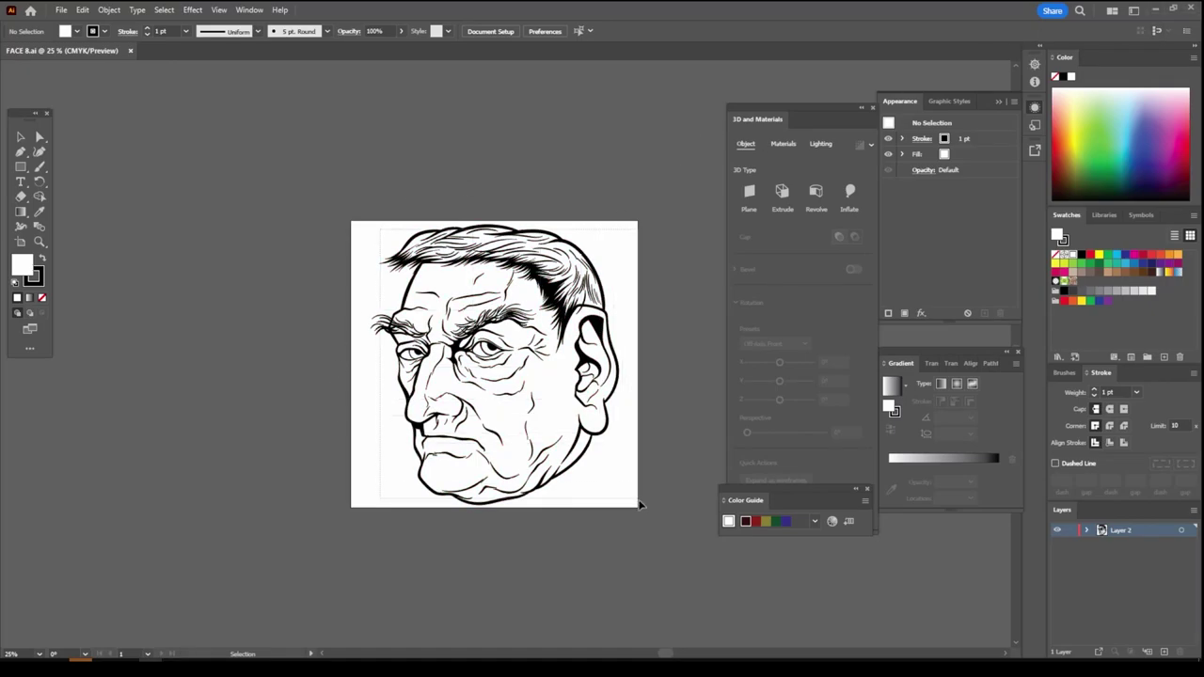
Break the face symbol's link, then duplicate Layer 2 as a locked Layer 2 copy
{"action": "left_click_drag", "start_coordinate": [639, 499], "coordinate": [438, 242]}
{"action": "left_click", "coordinate": [438, 242]}
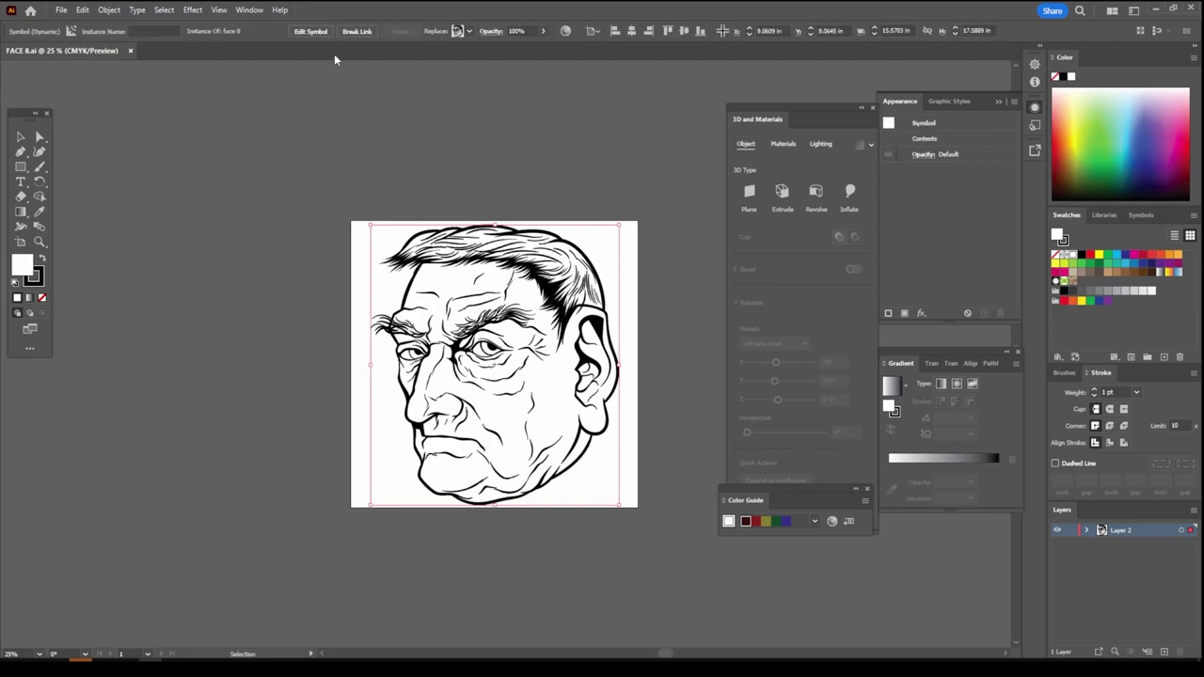
{"action": "left_click", "coordinate": [352, 34]}
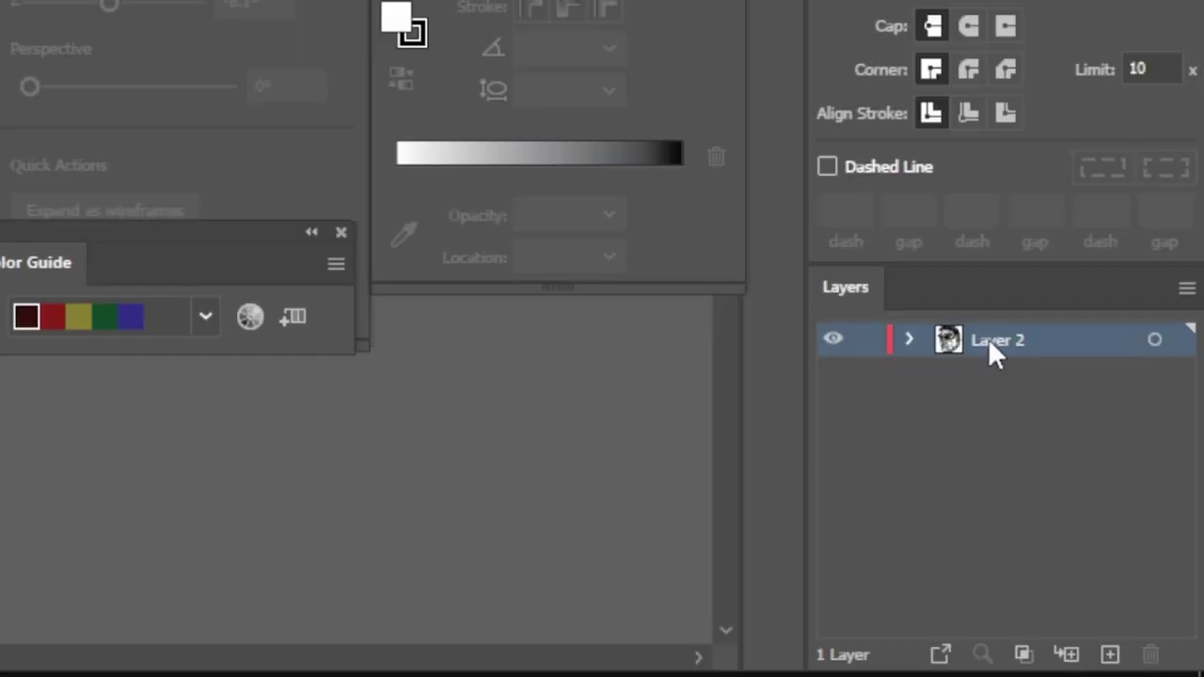
{"action": "mouse_move", "coordinate": [1117, 533]}
{"action": "left_mouse_down"}
{"action": "mouse_move", "coordinate": [1160, 648]}
{"action": "mouse_move", "coordinate": [1112, 651]}
{"action": "left_mouse_up"}
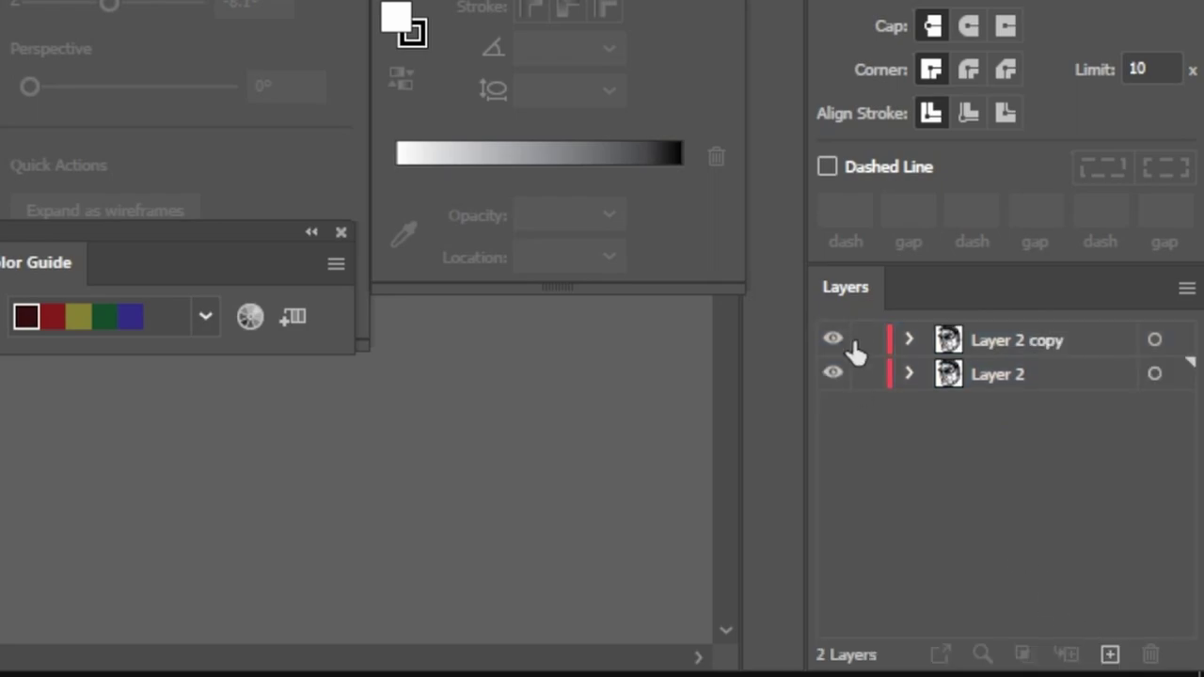
{"action": "left_click", "coordinate": [1008, 375]}
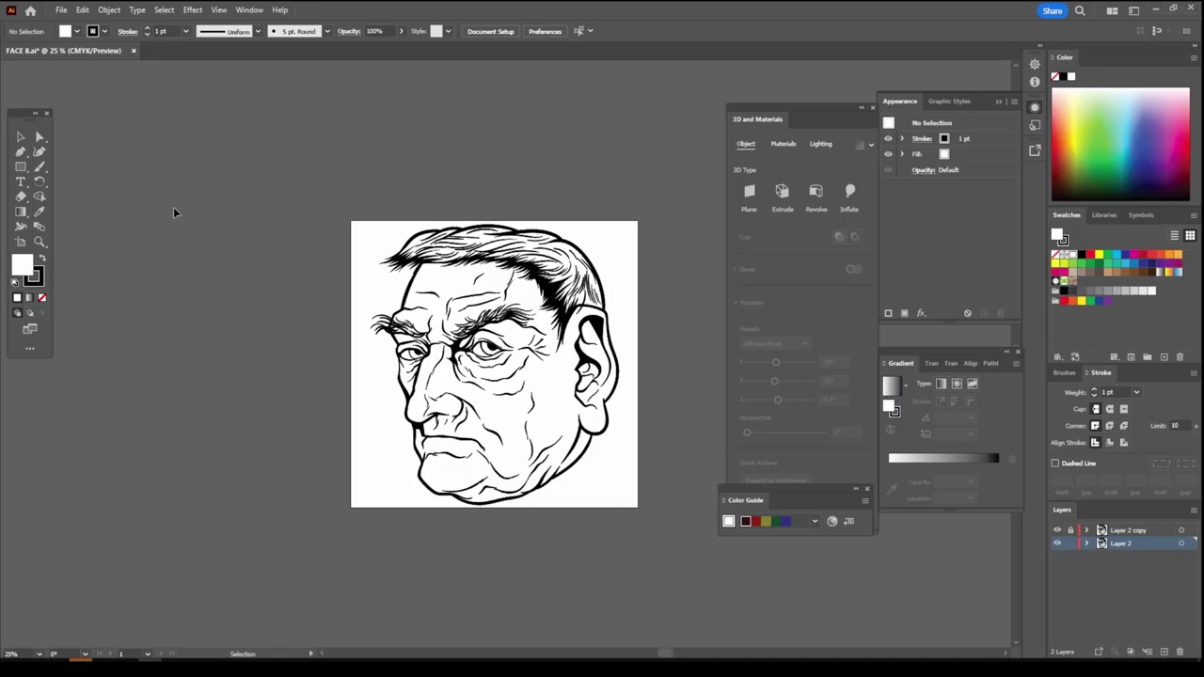
Load the CHIWORLD SKIN TONES #1 swatch library from the pc files folder on drive G
{"action": "left_click", "coordinate": [1058, 357]}
{"action": "left_click", "coordinate": [1082, 342]}
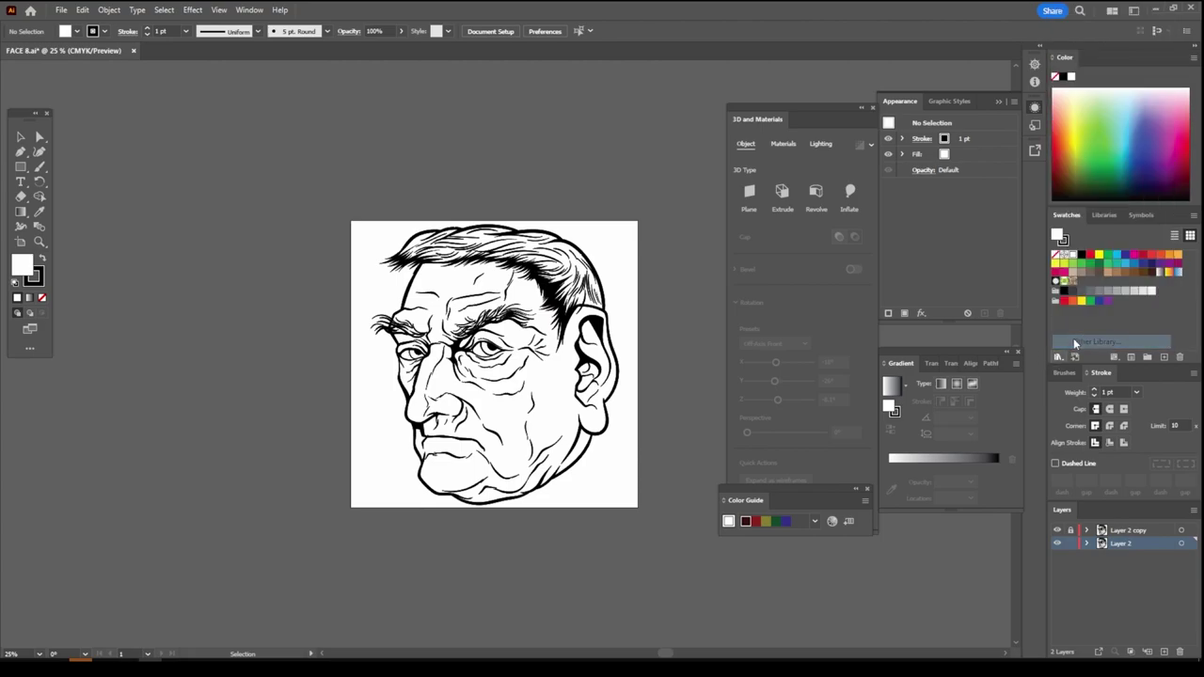
{"action": "left_click", "coordinate": [53, 358]}
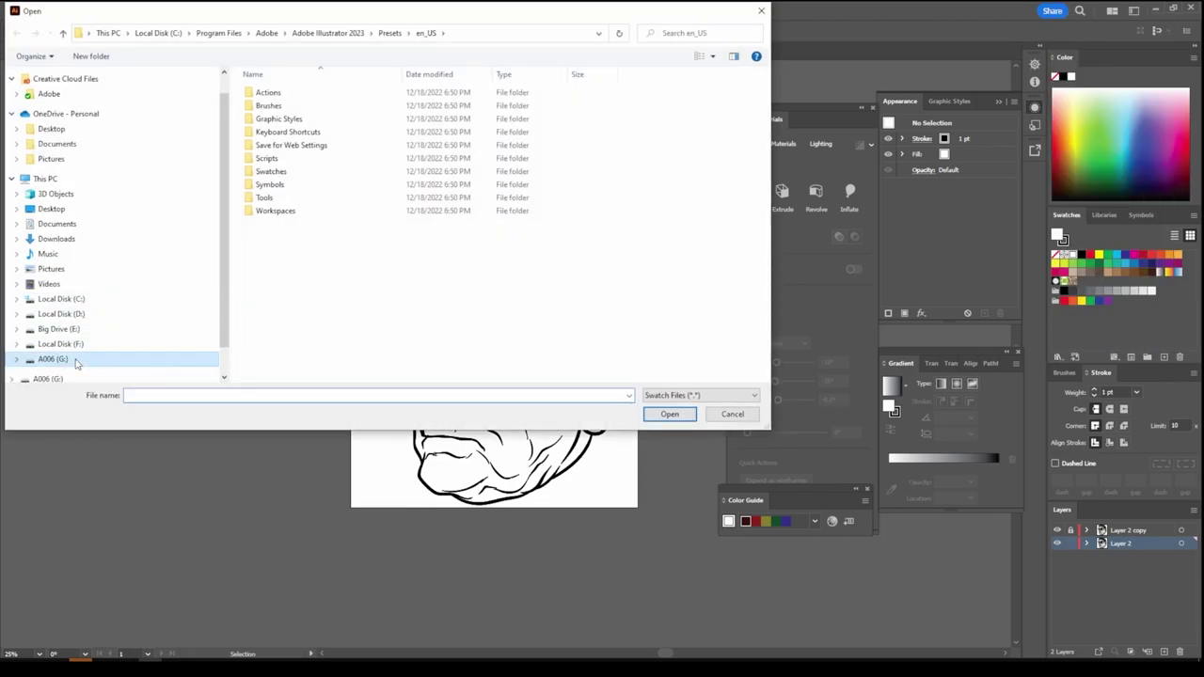
{"action": "double_click", "coordinate": [640, 287]}
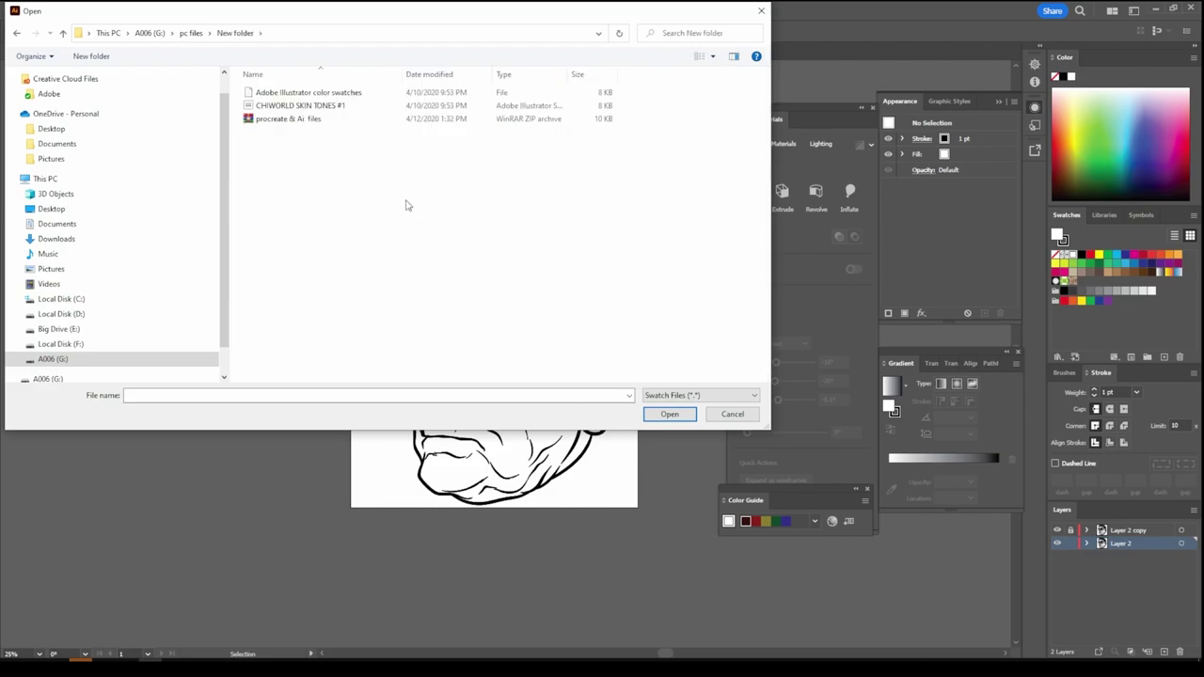
{"action": "double_click", "coordinate": [295, 107]}
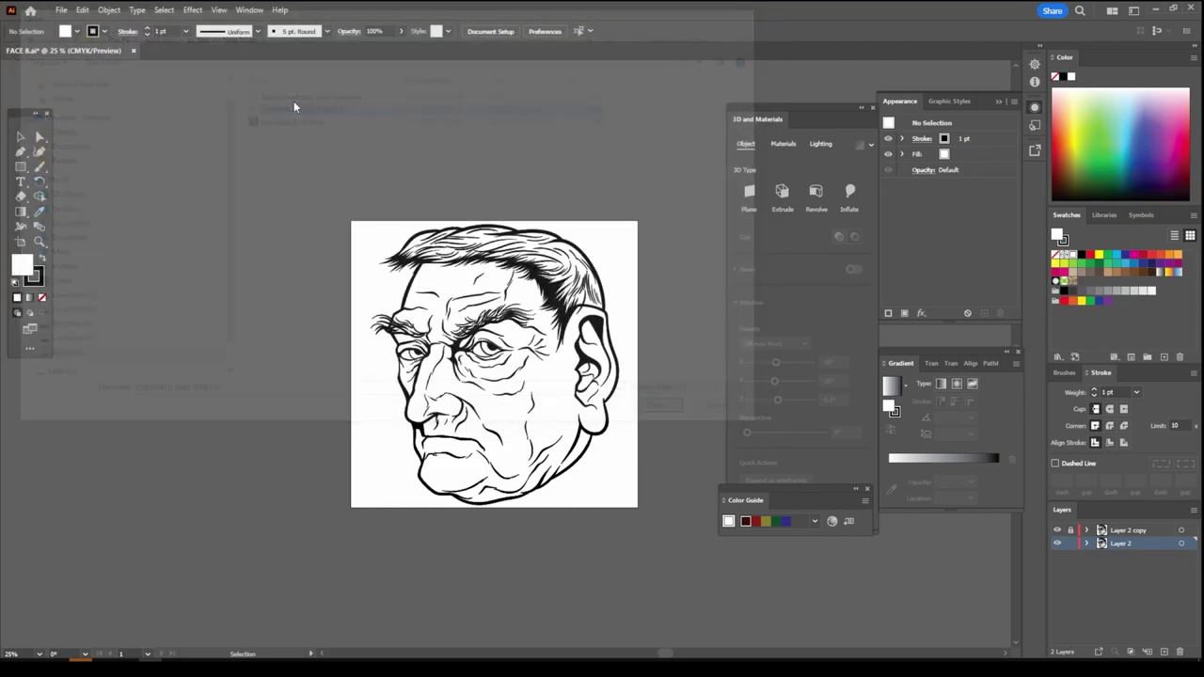
Dock and enlarge the skin-tone library panel and set the fill to a peach tone
{"action": "mouse_move", "coordinate": [630, 304]}
{"action": "left_mouse_down"}
{"action": "mouse_move", "coordinate": [864, 229]}
{"action": "mouse_move", "coordinate": [946, 182]}
{"action": "mouse_move", "coordinate": [936, 195]}
{"action": "mouse_move", "coordinate": [950, 229]}
{"action": "mouse_move", "coordinate": [550, 313]}
{"action": "mouse_move", "coordinate": [295, 258]}
{"action": "mouse_move", "coordinate": [899, 381]}
{"action": "mouse_move", "coordinate": [998, 329]}
{"action": "mouse_move", "coordinate": [1049, 328]}
{"action": "mouse_move", "coordinate": [1081, 344]}
{"action": "left_mouse_up"}
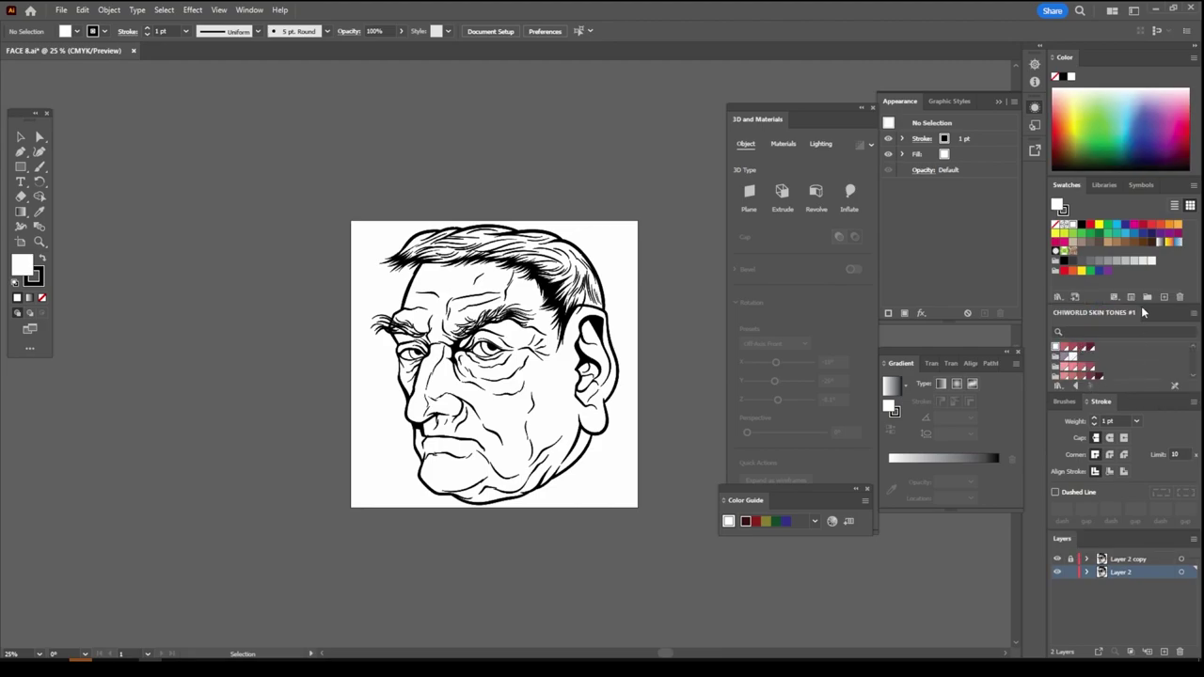
{"action": "left_click_drag", "start_coordinate": [1141, 302], "coordinate": [1148, 186]}
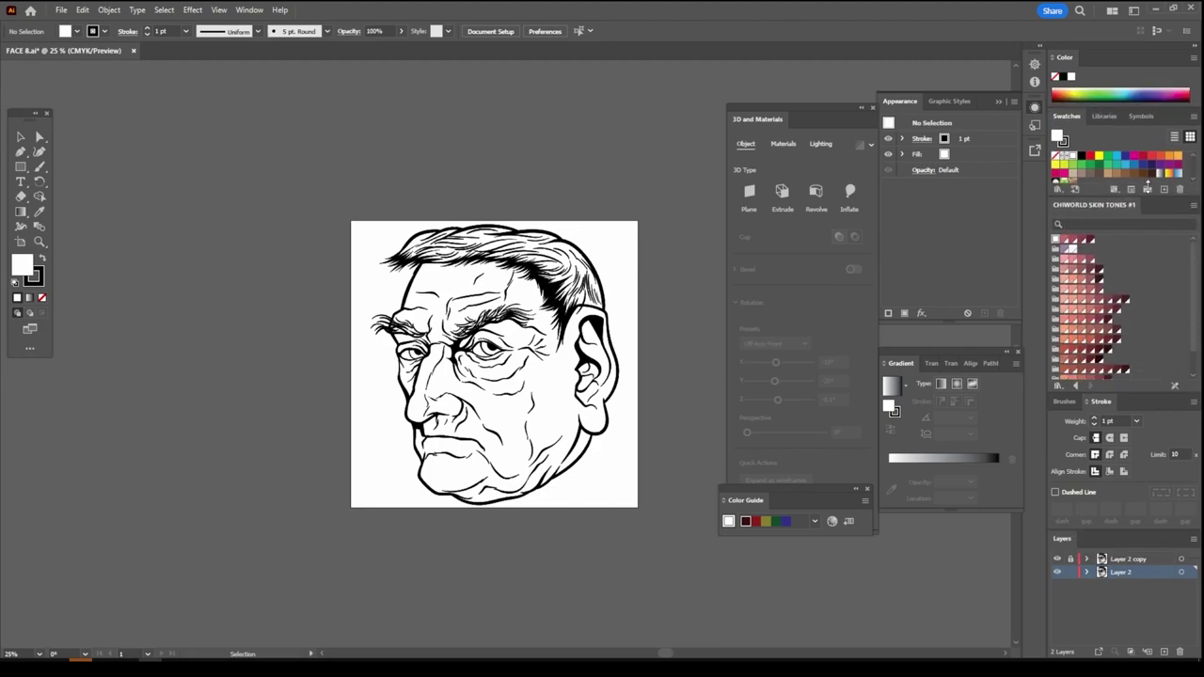
{"action": "scroll", "coordinate": [1108, 285], "scroll_direction": "down", "scroll_amount": 3}
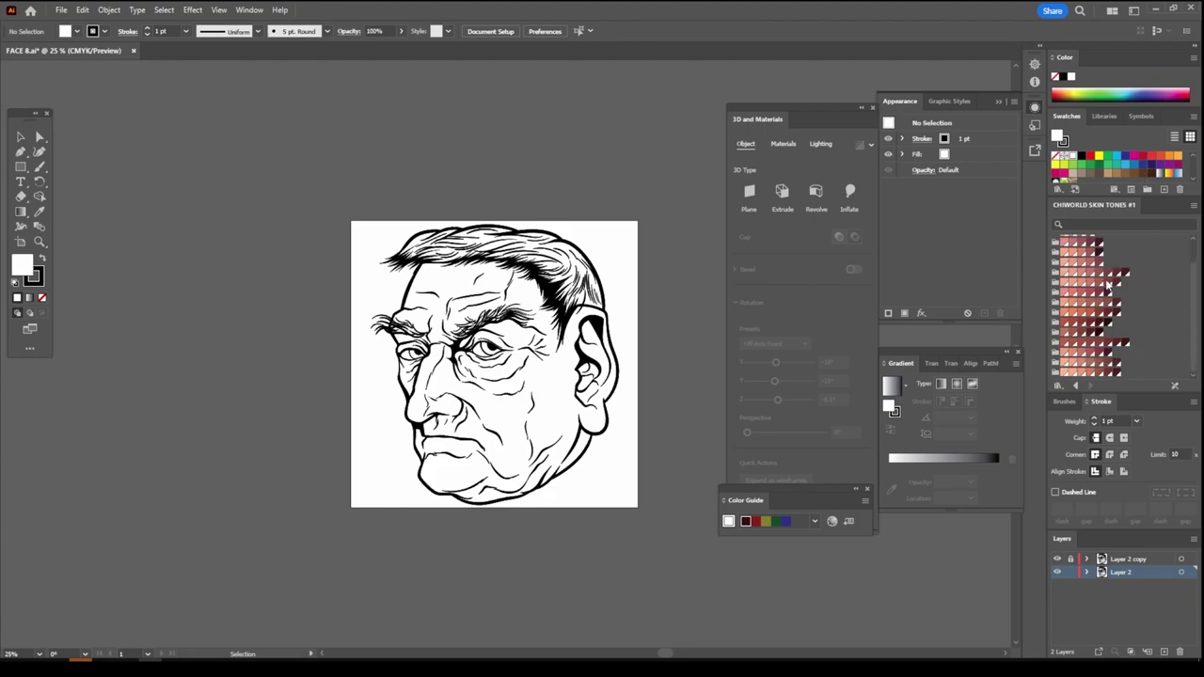
{"action": "left_click", "coordinate": [1071, 373]}
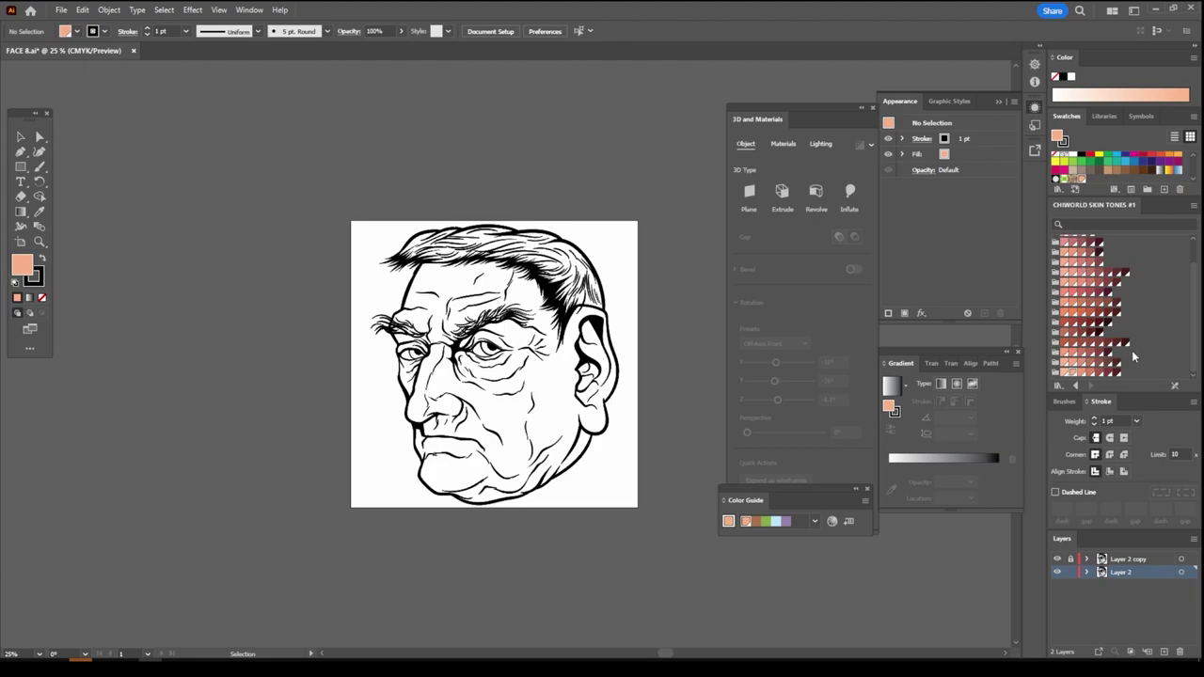
{"action": "scroll", "coordinate": [1132, 356], "scroll_direction": "up", "scroll_amount": 3}
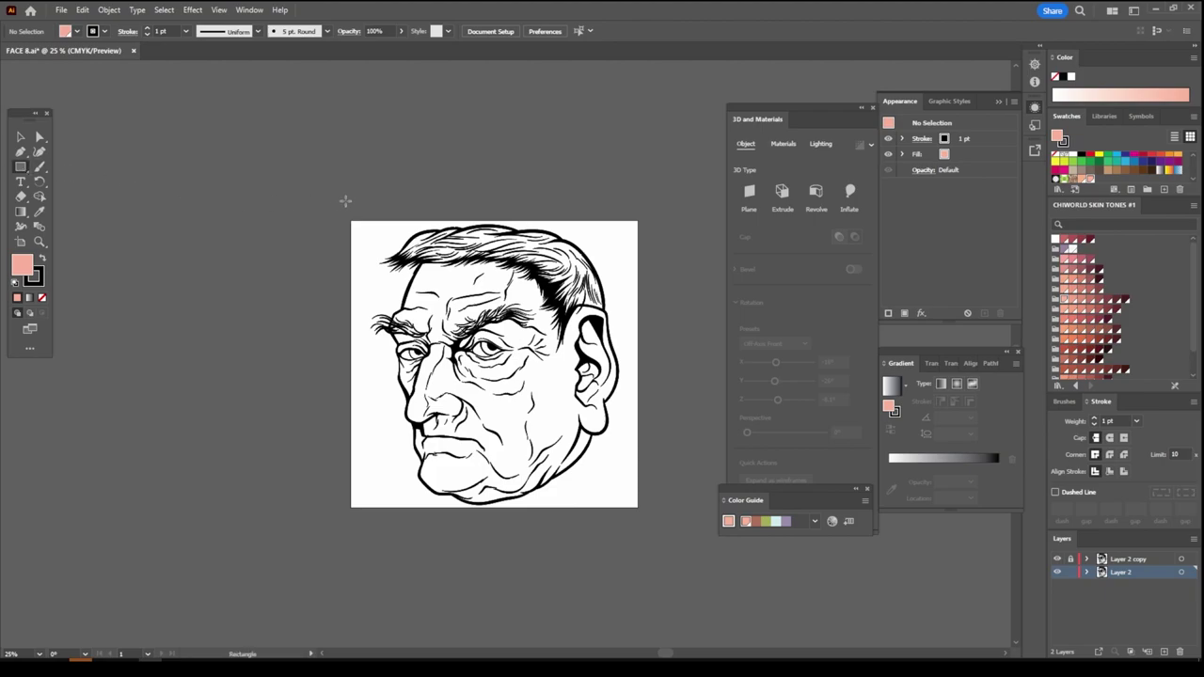
Draw a peach rectangle over the whole artboard and send it behind the face
{"action": "left_click_drag", "start_coordinate": [345, 200], "coordinate": [655, 516]}
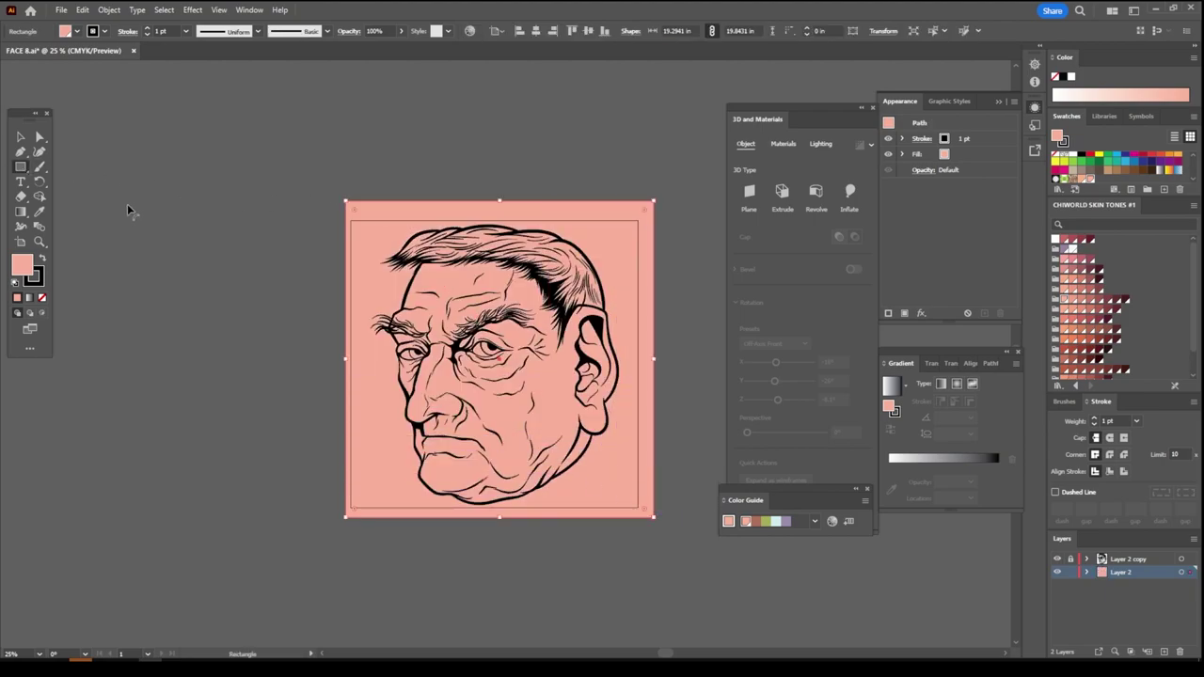
{"action": "key", "text": "v"}
{"action": "right_click", "coordinate": [363, 250]}
{"action": "mouse_move", "coordinate": [396, 534]}
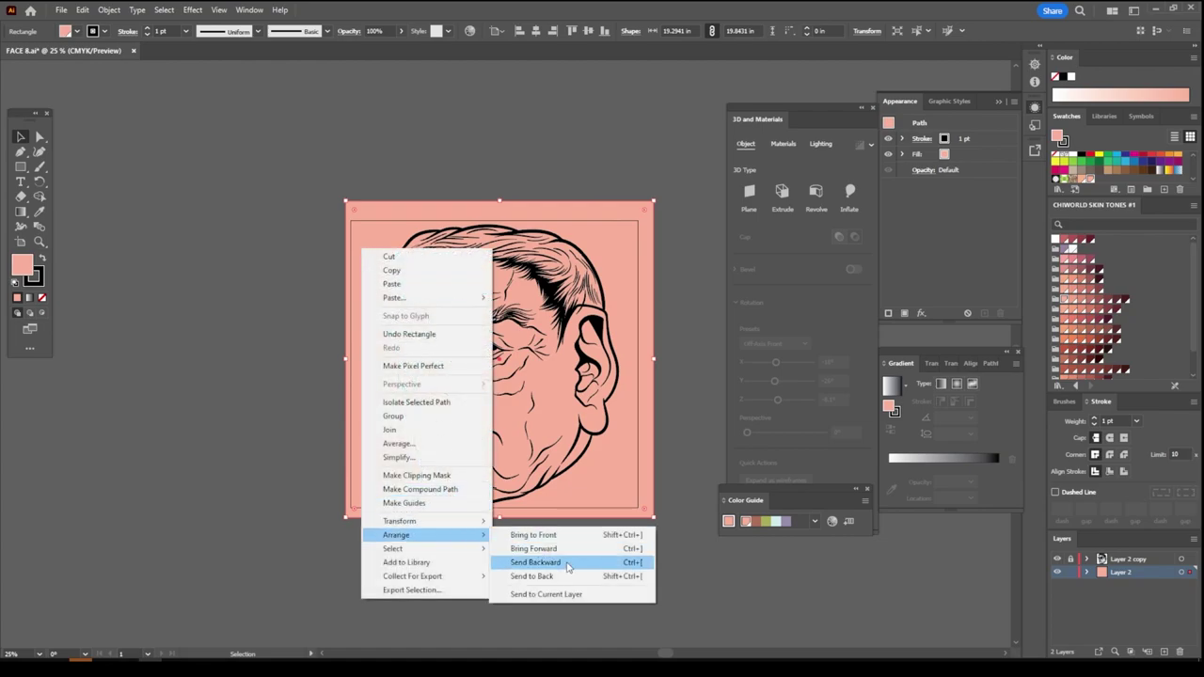
{"action": "left_click", "coordinate": [563, 577]}
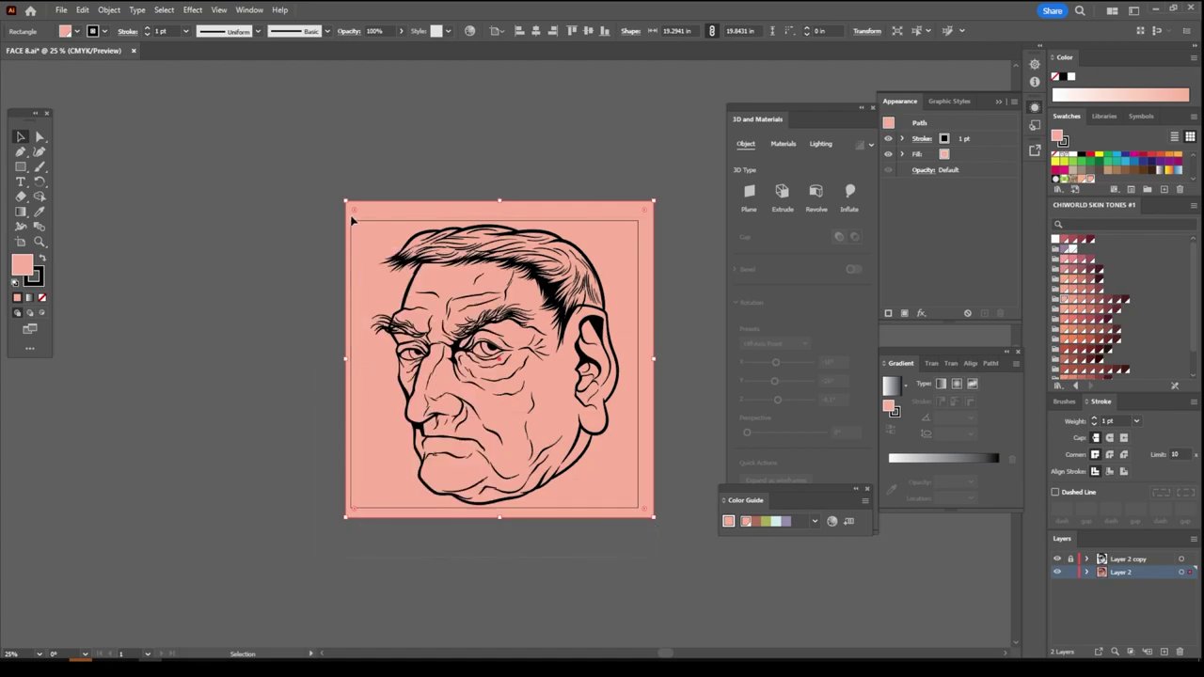
Select all artwork and split it along the line-art with Pathfinder Divide
{"action": "key", "text": "ctrl+a"}
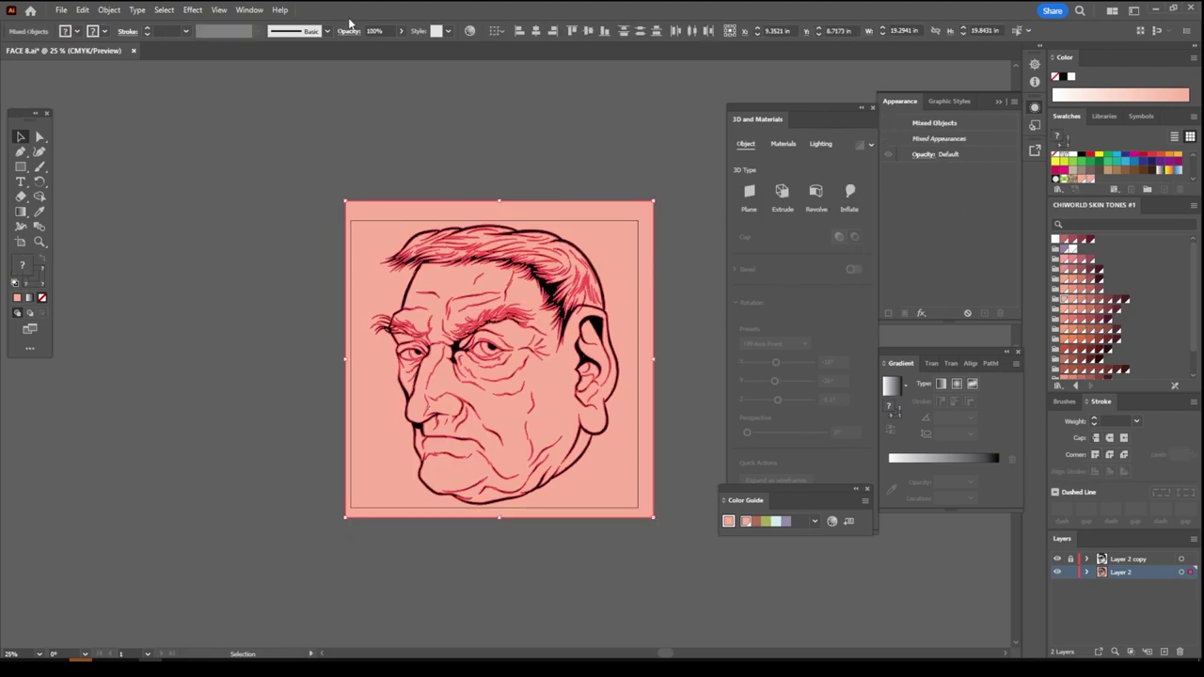
{"action": "left_click", "coordinate": [251, 11]}
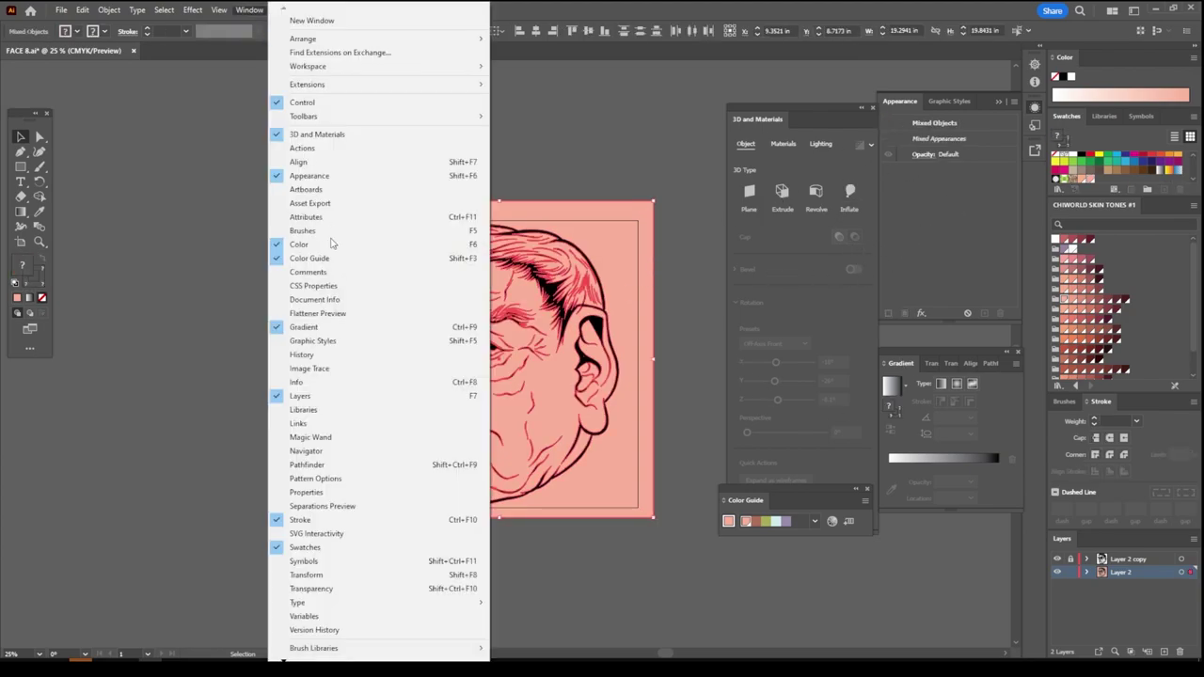
{"action": "left_click", "coordinate": [307, 466]}
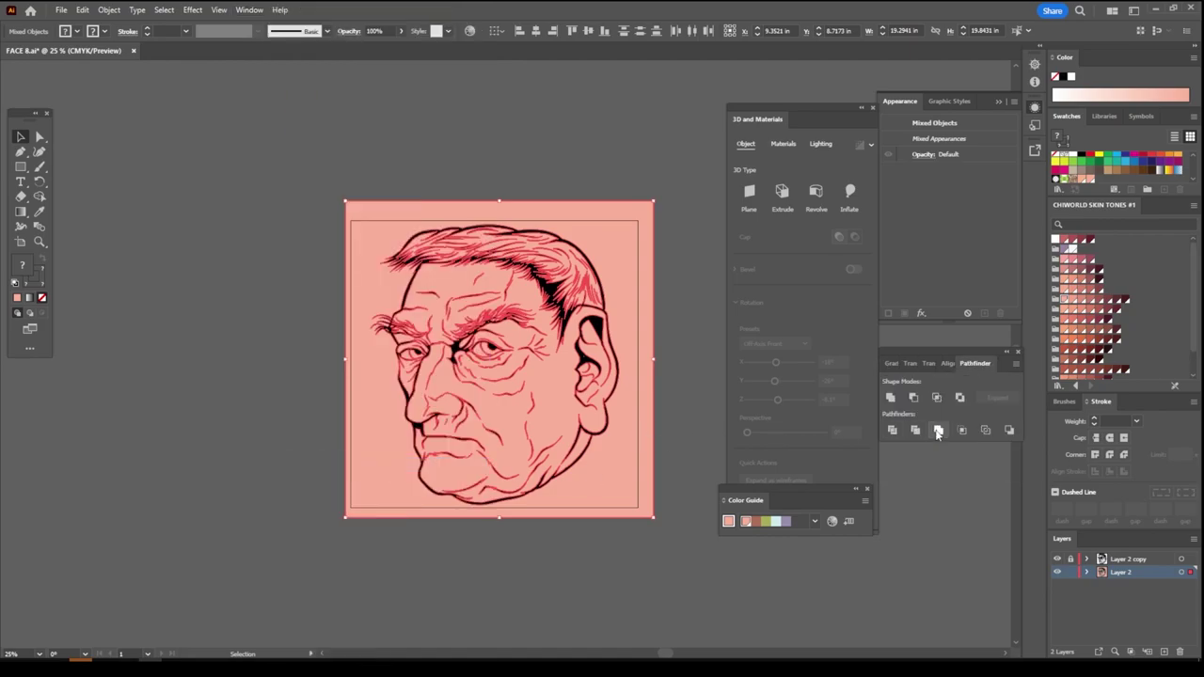
{"action": "left_click", "coordinate": [937, 431]}
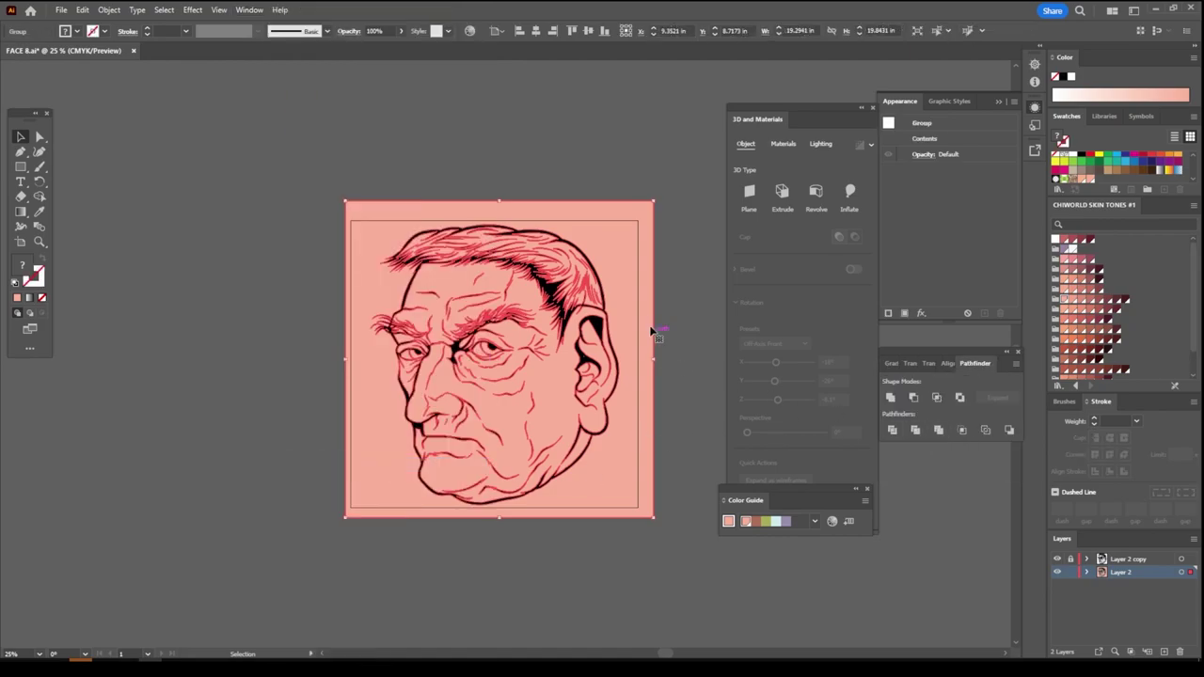
Isolate the divided group and delete the peach background outside the face
{"action": "right_click", "coordinate": [619, 243]}
{"action": "left_click", "coordinate": [659, 387]}
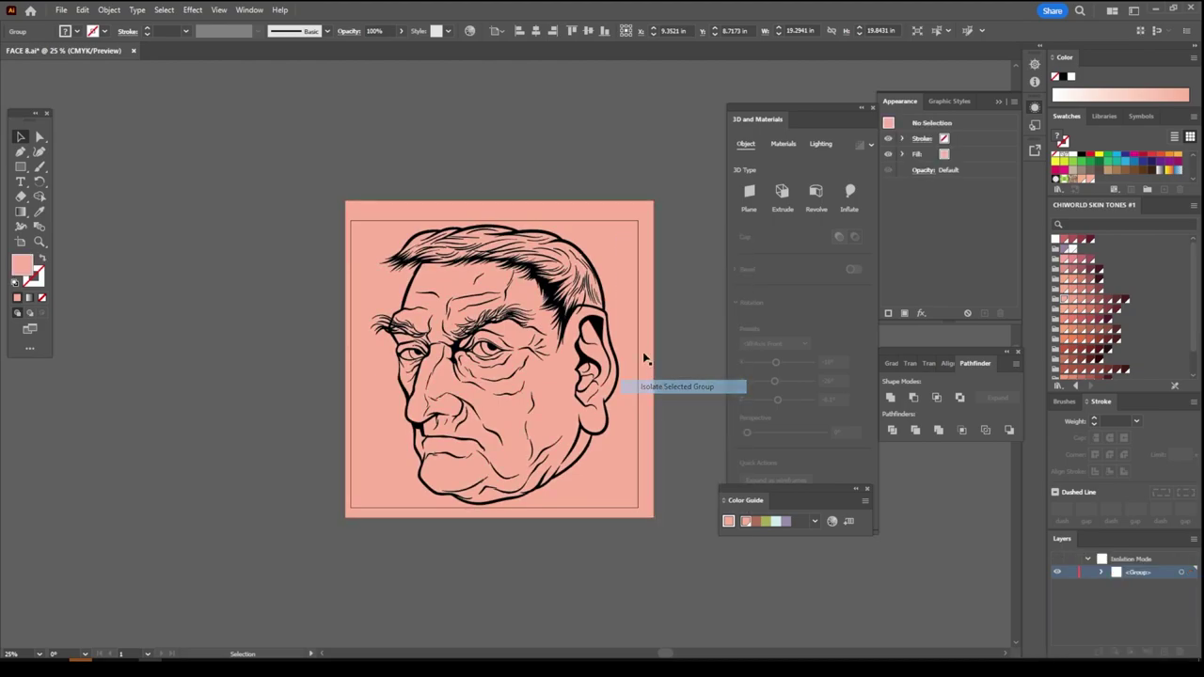
{"action": "left_click", "coordinate": [614, 252]}
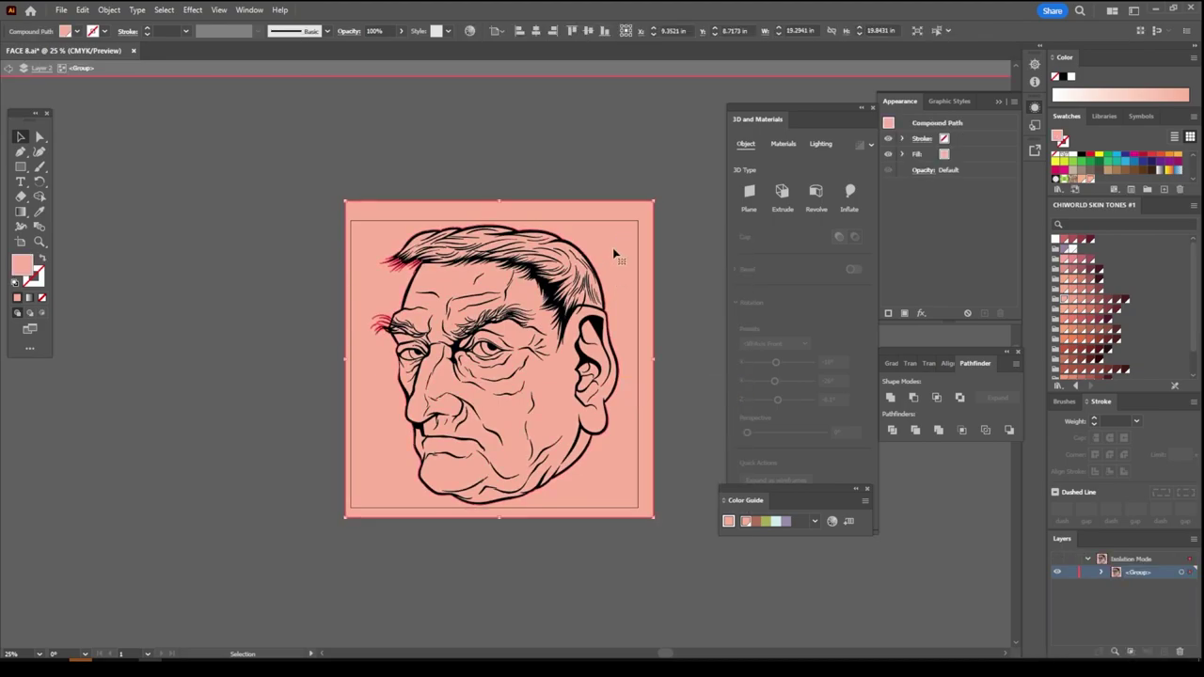
{"action": "key", "text": "Delete"}
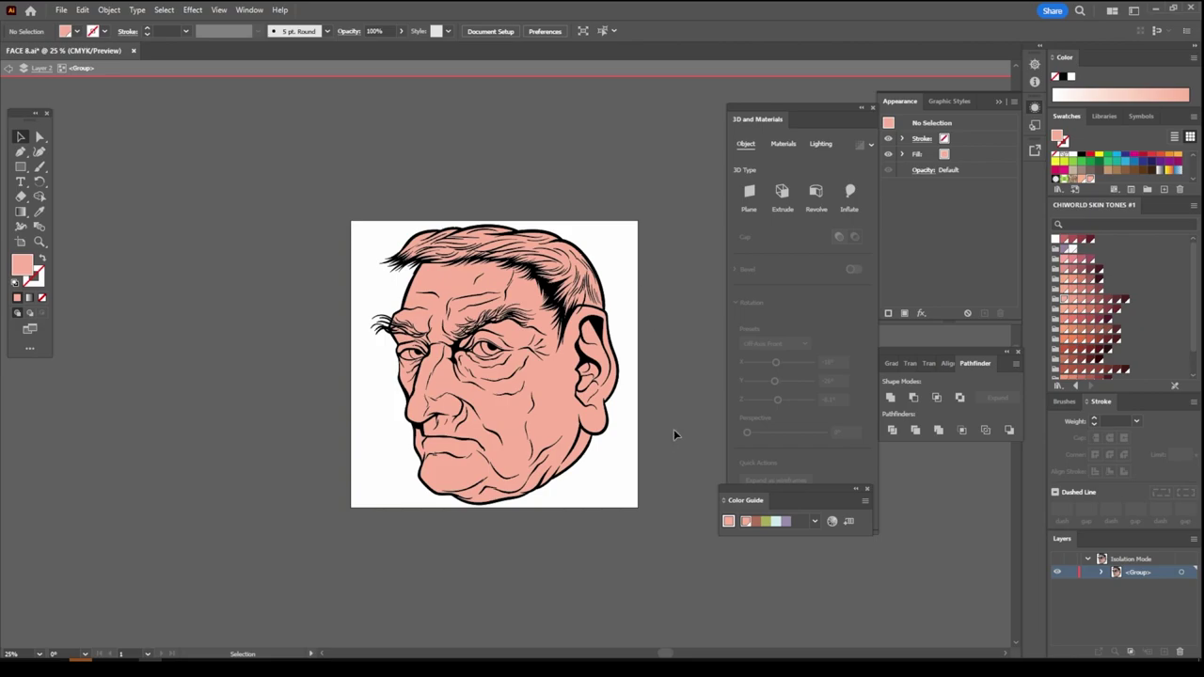
Zoom in on the eyes and fill both eye whites with white
{"action": "scroll", "coordinate": [664, 439], "scroll_direction": "down", "scroll_amount": 1}
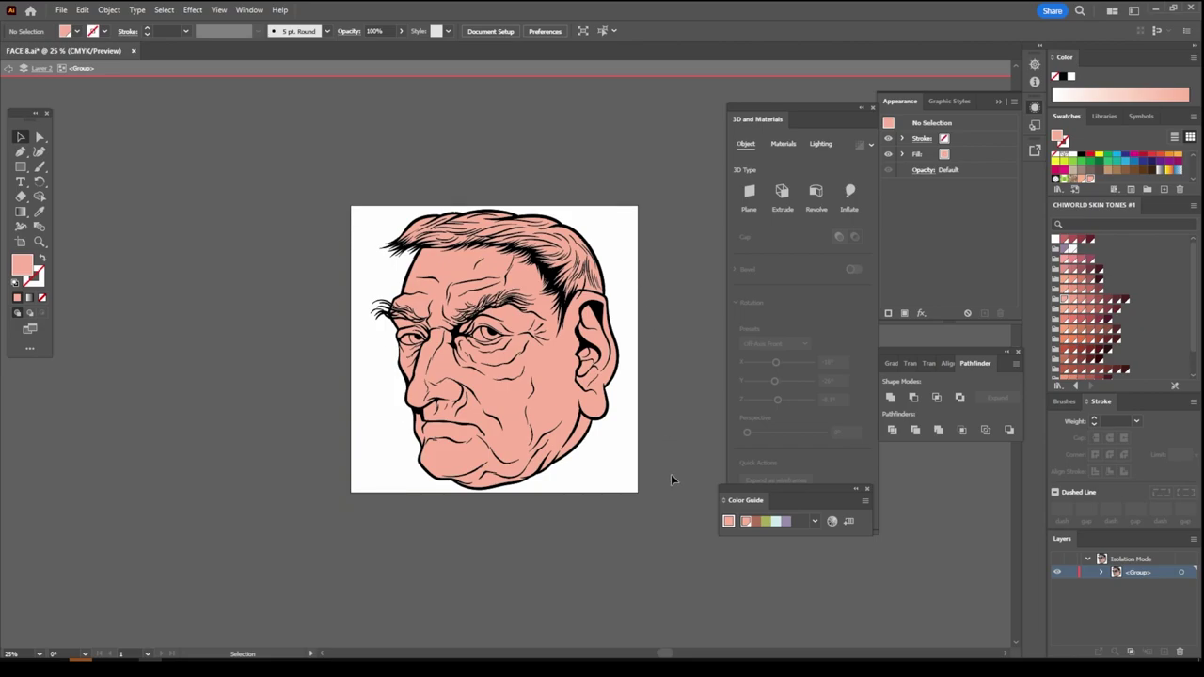
{"action": "key", "text": "ctrl+equal"}
{"action": "key", "text": "ctrl+equal"}
{"action": "scroll", "coordinate": [511, 349], "scroll_direction": "up", "scroll_amount": 1}
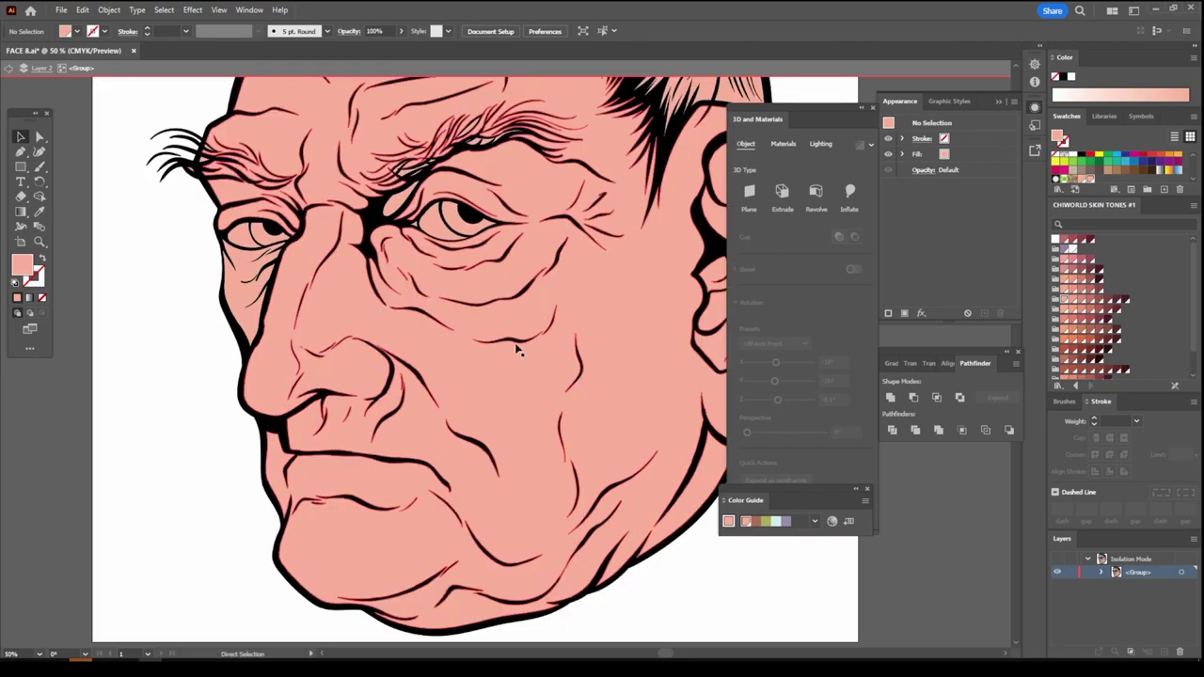
{"action": "scroll", "coordinate": [483, 317], "scroll_direction": "up", "scroll_amount": 1}
{"action": "scroll", "coordinate": [452, 306], "scroll_direction": "up", "scroll_amount": 1}
{"action": "scroll", "coordinate": [430, 336], "scroll_direction": "up", "scroll_amount": 1}
{"action": "scroll", "coordinate": [431, 335], "scroll_direction": "left", "scroll_amount": 2}
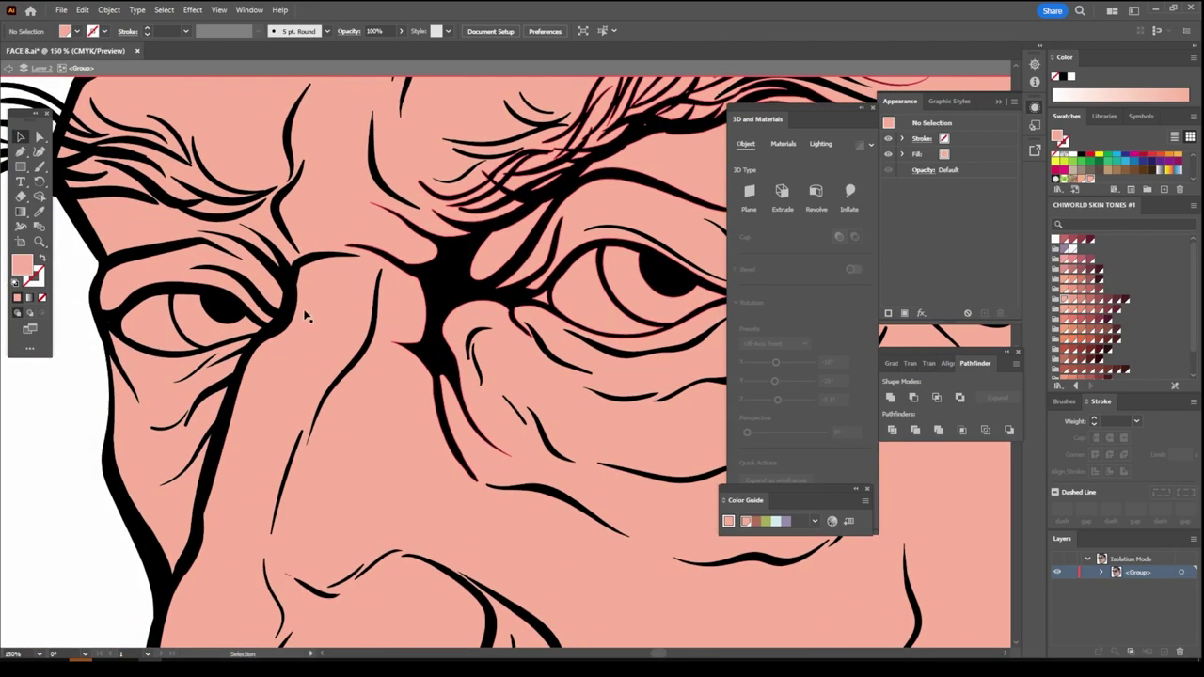
{"action": "left_click", "coordinate": [572, 307]}
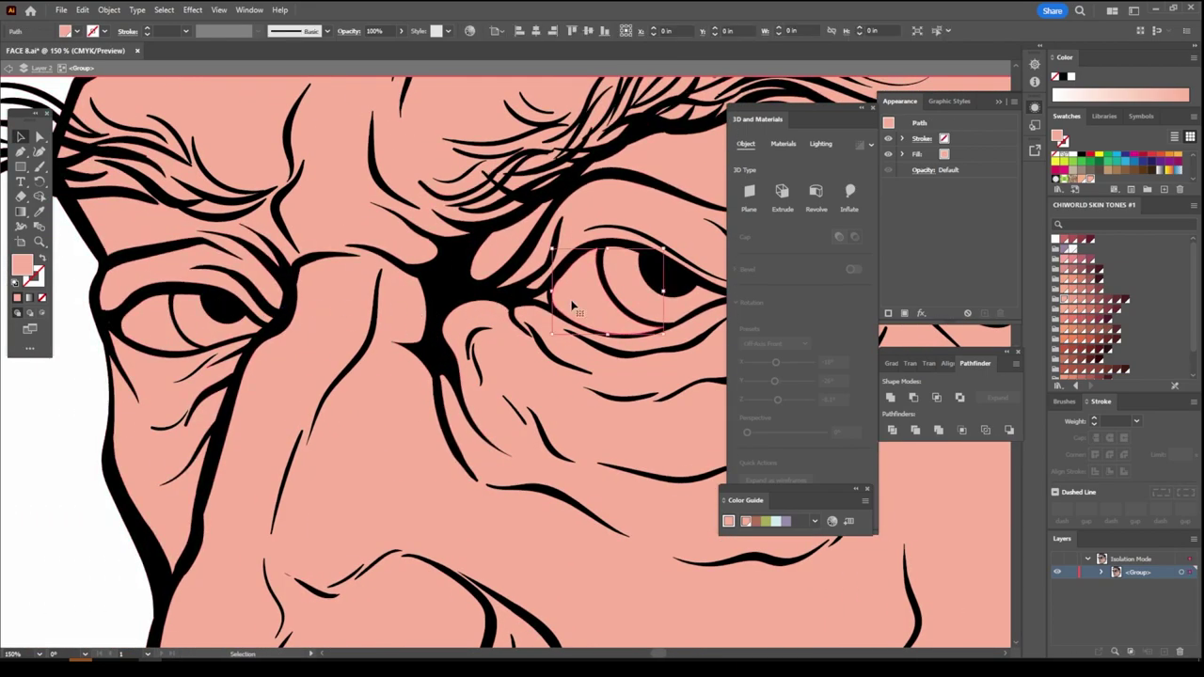
{"action": "left_click", "coordinate": [151, 343], "text": "shift"}
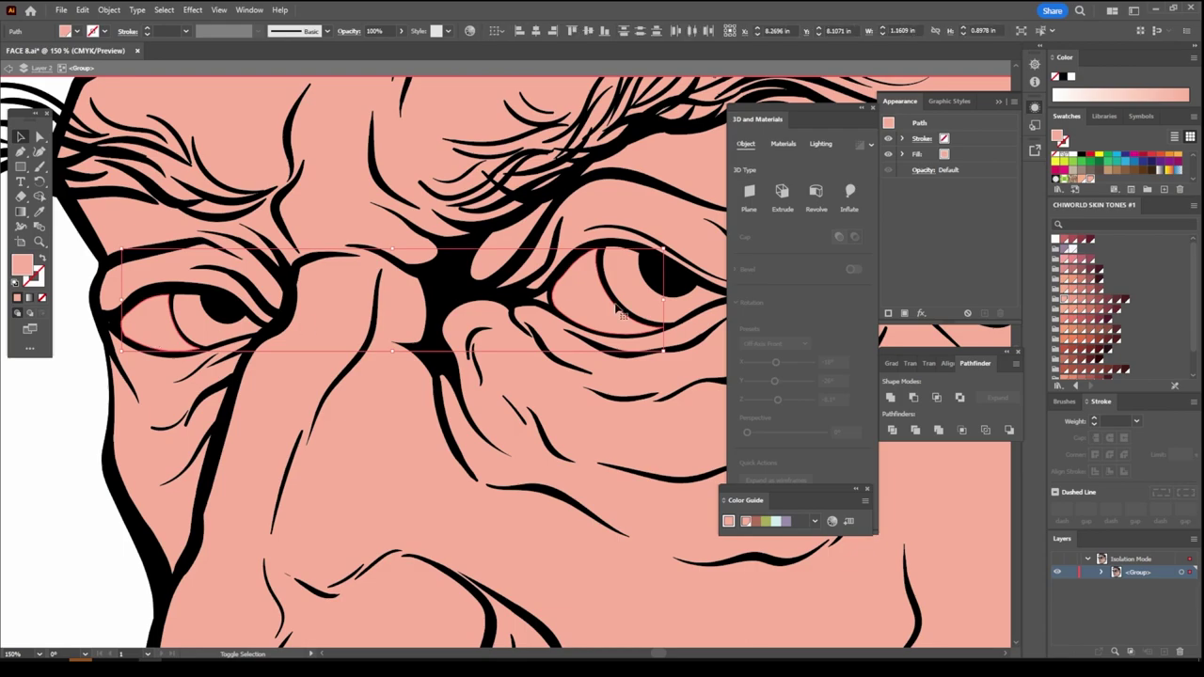
{"action": "left_click", "coordinate": [1072, 247]}
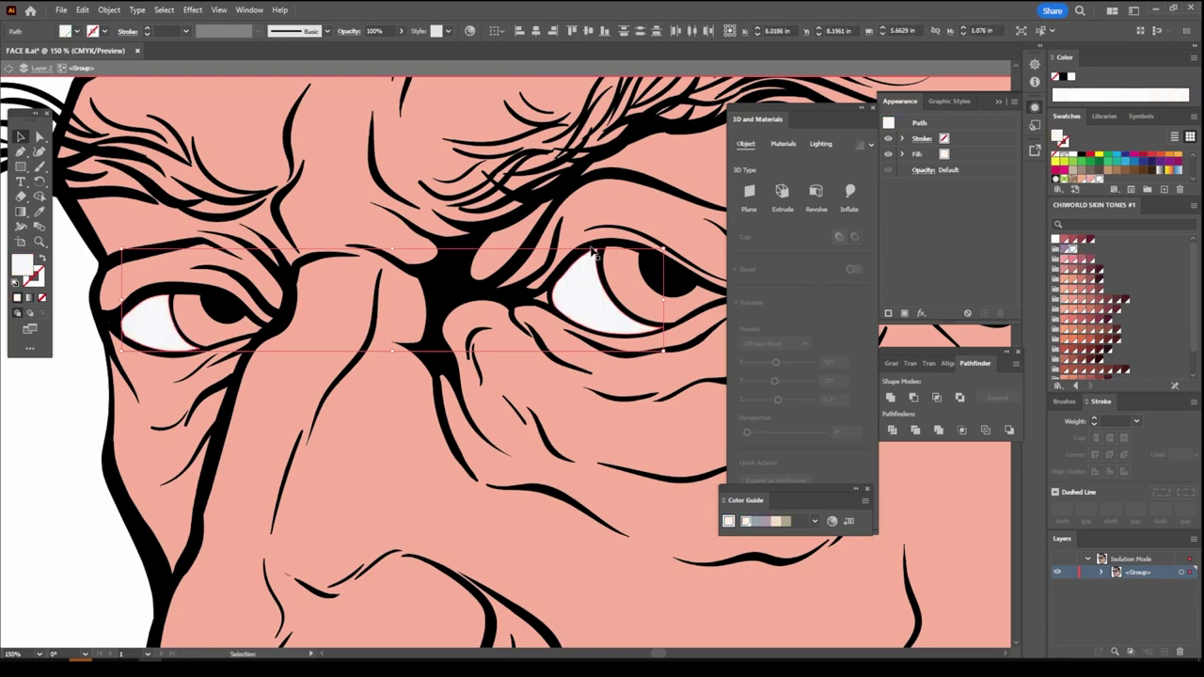
Colour both irises teal
{"action": "left_click", "coordinate": [619, 279]}
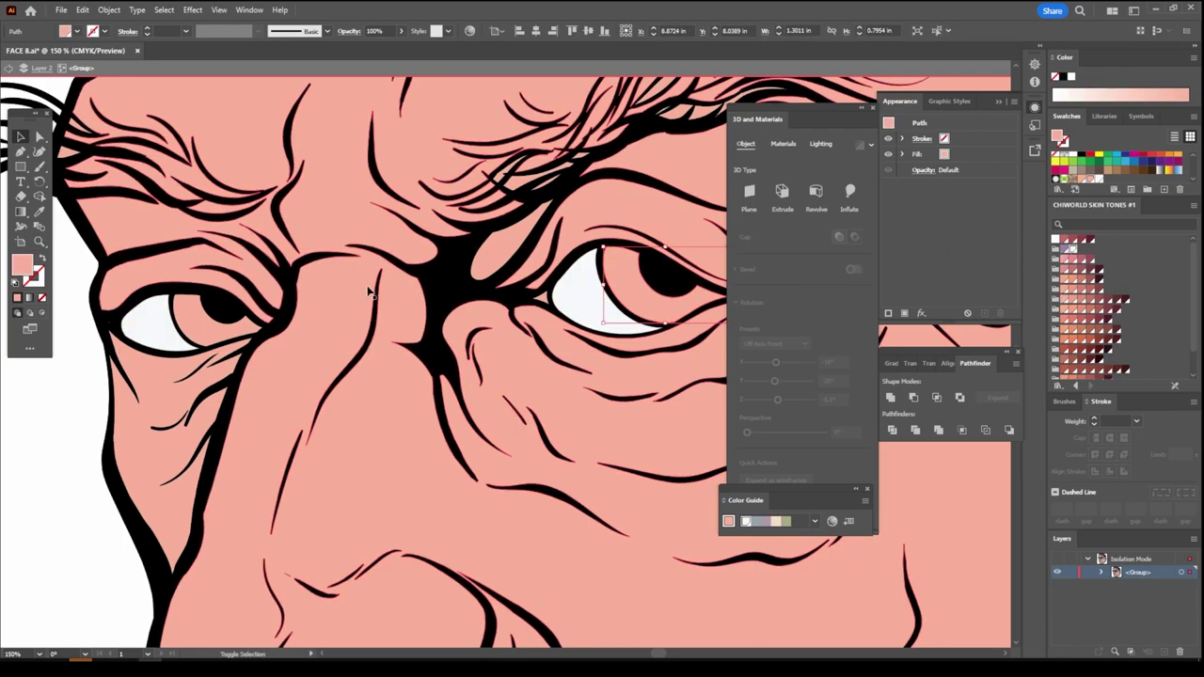
{"action": "left_click", "coordinate": [188, 327], "text": "shift"}
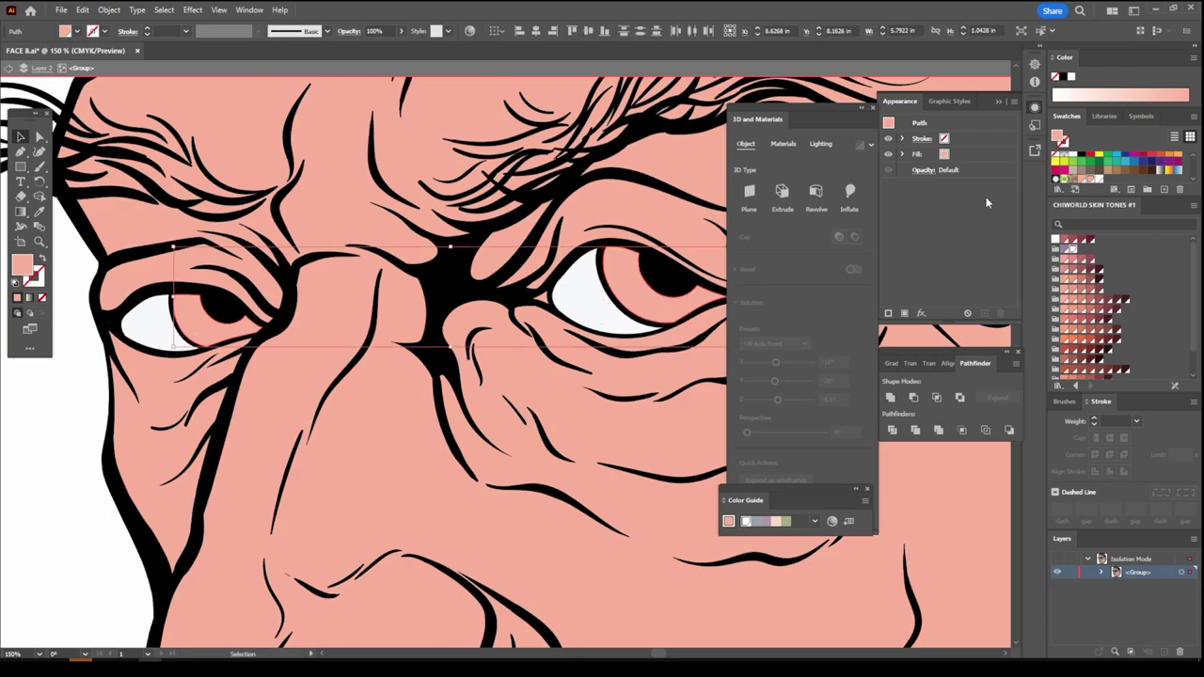
{"action": "left_click", "coordinate": [1116, 162]}
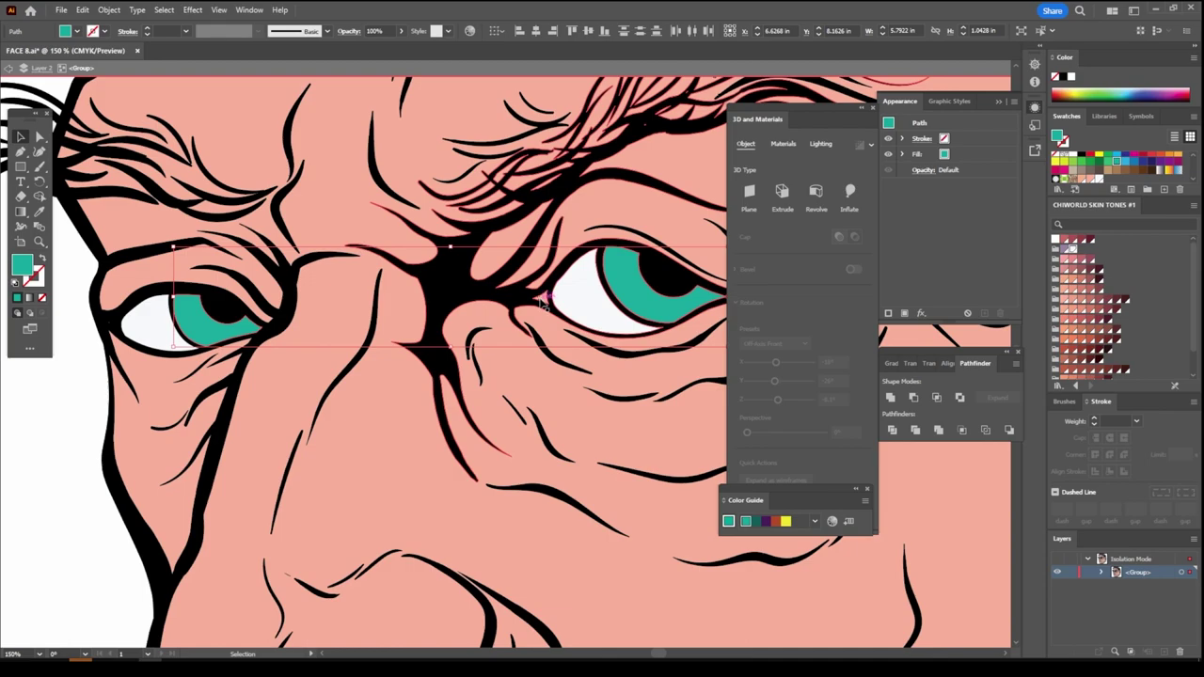
Fill the small triangle at the eye's inner corner with a darker pink
{"action": "scroll", "coordinate": [578, 306], "scroll_direction": "up", "scroll_amount": 1}
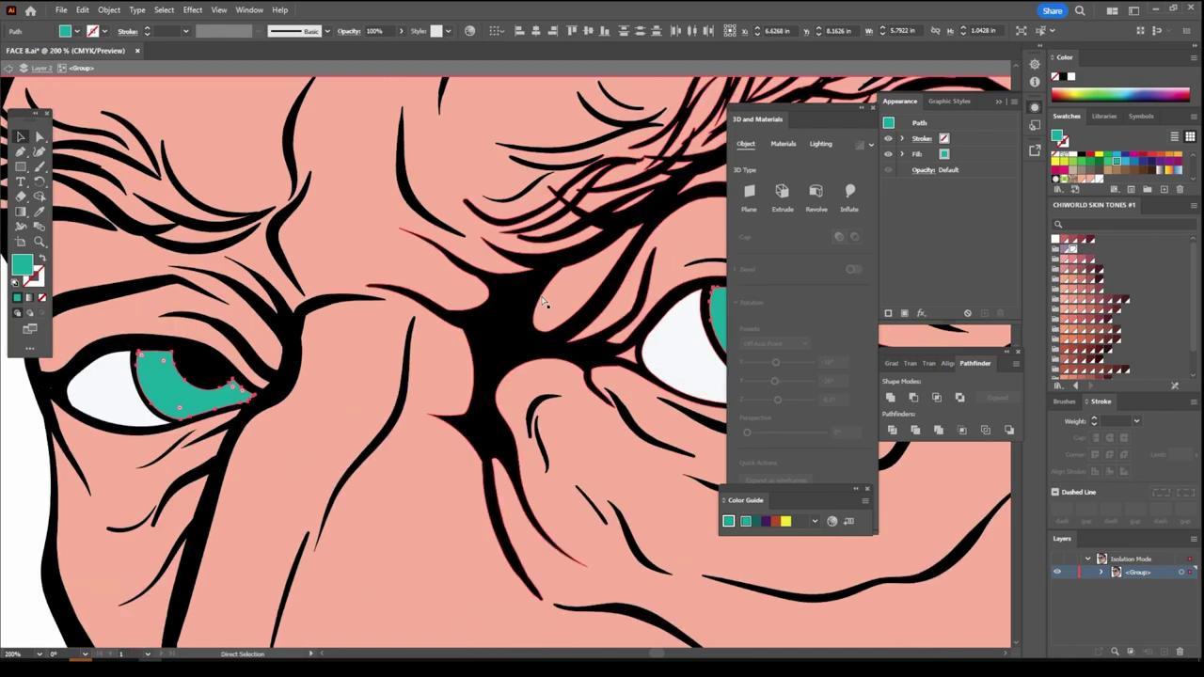
{"action": "scroll", "coordinate": [592, 305], "scroll_direction": "up", "scroll_amount": 1}
{"action": "left_click", "coordinate": [618, 365]}
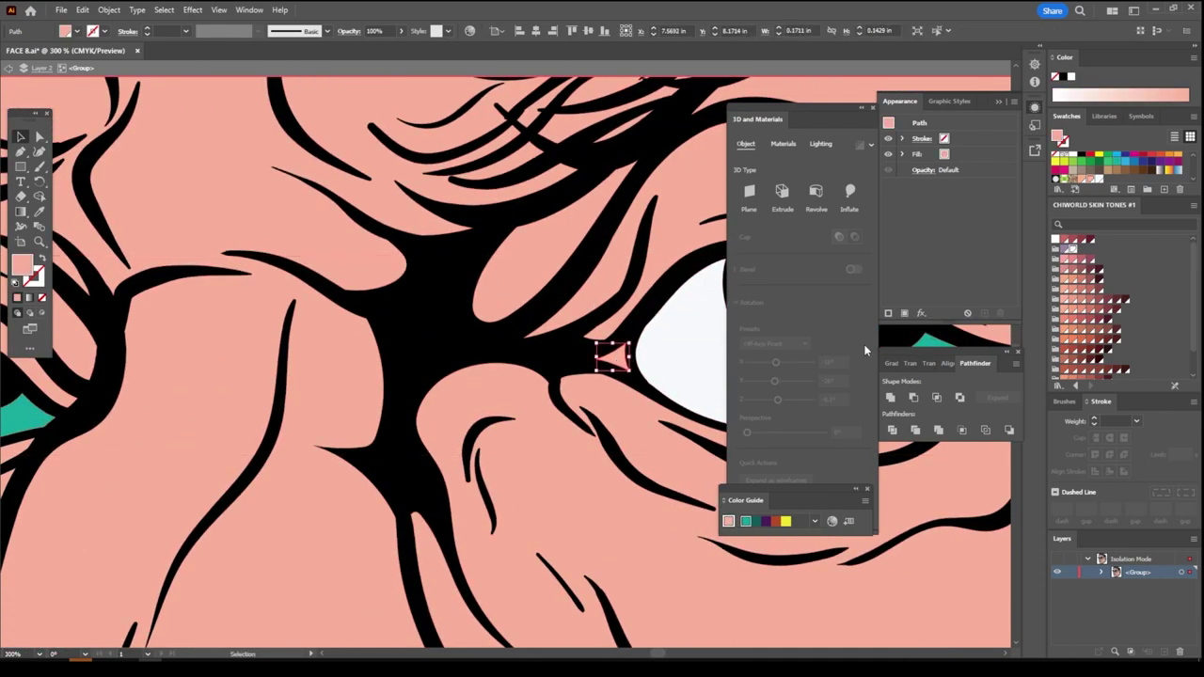
{"action": "left_click", "coordinate": [1072, 321]}
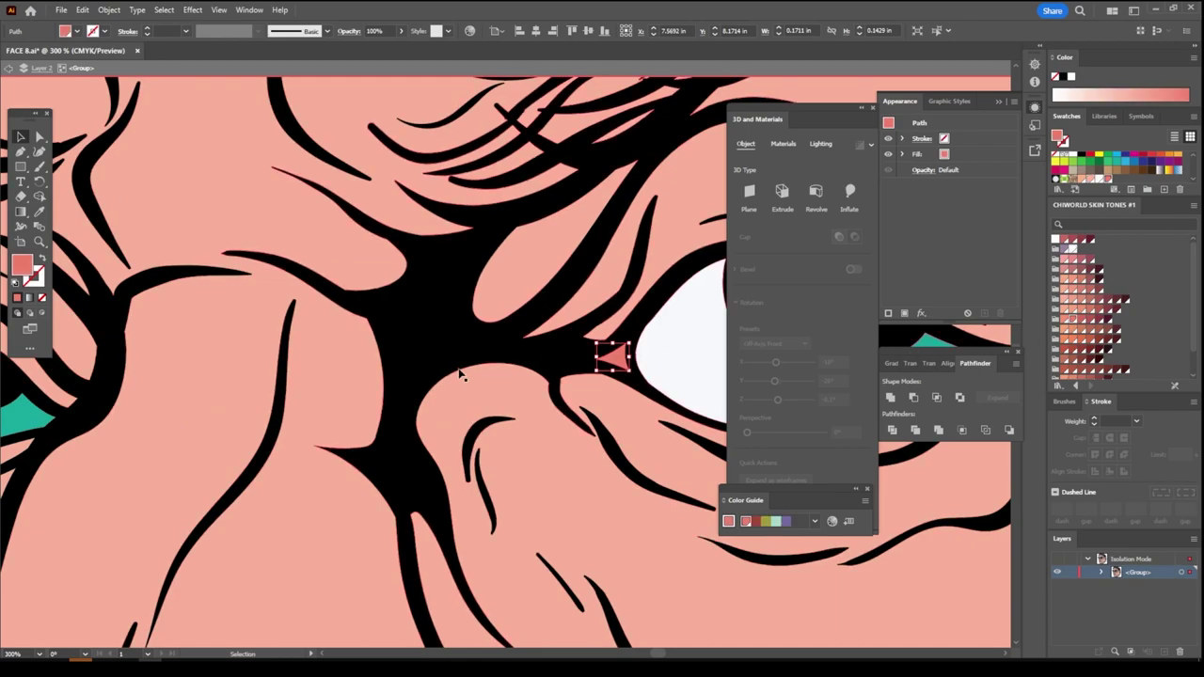
{"action": "scroll", "coordinate": [456, 367], "scroll_direction": "down", "scroll_amount": 1}
{"action": "scroll", "coordinate": [456, 367], "scroll_direction": "down", "scroll_amount": 2}
{"action": "scroll", "coordinate": [282, 434], "scroll_direction": "down", "scroll_amount": 4}
Recolour the main hair shape from pink to a tan swatch
{"action": "left_click", "coordinate": [261, 438]}
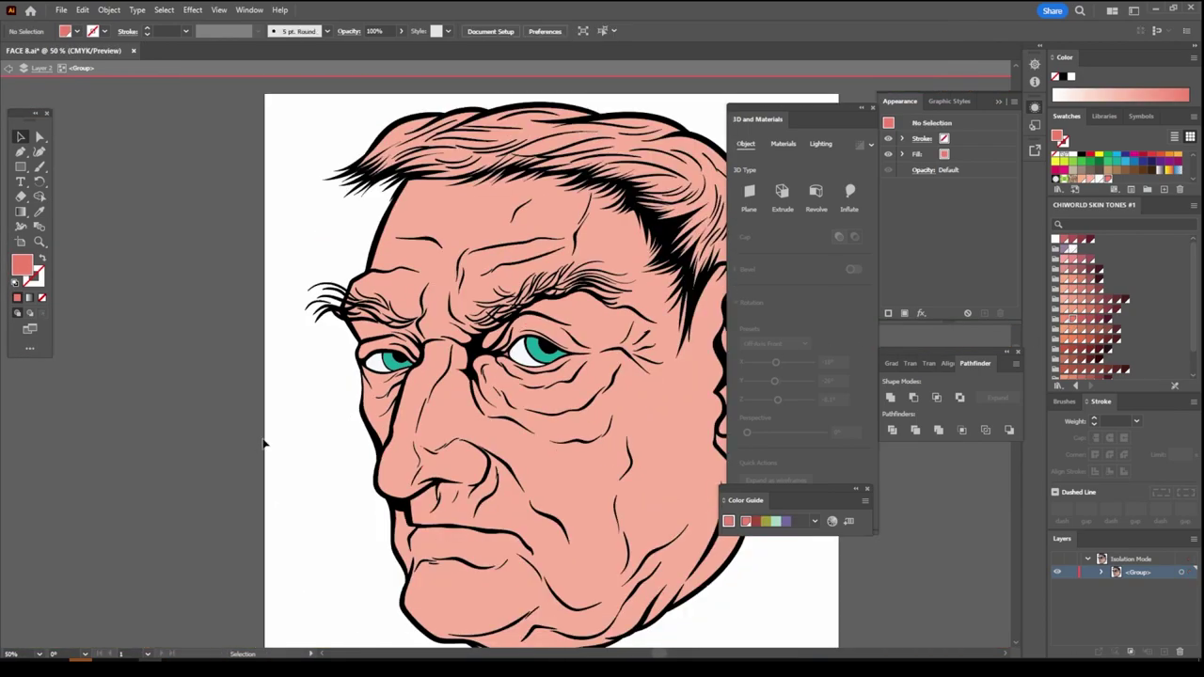
{"action": "scroll", "coordinate": [295, 411], "scroll_direction": "down", "scroll_amount": 2}
{"action": "scroll", "coordinate": [318, 367], "scroll_direction": "up", "scroll_amount": 1}
{"action": "scroll", "coordinate": [317, 367], "scroll_direction": "up", "scroll_amount": 2}
{"action": "scroll", "coordinate": [470, 282], "scroll_direction": "up", "scroll_amount": 1}
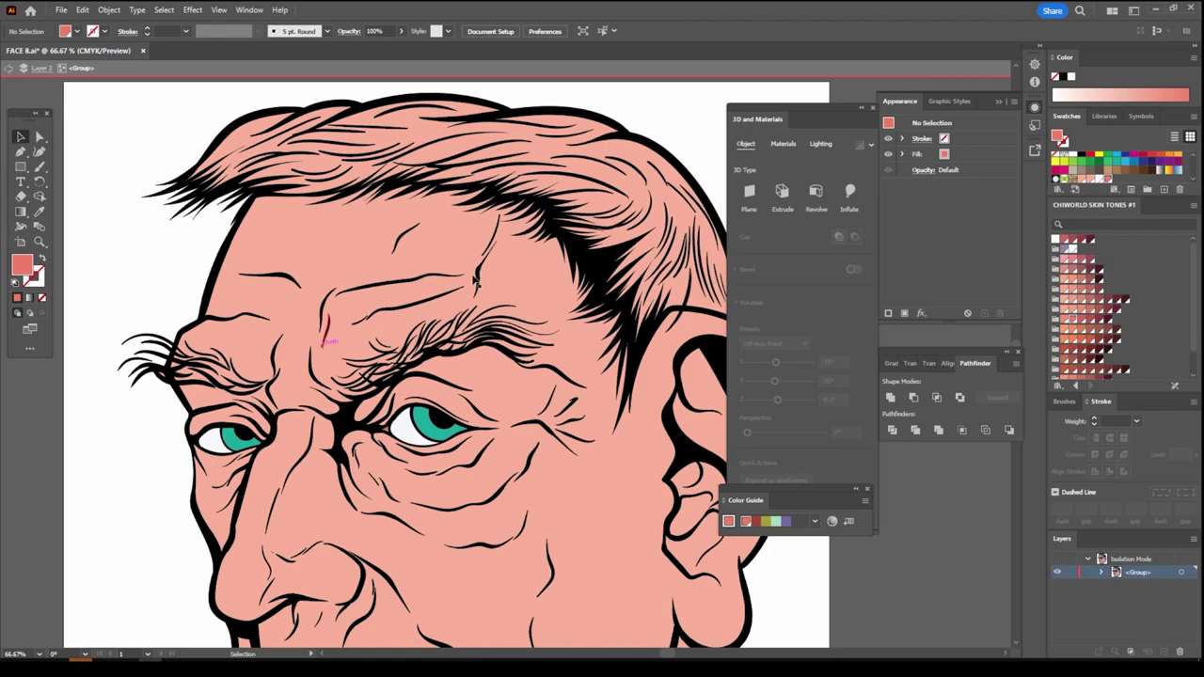
{"action": "left_click", "coordinate": [635, 193]}
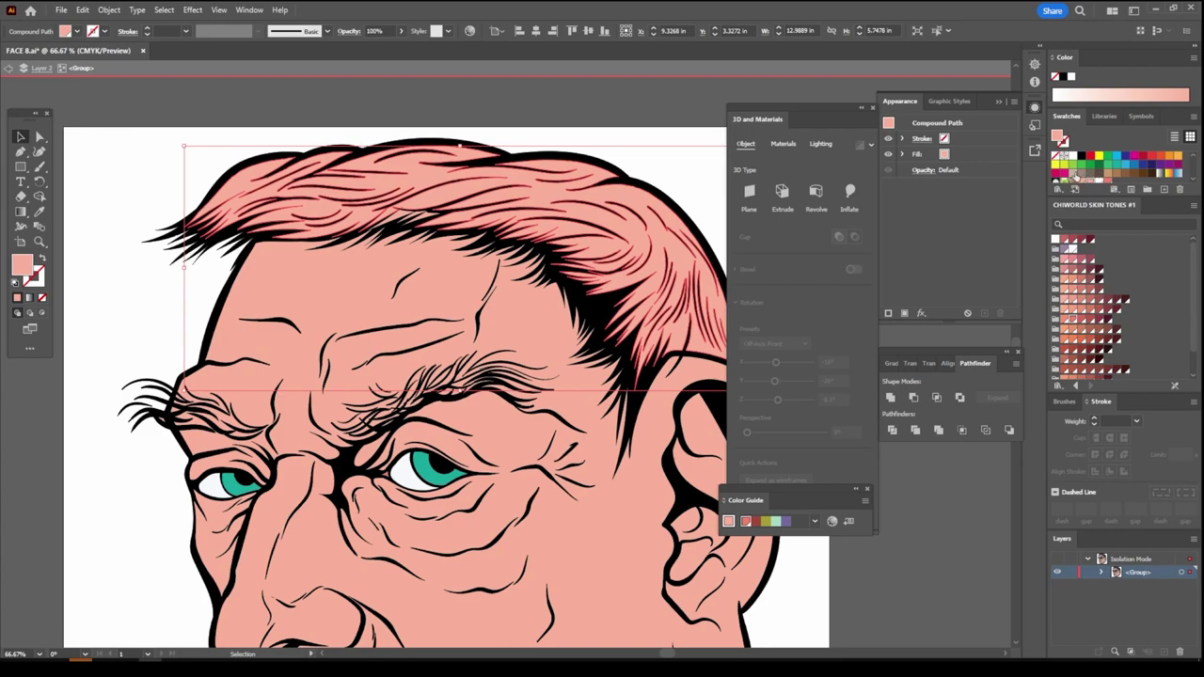
{"action": "left_click", "coordinate": [1072, 175]}
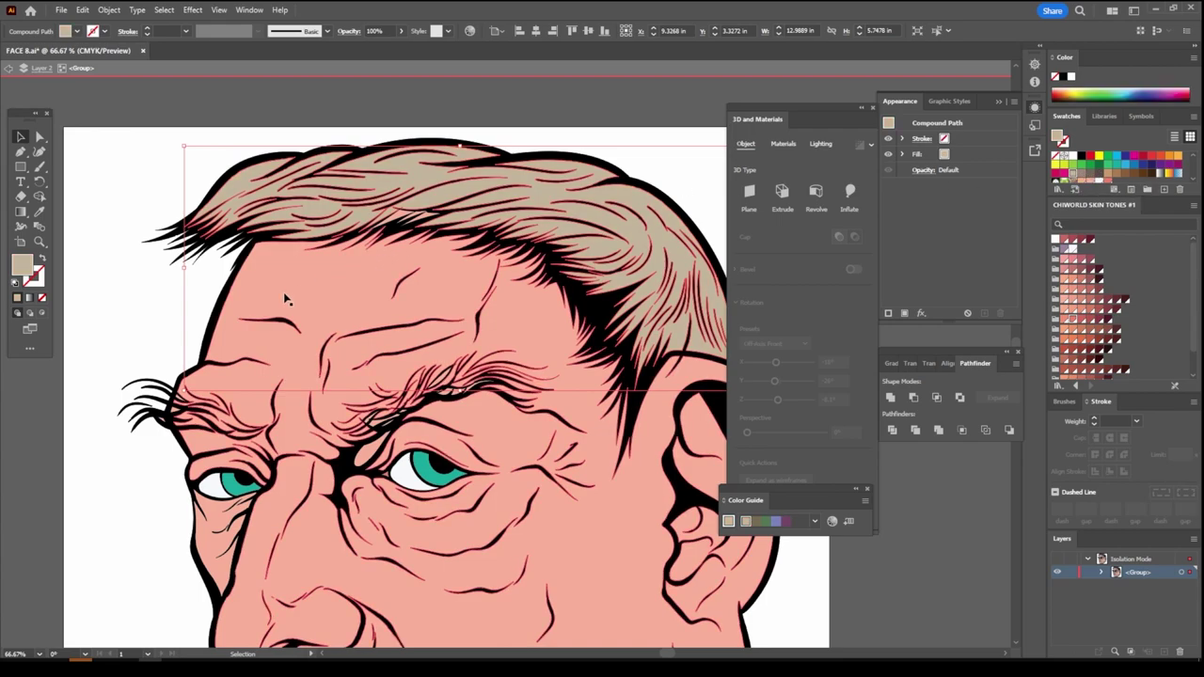
Eyedropper the tan hair colour onto the two pink pieces along the hairline, then deselect
{"action": "left_click", "coordinate": [171, 311]}
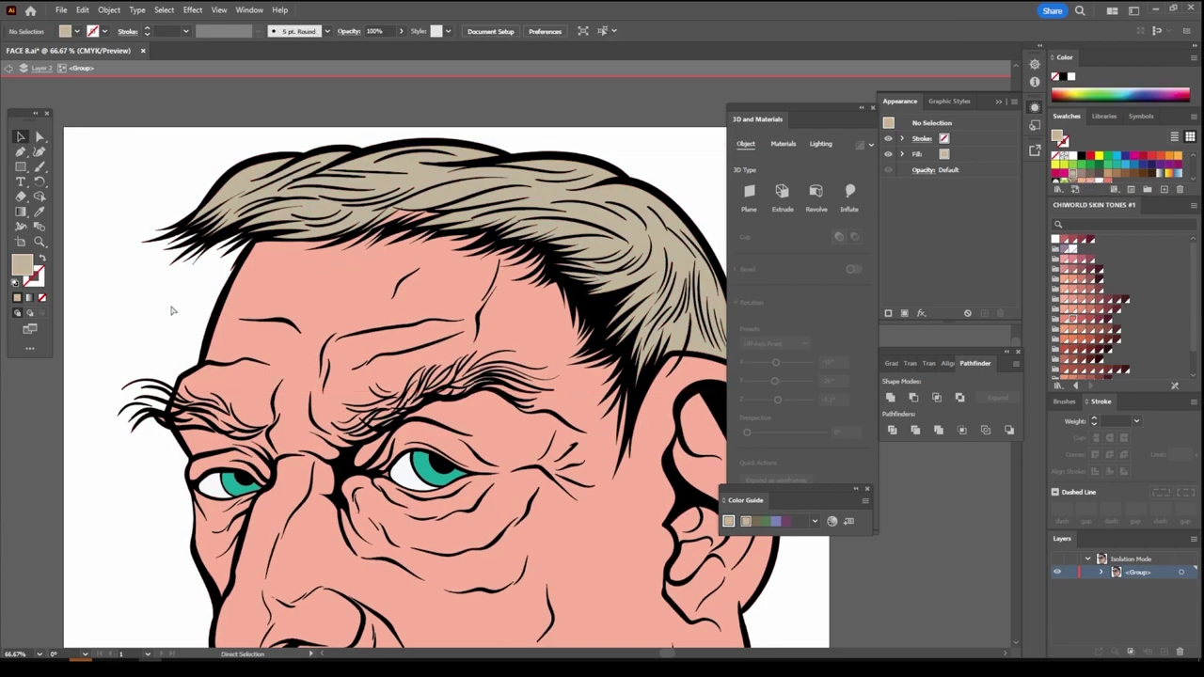
{"action": "scroll", "coordinate": [172, 310], "scroll_direction": "down", "scroll_amount": 3}
{"action": "scroll", "coordinate": [172, 310], "scroll_direction": "up", "scroll_amount": 3}
{"action": "scroll", "coordinate": [174, 316], "scroll_direction": "up", "scroll_amount": 2}
{"action": "scroll", "coordinate": [174, 316], "scroll_direction": "up", "scroll_amount": 2}
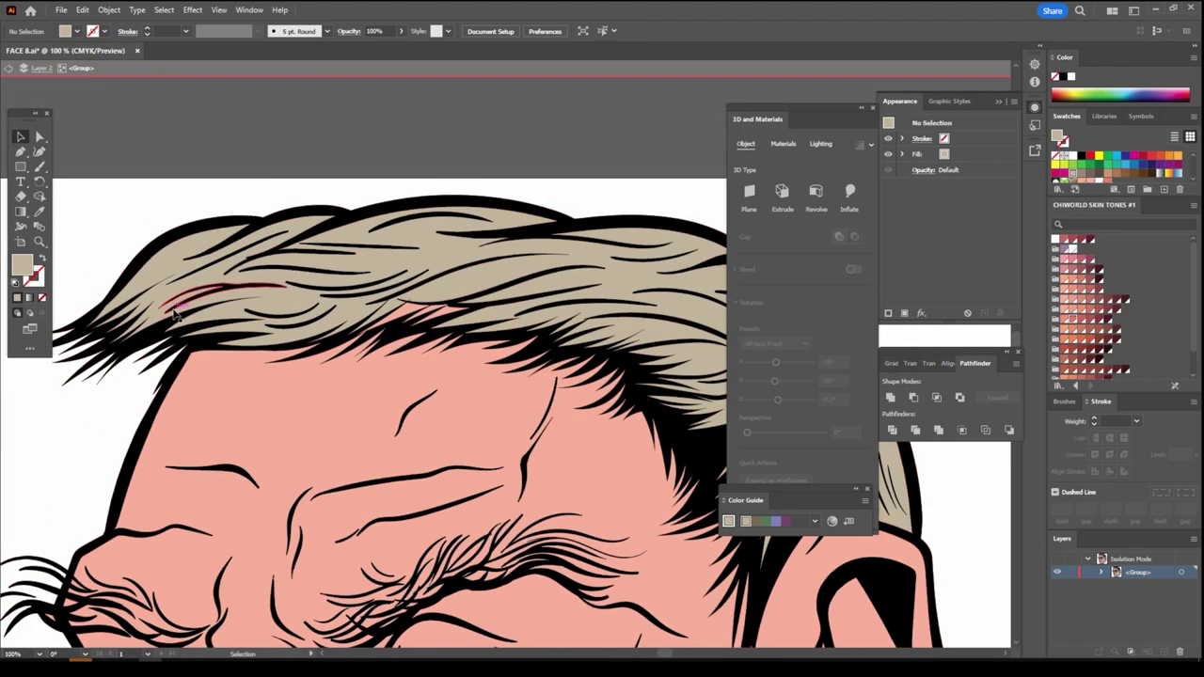
{"action": "scroll", "coordinate": [177, 315], "scroll_direction": "up", "scroll_amount": 2}
{"action": "scroll", "coordinate": [179, 317], "scroll_direction": "up", "scroll_amount": 2}
{"action": "scroll", "coordinate": [241, 269], "scroll_direction": "up", "scroll_amount": 1}
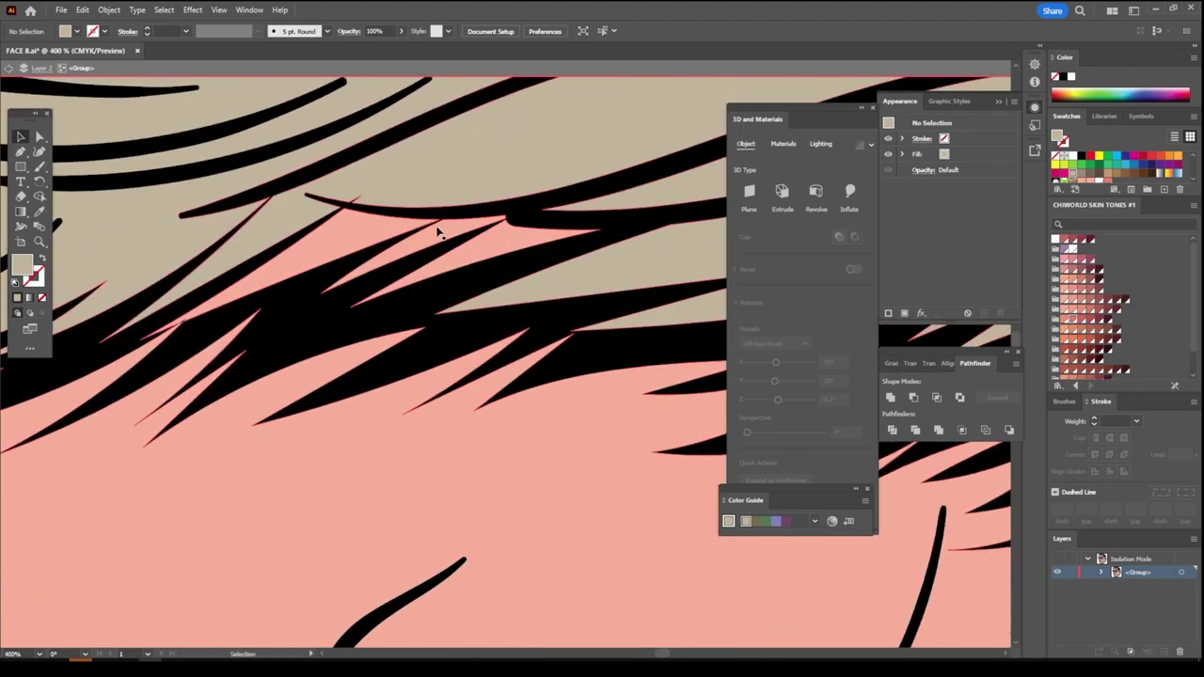
{"action": "left_click", "coordinate": [485, 240]}
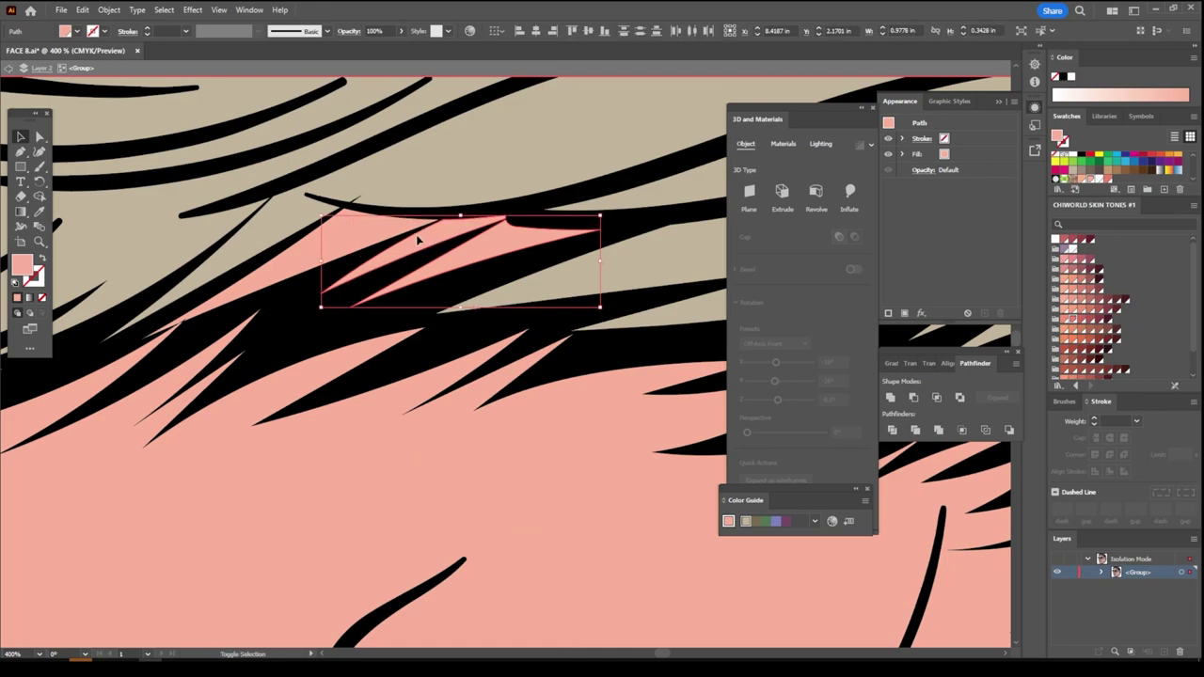
{"action": "left_click", "coordinate": [339, 242], "text": "shift"}
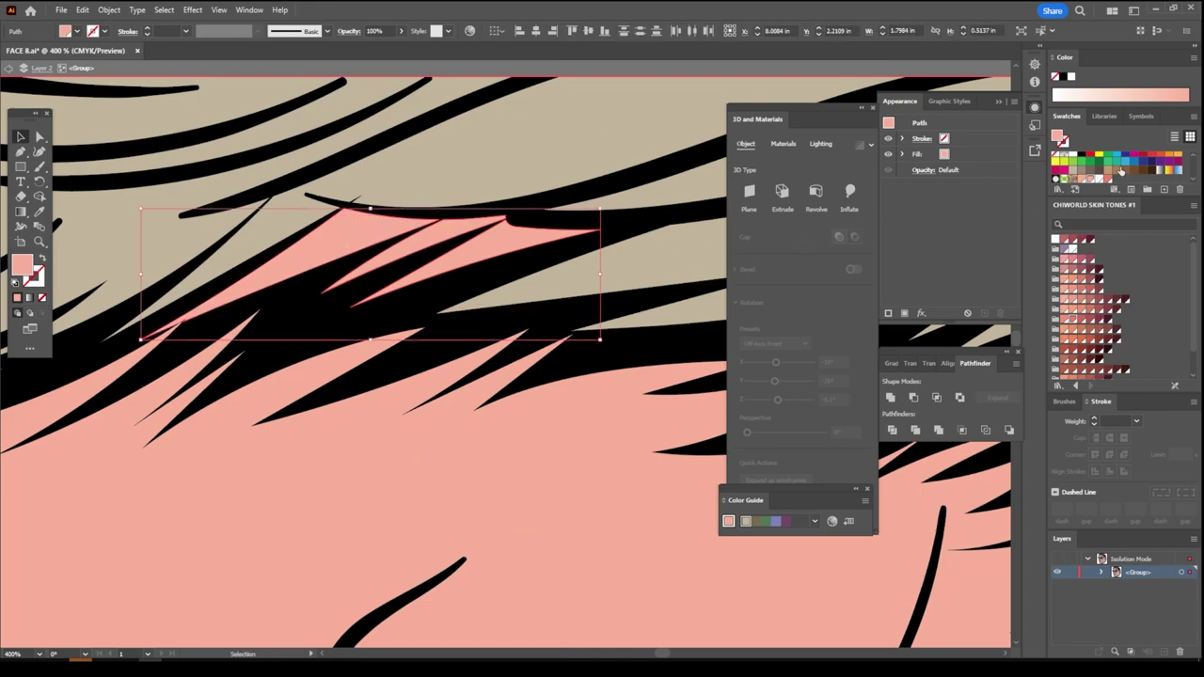
{"action": "left_click", "coordinate": [39, 213]}
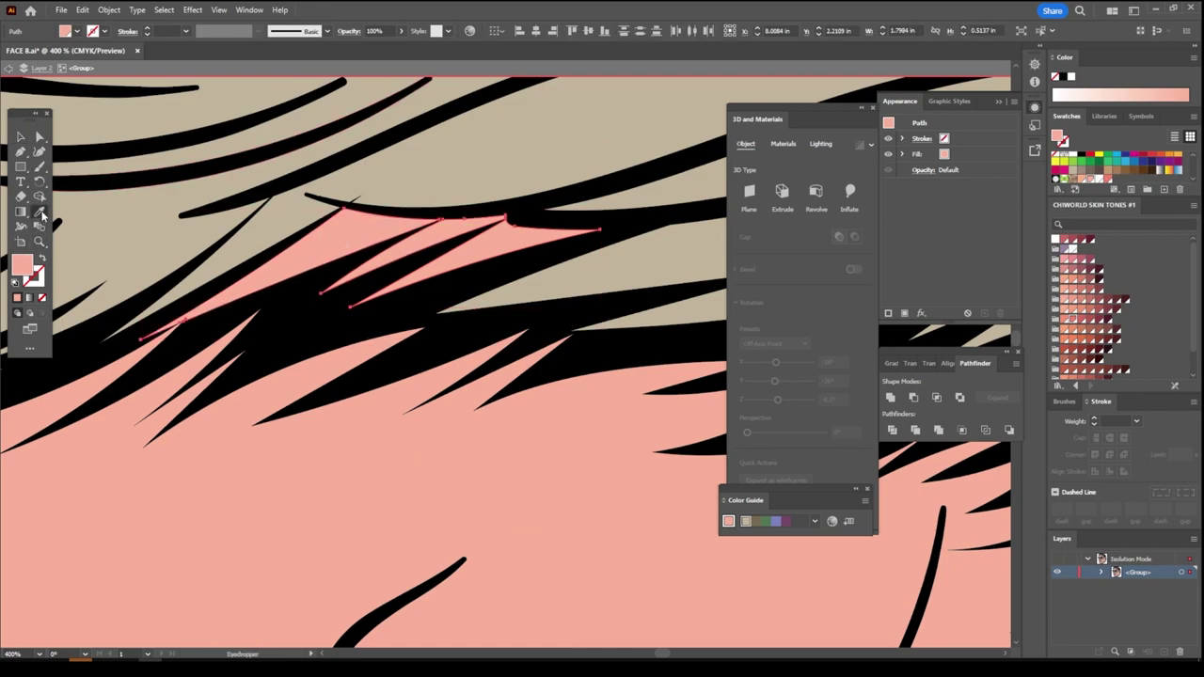
{"action": "left_click", "coordinate": [139, 226]}
{"action": "key", "text": "ctrl+1"}
{"action": "left_click", "coordinate": [21, 137]}
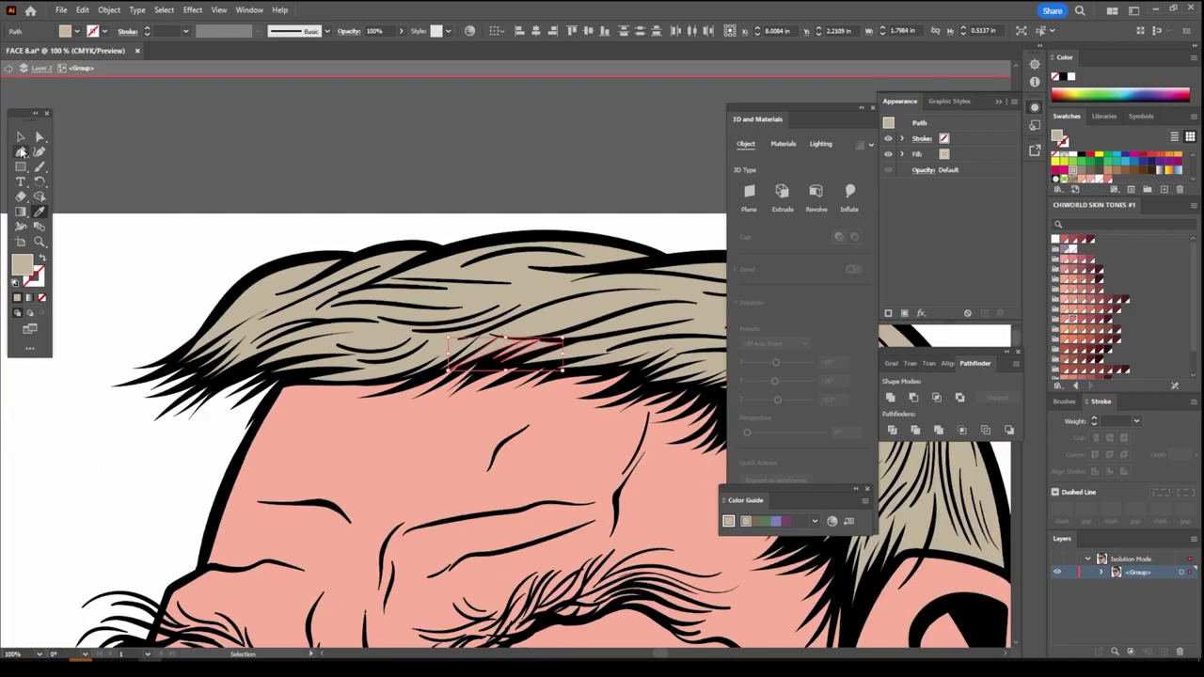
{"action": "left_click", "coordinate": [137, 174]}
Zoom out to the whole face and leave isolation mode
{"action": "key", "text": "ctrl+minus"}
{"action": "key", "text": "ctrl+minus"}
{"action": "key", "text": "ctrl+minus"}
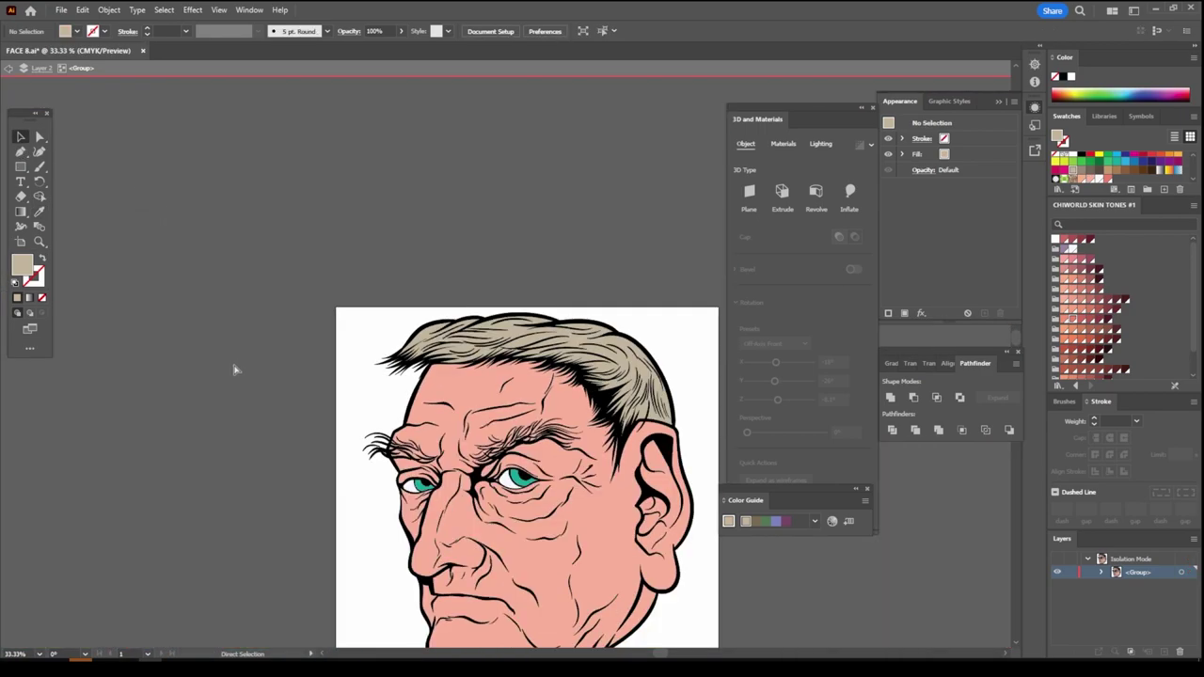
{"action": "scroll", "coordinate": [627, 365], "scroll_direction": "up", "scroll_amount": 1}
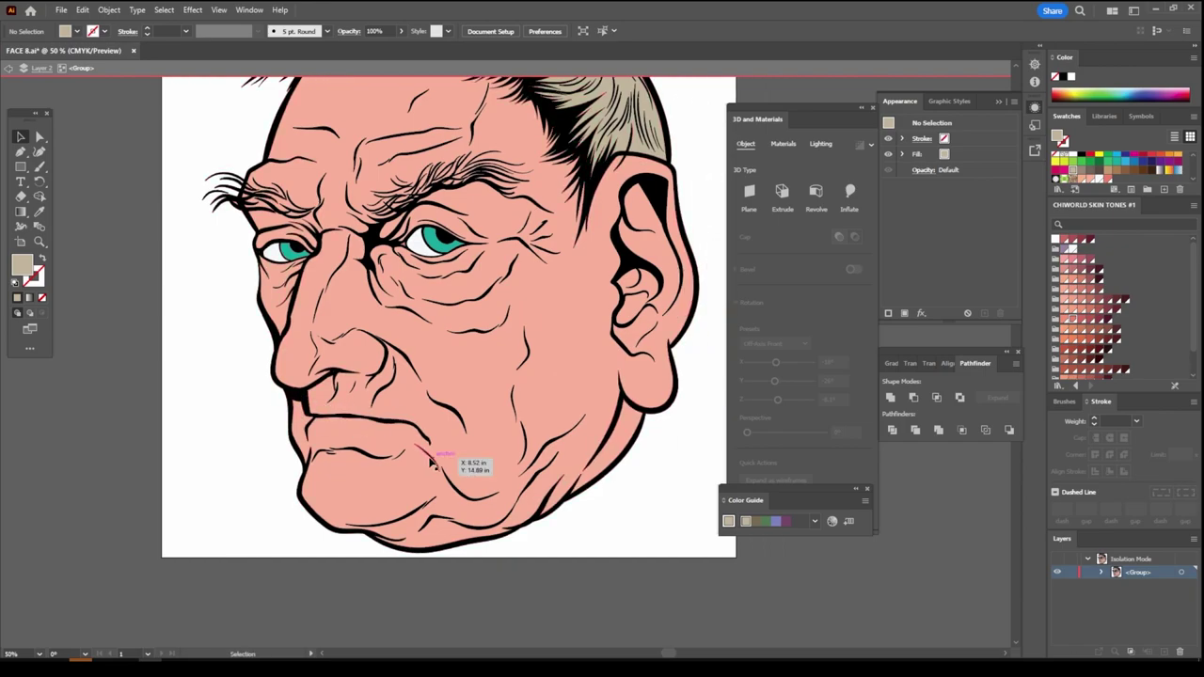
{"action": "scroll", "coordinate": [457, 465], "scroll_direction": "up", "scroll_amount": 2}
{"action": "double_click", "coordinate": [616, 538]}
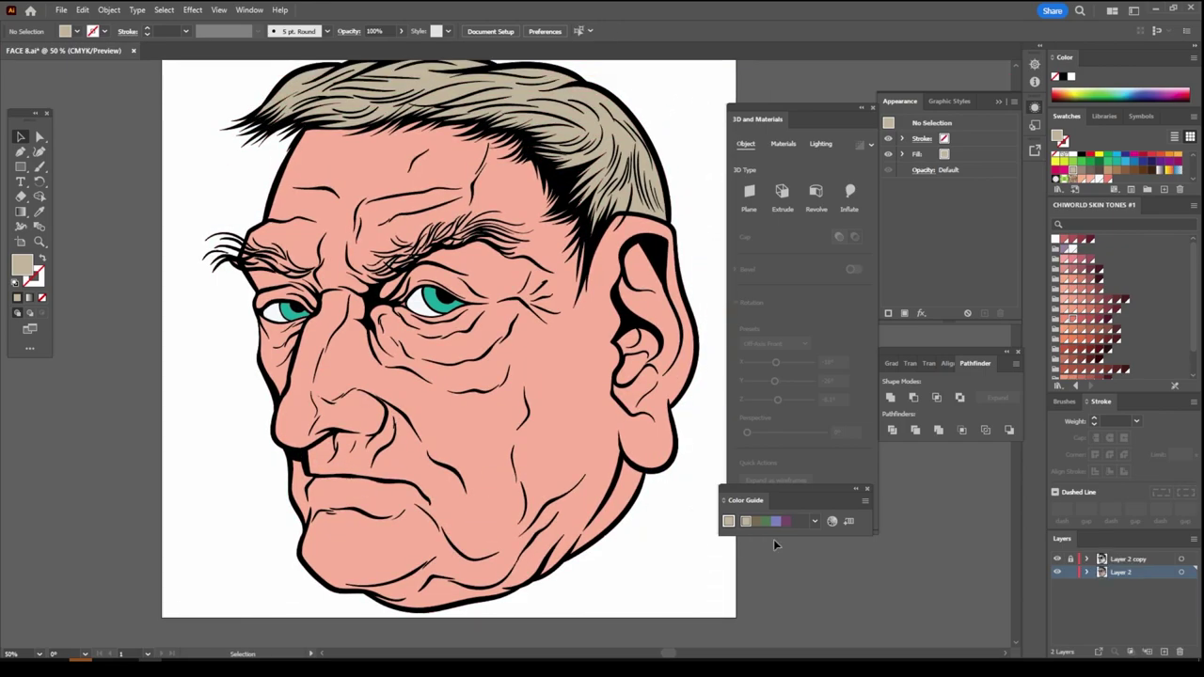
Expand Layer 2, set its paths' lock states, then collapse and lock Layer 2 beneath Layer 2 copy 2
{"action": "left_click", "coordinate": [864, 412]}
{"action": "left_click", "coordinate": [910, 449]}
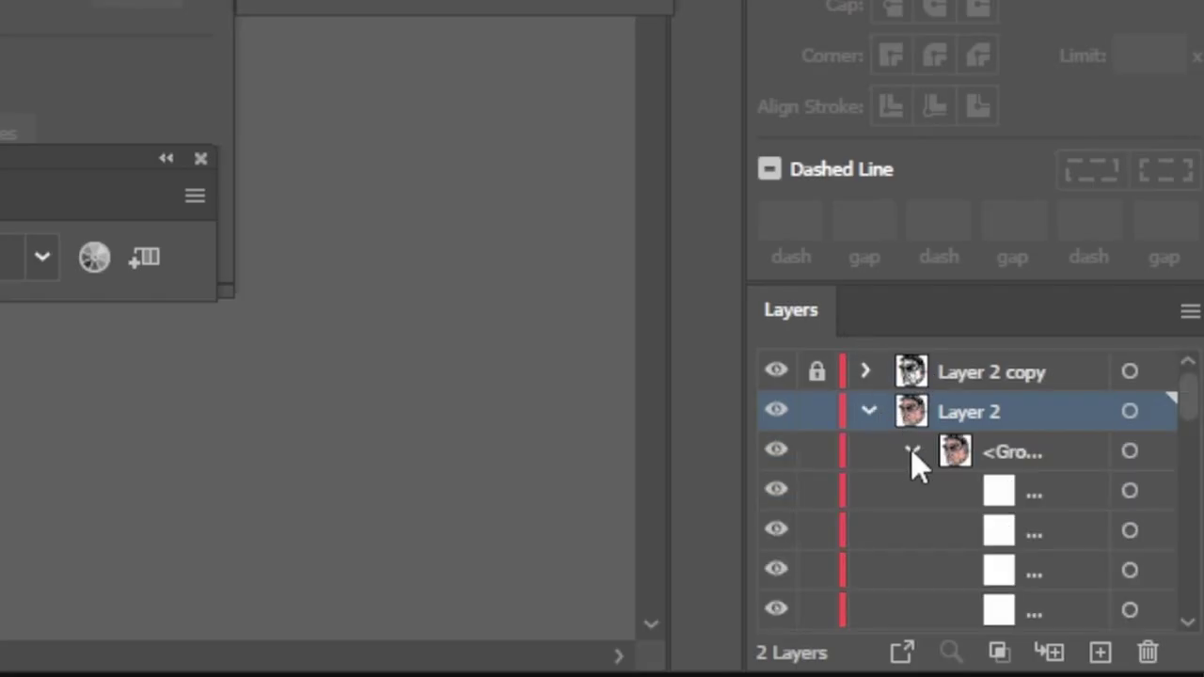
{"action": "scroll", "coordinate": [952, 442], "scroll_direction": "down", "scroll_amount": 5}
{"action": "scroll", "coordinate": [949, 435], "scroll_direction": "down", "scroll_amount": 3}
{"action": "scroll", "coordinate": [950, 450], "scroll_direction": "down", "scroll_amount": 3}
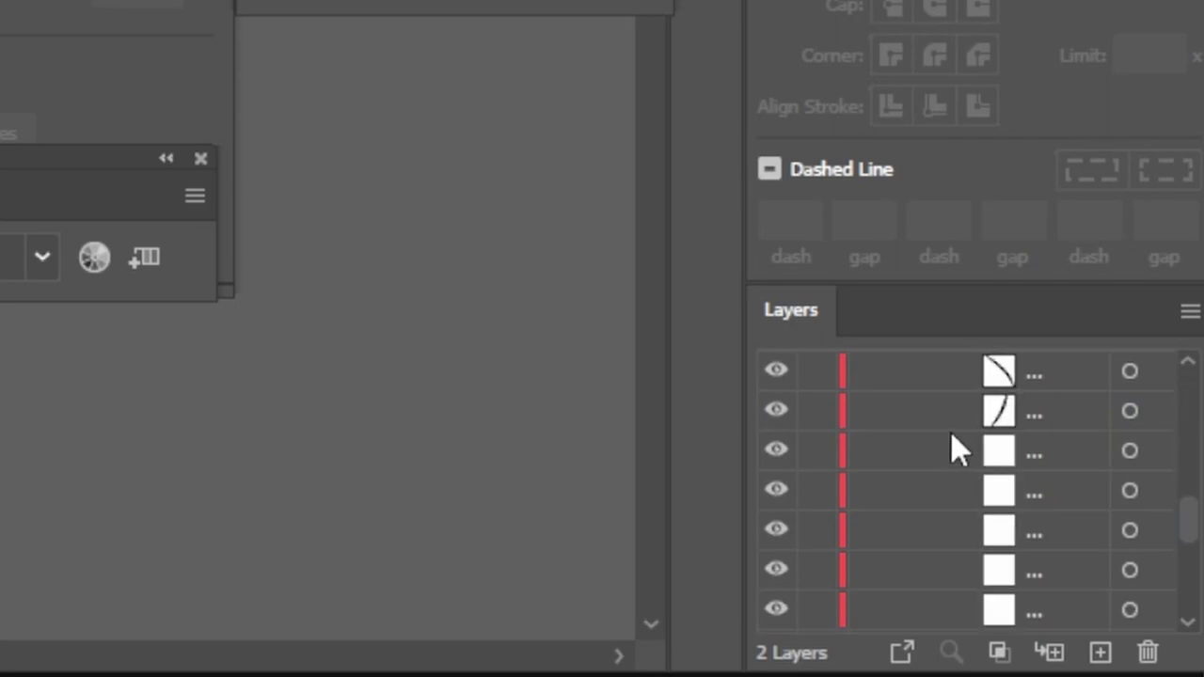
{"action": "scroll", "coordinate": [950, 450], "scroll_direction": "down", "scroll_amount": 3}
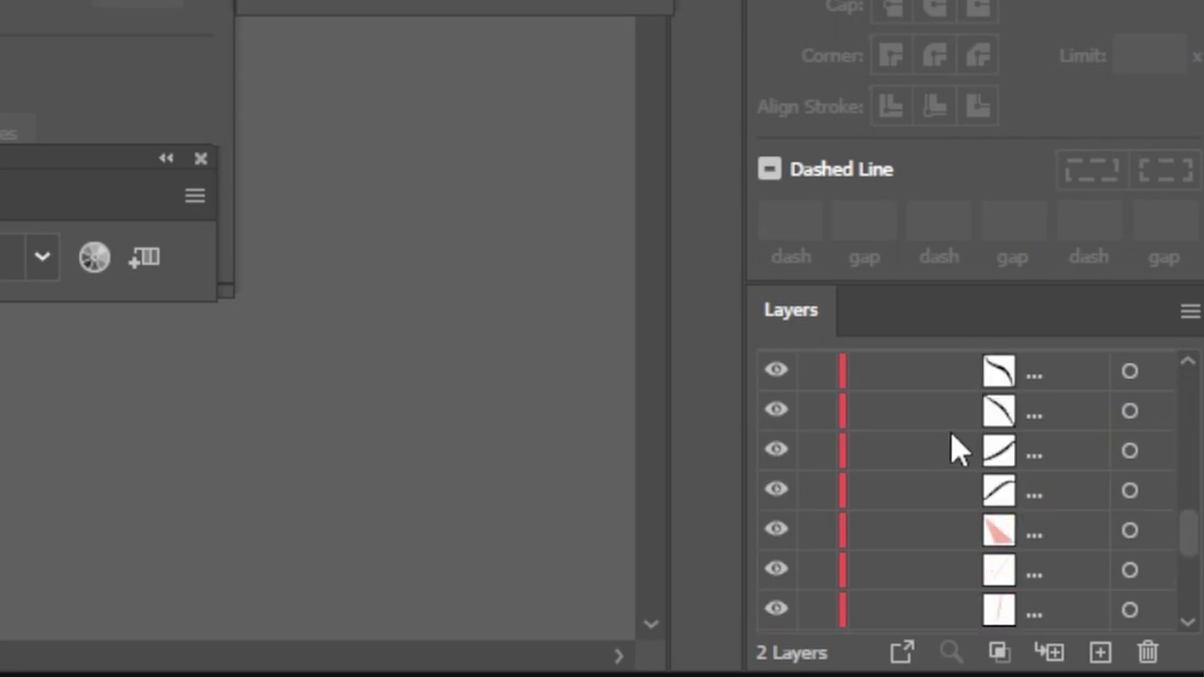
{"action": "left_click_drag", "start_coordinate": [818, 501], "coordinate": [822, 295]}
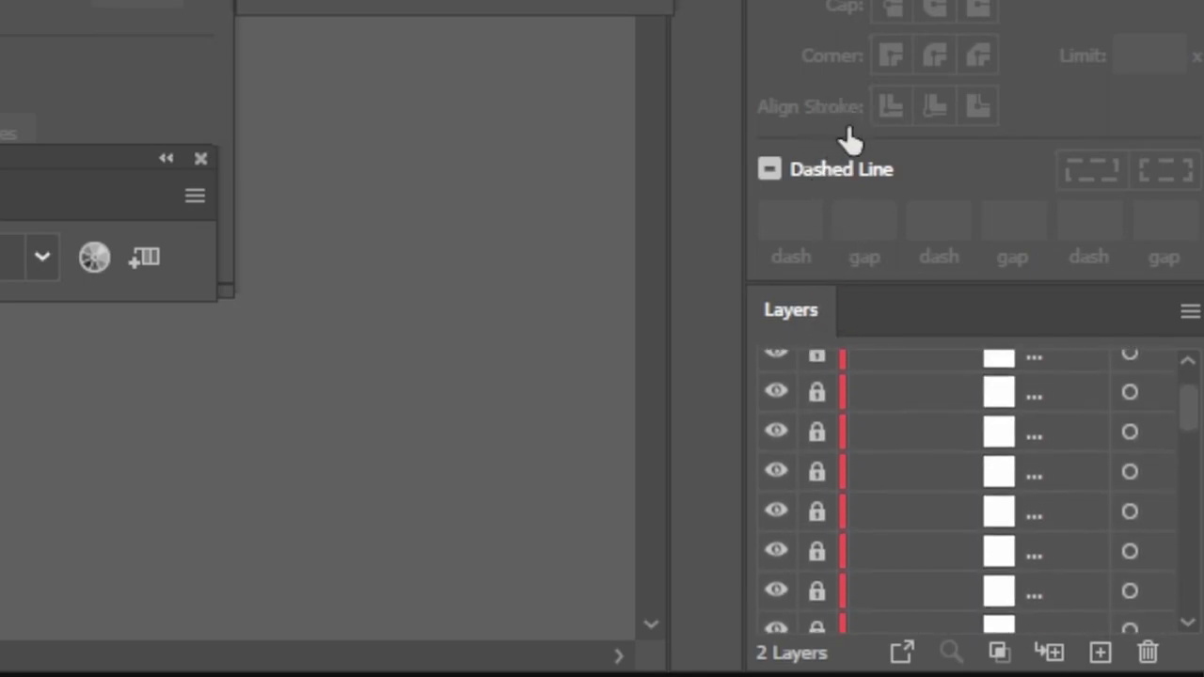
{"action": "mouse_move", "coordinate": [817, 451]}
{"action": "left_mouse_down"}
{"action": "mouse_move", "coordinate": [816, 413]}
{"action": "mouse_move", "coordinate": [1098, 650]}
{"action": "left_mouse_up"}
{"action": "left_click", "coordinate": [862, 412]}
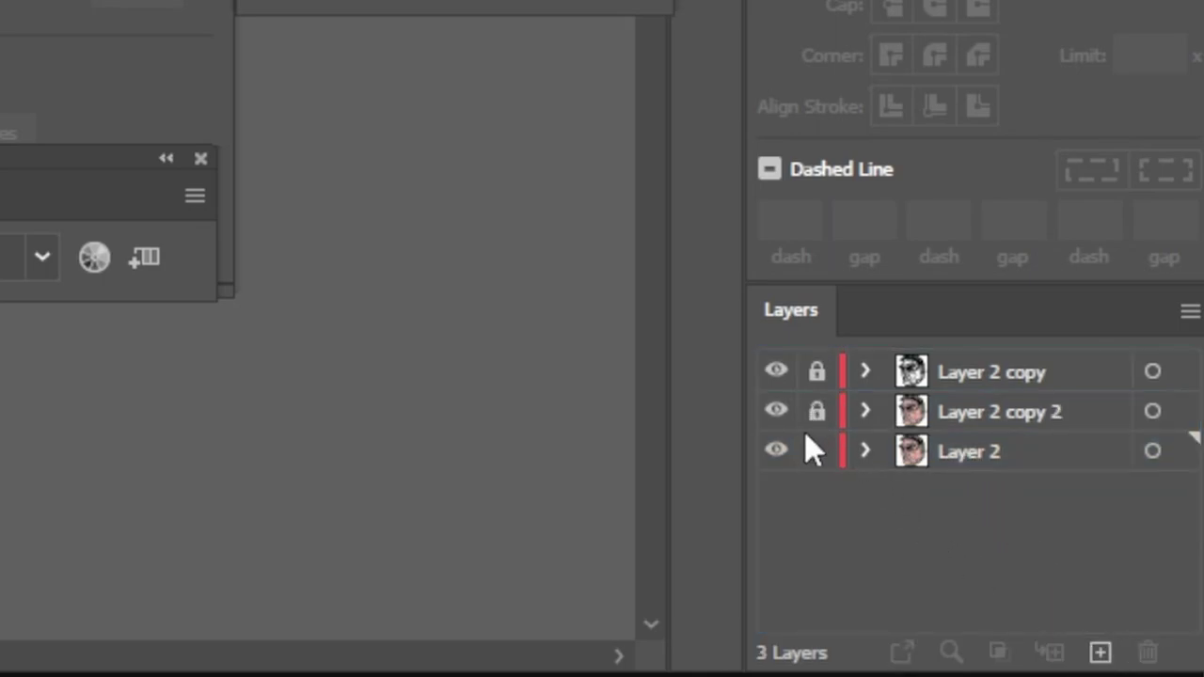
{"action": "left_click", "coordinate": [815, 453]}
On Layer 2 copy 2, delete the pink face fill and leftover eyebrow strokes, keeping only line art
{"action": "left_click", "coordinate": [814, 413]}
{"action": "left_click", "coordinate": [775, 451]}
{"action": "right_click", "coordinate": [369, 220]}
{"action": "left_click", "coordinate": [482, 383]}
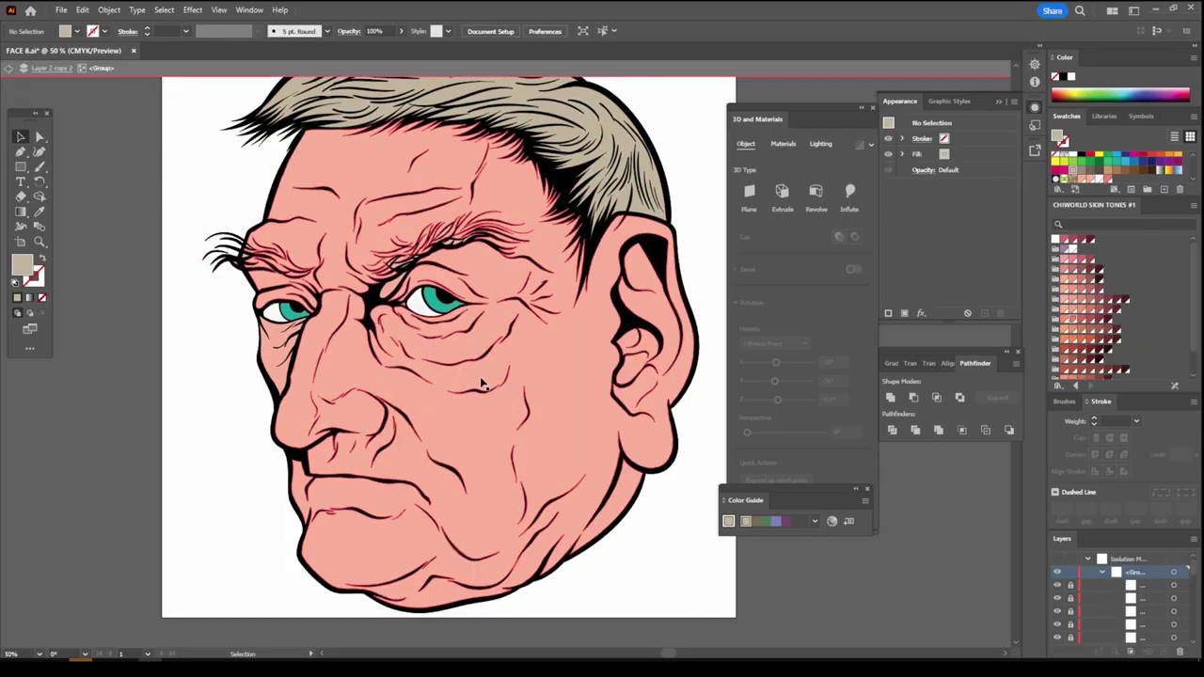
{"action": "key", "text": "Delete"}
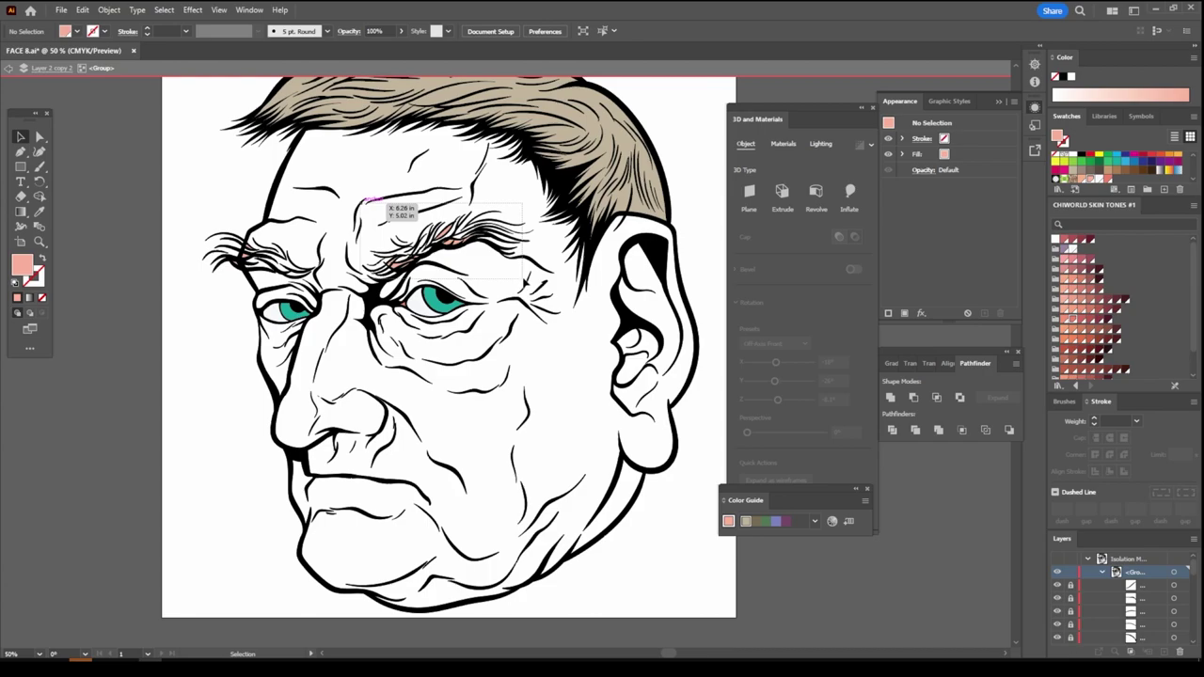
{"action": "left_click_drag", "start_coordinate": [365, 199], "coordinate": [363, 202]}
{"action": "key", "text": "Delete"}
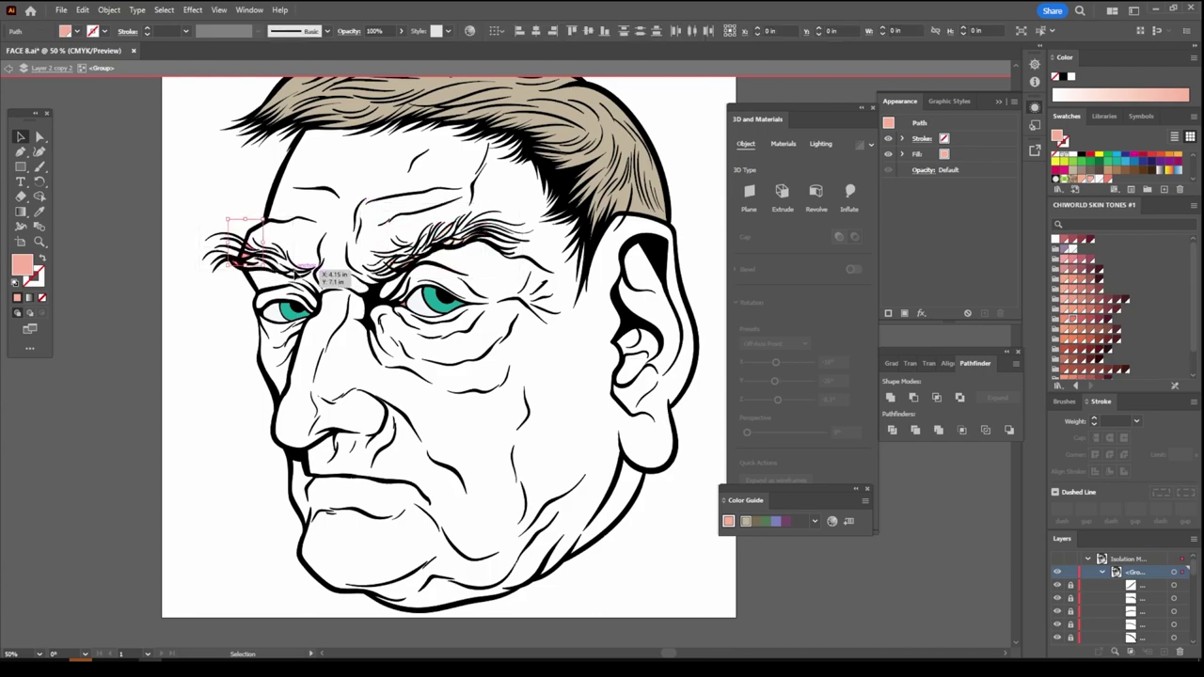
Show the layer holding the pink skin fill and add an empty Layer 4 for shading
{"action": "double_click", "coordinate": [931, 586]}
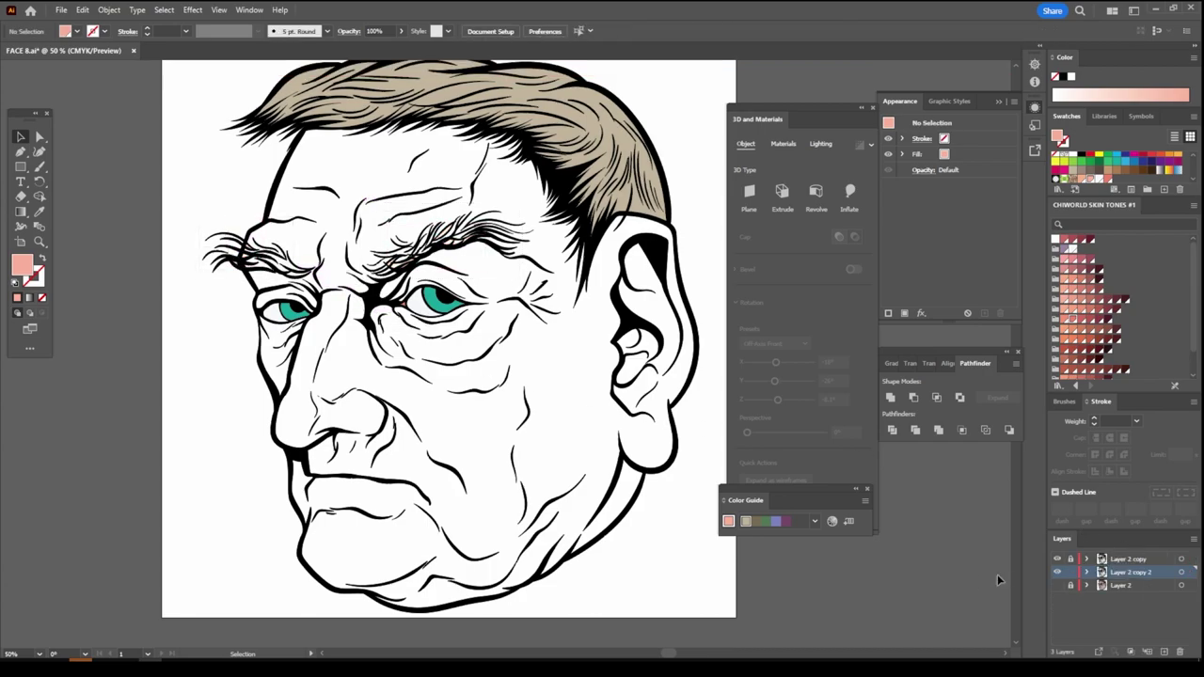
{"action": "left_click", "coordinate": [1057, 585]}
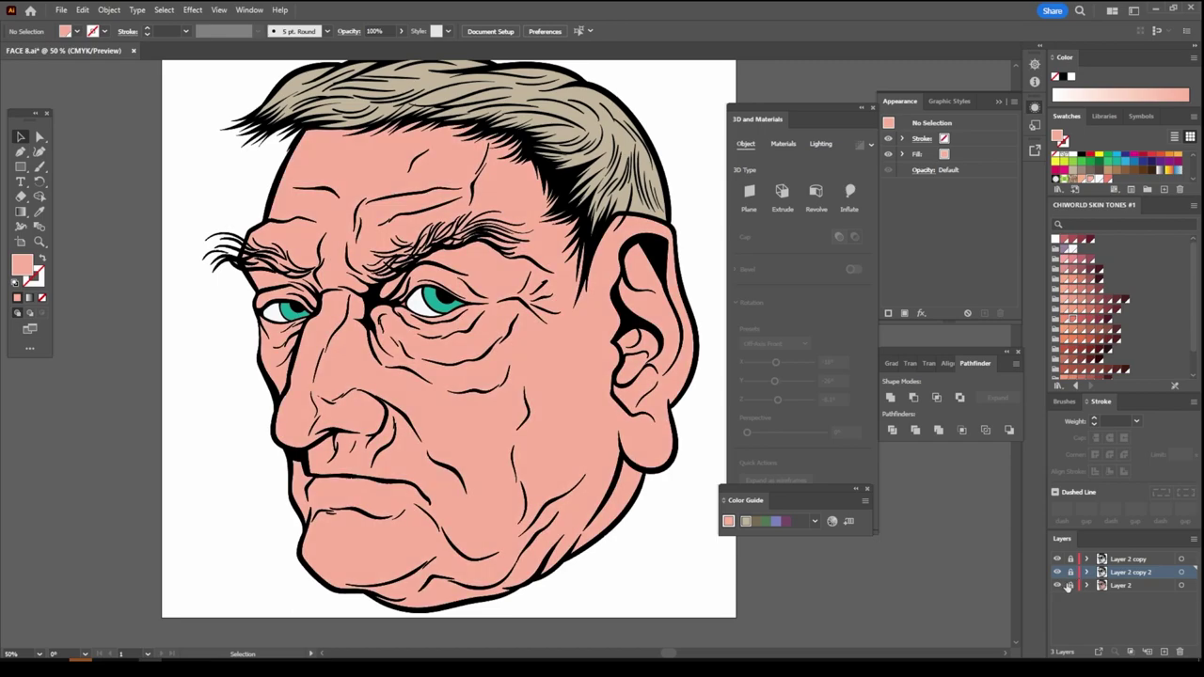
{"action": "right_click", "coordinate": [219, 263]}
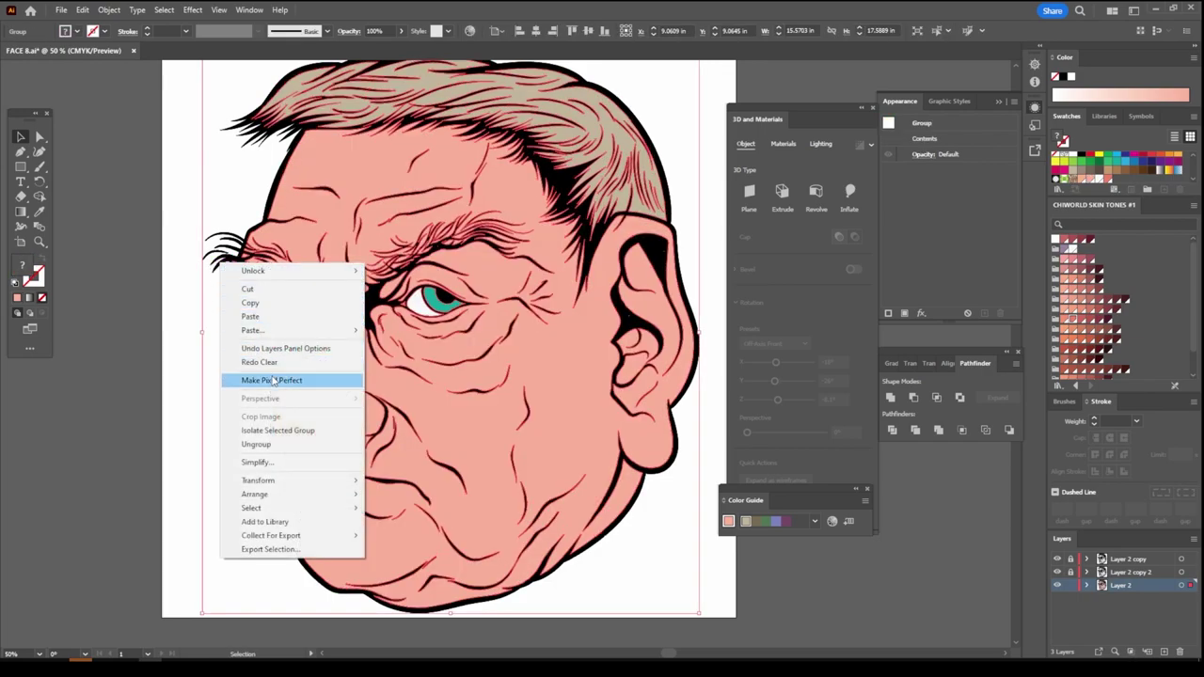
{"action": "left_click", "coordinate": [277, 429]}
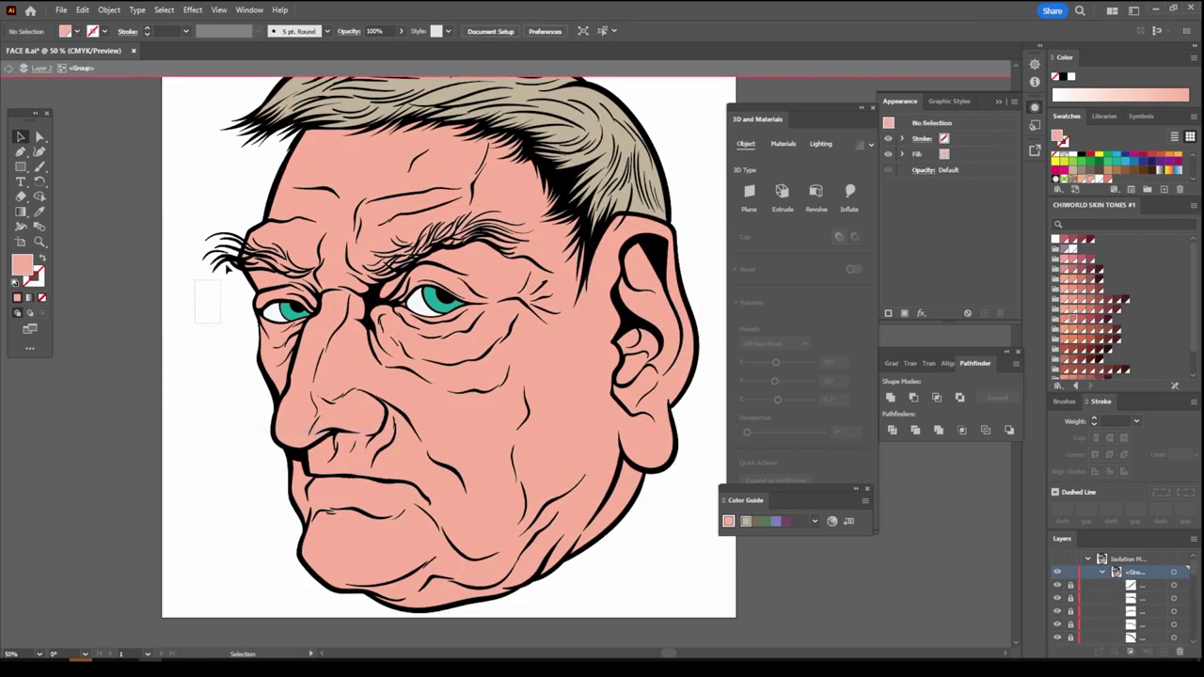
{"action": "double_click", "coordinate": [180, 353]}
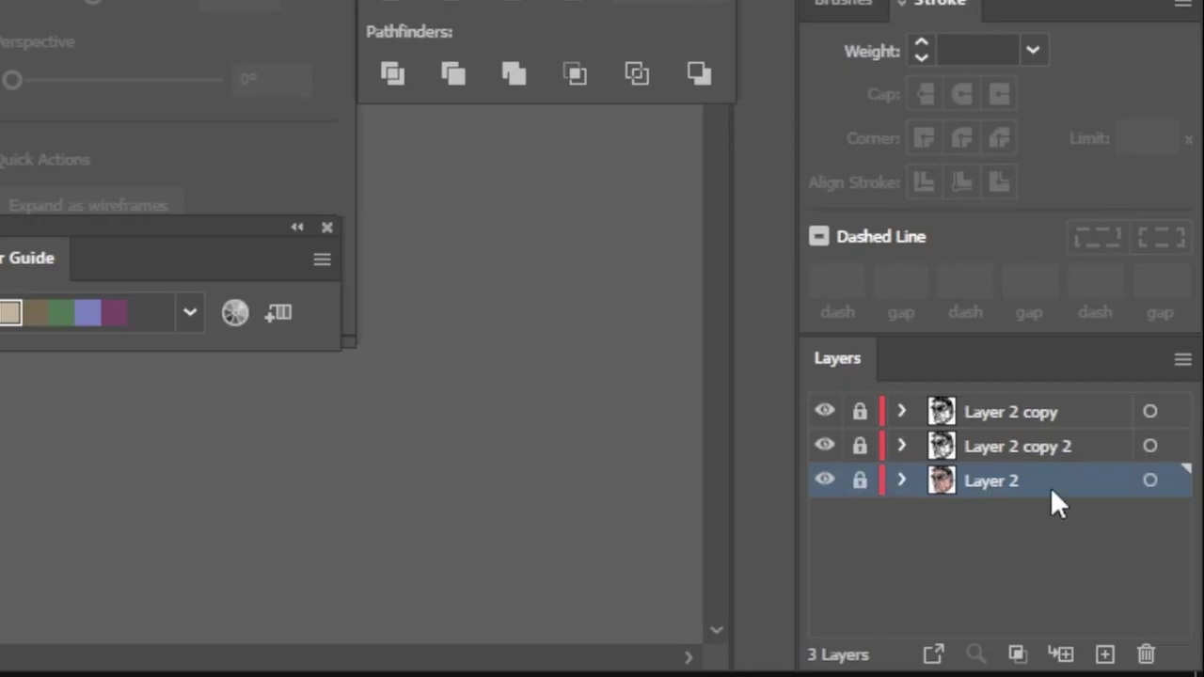
{"action": "left_click", "coordinate": [1108, 655]}
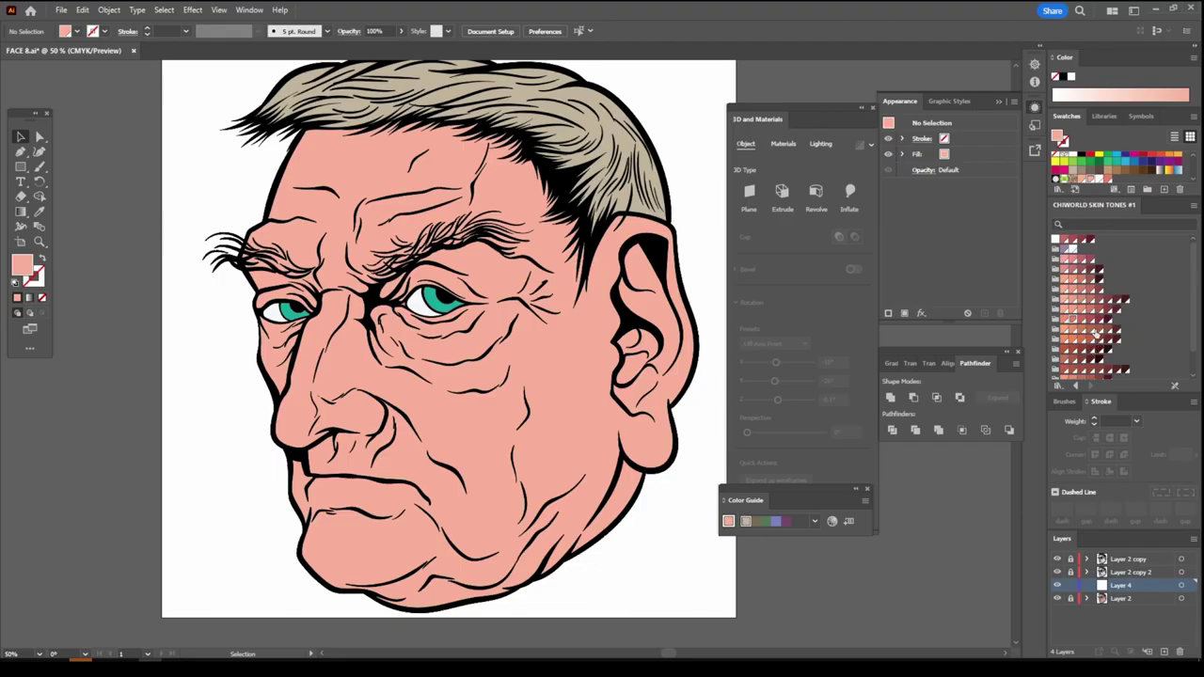
Set a darker skin-tone fill, switch to the Pencil tool and zoom to the ear
{"action": "left_click", "coordinate": [1088, 306]}
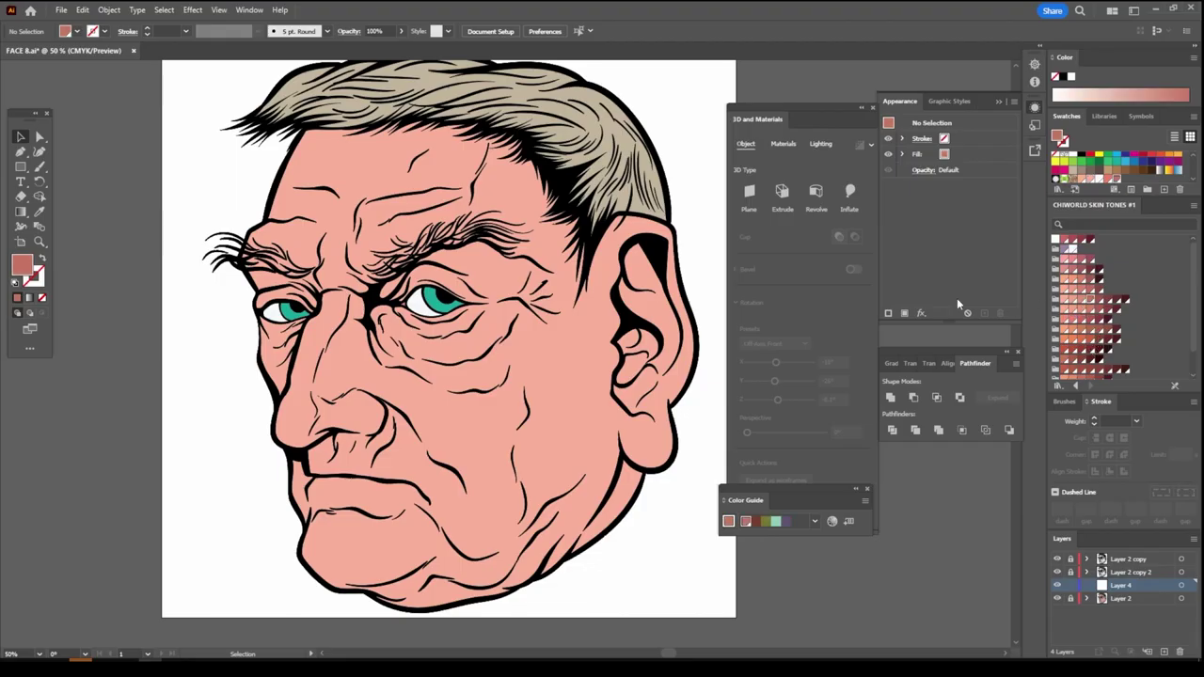
{"action": "left_click", "coordinate": [40, 169]}
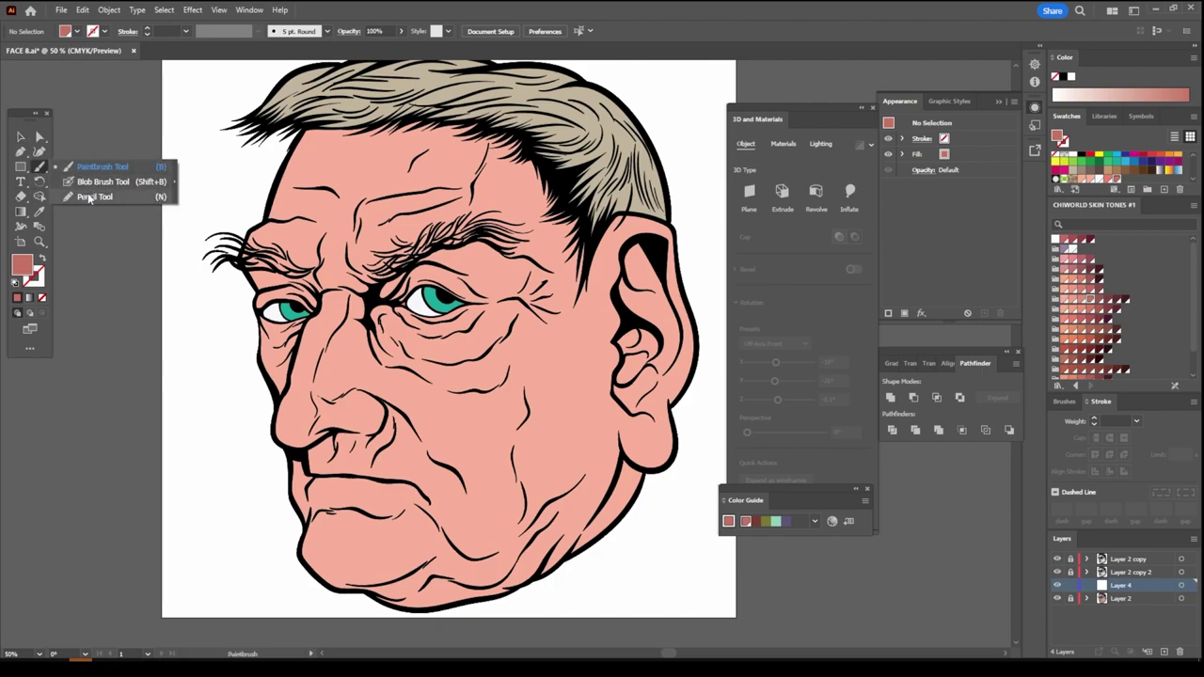
{"action": "left_click_drag", "start_coordinate": [39, 172], "coordinate": [80, 192]}
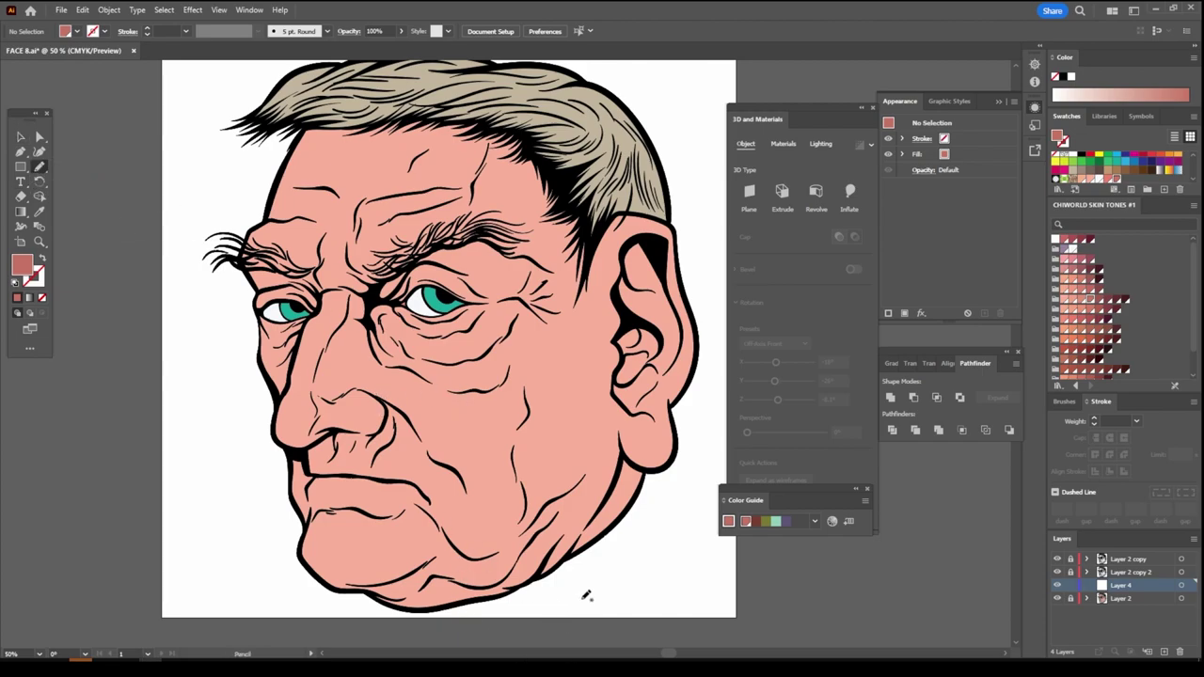
{"action": "scroll", "coordinate": [581, 588], "scroll_direction": "down", "scroll_amount": 2}
{"action": "scroll", "coordinate": [579, 583], "scroll_direction": "down", "scroll_amount": 2}
{"action": "scroll", "coordinate": [578, 583], "scroll_direction": "up", "scroll_amount": 2}
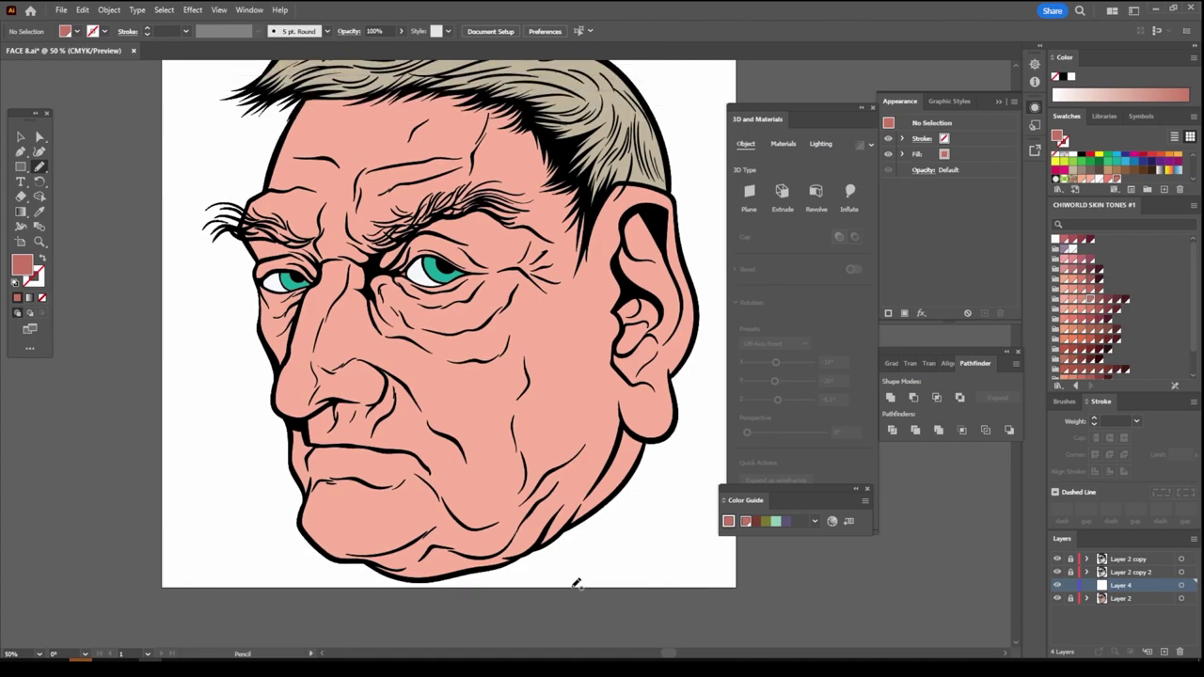
{"action": "scroll", "coordinate": [577, 583], "scroll_direction": "up", "scroll_amount": 2}
{"action": "scroll", "coordinate": [573, 587], "scroll_direction": "right", "scroll_amount": 1}
{"action": "scroll", "coordinate": [574, 585], "scroll_direction": "down", "scroll_amount": 2}
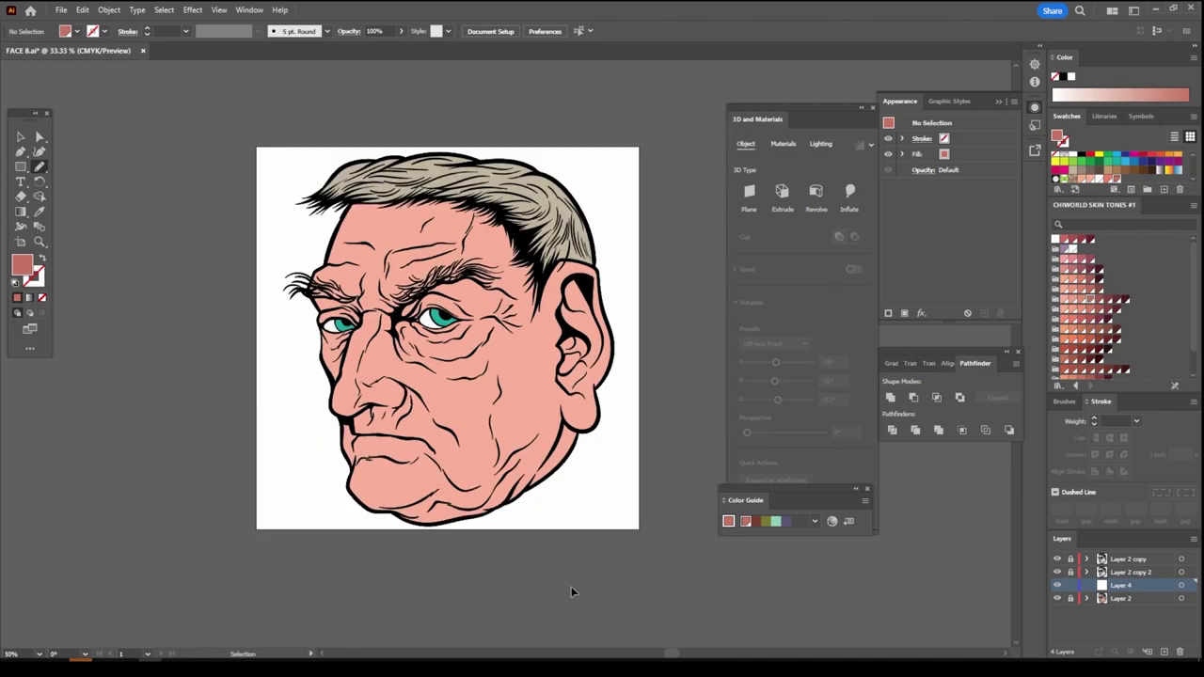
{"action": "scroll", "coordinate": [570, 585], "scroll_direction": "up", "scroll_amount": 5}
Draw closed darker shadow shapes along the inner ear, lobe and outer ear rim
{"action": "mouse_move", "coordinate": [320, 459]}
{"action": "left_mouse_down"}
{"action": "mouse_move", "coordinate": [325, 485]}
{"action": "mouse_move", "coordinate": [380, 482]}
{"action": "mouse_move", "coordinate": [444, 426]}
{"action": "left_mouse_up"}
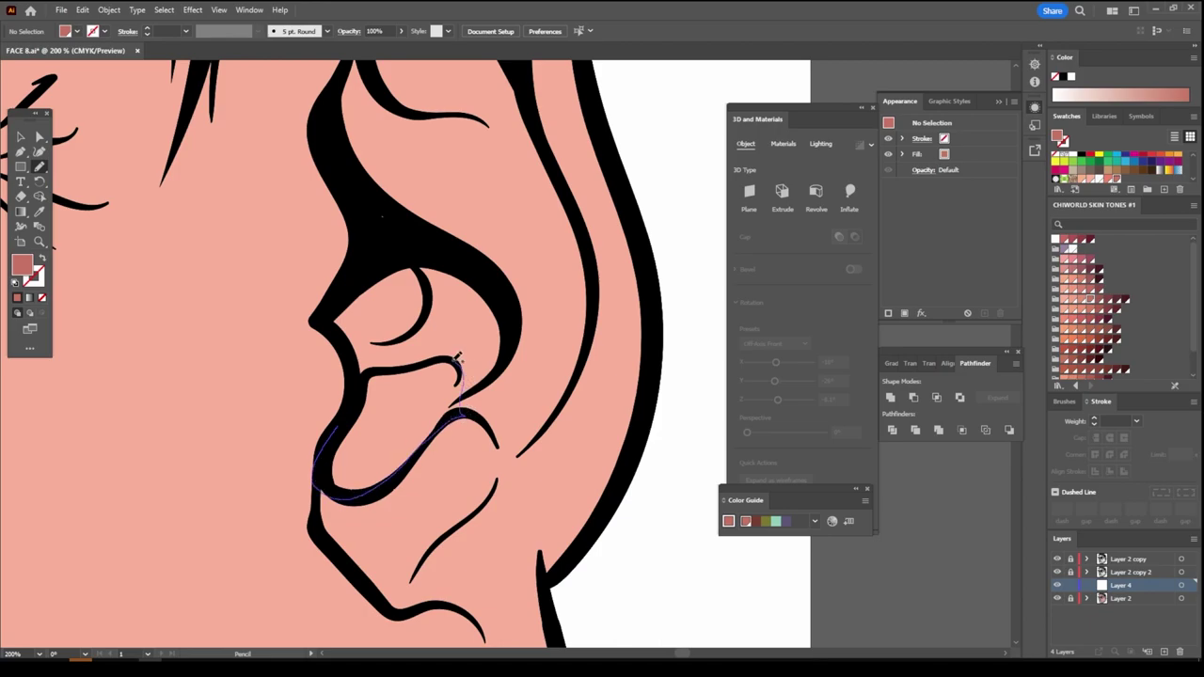
{"action": "left_click_drag", "start_coordinate": [458, 357], "coordinate": [386, 363]}
{"action": "mouse_move", "coordinate": [446, 295]}
{"action": "left_mouse_down"}
{"action": "mouse_move", "coordinate": [491, 337]}
{"action": "mouse_move", "coordinate": [478, 383]}
{"action": "mouse_move", "coordinate": [508, 334]}
{"action": "mouse_move", "coordinate": [428, 246]}
{"action": "mouse_move", "coordinate": [334, 303]}
{"action": "mouse_move", "coordinate": [358, 366]}
{"action": "mouse_move", "coordinate": [336, 431]}
{"action": "left_mouse_up"}
{"action": "key", "text": "ctrl+minus"}
{"action": "mouse_move", "coordinate": [374, 222]}
{"action": "left_mouse_down"}
{"action": "mouse_move", "coordinate": [391, 334]}
{"action": "mouse_move", "coordinate": [475, 392]}
{"action": "mouse_move", "coordinate": [499, 437]}
{"action": "mouse_move", "coordinate": [445, 339]}
{"action": "left_mouse_up"}
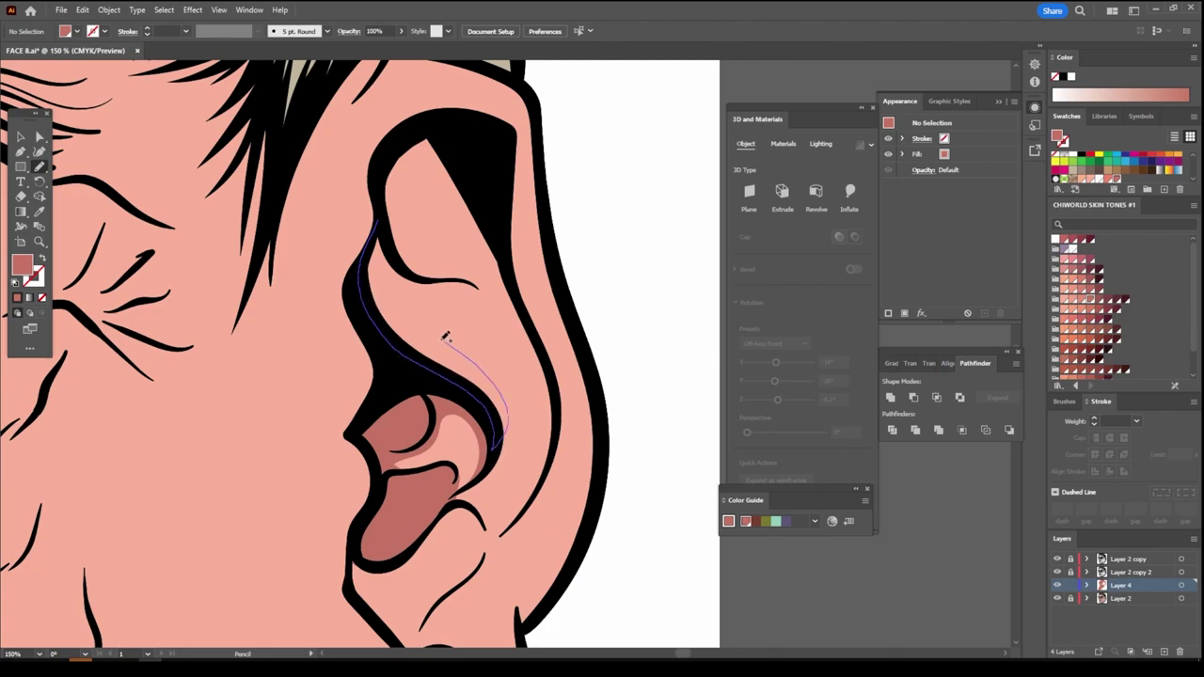
{"action": "left_click_drag", "start_coordinate": [429, 283], "coordinate": [480, 291]}
{"action": "mouse_move", "coordinate": [445, 240]}
{"action": "left_mouse_down"}
{"action": "mouse_move", "coordinate": [410, 169]}
{"action": "mouse_move", "coordinate": [466, 192]}
{"action": "mouse_move", "coordinate": [513, 286]}
{"action": "mouse_move", "coordinate": [452, 129]}
{"action": "mouse_move", "coordinate": [389, 161]}
{"action": "mouse_move", "coordinate": [379, 235]}
{"action": "left_mouse_up"}
{"action": "scroll", "coordinate": [485, 155], "scroll_direction": "down", "scroll_amount": 1}
{"action": "mouse_move", "coordinate": [484, 156]}
{"action": "left_mouse_down"}
{"action": "mouse_move", "coordinate": [537, 336]}
{"action": "mouse_move", "coordinate": [519, 438]}
{"action": "mouse_move", "coordinate": [452, 428]}
{"action": "mouse_move", "coordinate": [414, 467]}
{"action": "mouse_move", "coordinate": [451, 457]}
{"action": "mouse_move", "coordinate": [388, 551]}
{"action": "mouse_move", "coordinate": [371, 485]}
{"action": "mouse_move", "coordinate": [357, 487]}
{"action": "mouse_move", "coordinate": [361, 541]}
{"action": "mouse_move", "coordinate": [406, 593]}
{"action": "mouse_move", "coordinate": [459, 598]}
{"action": "mouse_move", "coordinate": [480, 562]}
{"action": "left_mouse_up"}
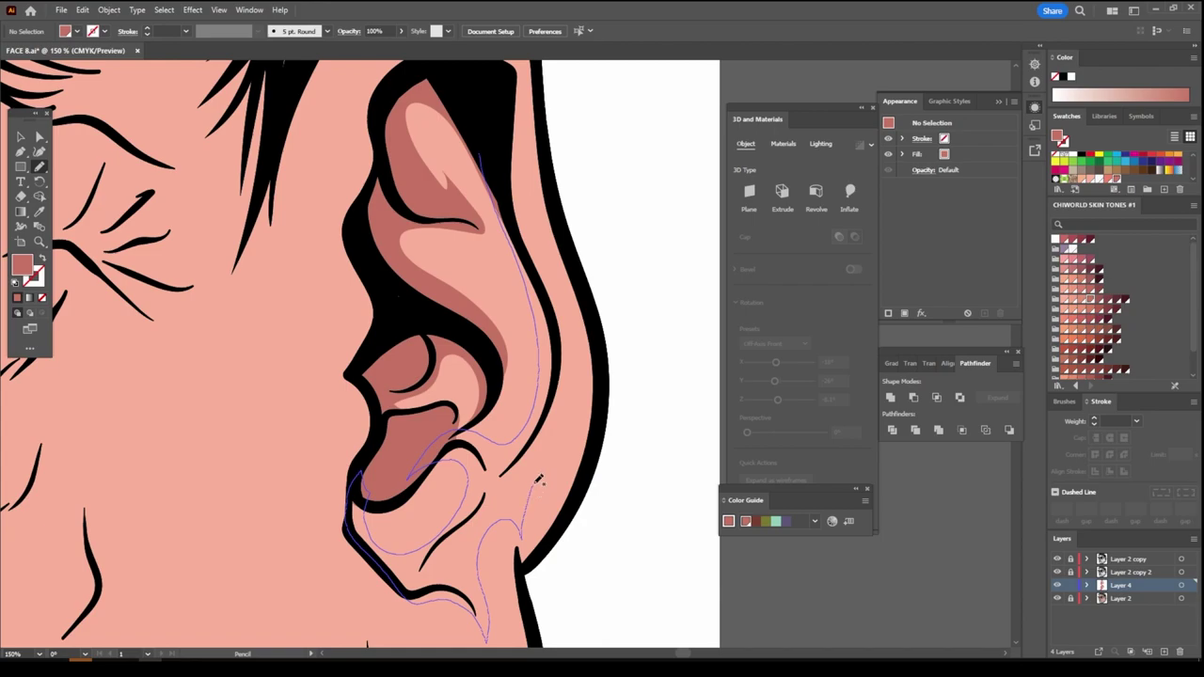
{"action": "mouse_move", "coordinate": [571, 344]}
{"action": "left_mouse_down"}
{"action": "mouse_move", "coordinate": [510, 82]}
{"action": "mouse_move", "coordinate": [481, 118]}
{"action": "left_mouse_up"}
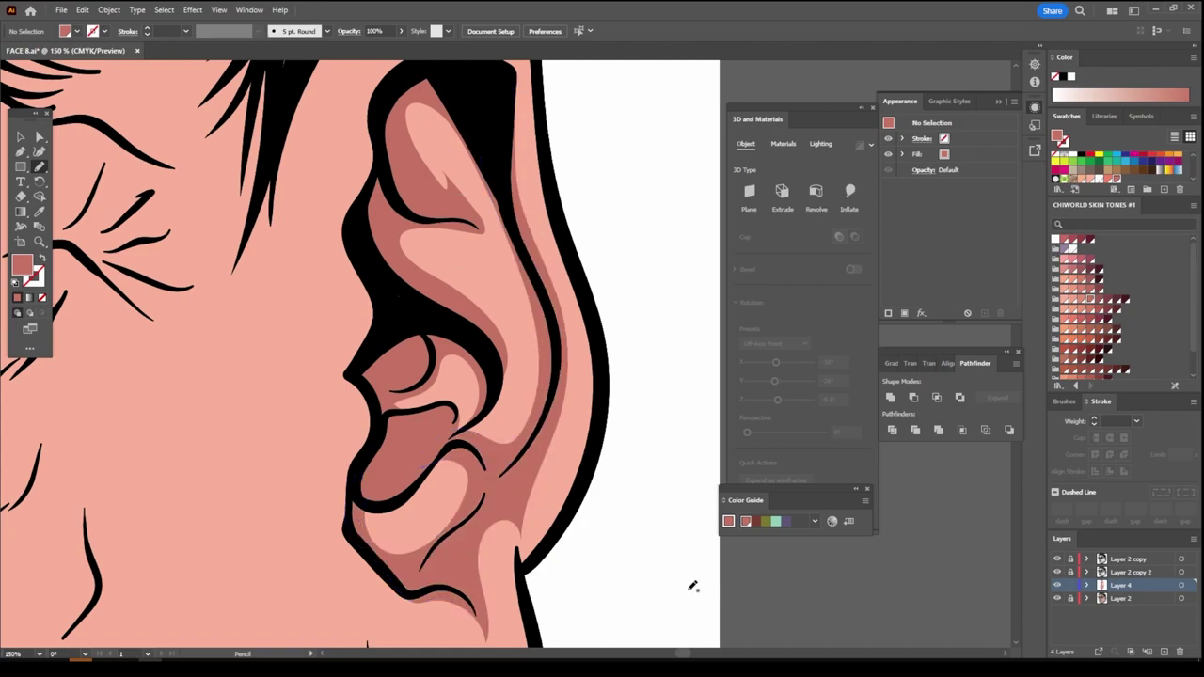
{"action": "key", "text": "ctrl+minus"}
{"action": "key", "text": "ctrl+minus"}
{"action": "key", "text": "ctrl+minus"}
{"action": "key", "text": "ctrl+minus"}
Recolour the ear shadow shape to a darker reddish-brown swatch
{"action": "key", "text": "ctrl+plus"}
{"action": "key", "text": "ctrl+plus"}
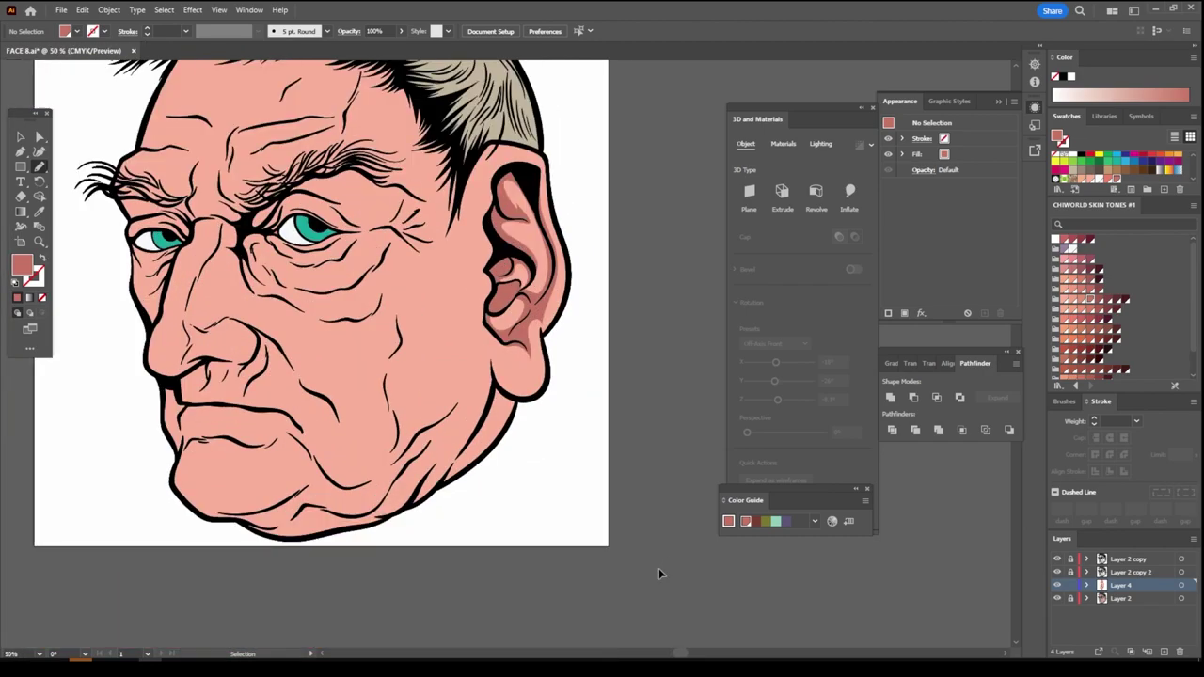
{"action": "key", "text": "ctrl+plus"}
{"action": "scroll", "coordinate": [640, 555], "scroll_direction": "up", "scroll_amount": 1}
{"action": "scroll", "coordinate": [579, 522], "scroll_direction": "up", "scroll_amount": 1}
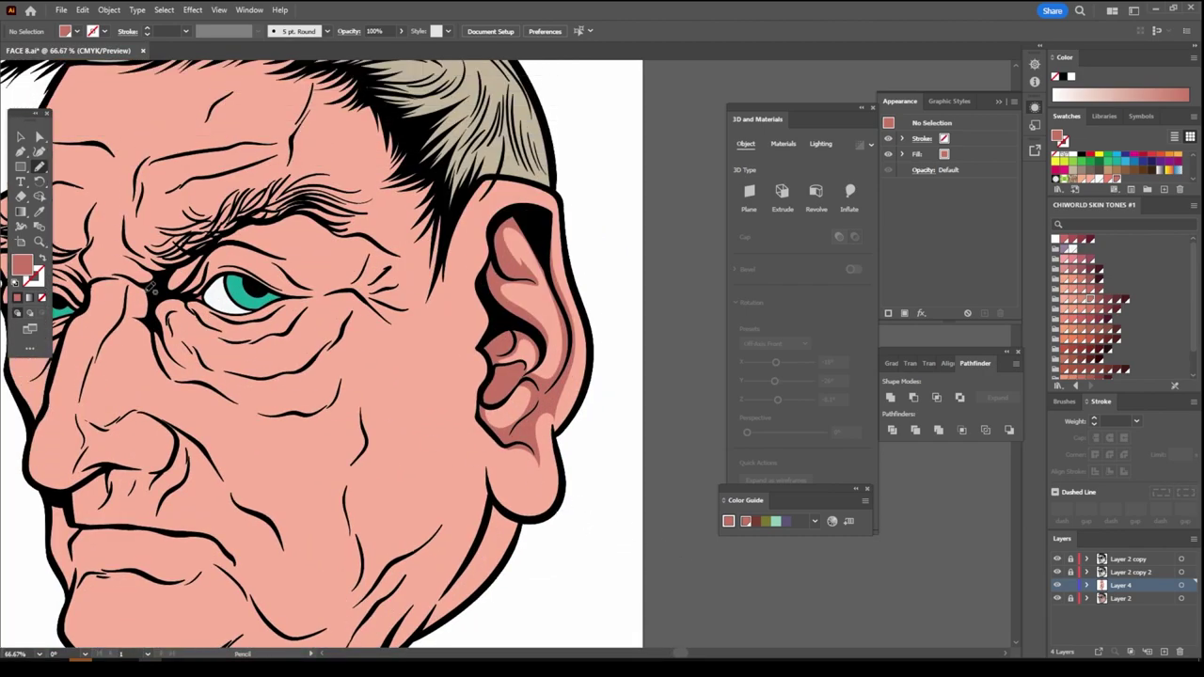
{"action": "left_click", "coordinate": [21, 137]}
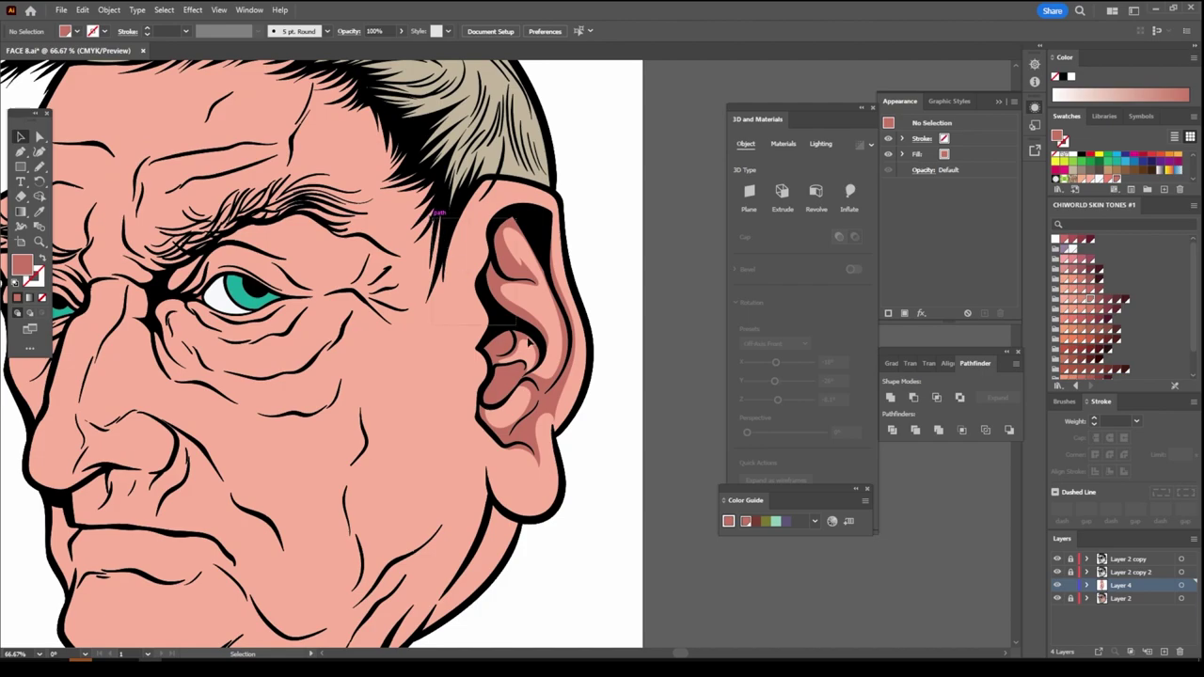
{"action": "left_click", "coordinate": [577, 442]}
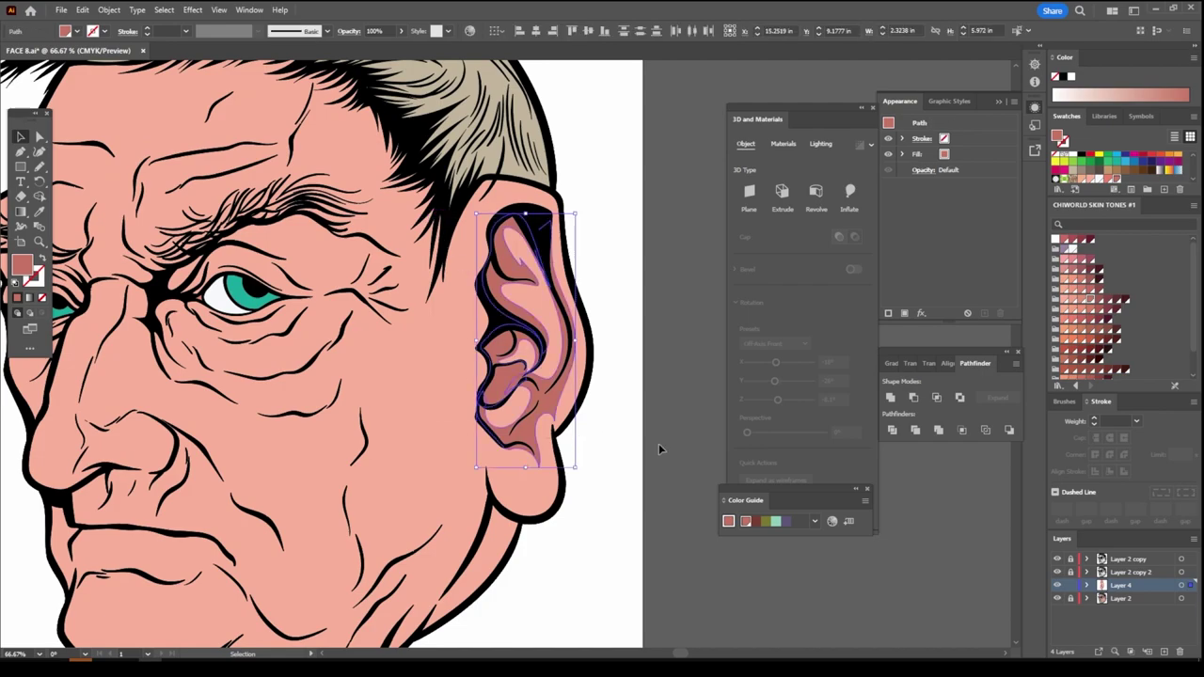
{"action": "left_click", "coordinate": [1096, 299]}
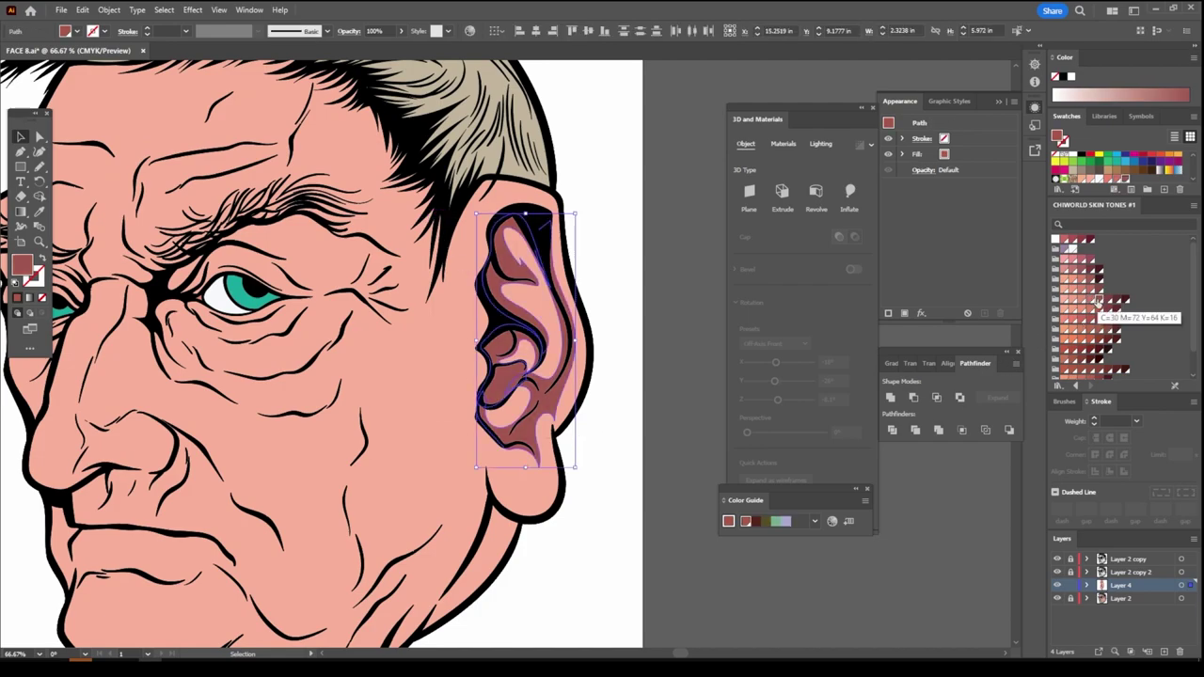
{"action": "left_click", "coordinate": [668, 558]}
Draw Pencil shadow shapes along the neck beneath the jawline
{"action": "key", "text": "n"}
{"action": "key", "text": "ctrl+equal"}
{"action": "key", "text": "ctrl+equal"}
{"action": "mouse_move", "coordinate": [506, 493]}
{"action": "left_mouse_down"}
{"action": "mouse_move", "coordinate": [534, 417]}
{"action": "mouse_move", "coordinate": [423, 489]}
{"action": "left_mouse_up"}
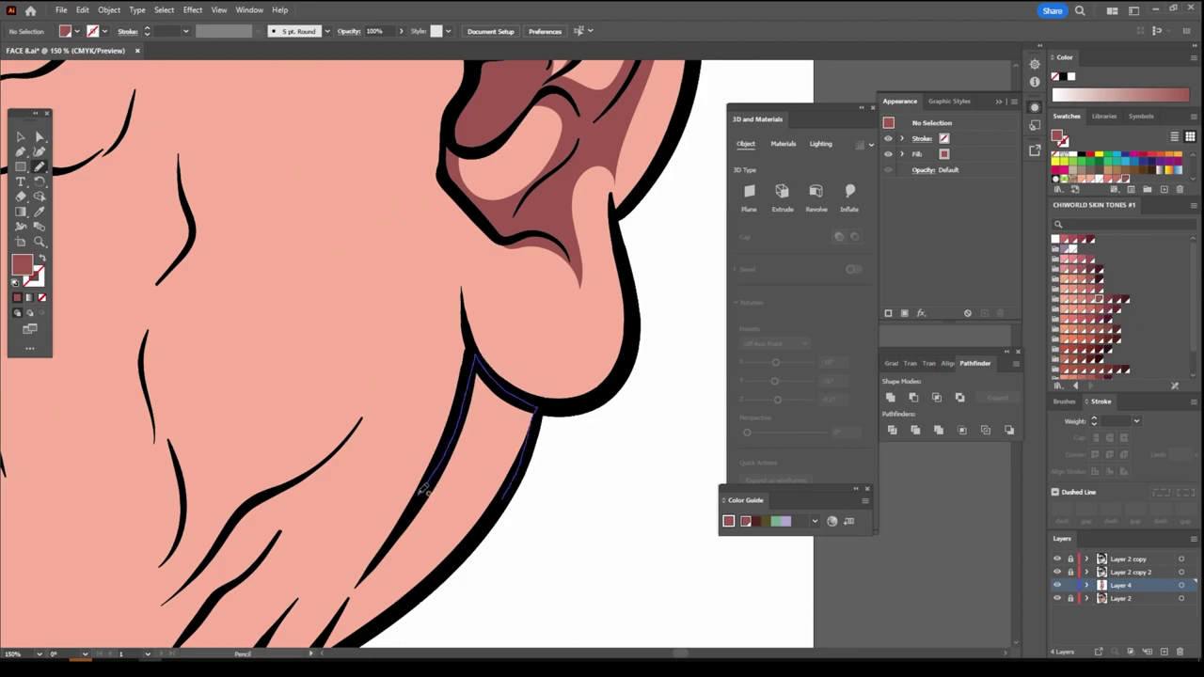
{"action": "left_click_drag", "start_coordinate": [423, 489], "coordinate": [430, 580]}
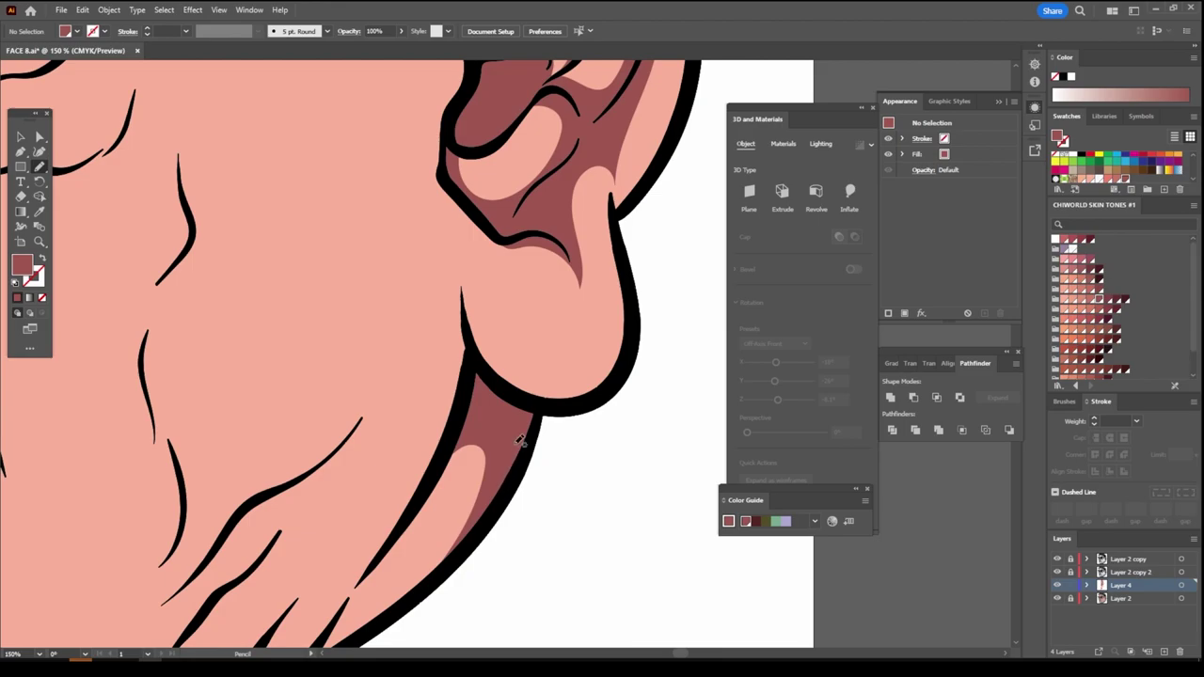
{"action": "scroll", "coordinate": [517, 556], "scroll_direction": "down", "scroll_amount": 3}
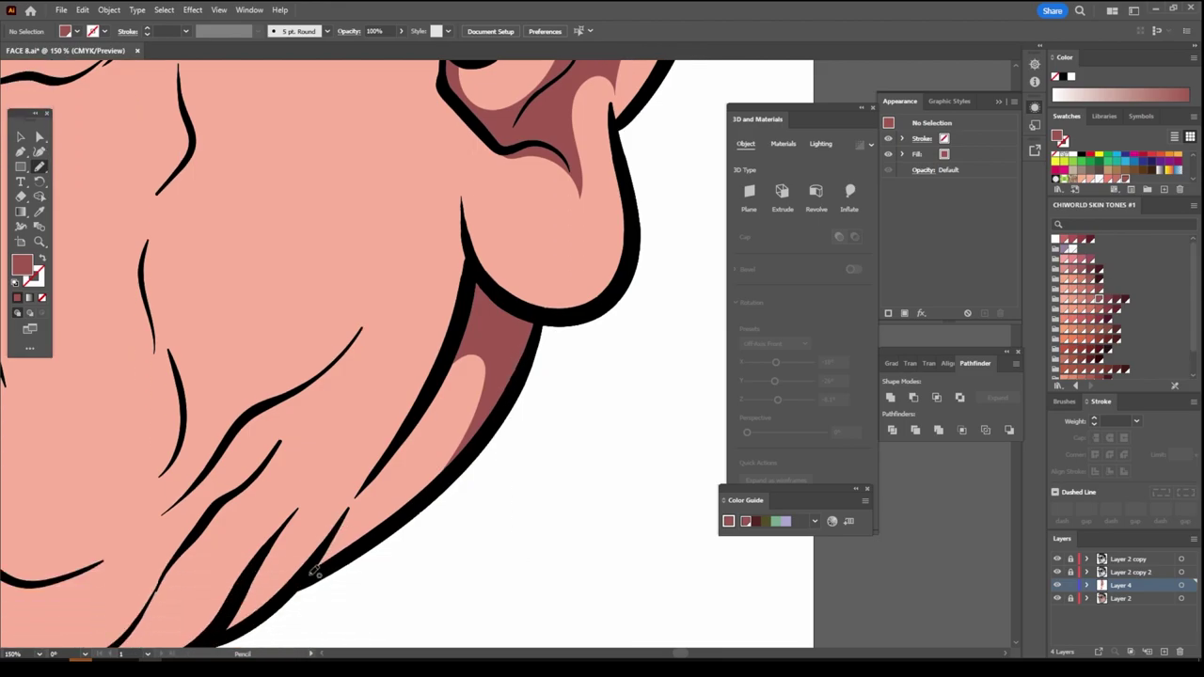
{"action": "mouse_move", "coordinate": [315, 571]}
{"action": "left_mouse_down"}
{"action": "mouse_move", "coordinate": [467, 346]}
{"action": "mouse_move", "coordinate": [310, 571]}
{"action": "left_mouse_up"}
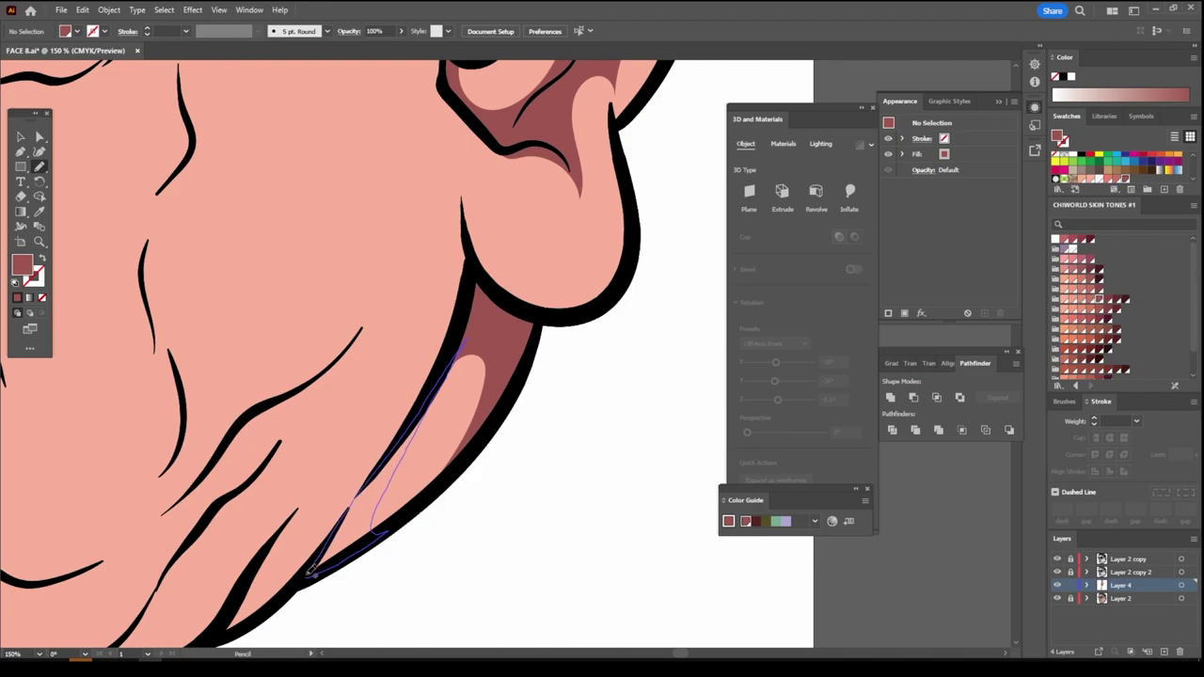
{"action": "scroll", "coordinate": [276, 572], "scroll_direction": "down", "scroll_amount": 3}
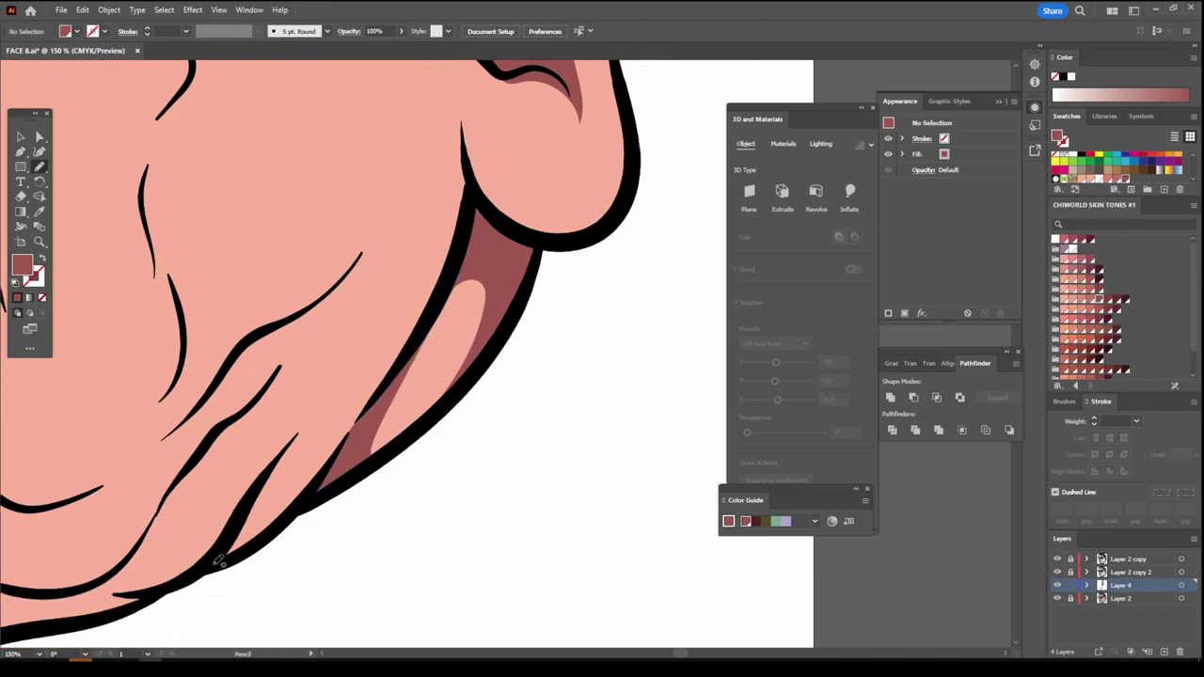
{"action": "mouse_move", "coordinate": [218, 559]}
{"action": "left_mouse_down"}
{"action": "mouse_move", "coordinate": [321, 412]}
{"action": "mouse_move", "coordinate": [239, 520]}
{"action": "mouse_move", "coordinate": [237, 553]}
{"action": "left_mouse_up"}
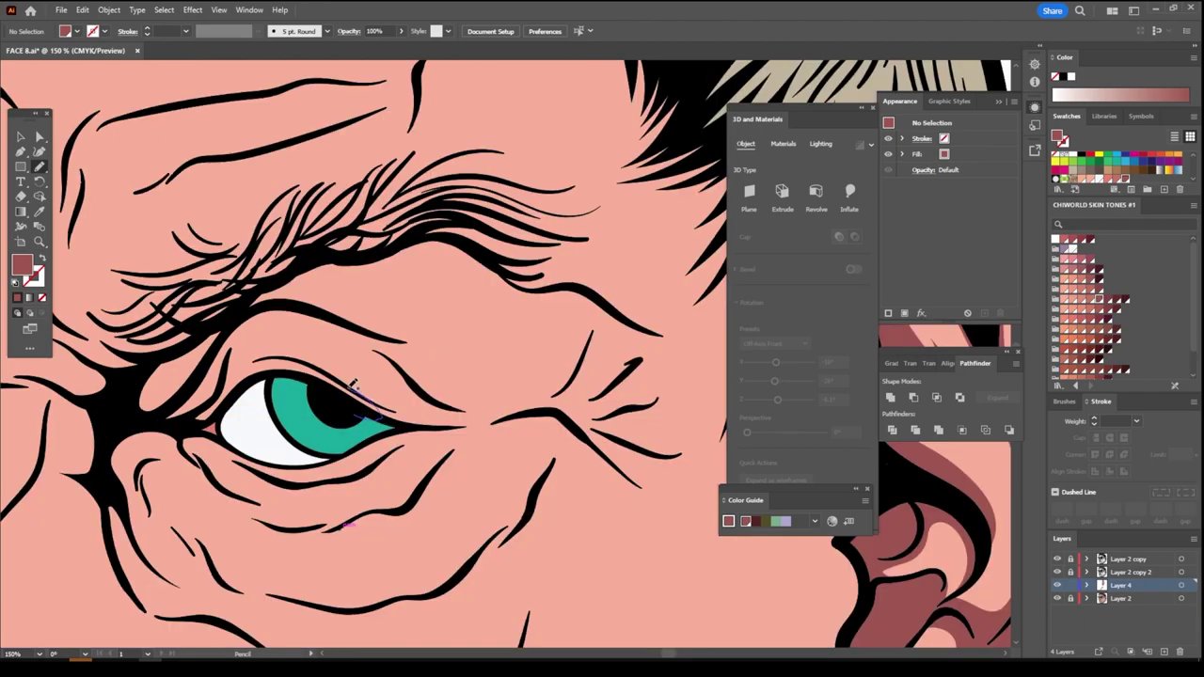
Draw dark skin-tone shadows above the eye, along the brow crease and under-eye crease
{"action": "mouse_move", "coordinate": [403, 389]}
{"action": "left_mouse_down"}
{"action": "mouse_move", "coordinate": [297, 313]}
{"action": "mouse_move", "coordinate": [240, 319]}
{"action": "mouse_move", "coordinate": [250, 295]}
{"action": "mouse_move", "coordinate": [341, 258]}
{"action": "mouse_move", "coordinate": [324, 271]}
{"action": "left_mouse_up"}
{"action": "mouse_move", "coordinate": [429, 331]}
{"action": "left_mouse_down"}
{"action": "mouse_move", "coordinate": [476, 386]}
{"action": "mouse_move", "coordinate": [619, 378]}
{"action": "left_mouse_up"}
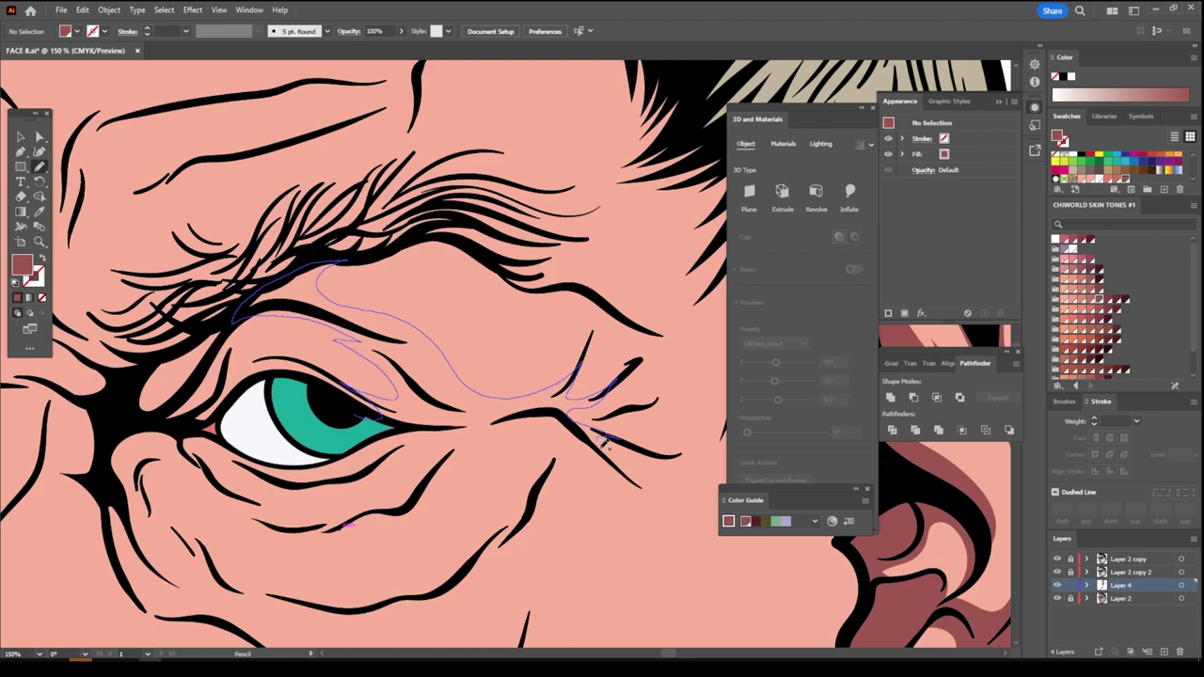
{"action": "mouse_move", "coordinate": [600, 442]}
{"action": "left_mouse_down"}
{"action": "mouse_move", "coordinate": [550, 419]}
{"action": "mouse_move", "coordinate": [485, 438]}
{"action": "left_mouse_up"}
{"action": "left_click_drag", "start_coordinate": [415, 506], "coordinate": [387, 509]}
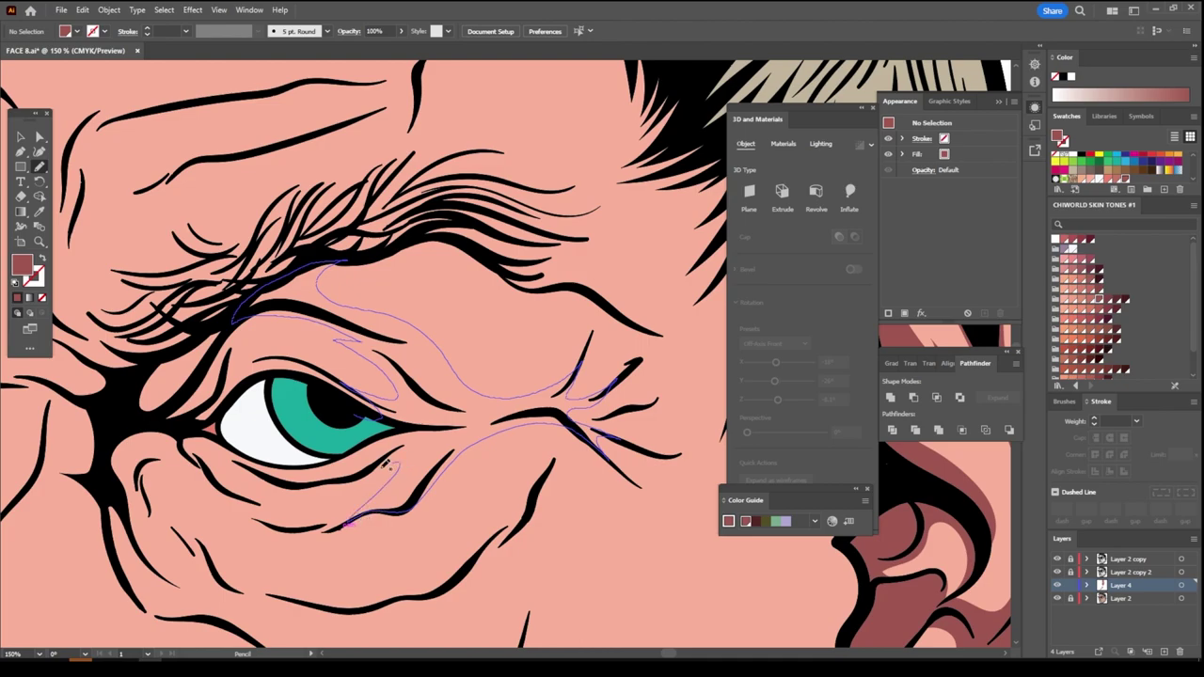
{"action": "mouse_move", "coordinate": [385, 464]}
{"action": "left_mouse_down"}
{"action": "mouse_move", "coordinate": [321, 481]}
{"action": "mouse_move", "coordinate": [380, 449]}
{"action": "mouse_move", "coordinate": [331, 434]}
{"action": "left_mouse_up"}
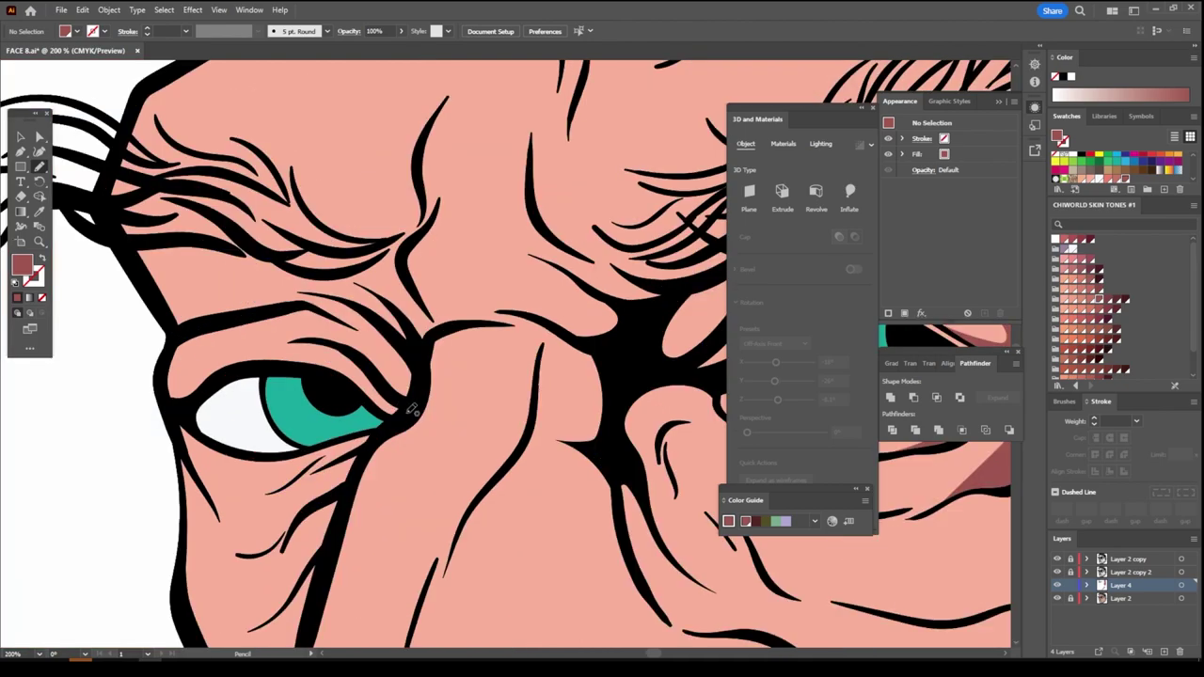
{"action": "mouse_move", "coordinate": [410, 410]}
{"action": "left_mouse_down"}
{"action": "mouse_move", "coordinate": [337, 400]}
{"action": "mouse_move", "coordinate": [301, 346]}
{"action": "mouse_move", "coordinate": [220, 320]}
{"action": "mouse_move", "coordinate": [263, 291]}
{"action": "mouse_move", "coordinate": [212, 251]}
{"action": "mouse_move", "coordinate": [170, 237]}
{"action": "mouse_move", "coordinate": [237, 237]}
{"action": "mouse_move", "coordinate": [333, 270]}
{"action": "mouse_move", "coordinate": [375, 254]}
{"action": "mouse_move", "coordinate": [402, 288]}
{"action": "mouse_move", "coordinate": [417, 236]}
{"action": "left_mouse_up"}
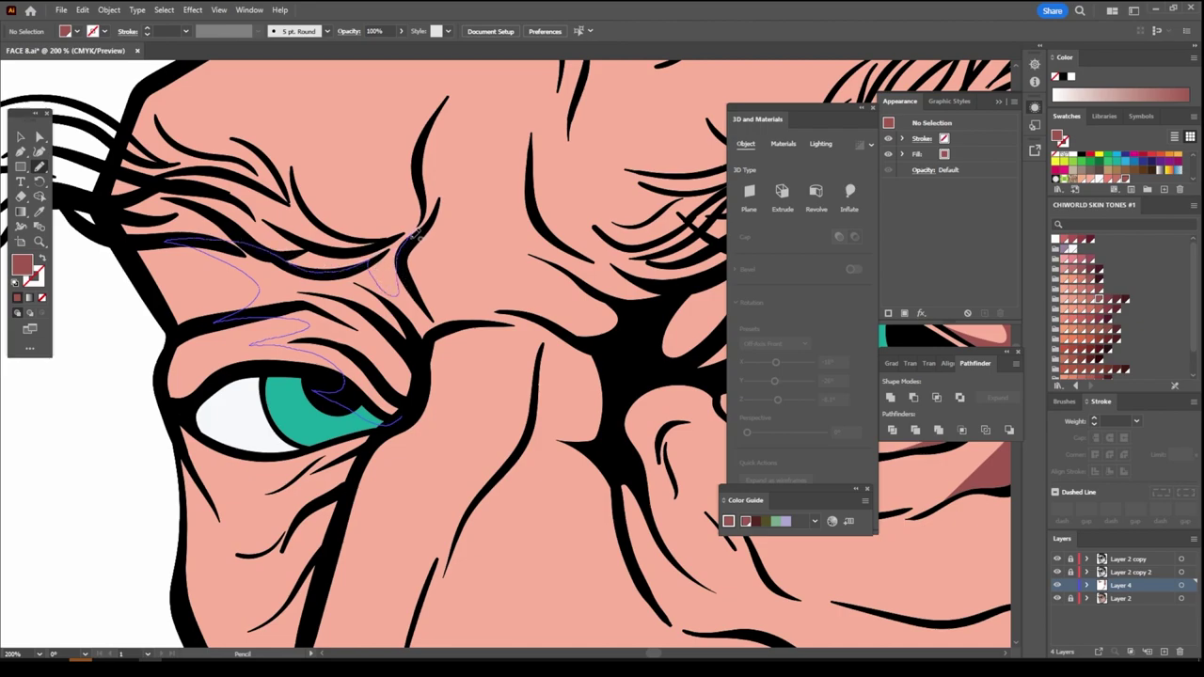
{"action": "mouse_move", "coordinate": [550, 306]}
{"action": "left_mouse_down"}
{"action": "mouse_move", "coordinate": [621, 348]}
{"action": "mouse_move", "coordinate": [461, 331]}
{"action": "mouse_move", "coordinate": [425, 370]}
{"action": "left_mouse_up"}
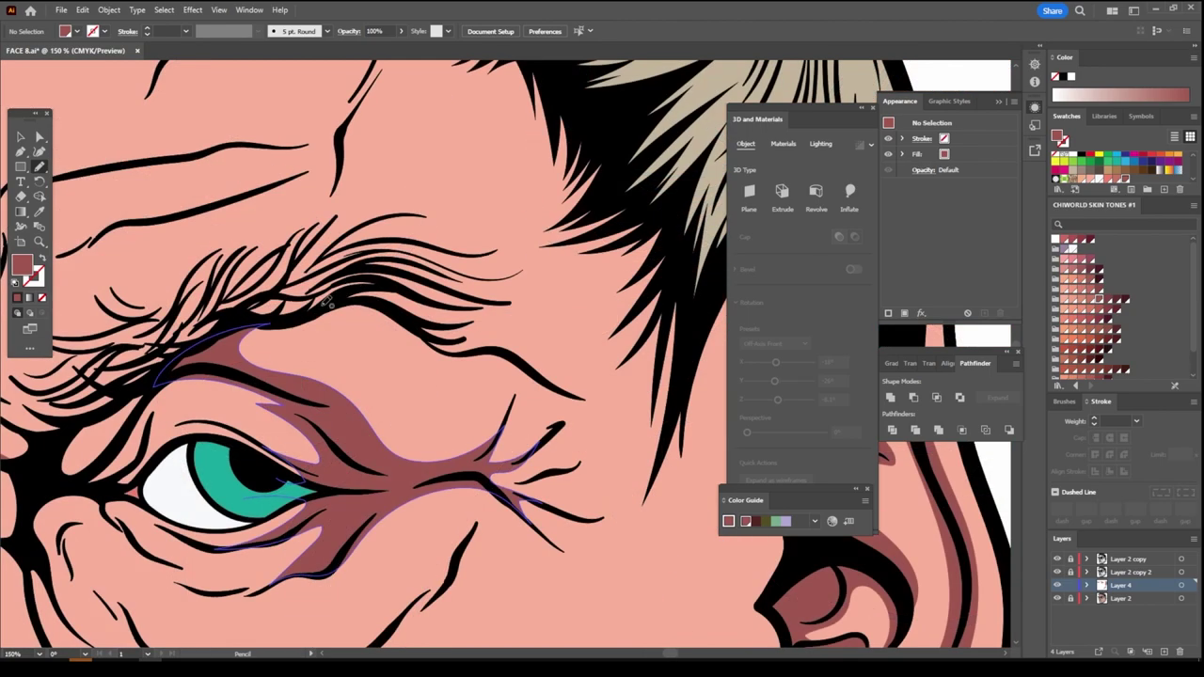
Trace a closed dark shadow around the eye's outer corner along the crow's-feet creases
{"action": "left_click_drag", "start_coordinate": [324, 304], "coordinate": [459, 366]}
{"action": "left_click_drag", "start_coordinate": [549, 408], "coordinate": [505, 466]}
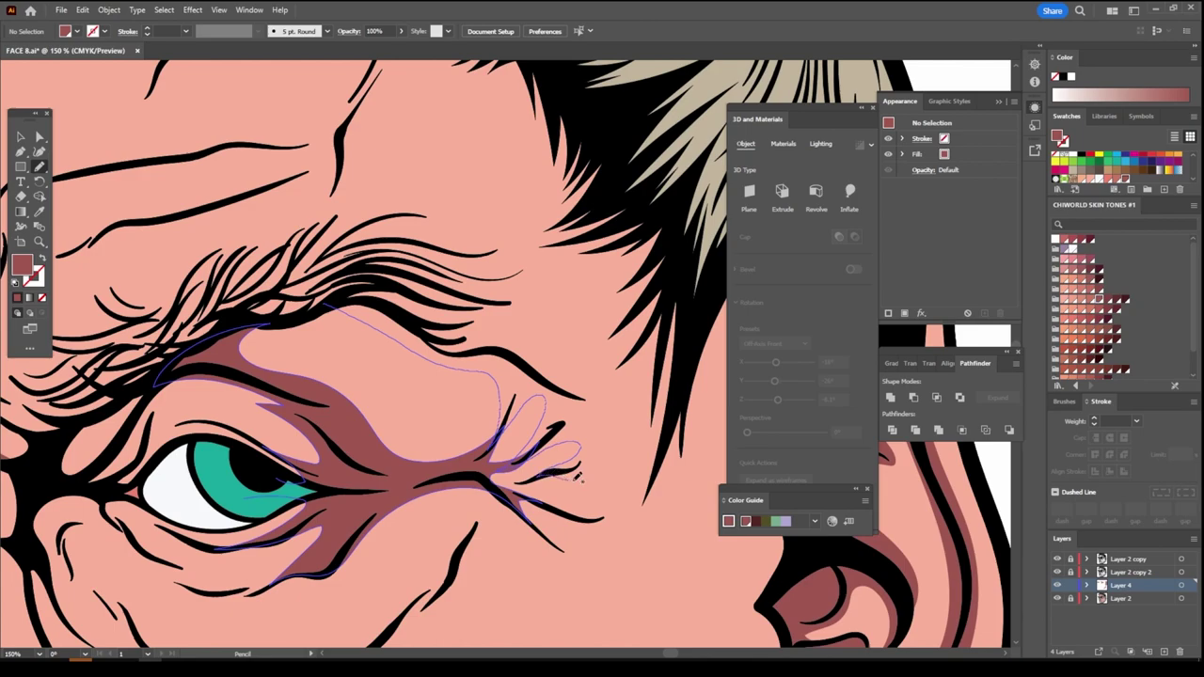
{"action": "left_click_drag", "start_coordinate": [524, 490], "coordinate": [598, 524]}
{"action": "left_click_drag", "start_coordinate": [494, 481], "coordinate": [594, 561]}
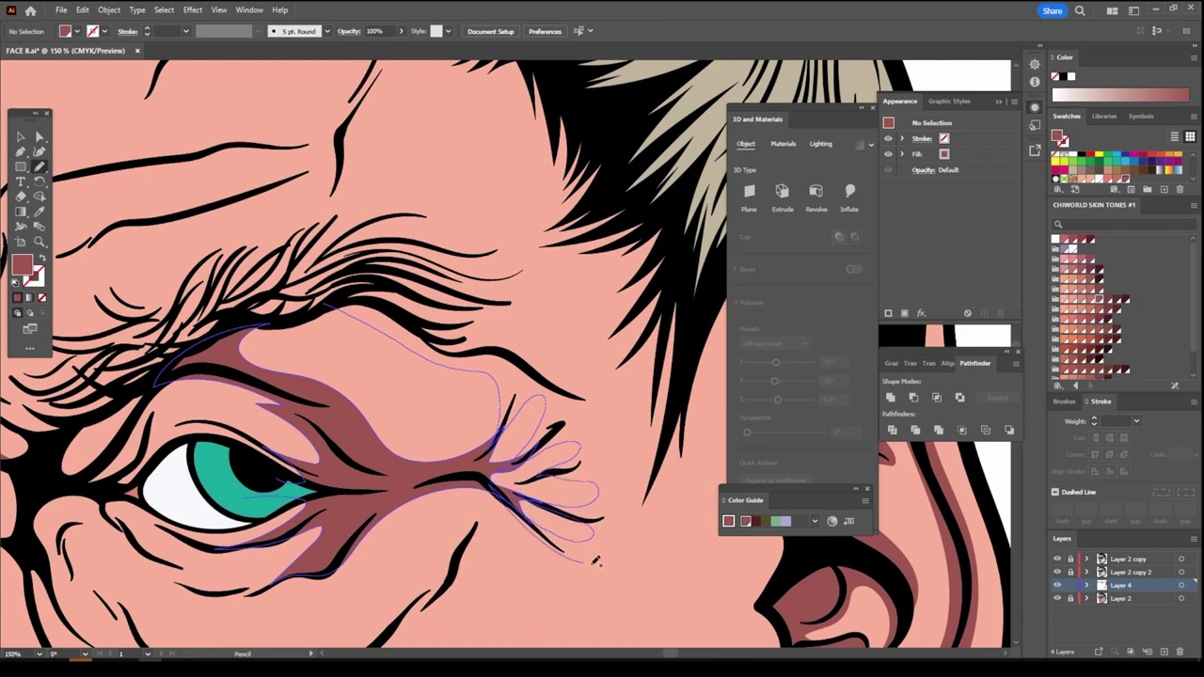
{"action": "left_click_drag", "start_coordinate": [610, 425], "coordinate": [605, 351]}
{"action": "mouse_move", "coordinate": [559, 295]}
{"action": "left_mouse_down"}
{"action": "mouse_move", "coordinate": [376, 243]}
{"action": "mouse_move", "coordinate": [346, 250]}
{"action": "mouse_move", "coordinate": [353, 261]}
{"action": "mouse_move", "coordinate": [306, 314]}
{"action": "left_mouse_up"}
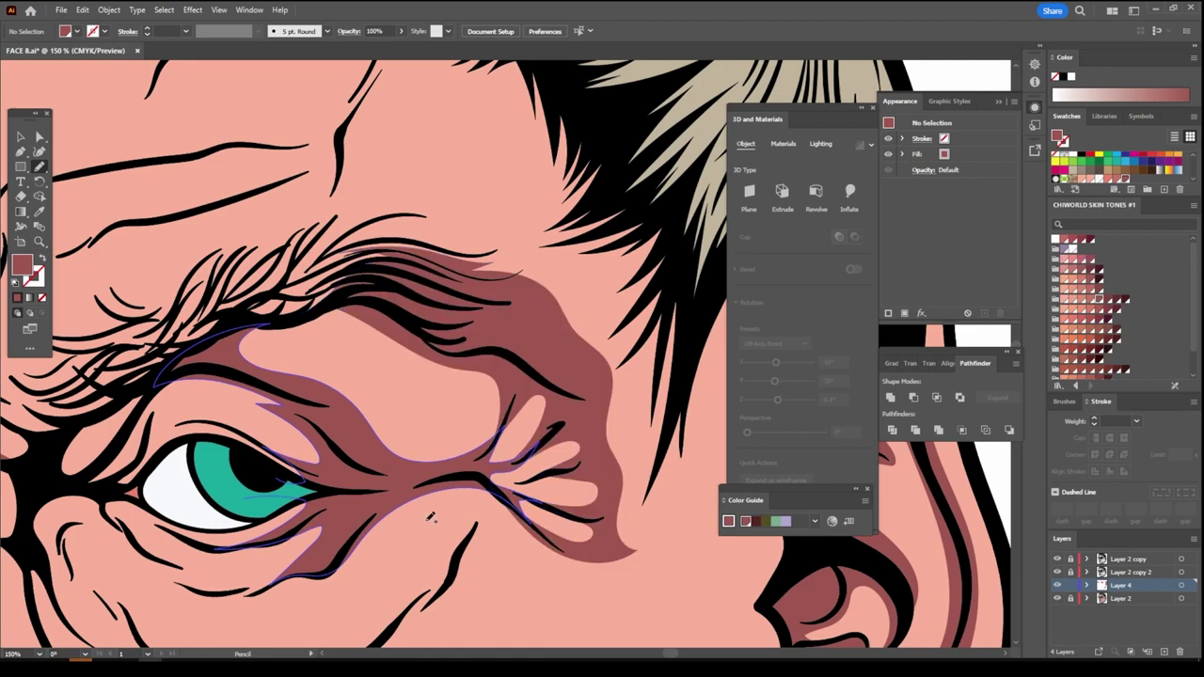
{"action": "key", "text": "ctrl+minus"}
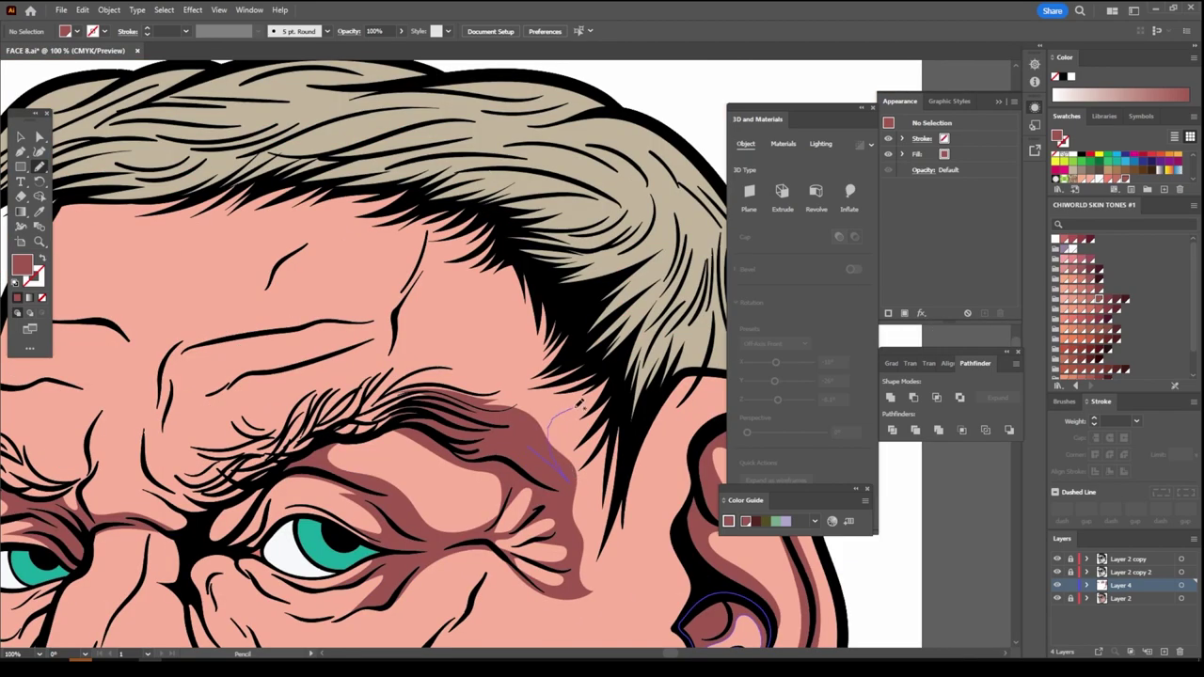
Draw a dark shadow at the temple from the eyebrow up to the hairline
{"action": "mouse_move", "coordinate": [578, 403]}
{"action": "left_mouse_down"}
{"action": "mouse_move", "coordinate": [603, 348]}
{"action": "mouse_move", "coordinate": [529, 205]}
{"action": "left_mouse_up"}
{"action": "left_click_drag", "start_coordinate": [434, 222], "coordinate": [406, 274]}
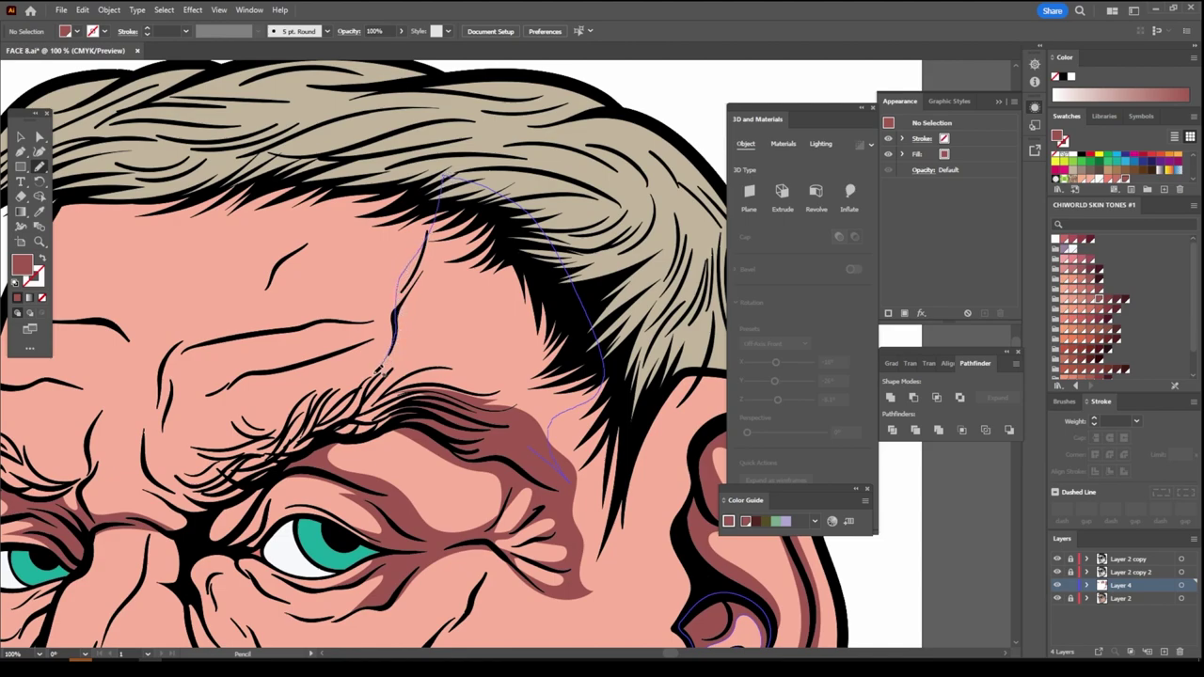
{"action": "mouse_move", "coordinate": [411, 365]}
{"action": "left_mouse_down"}
{"action": "mouse_move", "coordinate": [339, 433]}
{"action": "mouse_move", "coordinate": [340, 447]}
{"action": "mouse_move", "coordinate": [422, 427]}
{"action": "mouse_move", "coordinate": [517, 440]}
{"action": "left_mouse_up"}
Add a dark shadow under the nose along the upper lip
{"action": "key", "text": "ctrl+minus"}
{"action": "scroll", "coordinate": [541, 517], "scroll_direction": "down", "scroll_amount": 2}
{"action": "key", "text": "ctrl+equal"}
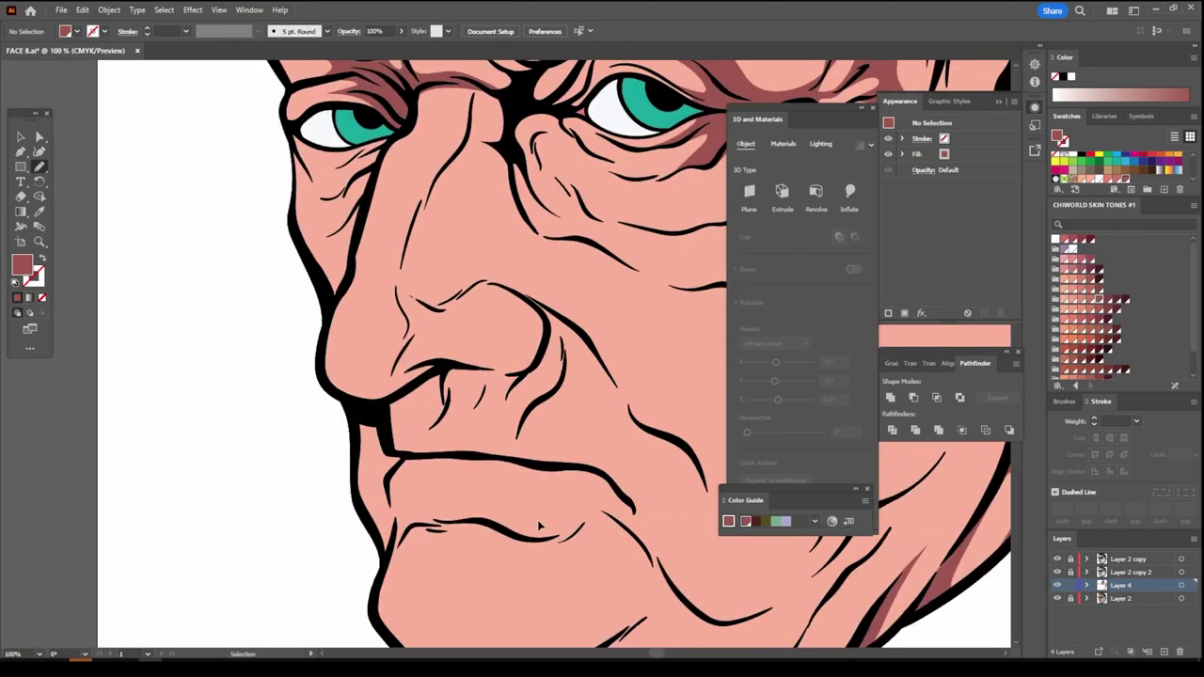
{"action": "key", "text": "ctrl+equal"}
{"action": "key", "text": "ctrl+equal"}
{"action": "mouse_move", "coordinate": [254, 463]}
{"action": "left_mouse_down"}
{"action": "mouse_move", "coordinate": [334, 436]}
{"action": "mouse_move", "coordinate": [393, 434]}
{"action": "mouse_move", "coordinate": [399, 473]}
{"action": "left_mouse_up"}
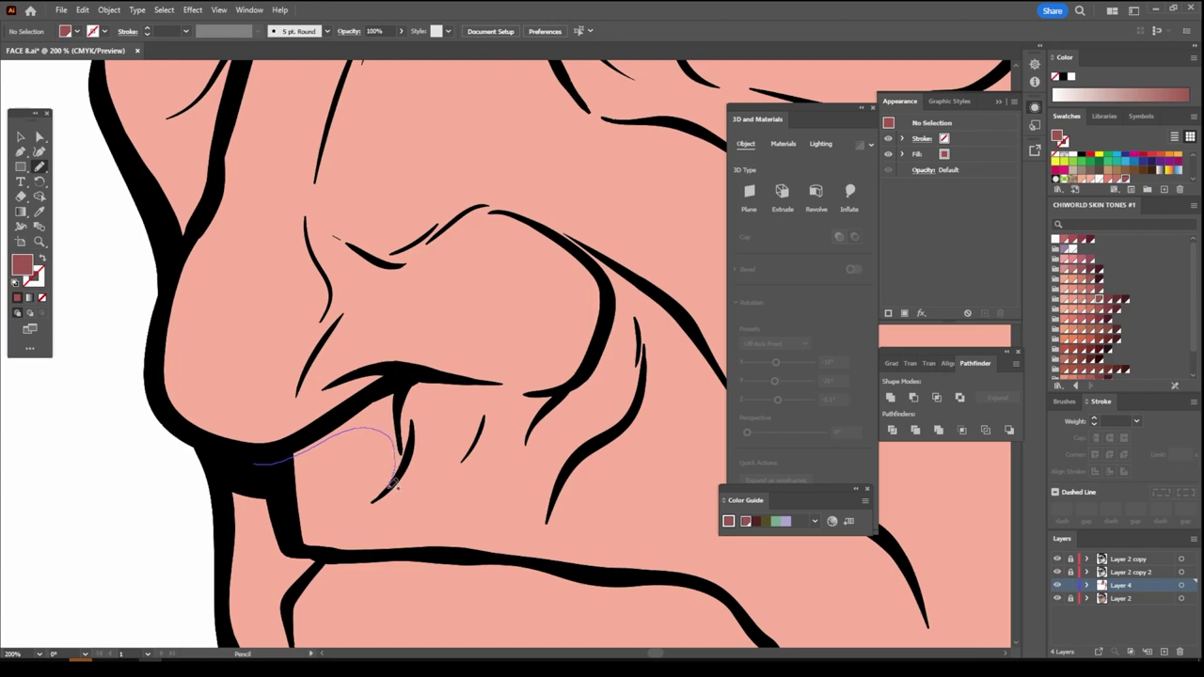
{"action": "mouse_move", "coordinate": [535, 397]}
{"action": "left_mouse_down"}
{"action": "mouse_move", "coordinate": [593, 362]}
{"action": "mouse_move", "coordinate": [601, 329]}
{"action": "mouse_move", "coordinate": [551, 357]}
{"action": "mouse_move", "coordinate": [358, 361]}
{"action": "left_mouse_up"}
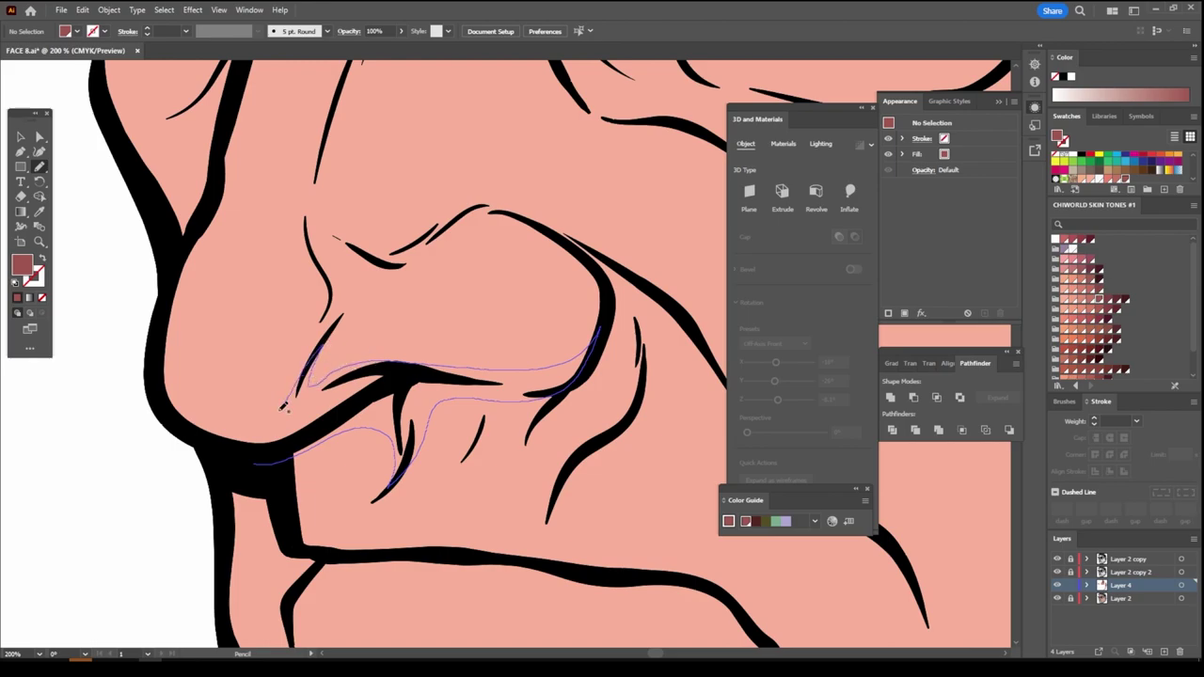
{"action": "left_click_drag", "start_coordinate": [285, 407], "coordinate": [228, 430]}
{"action": "scroll", "coordinate": [225, 376], "scroll_direction": "down", "scroll_amount": 4}
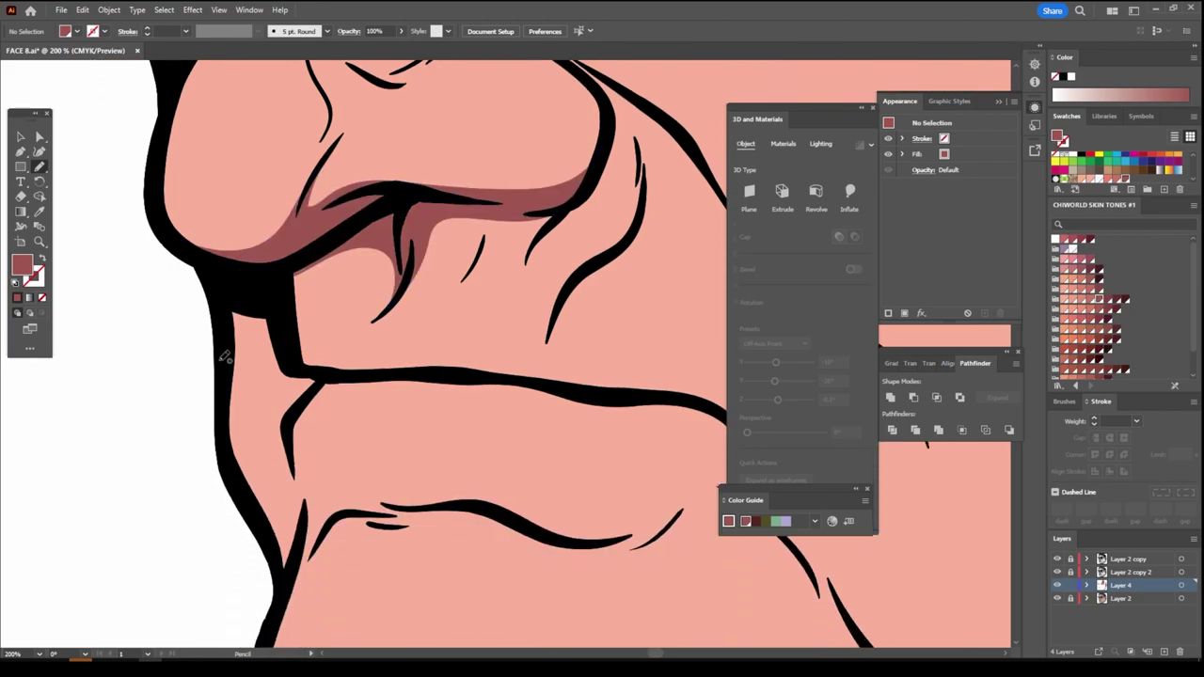
Draw dark shadows beside the mouth and chin and along the lower jaw line
{"action": "mouse_move", "coordinate": [271, 279]}
{"action": "left_mouse_down"}
{"action": "mouse_move", "coordinate": [289, 360]}
{"action": "mouse_move", "coordinate": [367, 374]}
{"action": "mouse_move", "coordinate": [312, 395]}
{"action": "mouse_move", "coordinate": [296, 430]}
{"action": "left_mouse_up"}
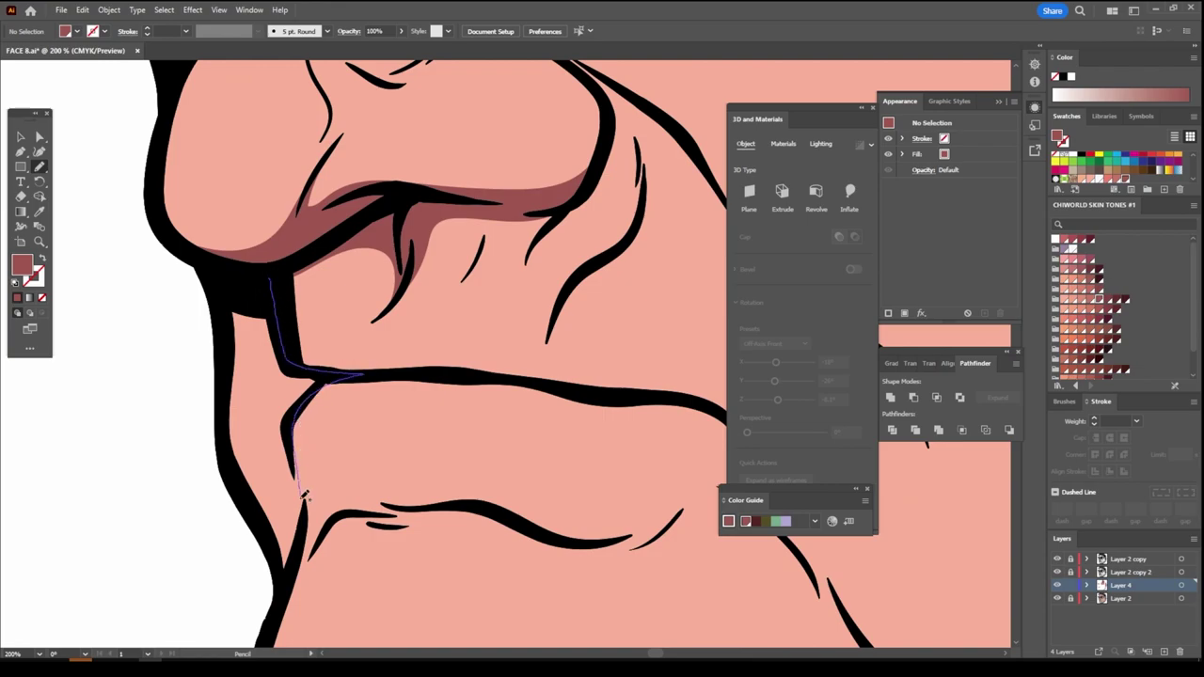
{"action": "mouse_move", "coordinate": [305, 496]}
{"action": "left_mouse_down"}
{"action": "mouse_move", "coordinate": [282, 577]}
{"action": "mouse_move", "coordinate": [268, 522]}
{"action": "mouse_move", "coordinate": [240, 484]}
{"action": "mouse_move", "coordinate": [246, 470]}
{"action": "left_mouse_up"}
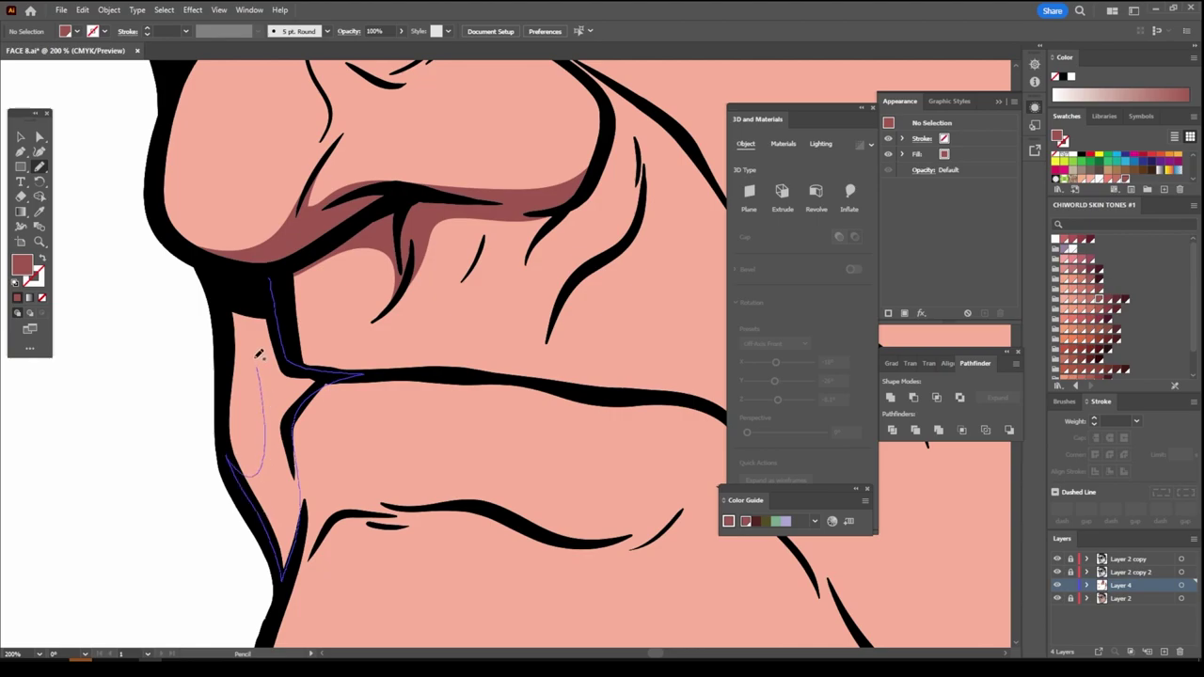
{"action": "left_click_drag", "start_coordinate": [237, 339], "coordinate": [234, 292]}
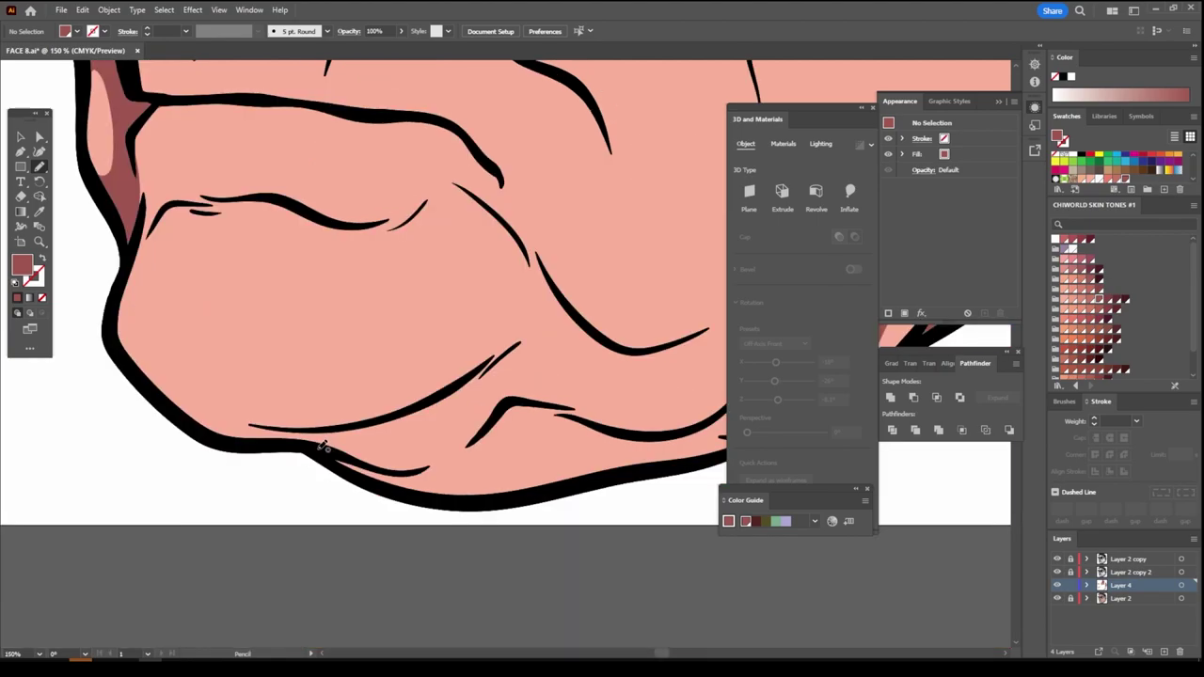
{"action": "mouse_move", "coordinate": [318, 450]}
{"action": "left_mouse_down"}
{"action": "mouse_move", "coordinate": [417, 491]}
{"action": "mouse_move", "coordinate": [482, 451]}
{"action": "mouse_move", "coordinate": [508, 403]}
{"action": "mouse_move", "coordinate": [439, 438]}
{"action": "mouse_move", "coordinate": [451, 408]}
{"action": "mouse_move", "coordinate": [532, 336]}
{"action": "mouse_move", "coordinate": [339, 420]}
{"action": "mouse_move", "coordinate": [237, 417]}
{"action": "mouse_move", "coordinate": [318, 449]}
{"action": "left_mouse_up"}
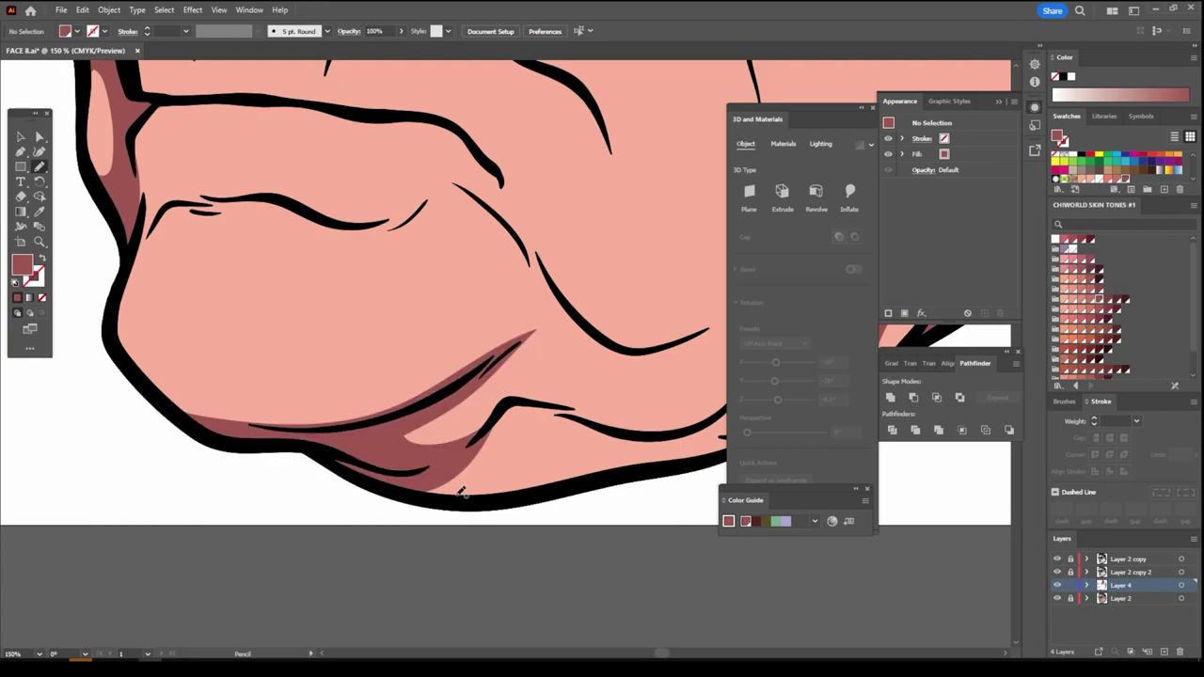
{"action": "left_click_drag", "start_coordinate": [461, 492], "coordinate": [235, 576]}
{"action": "mouse_move", "coordinate": [266, 503]}
{"action": "left_mouse_down"}
{"action": "mouse_move", "coordinate": [299, 500]}
{"action": "mouse_move", "coordinate": [367, 540]}
{"action": "mouse_move", "coordinate": [461, 549]}
{"action": "mouse_move", "coordinate": [586, 495]}
{"action": "mouse_move", "coordinate": [561, 442]}
{"action": "left_mouse_up"}
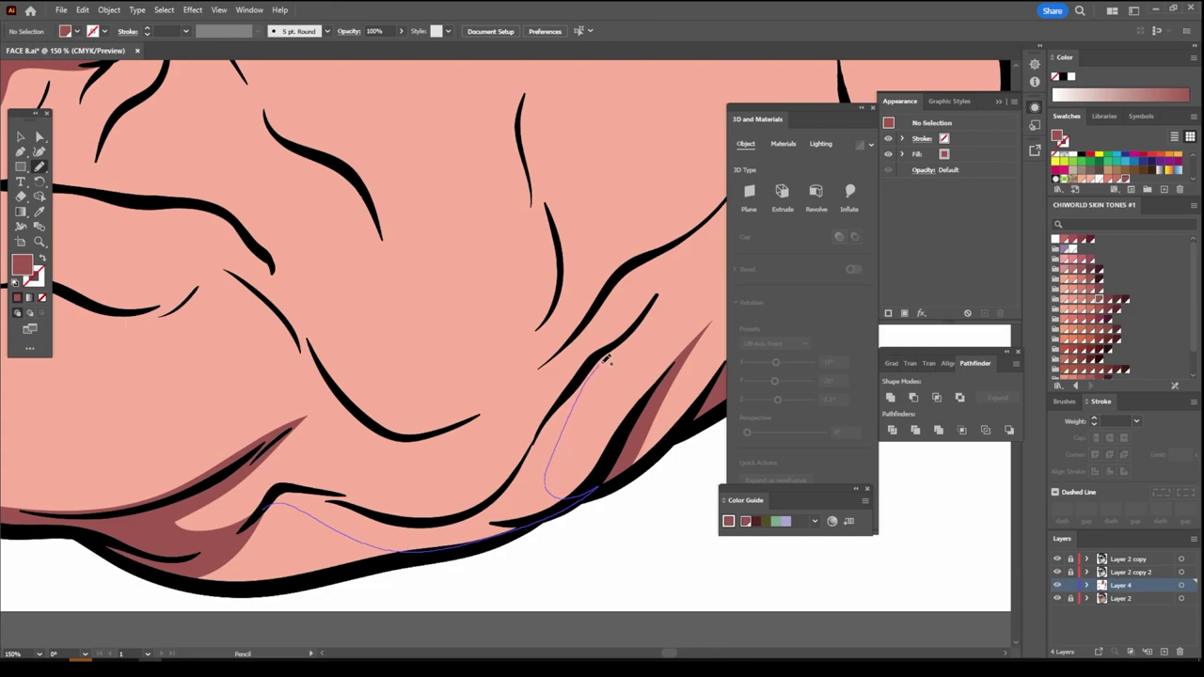
{"action": "mouse_move", "coordinate": [667, 273]}
{"action": "left_mouse_down"}
{"action": "mouse_move", "coordinate": [607, 331]}
{"action": "mouse_move", "coordinate": [493, 490]}
{"action": "mouse_move", "coordinate": [419, 508]}
{"action": "mouse_move", "coordinate": [268, 480]}
{"action": "mouse_move", "coordinate": [260, 506]}
{"action": "left_mouse_up"}
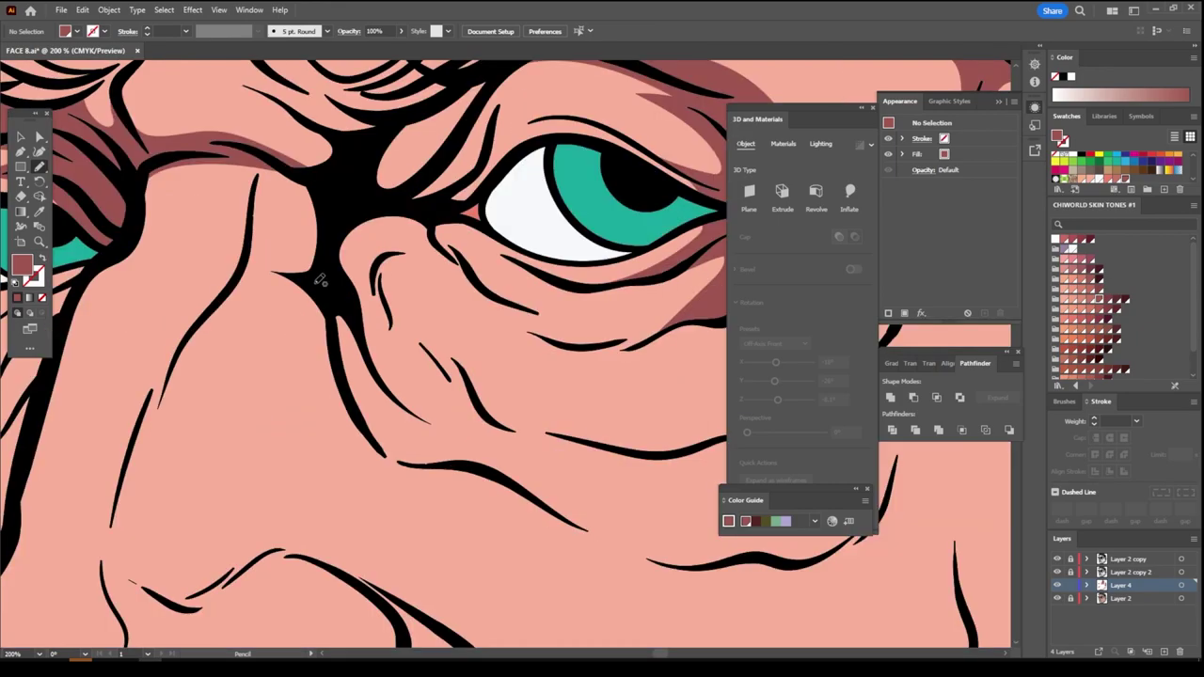
Draw a closed dark shadow down the crease beside the nose
{"action": "mouse_move", "coordinate": [322, 285]}
{"action": "left_mouse_down"}
{"action": "mouse_move", "coordinate": [347, 384]}
{"action": "mouse_move", "coordinate": [391, 442]}
{"action": "mouse_move", "coordinate": [450, 466]}
{"action": "mouse_move", "coordinate": [323, 421]}
{"action": "left_mouse_up"}
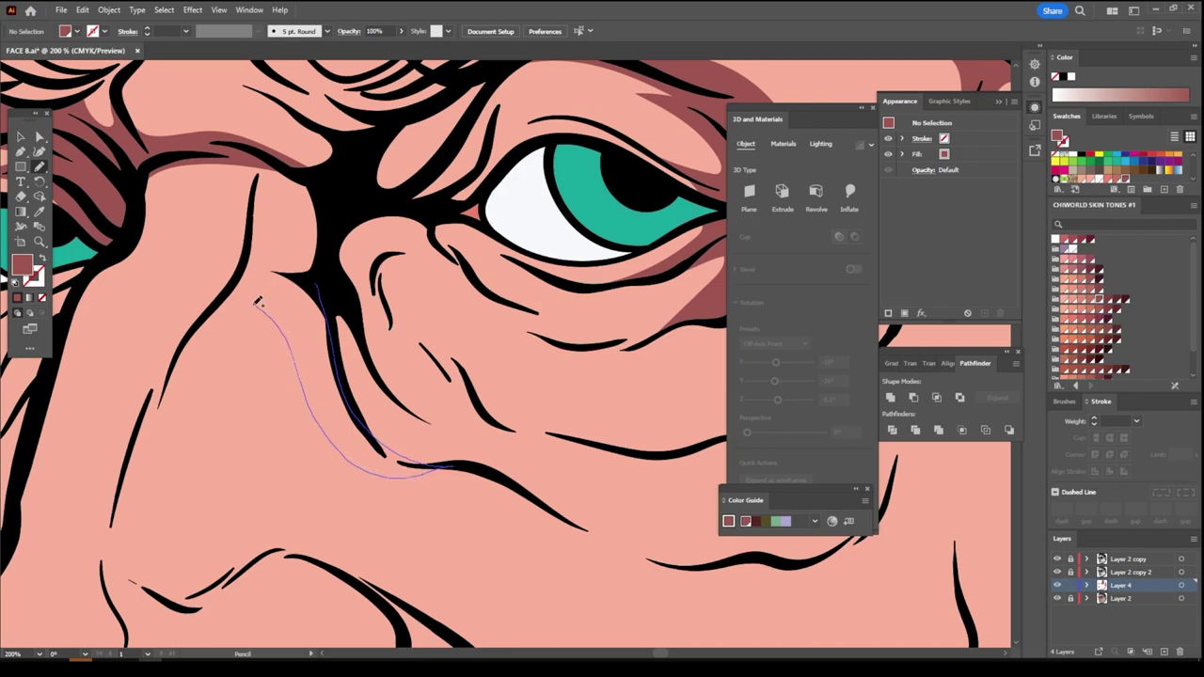
{"action": "left_click_drag", "start_coordinate": [217, 306], "coordinate": [252, 235]}
{"action": "left_click_drag", "start_coordinate": [291, 187], "coordinate": [338, 271]}
Add a dark shadow below the inner eye along the lower eye crease
{"action": "scroll", "coordinate": [254, 273], "scroll_direction": "up", "scroll_amount": 2}
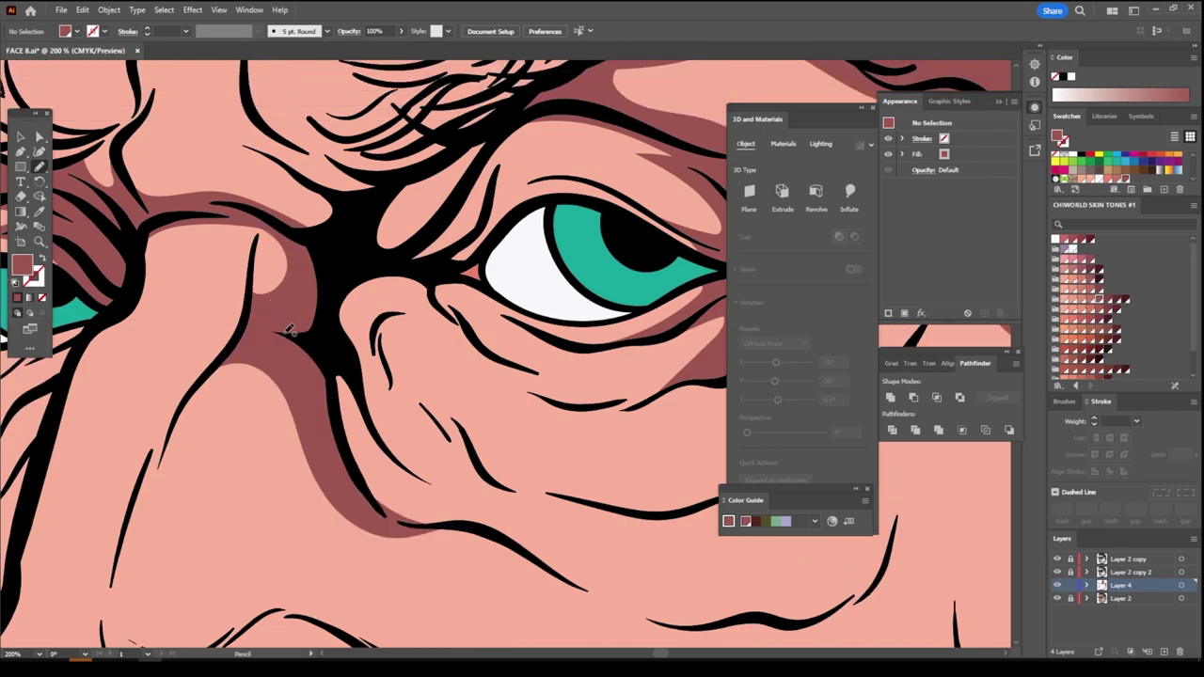
{"action": "scroll", "coordinate": [287, 329], "scroll_direction": "up", "scroll_amount": 2}
{"action": "mouse_move", "coordinate": [339, 388]}
{"action": "left_mouse_down"}
{"action": "mouse_move", "coordinate": [350, 409]}
{"action": "mouse_move", "coordinate": [378, 379]}
{"action": "mouse_move", "coordinate": [374, 418]}
{"action": "mouse_move", "coordinate": [391, 452]}
{"action": "left_mouse_up"}
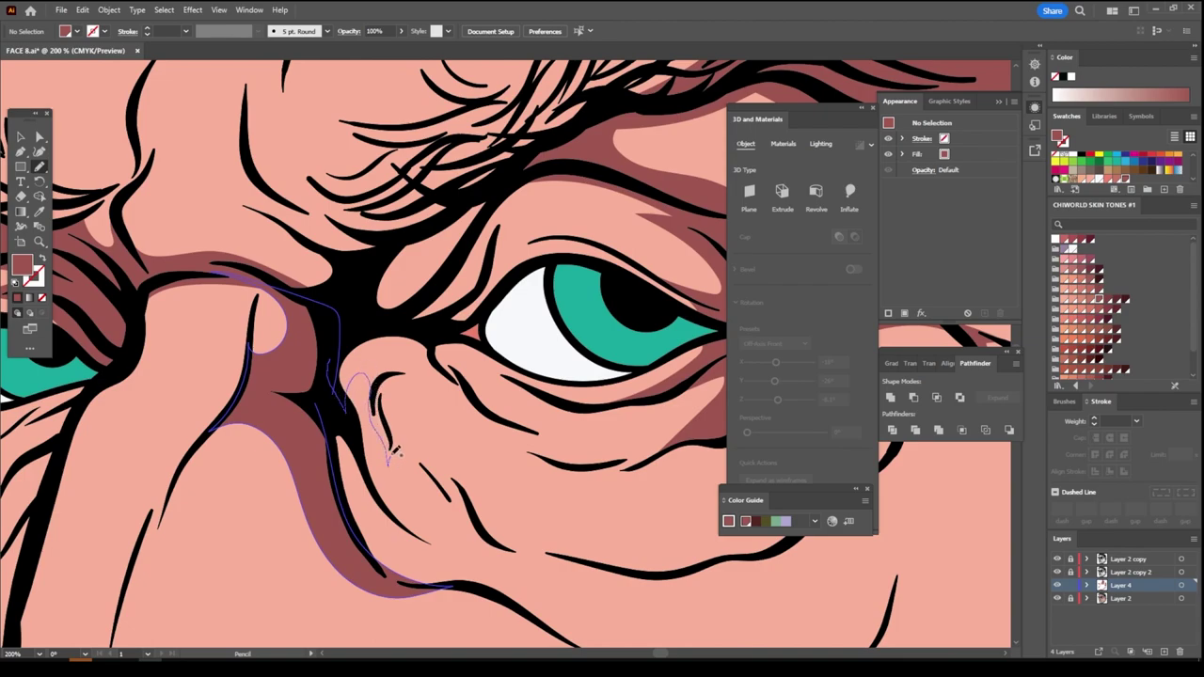
{"action": "left_click_drag", "start_coordinate": [420, 372], "coordinate": [485, 407]}
{"action": "mouse_move", "coordinate": [476, 367]}
{"action": "left_mouse_down"}
{"action": "mouse_move", "coordinate": [551, 395]}
{"action": "mouse_move", "coordinate": [522, 319]}
{"action": "mouse_move", "coordinate": [428, 329]}
{"action": "mouse_move", "coordinate": [509, 176]}
{"action": "mouse_move", "coordinate": [370, 261]}
{"action": "mouse_move", "coordinate": [320, 329]}
{"action": "mouse_move", "coordinate": [331, 407]}
{"action": "left_mouse_up"}
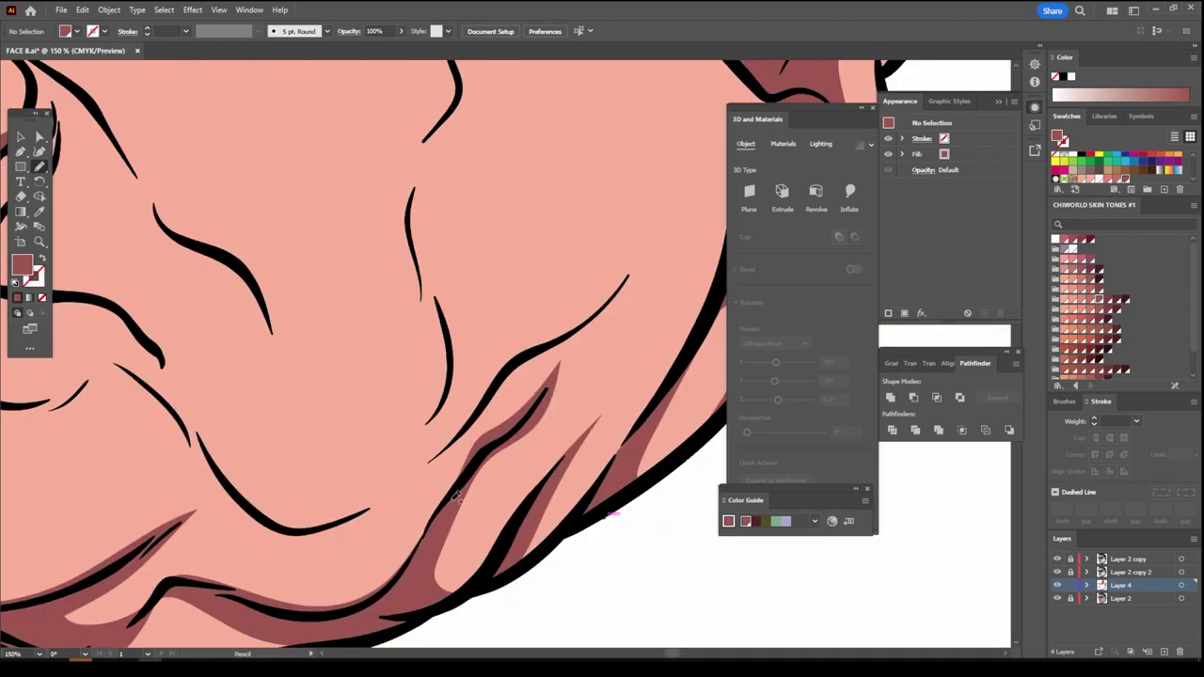
Shade the lower jaw crease and the cheek fold beside the nose
{"action": "mouse_move", "coordinate": [455, 496]}
{"action": "left_mouse_down"}
{"action": "mouse_move", "coordinate": [398, 527]}
{"action": "mouse_move", "coordinate": [280, 520]}
{"action": "mouse_move", "coordinate": [345, 509]}
{"action": "left_mouse_up"}
{"action": "mouse_move", "coordinate": [401, 478]}
{"action": "left_mouse_down"}
{"action": "mouse_move", "coordinate": [532, 352]}
{"action": "mouse_move", "coordinate": [494, 437]}
{"action": "left_mouse_up"}
{"action": "scroll", "coordinate": [417, 557], "scroll_direction": "up", "scroll_amount": 1}
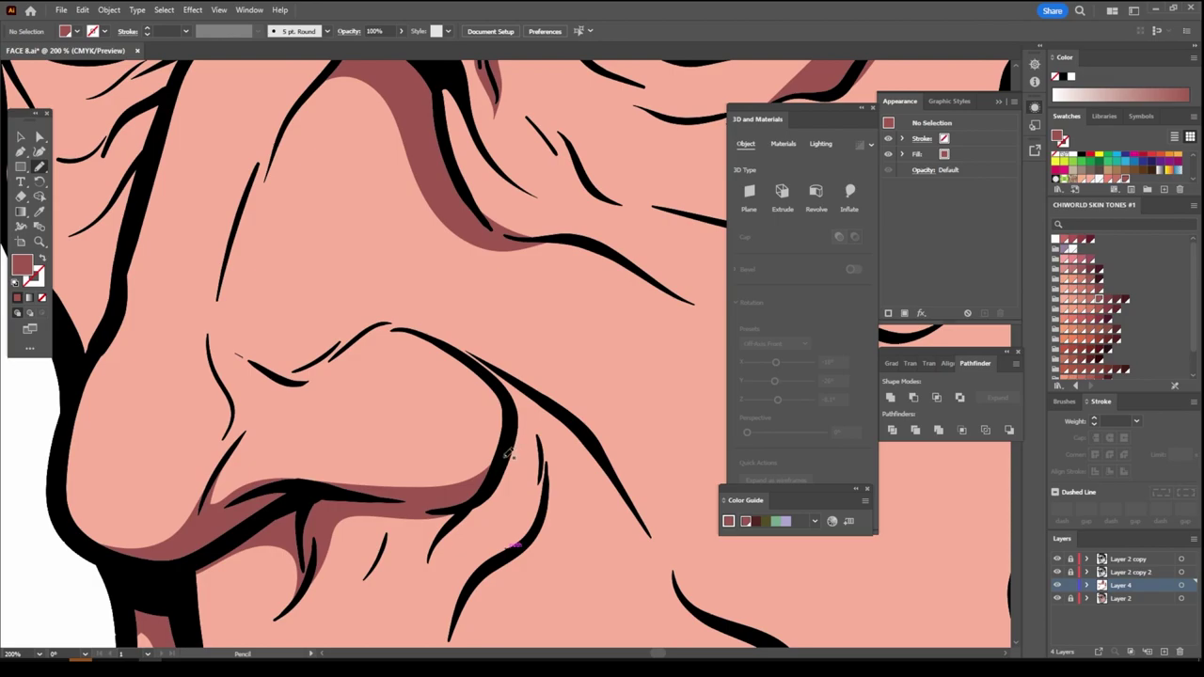
{"action": "mouse_move", "coordinate": [527, 430]}
{"action": "left_mouse_down"}
{"action": "mouse_move", "coordinate": [616, 484]}
{"action": "mouse_move", "coordinate": [456, 318]}
{"action": "mouse_move", "coordinate": [381, 316]}
{"action": "mouse_move", "coordinate": [328, 354]}
{"action": "mouse_move", "coordinate": [391, 331]}
{"action": "mouse_move", "coordinate": [457, 362]}
{"action": "mouse_move", "coordinate": [501, 410]}
{"action": "mouse_move", "coordinate": [487, 482]}
{"action": "mouse_move", "coordinate": [515, 543]}
{"action": "left_mouse_up"}
{"action": "scroll", "coordinate": [632, 596], "scroll_direction": "down", "scroll_amount": 3}
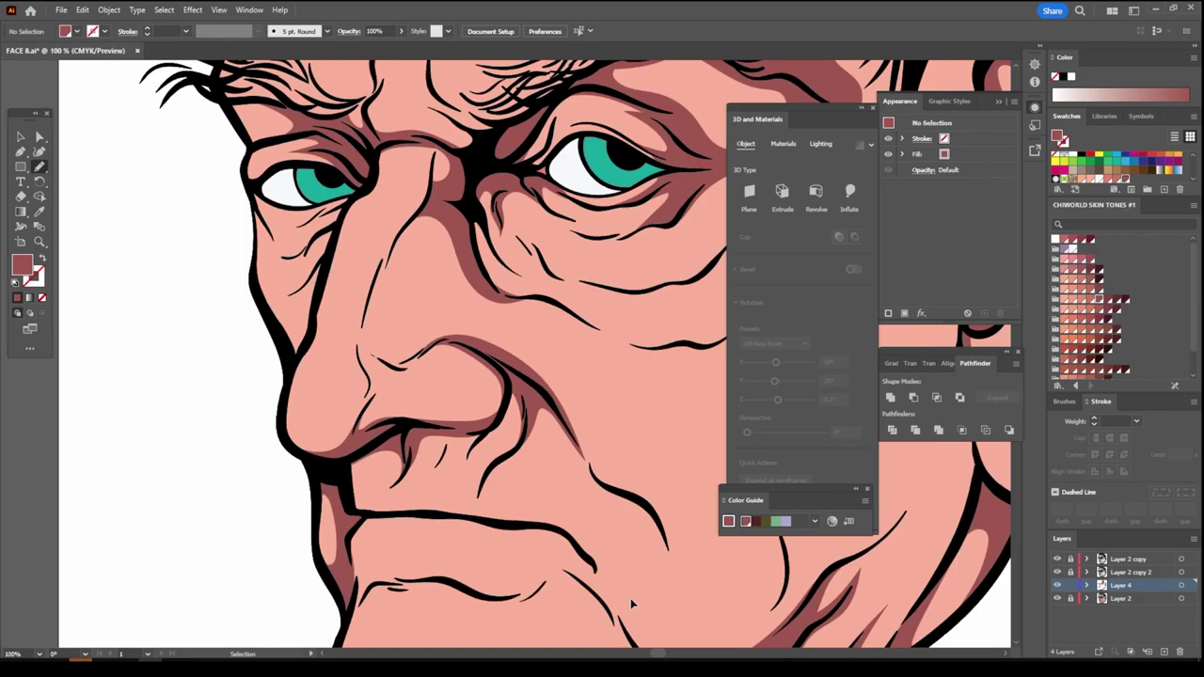
{"action": "scroll", "coordinate": [630, 598], "scroll_direction": "down", "scroll_amount": 3}
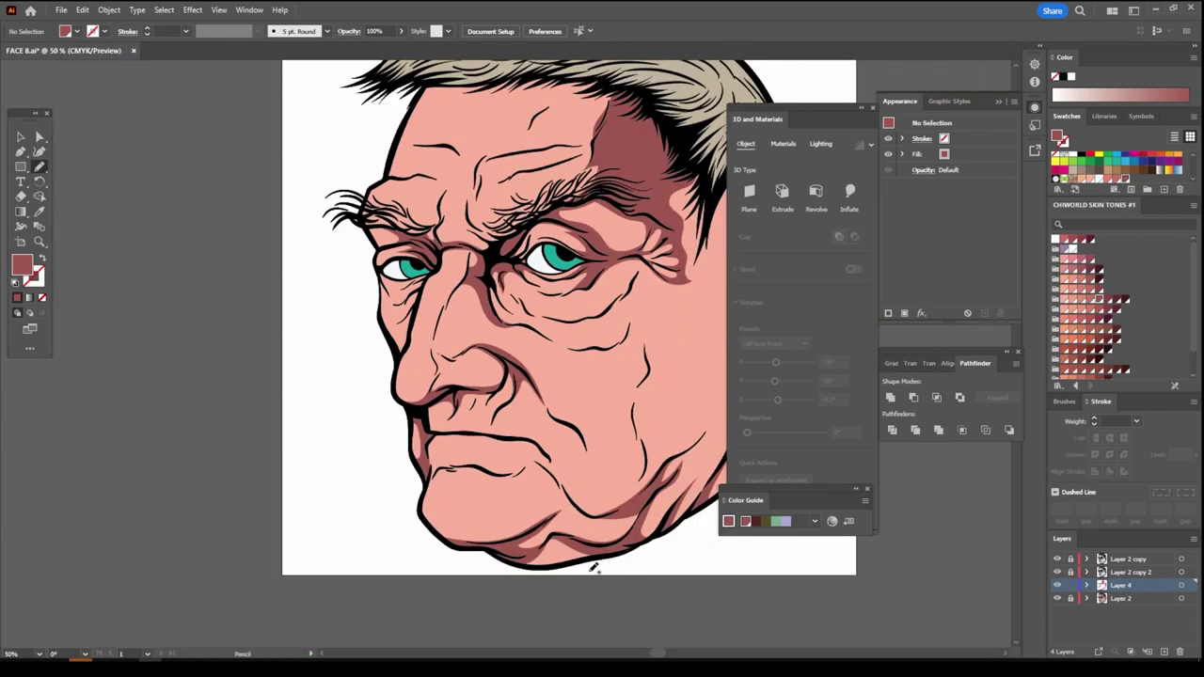
Add a new empty layer above Layer 2
{"action": "scroll", "coordinate": [590, 569], "scroll_direction": "down", "scroll_amount": 1}
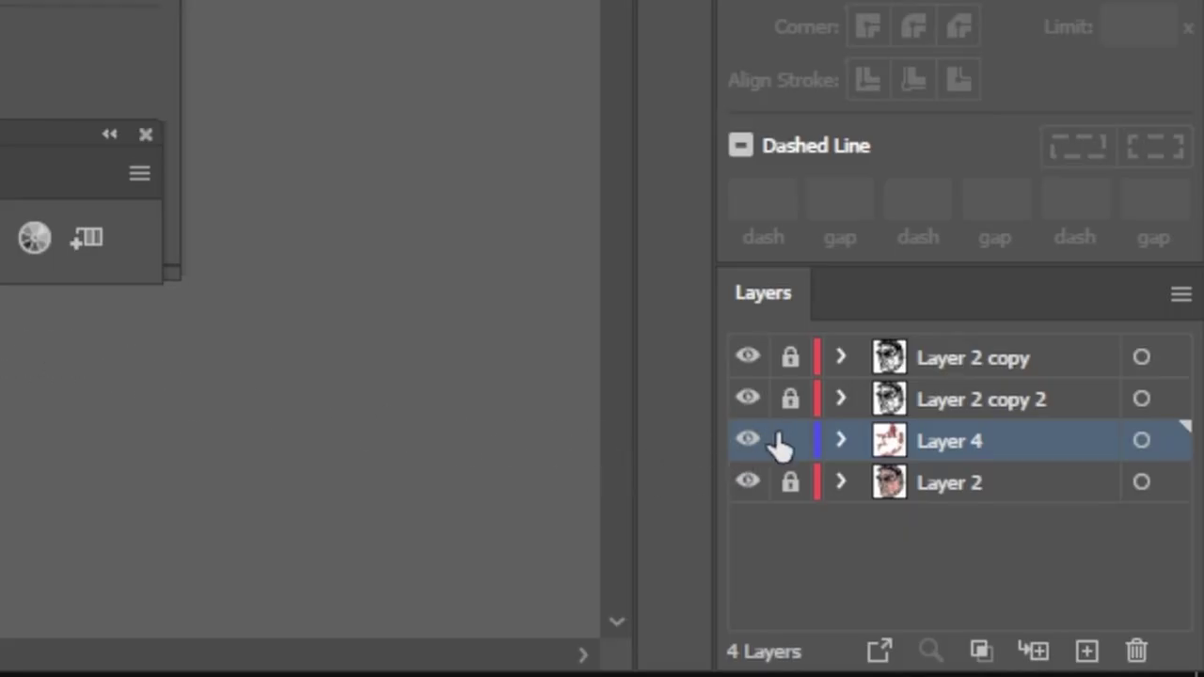
{"action": "left_click", "coordinate": [981, 505]}
{"action": "left_click", "coordinate": [1090, 651]}
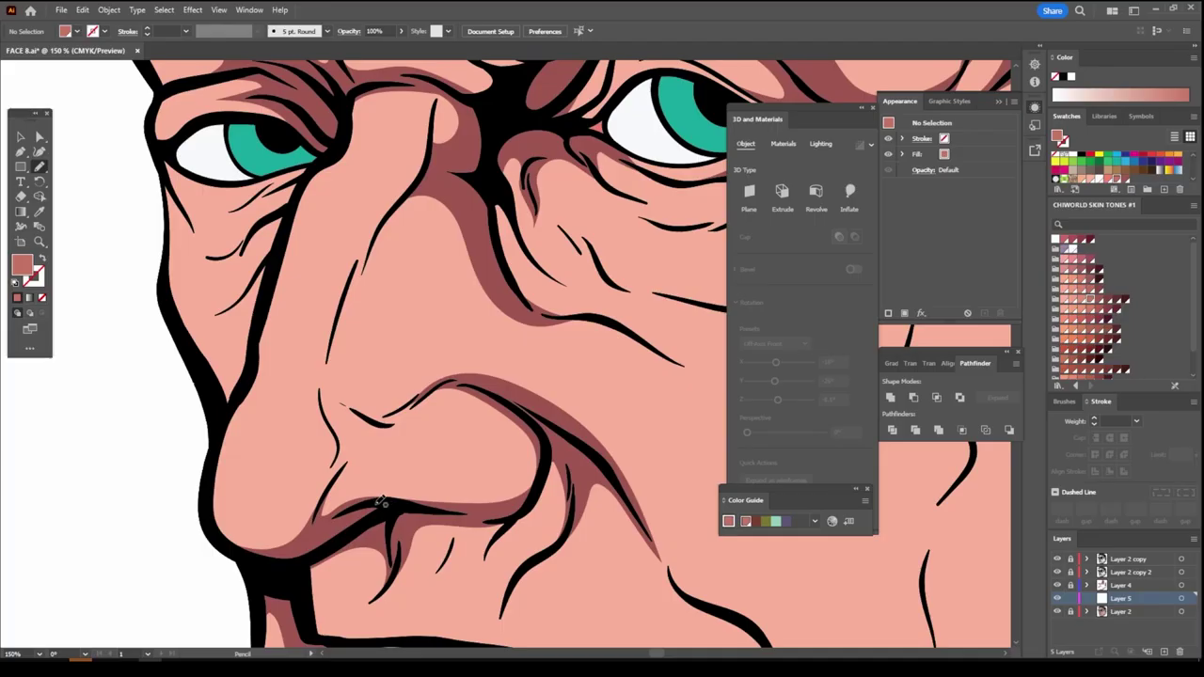
Draw a closed shape over the nose tip and along the nostril edge
{"action": "mouse_move", "coordinate": [380, 502]}
{"action": "left_mouse_down"}
{"action": "mouse_move", "coordinate": [531, 406]}
{"action": "mouse_move", "coordinate": [384, 464]}
{"action": "left_mouse_up"}
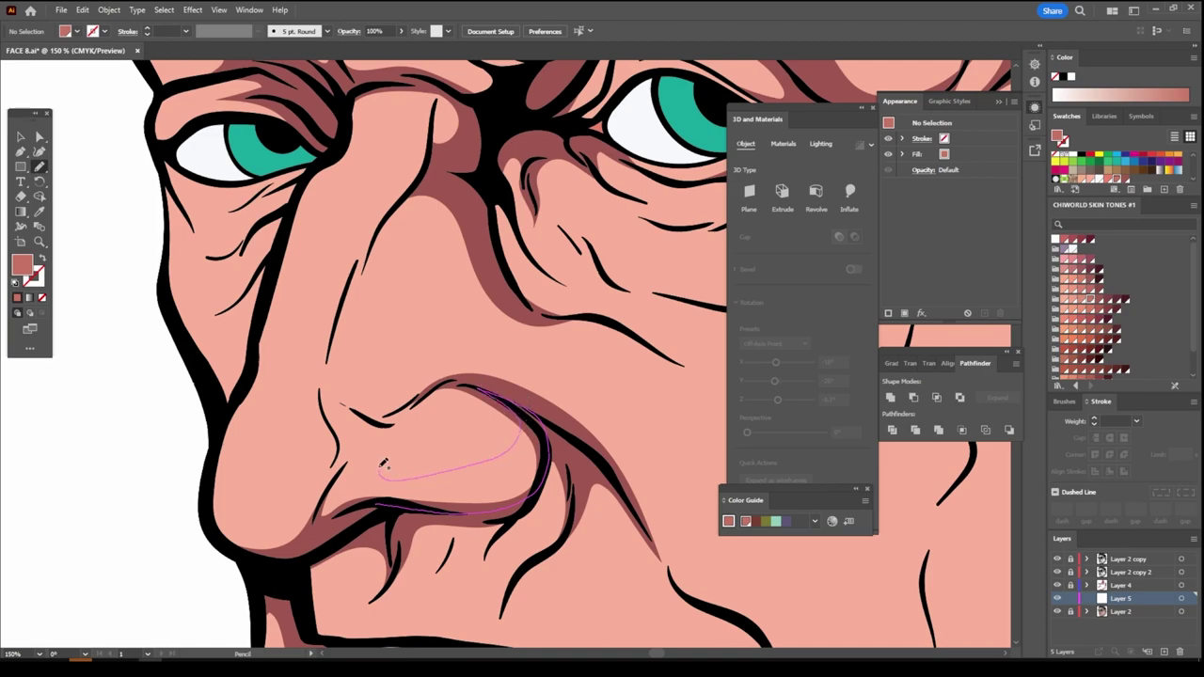
{"action": "left_click_drag", "start_coordinate": [475, 379], "coordinate": [342, 391]}
{"action": "left_click_drag", "start_coordinate": [249, 529], "coordinate": [215, 484]}
{"action": "left_click_drag", "start_coordinate": [237, 536], "coordinate": [374, 512]}
{"action": "key", "text": "ctrl+minus"}
{"action": "key", "text": "ctrl+minus"}
{"action": "key", "text": "ctrl+minus"}
{"action": "key", "text": "ctrl+plus"}
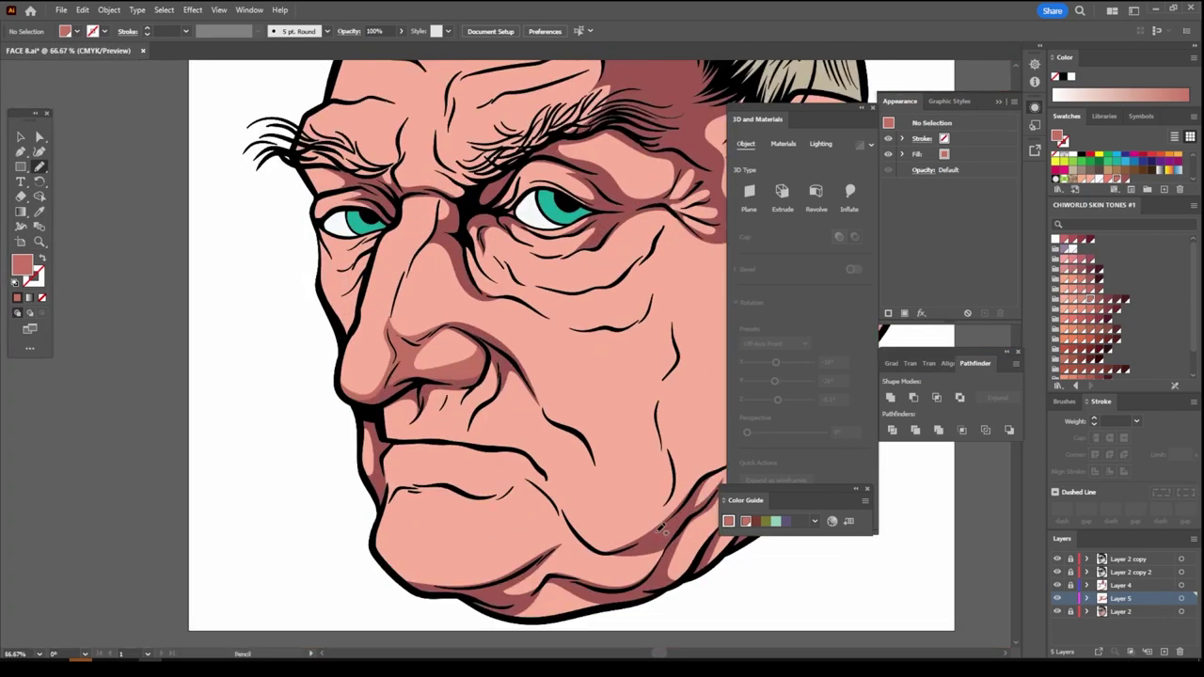
Select the nose shape, then deselect it and zoom in closely on the nose
{"action": "left_click", "coordinate": [22, 139]}
{"action": "left_click", "coordinate": [390, 340]}
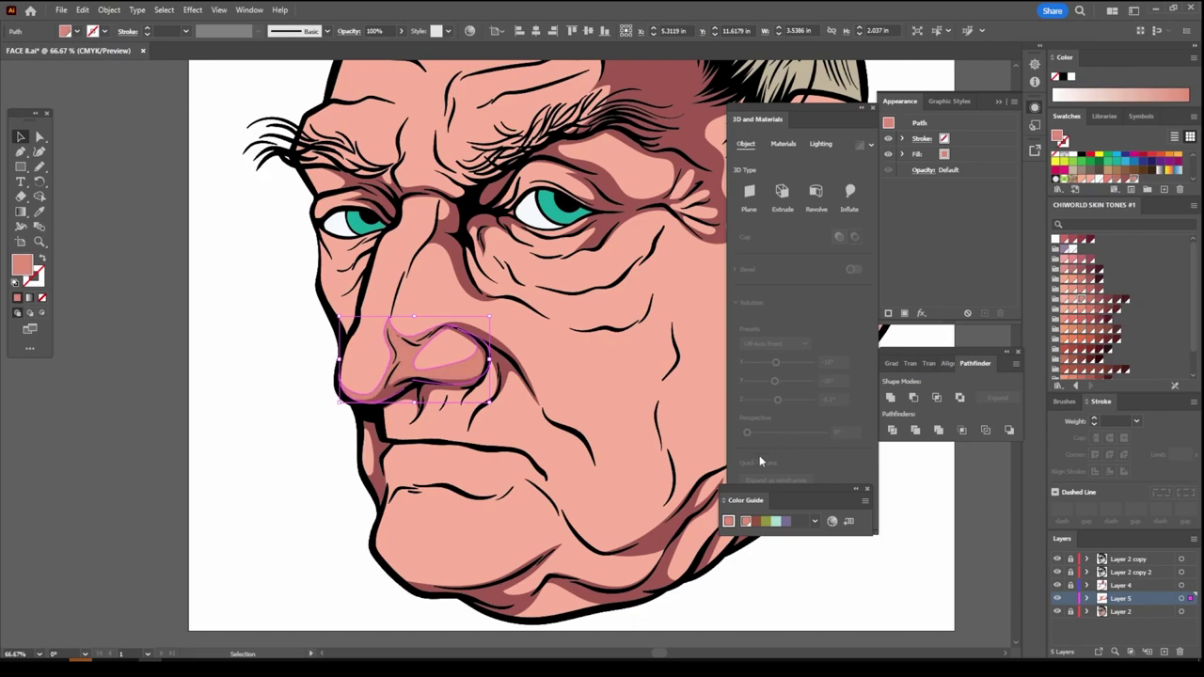
{"action": "key", "text": "ctrl+shift+a"}
{"action": "key", "text": "a"}
{"action": "key", "text": "ctrl+minus"}
{"action": "key", "text": "v"}
{"action": "key", "text": "ctrl+minus"}
{"action": "key", "text": "ctrl+plus"}
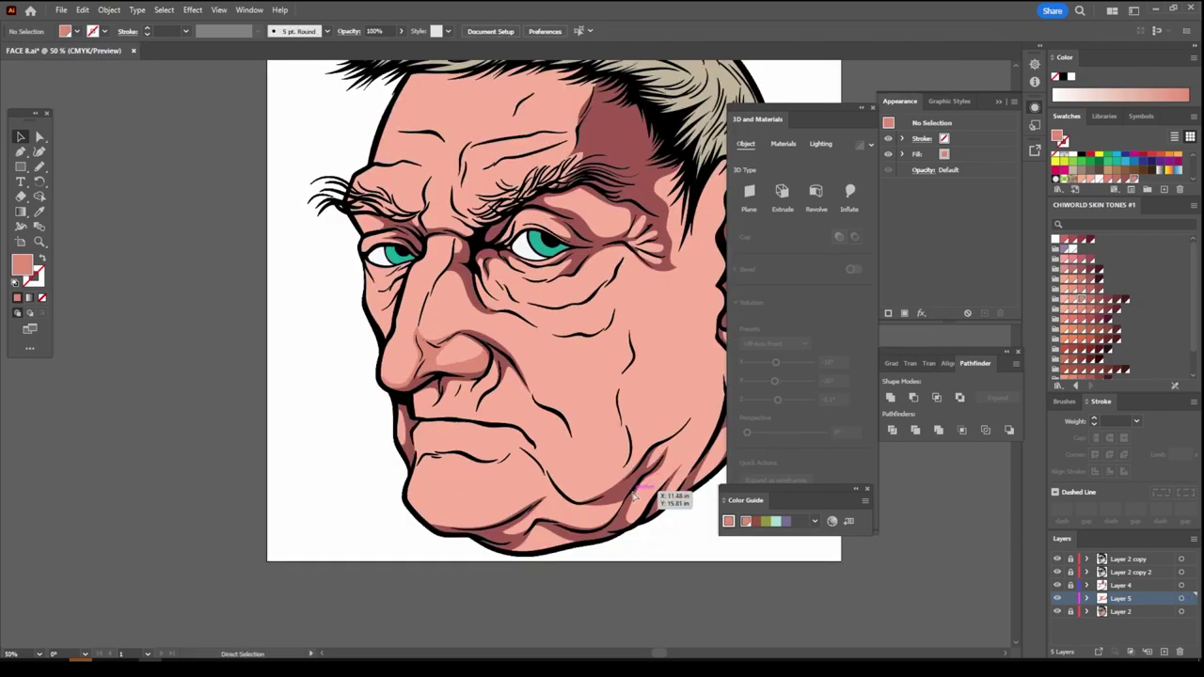
{"action": "key", "text": "ctrl+plus"}
{"action": "key", "text": "ctrl+plus"}
{"action": "key", "text": "ctrl+plus"}
{"action": "scroll", "coordinate": [631, 495], "scroll_direction": "up", "scroll_amount": 3}
{"action": "scroll", "coordinate": [632, 494], "scroll_direction": "up", "scroll_amount": 1}
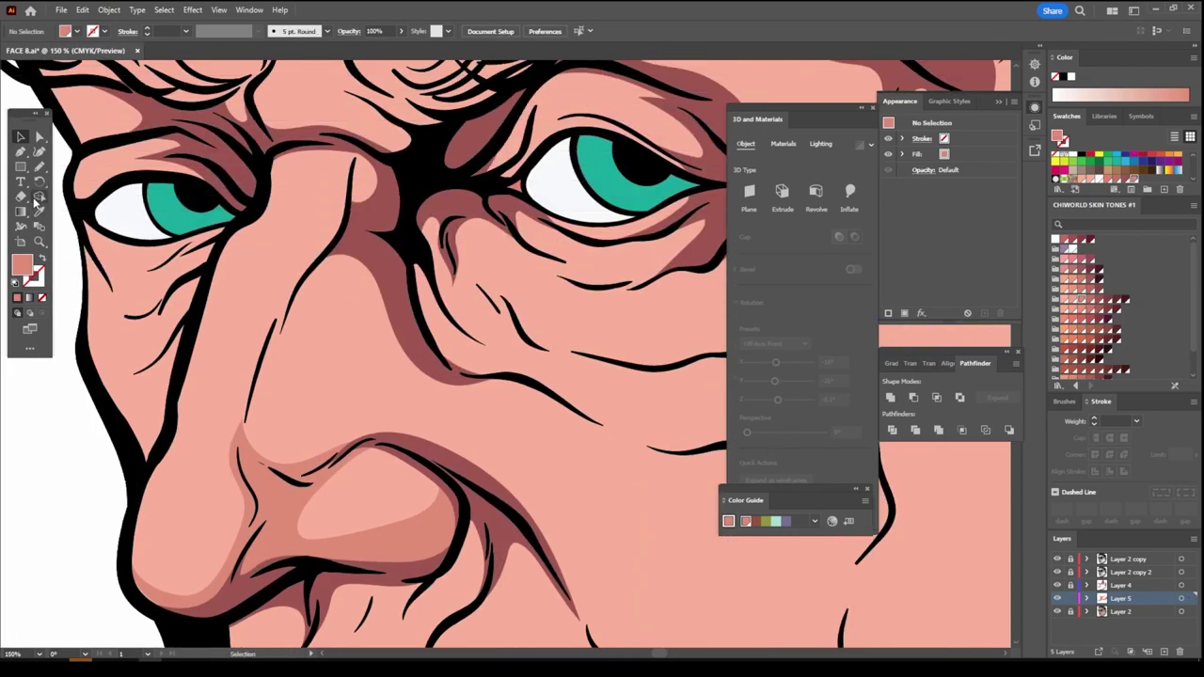
Draw Pencil shadow shapes along the nostril, beside the nose and up the bridge
{"action": "left_click", "coordinate": [38, 167]}
{"action": "mouse_move", "coordinate": [303, 483]}
{"action": "left_mouse_down"}
{"action": "mouse_move", "coordinate": [465, 462]}
{"action": "mouse_move", "coordinate": [370, 398]}
{"action": "mouse_move", "coordinate": [460, 413]}
{"action": "mouse_move", "coordinate": [403, 324]}
{"action": "mouse_move", "coordinate": [399, 343]}
{"action": "left_mouse_up"}
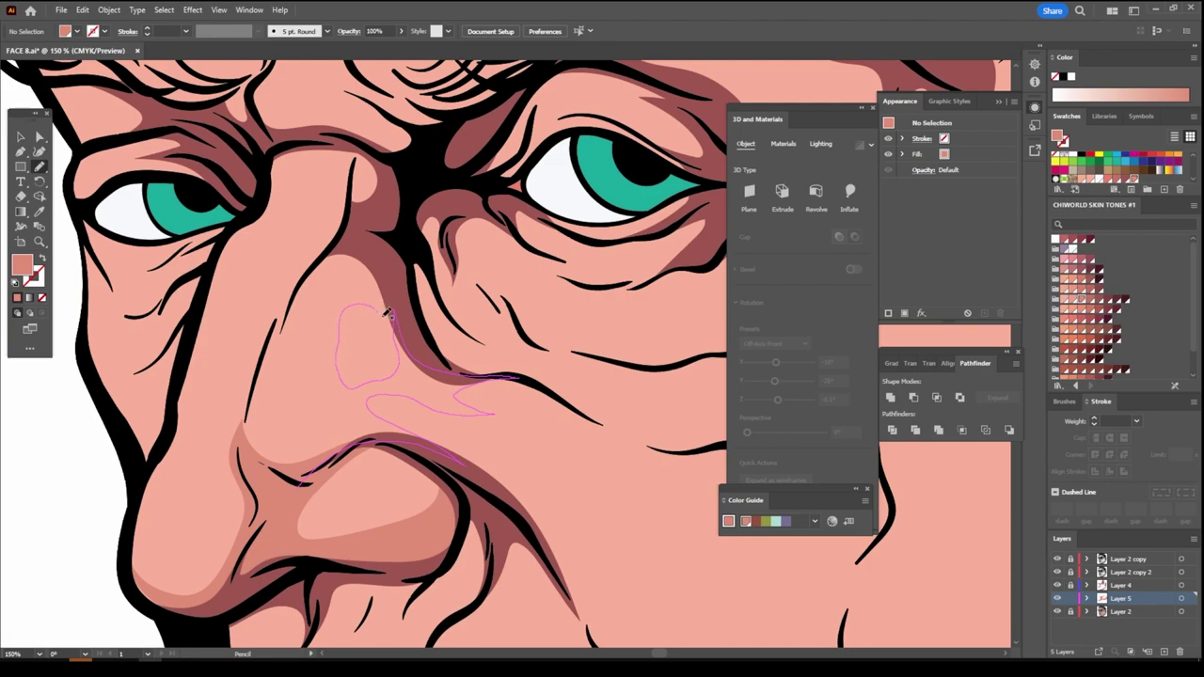
{"action": "mouse_move", "coordinate": [412, 344]}
{"action": "left_mouse_down"}
{"action": "mouse_move", "coordinate": [307, 282]}
{"action": "mouse_move", "coordinate": [258, 374]}
{"action": "mouse_move", "coordinate": [243, 434]}
{"action": "left_mouse_up"}
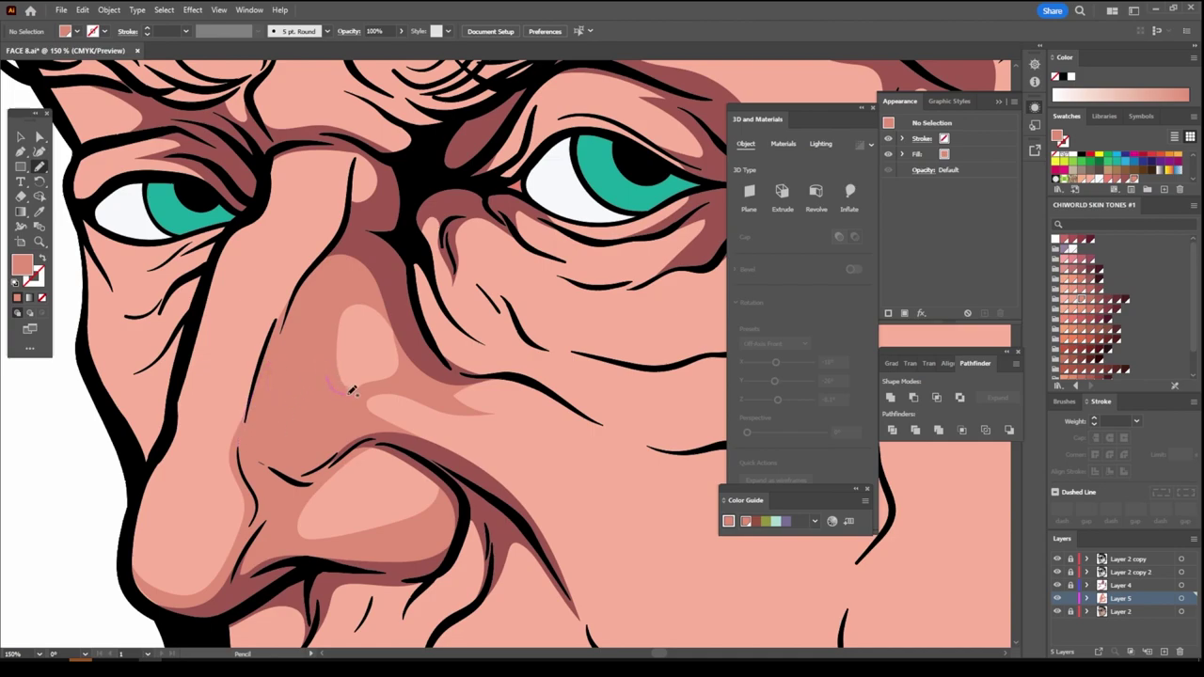
{"action": "left_click_drag", "start_coordinate": [412, 347], "coordinate": [314, 334]}
{"action": "scroll", "coordinate": [282, 345], "scroll_direction": "up", "scroll_amount": 2}
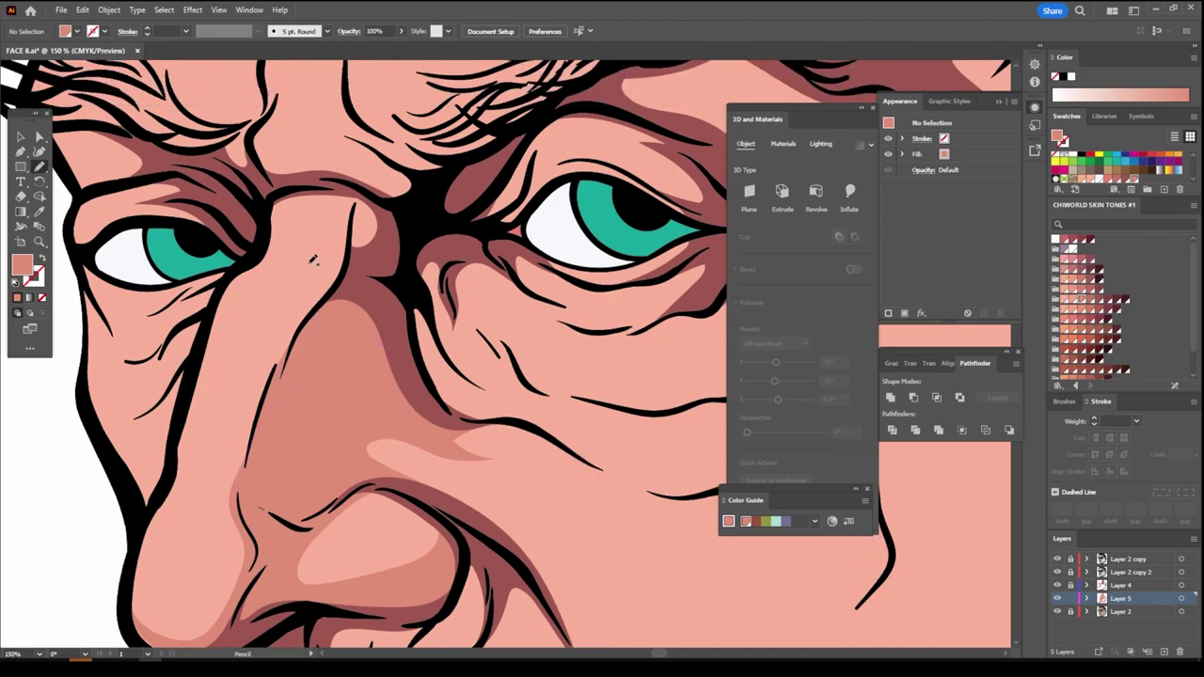
{"action": "scroll", "coordinate": [282, 346], "scroll_direction": "up", "scroll_amount": 3}
{"action": "mouse_move", "coordinate": [403, 346]}
{"action": "left_mouse_down"}
{"action": "mouse_move", "coordinate": [380, 405]}
{"action": "mouse_move", "coordinate": [310, 372]}
{"action": "mouse_move", "coordinate": [303, 311]}
{"action": "mouse_move", "coordinate": [266, 325]}
{"action": "mouse_move", "coordinate": [256, 309]}
{"action": "mouse_move", "coordinate": [256, 252]}
{"action": "mouse_move", "coordinate": [305, 283]}
{"action": "mouse_move", "coordinate": [367, 281]}
{"action": "mouse_move", "coordinate": [319, 250]}
{"action": "mouse_move", "coordinate": [338, 169]}
{"action": "left_mouse_up"}
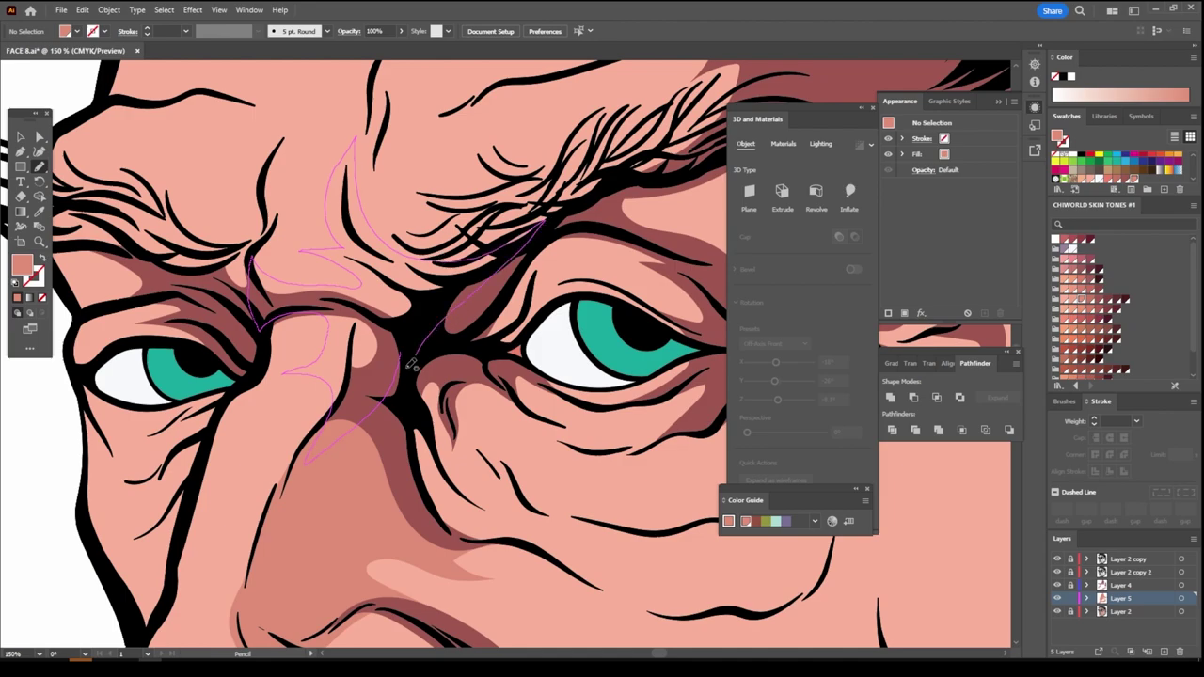
{"action": "scroll", "coordinate": [585, 566], "scroll_direction": "down", "scroll_amount": 3}
{"action": "scroll", "coordinate": [581, 550], "scroll_direction": "down", "scroll_amount": 2}
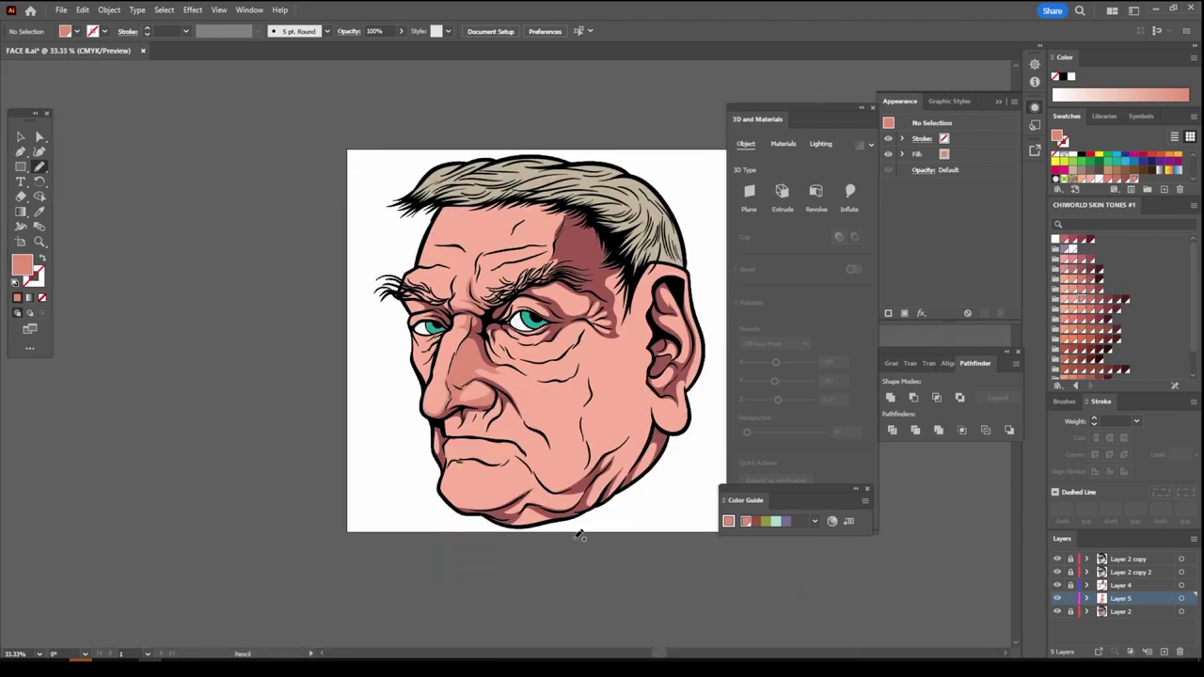
{"action": "scroll", "coordinate": [576, 531], "scroll_direction": "down", "scroll_amount": 1}
{"action": "scroll", "coordinate": [576, 536], "scroll_direction": "up", "scroll_amount": 1}
{"action": "scroll", "coordinate": [575, 536], "scroll_direction": "up", "scroll_amount": 1}
{"action": "scroll", "coordinate": [569, 525], "scroll_direction": "up", "scroll_amount": 1}
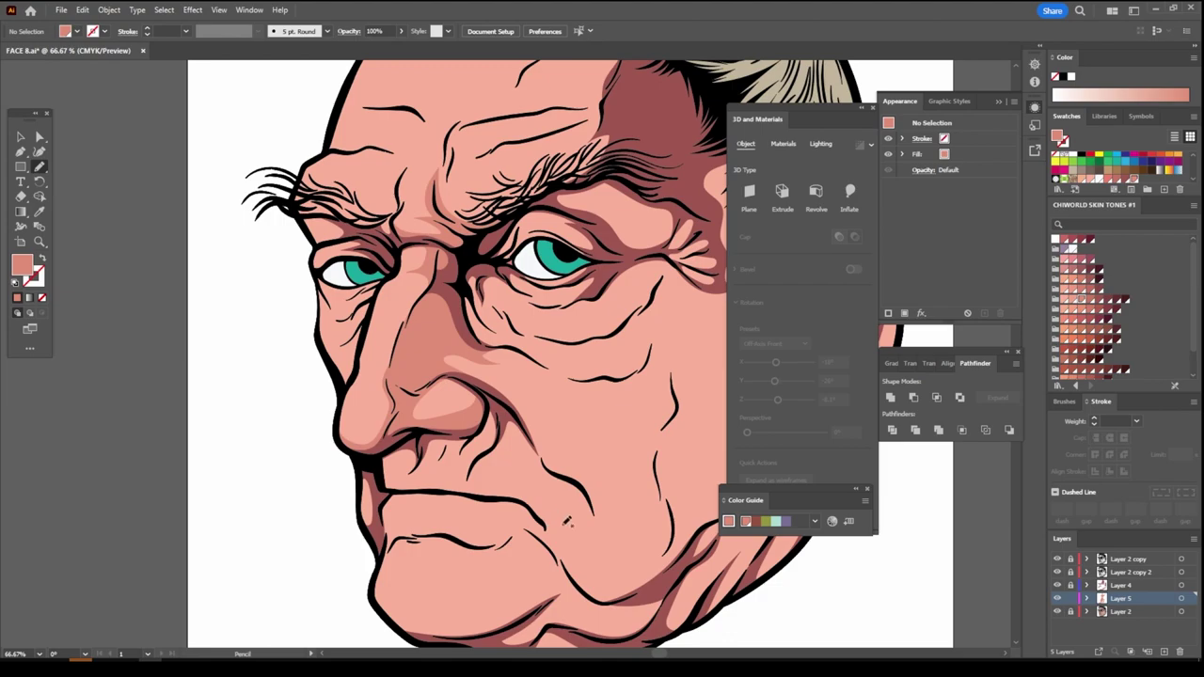
Give the nose shading shape a darker skin-tone fill and deselect it
{"action": "left_click", "coordinate": [20, 137]}
{"action": "left_click", "coordinate": [442, 357]}
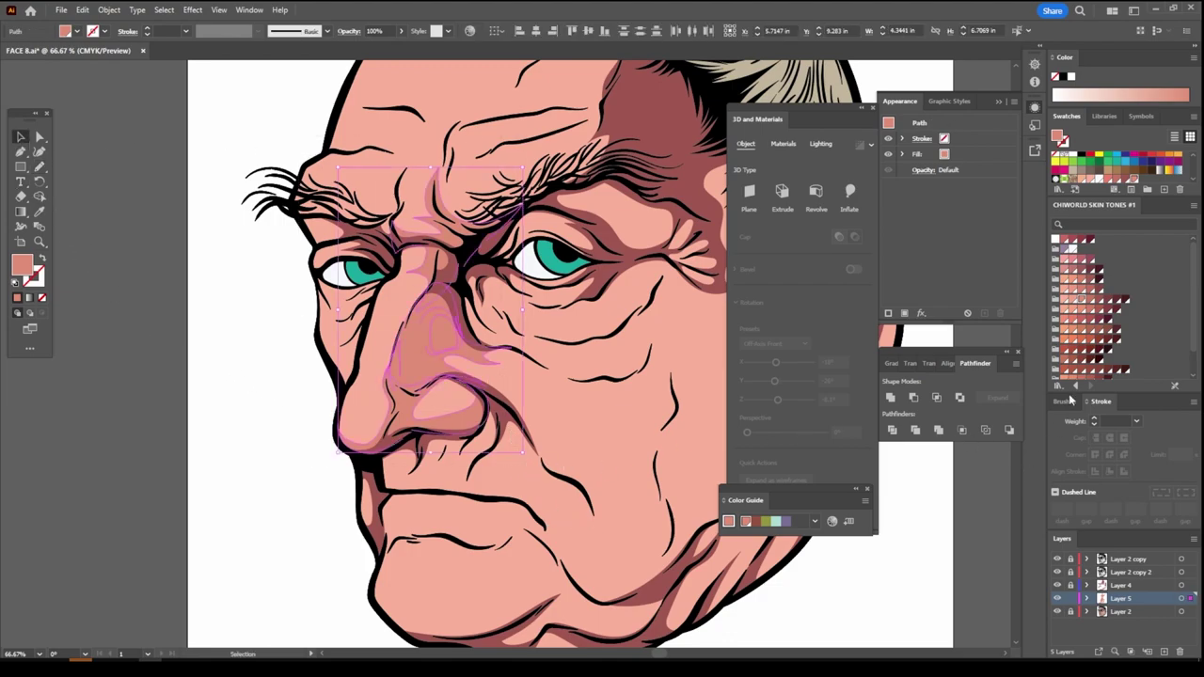
{"action": "left_click", "coordinate": [1080, 295]}
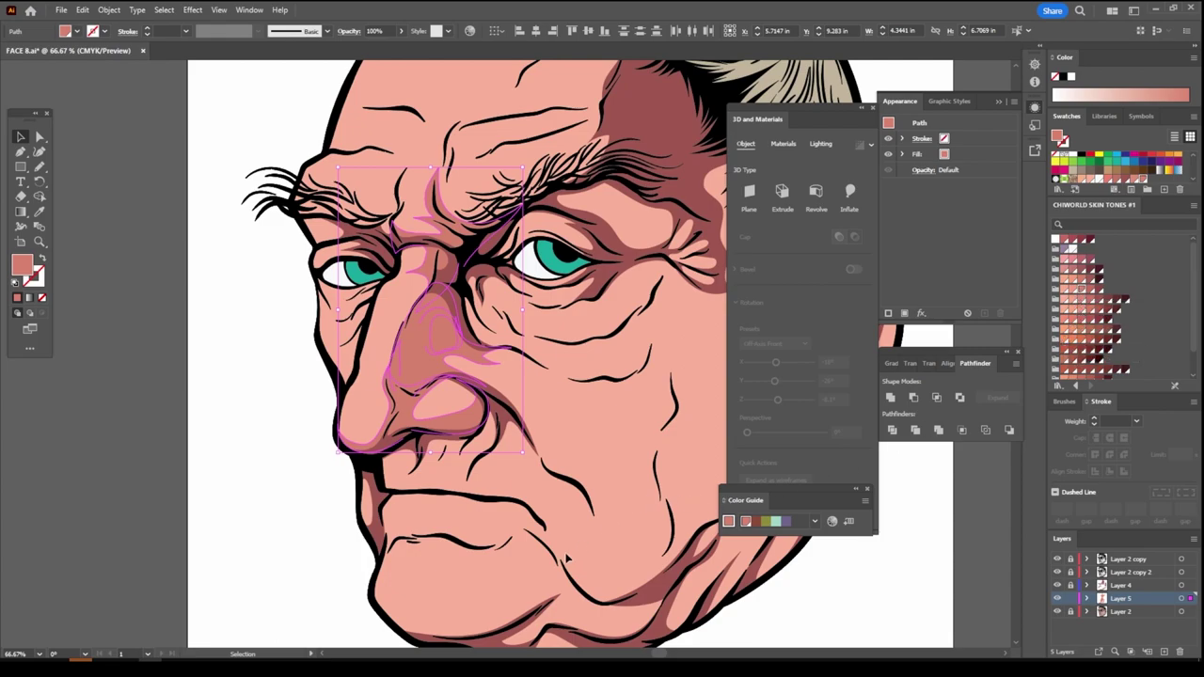
{"action": "key", "text": "ctrl+shift+a"}
{"action": "key", "text": "ctrl+minus"}
{"action": "key", "text": "ctrl+minus"}
{"action": "key", "text": "ctrl+minus"}
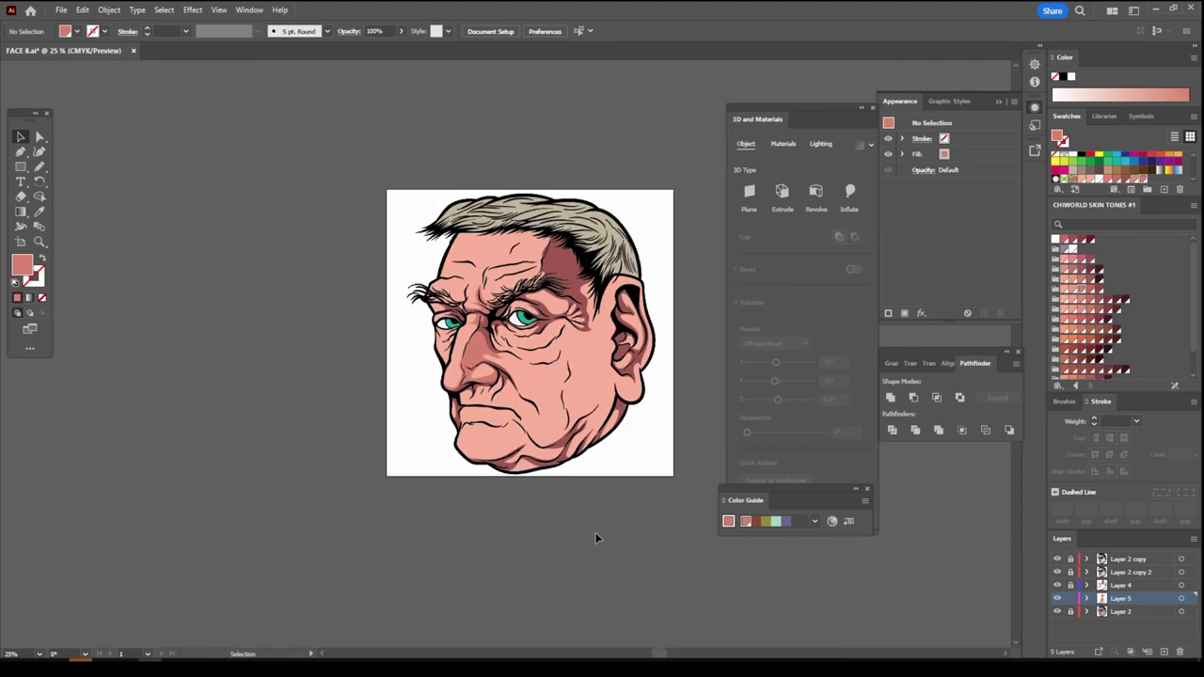
Draw shadows along the cheek contour, the under-eye crease and down from the eye corner
{"action": "key", "text": "ctrl+plus"}
{"action": "key", "text": "ctrl+plus"}
{"action": "key", "text": "ctrl+plus"}
{"action": "key", "text": "ctrl+plus"}
{"action": "key", "text": "ctrl+plus"}
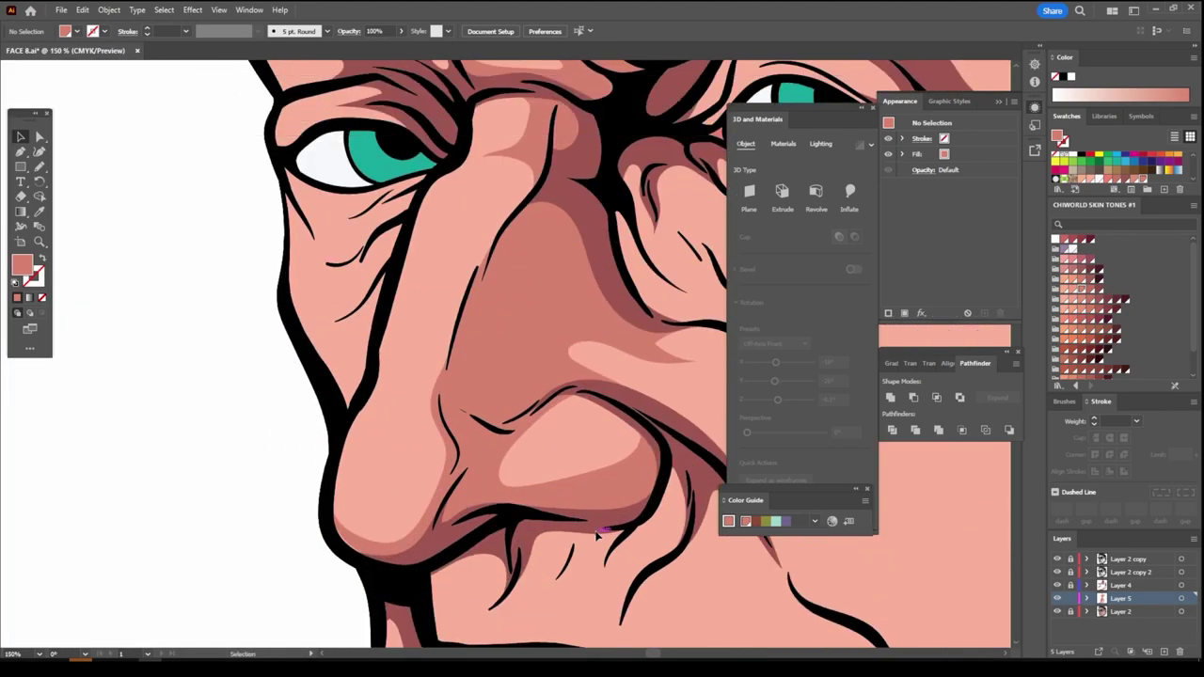
{"action": "scroll", "coordinate": [597, 534], "scroll_direction": "up", "scroll_amount": 3}
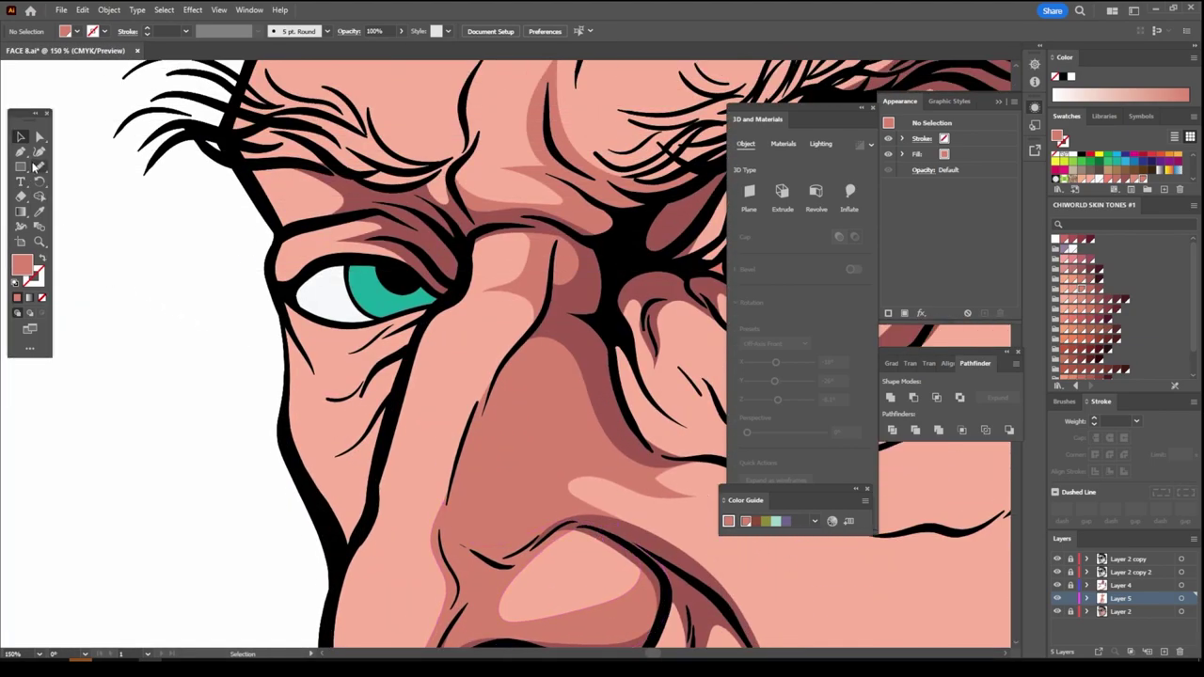
{"action": "left_click", "coordinate": [36, 166]}
{"action": "left_click_drag", "start_coordinate": [367, 514], "coordinate": [329, 450]}
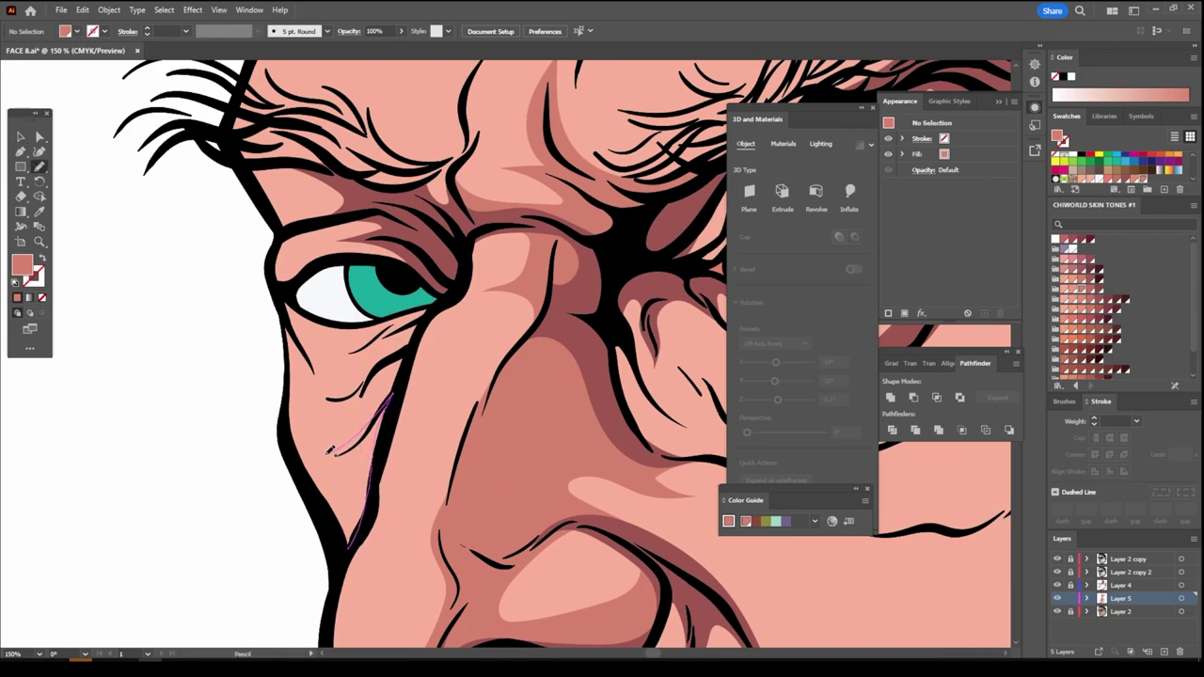
{"action": "left_click_drag", "start_coordinate": [327, 458], "coordinate": [354, 550]}
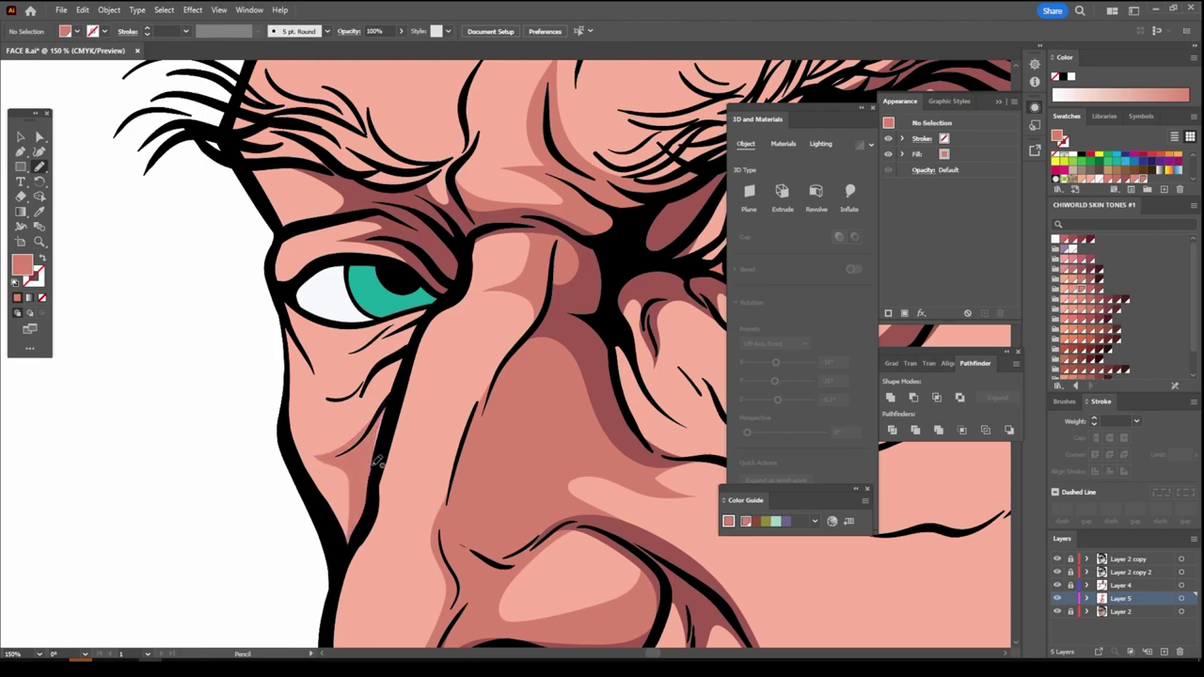
{"action": "left_click_drag", "start_coordinate": [401, 366], "coordinate": [358, 403]}
{"action": "left_click_drag", "start_coordinate": [397, 317], "coordinate": [414, 352]}
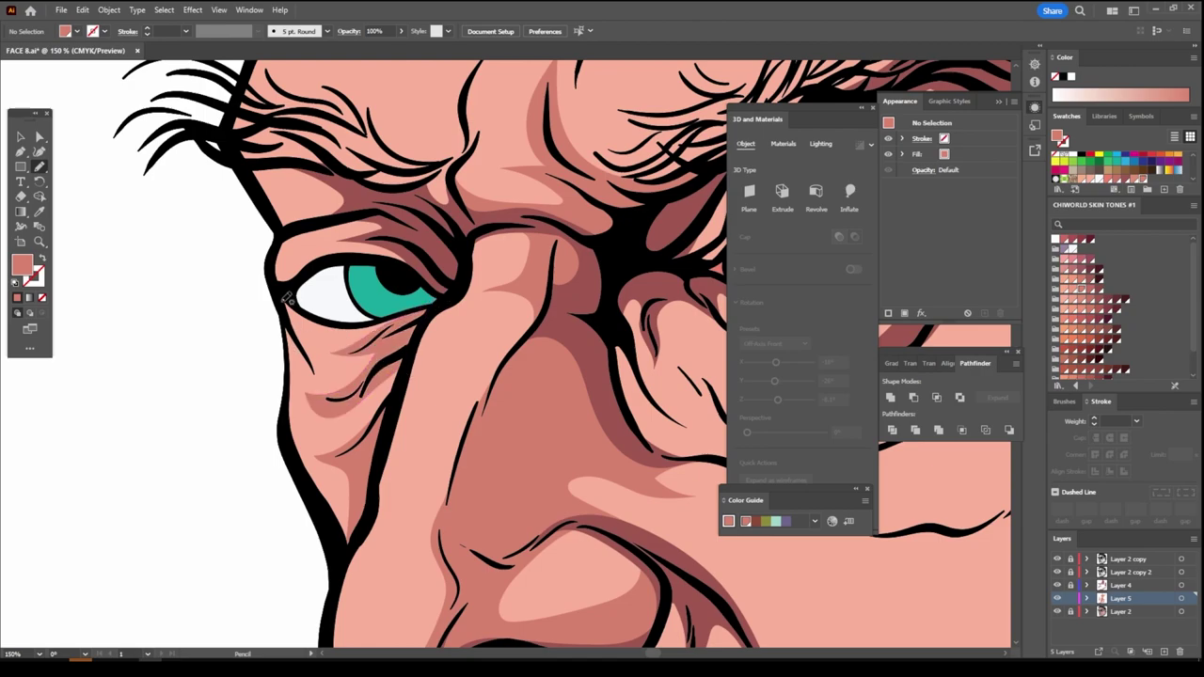
{"action": "left_click_drag", "start_coordinate": [287, 298], "coordinate": [301, 342]}
{"action": "left_click_drag", "start_coordinate": [298, 315], "coordinate": [367, 293]}
Outline a shadow shape among the brow wrinkles
{"action": "scroll", "coordinate": [301, 282], "scroll_direction": "up", "scroll_amount": 2}
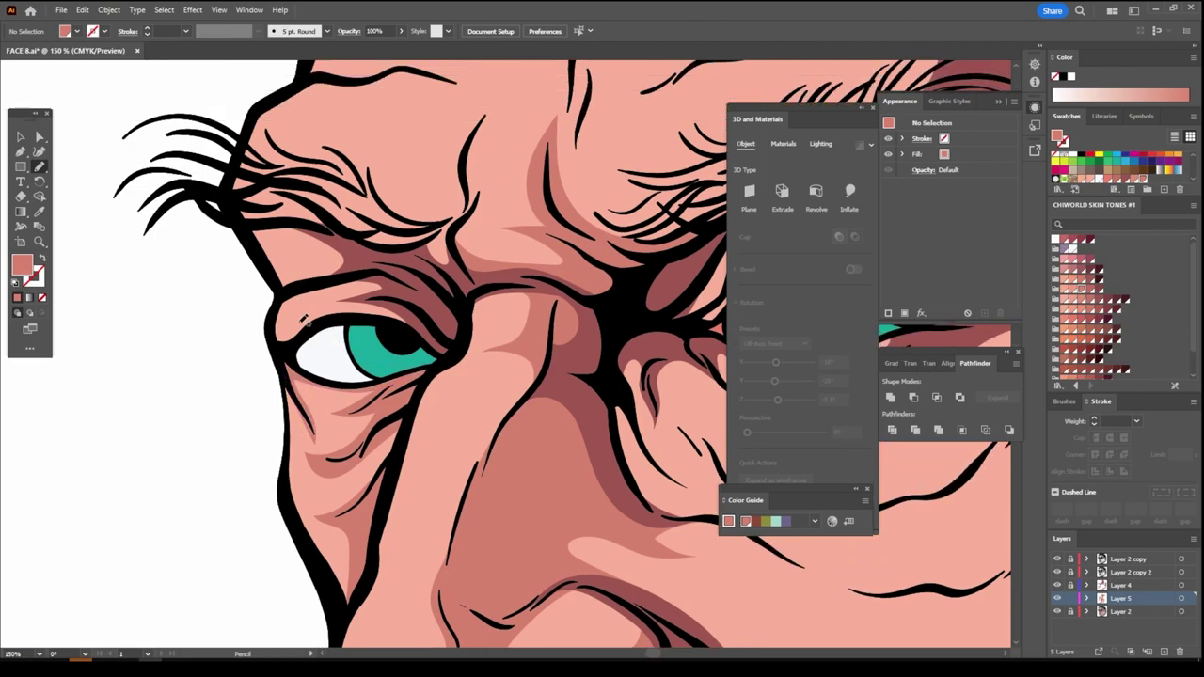
{"action": "scroll", "coordinate": [303, 320], "scroll_direction": "up", "scroll_amount": 2}
{"action": "mouse_move", "coordinate": [425, 386]}
{"action": "left_mouse_down"}
{"action": "mouse_move", "coordinate": [335, 378]}
{"action": "mouse_move", "coordinate": [282, 355]}
{"action": "mouse_move", "coordinate": [236, 247]}
{"action": "mouse_move", "coordinate": [254, 191]}
{"action": "mouse_move", "coordinate": [373, 240]}
{"action": "left_mouse_up"}
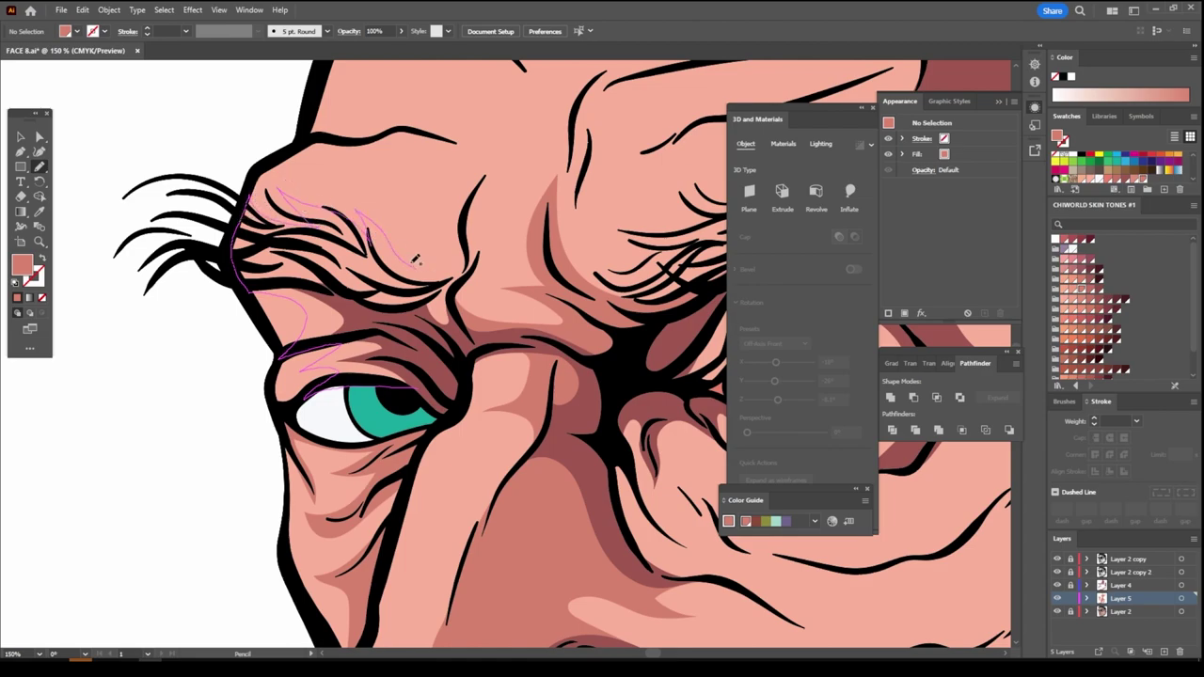
{"action": "left_click_drag", "start_coordinate": [422, 247], "coordinate": [479, 178]}
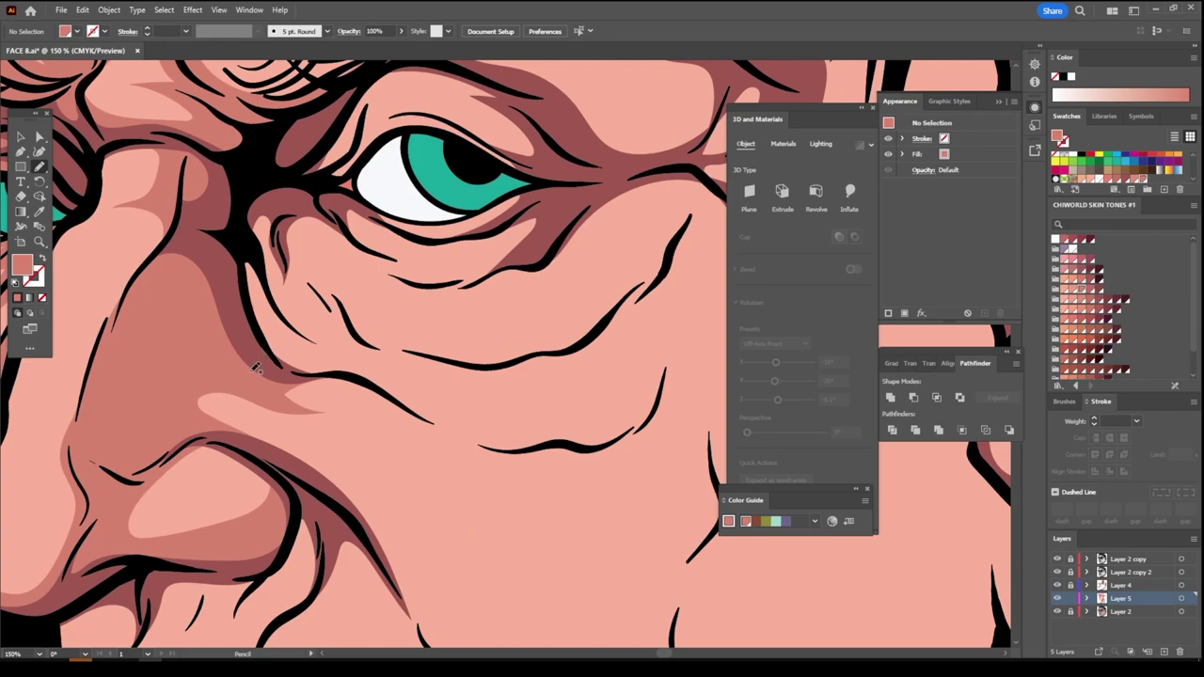
Draw closed shadow shapes beneath the under-eye wrinkles and along the lower eye contour
{"action": "left_click_drag", "start_coordinate": [252, 370], "coordinate": [344, 381]}
{"action": "left_click_drag", "start_coordinate": [410, 418], "coordinate": [577, 463]}
{"action": "mouse_move", "coordinate": [535, 420]}
{"action": "left_mouse_down"}
{"action": "mouse_move", "coordinate": [492, 398]}
{"action": "mouse_move", "coordinate": [436, 393]}
{"action": "left_mouse_up"}
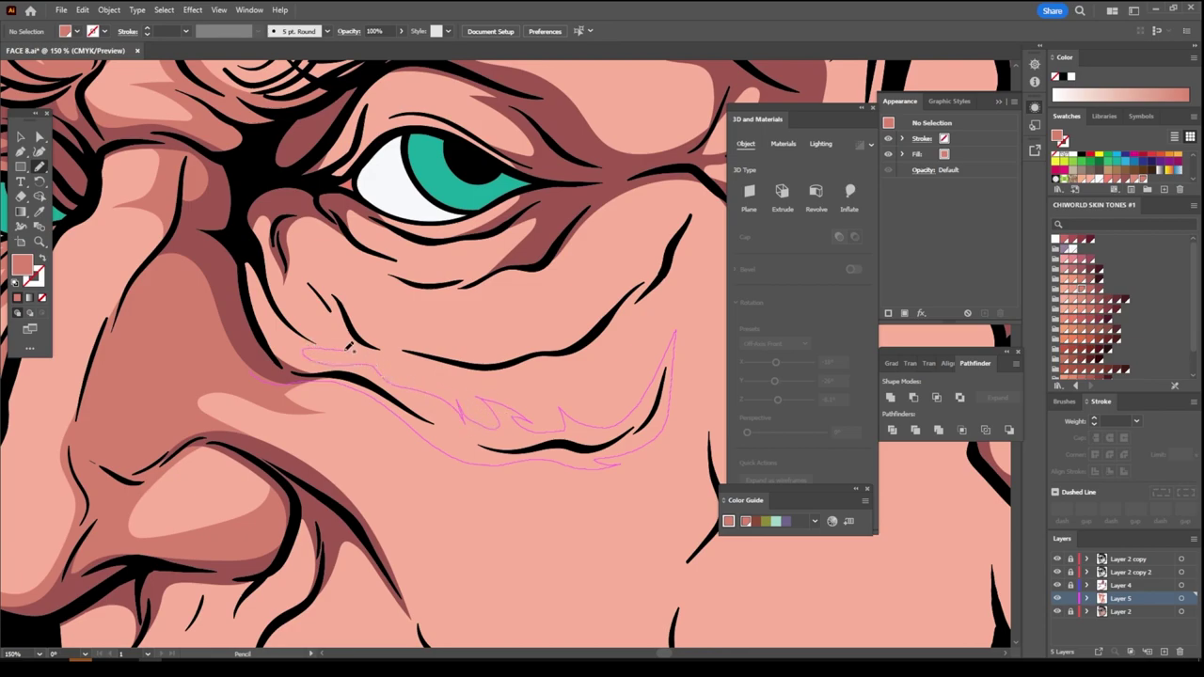
{"action": "mouse_move", "coordinate": [346, 331]}
{"action": "left_mouse_down"}
{"action": "mouse_move", "coordinate": [570, 351]}
{"action": "mouse_move", "coordinate": [453, 336]}
{"action": "left_mouse_up"}
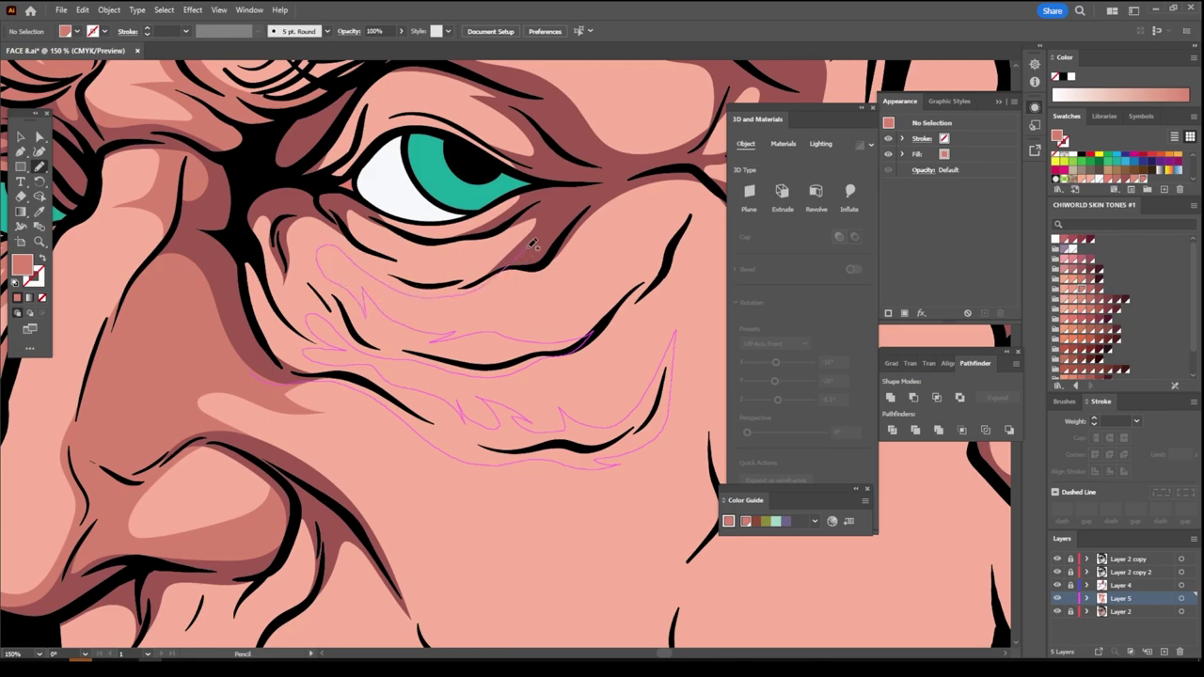
{"action": "left_click_drag", "start_coordinate": [531, 244], "coordinate": [440, 267]}
{"action": "mouse_move", "coordinate": [378, 232]}
{"action": "left_mouse_down"}
{"action": "mouse_move", "coordinate": [391, 197]}
{"action": "mouse_move", "coordinate": [363, 189]}
{"action": "mouse_move", "coordinate": [228, 245]}
{"action": "left_mouse_up"}
Shade the lower and upper eyelid with closed dark shadow shapes
{"action": "key", "text": "ctrl+1"}
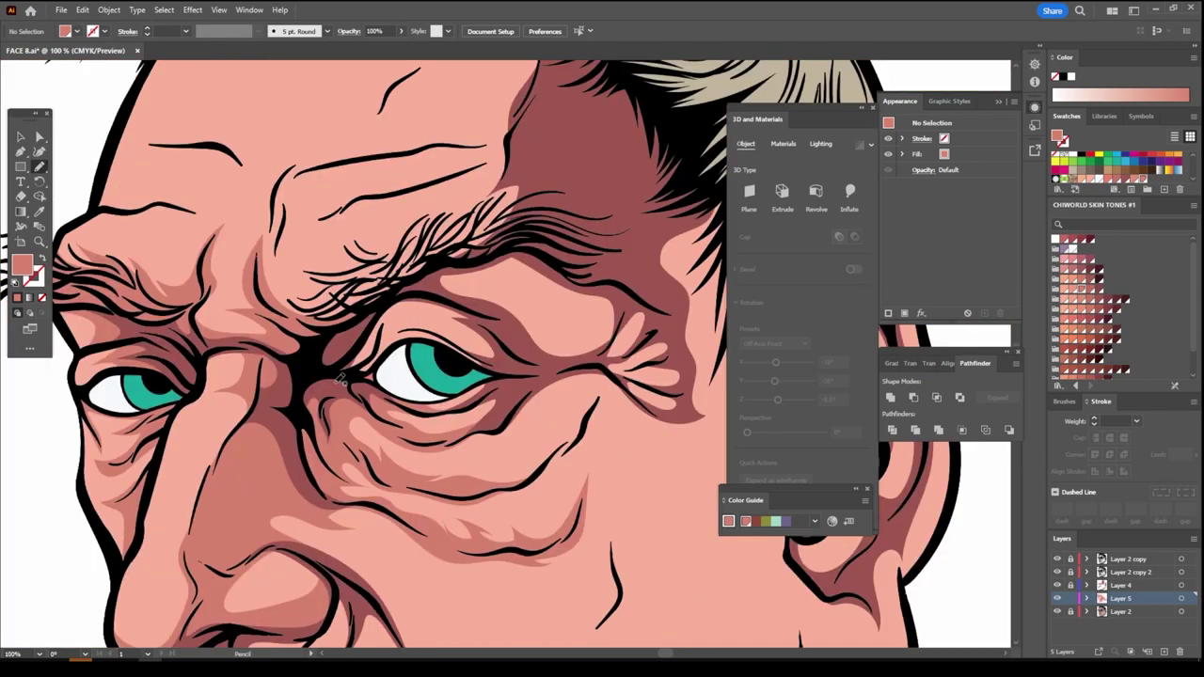
{"action": "mouse_move", "coordinate": [340, 382]}
{"action": "left_mouse_down"}
{"action": "mouse_move", "coordinate": [364, 378]}
{"action": "mouse_move", "coordinate": [404, 328]}
{"action": "left_mouse_up"}
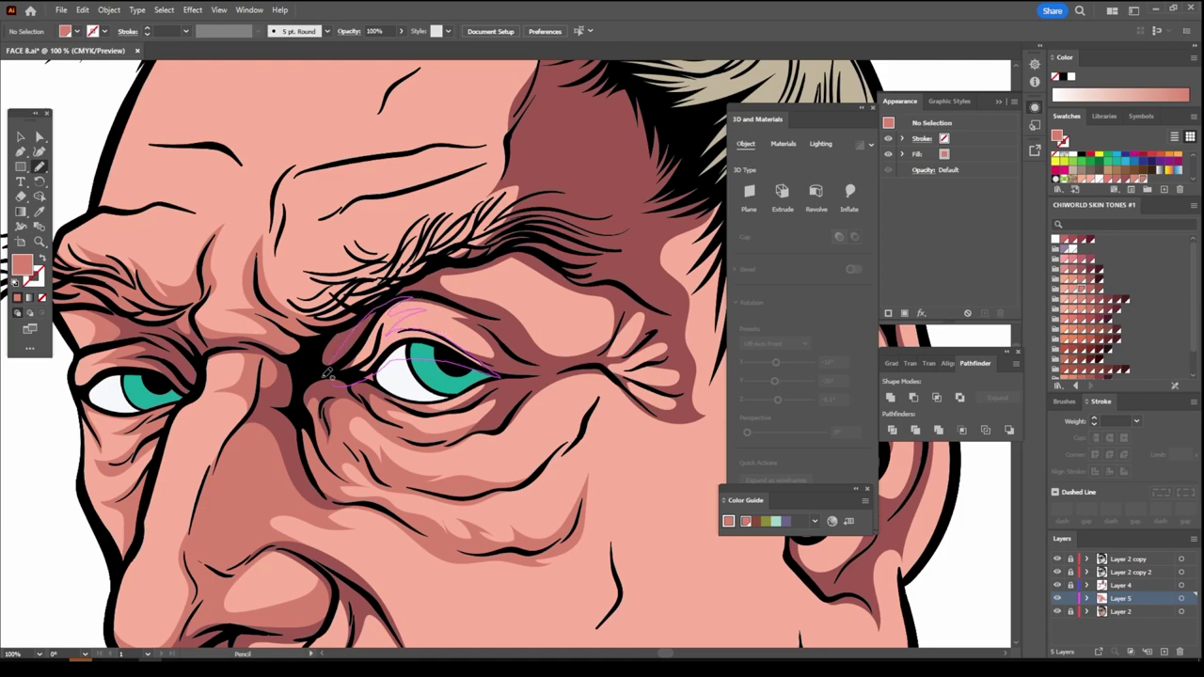
{"action": "left_click_drag", "start_coordinate": [400, 303], "coordinate": [329, 374]}
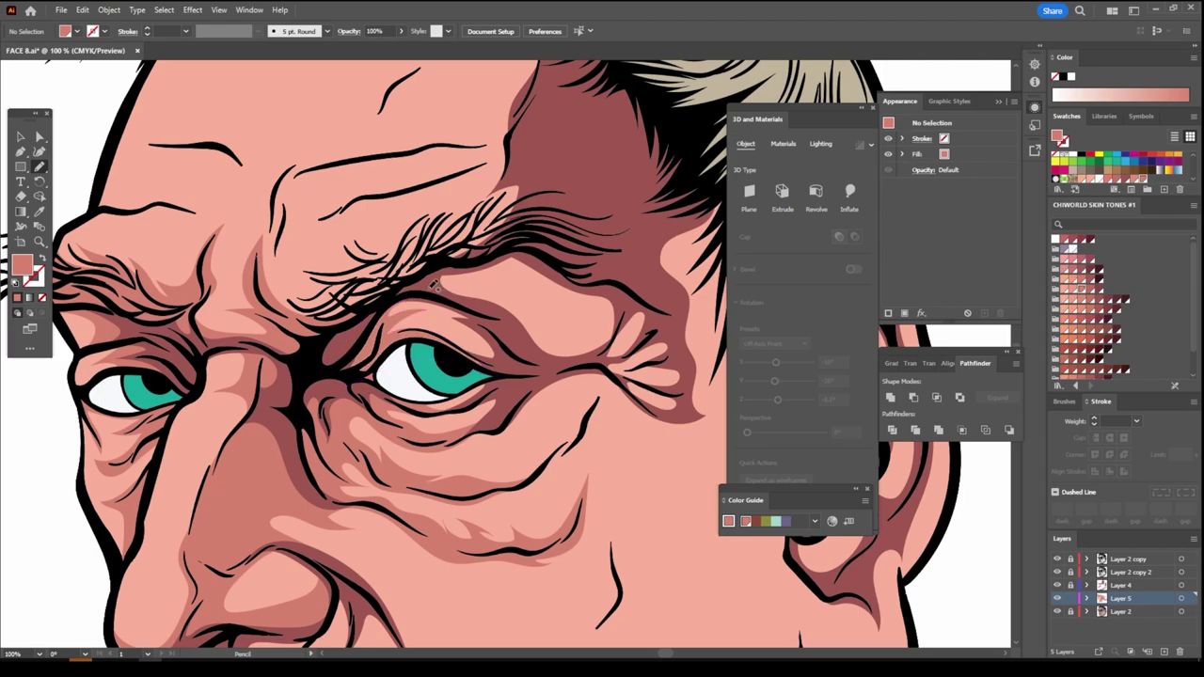
{"action": "mouse_move", "coordinate": [436, 285]}
{"action": "left_mouse_down"}
{"action": "mouse_move", "coordinate": [555, 358]}
{"action": "mouse_move", "coordinate": [687, 406]}
{"action": "mouse_move", "coordinate": [677, 387]}
{"action": "mouse_move", "coordinate": [638, 379]}
{"action": "mouse_move", "coordinate": [683, 380]}
{"action": "mouse_move", "coordinate": [687, 363]}
{"action": "mouse_move", "coordinate": [636, 370]}
{"action": "mouse_move", "coordinate": [676, 334]}
{"action": "mouse_move", "coordinate": [649, 357]}
{"action": "mouse_move", "coordinate": [613, 360]}
{"action": "mouse_move", "coordinate": [647, 331]}
{"action": "mouse_move", "coordinate": [651, 306]}
{"action": "mouse_move", "coordinate": [622, 339]}
{"action": "mouse_move", "coordinate": [621, 296]}
{"action": "left_mouse_up"}
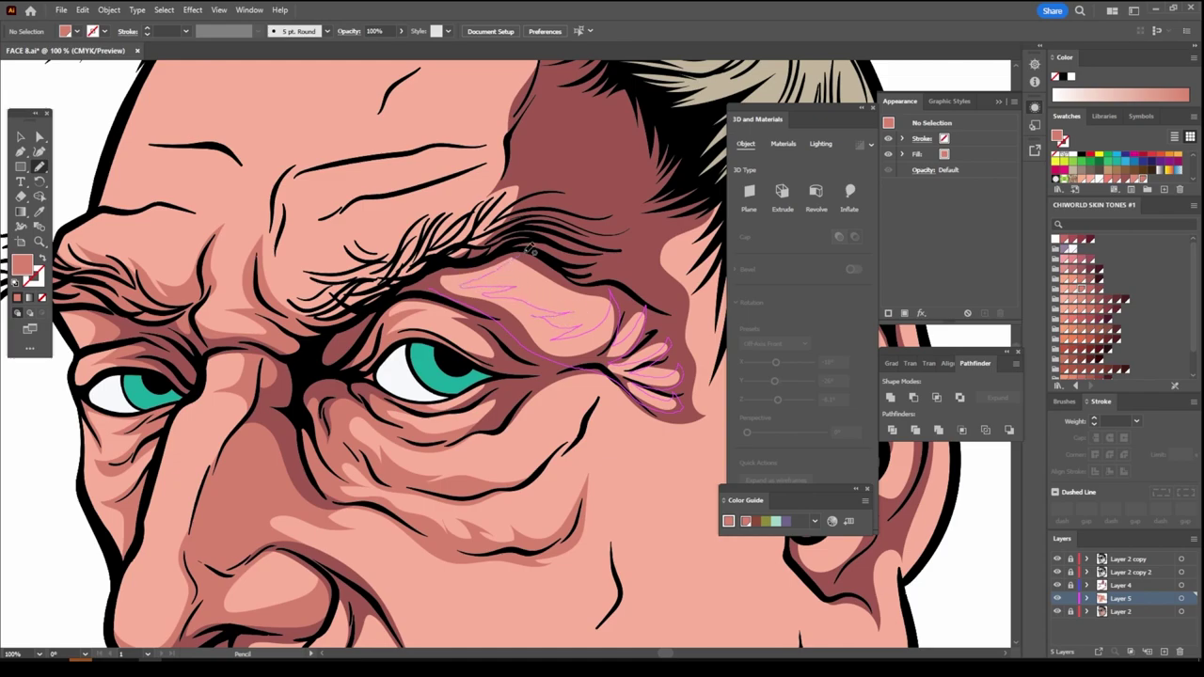
{"action": "left_click_drag", "start_coordinate": [482, 275], "coordinate": [427, 292]}
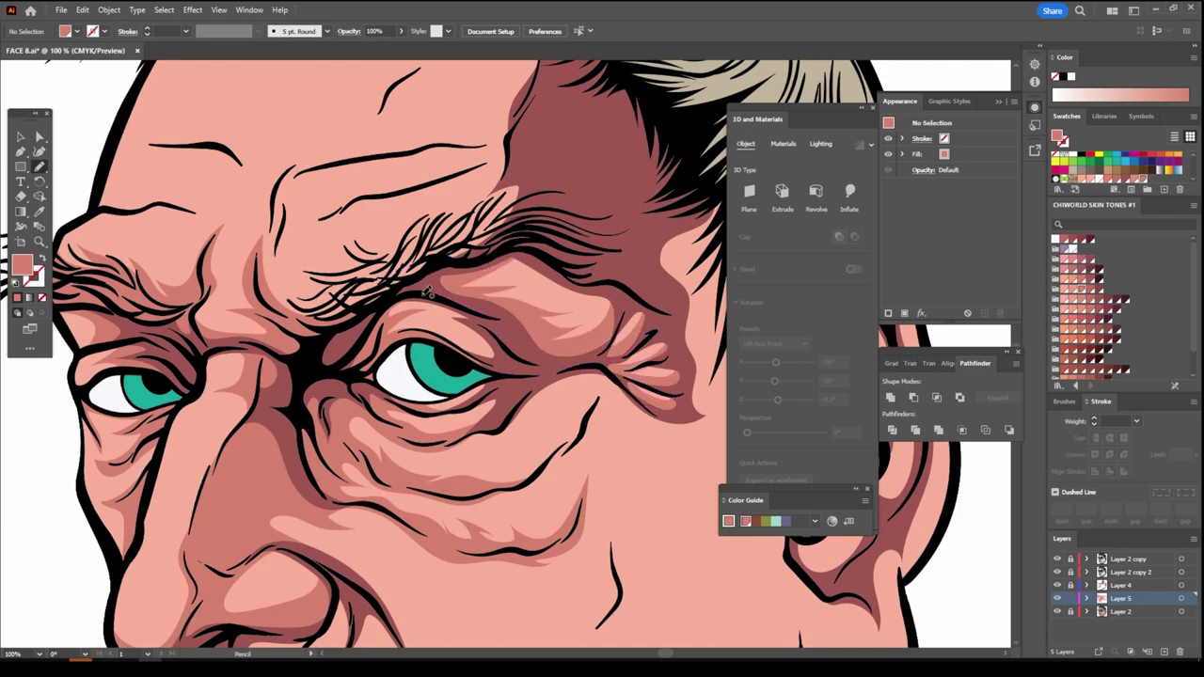
Shade along the brow crease and across the forehead up to the hairline and temple
{"action": "key", "text": "ctrl+minus"}
{"action": "key", "text": "ctrl+minus"}
{"action": "key", "text": "ctrl+minus"}
{"action": "key", "text": "ctrl+plus"}
{"action": "key", "text": "ctrl+plus"}
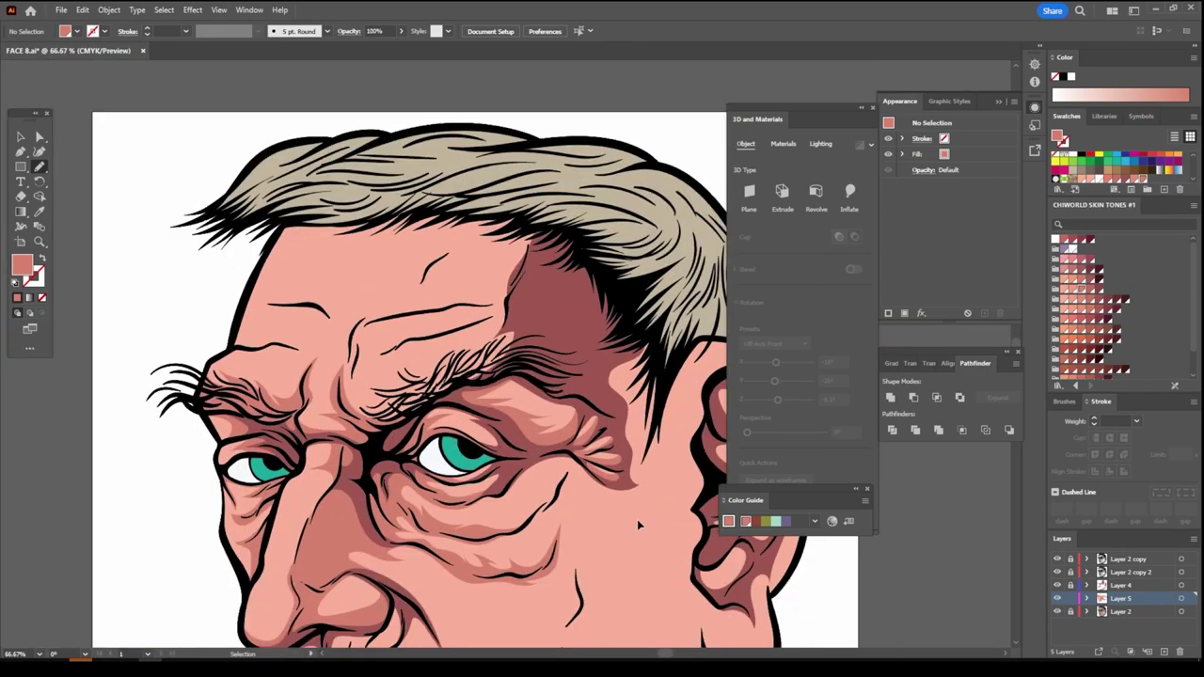
{"action": "key", "text": "ctrl+plus"}
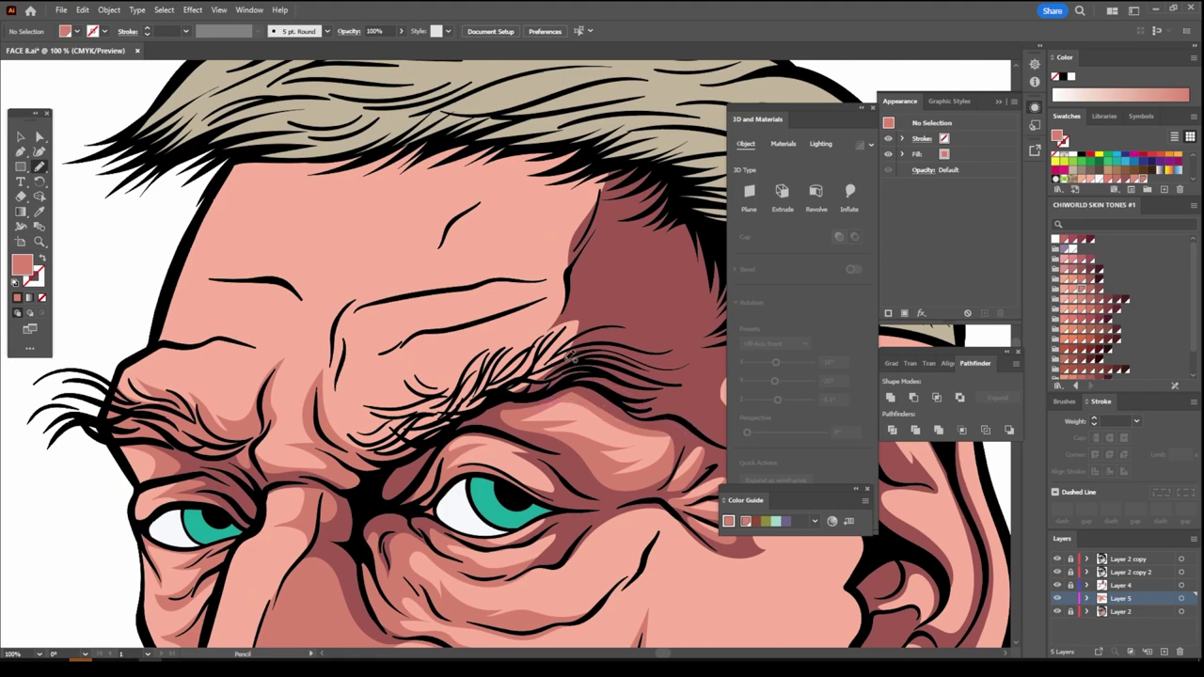
{"action": "mouse_move", "coordinate": [575, 368]}
{"action": "left_mouse_down"}
{"action": "mouse_move", "coordinate": [610, 310]}
{"action": "mouse_move", "coordinate": [501, 331]}
{"action": "mouse_move", "coordinate": [453, 370]}
{"action": "mouse_move", "coordinate": [377, 395]}
{"action": "mouse_move", "coordinate": [404, 414]}
{"action": "mouse_move", "coordinate": [361, 425]}
{"action": "mouse_move", "coordinate": [405, 453]}
{"action": "left_mouse_up"}
{"action": "scroll", "coordinate": [508, 284], "scroll_direction": "up", "scroll_amount": 2}
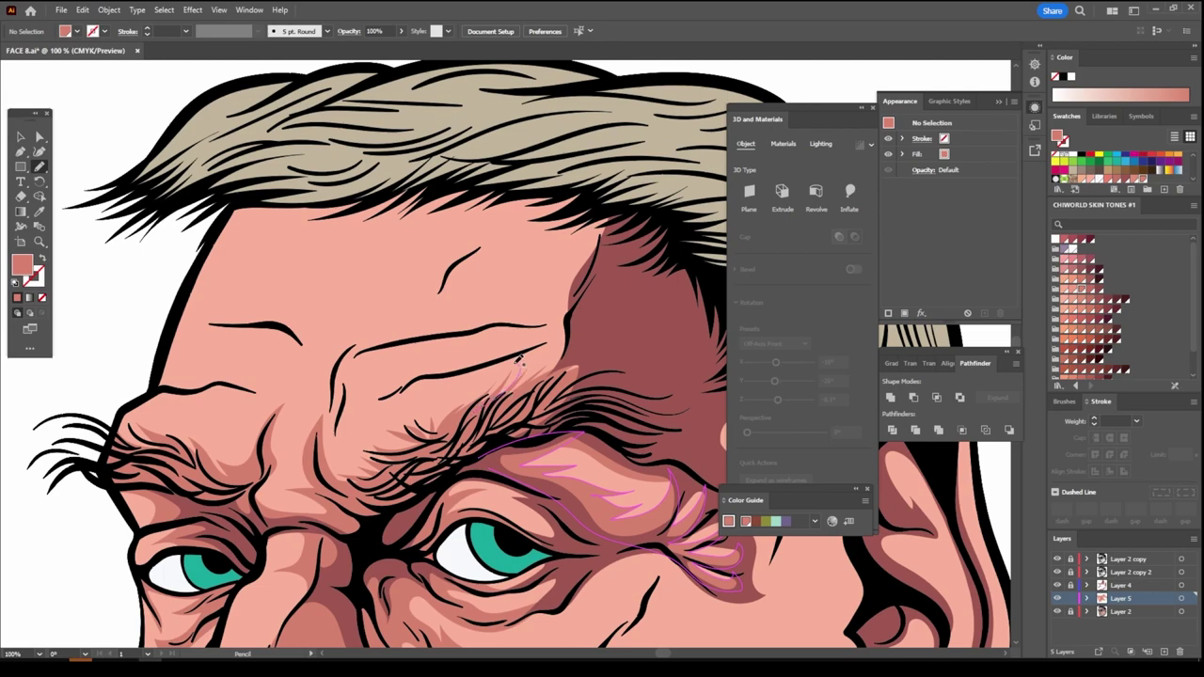
{"action": "left_click_drag", "start_coordinate": [519, 359], "coordinate": [374, 402]}
{"action": "mouse_move", "coordinate": [422, 369]}
{"action": "left_mouse_down"}
{"action": "mouse_move", "coordinate": [467, 333]}
{"action": "mouse_move", "coordinate": [344, 350]}
{"action": "left_mouse_up"}
{"action": "mouse_move", "coordinate": [399, 327]}
{"action": "left_mouse_down"}
{"action": "mouse_move", "coordinate": [520, 299]}
{"action": "mouse_move", "coordinate": [579, 222]}
{"action": "mouse_move", "coordinate": [528, 220]}
{"action": "mouse_move", "coordinate": [481, 250]}
{"action": "left_mouse_up"}
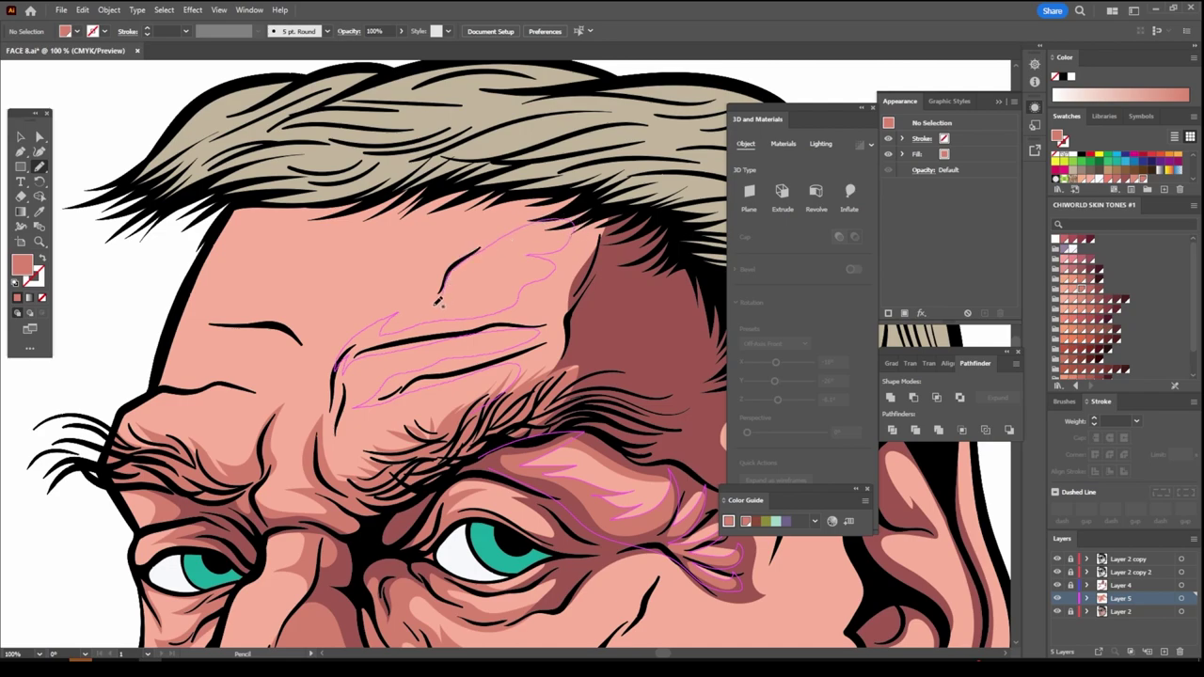
{"action": "left_click_drag", "start_coordinate": [414, 312], "coordinate": [442, 262]}
{"action": "mouse_move", "coordinate": [460, 222]}
{"action": "left_mouse_down"}
{"action": "mouse_move", "coordinate": [518, 188]}
{"action": "mouse_move", "coordinate": [612, 181]}
{"action": "mouse_move", "coordinate": [673, 298]}
{"action": "mouse_move", "coordinate": [621, 387]}
{"action": "mouse_move", "coordinate": [506, 428]}
{"action": "left_mouse_up"}
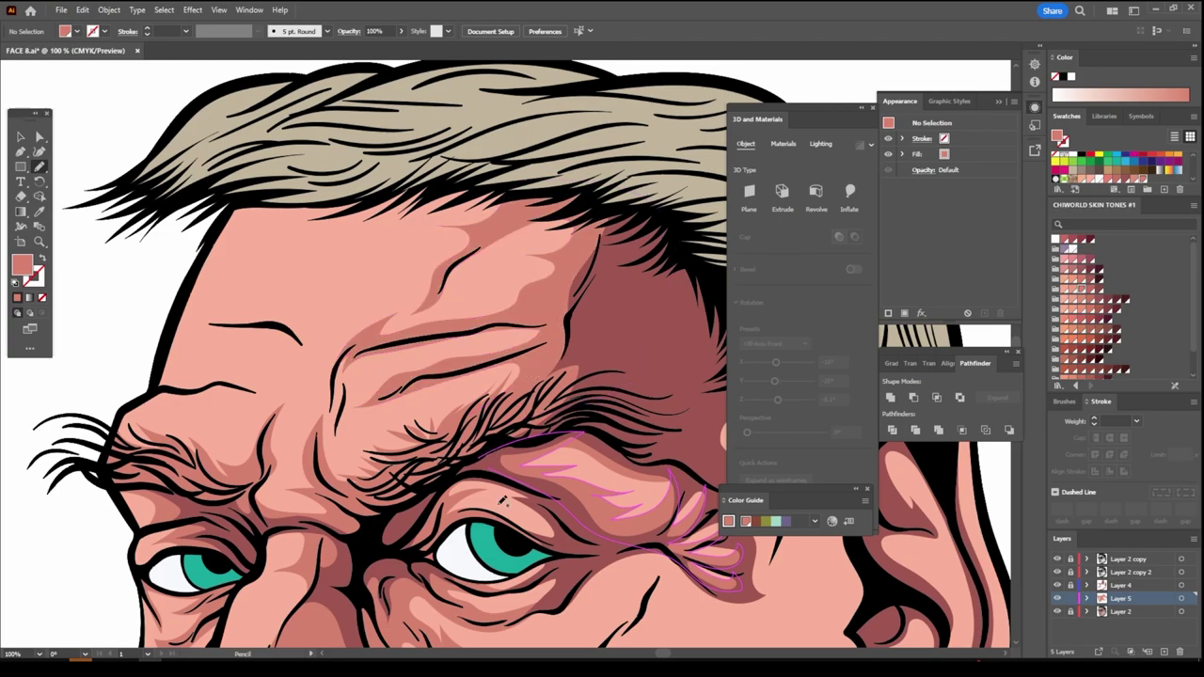
{"action": "key", "text": "ctrl+minus"}
{"action": "key", "text": "ctrl+minus"}
{"action": "key", "text": "ctrl+minus"}
{"action": "key", "text": "ctrl+minus"}
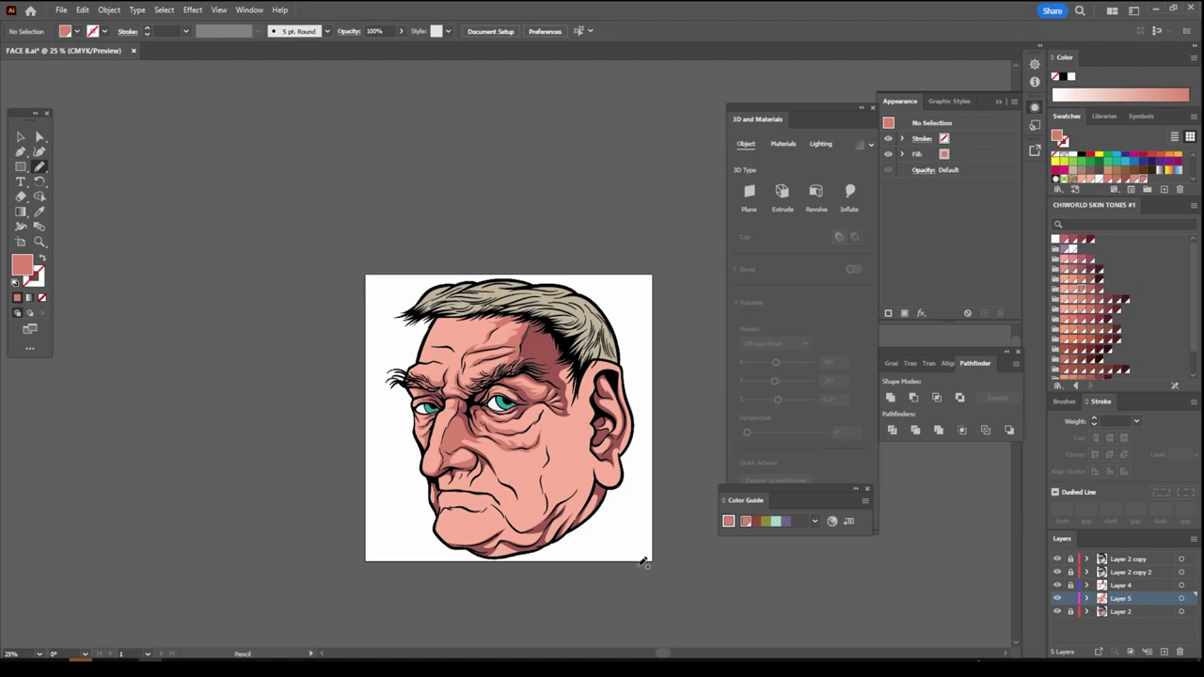
At 150% zoom, draw a closed shadow along the top edge of the left brow
{"action": "key", "text": "ctrl+plus"}
{"action": "key", "text": "ctrl+plus"}
{"action": "key", "text": "ctrl+plus"}
{"action": "key", "text": "ctrl+plus"}
{"action": "key", "text": "ctrl+plus"}
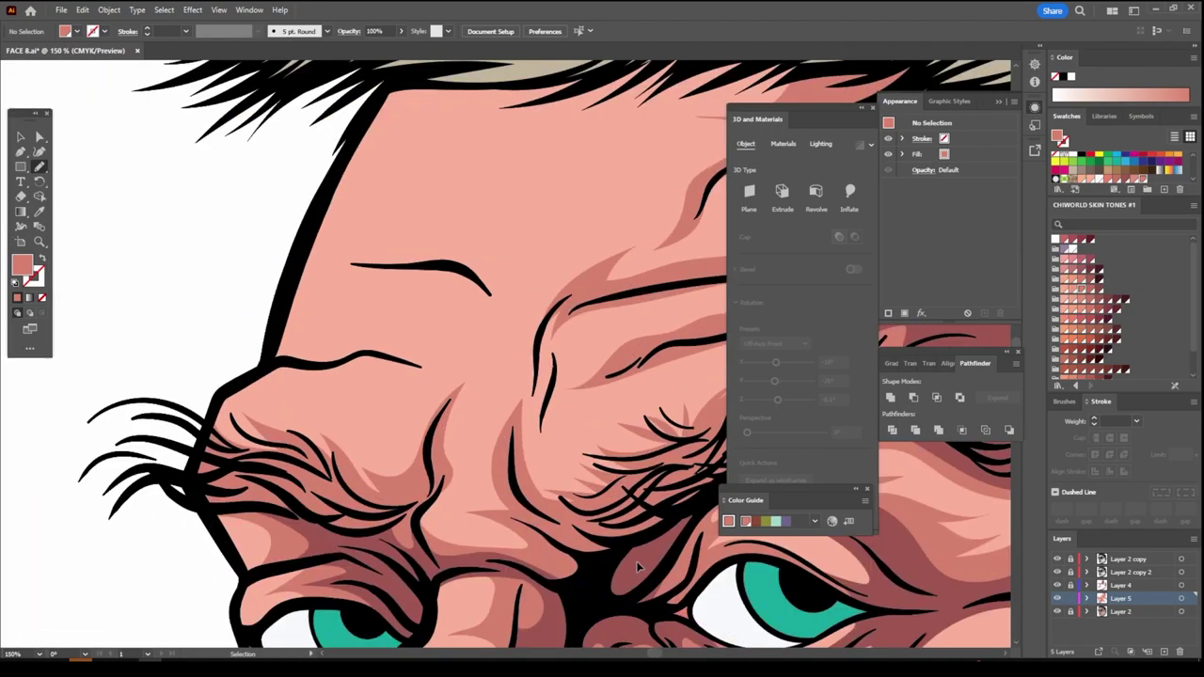
{"action": "scroll", "coordinate": [636, 561], "scroll_direction": "up", "scroll_amount": 2}
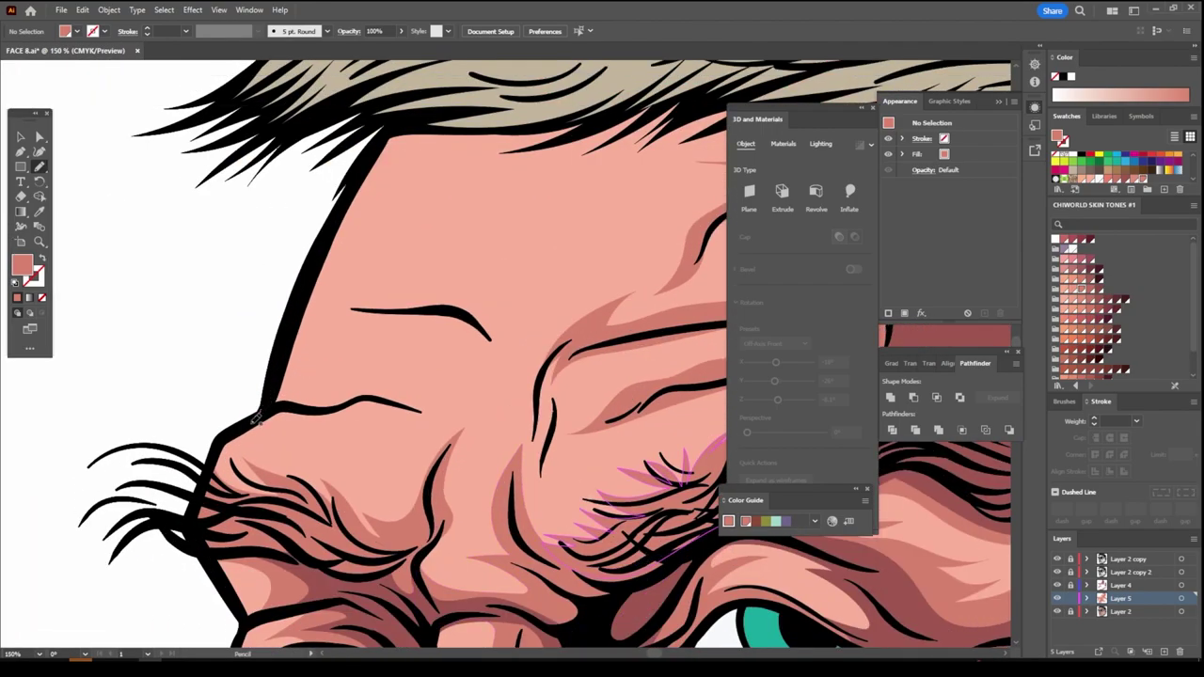
{"action": "mouse_move", "coordinate": [255, 419]}
{"action": "left_mouse_down"}
{"action": "mouse_move", "coordinate": [421, 415]}
{"action": "mouse_move", "coordinate": [366, 375]}
{"action": "left_mouse_up"}
{"action": "mouse_move", "coordinate": [353, 318]}
{"action": "left_mouse_down"}
{"action": "mouse_move", "coordinate": [436, 310]}
{"action": "mouse_move", "coordinate": [488, 331]}
{"action": "mouse_move", "coordinate": [499, 363]}
{"action": "mouse_move", "coordinate": [515, 305]}
{"action": "mouse_move", "coordinate": [489, 285]}
{"action": "mouse_move", "coordinate": [378, 275]}
{"action": "mouse_move", "coordinate": [388, 233]}
{"action": "mouse_move", "coordinate": [438, 209]}
{"action": "mouse_move", "coordinate": [506, 205]}
{"action": "mouse_move", "coordinate": [424, 192]}
{"action": "mouse_move", "coordinate": [475, 111]}
{"action": "mouse_move", "coordinate": [418, 111]}
{"action": "mouse_move", "coordinate": [365, 188]}
{"action": "mouse_move", "coordinate": [315, 278]}
{"action": "mouse_move", "coordinate": [293, 376]}
{"action": "left_mouse_up"}
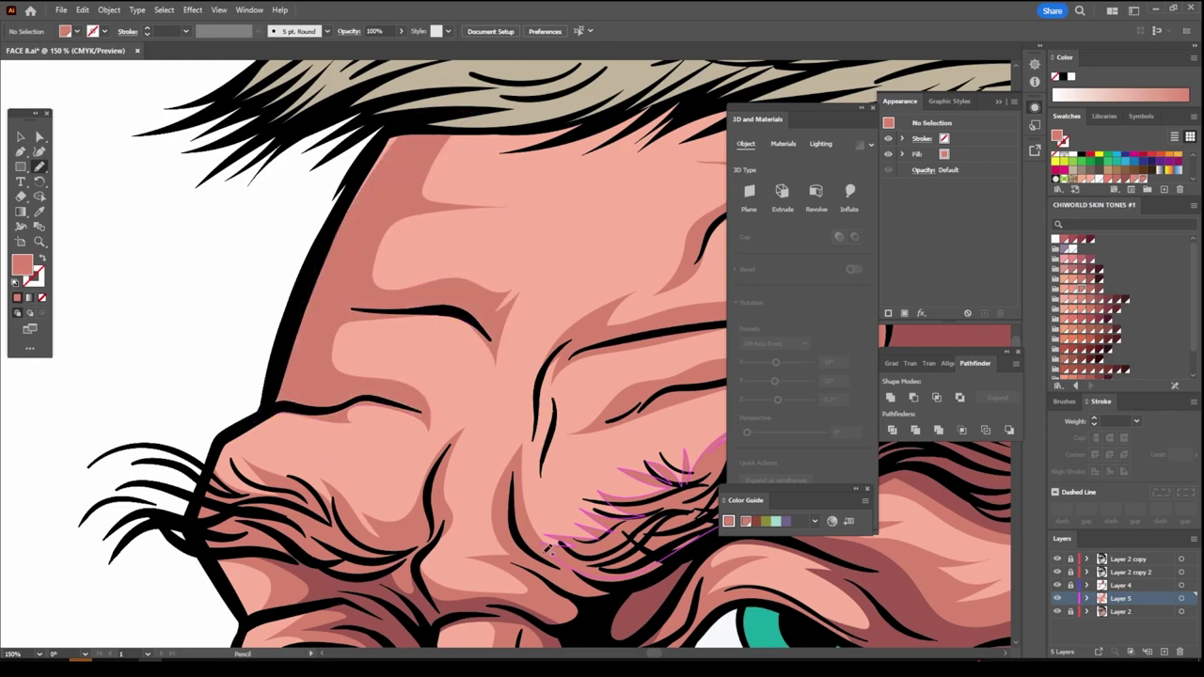
{"action": "key", "text": "ctrl+minus"}
{"action": "key", "text": "ctrl+minus"}
{"action": "key", "text": "ctrl+minus"}
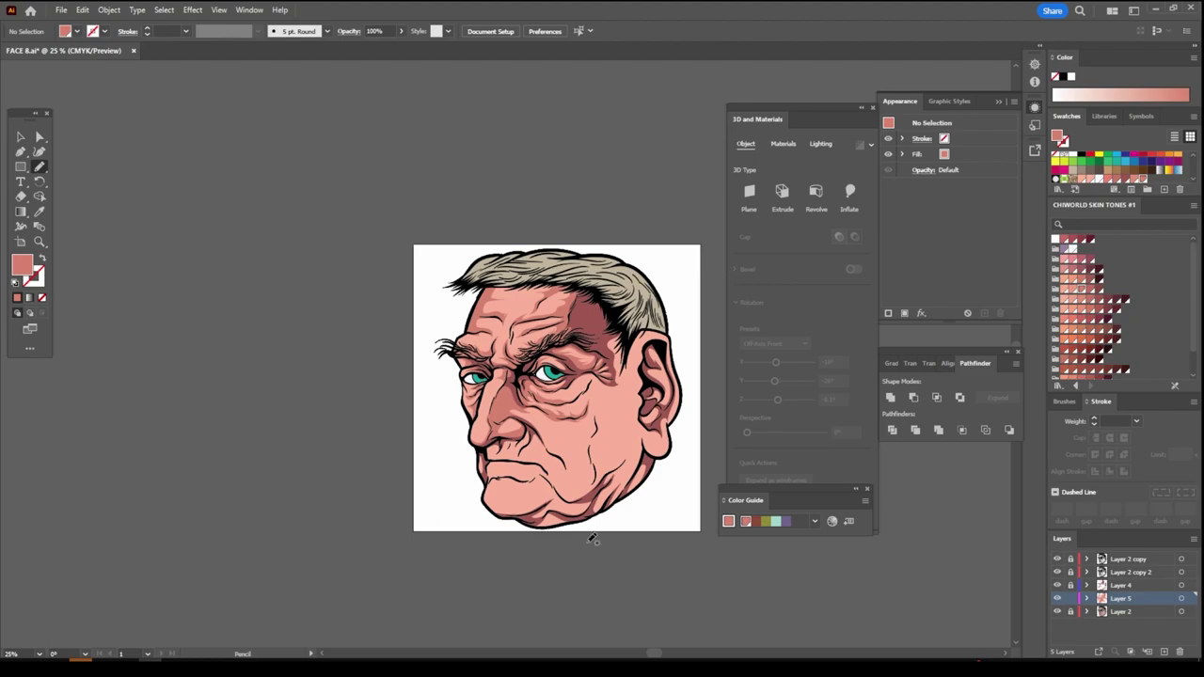
Draw a Pencil shadow shape running from beside the nose down the cheek crease
{"action": "scroll", "coordinate": [585, 533], "scroll_direction": "up", "scroll_amount": 2}
{"action": "scroll", "coordinate": [560, 518], "scroll_direction": "up", "scroll_amount": 1}
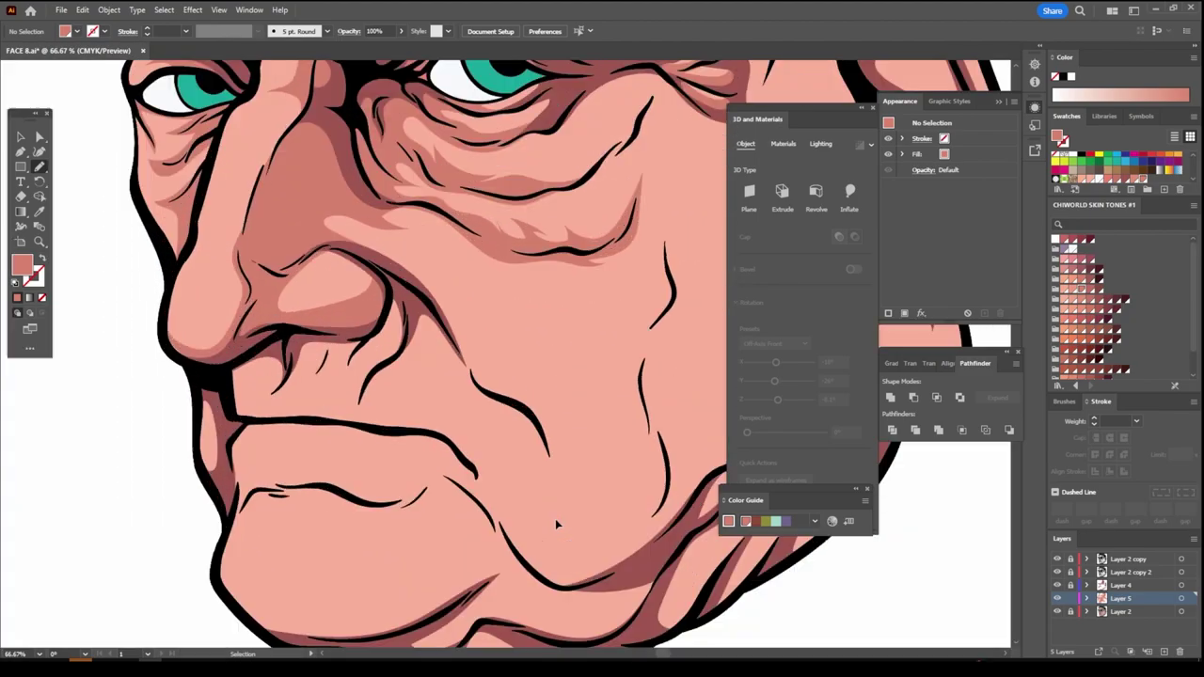
{"action": "scroll", "coordinate": [561, 518], "scroll_direction": "up", "scroll_amount": 1}
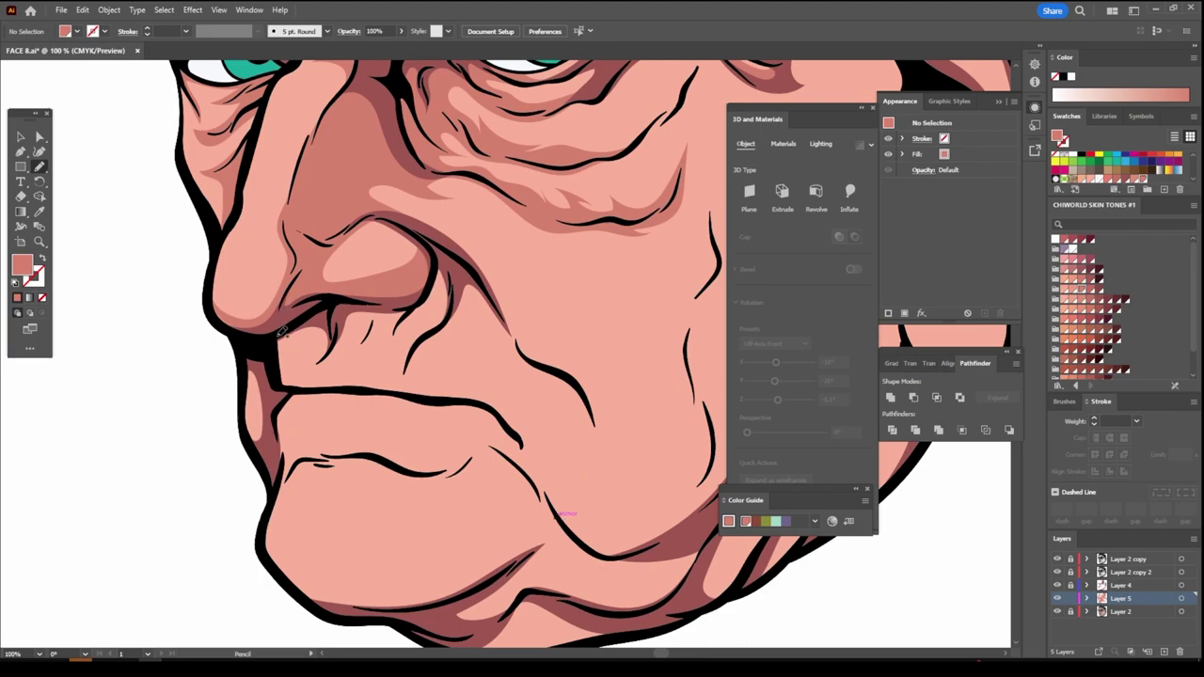
{"action": "left_click_drag", "start_coordinate": [265, 352], "coordinate": [292, 340]}
{"action": "left_click_drag", "start_coordinate": [383, 381], "coordinate": [395, 393]}
{"action": "left_click_drag", "start_coordinate": [529, 369], "coordinate": [605, 466]}
{"action": "mouse_move", "coordinate": [518, 305]}
{"action": "left_mouse_down"}
{"action": "mouse_move", "coordinate": [487, 267]}
{"action": "mouse_move", "coordinate": [370, 205]}
{"action": "left_mouse_up"}
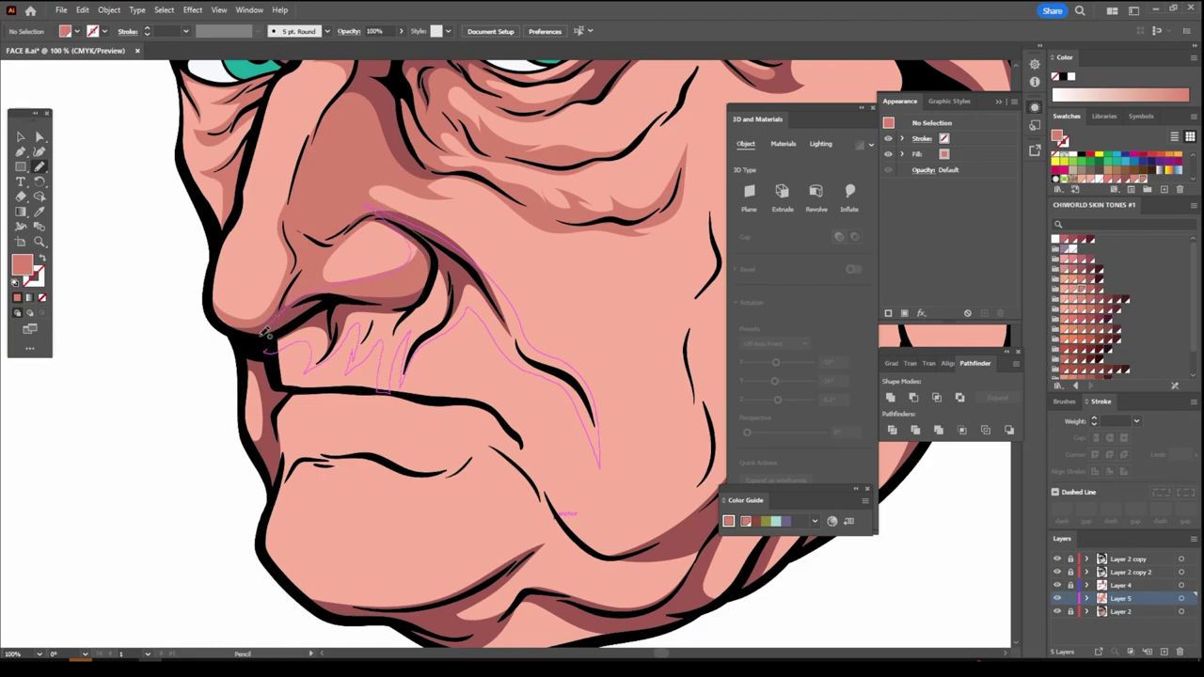
{"action": "left_click_drag", "start_coordinate": [323, 287], "coordinate": [268, 348]}
Add a shadow shape tracing along the lip edge
{"action": "key", "text": "ctrl+minus"}
{"action": "key", "text": "ctrl+minus"}
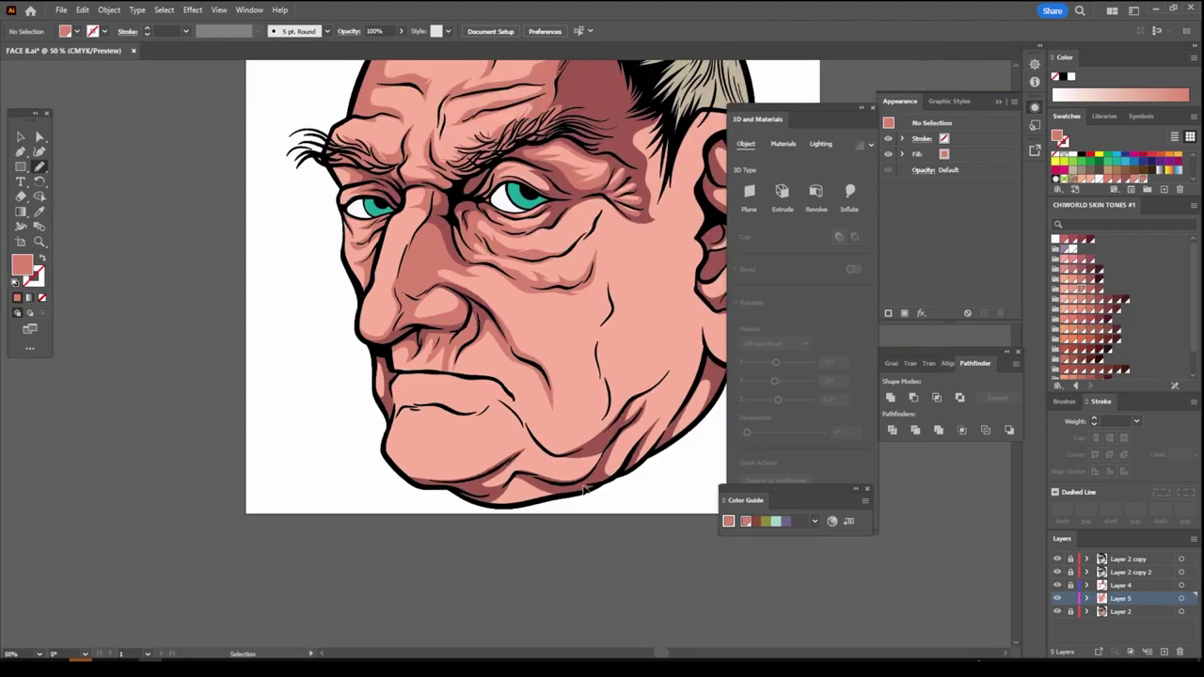
{"action": "key", "text": "ctrl+minus"}
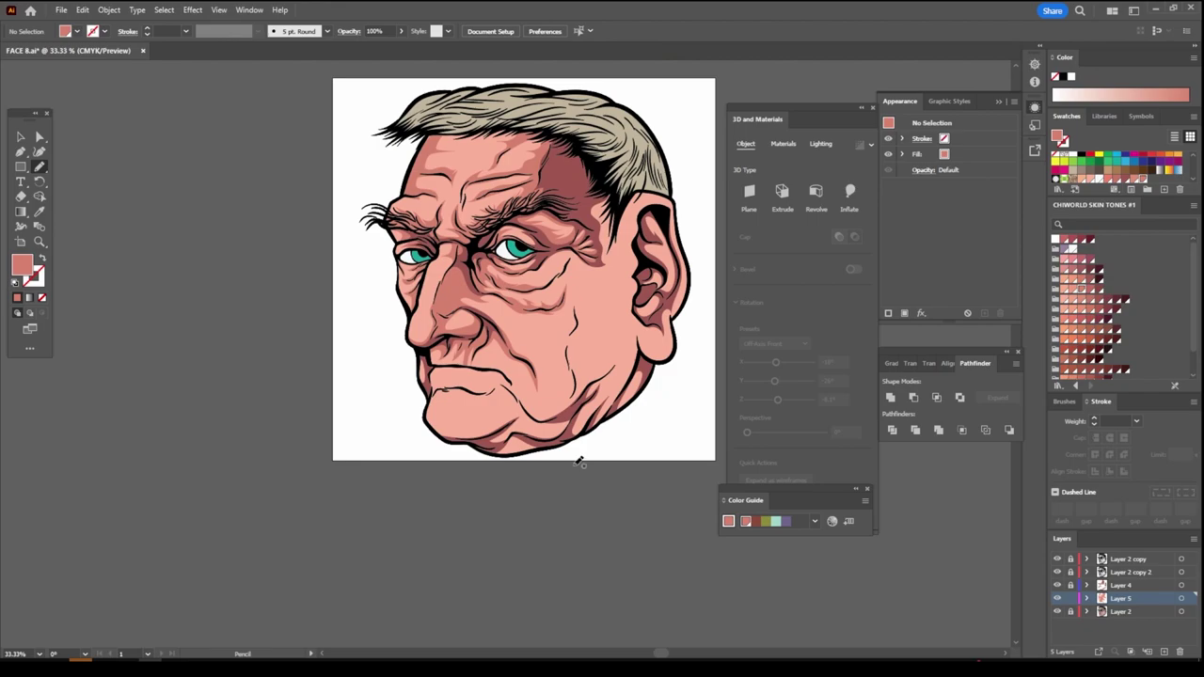
{"action": "key", "text": "ctrl+plus"}
{"action": "key", "text": "ctrl+plus"}
{"action": "key", "text": "ctrl+plus"}
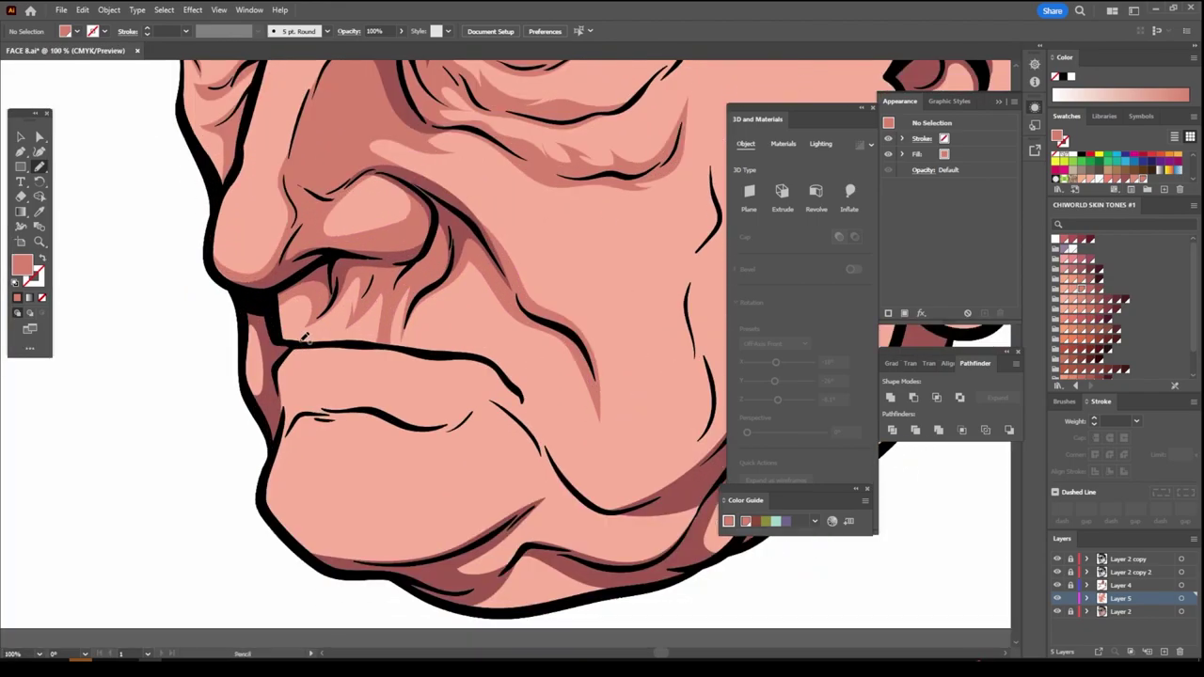
{"action": "left_click_drag", "start_coordinate": [289, 369], "coordinate": [258, 395]}
{"action": "left_click_drag", "start_coordinate": [258, 395], "coordinate": [262, 327]}
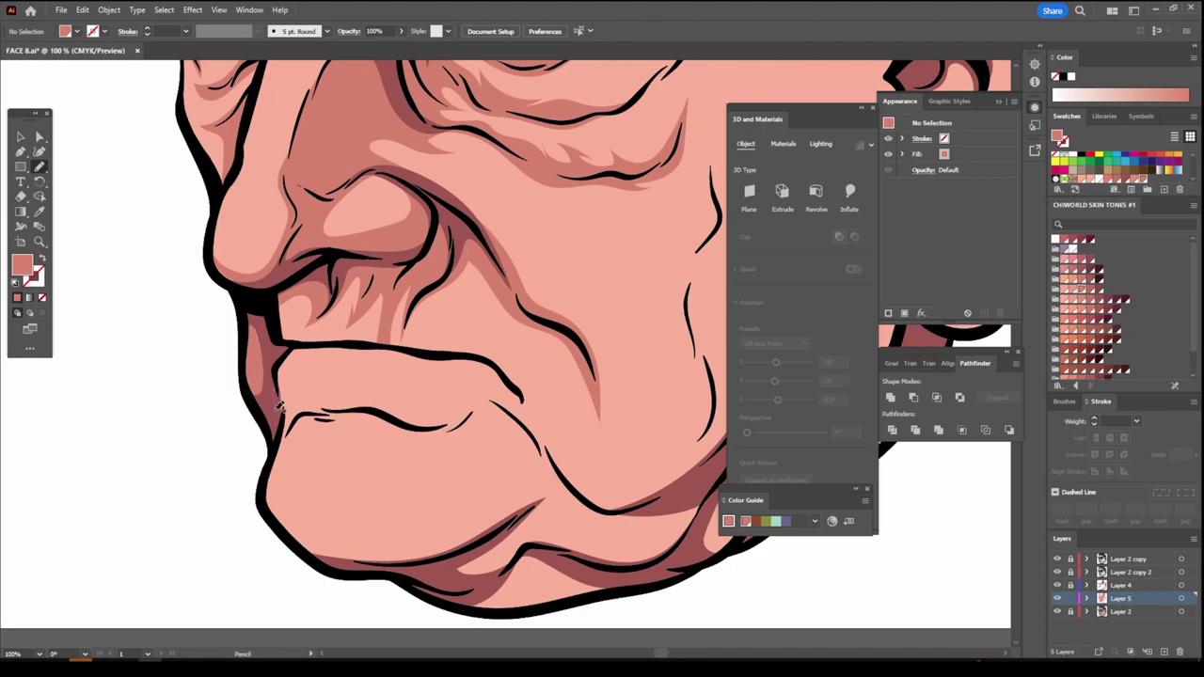
Shade along the chin edge, up across the upper lip and near the lip corner
{"action": "mouse_move", "coordinate": [280, 406]}
{"action": "left_mouse_down"}
{"action": "mouse_move", "coordinate": [322, 561]}
{"action": "mouse_move", "coordinate": [445, 538]}
{"action": "mouse_move", "coordinate": [305, 526]}
{"action": "left_mouse_up"}
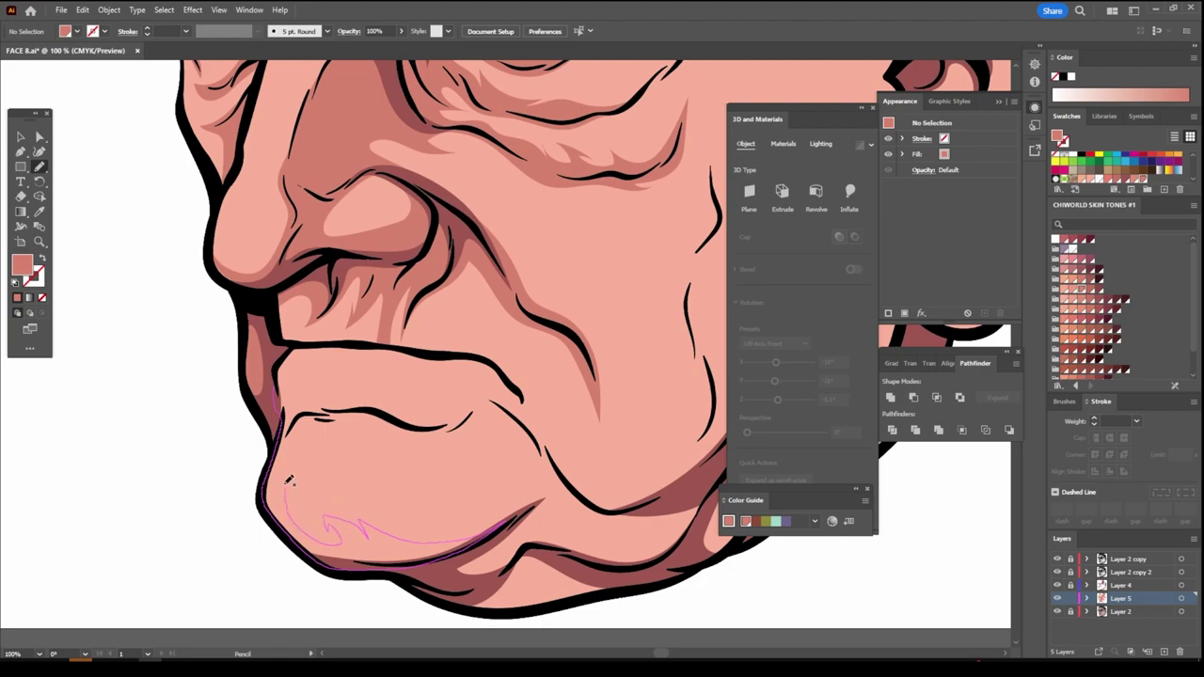
{"action": "mouse_move", "coordinate": [296, 450]}
{"action": "left_mouse_down"}
{"action": "mouse_move", "coordinate": [307, 421]}
{"action": "mouse_move", "coordinate": [457, 431]}
{"action": "mouse_move", "coordinate": [367, 393]}
{"action": "mouse_move", "coordinate": [402, 386]}
{"action": "mouse_move", "coordinate": [352, 386]}
{"action": "left_mouse_up"}
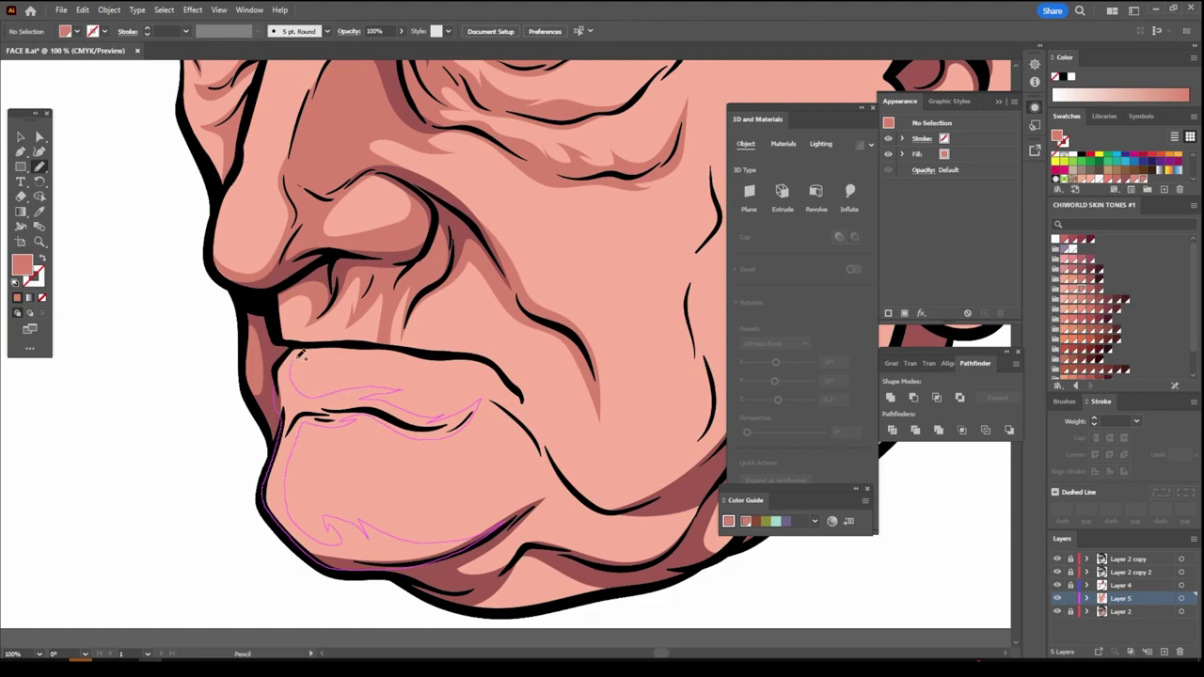
{"action": "mouse_move", "coordinate": [301, 354]}
{"action": "left_mouse_down"}
{"action": "mouse_move", "coordinate": [422, 362]}
{"action": "mouse_move", "coordinate": [443, 415]}
{"action": "left_mouse_up"}
{"action": "mouse_move", "coordinate": [469, 360]}
{"action": "left_mouse_down"}
{"action": "mouse_move", "coordinate": [508, 387]}
{"action": "mouse_move", "coordinate": [488, 387]}
{"action": "mouse_move", "coordinate": [541, 473]}
{"action": "mouse_move", "coordinate": [594, 506]}
{"action": "mouse_move", "coordinate": [654, 491]}
{"action": "mouse_move", "coordinate": [622, 491]}
{"action": "mouse_move", "coordinate": [482, 345]}
{"action": "mouse_move", "coordinate": [278, 334]}
{"action": "mouse_move", "coordinate": [282, 406]}
{"action": "left_mouse_up"}
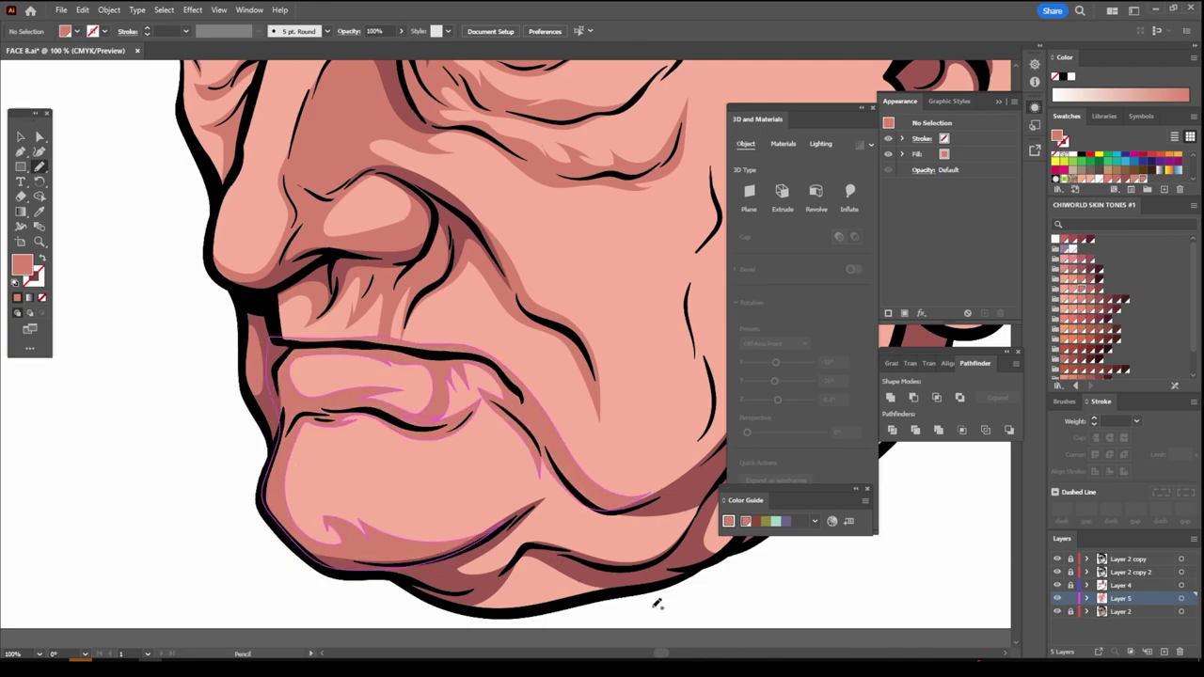
{"action": "key", "text": "ctrl+minus"}
{"action": "key", "text": "ctrl+minus"}
{"action": "key", "text": "ctrl+minus"}
Draw Pencil shadows curving along the crease above the chin and the bottom chin outline
{"action": "key", "text": "ctrl+plus"}
{"action": "key", "text": "ctrl+plus"}
{"action": "key", "text": "ctrl+plus"}
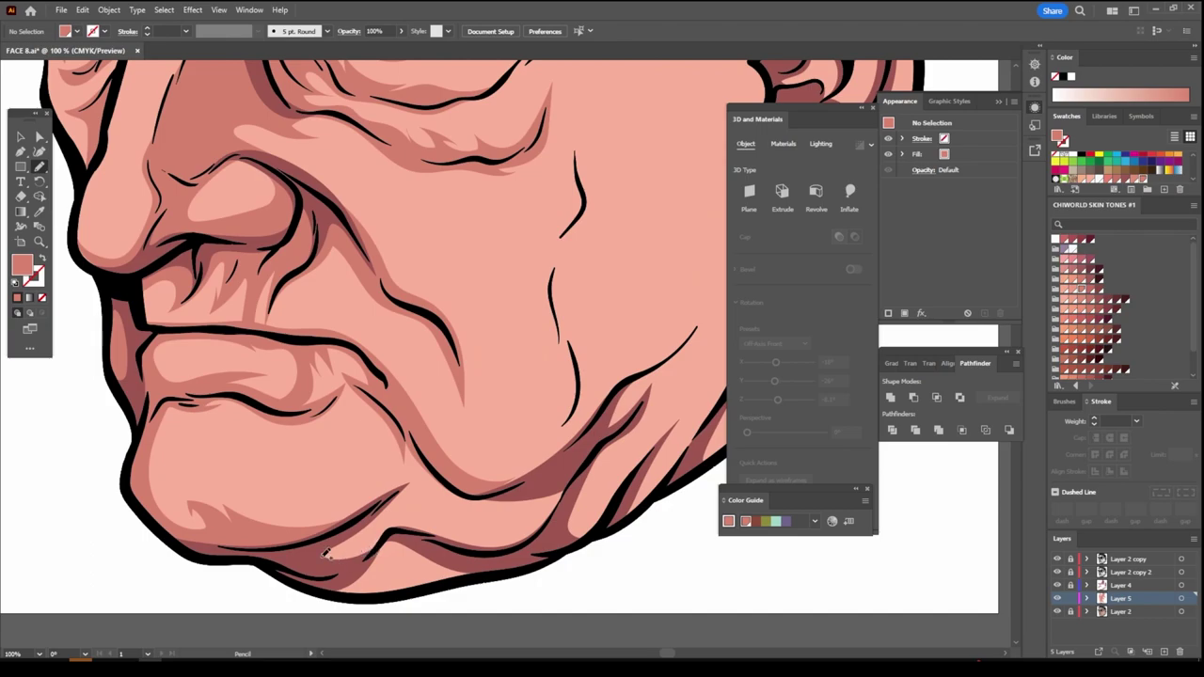
{"action": "left_click_drag", "start_coordinate": [312, 551], "coordinate": [342, 549]}
{"action": "mouse_move", "coordinate": [456, 536]}
{"action": "left_mouse_down"}
{"action": "mouse_move", "coordinate": [426, 447]}
{"action": "mouse_move", "coordinate": [311, 537]}
{"action": "left_mouse_up"}
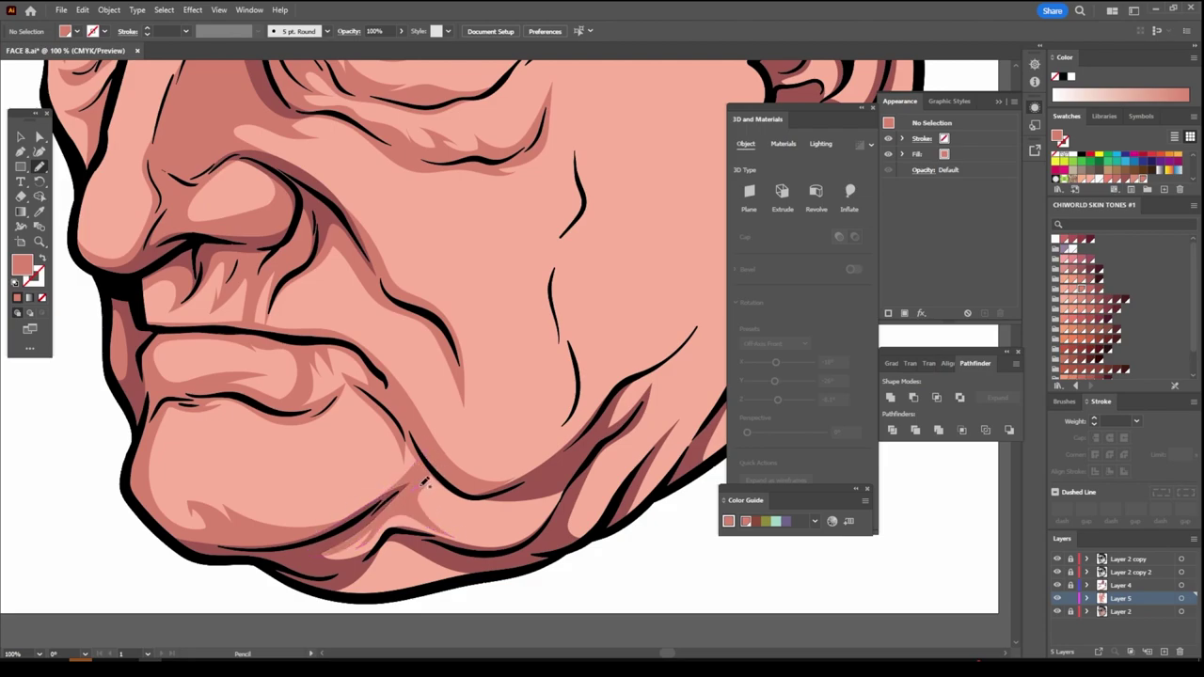
{"action": "left_click_drag", "start_coordinate": [442, 493], "coordinate": [509, 529]}
{"action": "left_click_drag", "start_coordinate": [524, 527], "coordinate": [424, 455]}
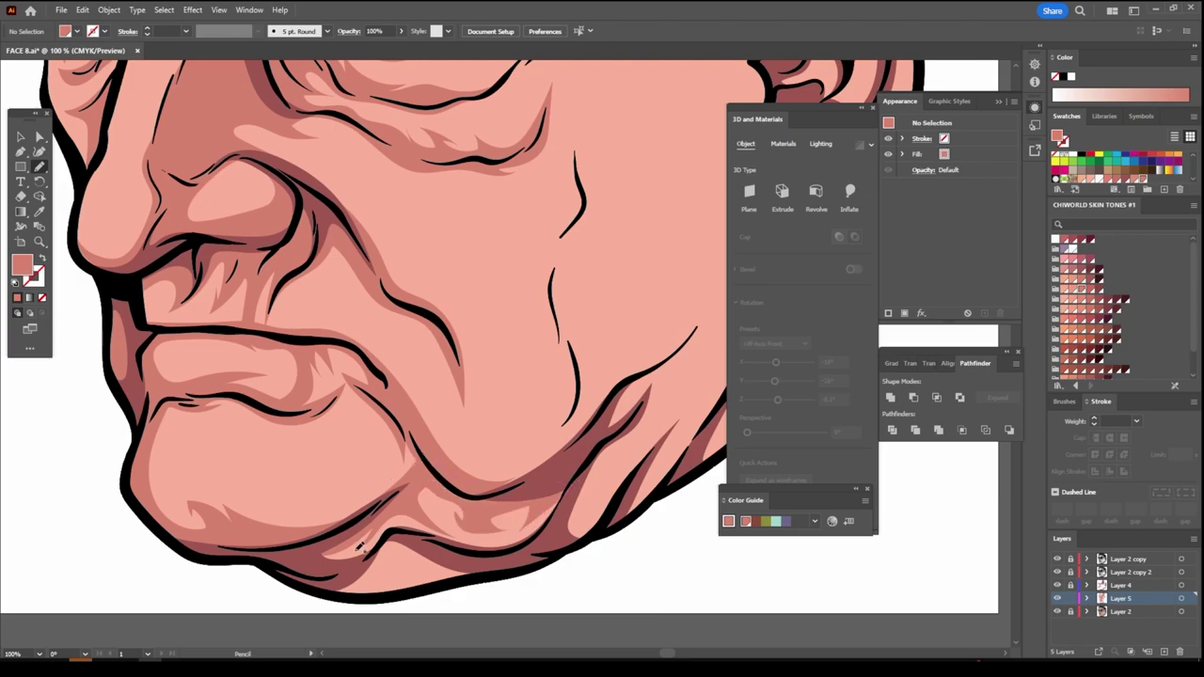
{"action": "mouse_move", "coordinate": [333, 591]}
{"action": "left_mouse_down"}
{"action": "mouse_move", "coordinate": [402, 585]}
{"action": "mouse_move", "coordinate": [323, 571]}
{"action": "left_mouse_up"}
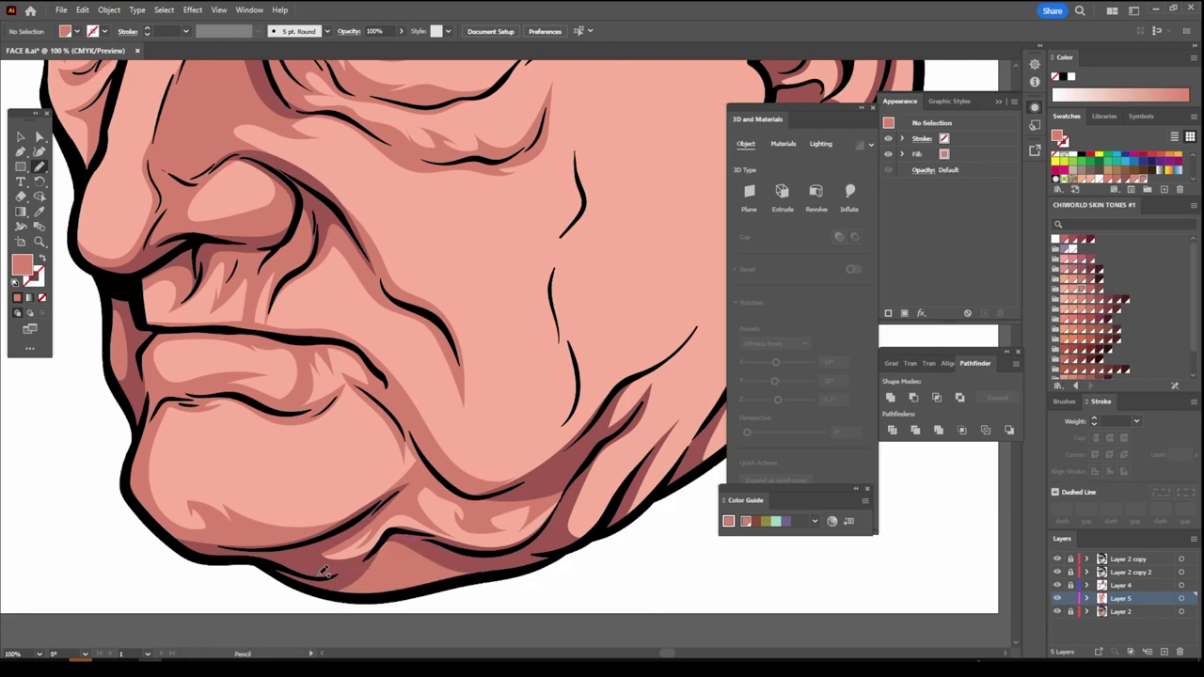
{"action": "key", "text": "ctrl+minus"}
{"action": "key", "text": "ctrl+minus"}
{"action": "key", "text": "ctrl+minus"}
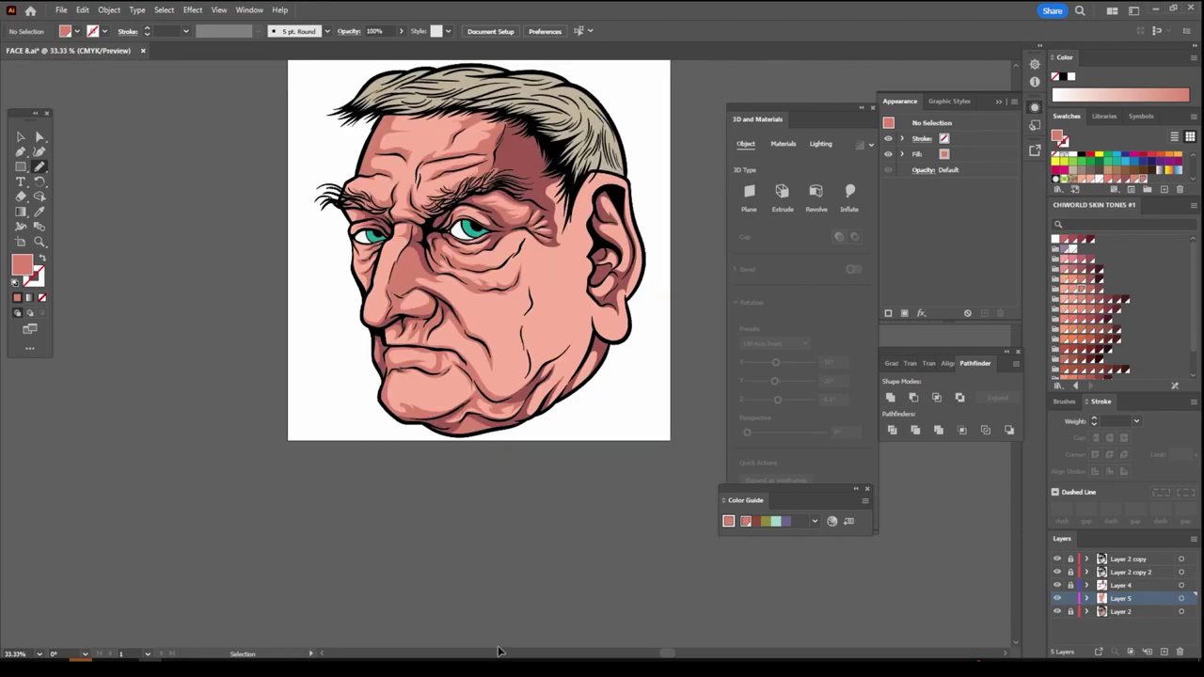
Draw a shadow shape on the lower cheek along the cheek crease
{"action": "scroll", "coordinate": [498, 651], "scroll_direction": "up", "scroll_amount": 2}
{"action": "key", "text": "ctrl+plus"}
{"action": "key", "text": "ctrl+plus"}
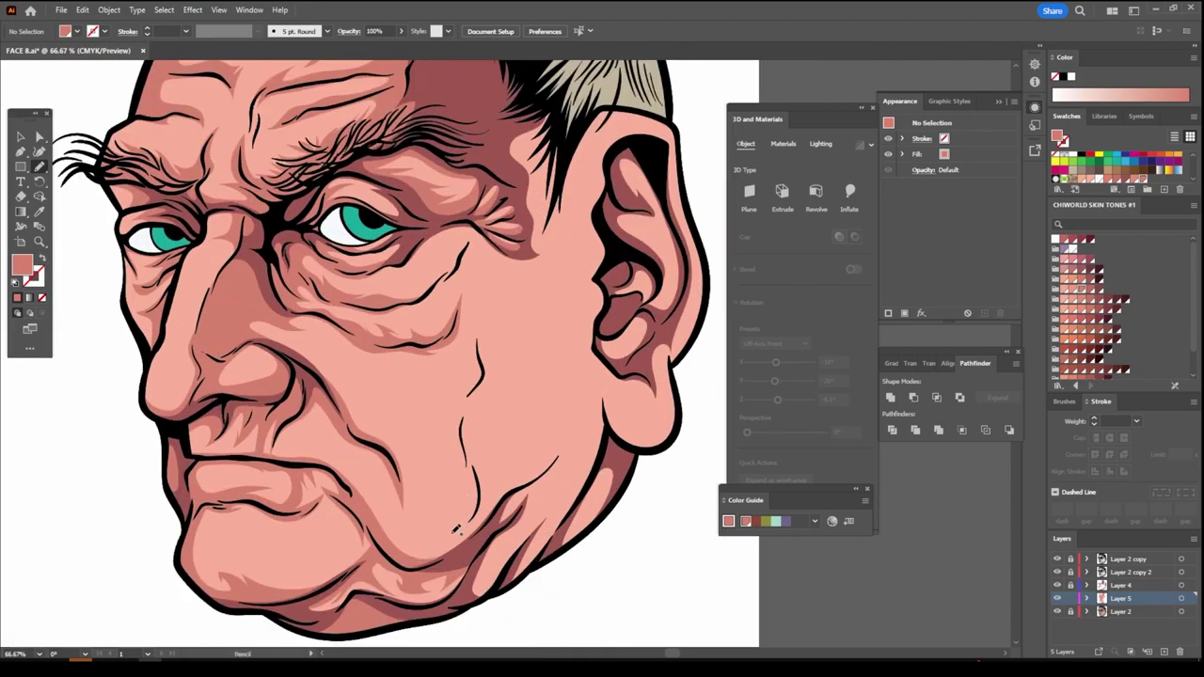
{"action": "mouse_move", "coordinate": [459, 522]}
{"action": "left_mouse_down"}
{"action": "mouse_move", "coordinate": [473, 480]}
{"action": "mouse_move", "coordinate": [393, 399]}
{"action": "mouse_move", "coordinate": [461, 425]}
{"action": "mouse_move", "coordinate": [460, 397]}
{"action": "left_mouse_up"}
{"action": "left_click_drag", "start_coordinate": [450, 534], "coordinate": [439, 539]}
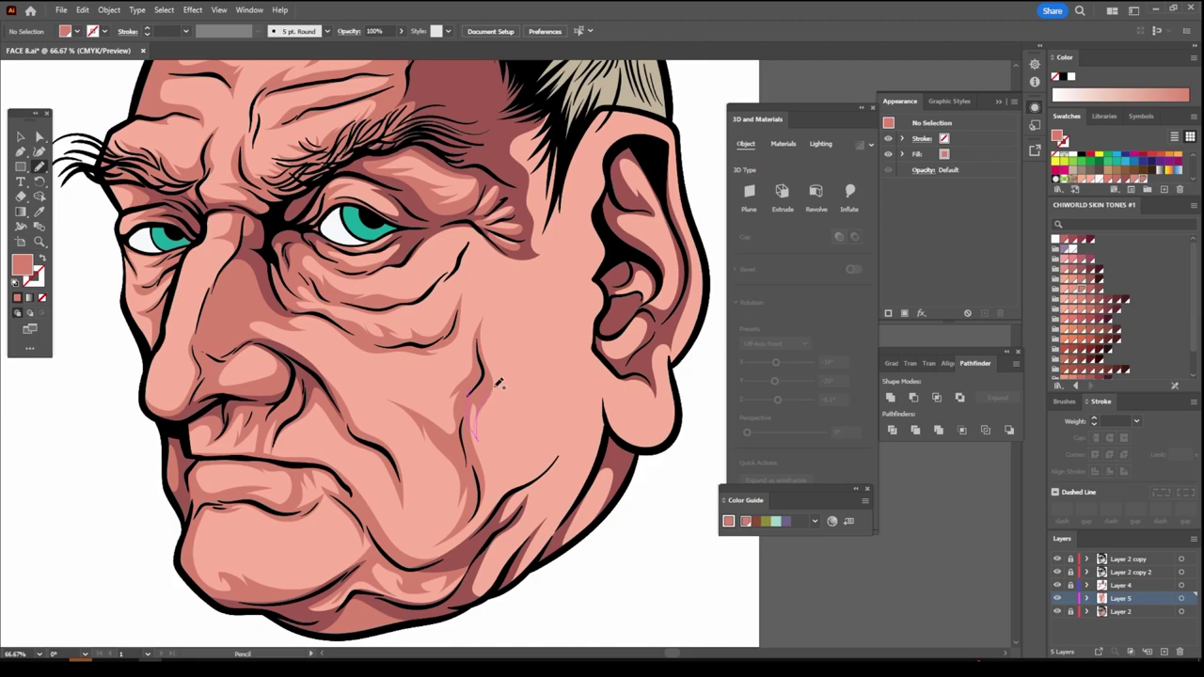
{"action": "left_click_drag", "start_coordinate": [498, 383], "coordinate": [491, 391]}
Add looping shadow strokes down along the jawline
{"action": "left_click_drag", "start_coordinate": [548, 506], "coordinate": [571, 496]}
{"action": "mouse_move", "coordinate": [554, 543]}
{"action": "left_mouse_down"}
{"action": "mouse_move", "coordinate": [622, 464]}
{"action": "mouse_move", "coordinate": [607, 448]}
{"action": "mouse_move", "coordinate": [575, 477]}
{"action": "mouse_move", "coordinate": [577, 433]}
{"action": "left_mouse_up"}
{"action": "left_click_drag", "start_coordinate": [513, 486], "coordinate": [481, 572]}
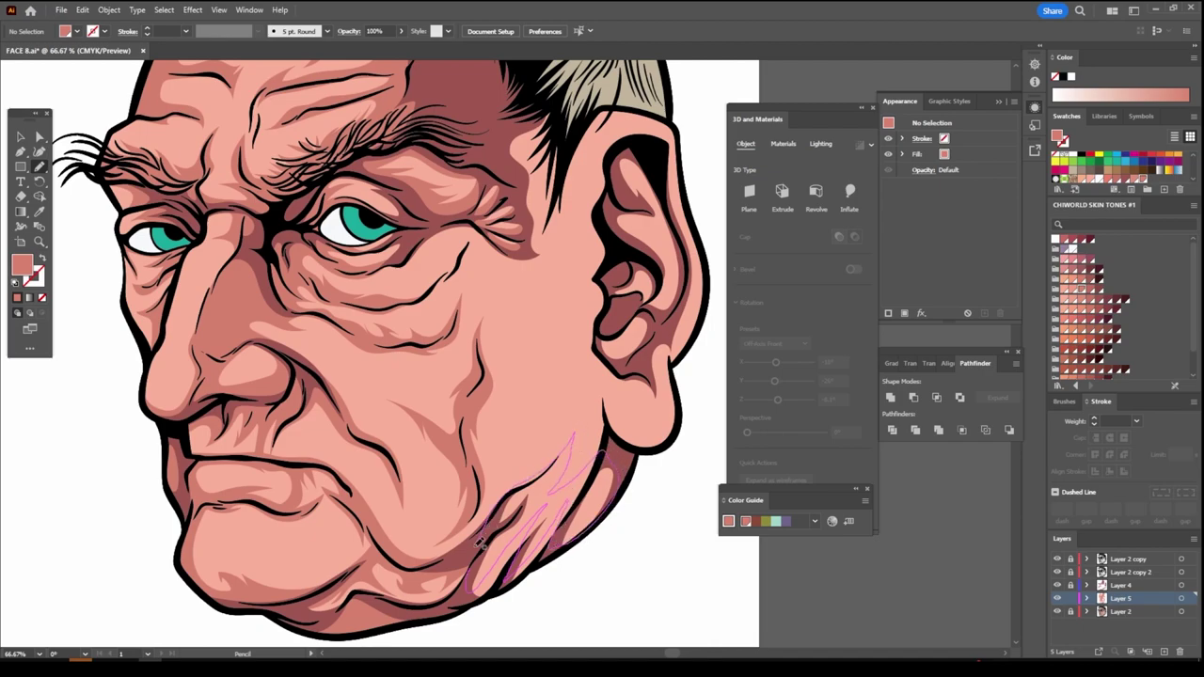
{"action": "scroll", "coordinate": [612, 616], "scroll_direction": "down", "scroll_amount": 2}
Draw one closed shadow from the chin up the cheek, past the eye, down beside the ear
{"action": "scroll", "coordinate": [626, 611], "scroll_direction": "down", "scroll_amount": 2}
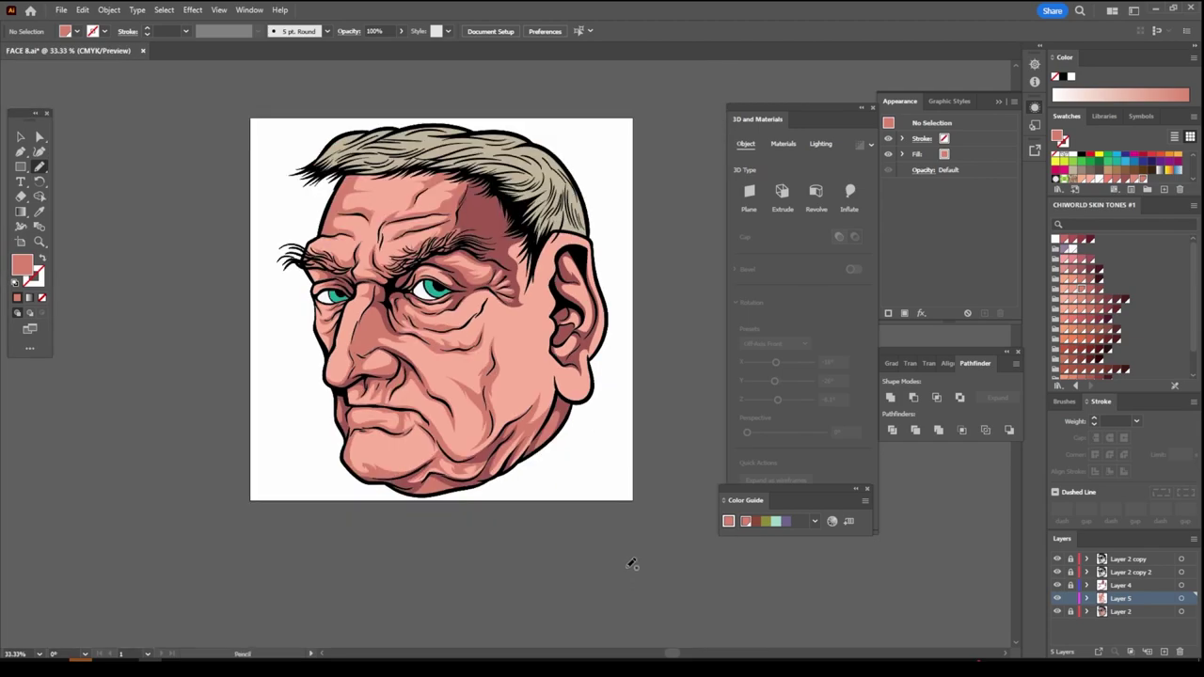
{"action": "scroll", "coordinate": [629, 564], "scroll_direction": "up", "scroll_amount": 2}
{"action": "scroll", "coordinate": [626, 570], "scroll_direction": "up", "scroll_amount": 2}
{"action": "scroll", "coordinate": [631, 563], "scroll_direction": "down", "scroll_amount": 1}
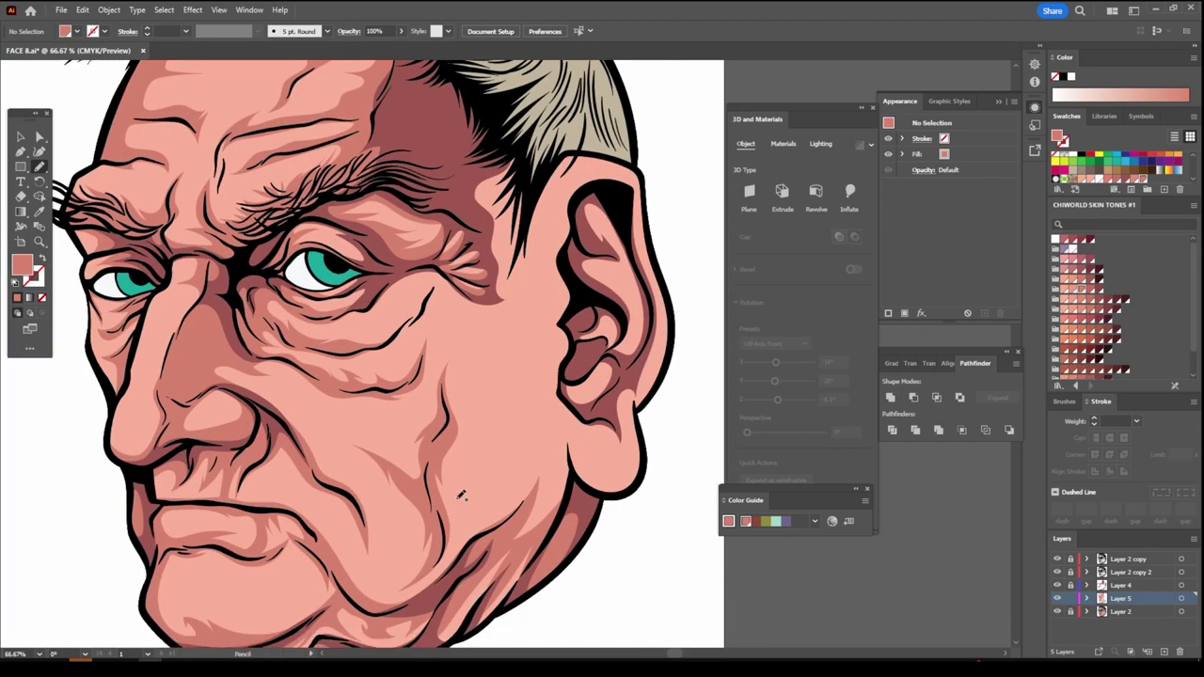
{"action": "left_click_drag", "start_coordinate": [444, 575], "coordinate": [460, 543]}
{"action": "left_click_drag", "start_coordinate": [436, 464], "coordinate": [442, 386]}
{"action": "mouse_move", "coordinate": [422, 290]}
{"action": "left_mouse_down"}
{"action": "mouse_move", "coordinate": [390, 280]}
{"action": "mouse_move", "coordinate": [453, 271]}
{"action": "mouse_move", "coordinate": [497, 292]}
{"action": "left_mouse_up"}
{"action": "mouse_move", "coordinate": [490, 242]}
{"action": "left_mouse_down"}
{"action": "mouse_move", "coordinate": [470, 169]}
{"action": "mouse_move", "coordinate": [528, 132]}
{"action": "mouse_move", "coordinate": [540, 230]}
{"action": "left_mouse_up"}
{"action": "left_click_drag", "start_coordinate": [533, 286], "coordinate": [570, 312]}
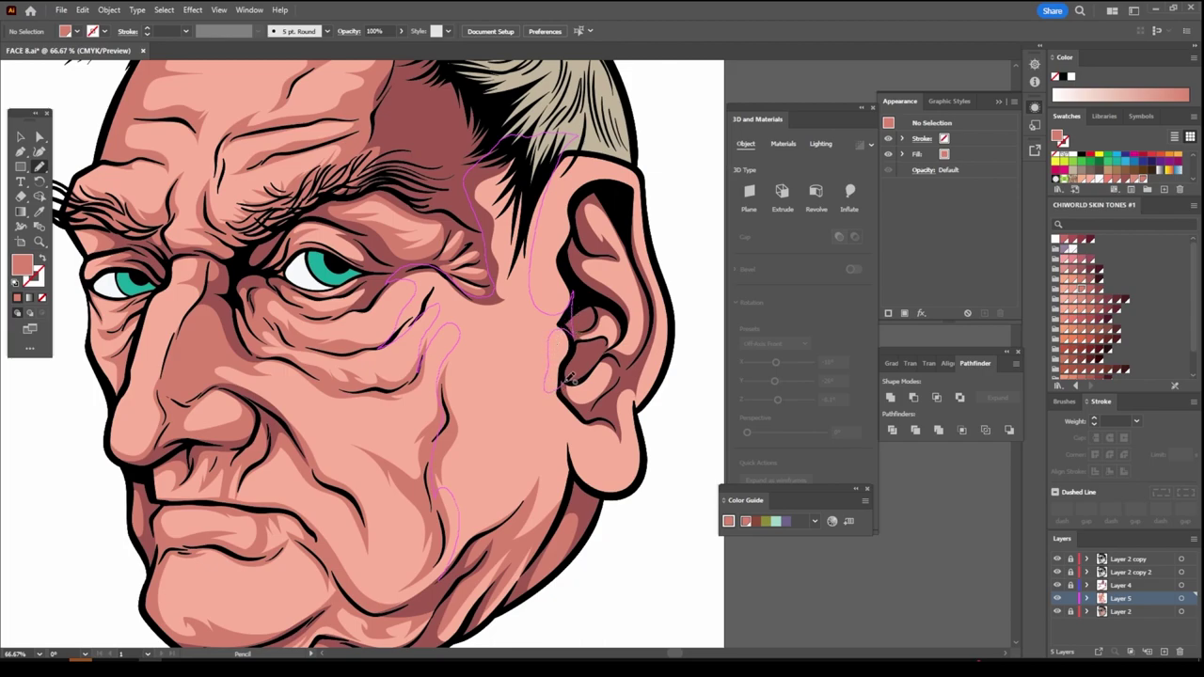
{"action": "left_click_drag", "start_coordinate": [571, 396], "coordinate": [566, 429]}
{"action": "left_click_drag", "start_coordinate": [501, 550], "coordinate": [453, 621]}
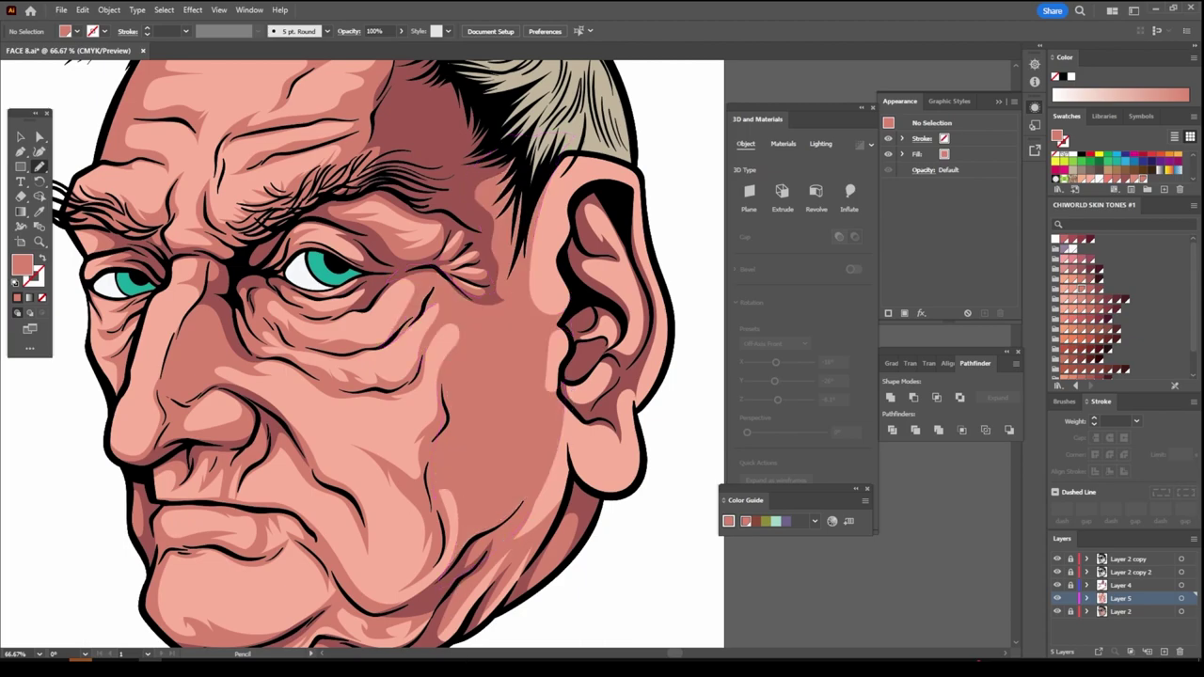
{"action": "key", "text": "ctrl+minus"}
{"action": "key", "text": "ctrl+minus"}
{"action": "key", "text": "ctrl+minus"}
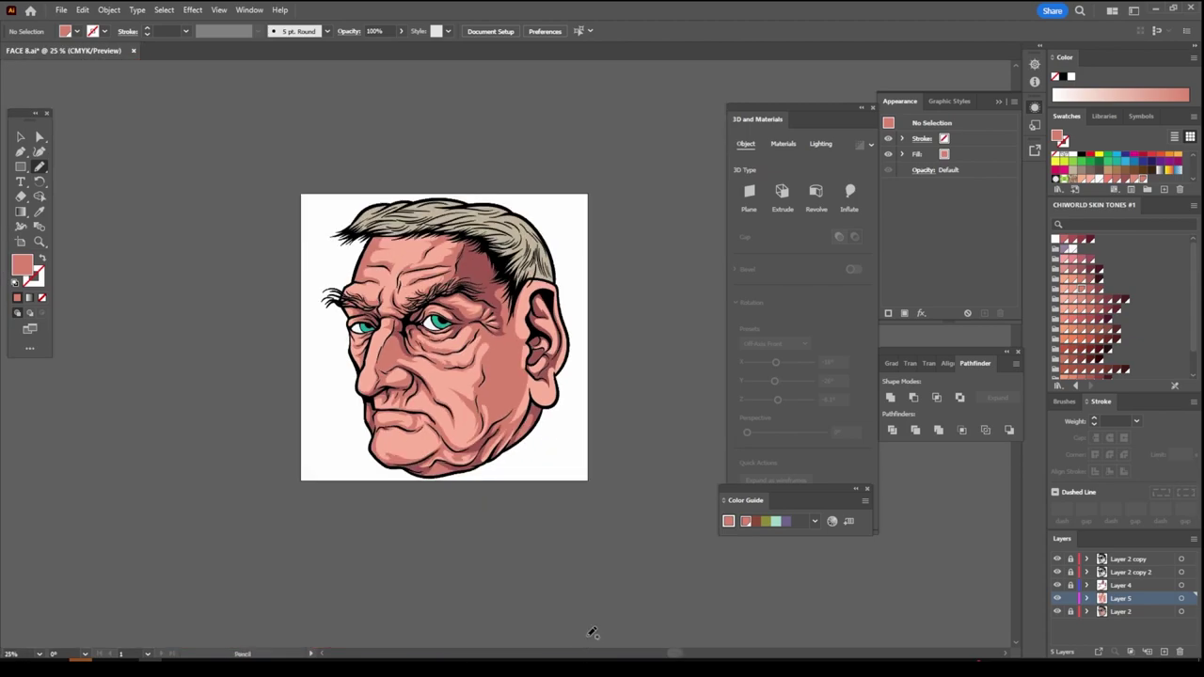
Outline shadow shapes along the earlobe and in the upper ear hollow
{"action": "scroll", "coordinate": [561, 609], "scroll_direction": "up", "scroll_amount": 1}
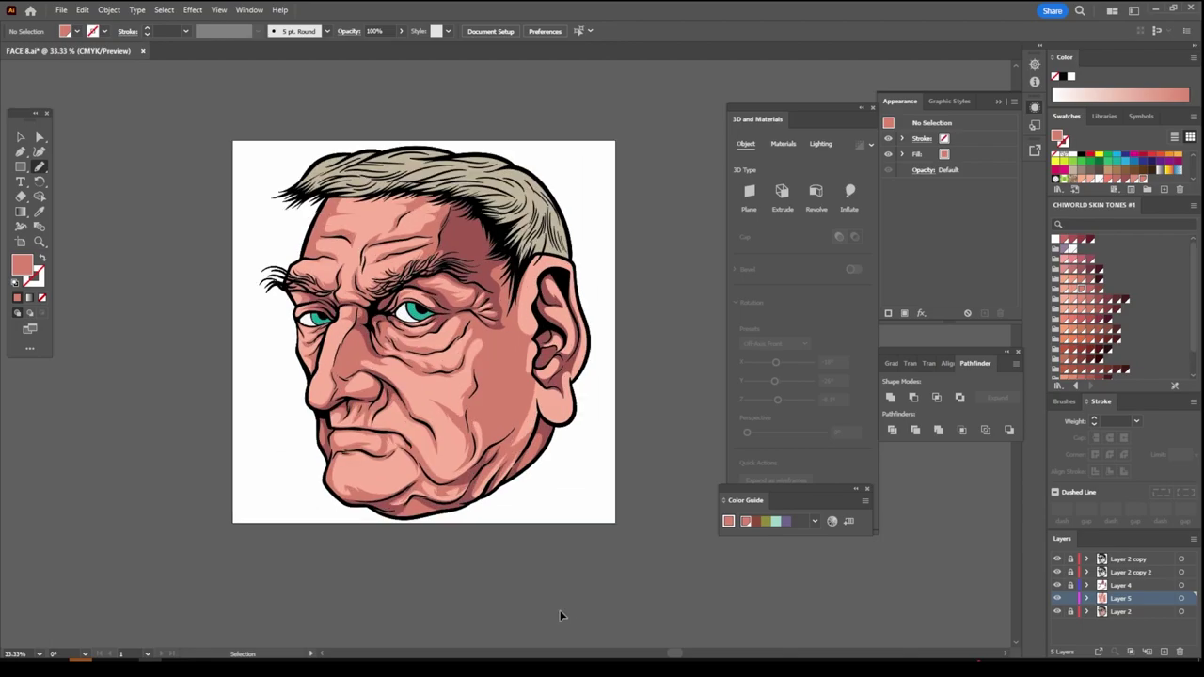
{"action": "scroll", "coordinate": [561, 609], "scroll_direction": "up", "scroll_amount": 2}
{"action": "scroll", "coordinate": [562, 609], "scroll_direction": "up", "scroll_amount": 2}
{"action": "scroll", "coordinate": [561, 610], "scroll_direction": "up", "scroll_amount": 1}
{"action": "scroll", "coordinate": [508, 527], "scroll_direction": "down", "scroll_amount": 2}
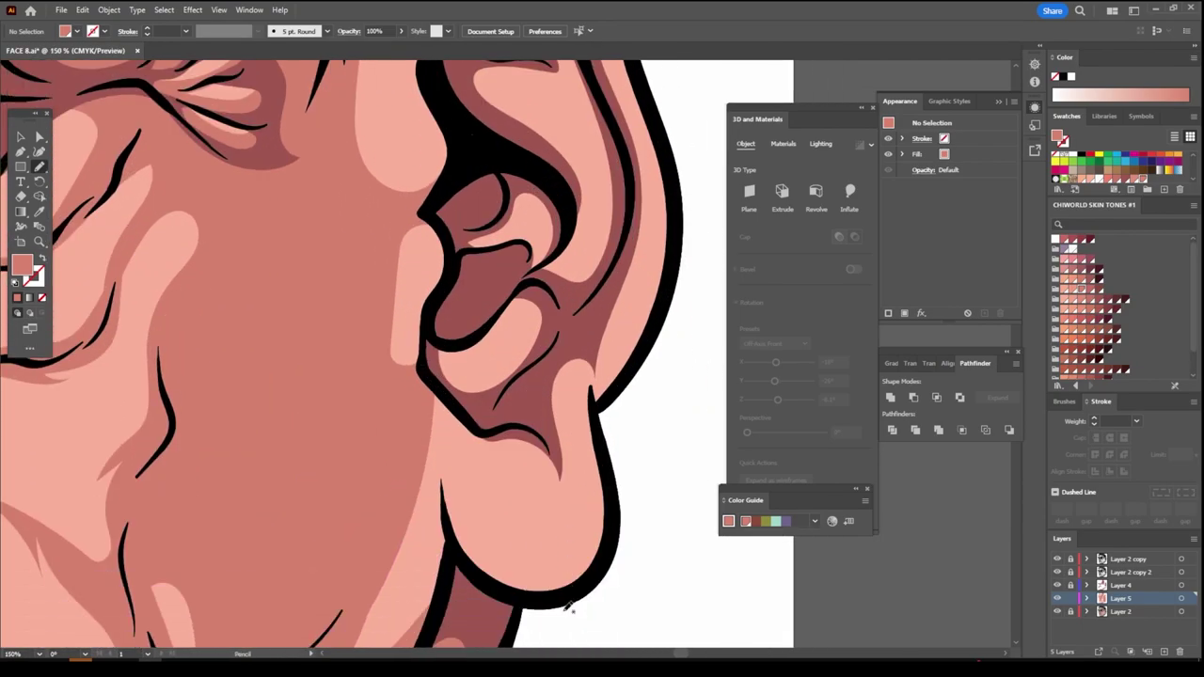
{"action": "scroll", "coordinate": [442, 423], "scroll_direction": "down", "scroll_amount": 2}
{"action": "mouse_move", "coordinate": [411, 378]}
{"action": "left_mouse_down"}
{"action": "mouse_move", "coordinate": [568, 546]}
{"action": "mouse_move", "coordinate": [481, 423]}
{"action": "mouse_move", "coordinate": [555, 498]}
{"action": "left_mouse_up"}
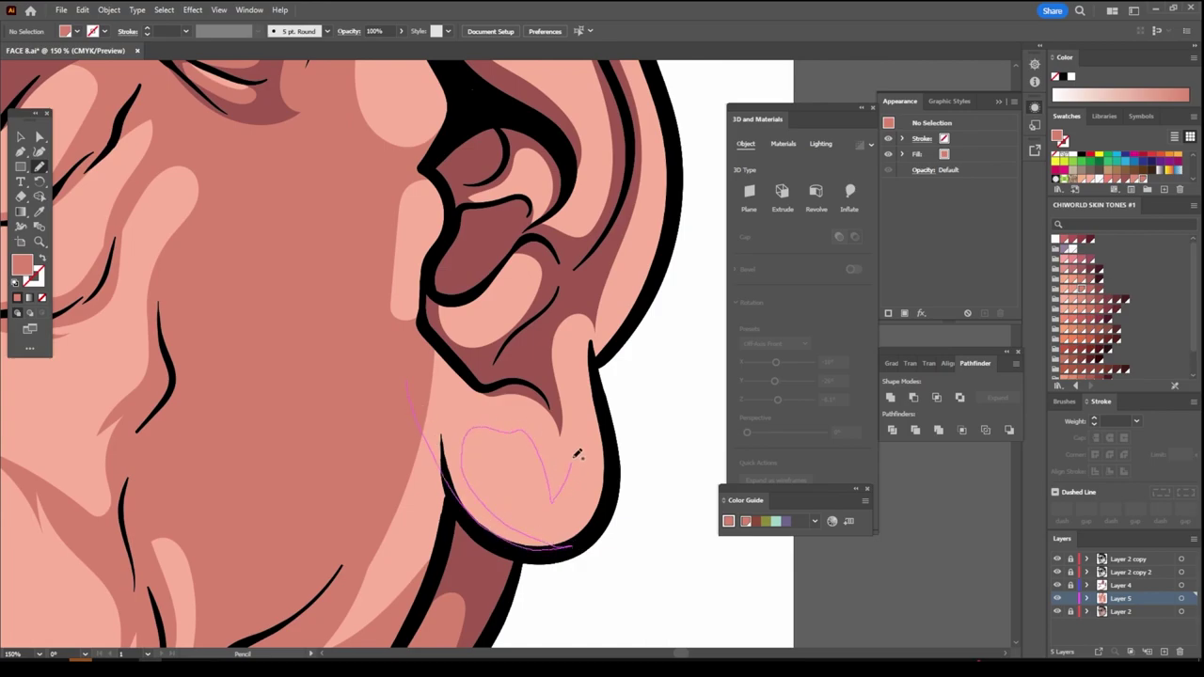
{"action": "mouse_move", "coordinate": [564, 374]}
{"action": "left_mouse_down"}
{"action": "mouse_move", "coordinate": [587, 306]}
{"action": "mouse_move", "coordinate": [509, 354]}
{"action": "left_mouse_up"}
{"action": "mouse_move", "coordinate": [553, 304]}
{"action": "left_mouse_down"}
{"action": "mouse_move", "coordinate": [527, 242]}
{"action": "mouse_move", "coordinate": [486, 256]}
{"action": "mouse_move", "coordinate": [470, 282]}
{"action": "mouse_move", "coordinate": [514, 280]}
{"action": "left_mouse_up"}
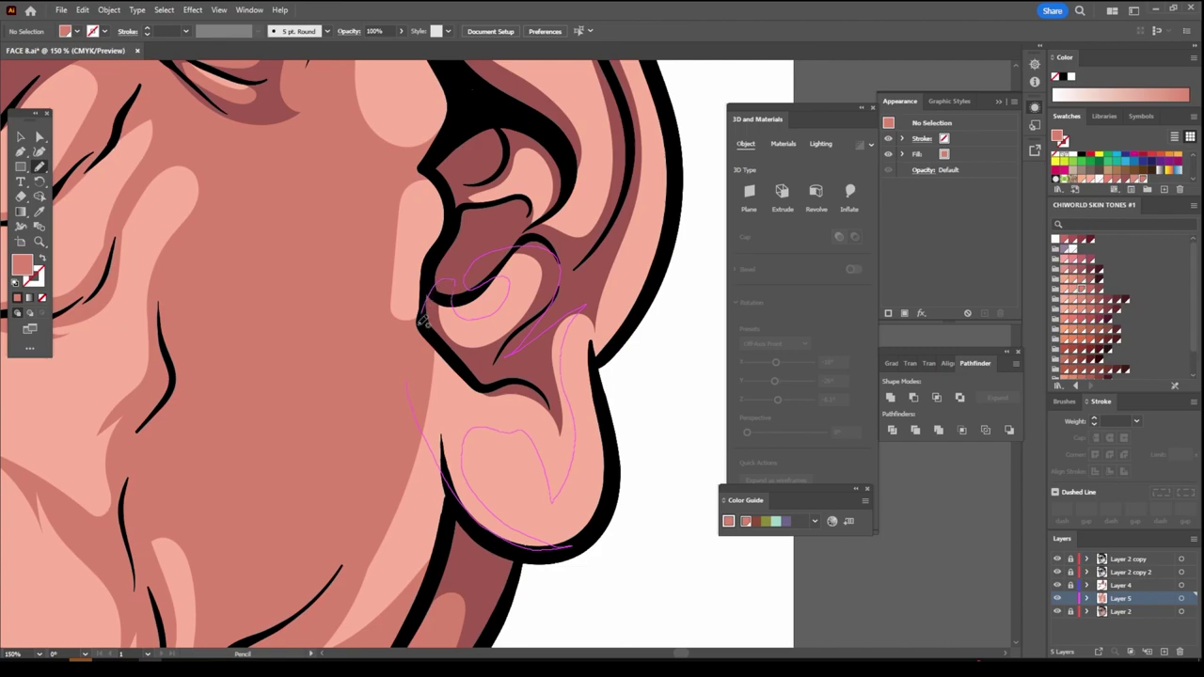
Add shadows around the lower ear and along the antihelix
{"action": "scroll", "coordinate": [396, 307], "scroll_direction": "up", "scroll_amount": 3}
{"action": "scroll", "coordinate": [396, 308], "scroll_direction": "up", "scroll_amount": 1}
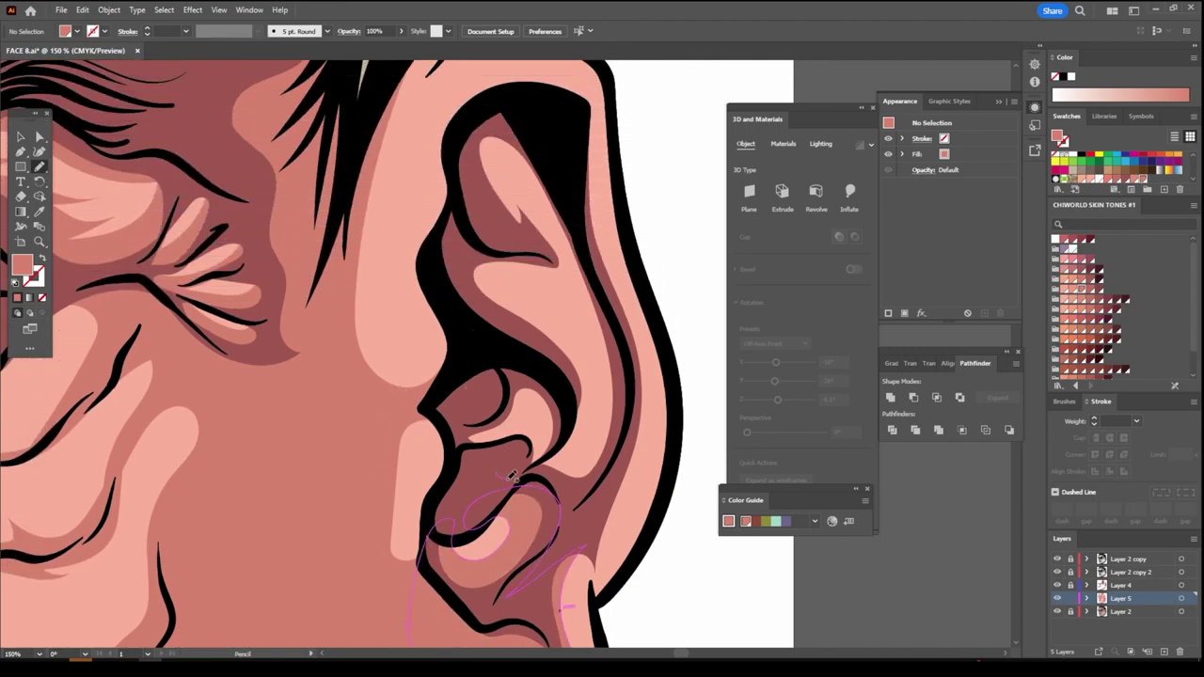
{"action": "mouse_move", "coordinate": [552, 468]}
{"action": "left_mouse_down"}
{"action": "mouse_move", "coordinate": [587, 404]}
{"action": "mouse_move", "coordinate": [516, 314]}
{"action": "mouse_move", "coordinate": [462, 402]}
{"action": "mouse_move", "coordinate": [511, 475]}
{"action": "left_mouse_up"}
{"action": "scroll", "coordinate": [499, 393], "scroll_direction": "up", "scroll_amount": 1}
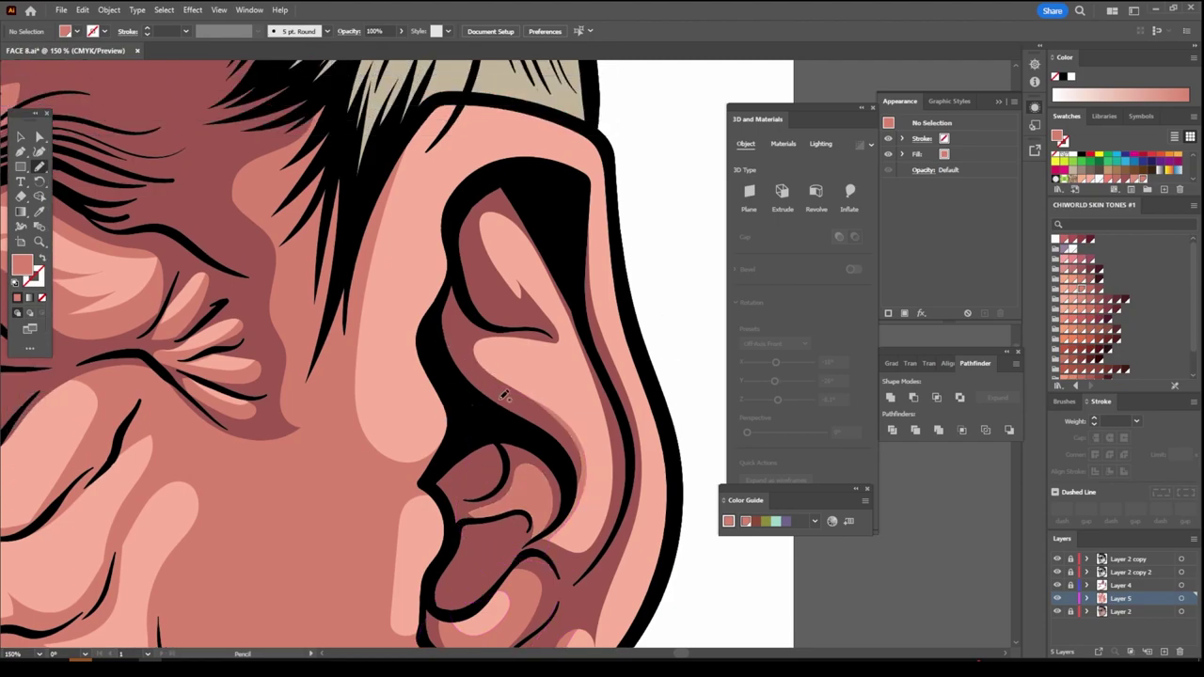
{"action": "mouse_move", "coordinate": [552, 356]}
{"action": "left_mouse_down"}
{"action": "mouse_move", "coordinate": [607, 399]}
{"action": "mouse_move", "coordinate": [545, 241]}
{"action": "mouse_move", "coordinate": [532, 270]}
{"action": "mouse_move", "coordinate": [532, 219]}
{"action": "mouse_move", "coordinate": [479, 218]}
{"action": "mouse_move", "coordinate": [496, 419]}
{"action": "left_mouse_up"}
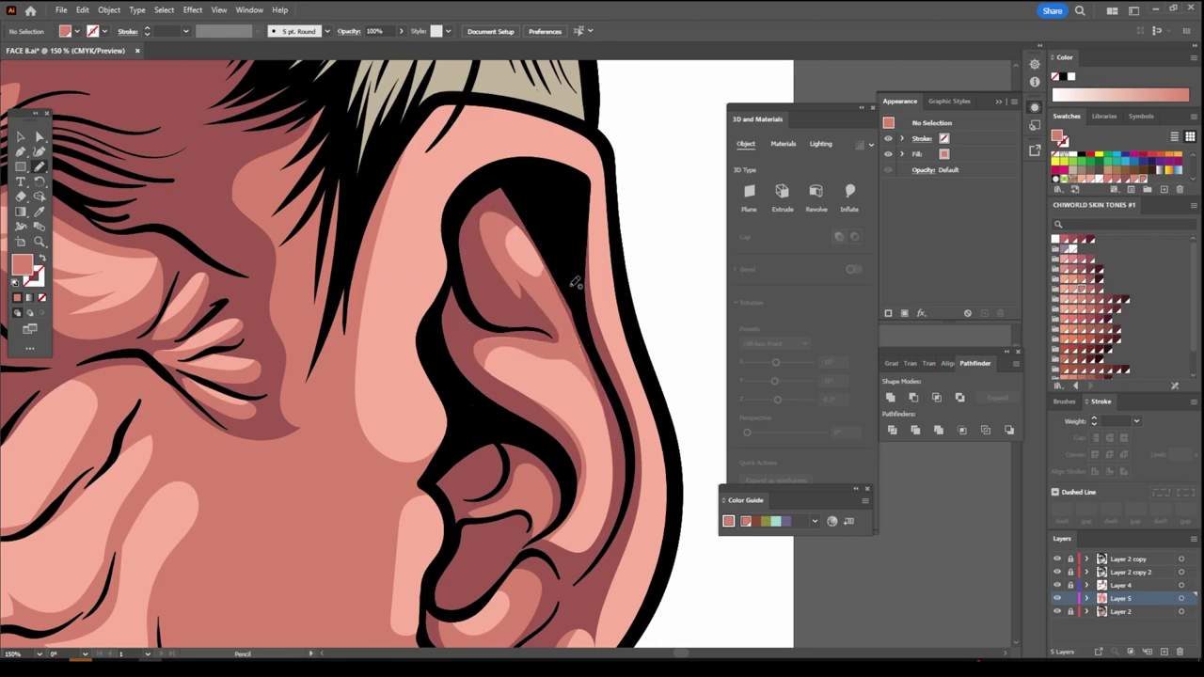
{"action": "mouse_move", "coordinate": [574, 268]}
{"action": "left_mouse_down"}
{"action": "mouse_move", "coordinate": [617, 376]}
{"action": "mouse_move", "coordinate": [630, 485]}
{"action": "mouse_move", "coordinate": [627, 337]}
{"action": "mouse_move", "coordinate": [638, 337]}
{"action": "mouse_move", "coordinate": [614, 165]}
{"action": "mouse_move", "coordinate": [575, 120]}
{"action": "mouse_move", "coordinate": [499, 168]}
{"action": "mouse_move", "coordinate": [570, 237]}
{"action": "mouse_move", "coordinate": [572, 262]}
{"action": "left_mouse_up"}
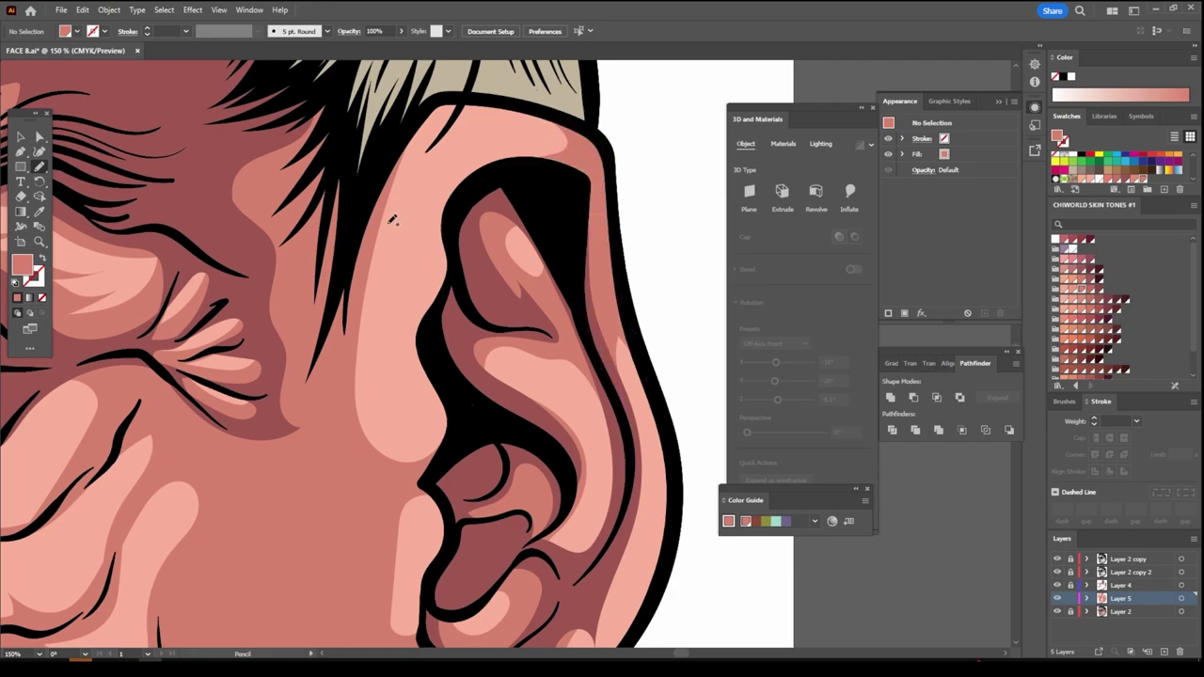
Draw a closed shadow from the hairline down the ear's front edge
{"action": "mouse_move", "coordinate": [475, 96]}
{"action": "left_mouse_down"}
{"action": "mouse_move", "coordinate": [429, 132]}
{"action": "mouse_move", "coordinate": [382, 245]}
{"action": "left_mouse_up"}
{"action": "mouse_move", "coordinate": [391, 308]}
{"action": "left_mouse_down"}
{"action": "mouse_move", "coordinate": [430, 345]}
{"action": "mouse_move", "coordinate": [457, 417]}
{"action": "mouse_move", "coordinate": [438, 457]}
{"action": "left_mouse_up"}
{"action": "mouse_move", "coordinate": [403, 362]}
{"action": "left_mouse_down"}
{"action": "mouse_move", "coordinate": [357, 312]}
{"action": "mouse_move", "coordinate": [458, 85]}
{"action": "left_mouse_up"}
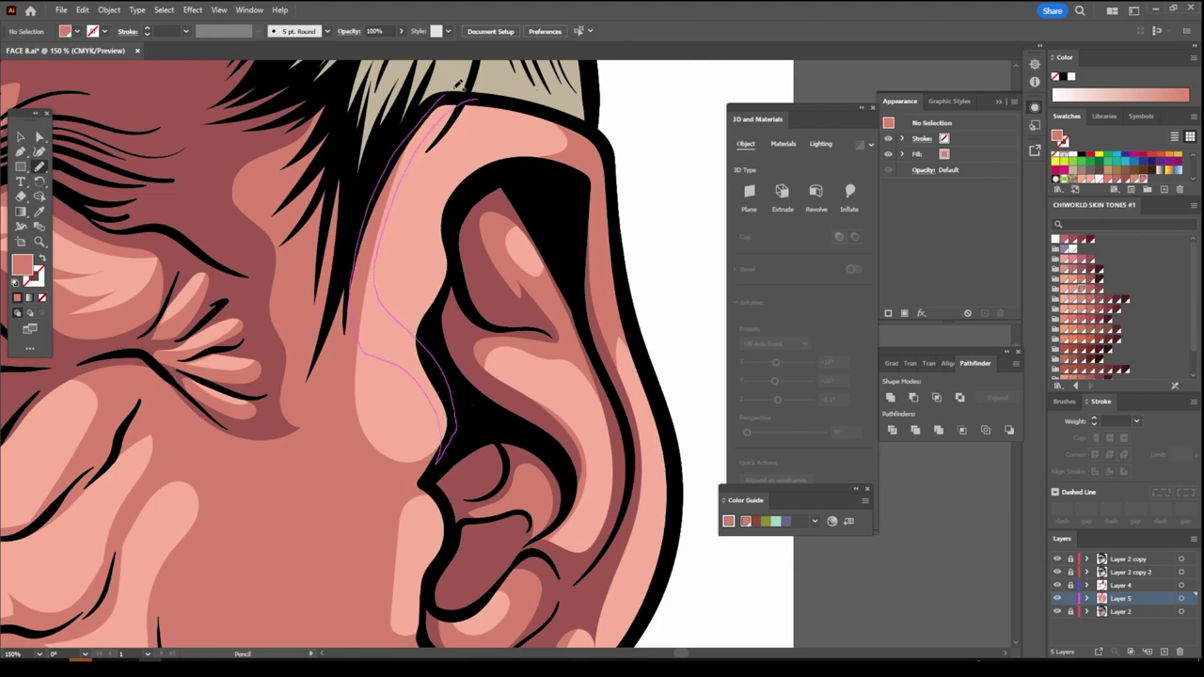
{"action": "key", "text": "ctrl+minus"}
{"action": "key", "text": "ctrl+minus"}
{"action": "key", "text": "ctrl+minus"}
Make Layer 4 active and eyedrop the darker red from the forehead shadow
{"action": "key", "text": "ctrl+minus"}
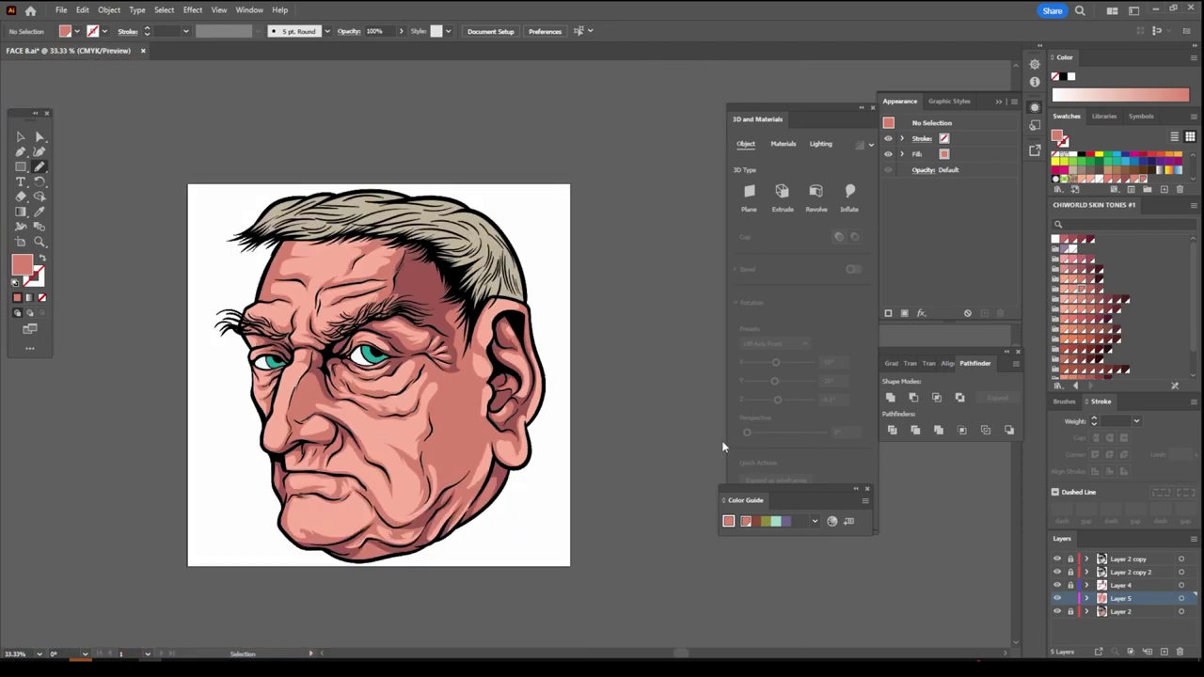
{"action": "key", "text": "ctrl+minus"}
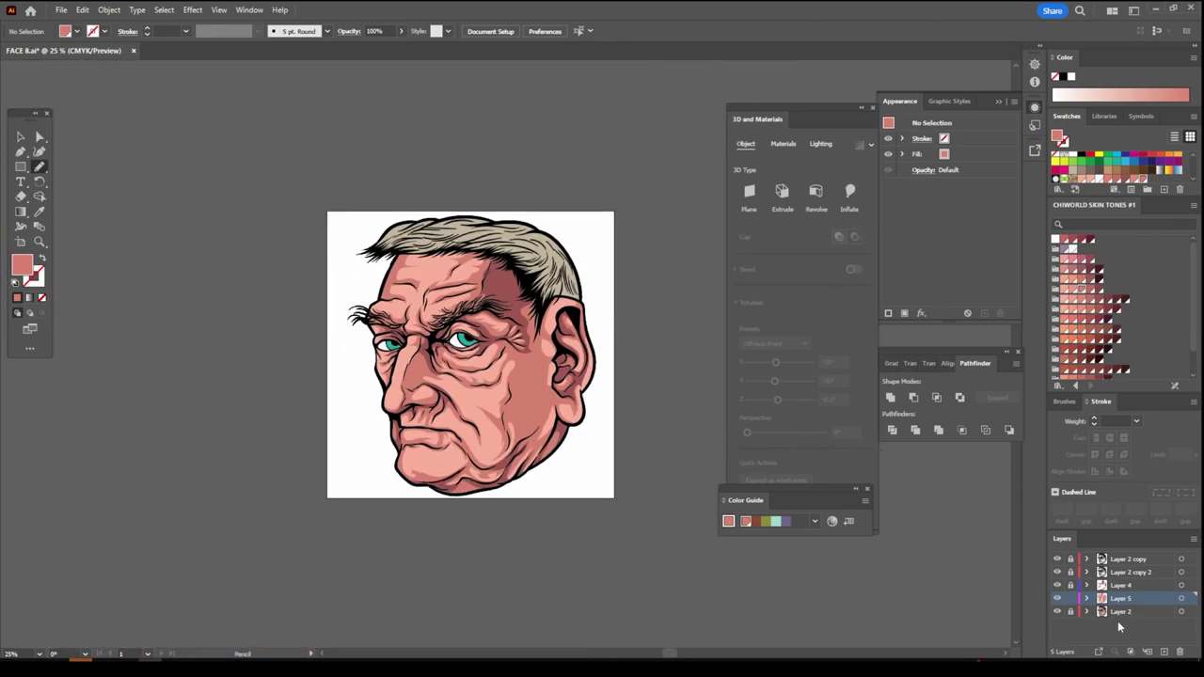
{"action": "left_click", "coordinate": [1114, 586]}
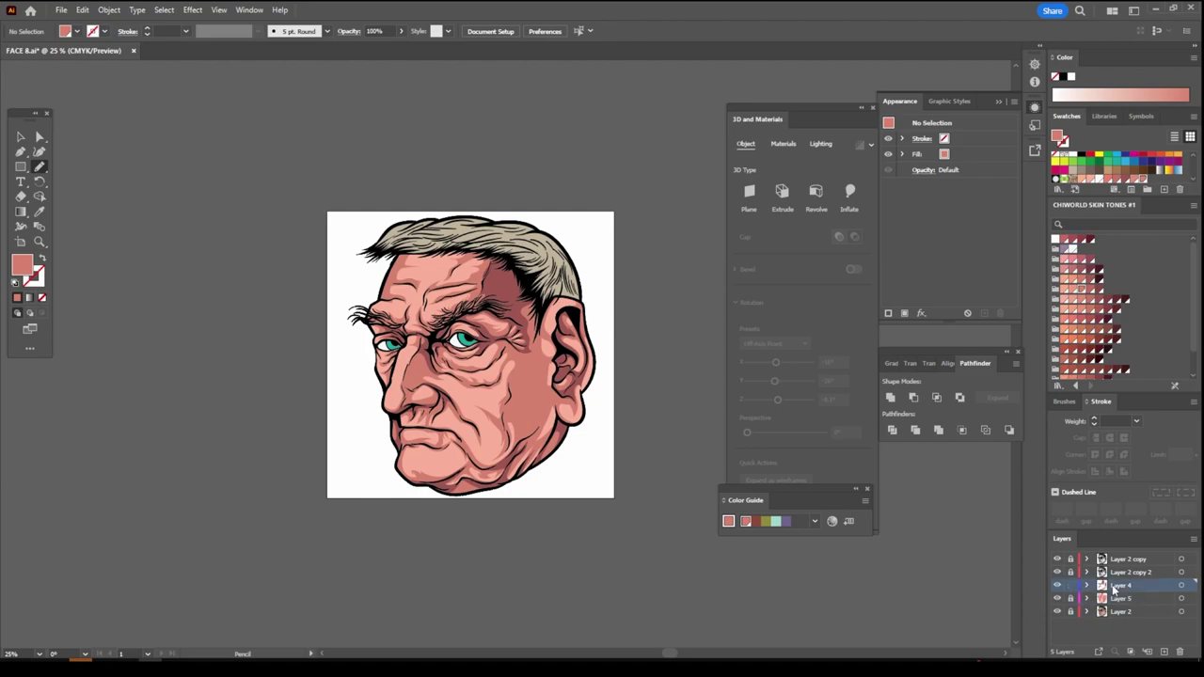
{"action": "key", "text": "ctrl+plus"}
{"action": "key", "text": "ctrl+plus"}
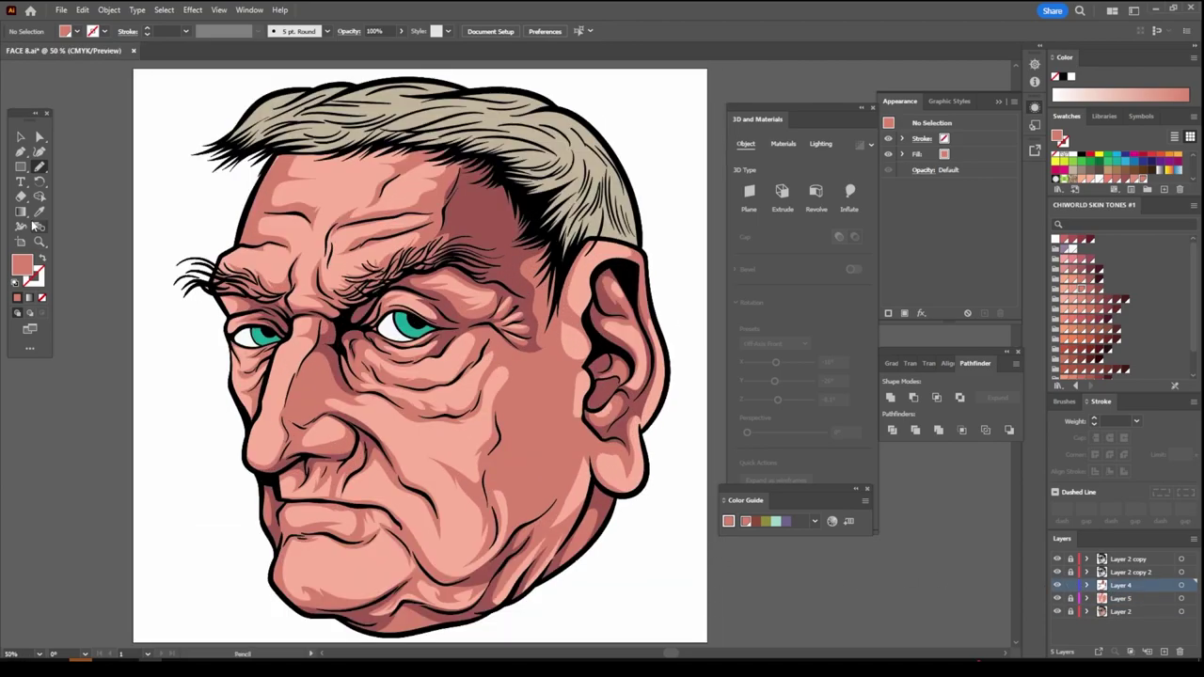
{"action": "left_click", "coordinate": [38, 212]}
{"action": "left_click", "coordinate": [478, 210]}
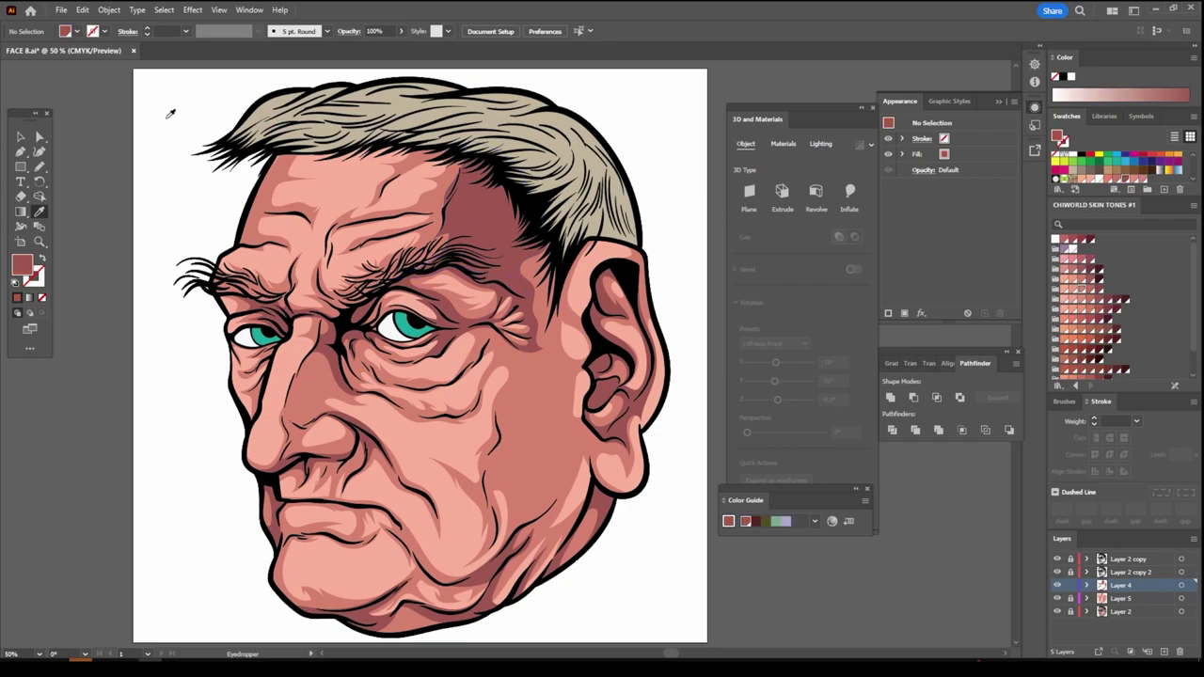
{"action": "left_click", "coordinate": [39, 167]}
Draw shadow shapes along the nose crease and nose edge
{"action": "scroll", "coordinate": [479, 463], "scroll_direction": "down", "scroll_amount": 2}
{"action": "scroll", "coordinate": [475, 462], "scroll_direction": "up", "scroll_amount": 3}
{"action": "scroll", "coordinate": [470, 463], "scroll_direction": "up", "scroll_amount": 3}
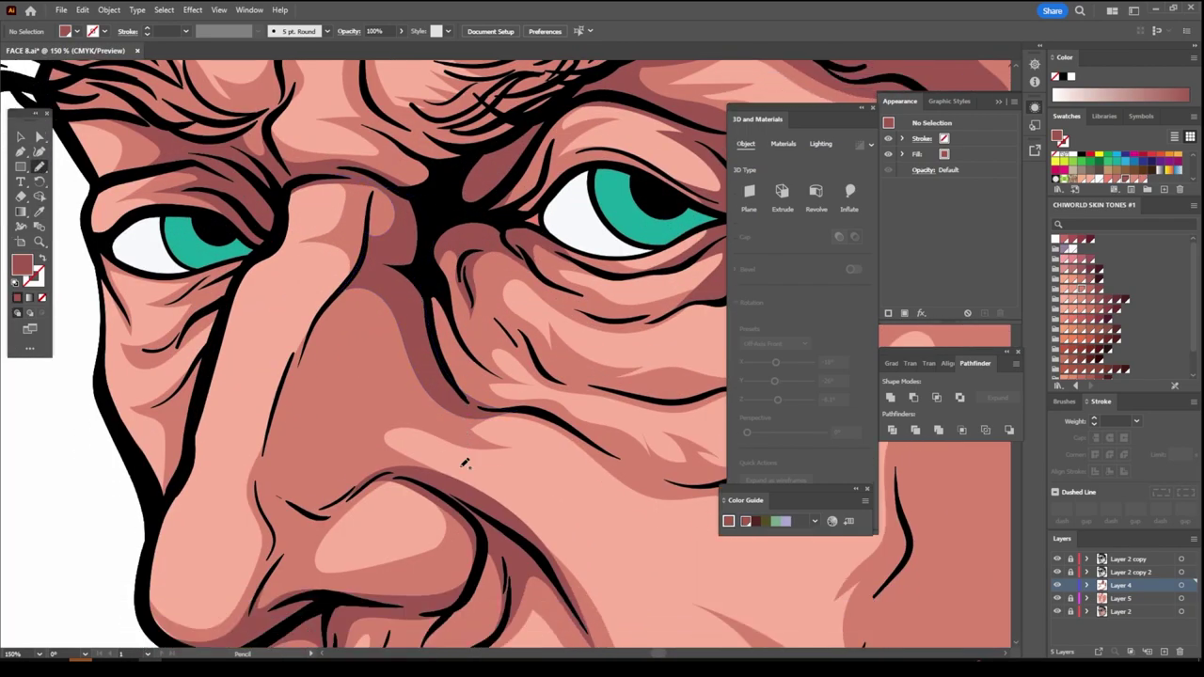
{"action": "mouse_move", "coordinate": [404, 470]}
{"action": "left_mouse_down"}
{"action": "mouse_move", "coordinate": [299, 512]}
{"action": "mouse_move", "coordinate": [275, 488]}
{"action": "mouse_move", "coordinate": [329, 491]}
{"action": "mouse_move", "coordinate": [350, 457]}
{"action": "mouse_move", "coordinate": [313, 420]}
{"action": "mouse_move", "coordinate": [279, 446]}
{"action": "mouse_move", "coordinate": [299, 349]}
{"action": "mouse_move", "coordinate": [338, 288]}
{"action": "mouse_move", "coordinate": [376, 264]}
{"action": "mouse_move", "coordinate": [427, 335]}
{"action": "mouse_move", "coordinate": [439, 383]}
{"action": "mouse_move", "coordinate": [385, 345]}
{"action": "mouse_move", "coordinate": [350, 358]}
{"action": "mouse_move", "coordinate": [354, 366]}
{"action": "left_mouse_up"}
{"action": "left_click_drag", "start_coordinate": [410, 458], "coordinate": [414, 459]}
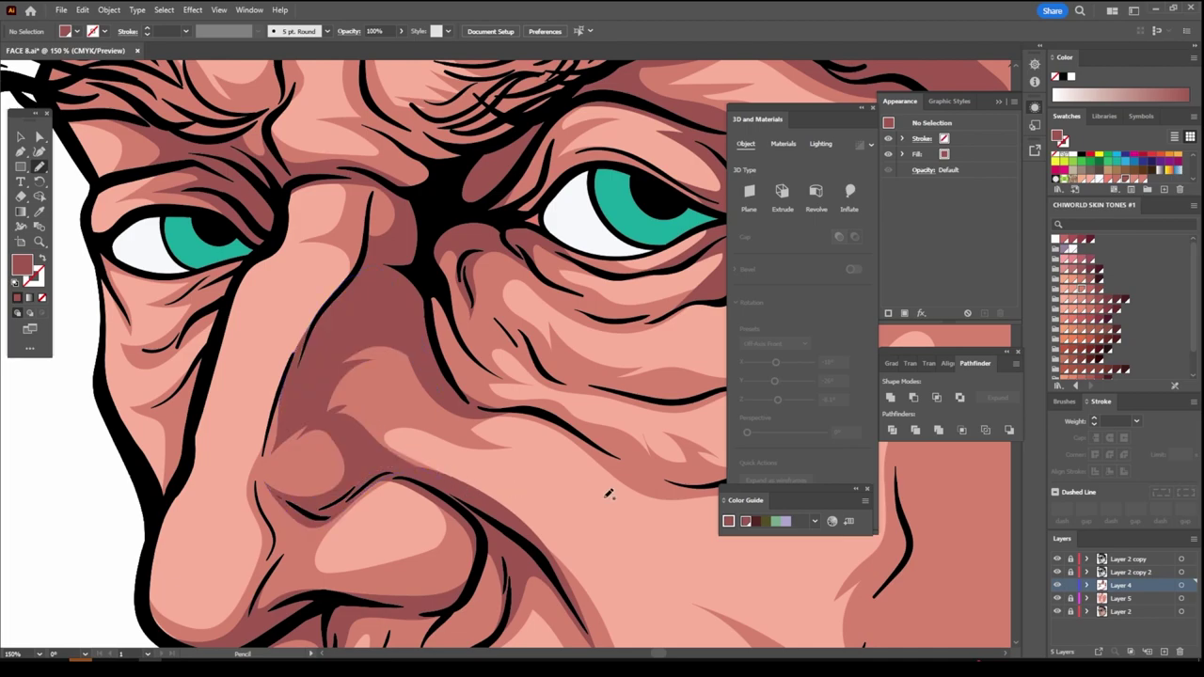
{"action": "mouse_move", "coordinate": [311, 404]}
{"action": "left_mouse_down"}
{"action": "mouse_move", "coordinate": [299, 432]}
{"action": "mouse_move", "coordinate": [280, 402]}
{"action": "mouse_move", "coordinate": [297, 369]}
{"action": "mouse_move", "coordinate": [371, 365]}
{"action": "mouse_move", "coordinate": [403, 397]}
{"action": "mouse_move", "coordinate": [422, 376]}
{"action": "mouse_move", "coordinate": [330, 348]}
{"action": "left_mouse_up"}
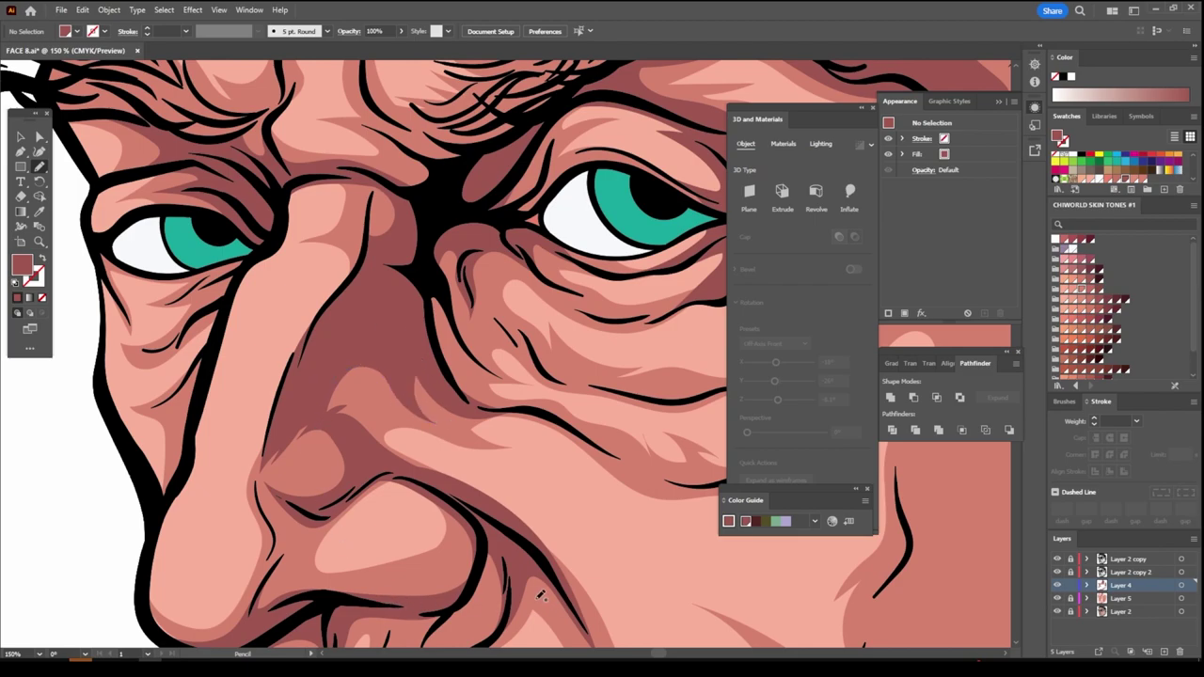
Begin a shadow shape along the crease beneath the eye
{"action": "key", "text": "ctrl+minus"}
{"action": "key", "text": "ctrl+minus"}
{"action": "key", "text": "ctrl+minus"}
{"action": "key", "text": "ctrl+minus"}
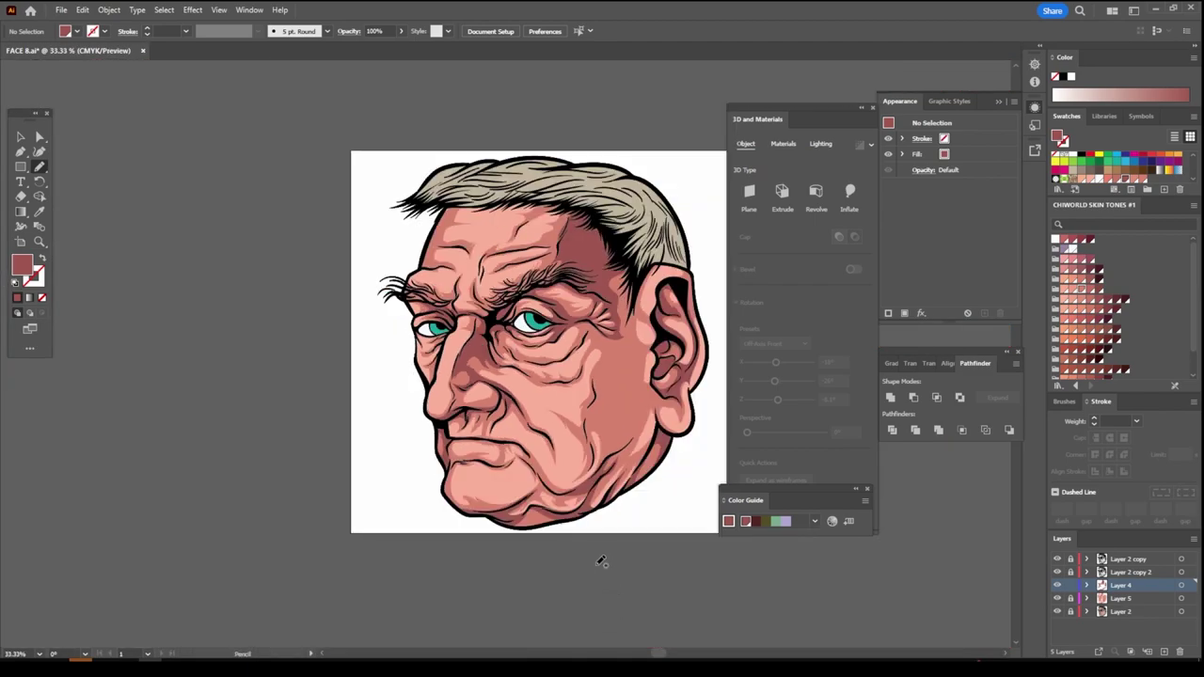
{"action": "key", "text": "ctrl+minus"}
{"action": "key", "text": "ctrl+plus"}
{"action": "key", "text": "ctrl+plus"}
{"action": "key", "text": "ctrl+plus"}
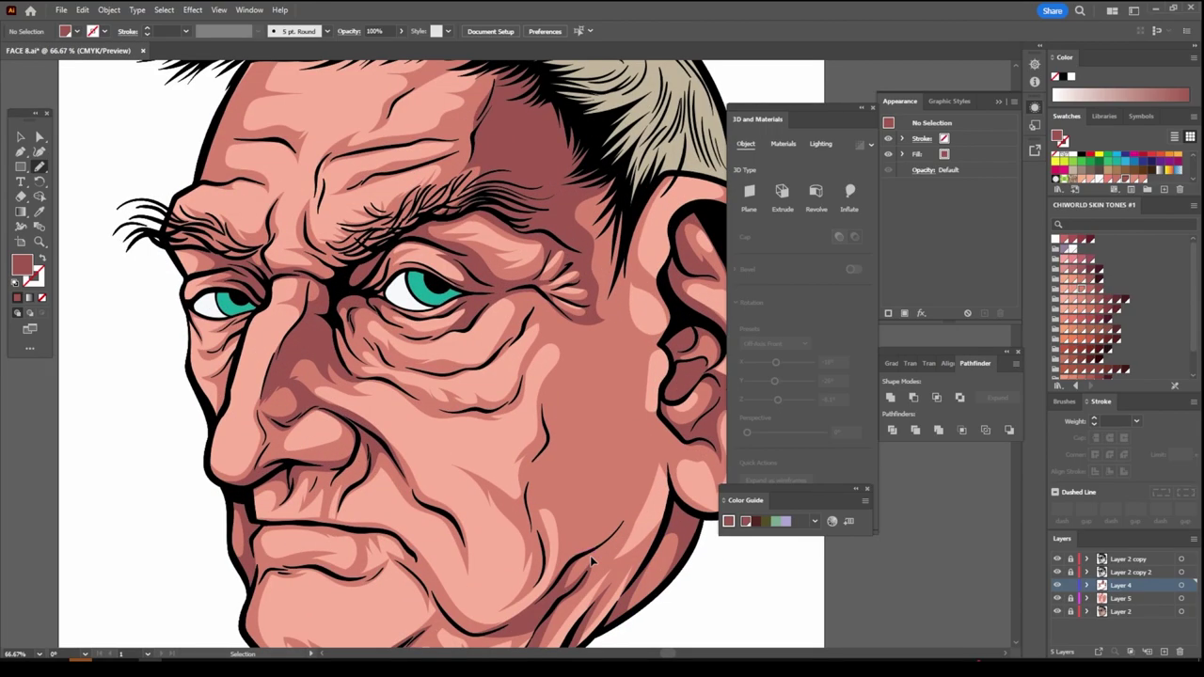
{"action": "key", "text": "ctrl+plus"}
{"action": "key", "text": "ctrl+plus"}
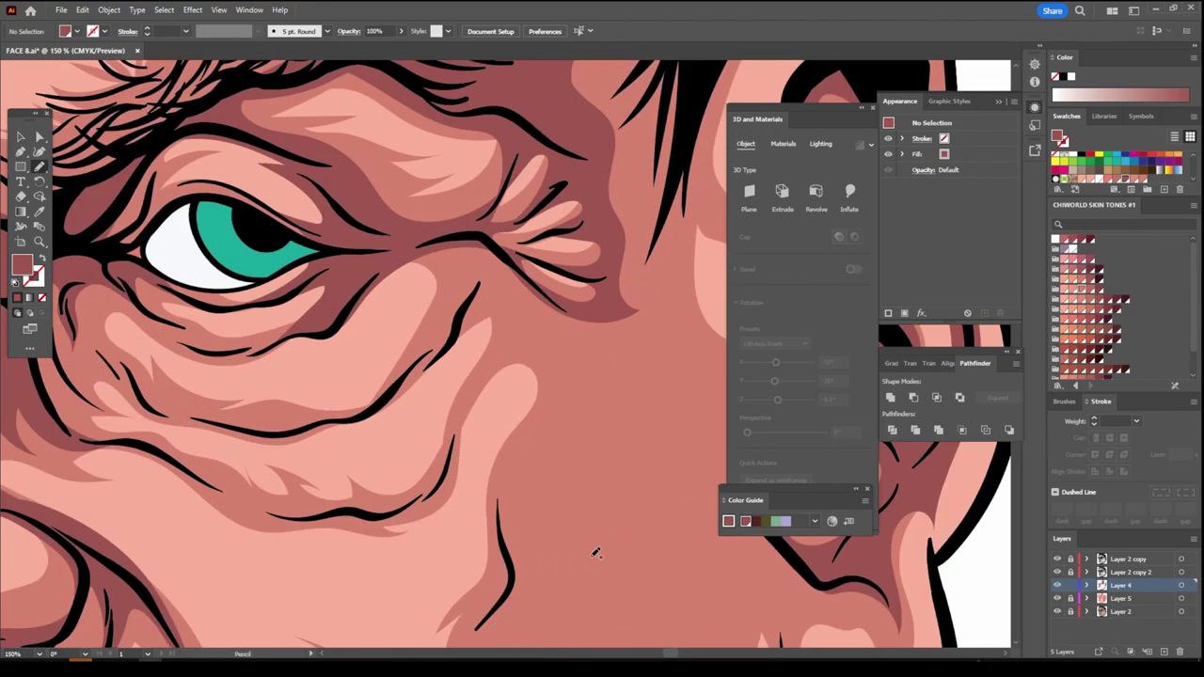
{"action": "left_click_drag", "start_coordinate": [360, 288], "coordinate": [378, 275]}
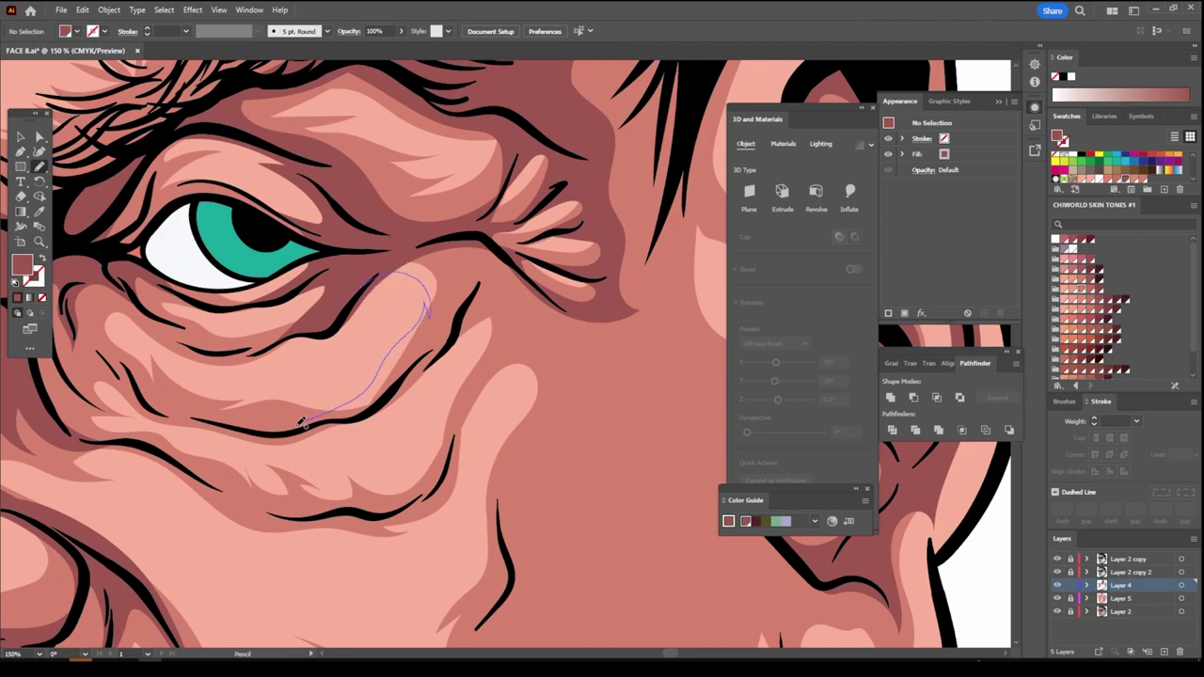
Draw a closed dark shadow shape around the right eye bag crease with the Pencil
{"action": "mouse_move", "coordinate": [301, 423]}
{"action": "left_mouse_down"}
{"action": "mouse_move", "coordinate": [262, 431]}
{"action": "mouse_move", "coordinate": [385, 409]}
{"action": "left_mouse_up"}
{"action": "mouse_move", "coordinate": [451, 351]}
{"action": "left_mouse_down"}
{"action": "mouse_move", "coordinate": [468, 322]}
{"action": "mouse_move", "coordinate": [473, 359]}
{"action": "mouse_move", "coordinate": [422, 491]}
{"action": "mouse_move", "coordinate": [373, 513]}
{"action": "mouse_move", "coordinate": [417, 503]}
{"action": "left_mouse_up"}
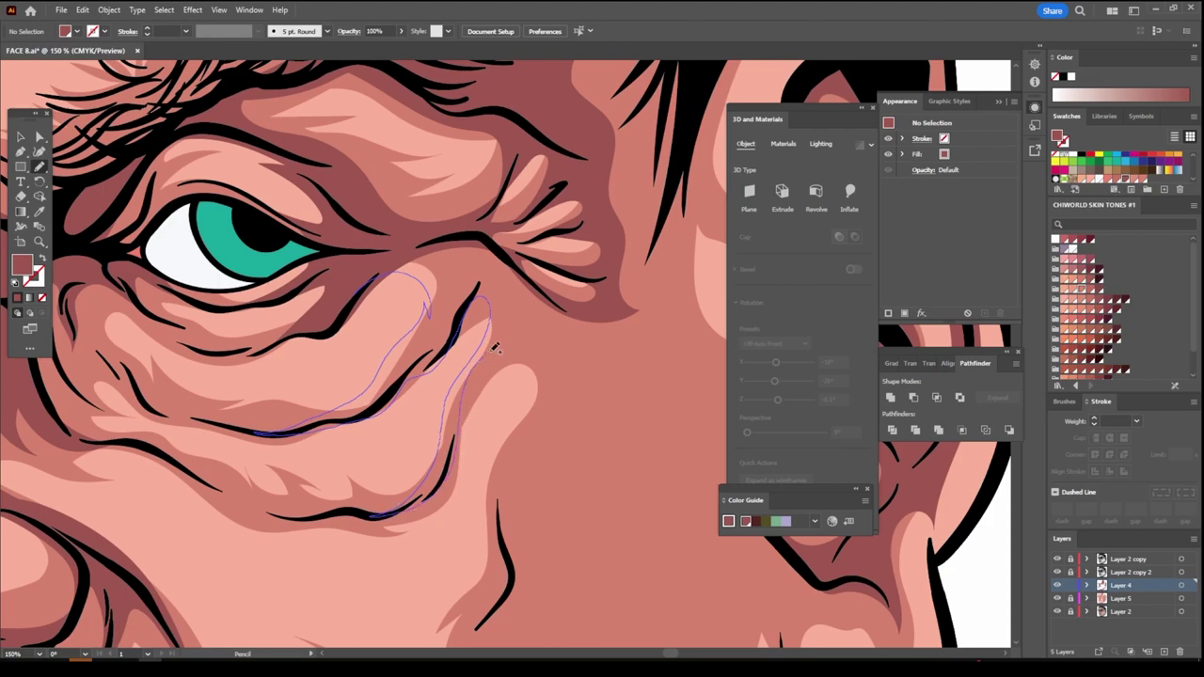
{"action": "mouse_move", "coordinate": [470, 385]}
{"action": "left_mouse_down"}
{"action": "mouse_move", "coordinate": [505, 355]}
{"action": "mouse_move", "coordinate": [593, 357]}
{"action": "mouse_move", "coordinate": [567, 306]}
{"action": "left_mouse_up"}
{"action": "mouse_move", "coordinate": [523, 261]}
{"action": "left_mouse_down"}
{"action": "mouse_move", "coordinate": [446, 233]}
{"action": "mouse_move", "coordinate": [369, 274]}
{"action": "left_mouse_up"}
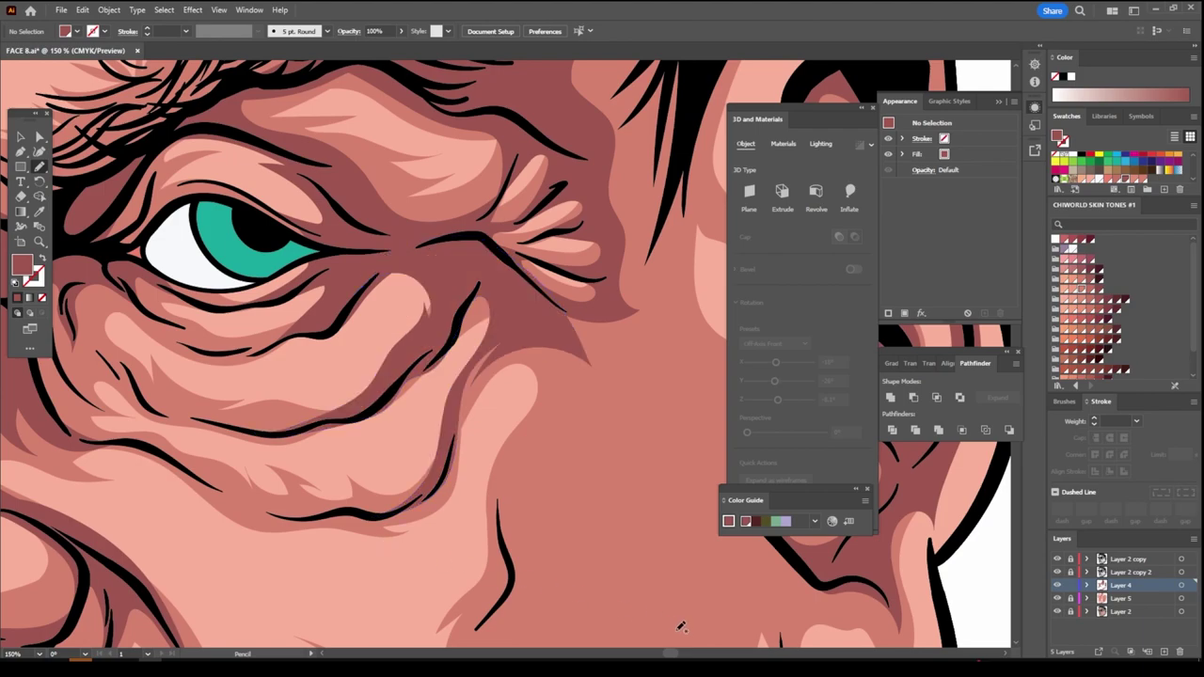
{"action": "key", "text": "ctrl+minus"}
{"action": "key", "text": "ctrl+minus"}
{"action": "key", "text": "ctrl+minus"}
{"action": "key", "text": "ctrl+minus"}
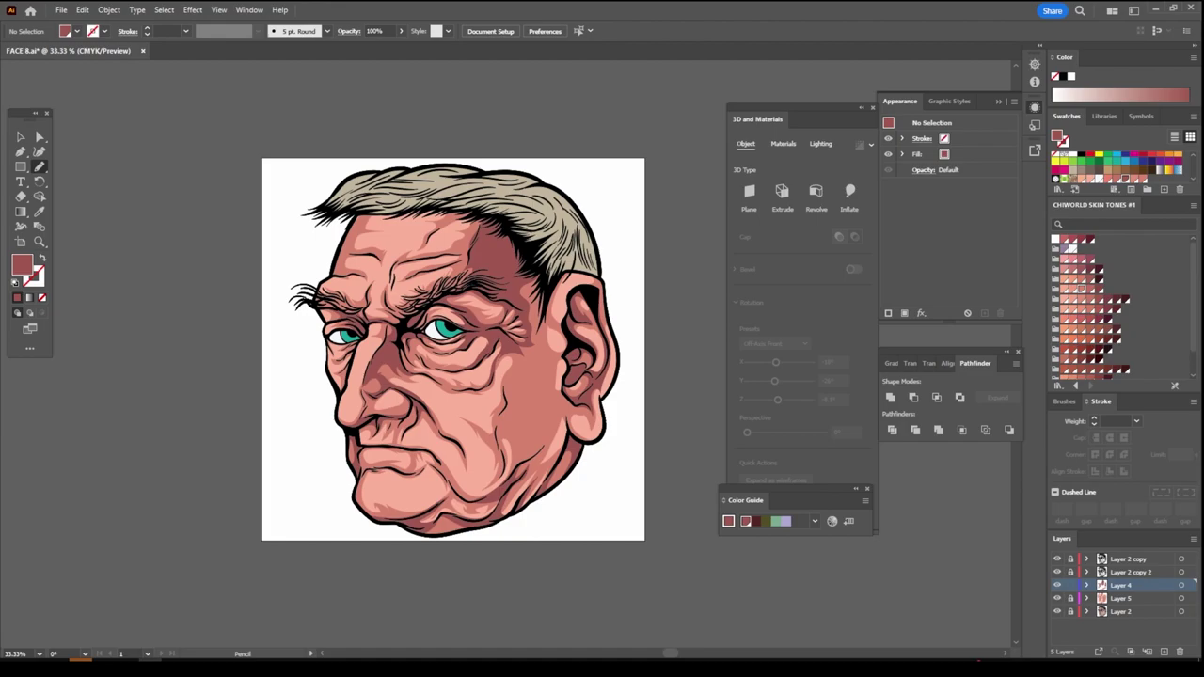
Try a shadow stroke along the ear and hairline, then undo it
{"action": "key", "text": "ctrl+plus"}
{"action": "key", "text": "ctrl+plus"}
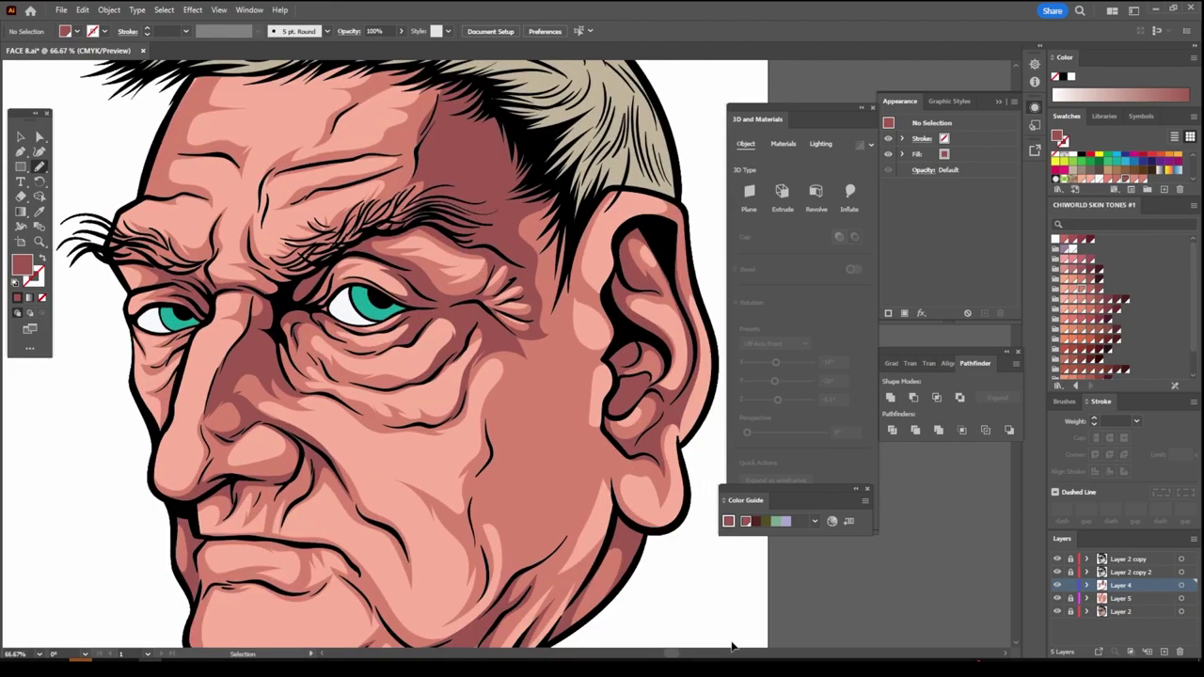
{"action": "key", "text": "ctrl+plus"}
{"action": "scroll", "coordinate": [659, 595], "scroll_direction": "up", "scroll_amount": 1}
{"action": "left_click_drag", "start_coordinate": [658, 596], "coordinate": [498, 268]}
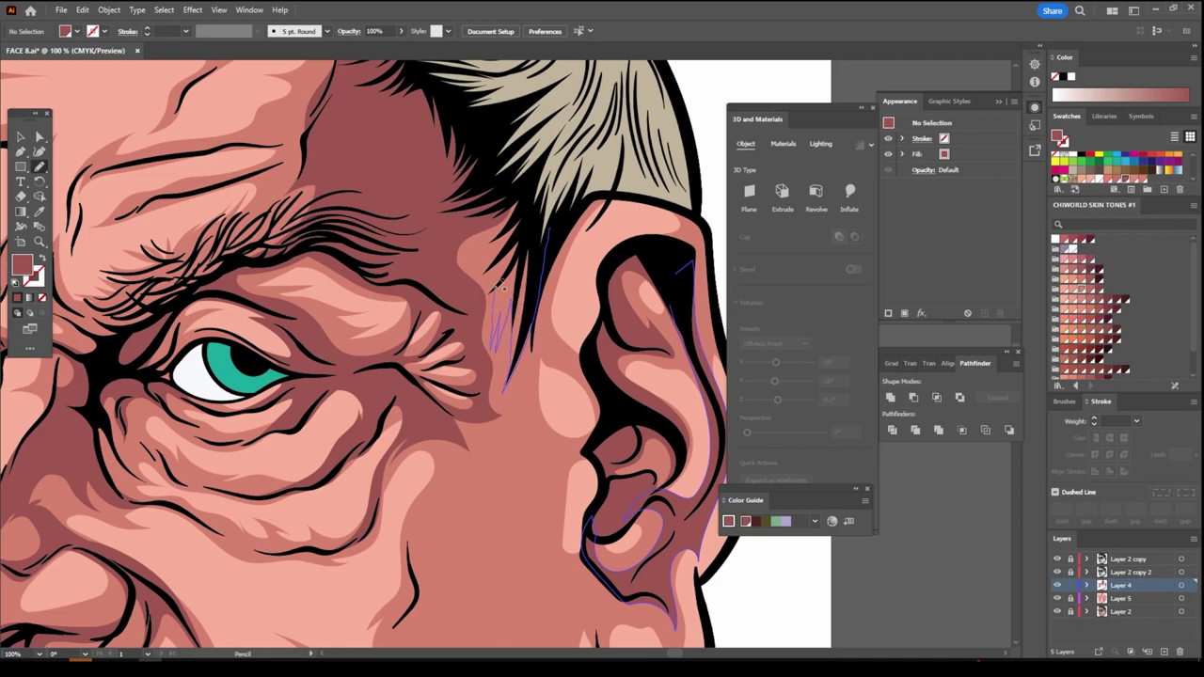
{"action": "key", "text": "ctrl+z"}
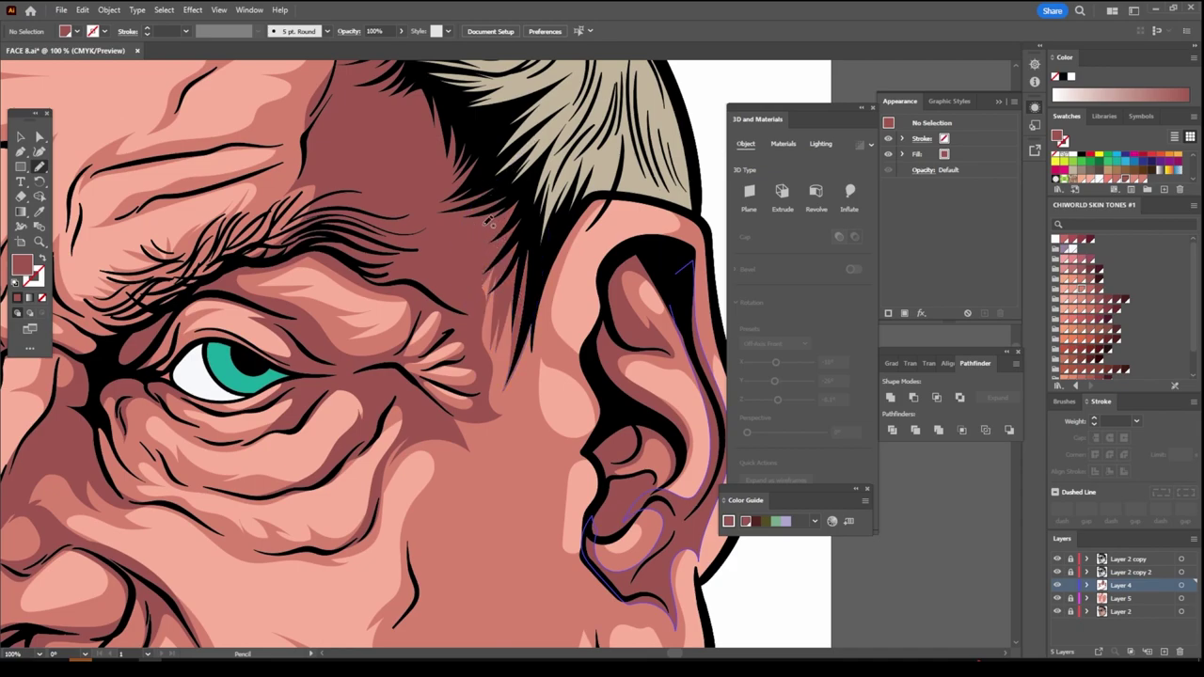
Draw a dark shadow shape from the brow down the cheek beside the ear
{"action": "scroll", "coordinate": [689, 538], "scroll_direction": "down", "scroll_amount": 3}
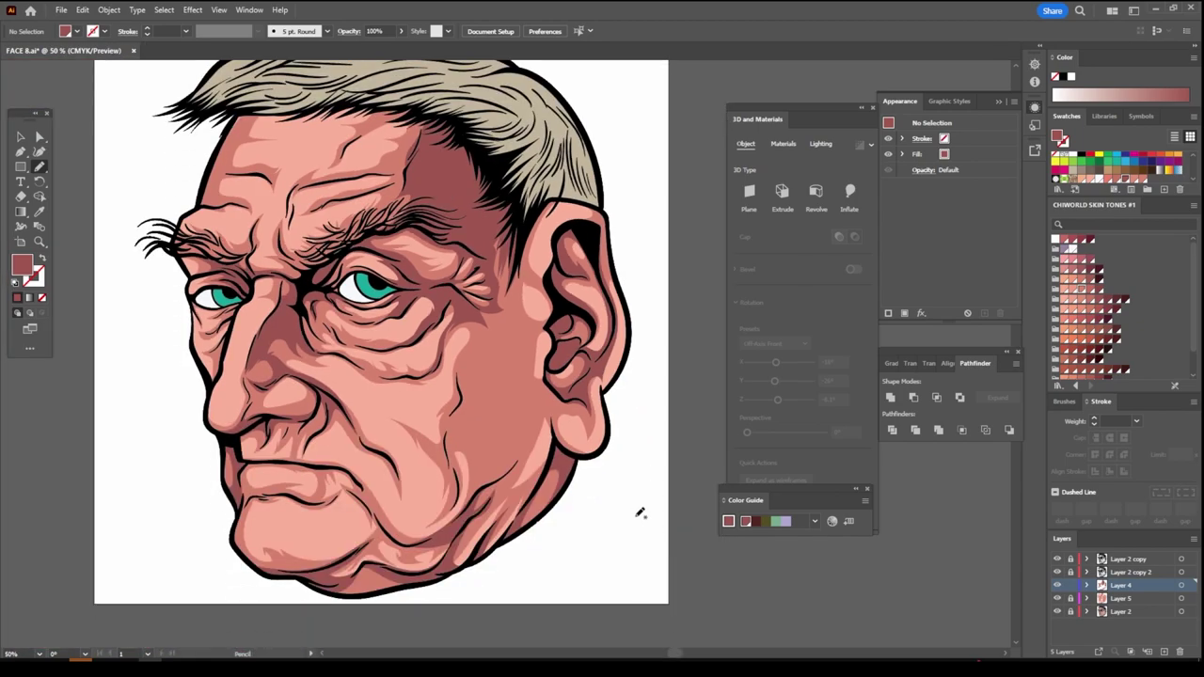
{"action": "scroll", "coordinate": [632, 509], "scroll_direction": "up", "scroll_amount": 2}
{"action": "scroll", "coordinate": [638, 508], "scroll_direction": "up", "scroll_amount": 2}
{"action": "scroll", "coordinate": [639, 508], "scroll_direction": "up", "scroll_amount": 1}
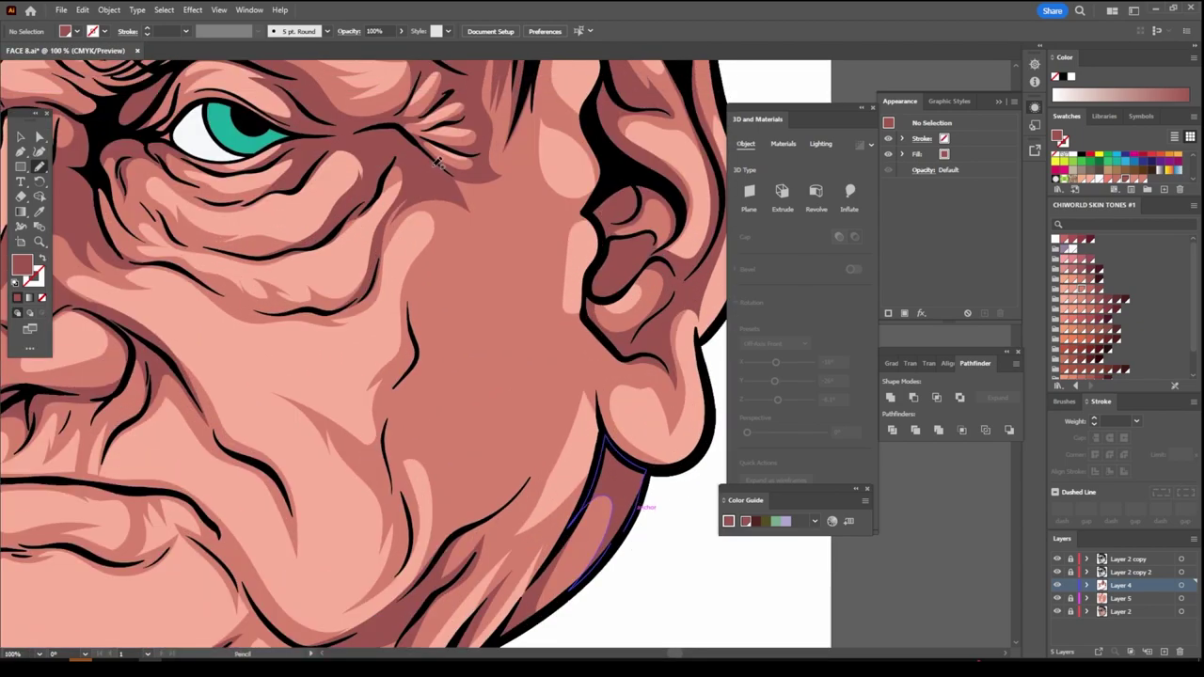
{"action": "scroll", "coordinate": [437, 164], "scroll_direction": "down", "scroll_amount": 1}
{"action": "left_click_drag", "start_coordinate": [426, 169], "coordinate": [442, 186]}
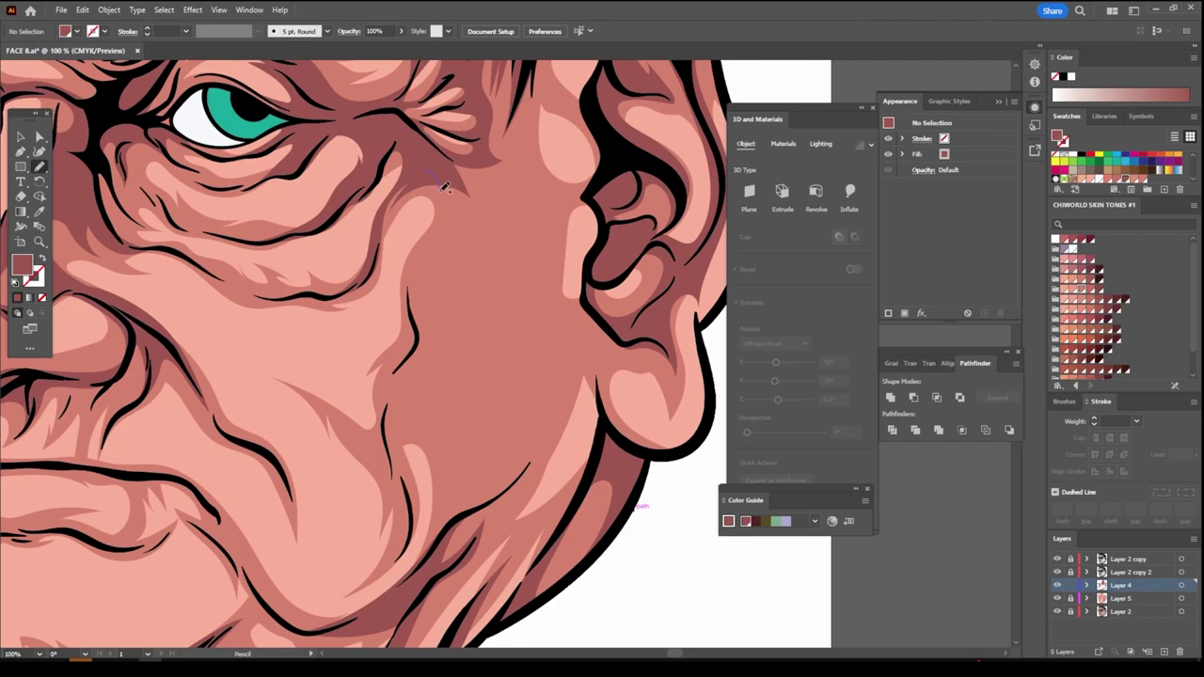
{"action": "left_click_drag", "start_coordinate": [433, 235], "coordinate": [411, 271]}
{"action": "mouse_move", "coordinate": [397, 372]}
{"action": "left_mouse_down"}
{"action": "mouse_move", "coordinate": [395, 474]}
{"action": "mouse_move", "coordinate": [412, 521]}
{"action": "mouse_move", "coordinate": [402, 449]}
{"action": "mouse_move", "coordinate": [452, 520]}
{"action": "mouse_move", "coordinate": [496, 503]}
{"action": "mouse_move", "coordinate": [546, 447]}
{"action": "mouse_move", "coordinate": [553, 397]}
{"action": "mouse_move", "coordinate": [507, 457]}
{"action": "mouse_move", "coordinate": [476, 426]}
{"action": "left_mouse_up"}
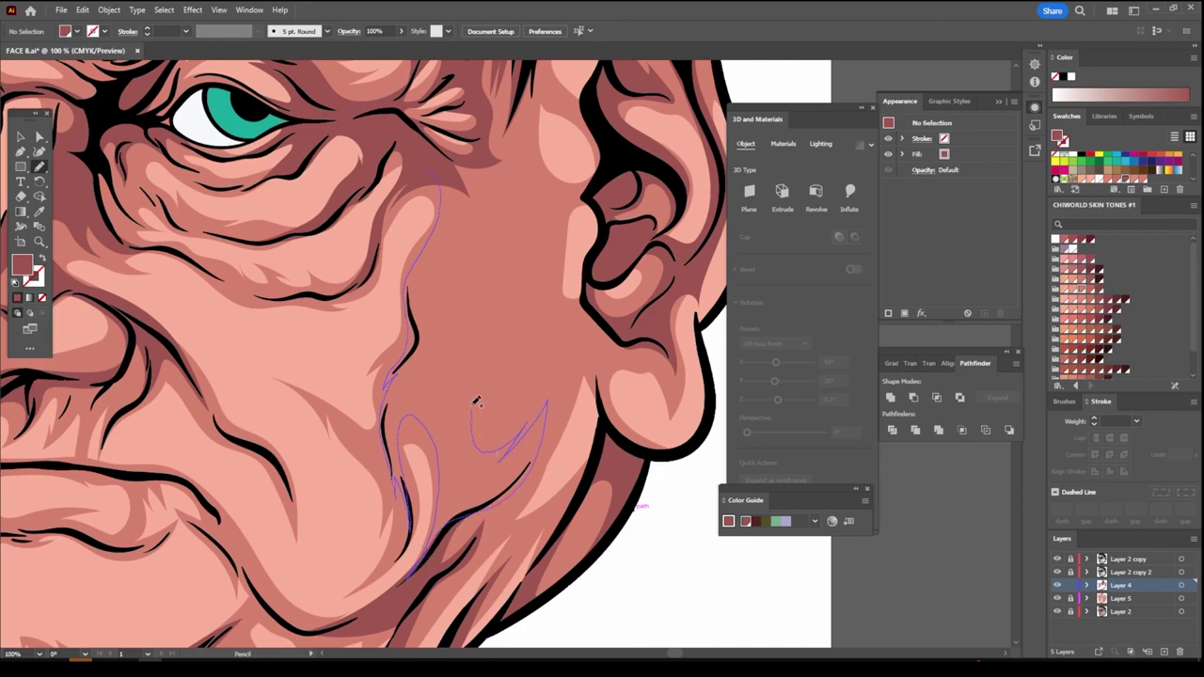
{"action": "mouse_move", "coordinate": [482, 357]}
{"action": "left_mouse_down"}
{"action": "mouse_move", "coordinate": [516, 330]}
{"action": "mouse_move", "coordinate": [544, 271]}
{"action": "mouse_move", "coordinate": [503, 303]}
{"action": "mouse_move", "coordinate": [473, 265]}
{"action": "left_mouse_up"}
{"action": "mouse_move", "coordinate": [508, 209]}
{"action": "left_mouse_down"}
{"action": "mouse_move", "coordinate": [488, 186]}
{"action": "mouse_move", "coordinate": [512, 197]}
{"action": "mouse_move", "coordinate": [460, 158]}
{"action": "mouse_move", "coordinate": [393, 185]}
{"action": "left_mouse_up"}
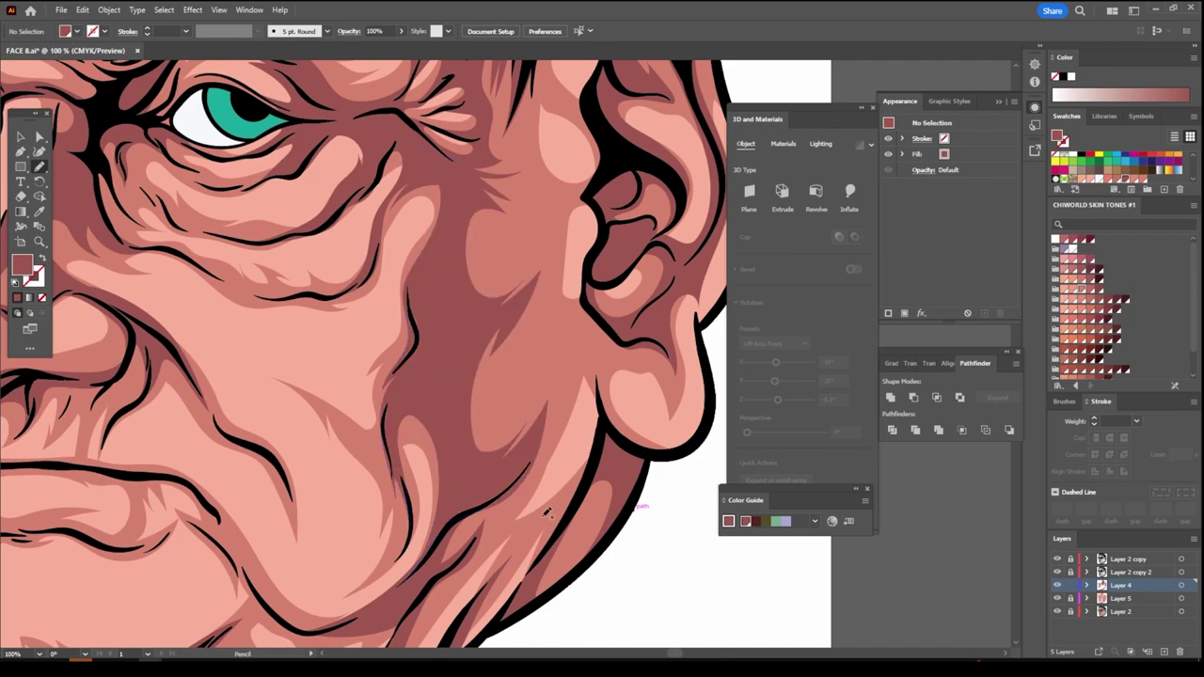
{"action": "key", "text": "ctrl+minus"}
{"action": "key", "text": "ctrl+minus"}
{"action": "key", "text": "ctrl+minus"}
{"action": "key", "text": "ctrl+minus"}
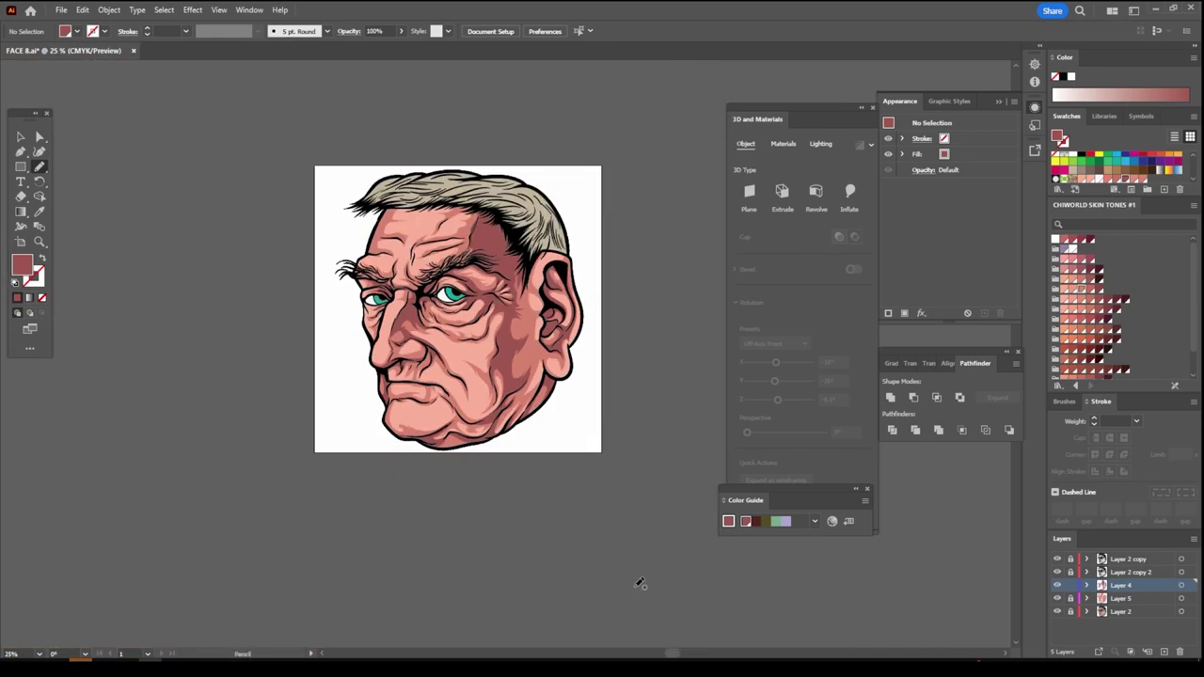
Draw a dark shadow stroke along the hairline
{"action": "scroll", "coordinate": [640, 583], "scroll_direction": "up", "scroll_amount": 1}
{"action": "key", "text": "ctrl+plus"}
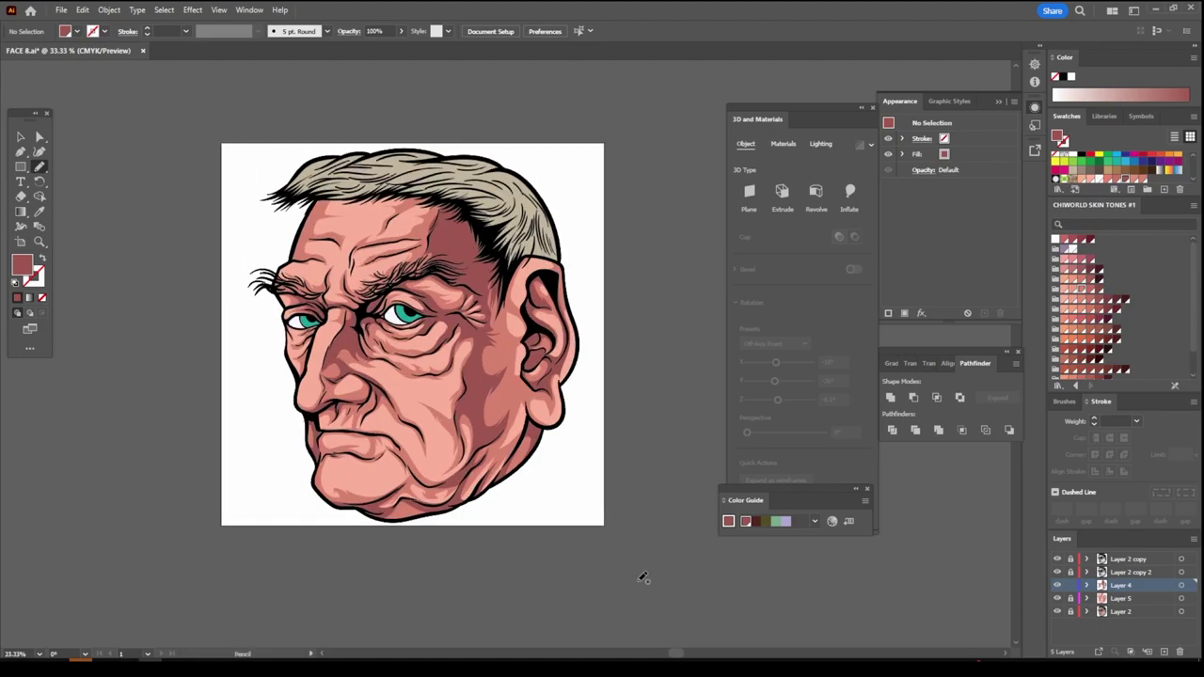
{"action": "key", "text": "ctrl+minus"}
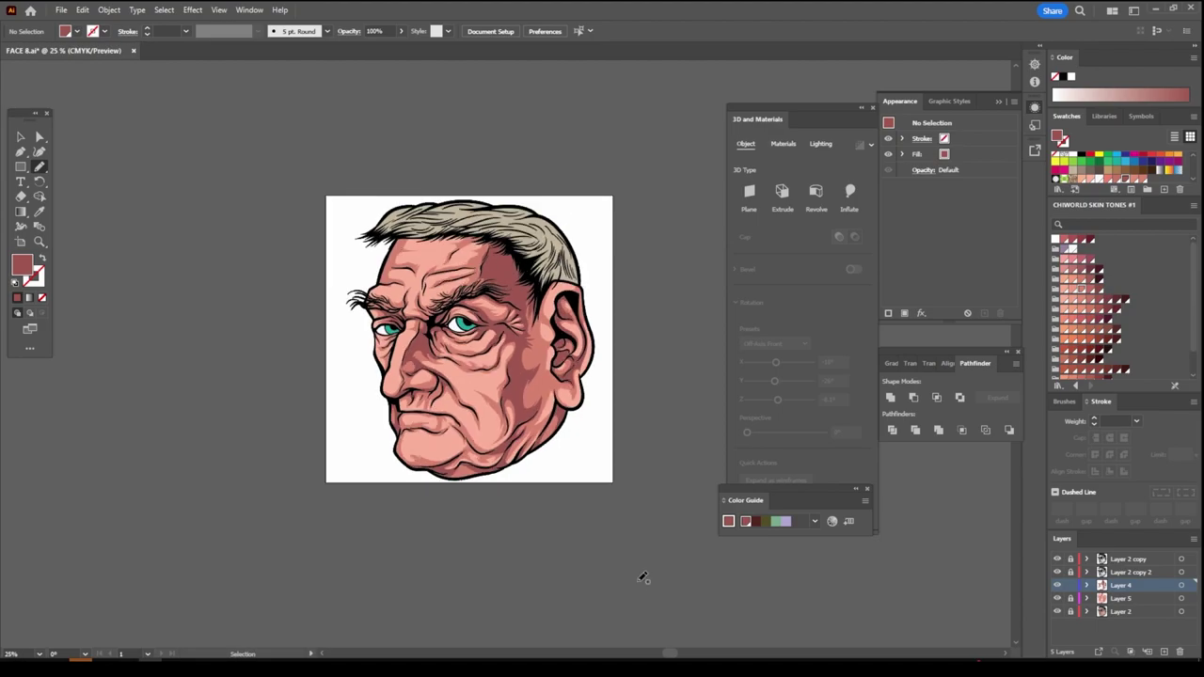
{"action": "key", "text": "ctrl+plus"}
{"action": "key", "text": "ctrl+plus"}
{"action": "key", "text": "ctrl+plus"}
{"action": "key", "text": "ctrl+plus"}
{"action": "scroll", "coordinate": [640, 583], "scroll_direction": "up", "scroll_amount": 3}
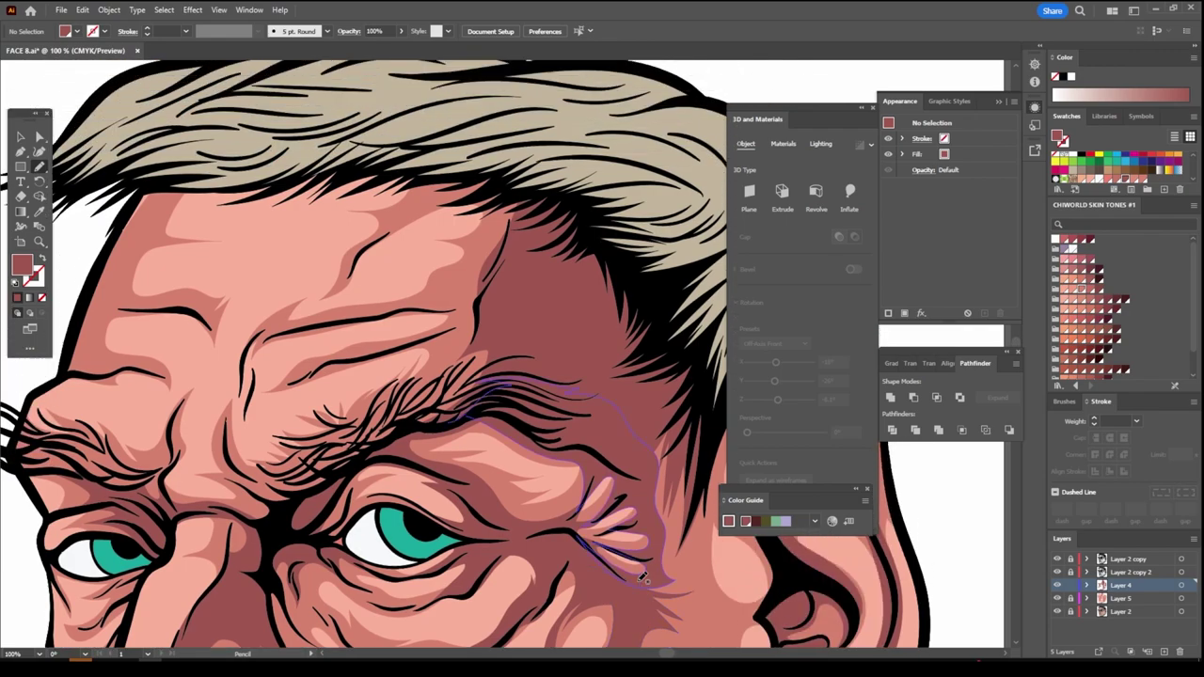
{"action": "mouse_move", "coordinate": [499, 209]}
{"action": "left_mouse_down"}
{"action": "mouse_move", "coordinate": [379, 191]}
{"action": "mouse_move", "coordinate": [146, 216]}
{"action": "mouse_move", "coordinate": [142, 193]}
{"action": "left_mouse_up"}
Add hair strokes along the right eyebrow, from inner to outer end
{"action": "scroll", "coordinate": [235, 235], "scroll_direction": "down", "scroll_amount": 1}
{"action": "scroll", "coordinate": [368, 330], "scroll_direction": "down", "scroll_amount": 1}
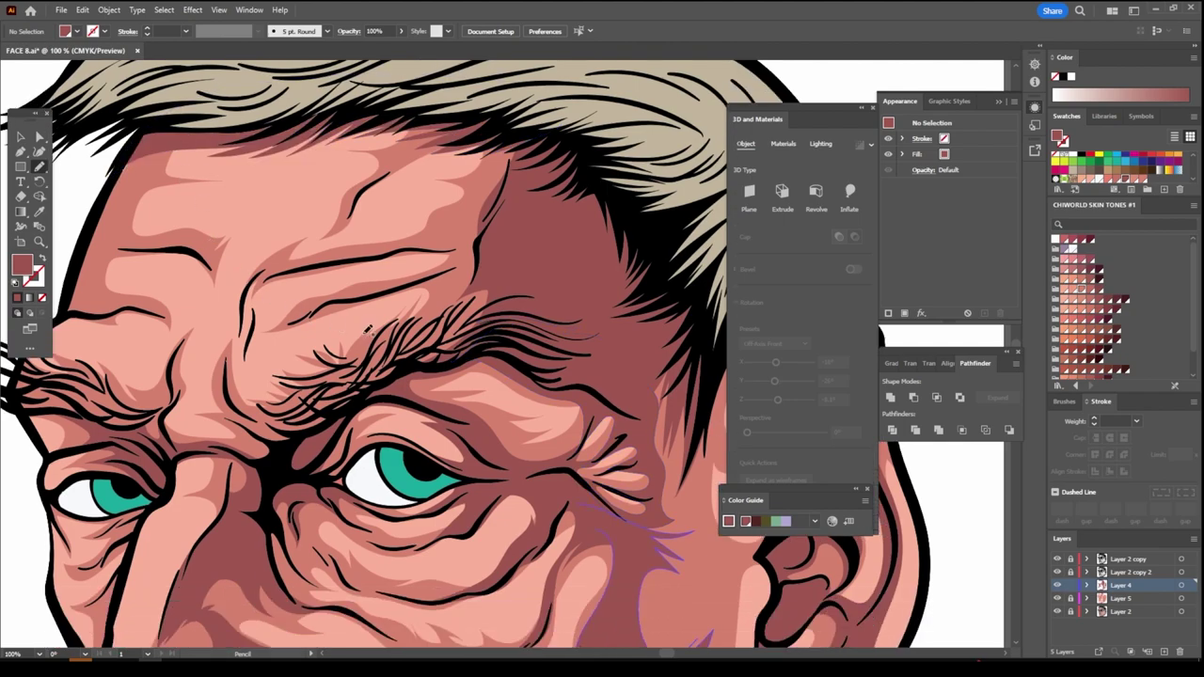
{"action": "mouse_move", "coordinate": [459, 350]}
{"action": "left_mouse_down"}
{"action": "mouse_move", "coordinate": [511, 292]}
{"action": "mouse_move", "coordinate": [414, 322]}
{"action": "left_mouse_up"}
{"action": "left_click_drag", "start_coordinate": [498, 287], "coordinate": [395, 331]}
{"action": "mouse_move", "coordinate": [355, 367]}
{"action": "left_mouse_down"}
{"action": "mouse_move", "coordinate": [380, 323]}
{"action": "mouse_move", "coordinate": [322, 347]}
{"action": "mouse_move", "coordinate": [325, 365]}
{"action": "left_mouse_up"}
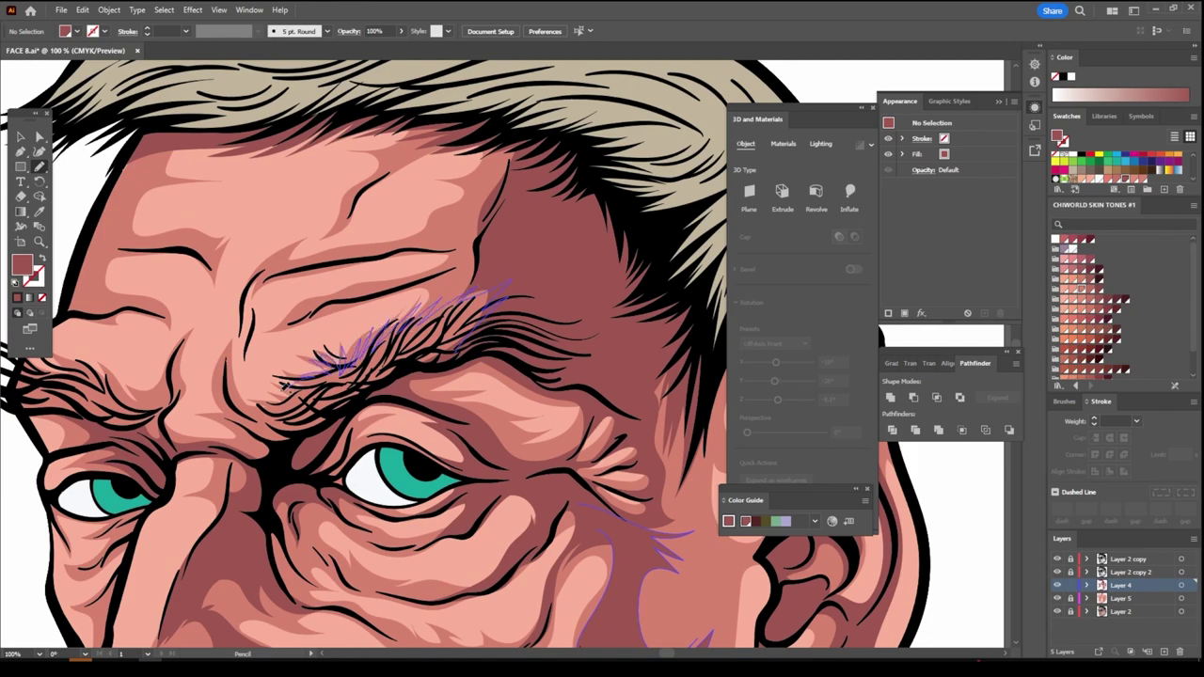
{"action": "mouse_move", "coordinate": [265, 401]}
{"action": "left_mouse_down"}
{"action": "mouse_move", "coordinate": [292, 384]}
{"action": "mouse_move", "coordinate": [252, 430]}
{"action": "left_mouse_up"}
Draw a shadow path beside the nose bridge
{"action": "scroll", "coordinate": [503, 366], "scroll_direction": "down", "scroll_amount": 2}
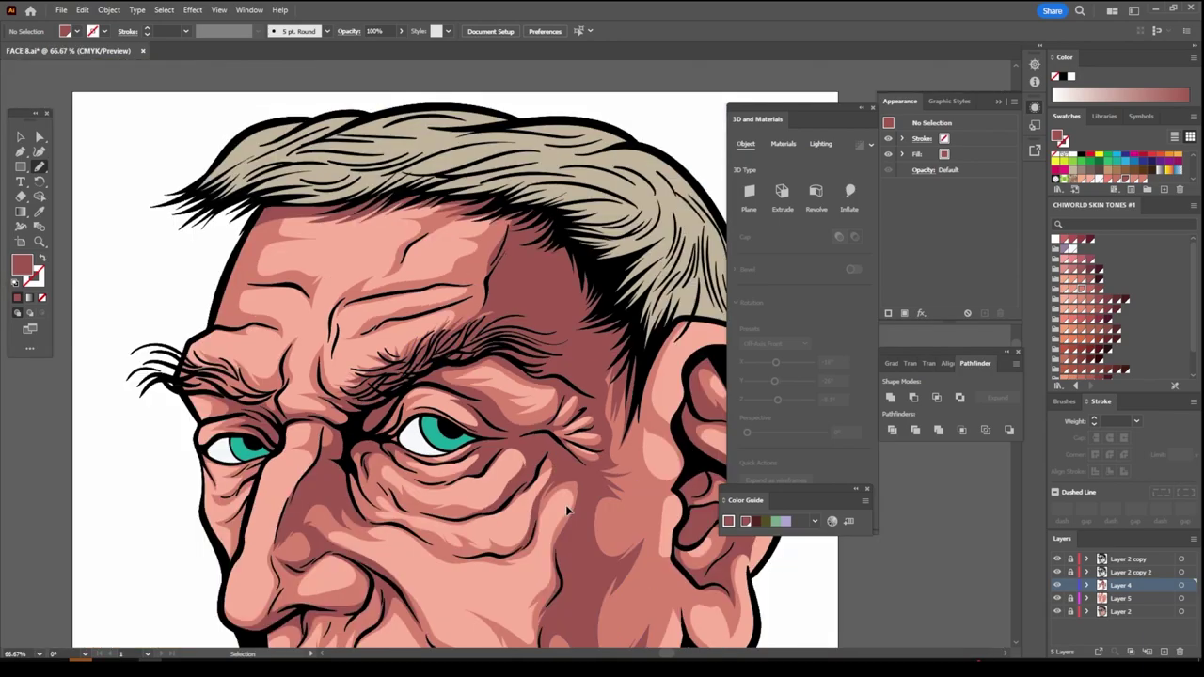
{"action": "scroll", "coordinate": [503, 367], "scroll_direction": "down", "scroll_amount": 2}
{"action": "scroll", "coordinate": [501, 480], "scroll_direction": "up", "scroll_amount": 1}
{"action": "scroll", "coordinate": [501, 480], "scroll_direction": "up", "scroll_amount": 2}
{"action": "scroll", "coordinate": [409, 152], "scroll_direction": "up", "scroll_amount": 1}
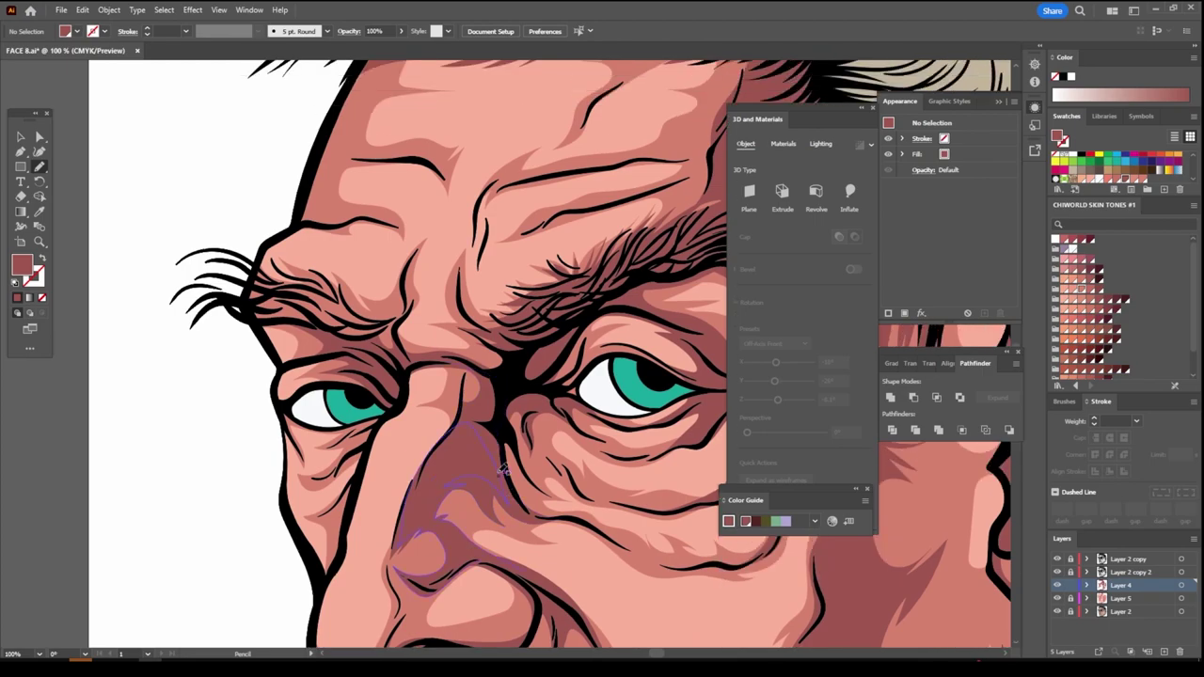
{"action": "mouse_move", "coordinate": [252, 314]}
{"action": "left_mouse_down"}
{"action": "mouse_move", "coordinate": [386, 365]}
{"action": "mouse_move", "coordinate": [352, 298]}
{"action": "mouse_move", "coordinate": [315, 280]}
{"action": "mouse_move", "coordinate": [273, 269]}
{"action": "mouse_move", "coordinate": [252, 310]}
{"action": "left_mouse_up"}
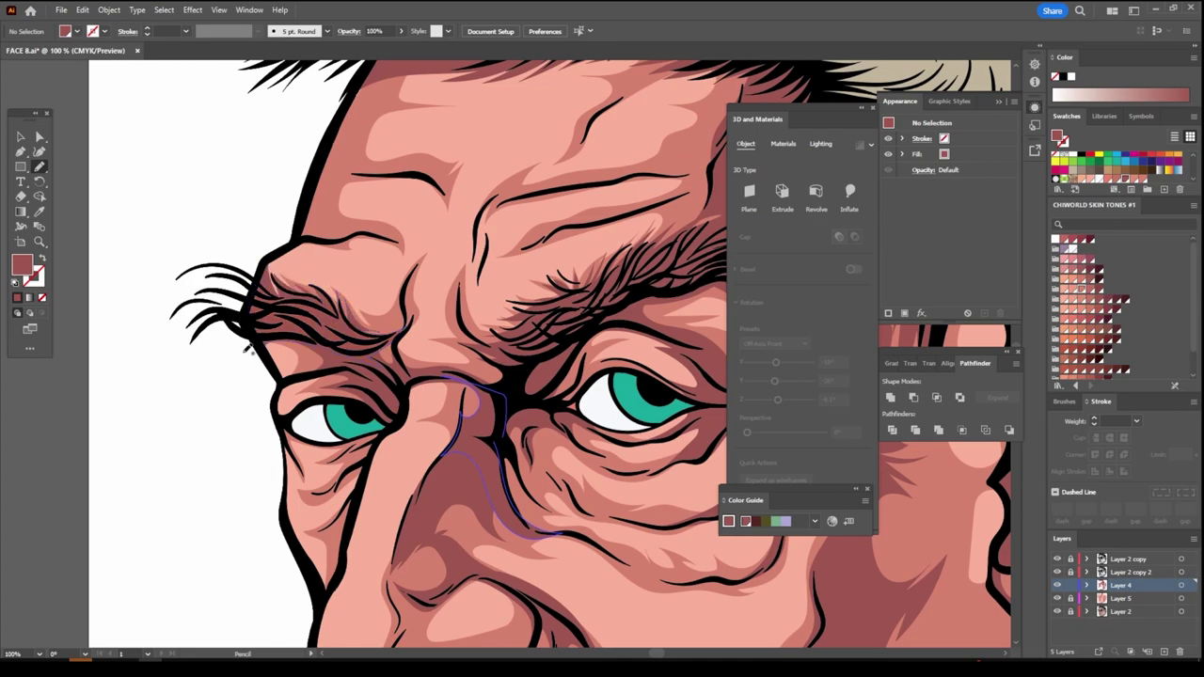
{"action": "key", "text": "ctrl+minus"}
{"action": "key", "text": "ctrl+minus"}
{"action": "key", "text": "ctrl+minus"}
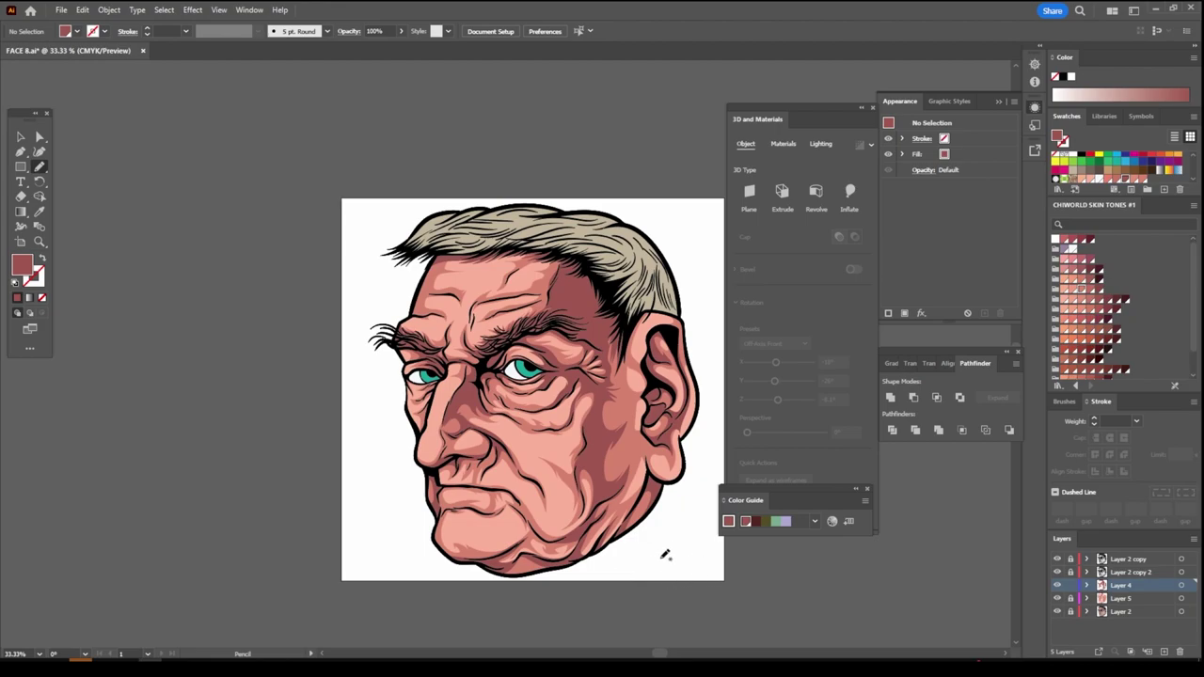
Draw a closed shadow shape down the temple toward the ear
{"action": "key", "text": "ctrl+plus"}
{"action": "key", "text": "ctrl+plus"}
{"action": "key", "text": "ctrl+plus"}
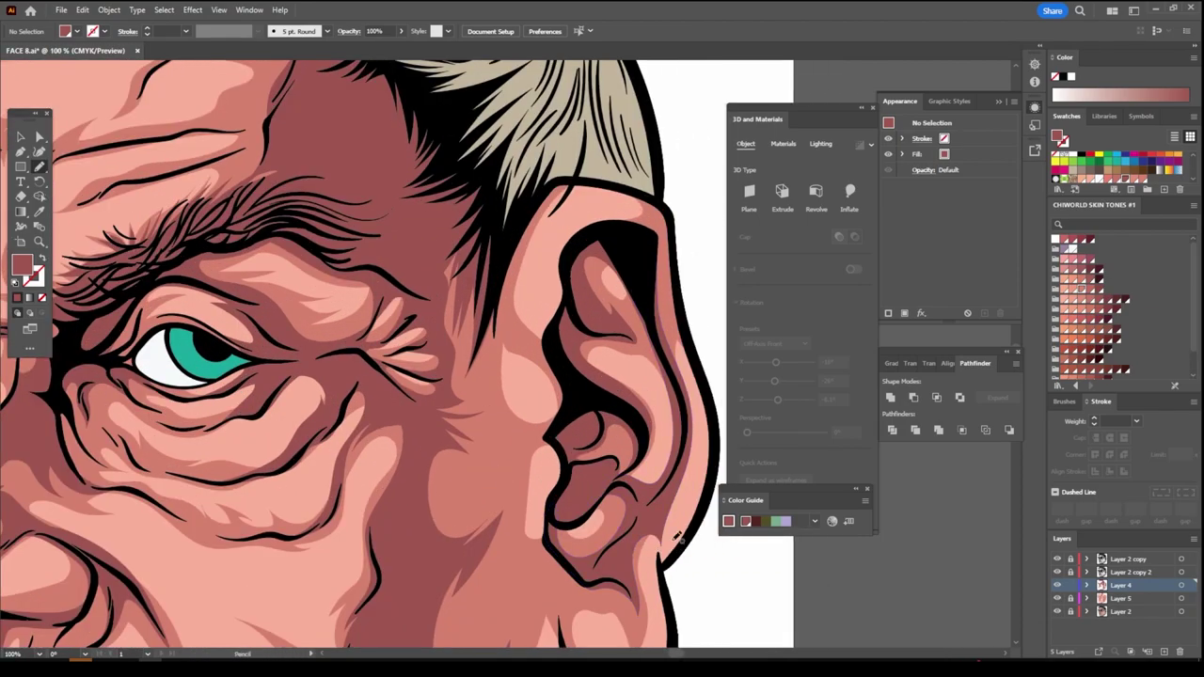
{"action": "left_click_drag", "start_coordinate": [436, 245], "coordinate": [443, 417]}
{"action": "mouse_move", "coordinate": [491, 415]}
{"action": "left_mouse_down"}
{"action": "mouse_move", "coordinate": [512, 487]}
{"action": "mouse_move", "coordinate": [534, 442]}
{"action": "mouse_move", "coordinate": [512, 421]}
{"action": "left_mouse_up"}
{"action": "mouse_move", "coordinate": [502, 366]}
{"action": "left_mouse_down"}
{"action": "mouse_move", "coordinate": [508, 334]}
{"action": "mouse_move", "coordinate": [541, 353]}
{"action": "mouse_move", "coordinate": [515, 301]}
{"action": "left_mouse_up"}
{"action": "left_click_drag", "start_coordinate": [541, 225], "coordinate": [569, 164]}
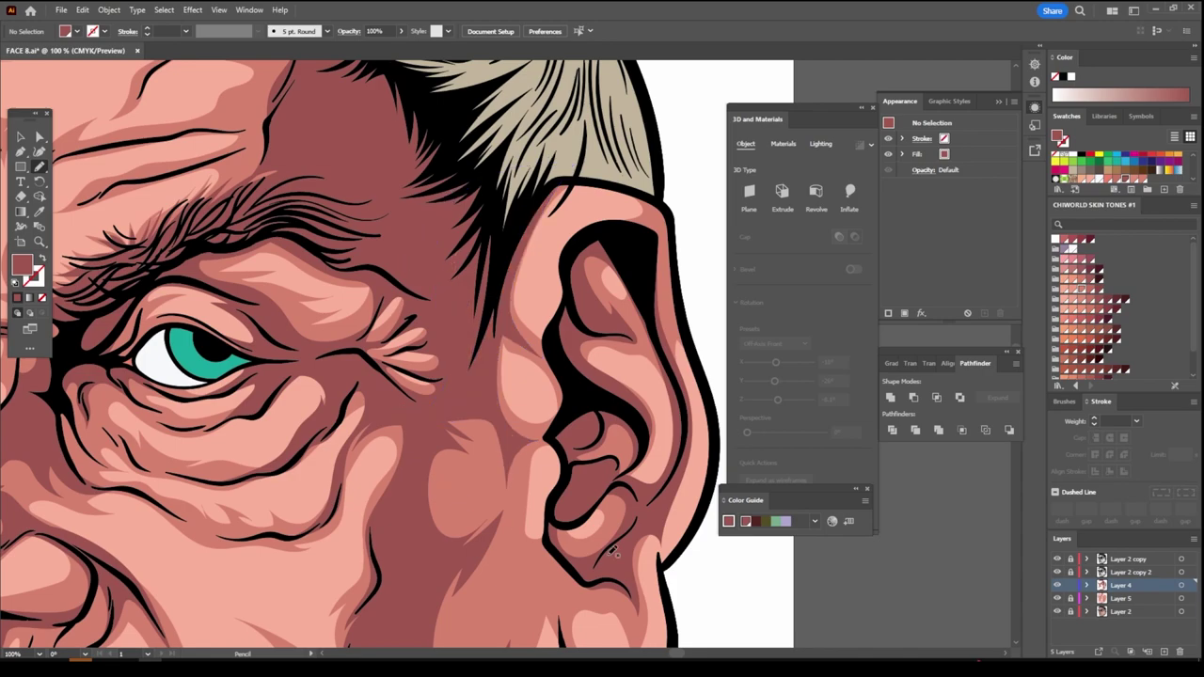
{"action": "key", "text": "ctrl+minus"}
{"action": "key", "text": "ctrl+minus"}
{"action": "key", "text": "ctrl+minus"}
{"action": "key", "text": "ctrl+minus"}
Add a shadow path along the jaw edge
{"action": "scroll", "coordinate": [588, 534], "scroll_direction": "down", "scroll_amount": 1}
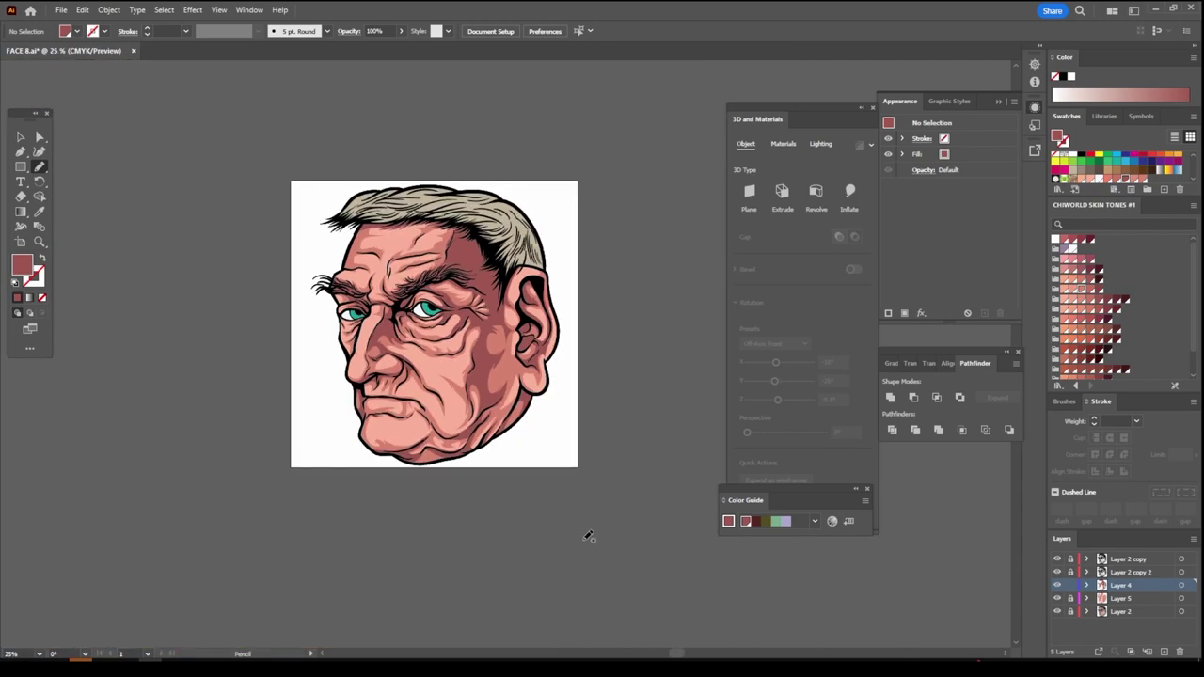
{"action": "key", "text": "ctrl+plus"}
{"action": "key", "text": "ctrl+plus"}
{"action": "key", "text": "ctrl+plus"}
{"action": "left_click_drag", "start_coordinate": [567, 482], "coordinate": [585, 541]}
{"action": "scroll", "coordinate": [588, 535], "scroll_direction": "down", "scroll_amount": 1}
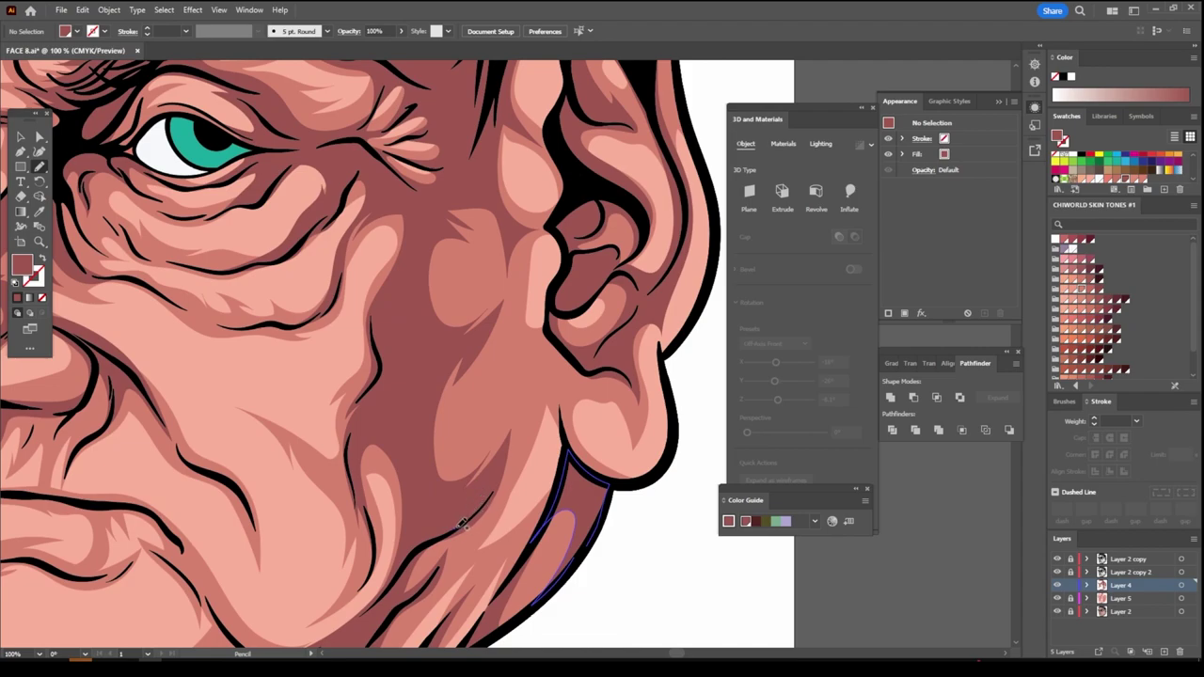
Draw thin cheek shadow strokes in front of the ear, covering the light highlight
{"action": "left_click_drag", "start_coordinate": [490, 497], "coordinate": [470, 559]}
{"action": "left_click_drag", "start_coordinate": [554, 378], "coordinate": [569, 429]}
{"action": "mouse_move", "coordinate": [565, 386]}
{"action": "left_mouse_down"}
{"action": "mouse_move", "coordinate": [520, 321]}
{"action": "mouse_move", "coordinate": [459, 441]}
{"action": "left_mouse_up"}
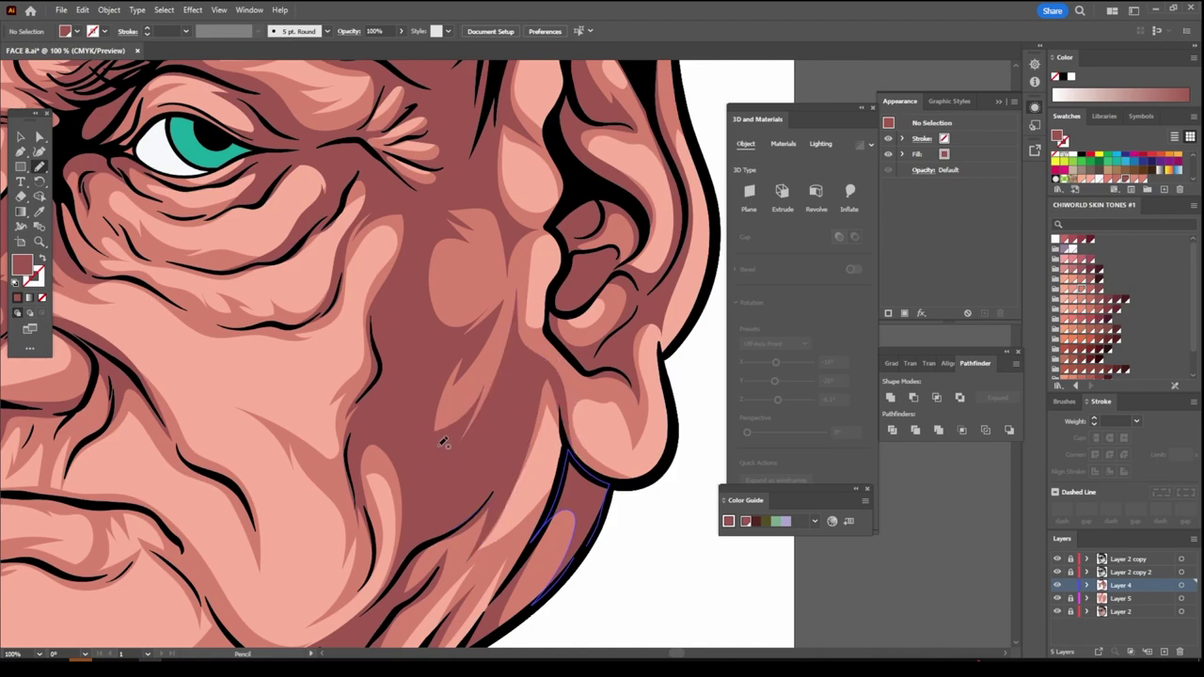
{"action": "left_click_drag", "start_coordinate": [441, 444], "coordinate": [457, 414]}
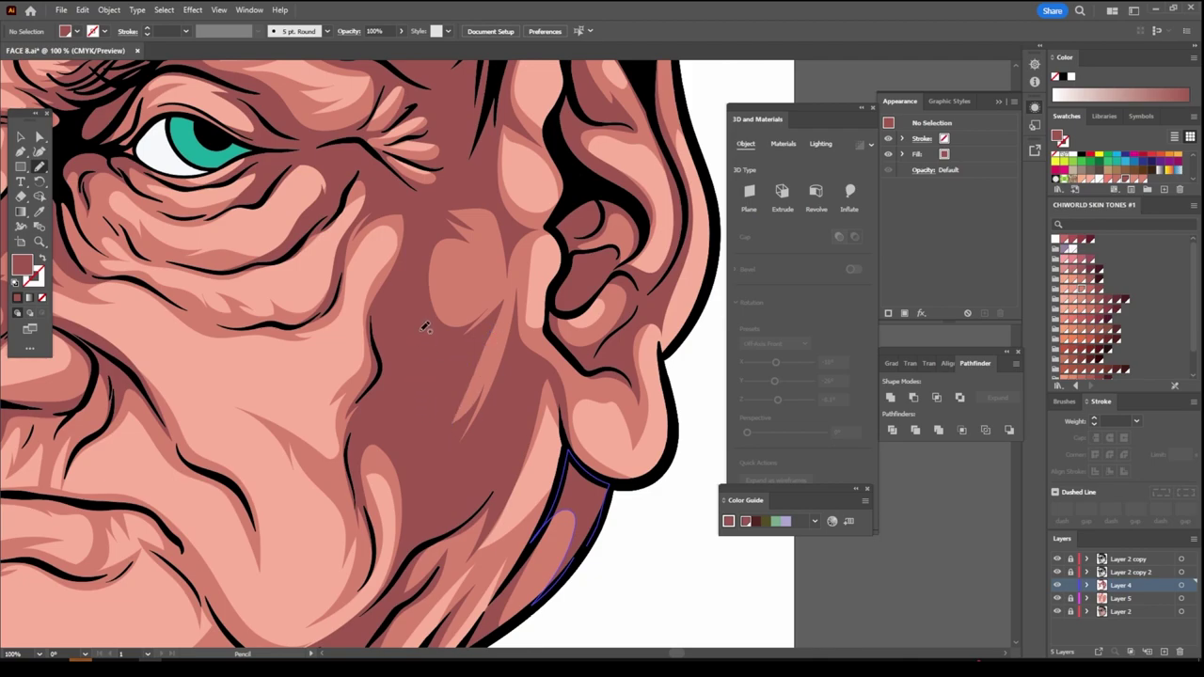
{"action": "scroll", "coordinate": [425, 352], "scroll_direction": "up", "scroll_amount": 2}
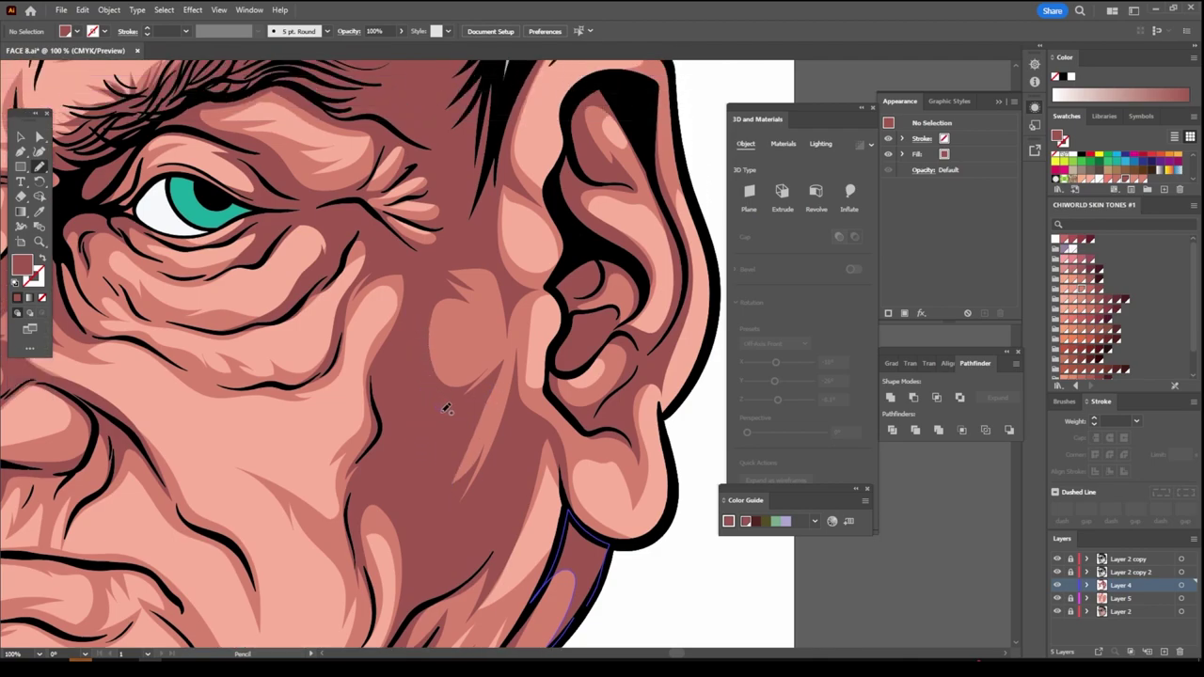
{"action": "left_click_drag", "start_coordinate": [439, 410], "coordinate": [473, 392]}
{"action": "left_click_drag", "start_coordinate": [447, 491], "coordinate": [512, 351]}
{"action": "left_click_drag", "start_coordinate": [513, 282], "coordinate": [430, 269]}
Draw a darker shading shape along the cheek crease by the mouth
{"action": "key", "text": "ctrl+minus"}
{"action": "key", "text": "ctrl+minus"}
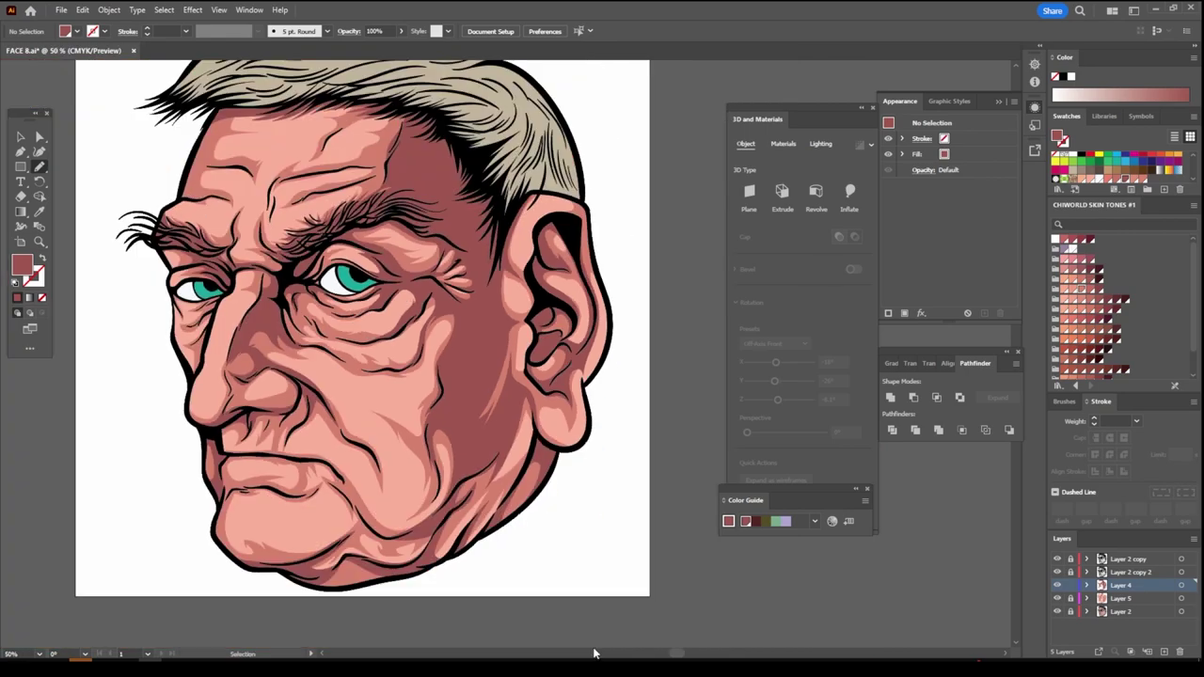
{"action": "key", "text": "ctrl+minus"}
{"action": "key", "text": "ctrl+minus"}
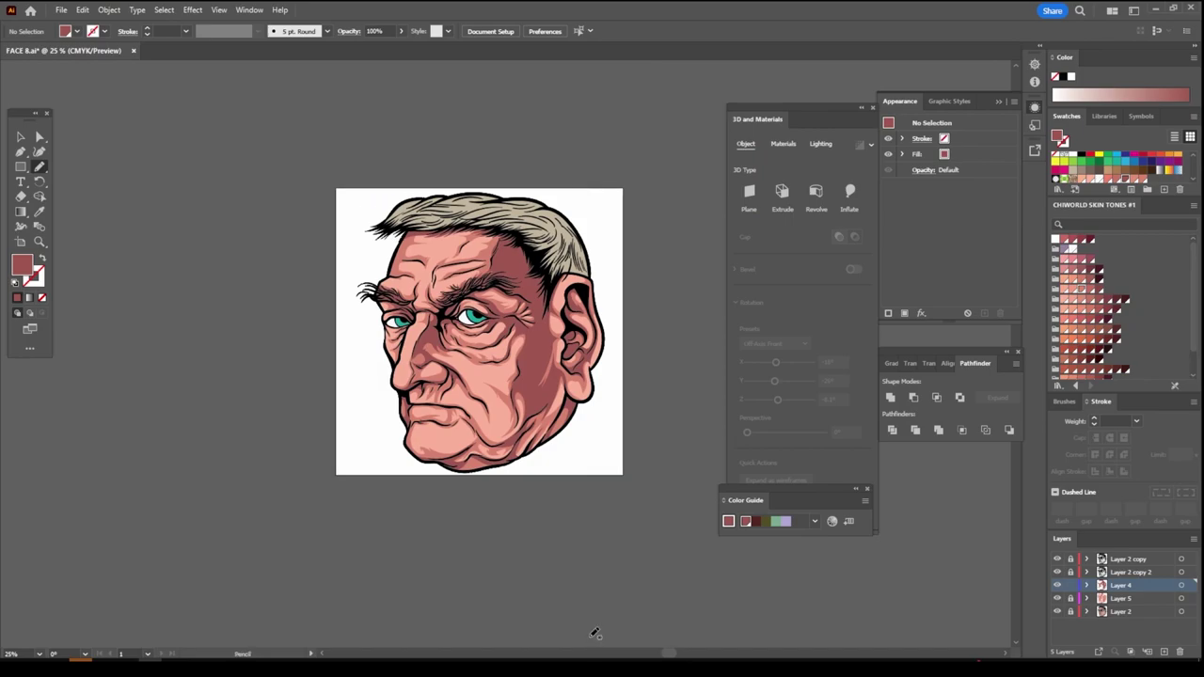
{"action": "key", "text": "ctrl+plus"}
{"action": "key", "text": "ctrl+plus"}
{"action": "scroll", "coordinate": [578, 631], "scroll_direction": "down", "scroll_amount": 1}
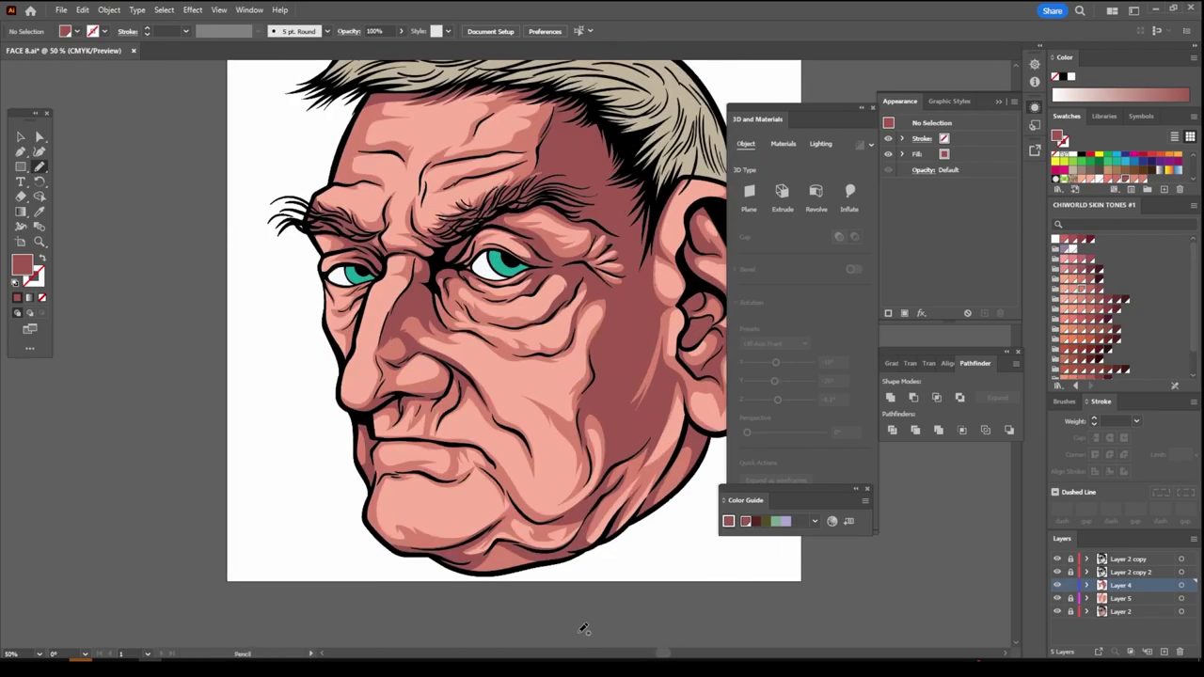
{"action": "scroll", "coordinate": [577, 631], "scroll_direction": "down", "scroll_amount": 1}
{"action": "key", "text": "ctrl+minus"}
{"action": "scroll", "coordinate": [578, 637], "scroll_direction": "down", "scroll_amount": 1}
{"action": "key", "text": "ctrl+plus"}
{"action": "key", "text": "ctrl+plus"}
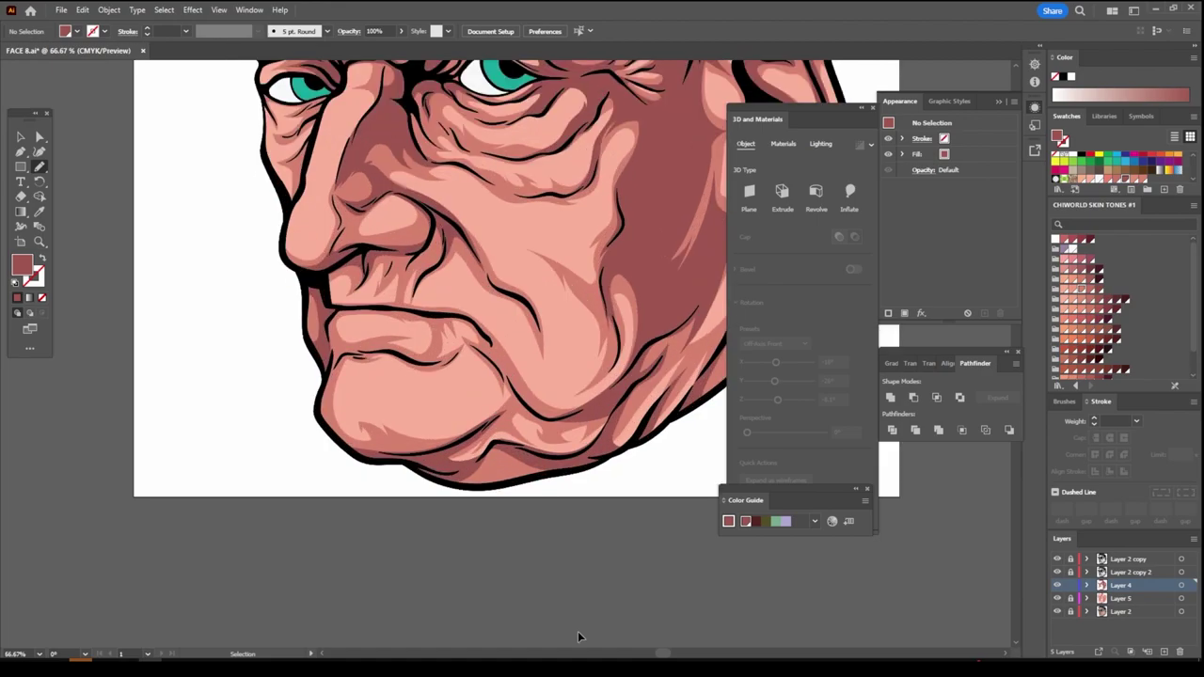
{"action": "key", "text": "ctrl+plus"}
{"action": "key", "text": "ctrl+plus"}
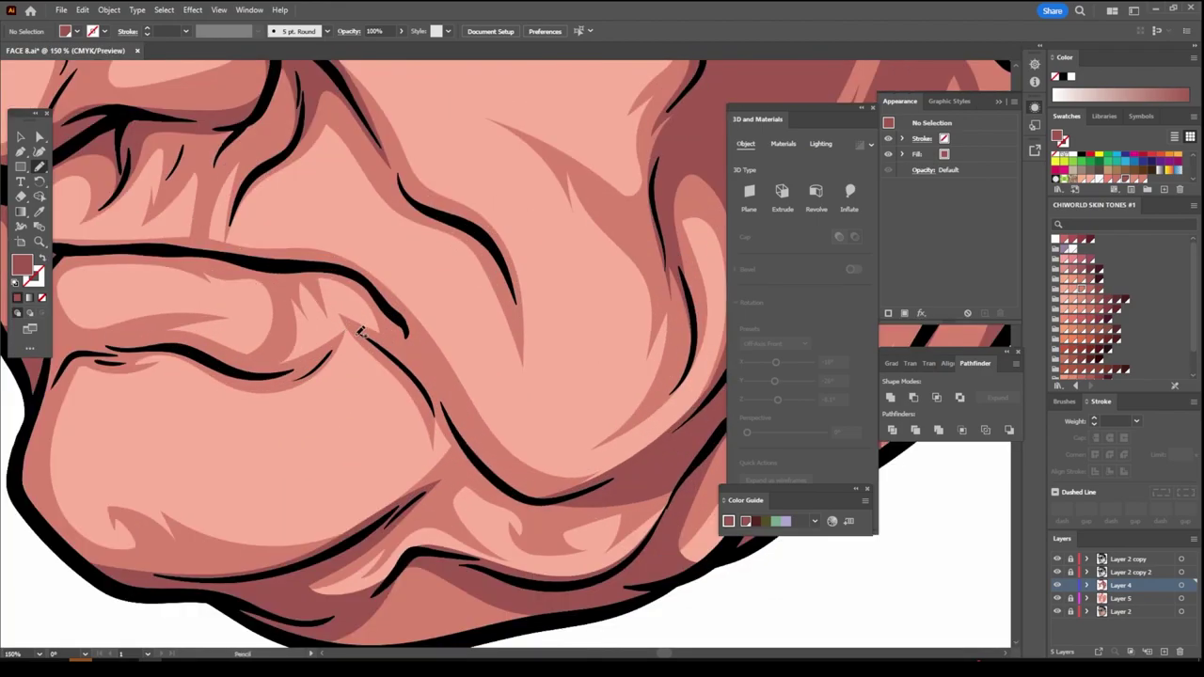
{"action": "mouse_move", "coordinate": [399, 356]}
{"action": "left_mouse_down"}
{"action": "mouse_move", "coordinate": [357, 538]}
{"action": "mouse_move", "coordinate": [470, 485]}
{"action": "mouse_move", "coordinate": [536, 510]}
{"action": "mouse_move", "coordinate": [641, 464]}
{"action": "mouse_move", "coordinate": [686, 424]}
{"action": "mouse_move", "coordinate": [586, 476]}
{"action": "mouse_move", "coordinate": [498, 435]}
{"action": "mouse_move", "coordinate": [428, 361]}
{"action": "left_mouse_up"}
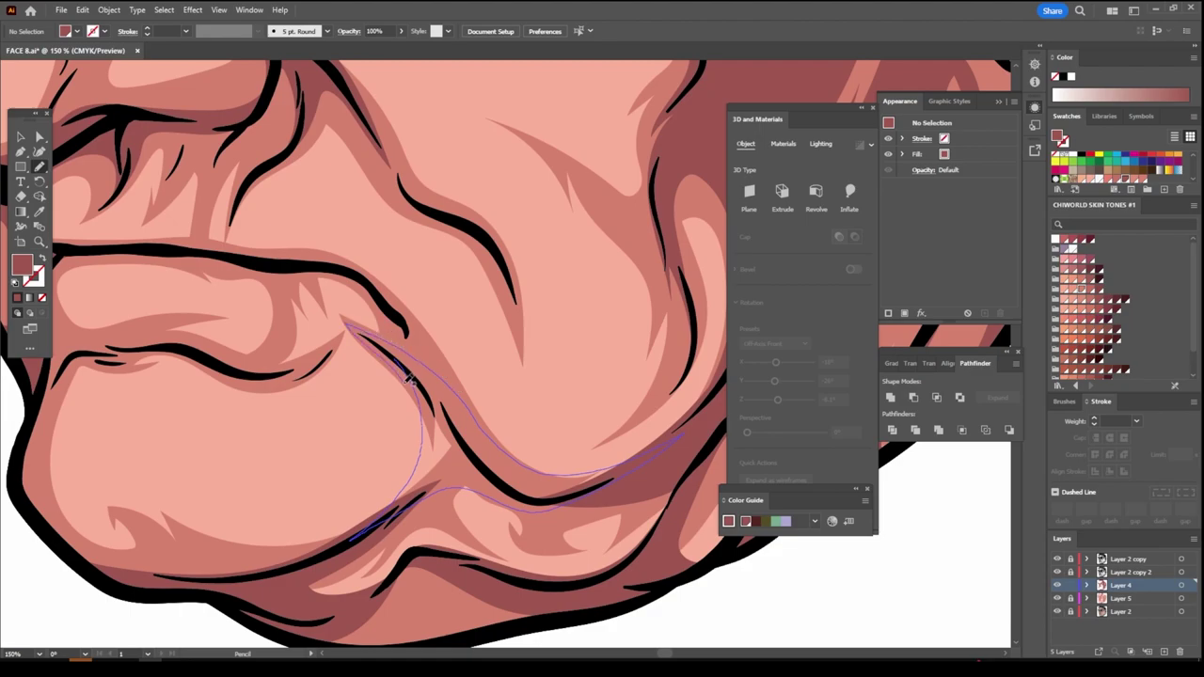
{"action": "left_click_drag", "start_coordinate": [363, 325], "coordinate": [338, 298]}
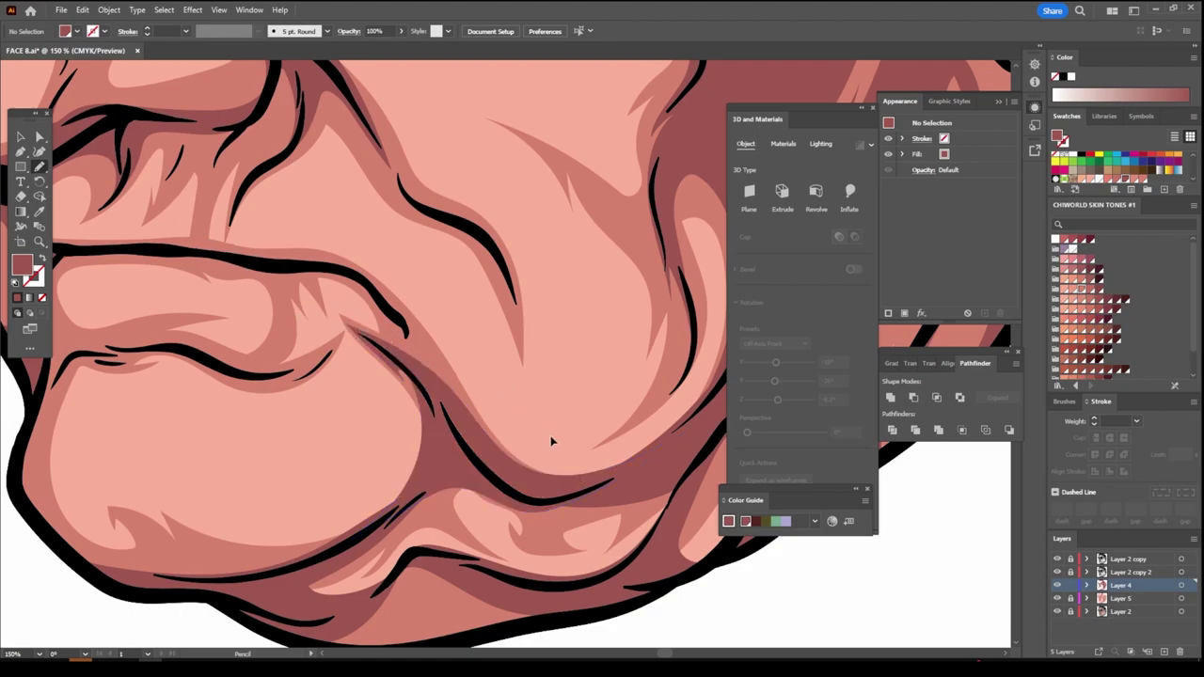
Extend dark shading down the cheek crease beside the nose
{"action": "scroll", "coordinate": [573, 453], "scroll_direction": "down", "scroll_amount": 3}
{"action": "scroll", "coordinate": [595, 466], "scroll_direction": "down", "scroll_amount": 1}
{"action": "scroll", "coordinate": [579, 468], "scroll_direction": "up", "scroll_amount": 2}
{"action": "scroll", "coordinate": [563, 467], "scroll_direction": "up", "scroll_amount": 2}
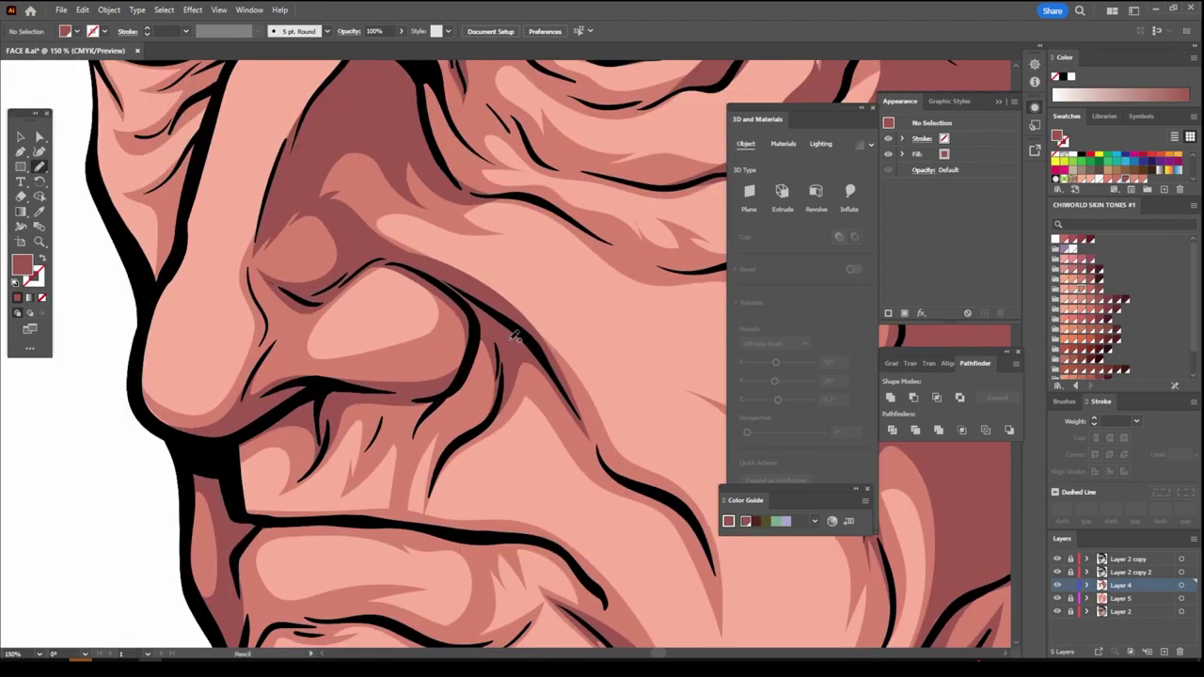
{"action": "mouse_move", "coordinate": [511, 334]}
{"action": "left_mouse_down"}
{"action": "mouse_move", "coordinate": [463, 444]}
{"action": "mouse_move", "coordinate": [440, 467]}
{"action": "left_mouse_up"}
{"action": "mouse_move", "coordinate": [407, 473]}
{"action": "left_mouse_down"}
{"action": "mouse_move", "coordinate": [369, 442]}
{"action": "mouse_move", "coordinate": [390, 395]}
{"action": "mouse_move", "coordinate": [467, 352]}
{"action": "mouse_move", "coordinate": [470, 316]}
{"action": "left_mouse_up"}
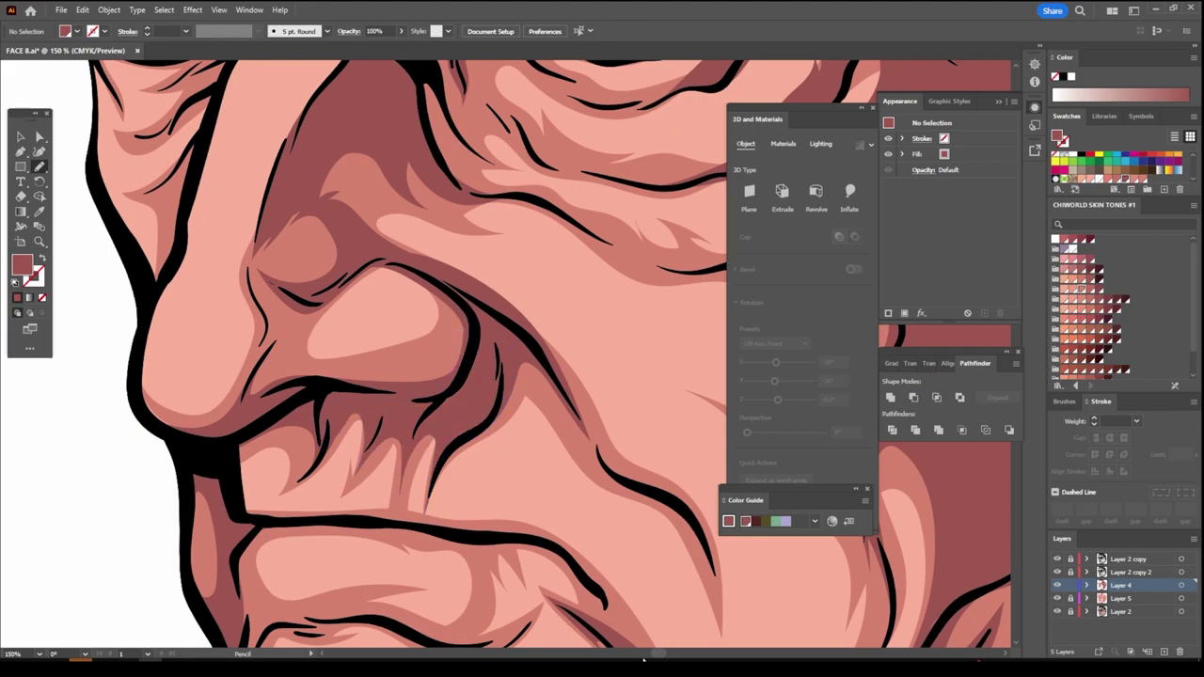
{"action": "key", "text": "ctrl+minus"}
{"action": "key", "text": "ctrl+minus"}
{"action": "key", "text": "ctrl+minus"}
{"action": "key", "text": "ctrl+minus"}
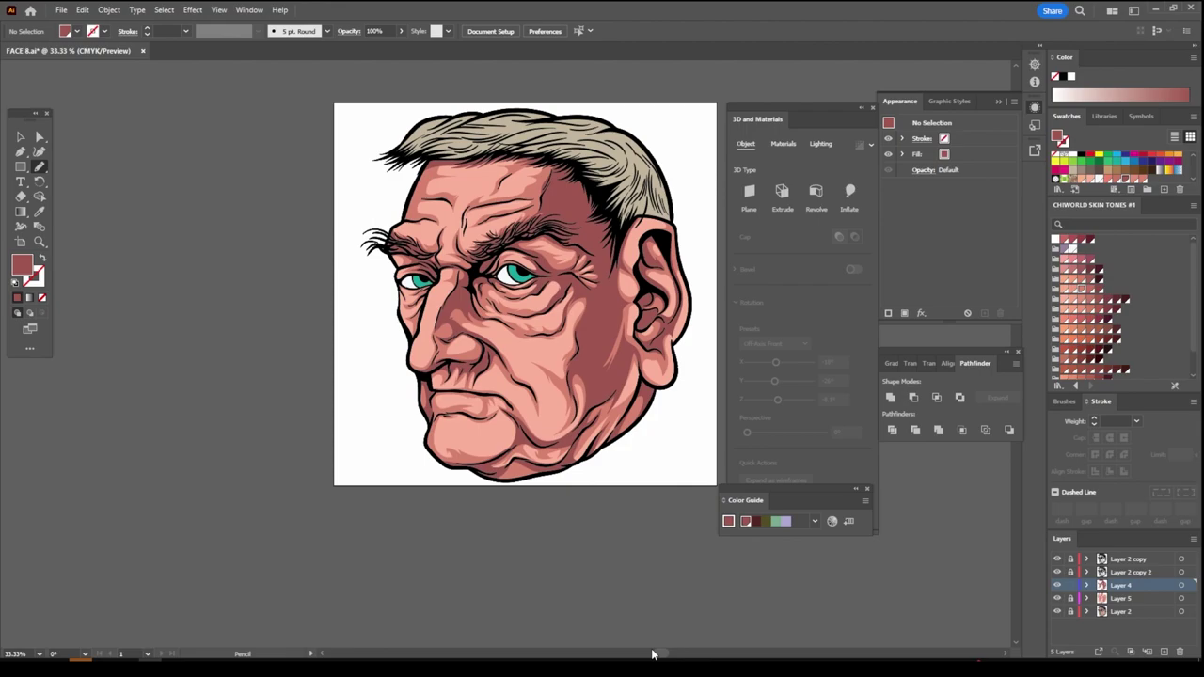
Darken a strip along the cheek edge by the ear
{"action": "scroll", "coordinate": [651, 648], "scroll_direction": "up", "scroll_amount": 1}
{"action": "scroll", "coordinate": [651, 648], "scroll_direction": "up", "scroll_amount": 2}
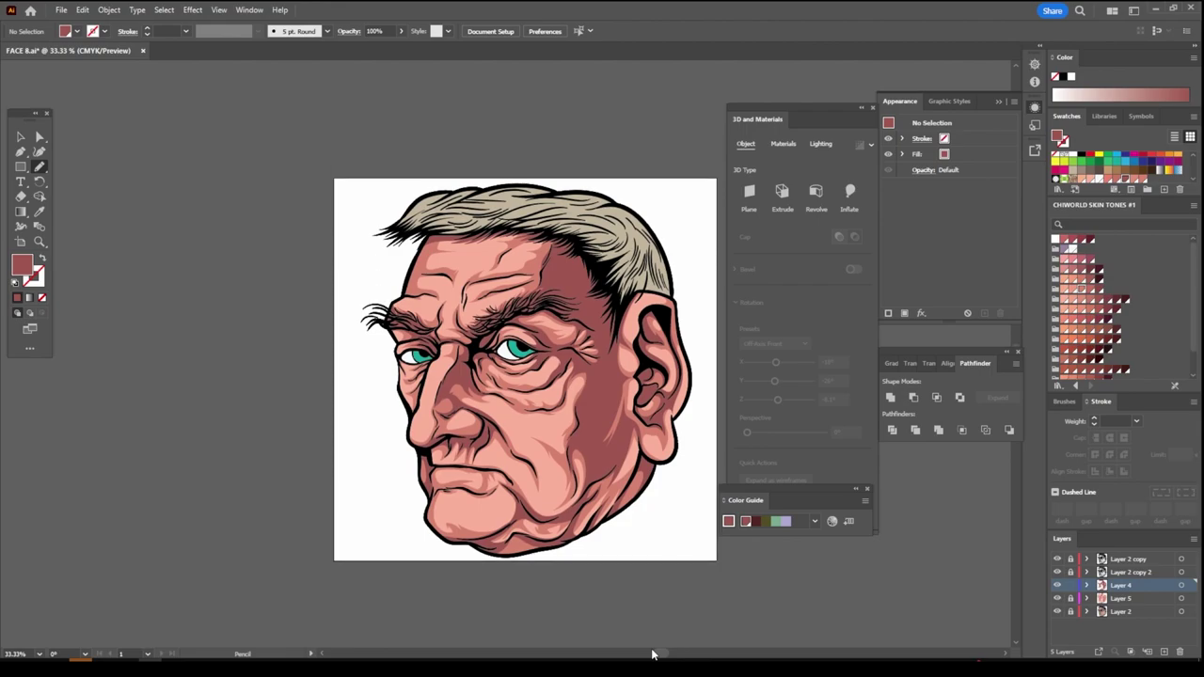
{"action": "scroll", "coordinate": [651, 648], "scroll_direction": "up", "scroll_amount": 1}
{"action": "scroll", "coordinate": [651, 653], "scroll_direction": "down", "scroll_amount": 3}
{"action": "key", "text": "ctrl+plus"}
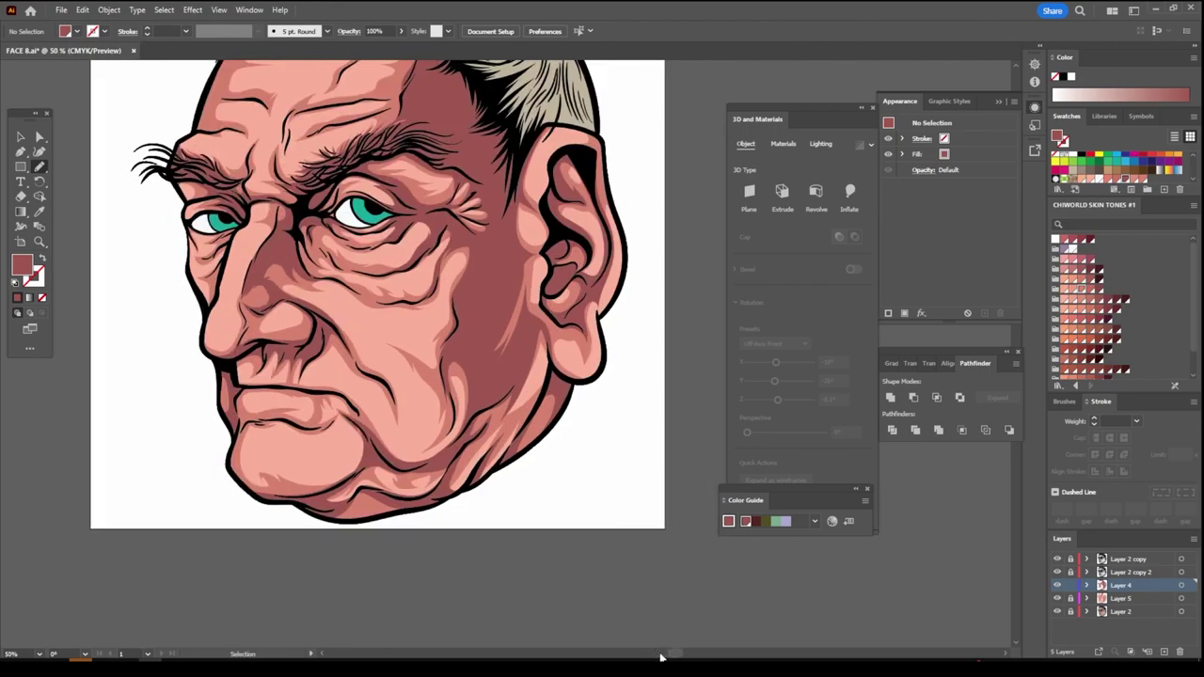
{"action": "key", "text": "ctrl+plus"}
{"action": "key", "text": "ctrl+plus"}
{"action": "left_click_drag", "start_coordinate": [569, 421], "coordinate": [590, 415]}
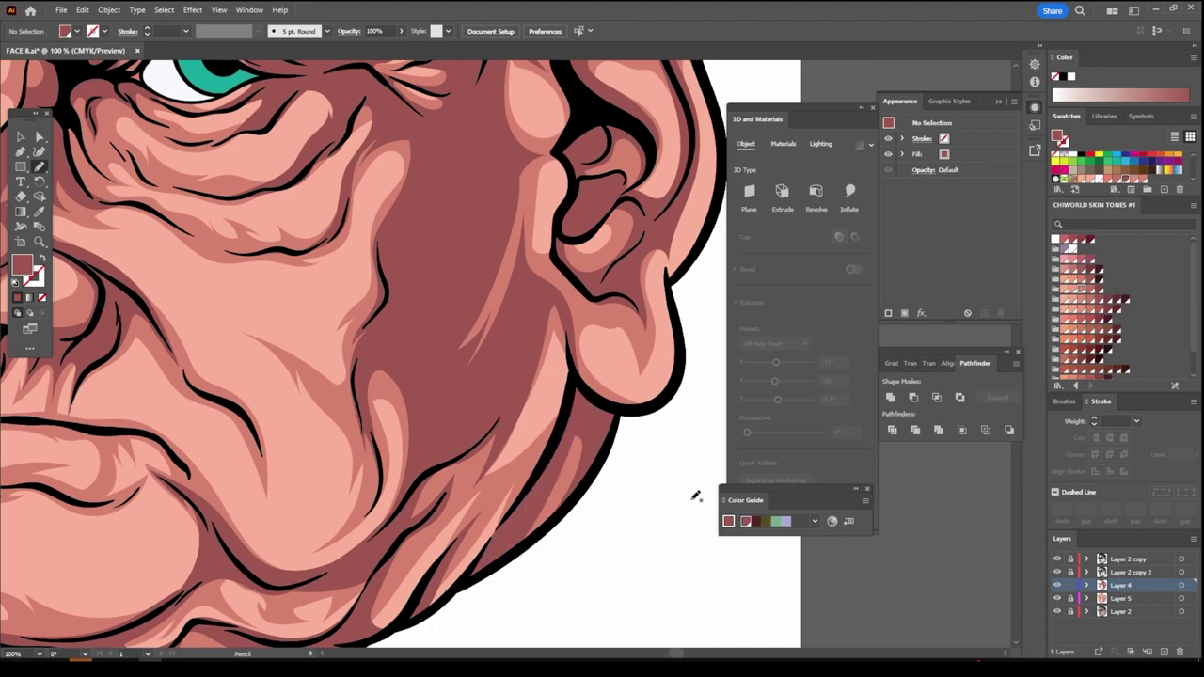
{"action": "key", "text": "ctrl+minus"}
{"action": "key", "text": "ctrl+minus"}
{"action": "key", "text": "ctrl+minus"}
{"action": "key", "text": "ctrl+minus"}
Draw a closed dark shading shape around the upper brow
{"action": "scroll", "coordinate": [653, 469], "scroll_direction": "up", "scroll_amount": 3}
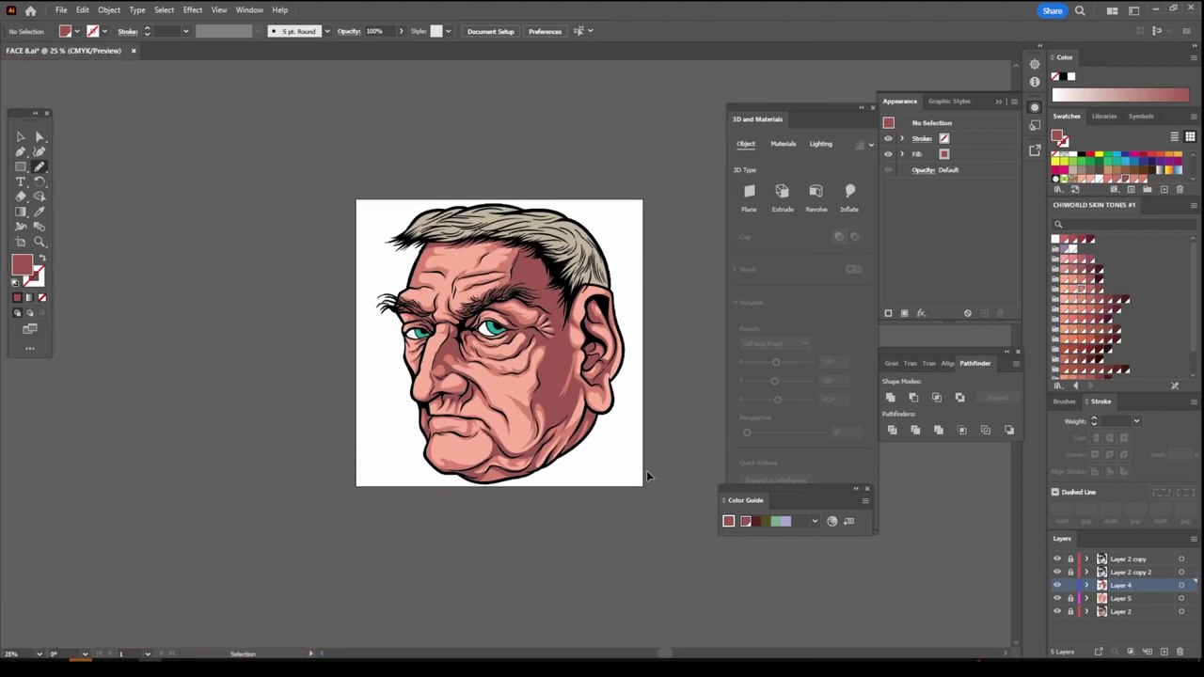
{"action": "scroll", "coordinate": [646, 470], "scroll_direction": "up", "scroll_amount": 2}
{"action": "scroll", "coordinate": [646, 470], "scroll_direction": "up", "scroll_amount": 2}
{"action": "scroll", "coordinate": [646, 471], "scroll_direction": "up", "scroll_amount": 2}
{"action": "scroll", "coordinate": [647, 466], "scroll_direction": "up", "scroll_amount": 1}
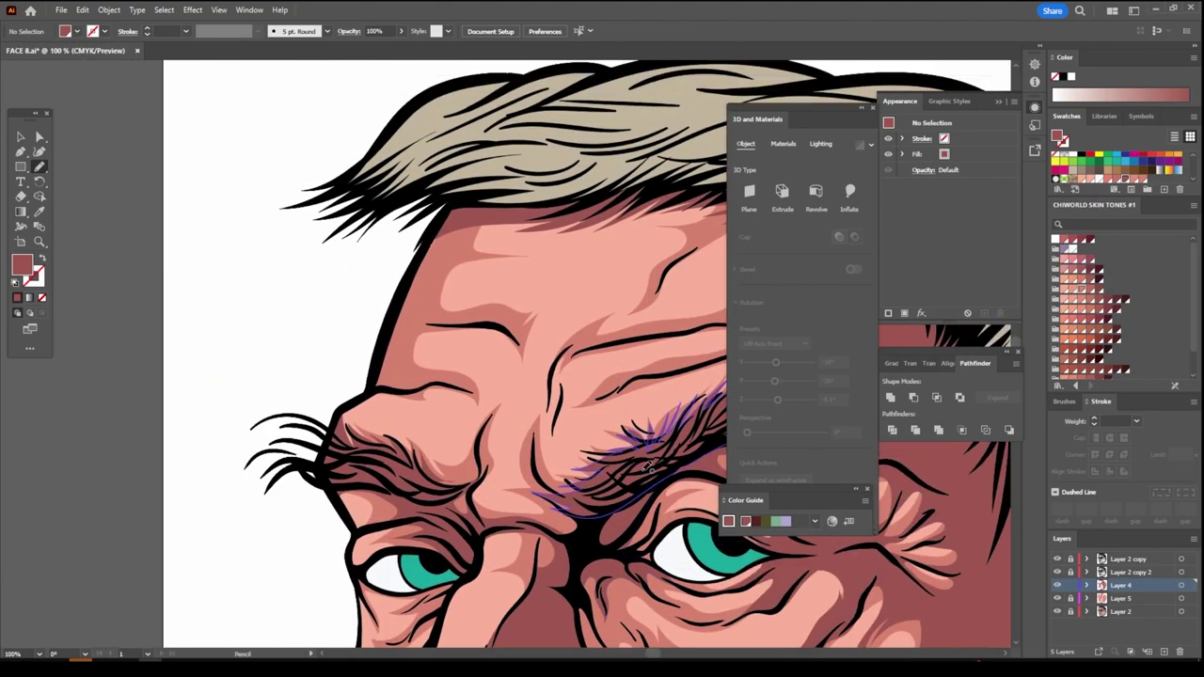
{"action": "left_click_drag", "start_coordinate": [371, 391], "coordinate": [480, 395]}
{"action": "left_click_drag", "start_coordinate": [402, 350], "coordinate": [446, 309]}
{"action": "left_click_drag", "start_coordinate": [446, 308], "coordinate": [381, 377]}
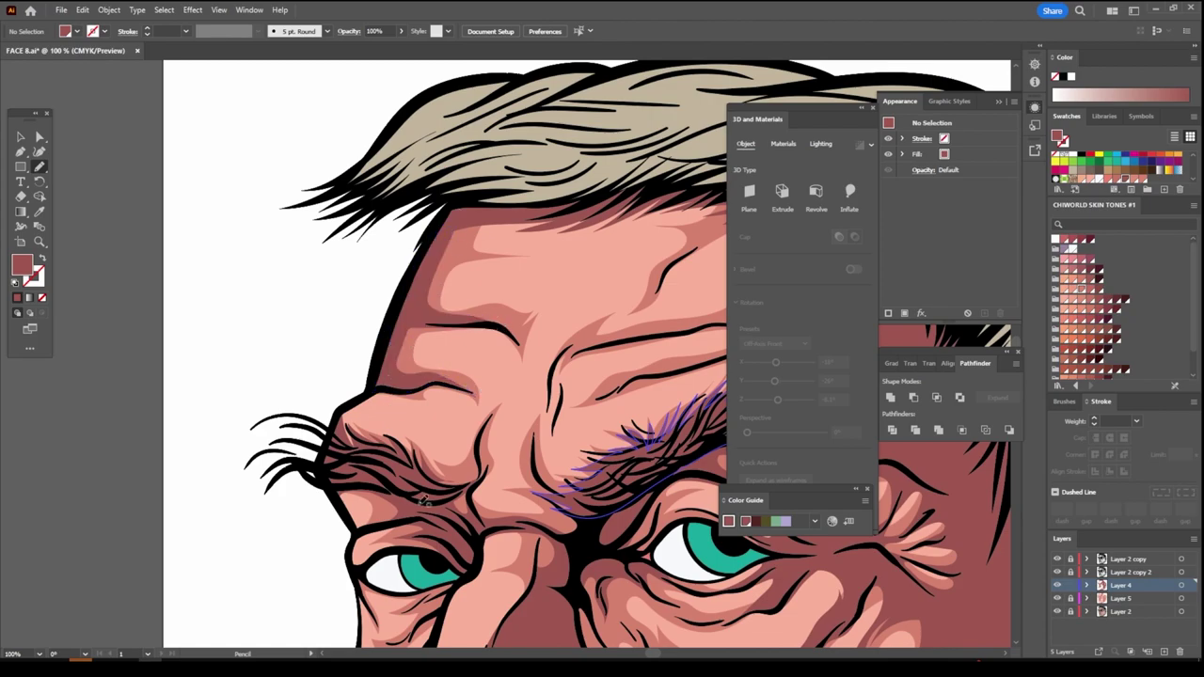
Add a new empty Layer 6 above Layer 2
{"action": "key", "text": "ctrl+minus"}
{"action": "key", "text": "ctrl+minus"}
{"action": "key", "text": "ctrl+minus"}
{"action": "key", "text": "ctrl+minus"}
{"action": "key", "text": "ctrl+minus"}
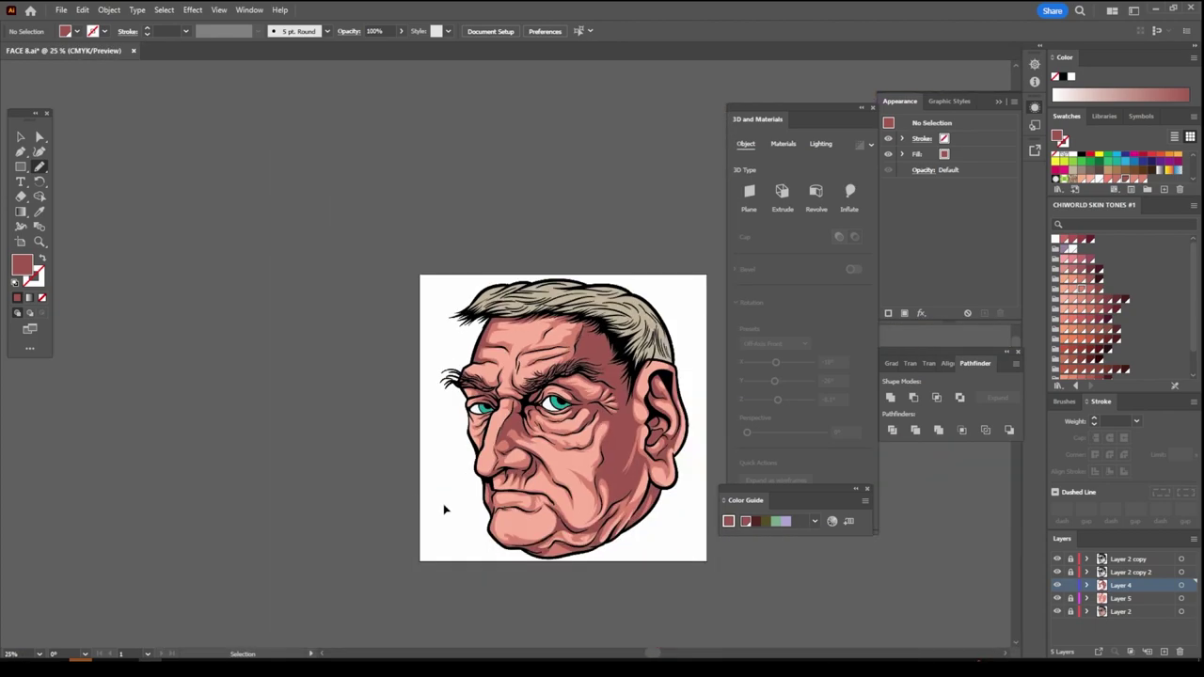
{"action": "key", "text": "ctrl+plus"}
{"action": "key", "text": "ctrl+plus"}
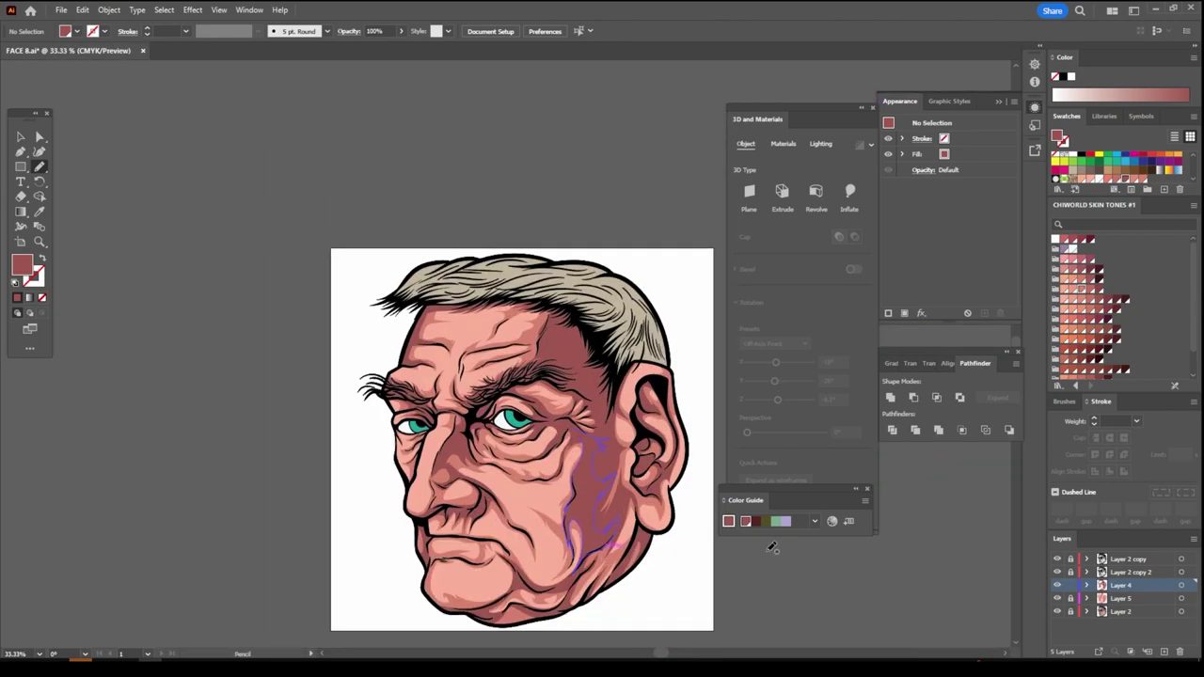
{"action": "left_click", "coordinate": [1127, 612]}
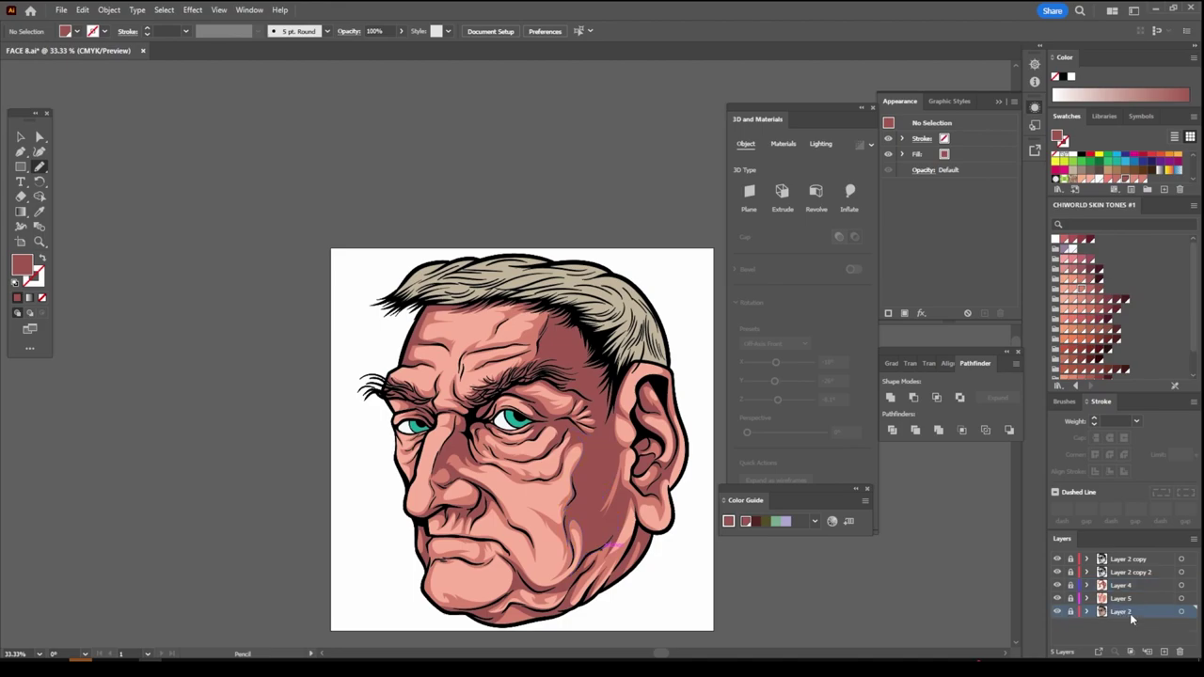
{"action": "left_click", "coordinate": [1163, 651]}
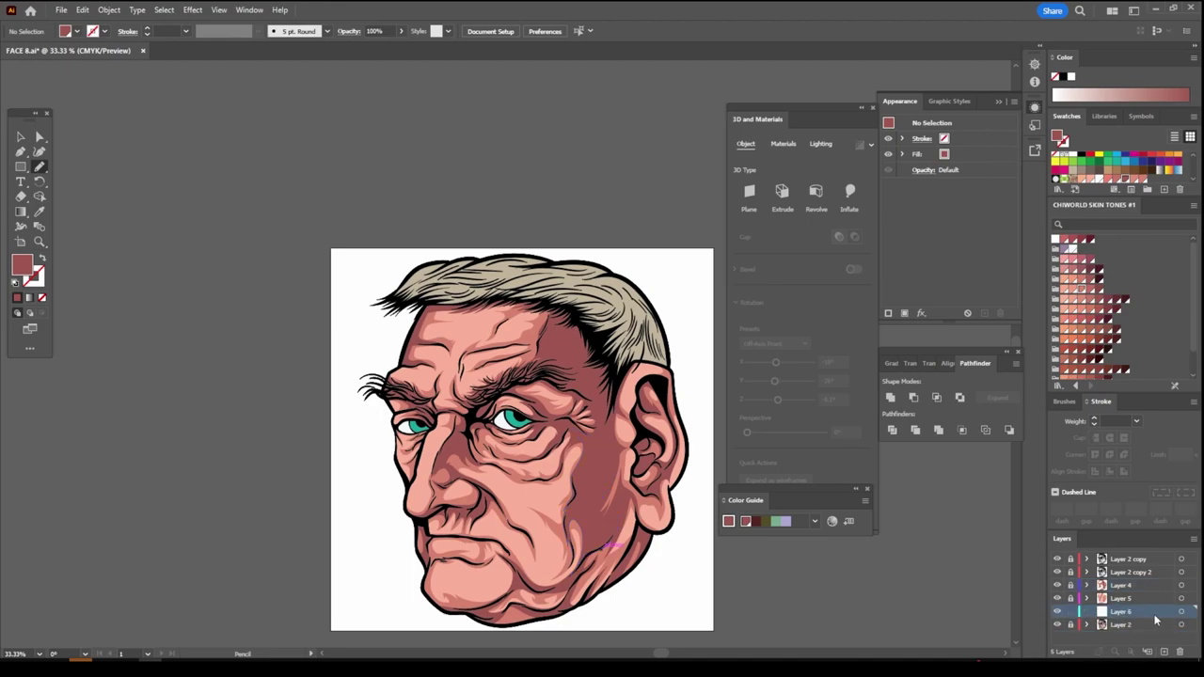
Paint light salmon highlights on the cheek, nose underside and nose bridge at 150% zoom
{"action": "left_click", "coordinate": [1075, 294]}
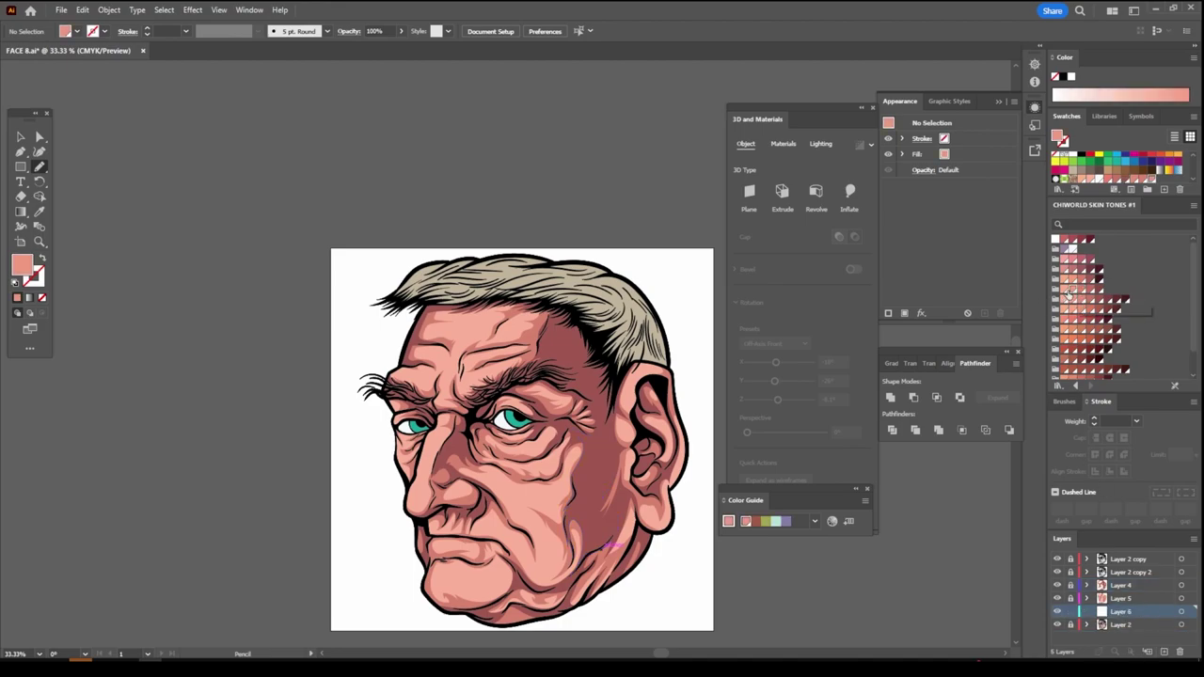
{"action": "scroll", "coordinate": [693, 537], "scroll_direction": "down", "scroll_amount": 1}
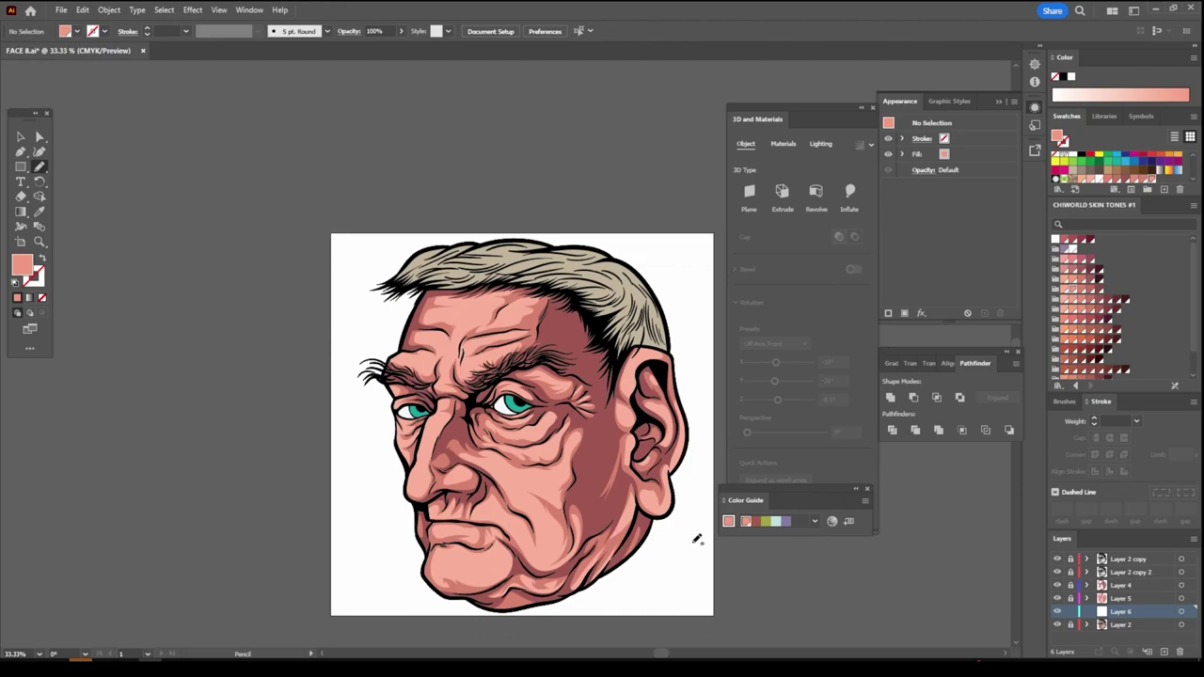
{"action": "scroll", "coordinate": [653, 529], "scroll_direction": "down", "scroll_amount": 2}
{"action": "scroll", "coordinate": [650, 502], "scroll_direction": "down", "scroll_amount": 2}
{"action": "key", "text": "ctrl+plus"}
{"action": "key", "text": "ctrl+plus"}
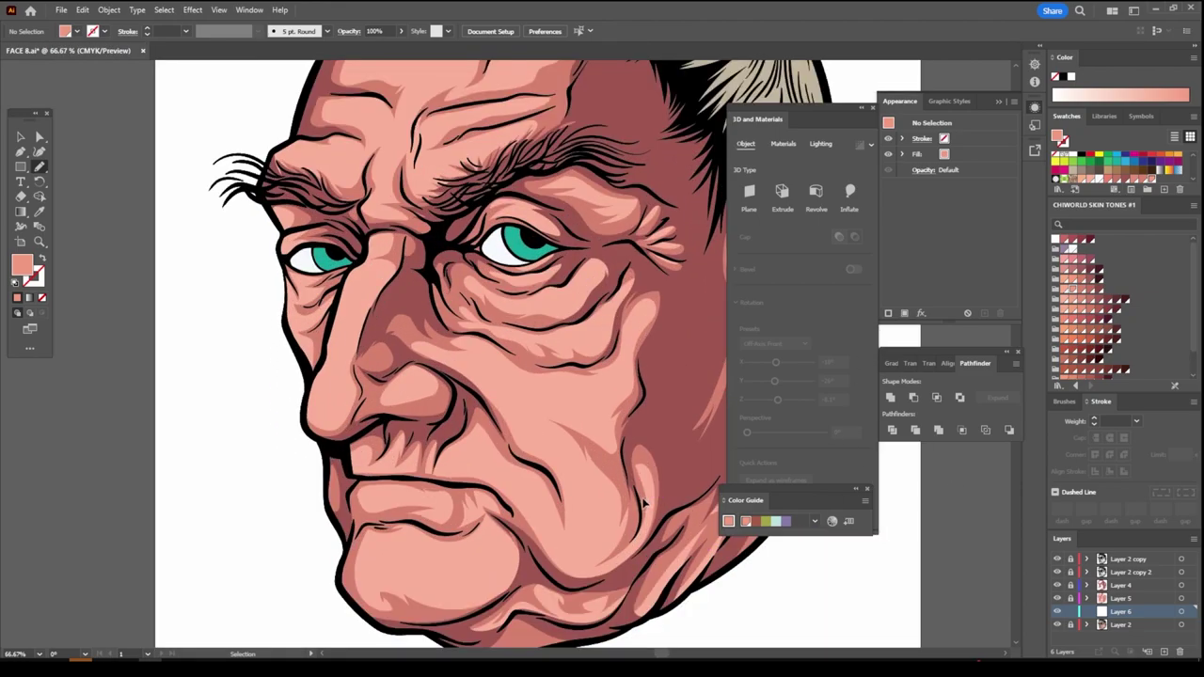
{"action": "key", "text": "ctrl+plus"}
{"action": "key", "text": "ctrl+plus"}
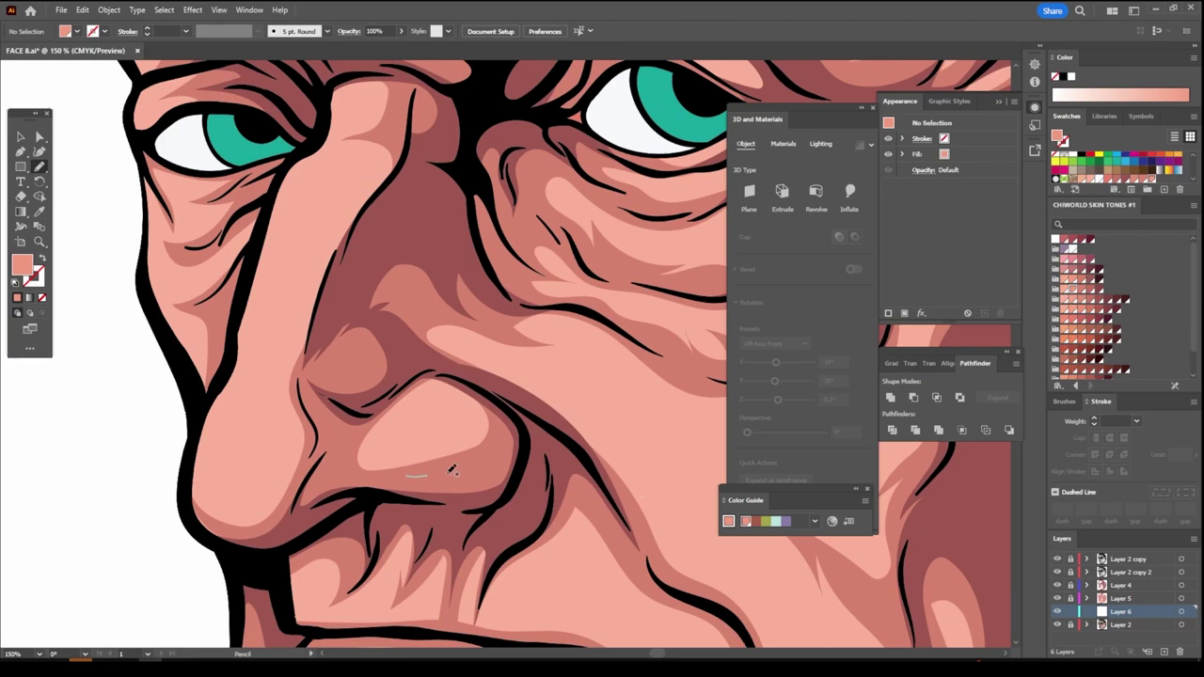
{"action": "mouse_move", "coordinate": [449, 473]}
{"action": "left_mouse_down"}
{"action": "mouse_move", "coordinate": [400, 445]}
{"action": "mouse_move", "coordinate": [443, 376]}
{"action": "left_mouse_up"}
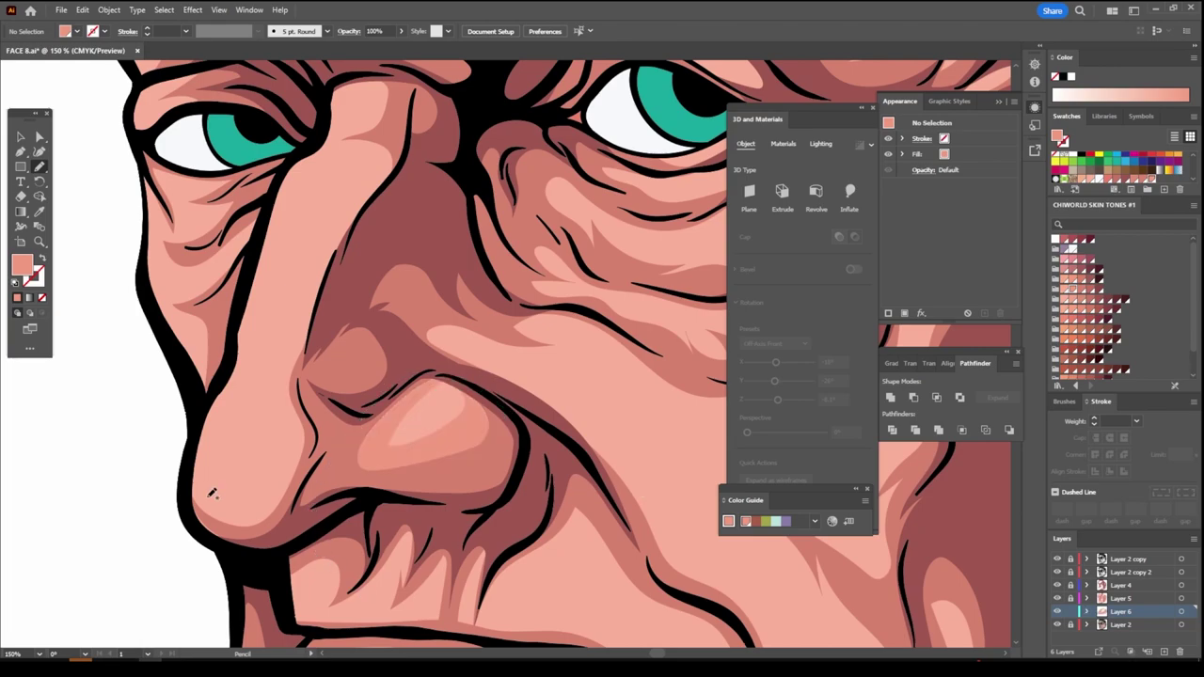
{"action": "mouse_move", "coordinate": [195, 508]}
{"action": "left_mouse_down"}
{"action": "mouse_move", "coordinate": [318, 417]}
{"action": "mouse_move", "coordinate": [244, 496]}
{"action": "left_mouse_up"}
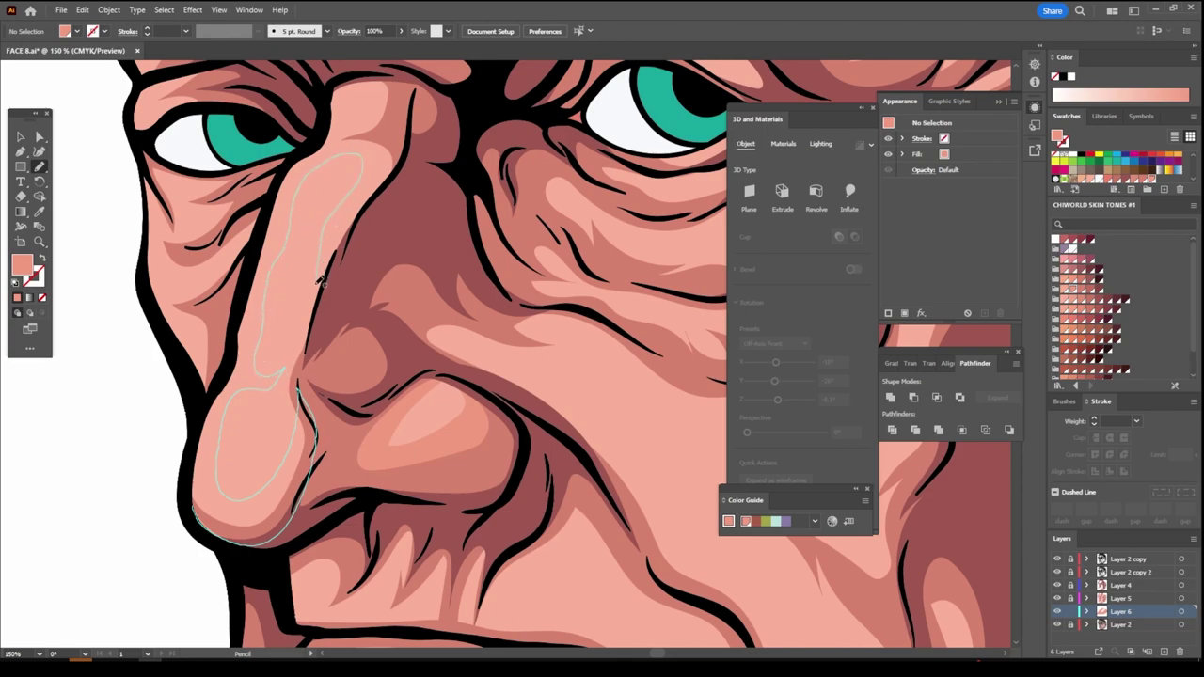
{"action": "mouse_move", "coordinate": [311, 331]}
{"action": "left_mouse_down"}
{"action": "mouse_move", "coordinate": [403, 90]}
{"action": "mouse_move", "coordinate": [203, 418]}
{"action": "mouse_move", "coordinate": [310, 524]}
{"action": "left_mouse_up"}
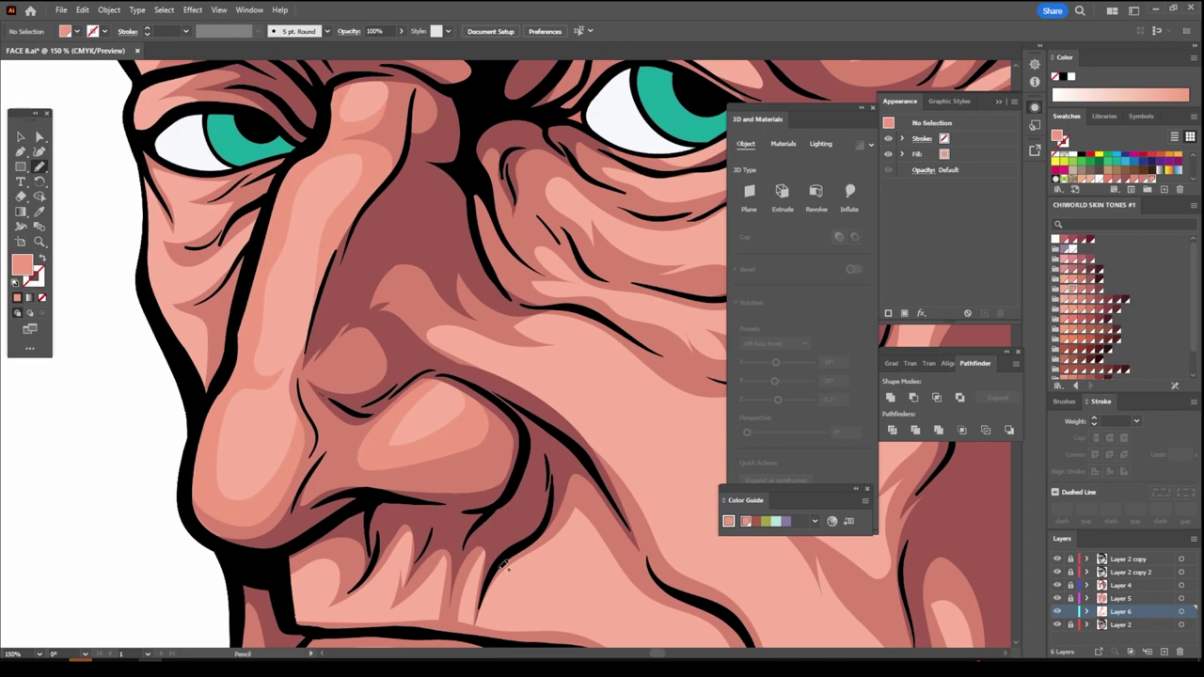
{"action": "key", "text": "ctrl+0"}
Draw light skin-tone highlight shapes along the upper lip line
{"action": "key", "text": "ctrl+1"}
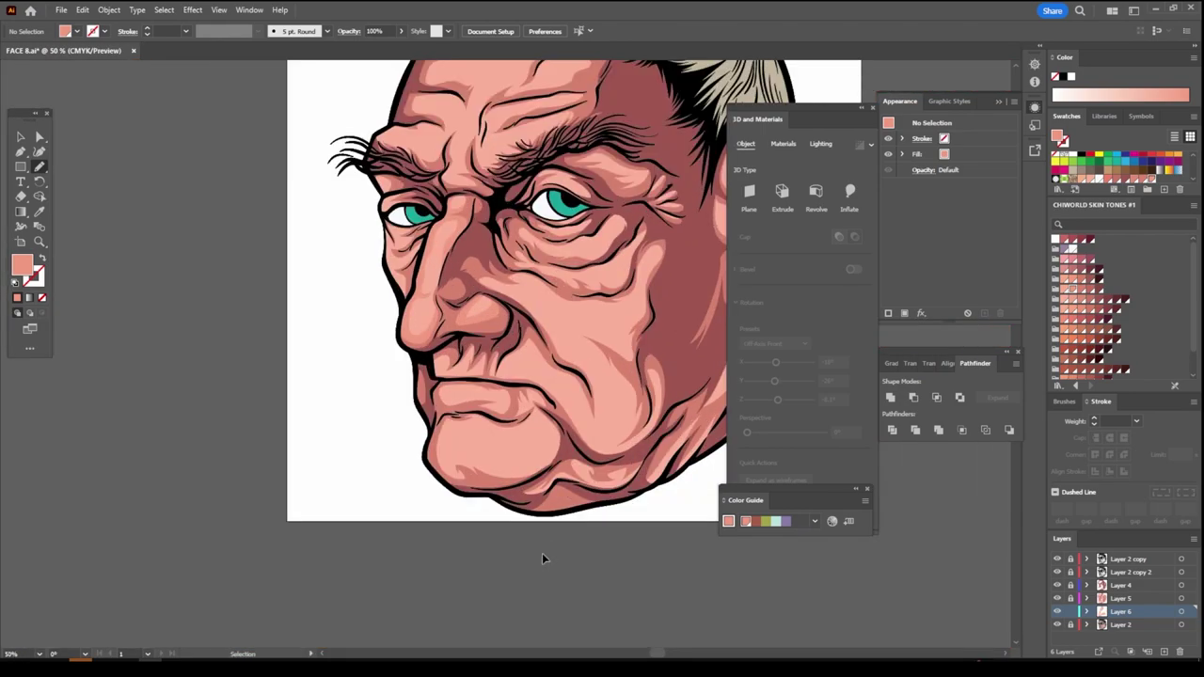
{"action": "key", "text": "ctrl+plus"}
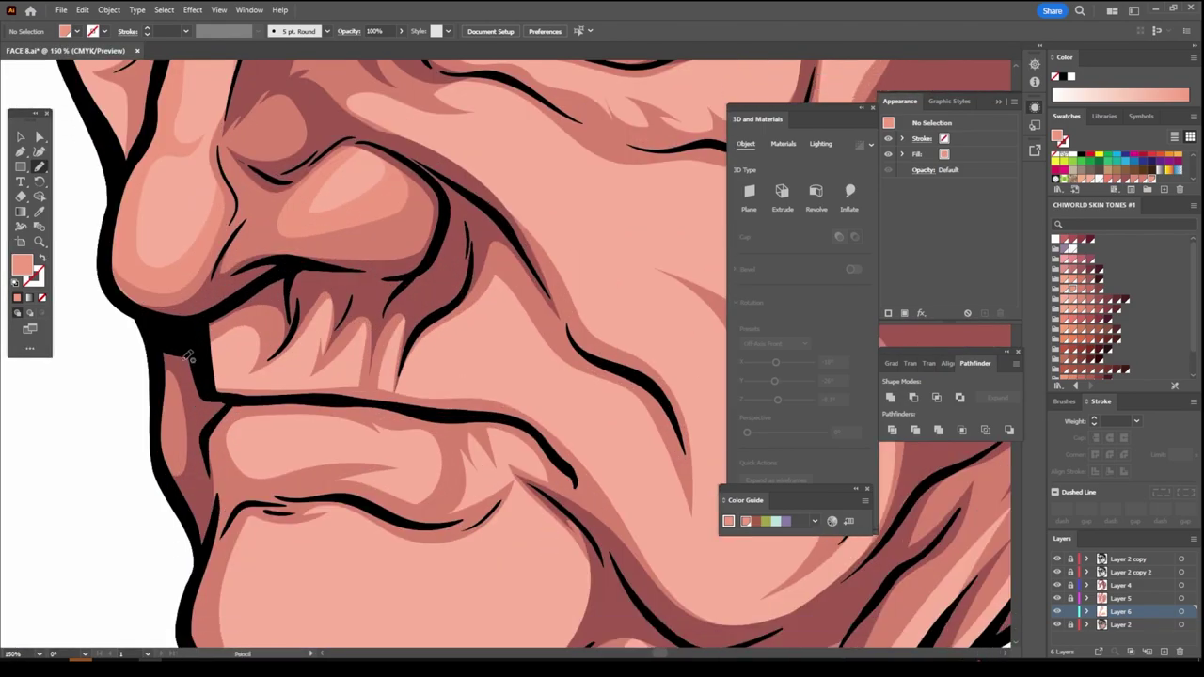
{"action": "mouse_move", "coordinate": [188, 363]}
{"action": "left_mouse_down"}
{"action": "mouse_move", "coordinate": [224, 390]}
{"action": "mouse_move", "coordinate": [261, 396]}
{"action": "left_mouse_up"}
{"action": "left_click_drag", "start_coordinate": [381, 391], "coordinate": [425, 401]}
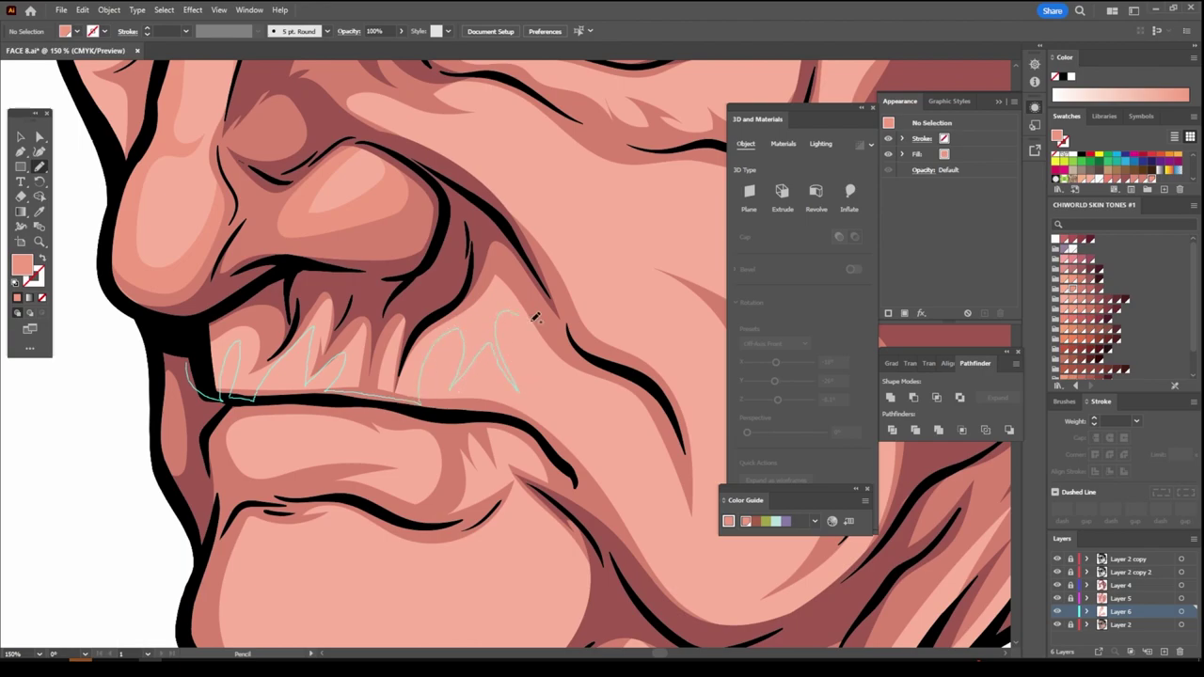
{"action": "left_click_drag", "start_coordinate": [535, 317], "coordinate": [240, 299]}
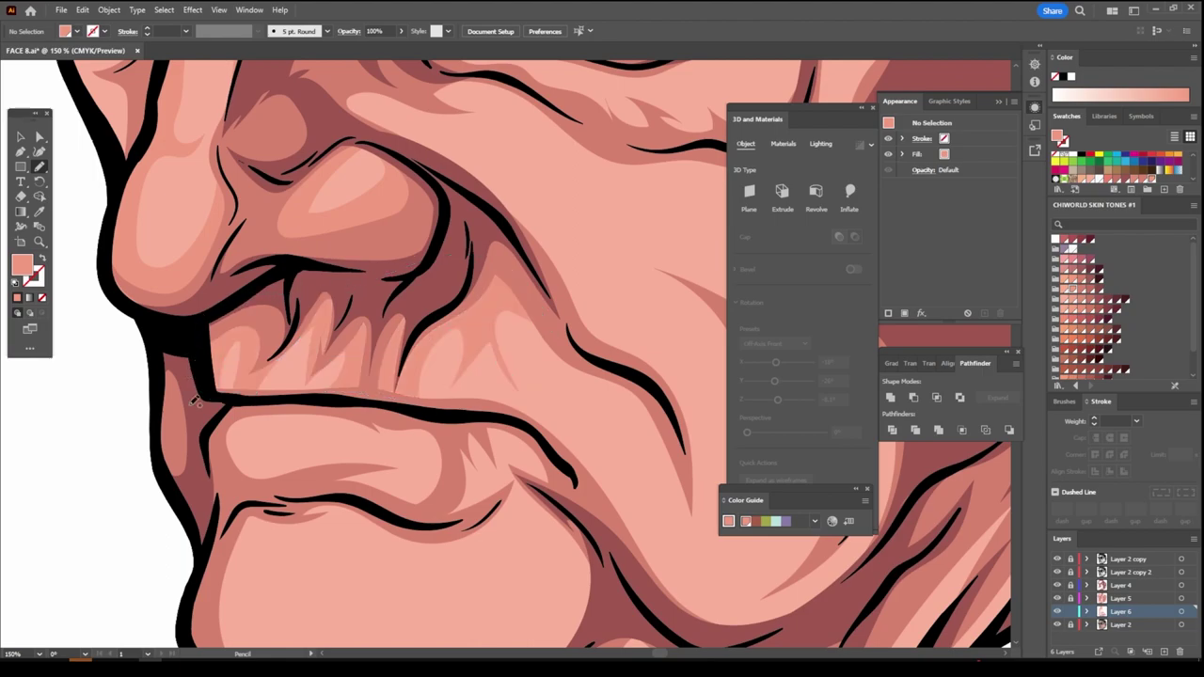
{"action": "scroll", "coordinate": [198, 390], "scroll_direction": "down", "scroll_amount": 2}
{"action": "scroll", "coordinate": [205, 362], "scroll_direction": "down", "scroll_amount": 2}
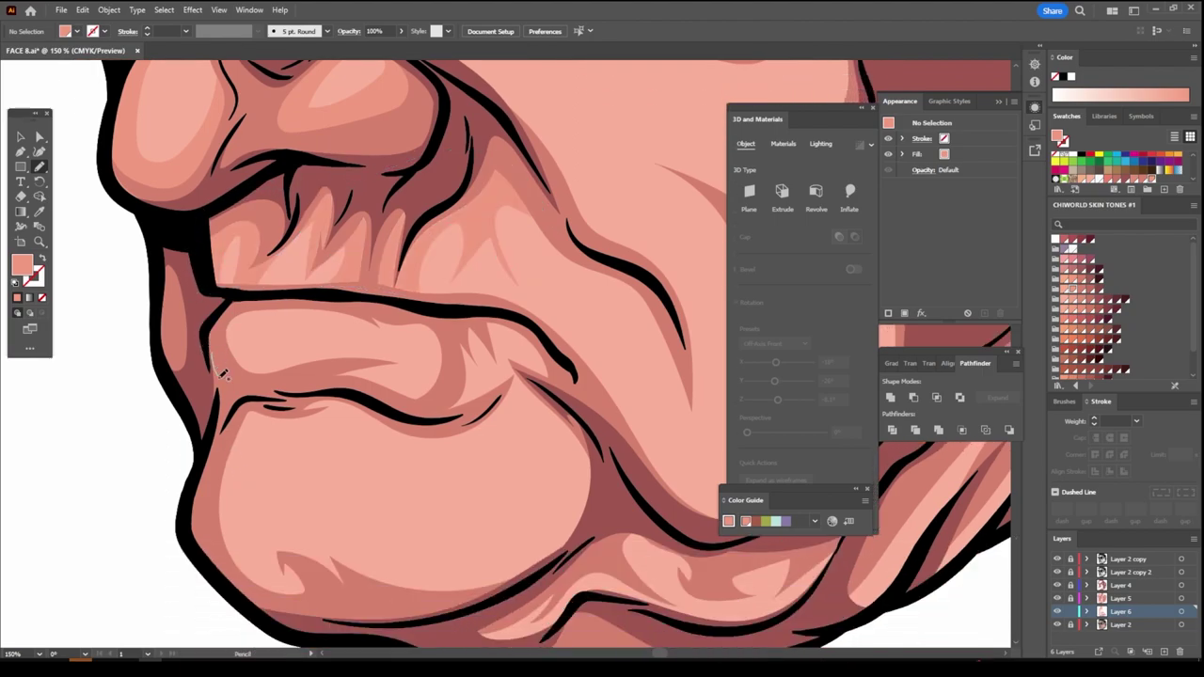
Add closed highlight shapes along the lip crease and around the lower lip
{"action": "left_click_drag", "start_coordinate": [267, 385], "coordinate": [451, 373]}
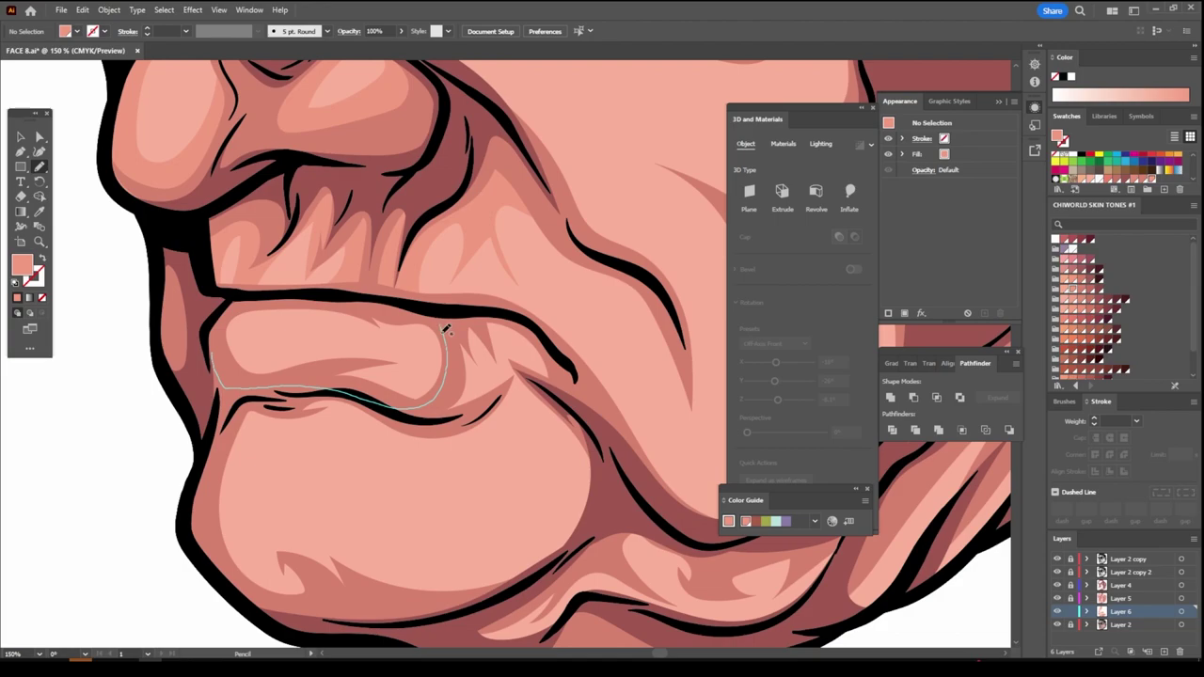
{"action": "mouse_move", "coordinate": [444, 329]}
{"action": "left_mouse_down"}
{"action": "mouse_move", "coordinate": [410, 372]}
{"action": "mouse_move", "coordinate": [216, 334]}
{"action": "mouse_move", "coordinate": [525, 555]}
{"action": "mouse_move", "coordinate": [607, 440]}
{"action": "mouse_move", "coordinate": [582, 376]}
{"action": "mouse_move", "coordinate": [508, 322]}
{"action": "mouse_move", "coordinate": [432, 381]}
{"action": "mouse_move", "coordinate": [386, 360]}
{"action": "mouse_move", "coordinate": [426, 414]}
{"action": "left_mouse_up"}
{"action": "scroll", "coordinate": [225, 348], "scroll_direction": "down", "scroll_amount": 1}
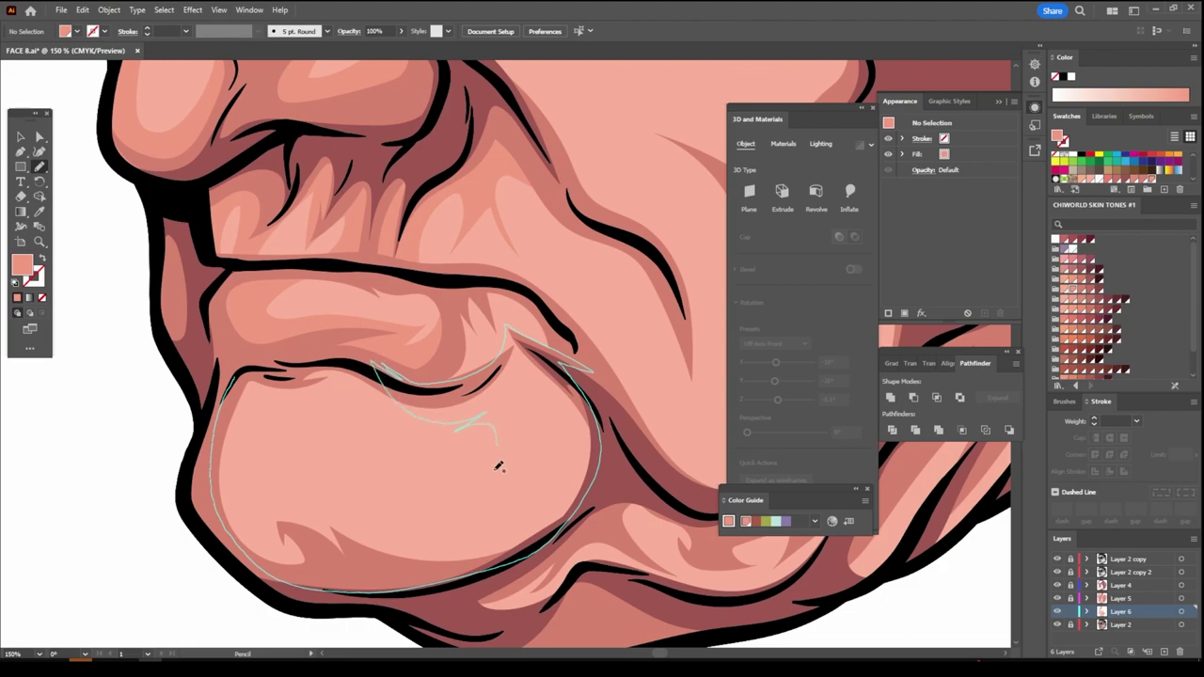
{"action": "left_click_drag", "start_coordinate": [498, 467], "coordinate": [460, 520]}
{"action": "left_click_drag", "start_coordinate": [256, 406], "coordinate": [240, 342]}
Draw light pink highlight shapes around the cheek fold and jowl beside the mouth
{"action": "scroll", "coordinate": [684, 638], "scroll_direction": "down", "scroll_amount": 1}
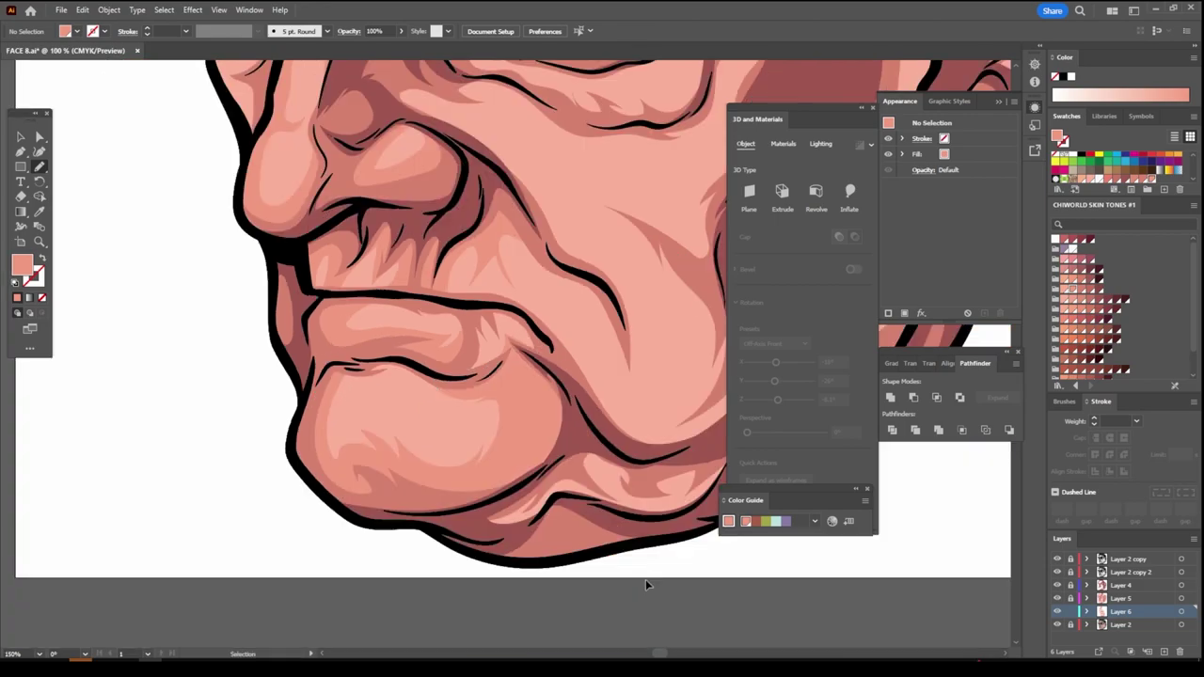
{"action": "scroll", "coordinate": [645, 579], "scroll_direction": "down", "scroll_amount": 2}
{"action": "scroll", "coordinate": [627, 535], "scroll_direction": "down", "scroll_amount": 1}
{"action": "scroll", "coordinate": [611, 509], "scroll_direction": "up", "scroll_amount": 1}
{"action": "scroll", "coordinate": [610, 509], "scroll_direction": "up", "scroll_amount": 2}
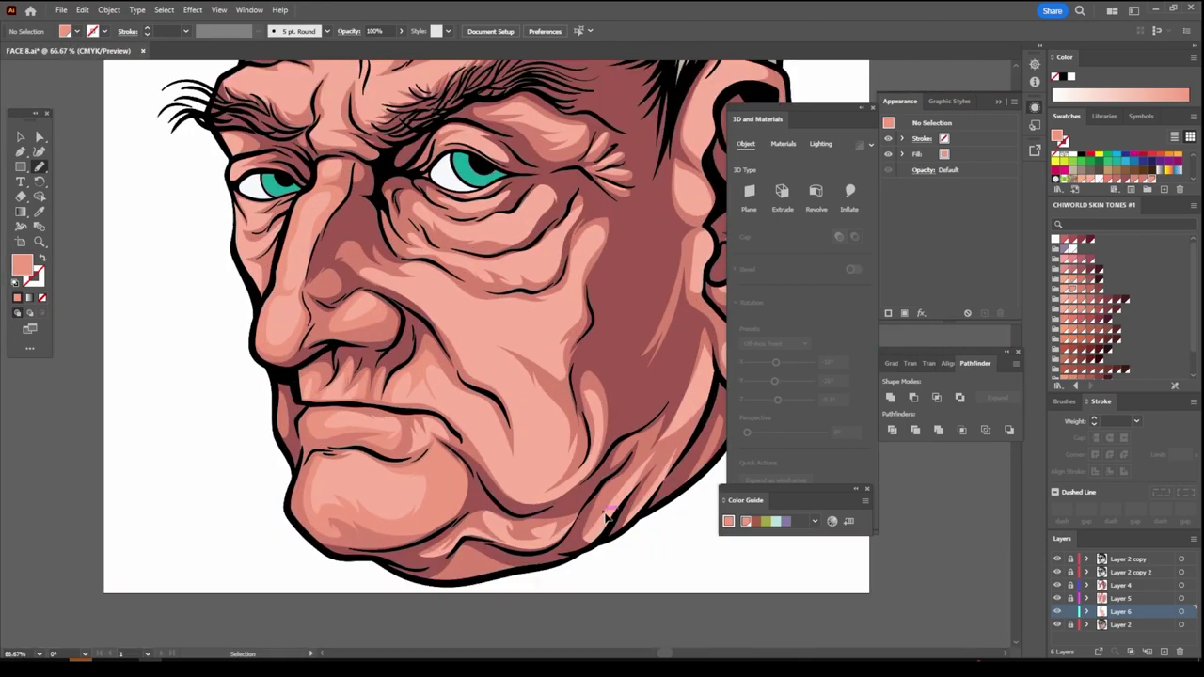
{"action": "scroll", "coordinate": [611, 508], "scroll_direction": "up", "scroll_amount": 1}
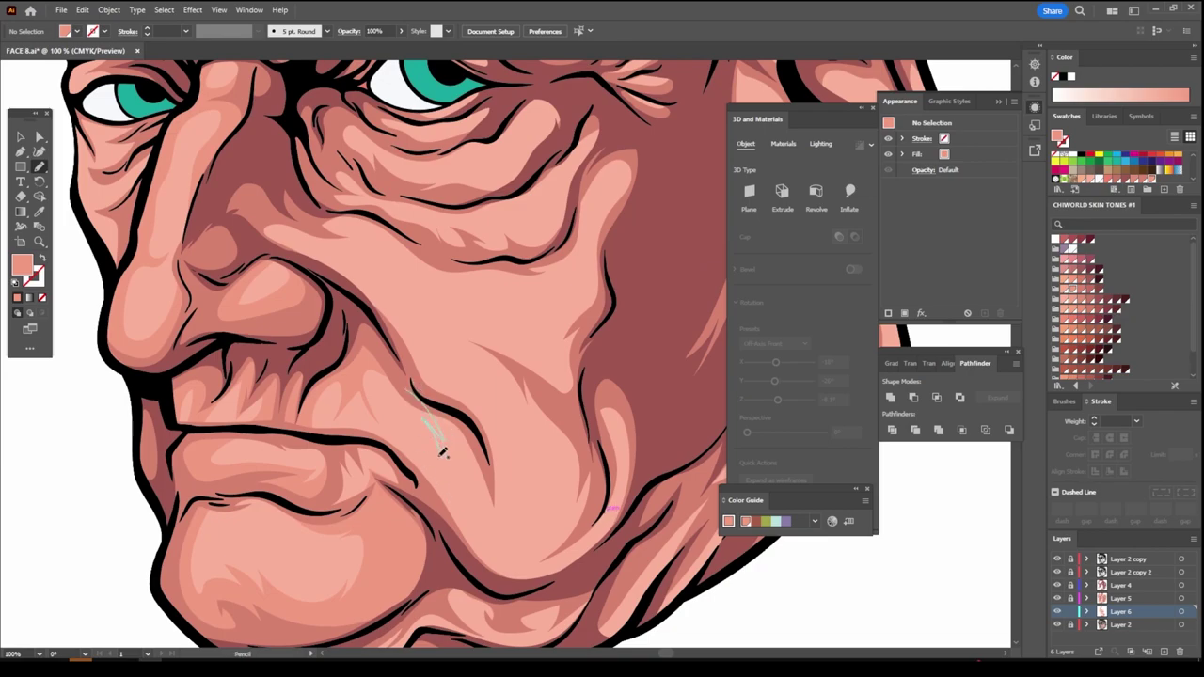
{"action": "left_click_drag", "start_coordinate": [442, 451], "coordinate": [448, 455]}
{"action": "left_click_drag", "start_coordinate": [460, 394], "coordinate": [406, 358]}
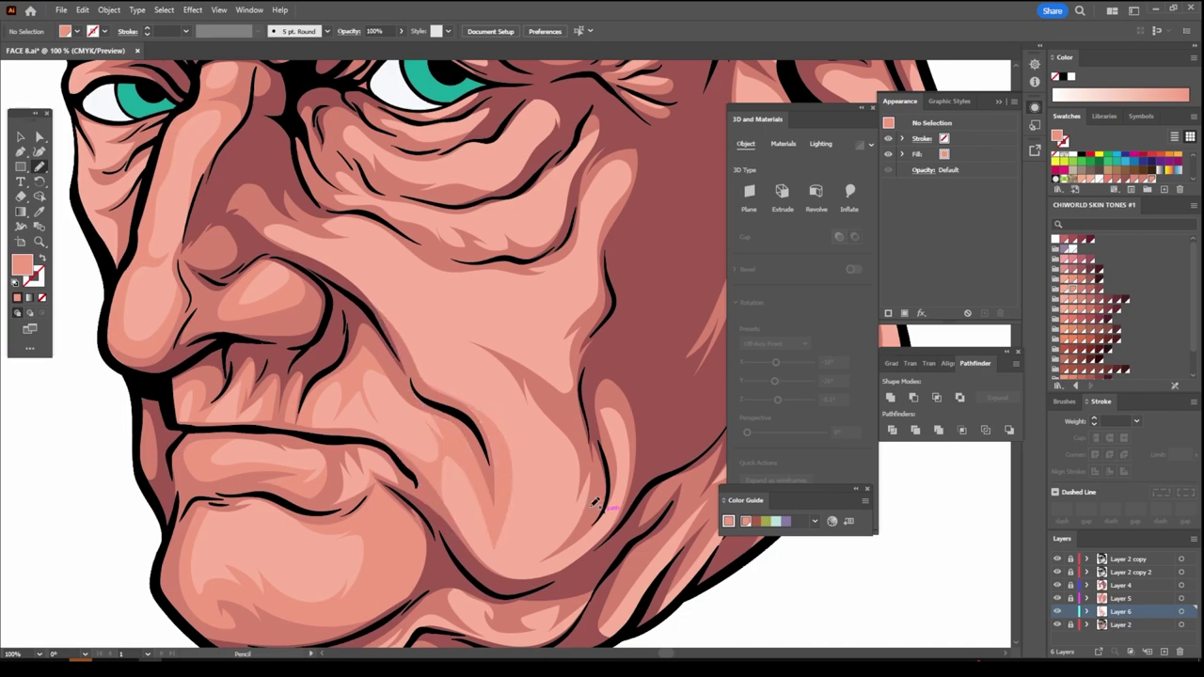
{"action": "mouse_move", "coordinate": [593, 387]}
{"action": "left_mouse_down"}
{"action": "mouse_move", "coordinate": [463, 575]}
{"action": "mouse_move", "coordinate": [487, 567]}
{"action": "mouse_move", "coordinate": [536, 433]}
{"action": "mouse_move", "coordinate": [469, 369]}
{"action": "left_mouse_up"}
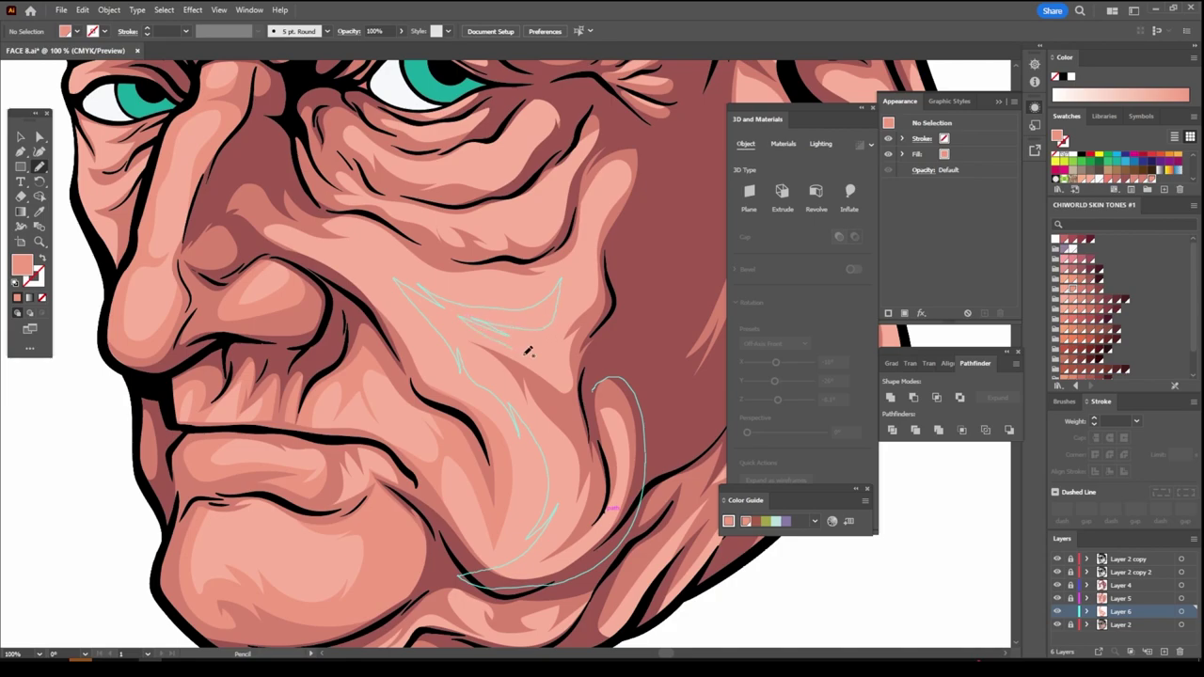
{"action": "key", "text": "ctrl+z"}
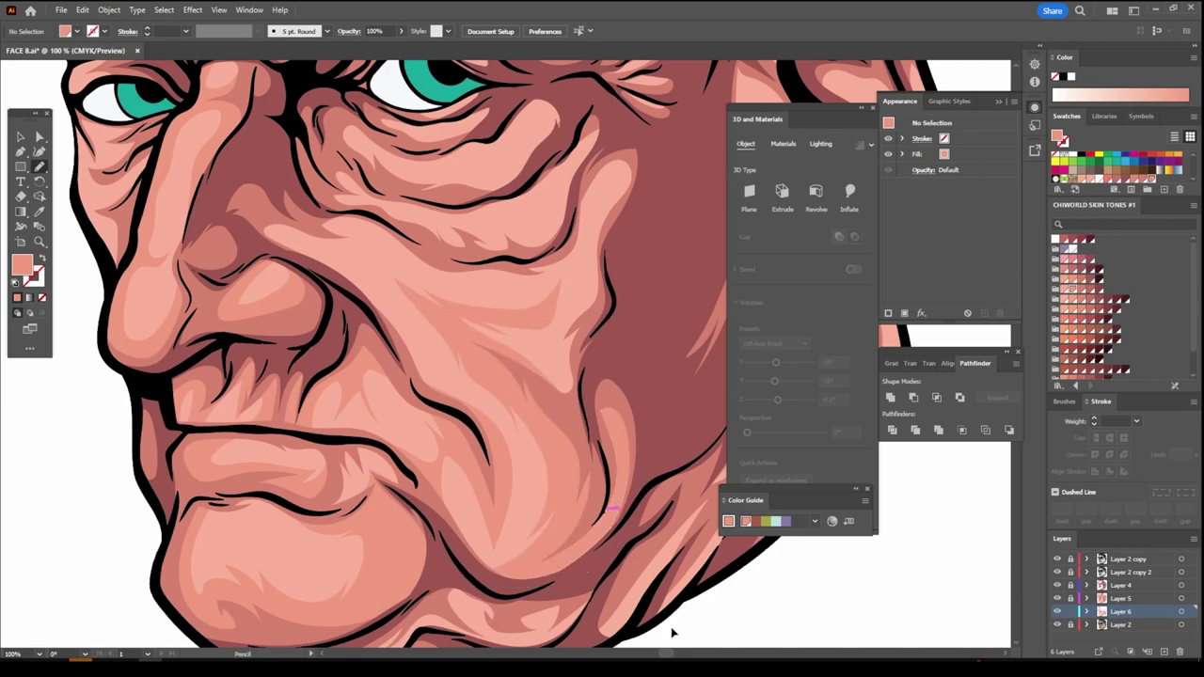
{"action": "key", "text": "ctrl+minus"}
{"action": "key", "text": "ctrl+minus"}
{"action": "key", "text": "ctrl+minus"}
Draw light Pencil highlights along the jawline and from beside the nose down the cheek
{"action": "key", "text": "ctrl+plus"}
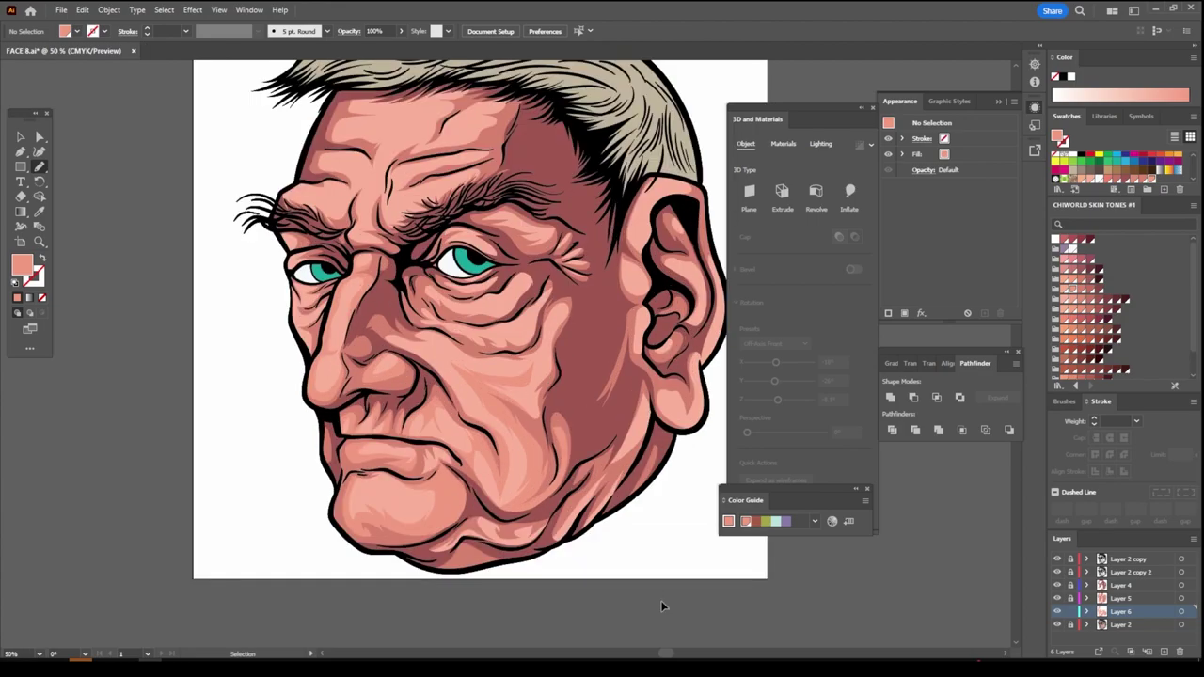
{"action": "key", "text": "ctrl+plus"}
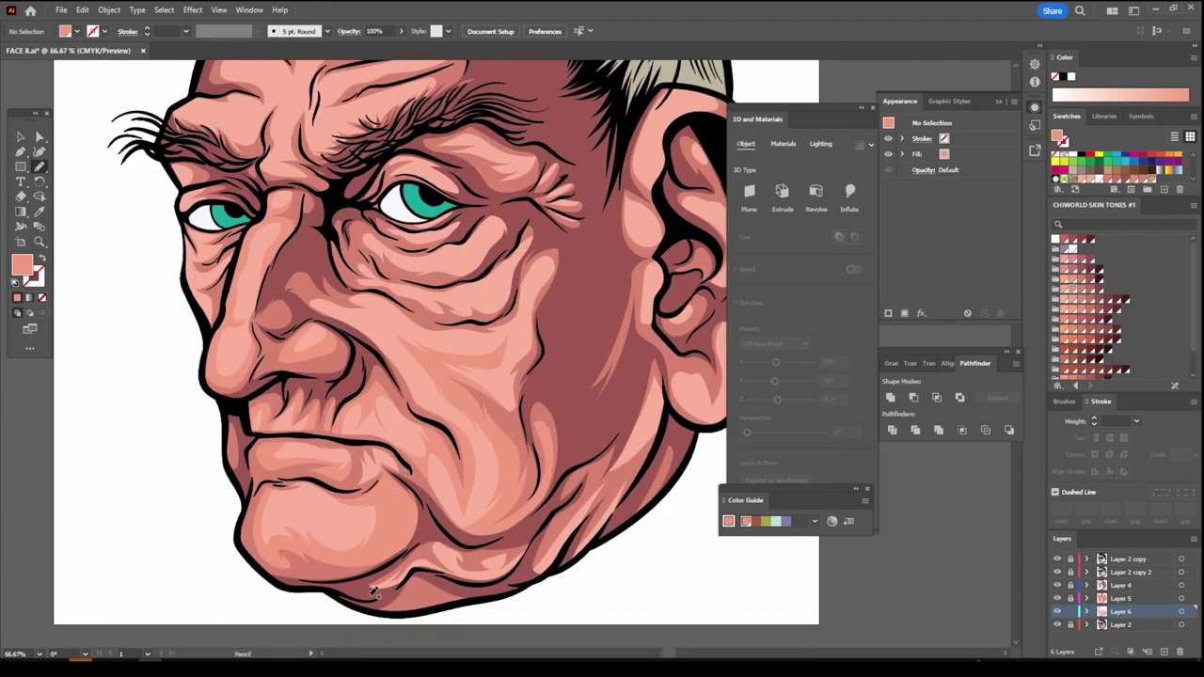
{"action": "mouse_move", "coordinate": [378, 595]}
{"action": "left_mouse_down"}
{"action": "mouse_move", "coordinate": [592, 553]}
{"action": "mouse_move", "coordinate": [415, 544]}
{"action": "mouse_move", "coordinate": [375, 589]}
{"action": "left_mouse_up"}
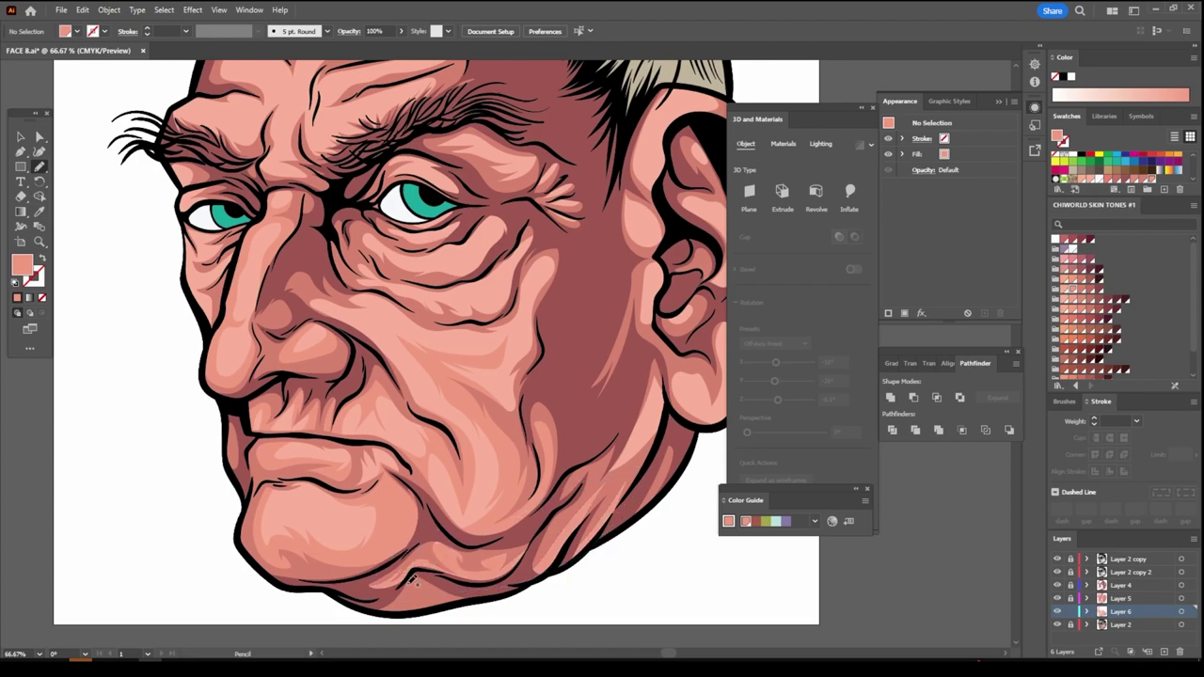
{"action": "scroll", "coordinate": [599, 629], "scroll_direction": "down", "scroll_amount": 2}
{"action": "scroll", "coordinate": [600, 629], "scroll_direction": "down", "scroll_amount": 1}
{"action": "scroll", "coordinate": [606, 608], "scroll_direction": "up", "scroll_amount": 1}
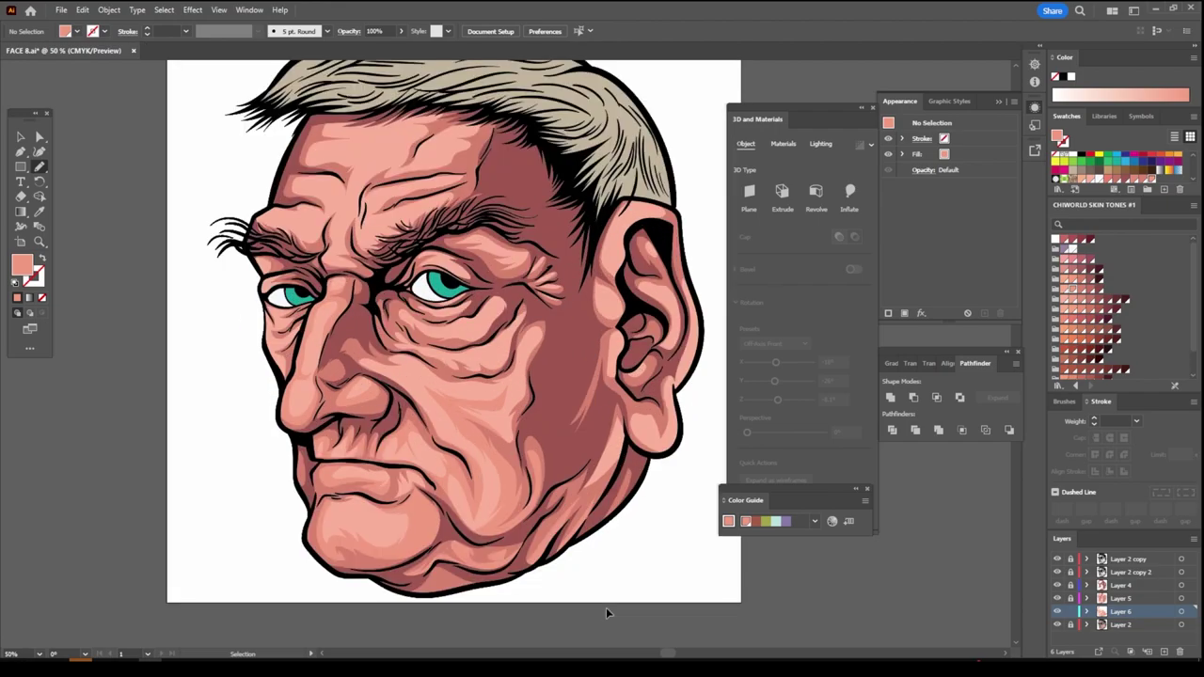
{"action": "scroll", "coordinate": [606, 614], "scroll_direction": "up", "scroll_amount": 2}
{"action": "scroll", "coordinate": [607, 613], "scroll_direction": "up", "scroll_amount": 2}
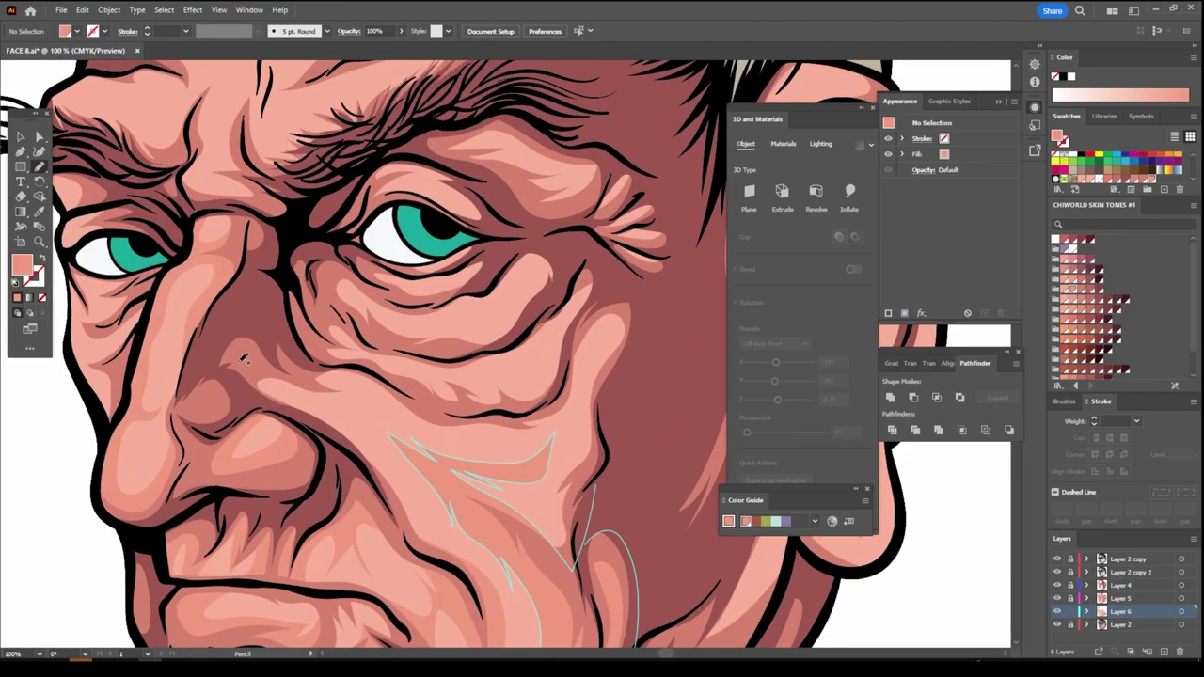
{"action": "left_click_drag", "start_coordinate": [240, 362], "coordinate": [341, 440]}
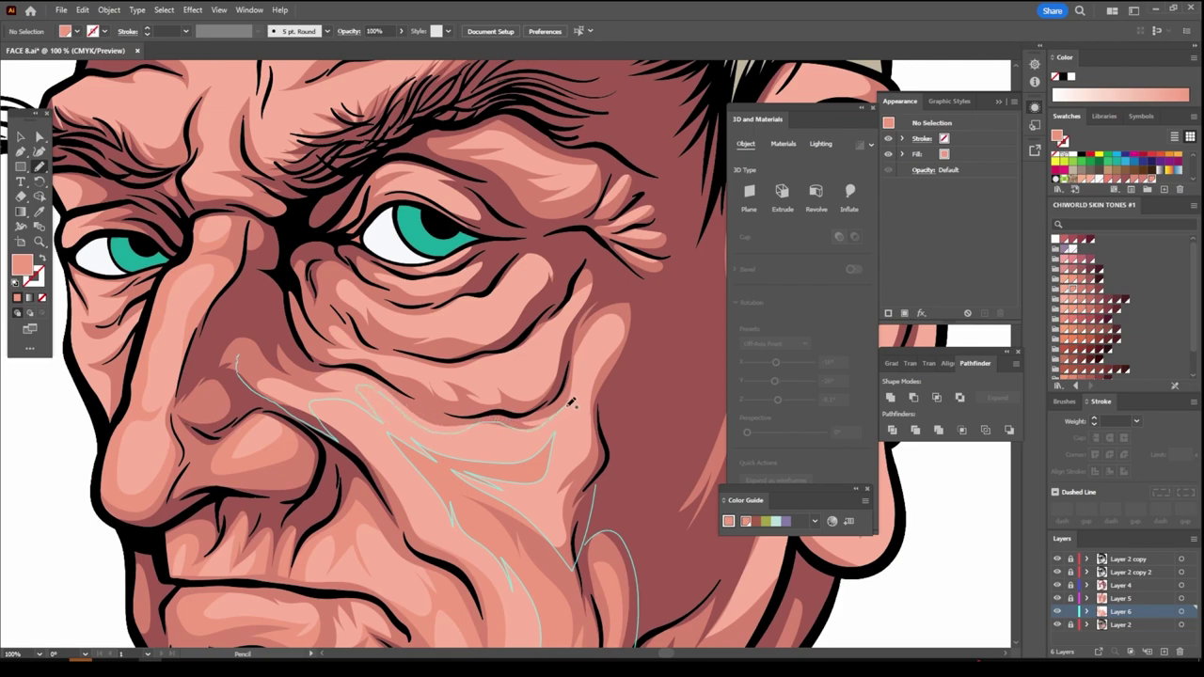
Add light highlight shapes along the cheek contour and under the right eye, zooming out to 33.33%
{"action": "mouse_move", "coordinate": [593, 363]}
{"action": "left_mouse_down"}
{"action": "mouse_move", "coordinate": [529, 323]}
{"action": "mouse_move", "coordinate": [516, 343]}
{"action": "left_mouse_up"}
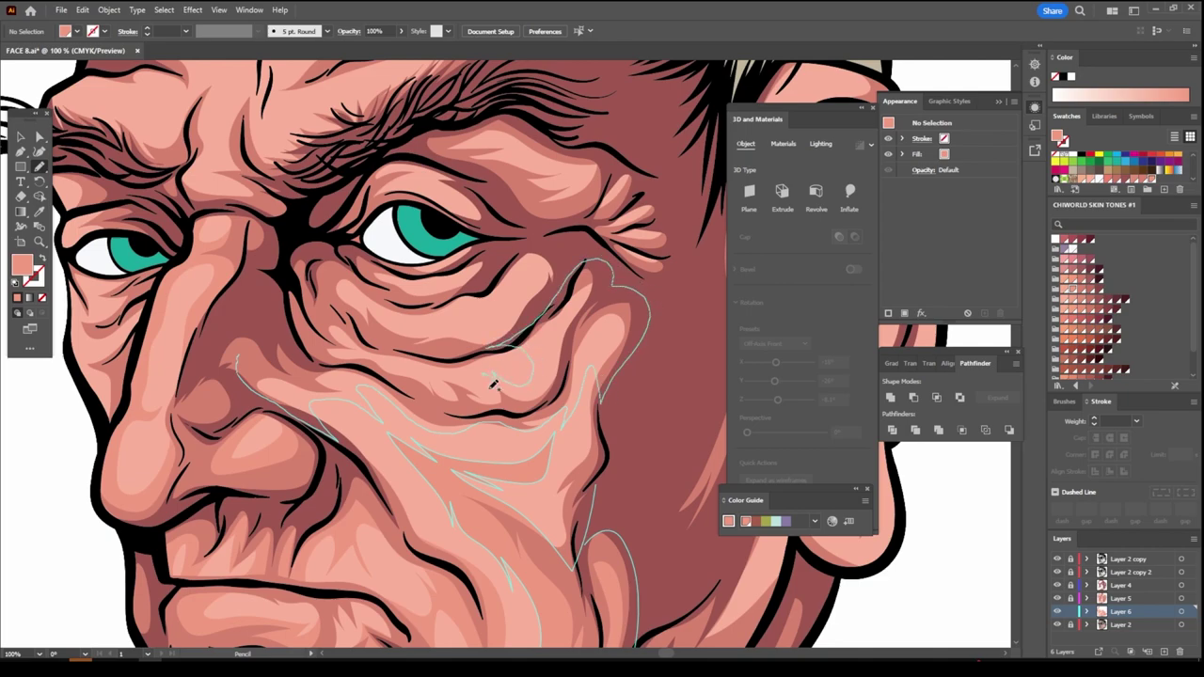
{"action": "left_click_drag", "start_coordinate": [491, 385], "coordinate": [460, 373]}
{"action": "left_click_drag", "start_coordinate": [395, 350], "coordinate": [279, 317]}
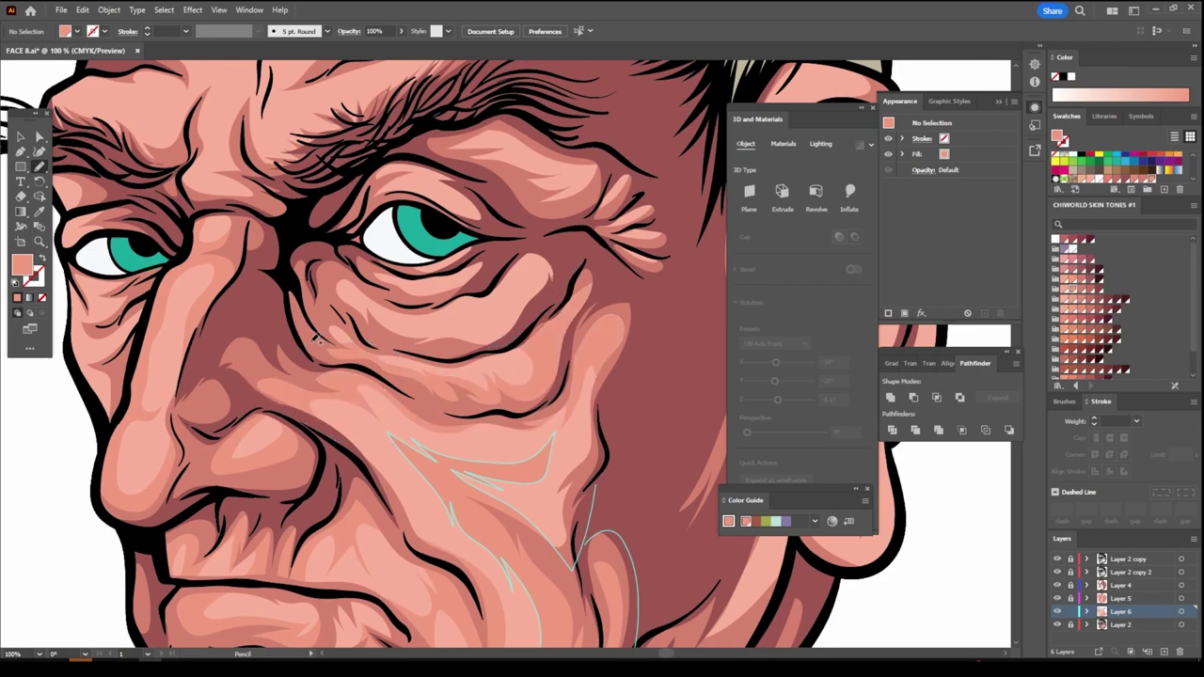
{"action": "left_click_drag", "start_coordinate": [327, 316], "coordinate": [400, 317]}
{"action": "left_click_drag", "start_coordinate": [536, 263], "coordinate": [297, 291]}
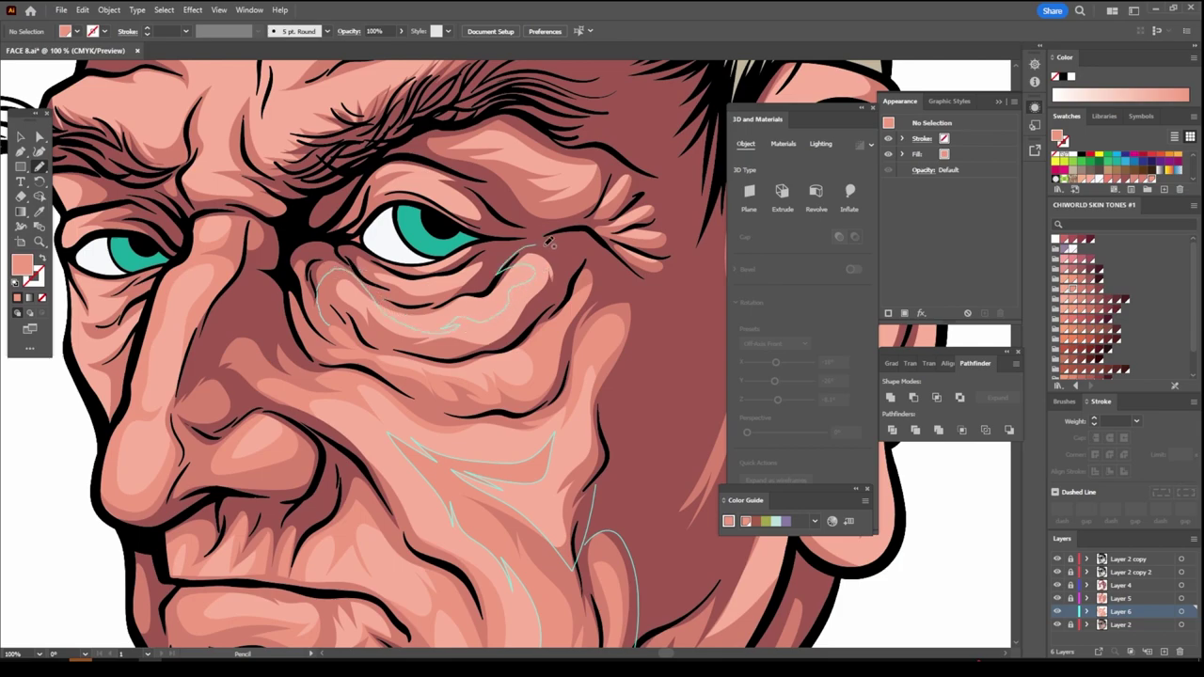
{"action": "scroll", "coordinate": [297, 290], "scroll_direction": "up", "scroll_amount": 2}
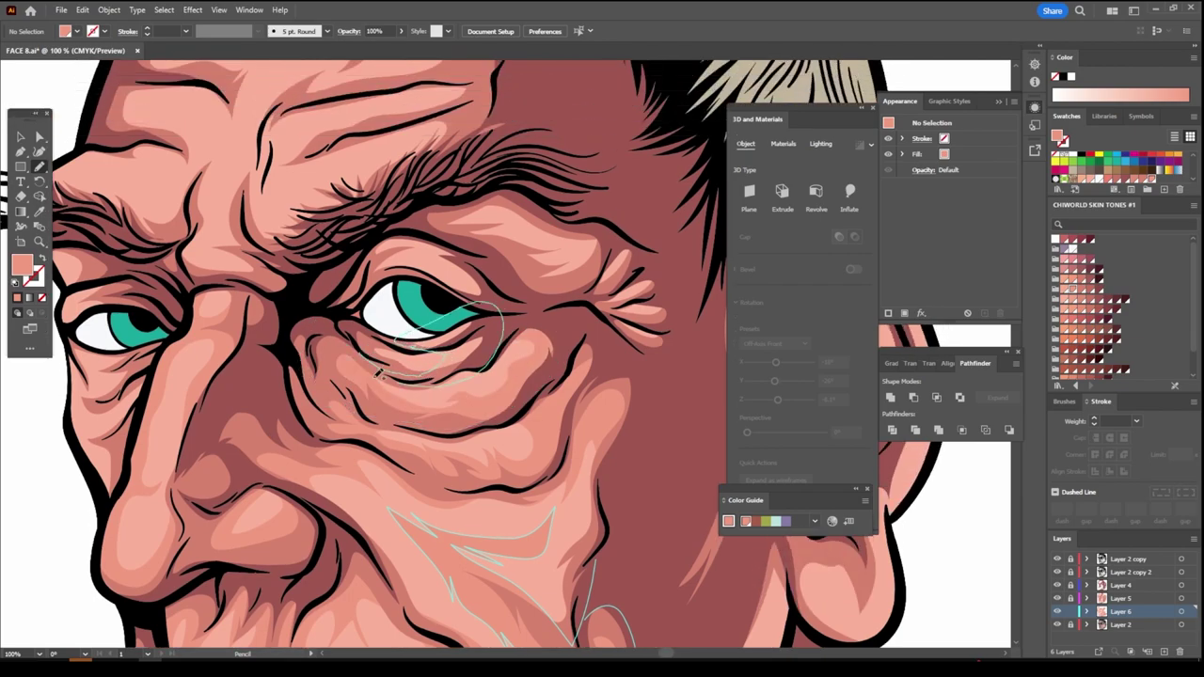
{"action": "mouse_move", "coordinate": [399, 335]}
{"action": "left_mouse_down"}
{"action": "mouse_move", "coordinate": [395, 383]}
{"action": "mouse_move", "coordinate": [442, 315]}
{"action": "mouse_move", "coordinate": [434, 278]}
{"action": "mouse_move", "coordinate": [508, 232]}
{"action": "left_mouse_up"}
{"action": "scroll", "coordinate": [358, 339], "scroll_direction": "up", "scroll_amount": 1}
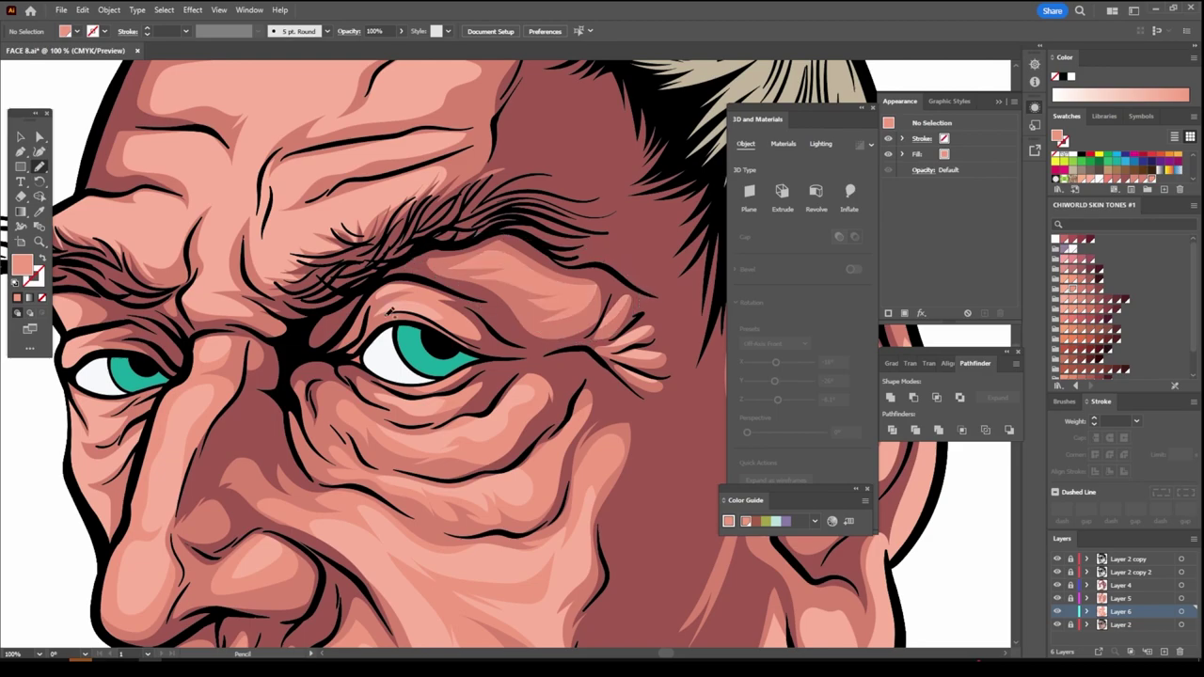
{"action": "key", "text": "ctrl+minus"}
{"action": "key", "text": "ctrl+minus"}
{"action": "key", "text": "ctrl+minus"}
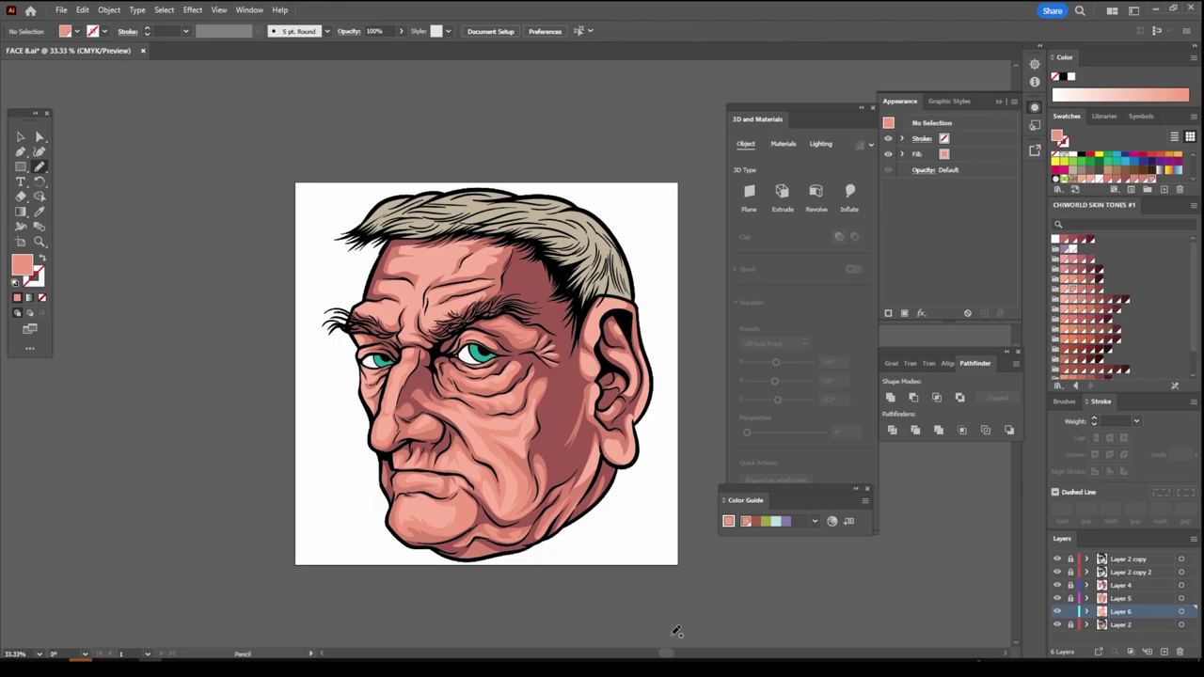
At 150%, draw light highlights below the left eye, along its upper lid and under the brow
{"action": "scroll", "coordinate": [644, 624], "scroll_direction": "down", "scroll_amount": 2}
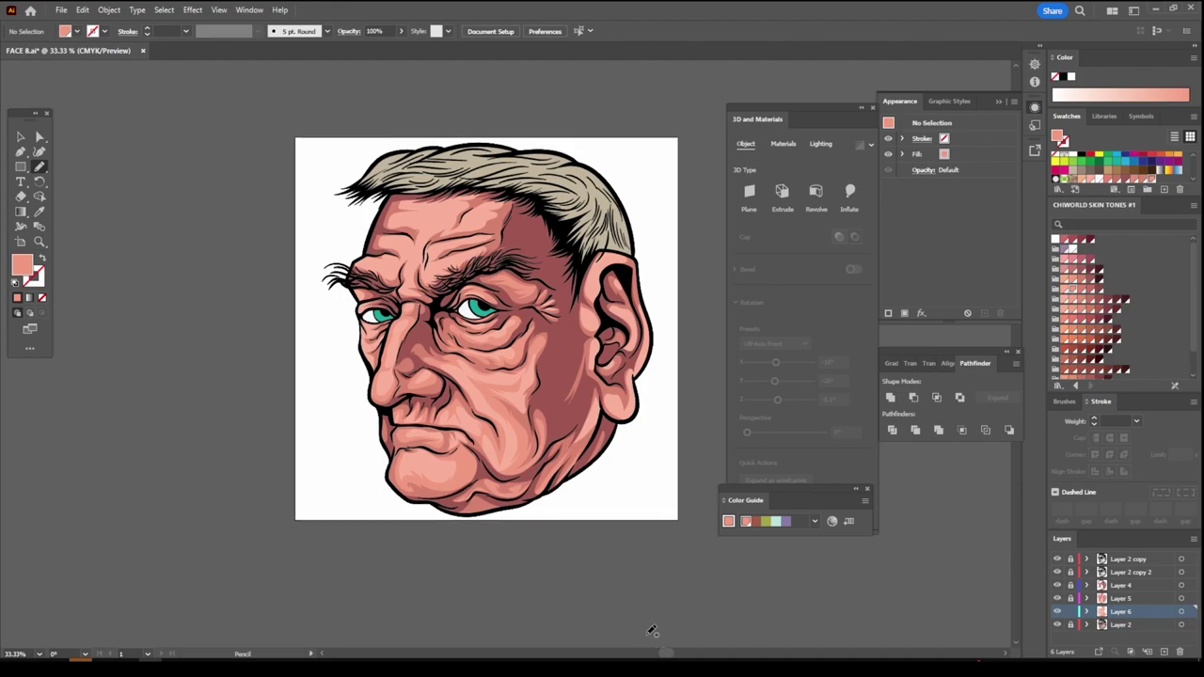
{"action": "key", "text": "ctrl+plus"}
{"action": "key", "text": "ctrl+plus"}
{"action": "scroll", "coordinate": [640, 624], "scroll_direction": "up", "scroll_amount": 1}
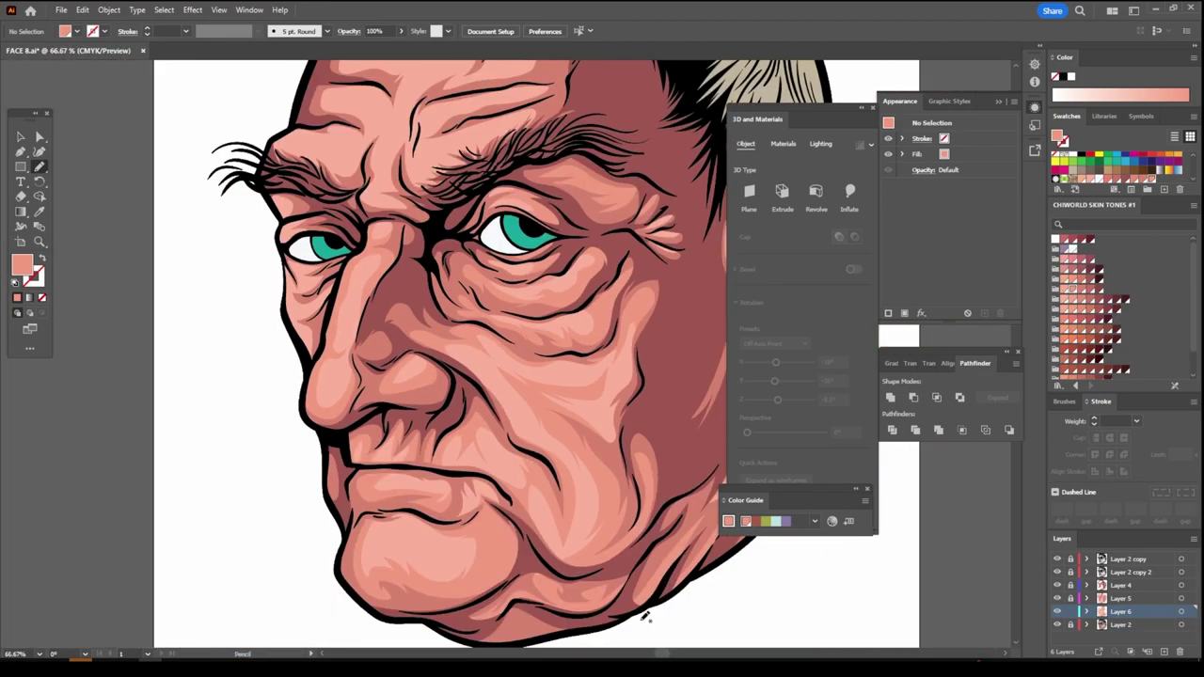
{"action": "key", "text": "ctrl+plus"}
{"action": "key", "text": "ctrl+plus"}
{"action": "scroll", "coordinate": [643, 616], "scroll_direction": "up", "scroll_amount": 2}
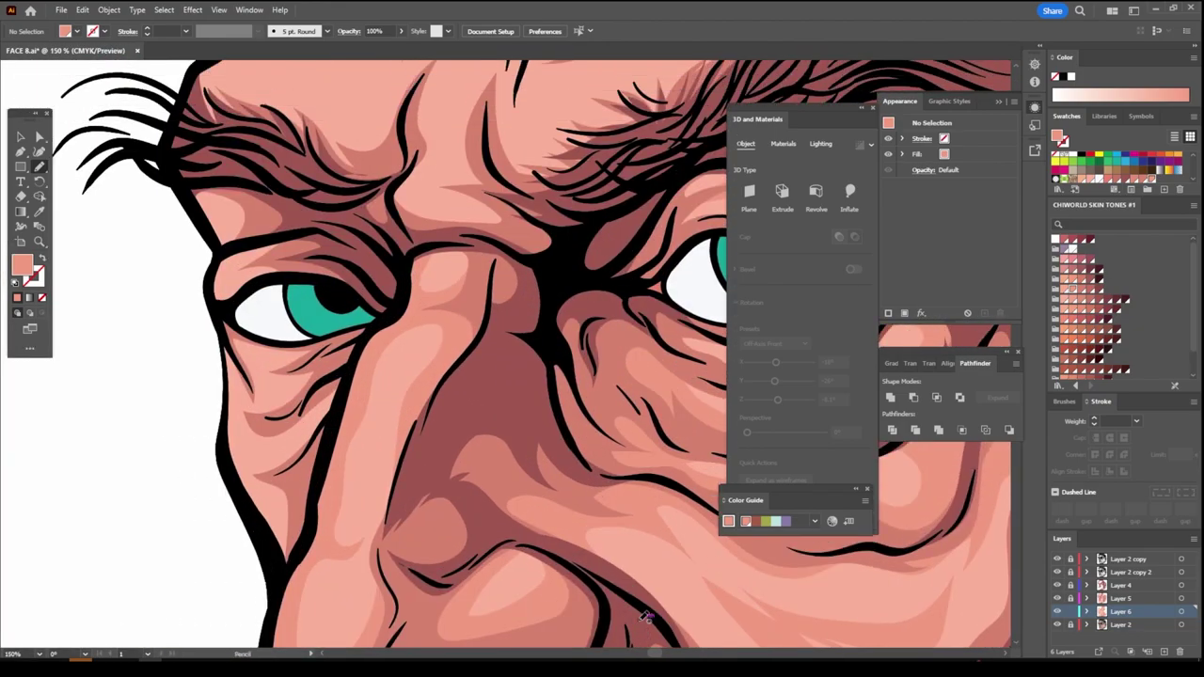
{"action": "mouse_move", "coordinate": [248, 480]}
{"action": "left_mouse_down"}
{"action": "mouse_move", "coordinate": [329, 428]}
{"action": "mouse_move", "coordinate": [259, 457]}
{"action": "mouse_move", "coordinate": [294, 393]}
{"action": "left_mouse_up"}
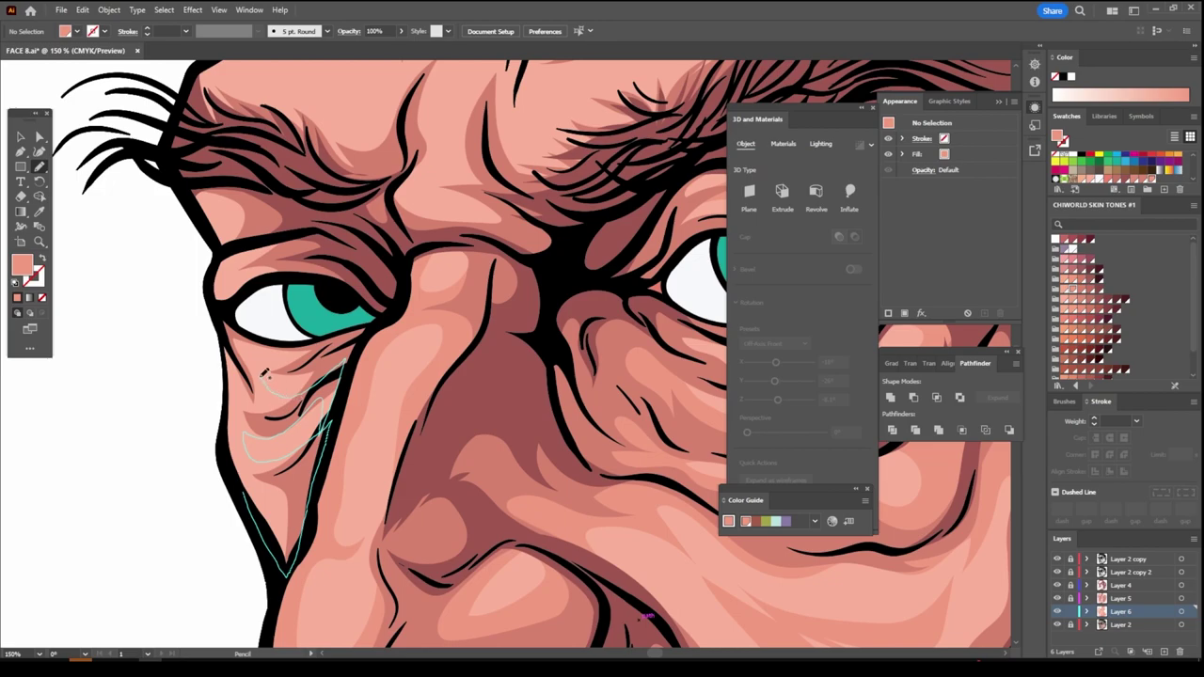
{"action": "mouse_move", "coordinate": [294, 393]}
{"action": "left_mouse_down"}
{"action": "mouse_move", "coordinate": [229, 321]}
{"action": "mouse_move", "coordinate": [243, 480]}
{"action": "left_mouse_up"}
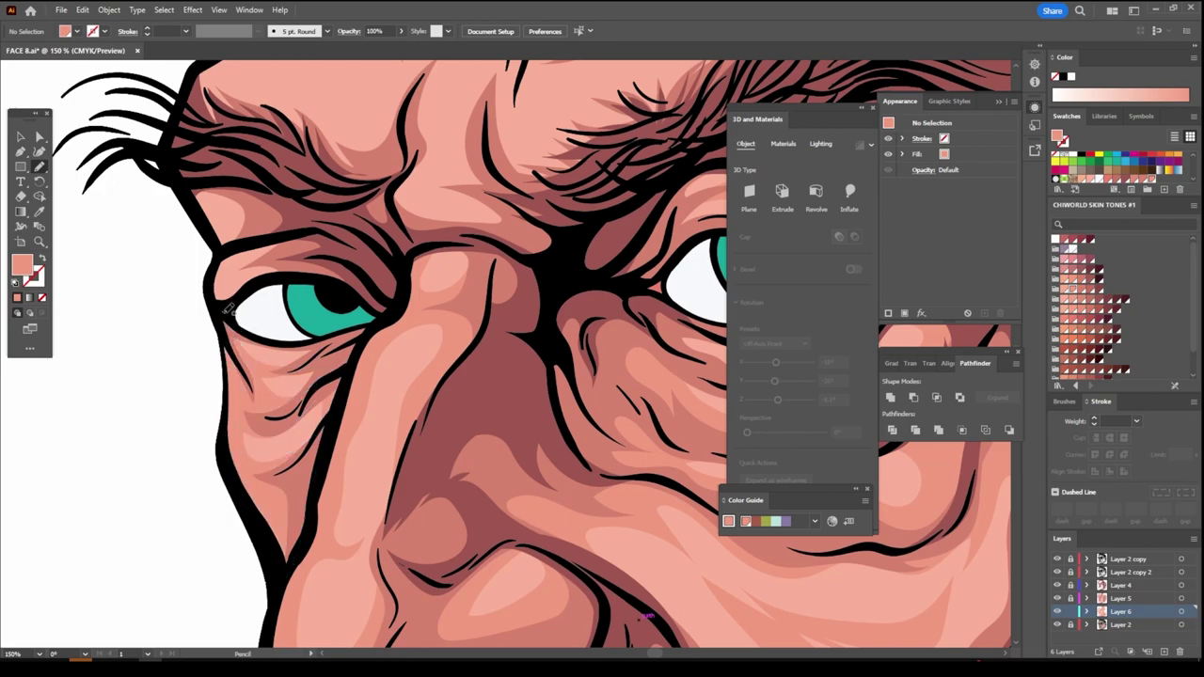
{"action": "mouse_move", "coordinate": [224, 310]}
{"action": "left_mouse_down"}
{"action": "mouse_move", "coordinate": [250, 265]}
{"action": "mouse_move", "coordinate": [217, 311]}
{"action": "left_mouse_up"}
{"action": "mouse_move", "coordinate": [212, 228]}
{"action": "left_mouse_down"}
{"action": "mouse_move", "coordinate": [242, 243]}
{"action": "mouse_move", "coordinate": [198, 179]}
{"action": "left_mouse_up"}
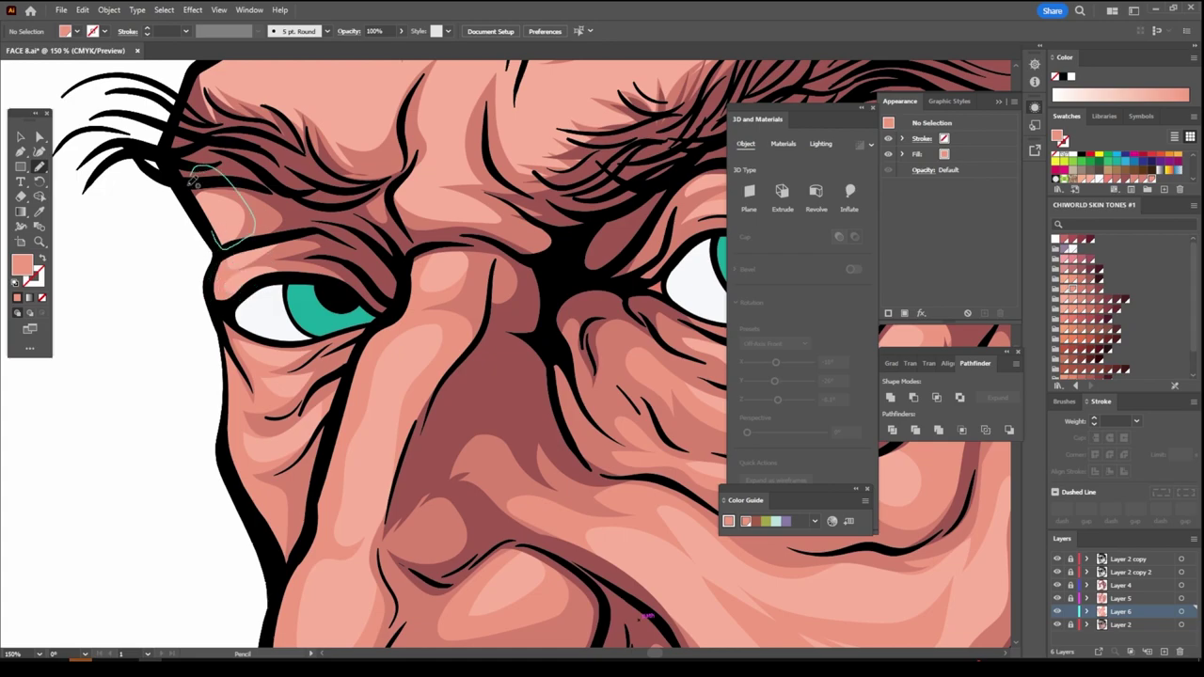
Draw a Pencil shading path from the jaw up the ear's outer edge and along the inner ear
{"action": "scroll", "coordinate": [277, 454], "scroll_direction": "down", "scroll_amount": 5}
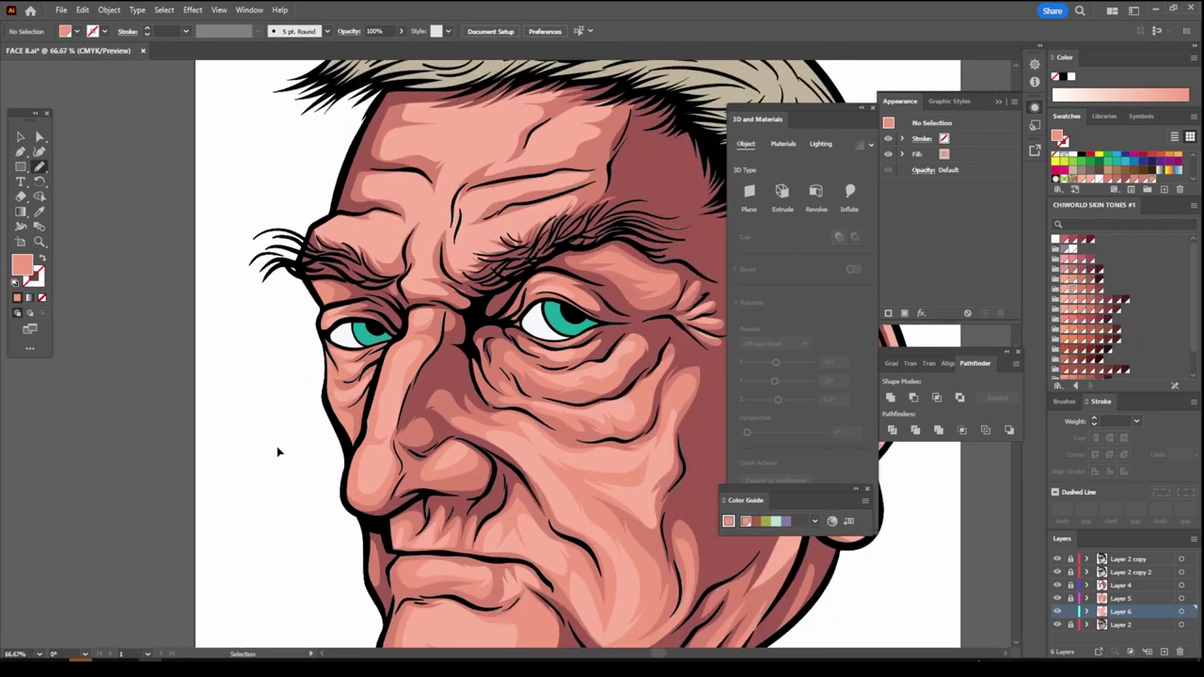
{"action": "scroll", "coordinate": [280, 449], "scroll_direction": "down", "scroll_amount": 2}
{"action": "scroll", "coordinate": [328, 457], "scroll_direction": "up", "scroll_amount": 2}
{"action": "scroll", "coordinate": [338, 456], "scroll_direction": "right", "scroll_amount": 2}
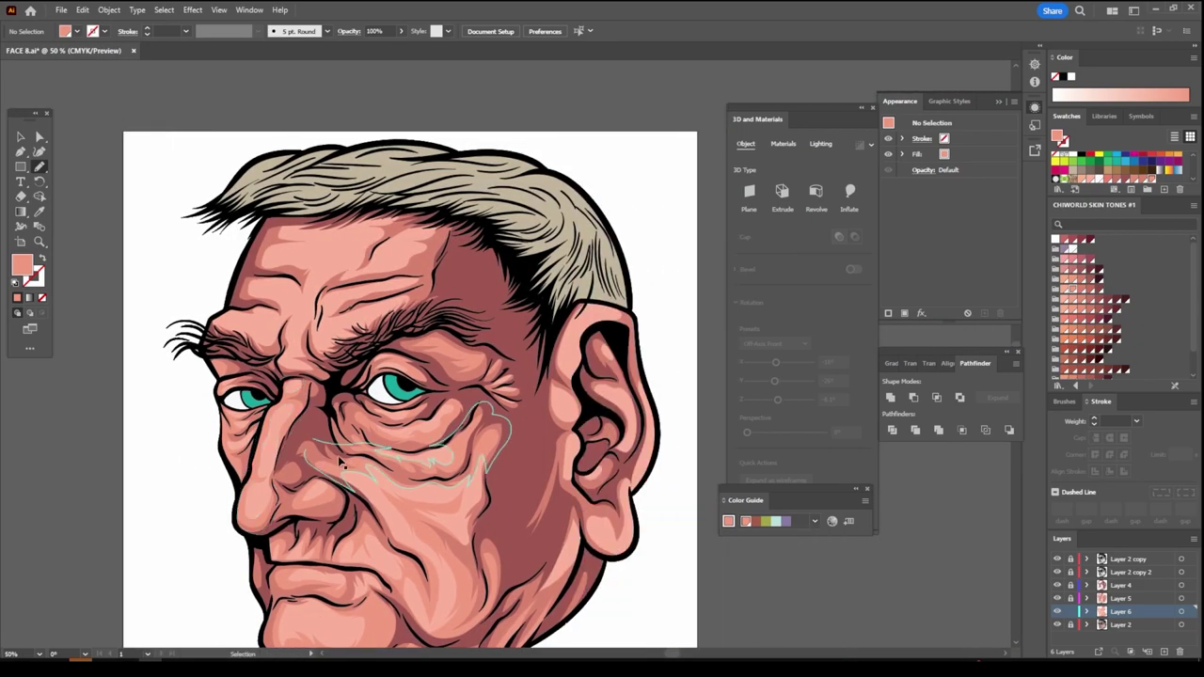
{"action": "scroll", "coordinate": [339, 457], "scroll_direction": "down", "scroll_amount": 1}
{"action": "scroll", "coordinate": [339, 456], "scroll_direction": "up", "scroll_amount": 2}
{"action": "scroll", "coordinate": [344, 453], "scroll_direction": "up", "scroll_amount": 1}
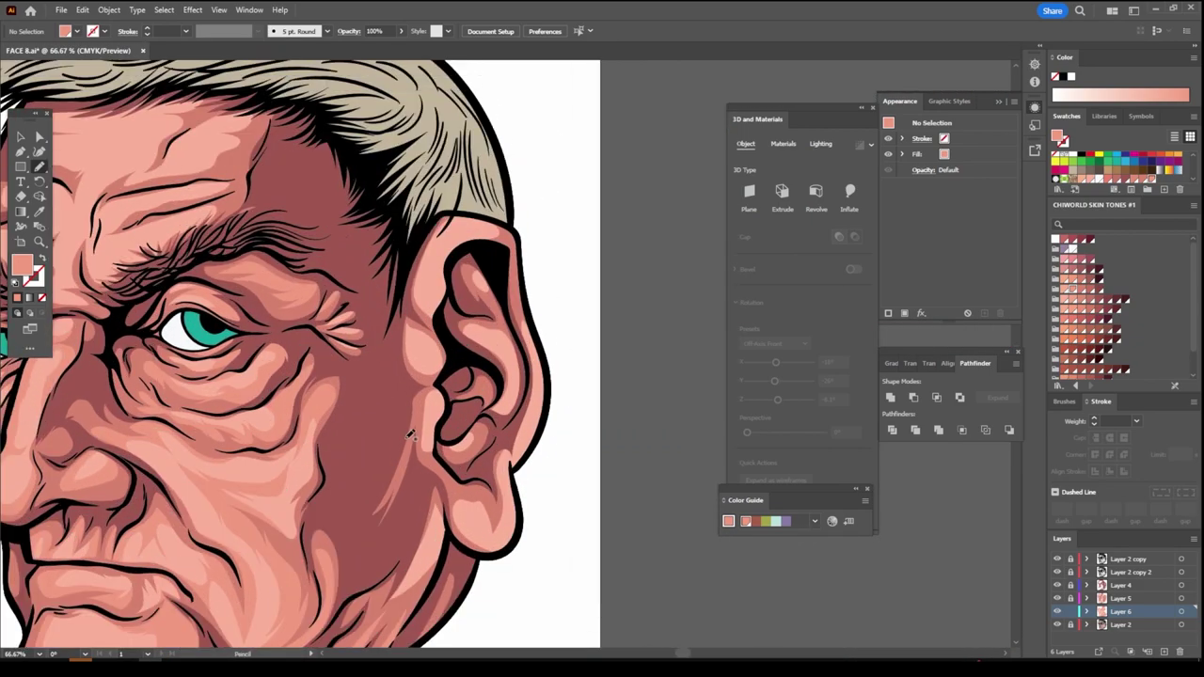
{"action": "left_click_drag", "start_coordinate": [391, 538], "coordinate": [457, 529]}
{"action": "mouse_move", "coordinate": [506, 525]}
{"action": "left_mouse_down"}
{"action": "mouse_move", "coordinate": [540, 376]}
{"action": "mouse_move", "coordinate": [480, 223]}
{"action": "left_mouse_up"}
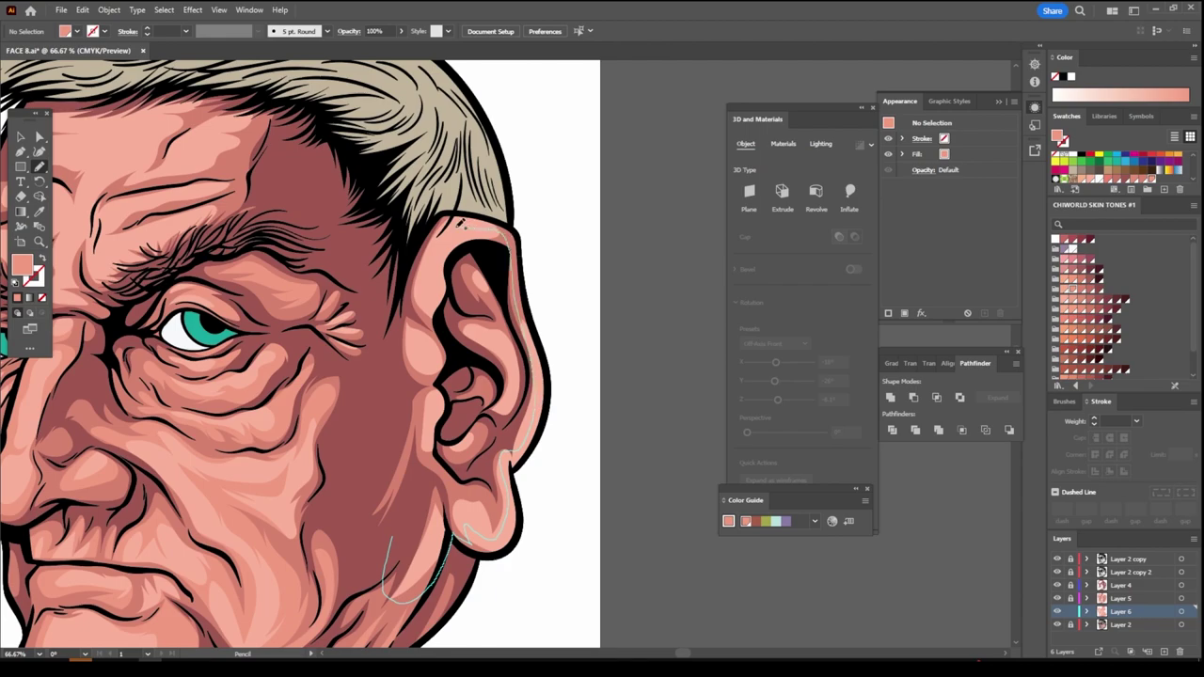
{"action": "left_click_drag", "start_coordinate": [460, 223], "coordinate": [399, 498]}
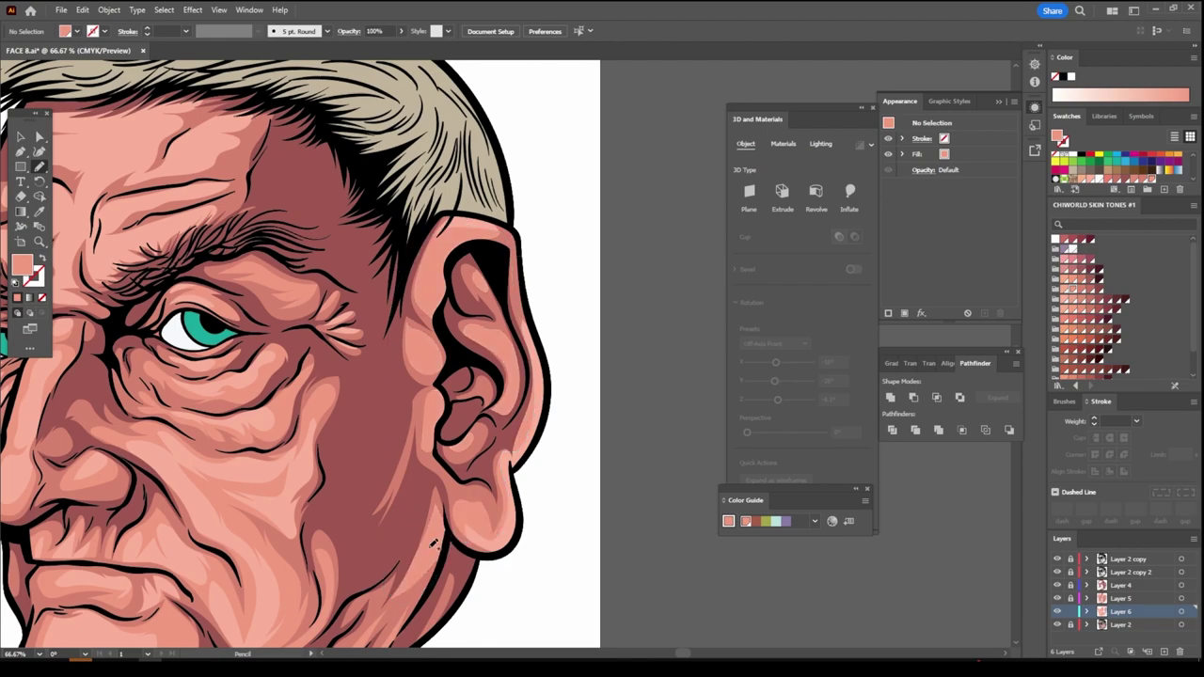
Draw a shading stroke up the brow and into the hairline
{"action": "scroll", "coordinate": [475, 555], "scroll_direction": "down", "scroll_amount": 3}
{"action": "scroll", "coordinate": [473, 551], "scroll_direction": "up", "scroll_amount": 3}
{"action": "scroll", "coordinate": [473, 558], "scroll_direction": "up", "scroll_amount": 2}
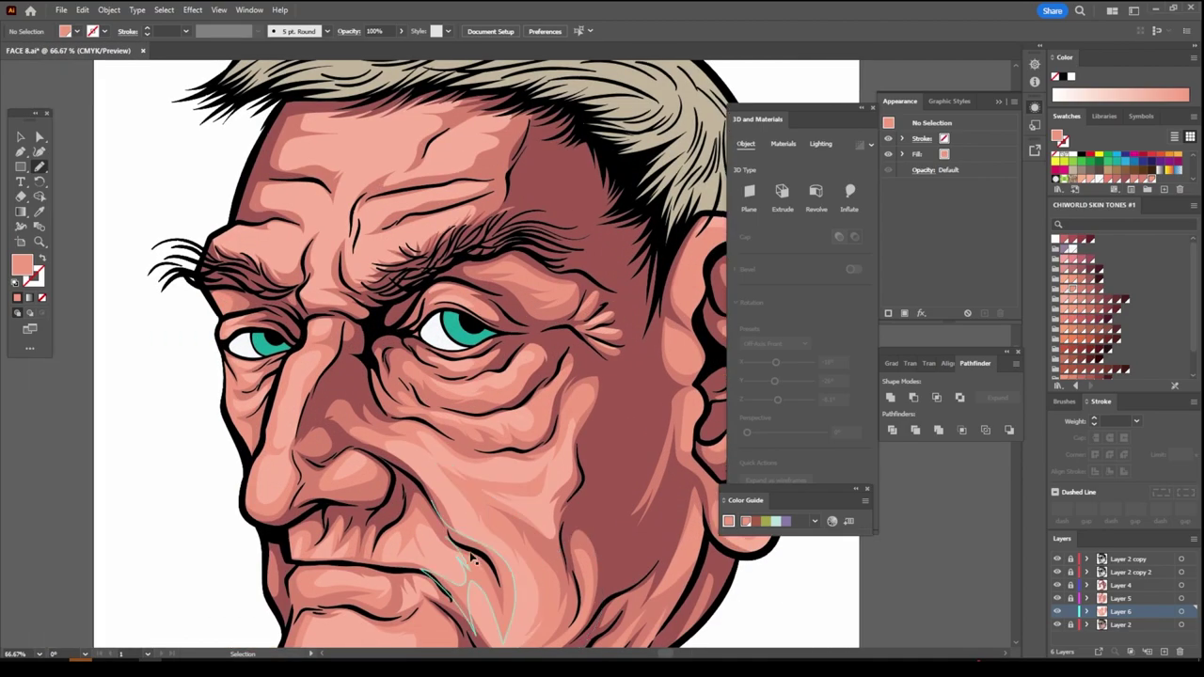
{"action": "scroll", "coordinate": [473, 557], "scroll_direction": "up", "scroll_amount": 2}
{"action": "scroll", "coordinate": [469, 552], "scroll_direction": "up", "scroll_amount": 1}
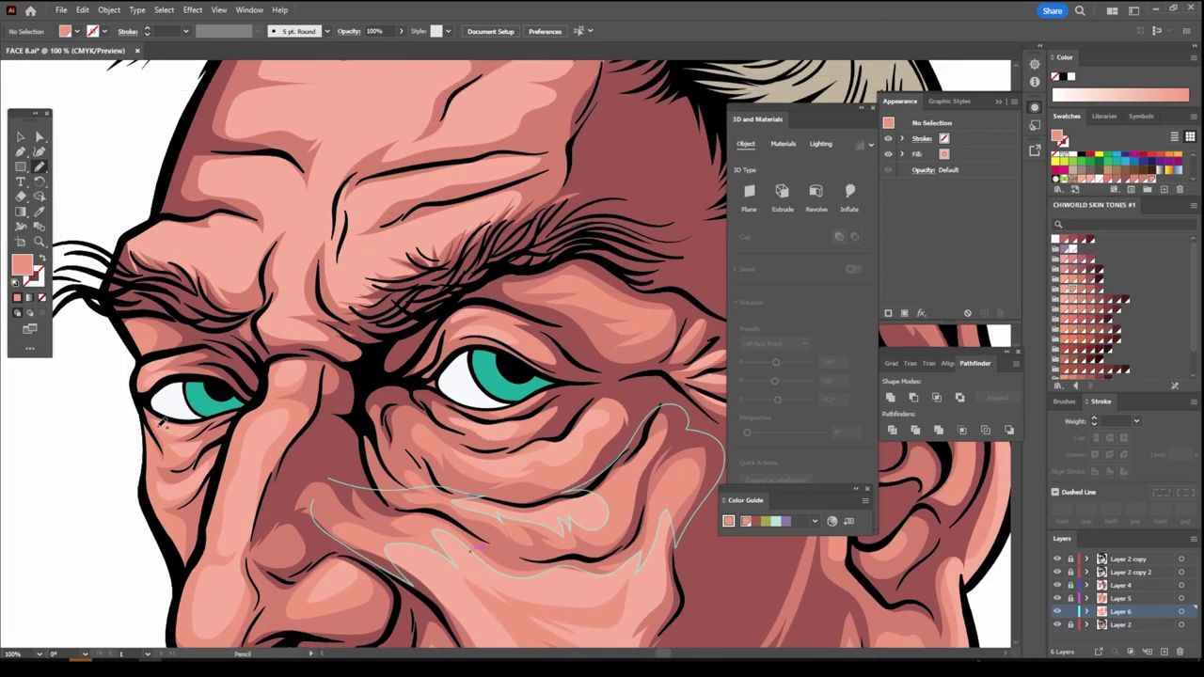
{"action": "scroll", "coordinate": [476, 548], "scroll_direction": "up", "scroll_amount": 3}
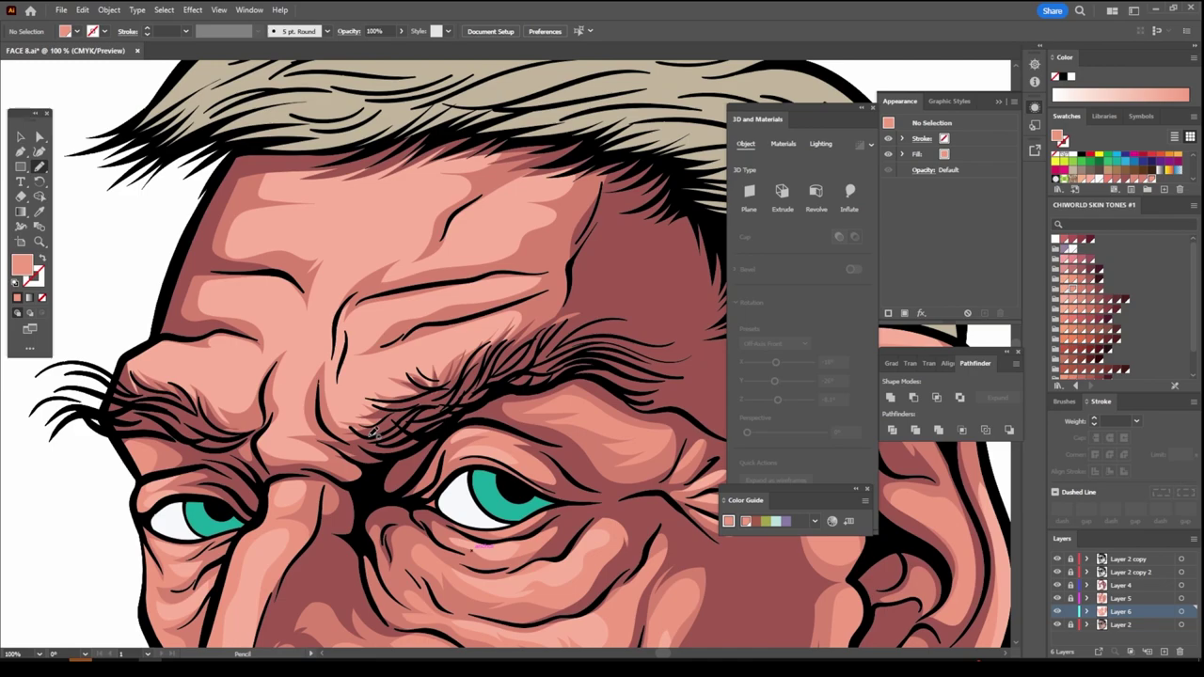
{"action": "mouse_move", "coordinate": [374, 433]}
{"action": "left_mouse_down"}
{"action": "mouse_move", "coordinate": [466, 319]}
{"action": "mouse_move", "coordinate": [397, 331]}
{"action": "mouse_move", "coordinate": [465, 244]}
{"action": "mouse_move", "coordinate": [485, 399]}
{"action": "left_mouse_up"}
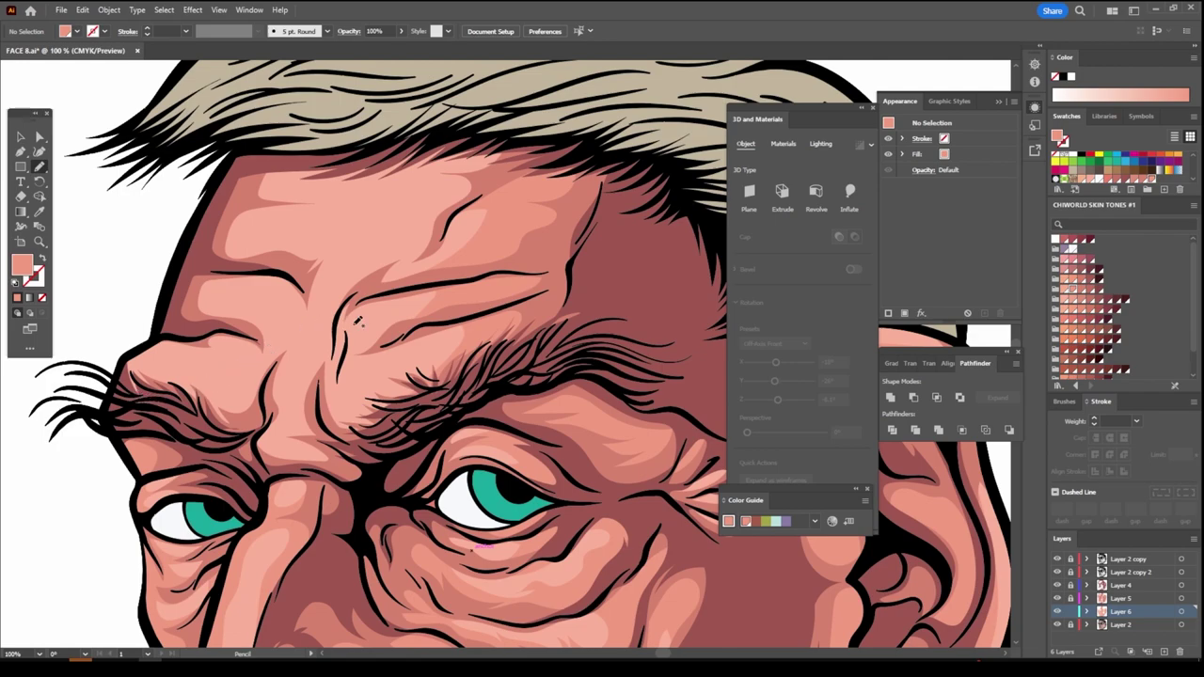
{"action": "mouse_move", "coordinate": [414, 267]}
{"action": "left_mouse_down"}
{"action": "mouse_move", "coordinate": [468, 199]}
{"action": "mouse_move", "coordinate": [456, 122]}
{"action": "mouse_move", "coordinate": [355, 271]}
{"action": "mouse_move", "coordinate": [331, 348]}
{"action": "mouse_move", "coordinate": [401, 273]}
{"action": "left_mouse_up"}
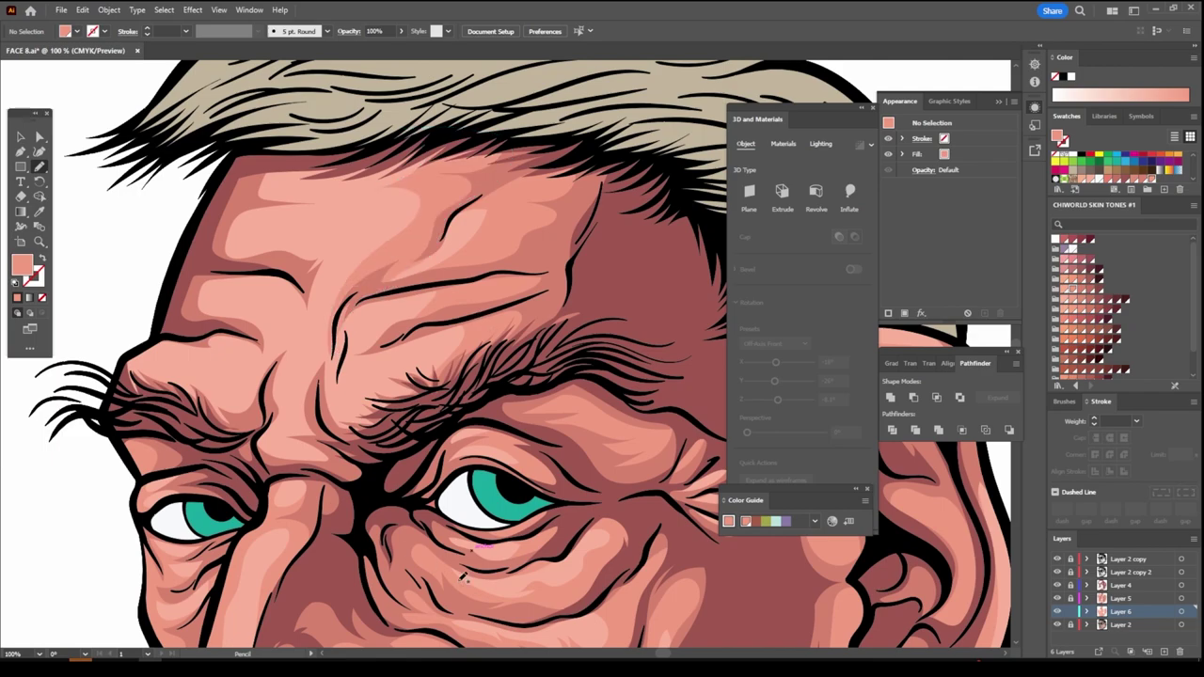
Review the whole face, make Layer 4 the working layer, and return to 100% zoom
{"action": "key", "text": "ctrl+minus"}
{"action": "key", "text": "ctrl+minus"}
{"action": "key", "text": "ctrl+minus"}
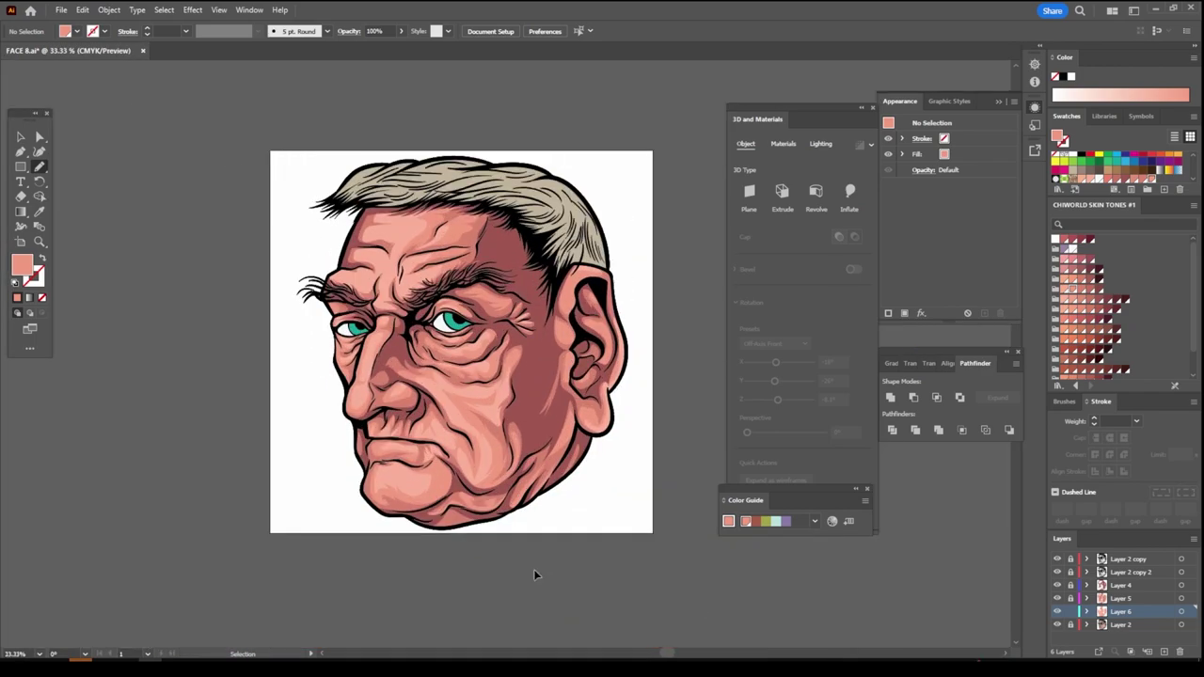
{"action": "key", "text": "ctrl+equal"}
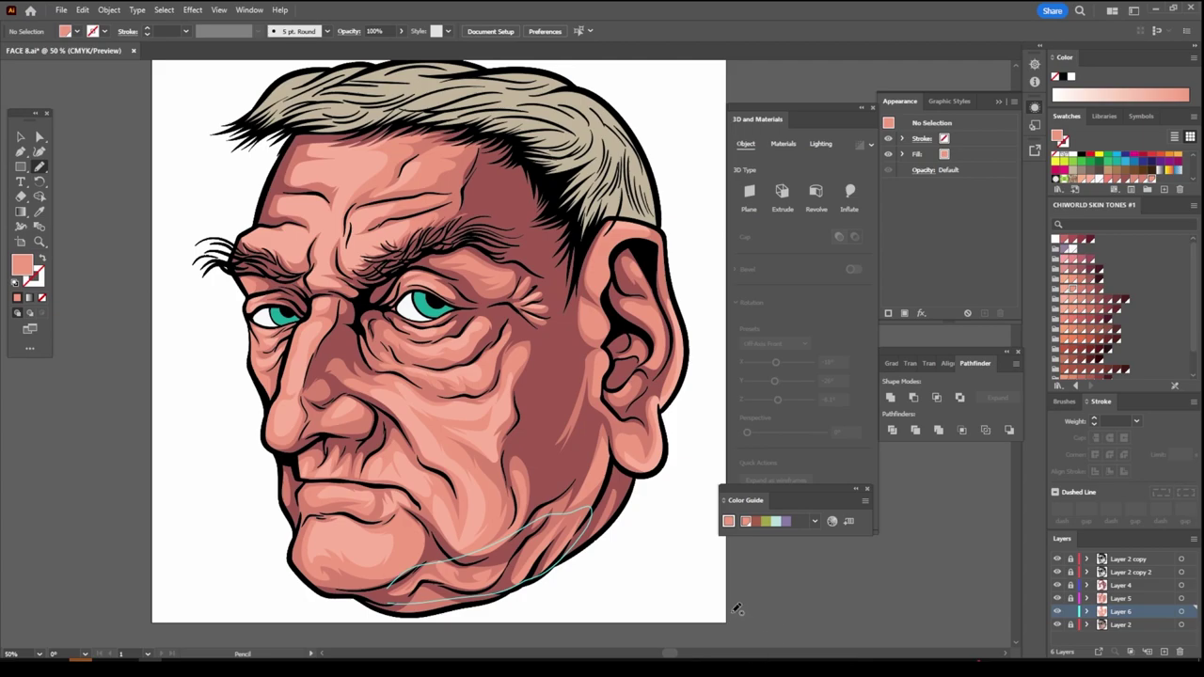
{"action": "key", "text": "ctrl+minus"}
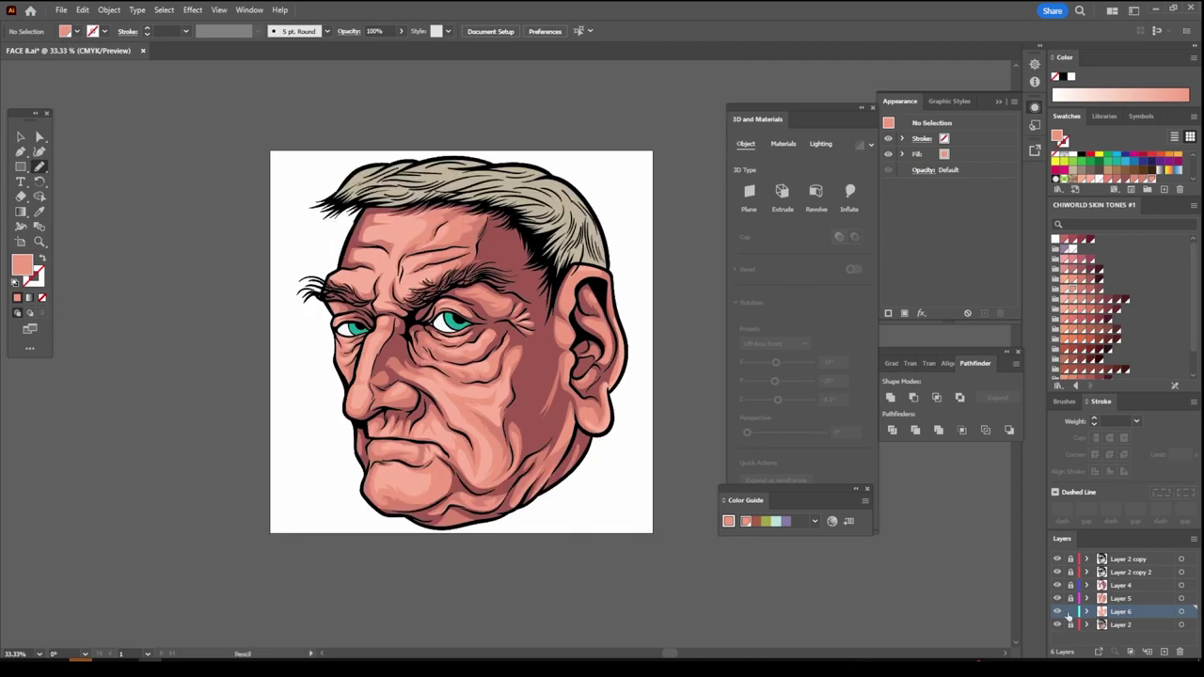
{"action": "left_click", "coordinate": [1118, 585]}
{"action": "key", "text": "ctrl+minus"}
{"action": "key", "text": "ctrl+equal"}
{"action": "key", "text": "ctrl+equal"}
{"action": "key", "text": "ctrl+equal"}
{"action": "key", "text": "ctrl+equal"}
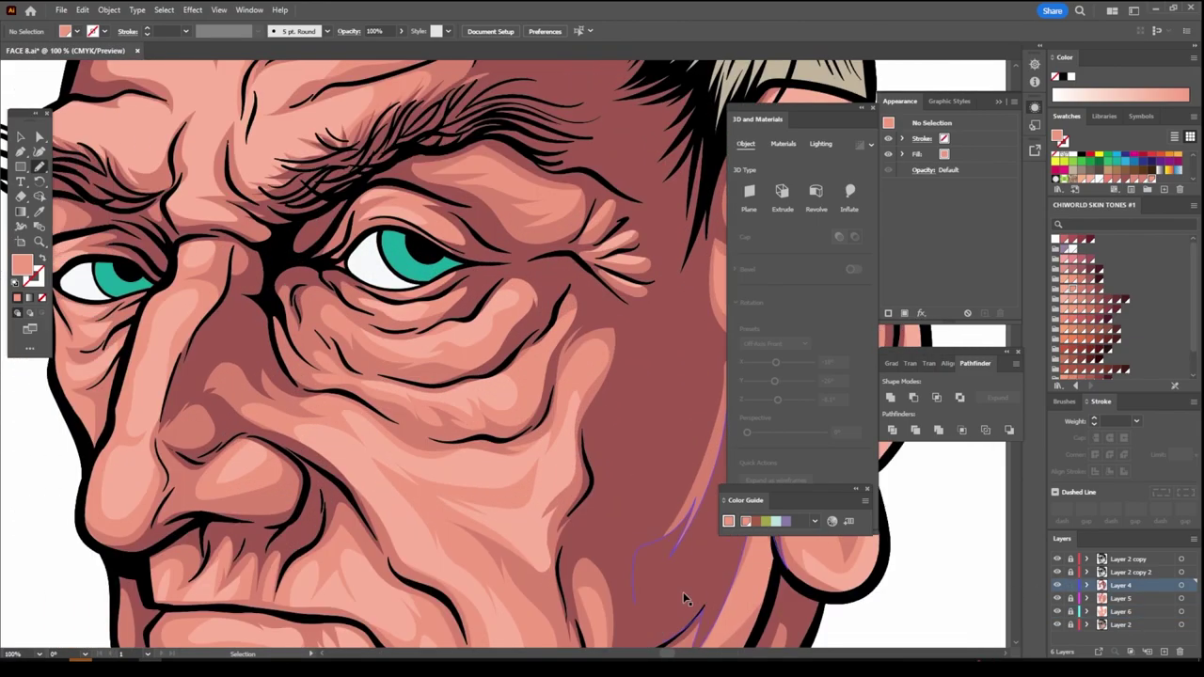
{"action": "scroll", "coordinate": [683, 592], "scroll_direction": "left", "scroll_amount": 1}
Sample the dark red-brown skin tone and draw two shadow strokes beneath the right eye
{"action": "left_click", "coordinate": [40, 211]}
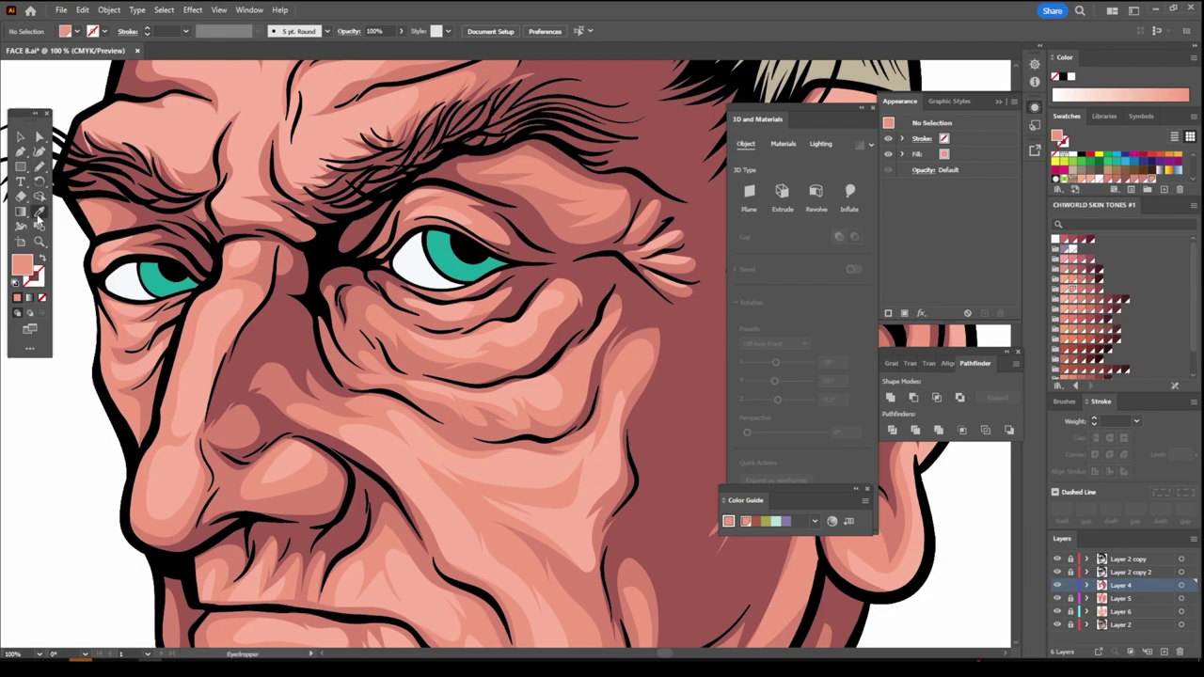
{"action": "left_click", "coordinate": [277, 324]}
{"action": "left_click", "coordinate": [40, 166]}
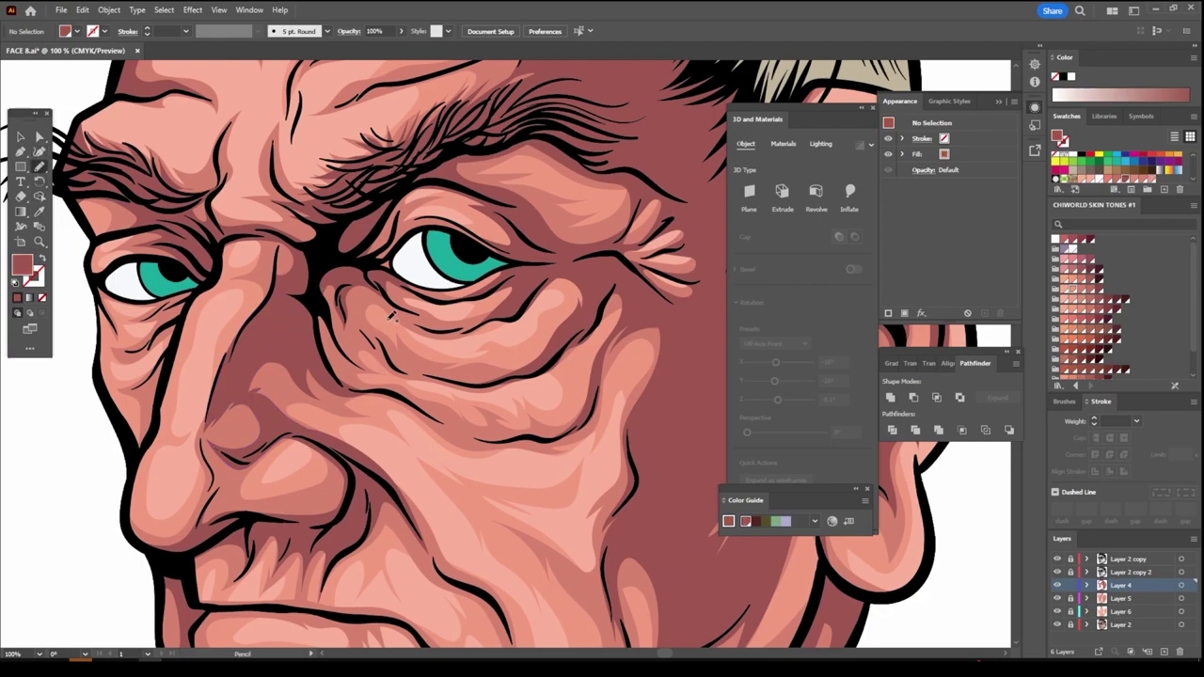
{"action": "mouse_move", "coordinate": [303, 339]}
{"action": "left_mouse_down"}
{"action": "mouse_move", "coordinate": [409, 399]}
{"action": "mouse_move", "coordinate": [369, 385]}
{"action": "mouse_move", "coordinate": [370, 367]}
{"action": "mouse_move", "coordinate": [496, 380]}
{"action": "mouse_move", "coordinate": [436, 359]}
{"action": "left_mouse_up"}
{"action": "left_click_drag", "start_coordinate": [372, 317], "coordinate": [339, 290]}
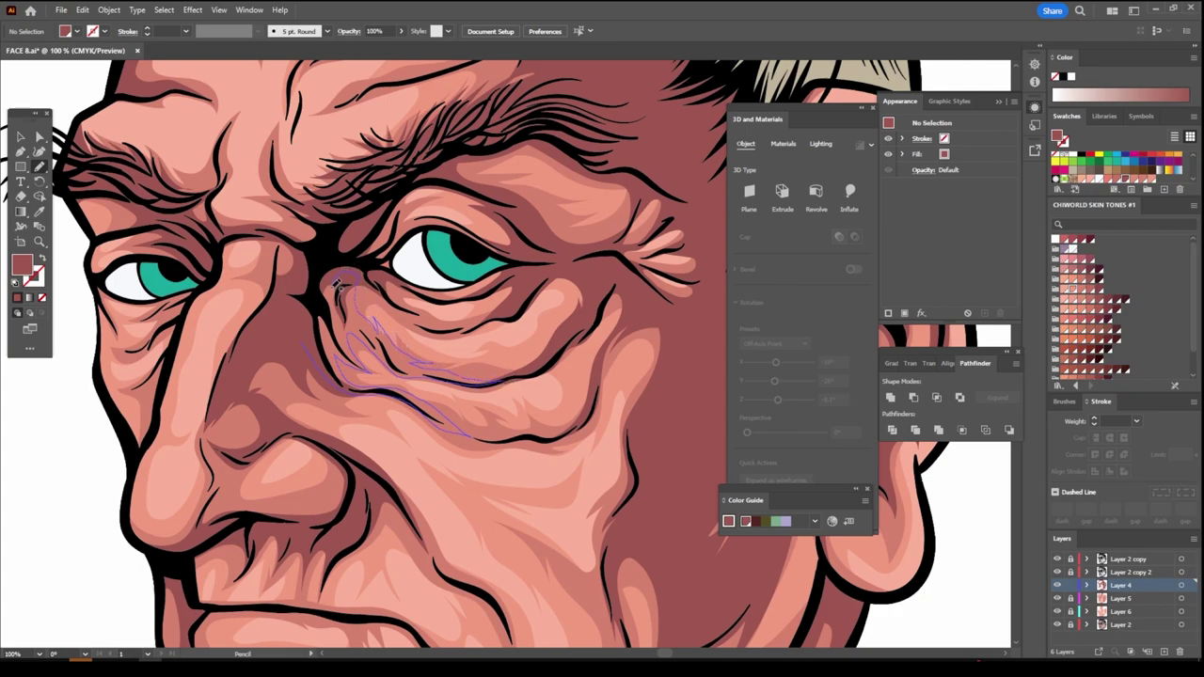
{"action": "key", "text": "ctrl+shift+a"}
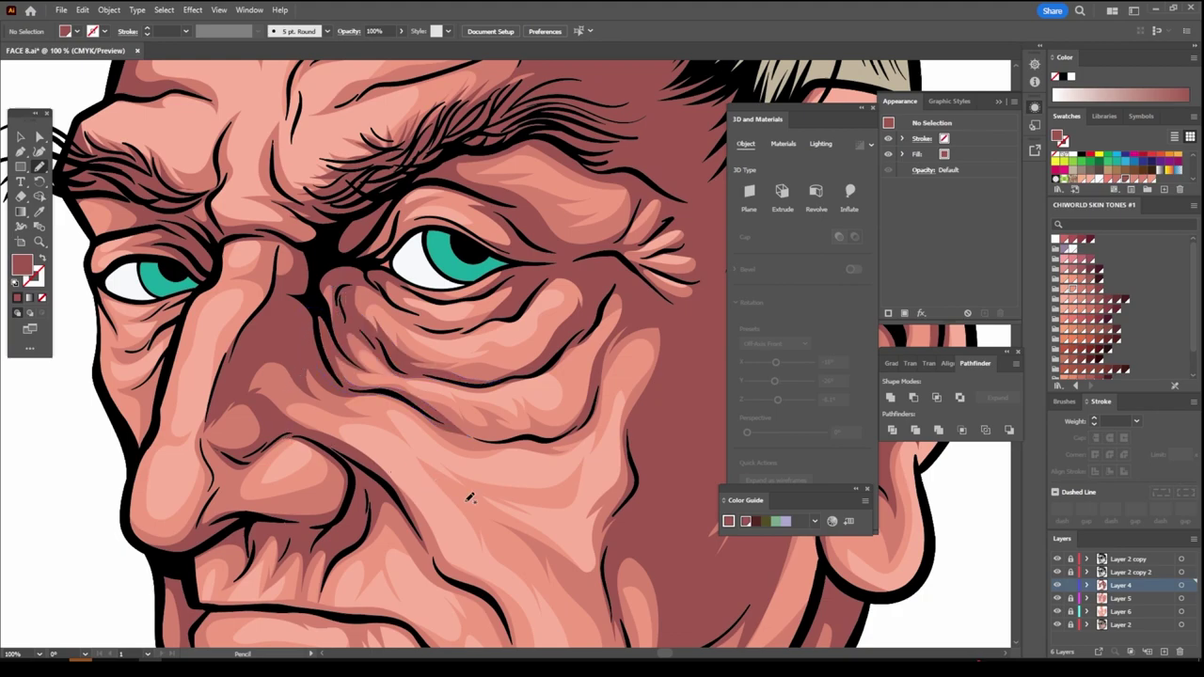
Draw closed shadow shapes below the eye and along the cheek crease, then fit the artboard
{"action": "scroll", "coordinate": [551, 536], "scroll_direction": "down", "scroll_amount": 3}
{"action": "scroll", "coordinate": [555, 527], "scroll_direction": "up", "scroll_amount": 2}
{"action": "scroll", "coordinate": [559, 518], "scroll_direction": "up", "scroll_amount": 3}
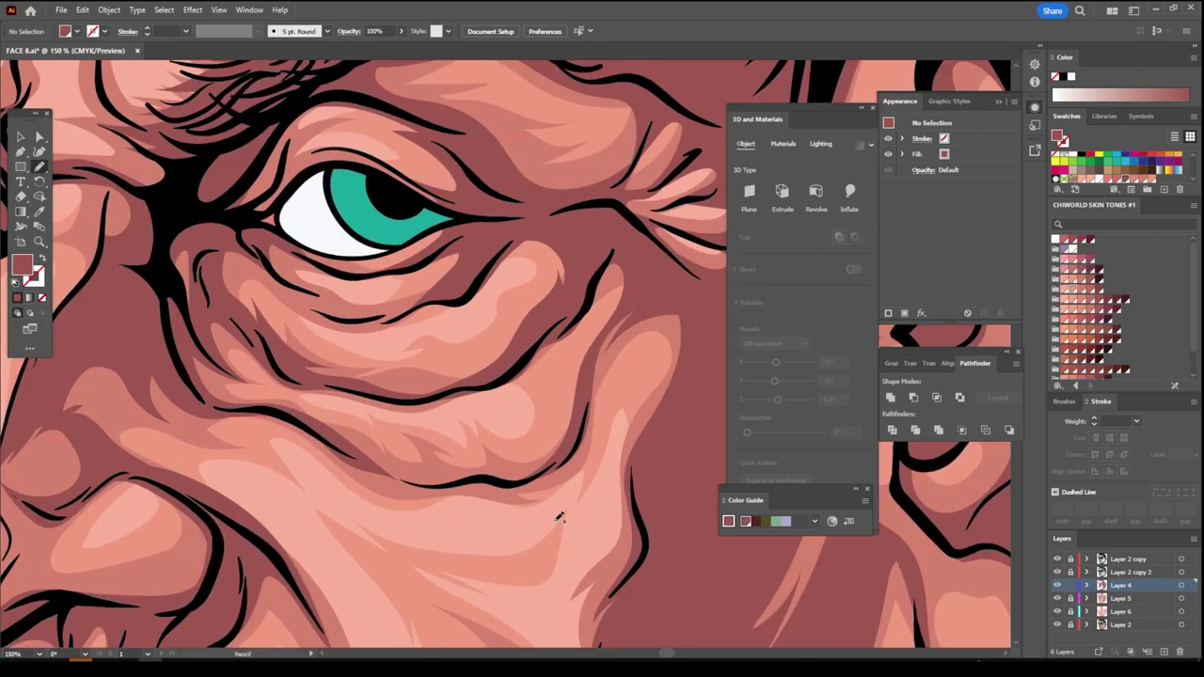
{"action": "mouse_move", "coordinate": [458, 362]}
{"action": "left_mouse_down"}
{"action": "mouse_move", "coordinate": [425, 362]}
{"action": "mouse_move", "coordinate": [478, 344]}
{"action": "left_mouse_up"}
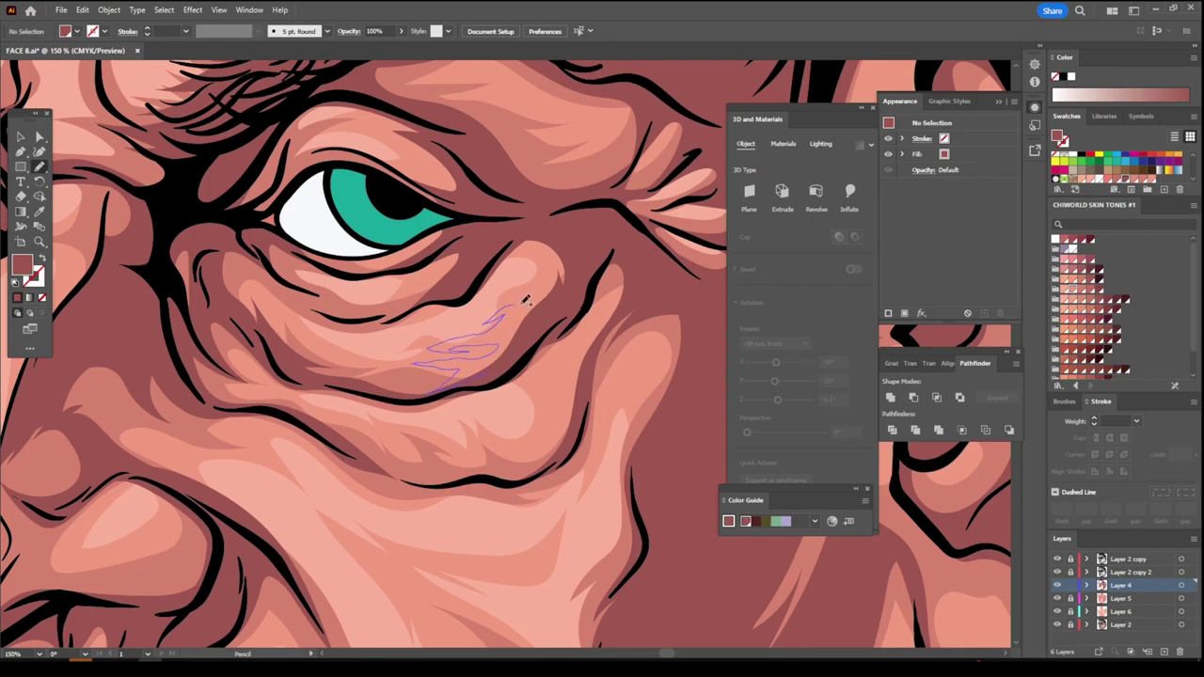
{"action": "left_click_drag", "start_coordinate": [525, 299], "coordinate": [551, 327]}
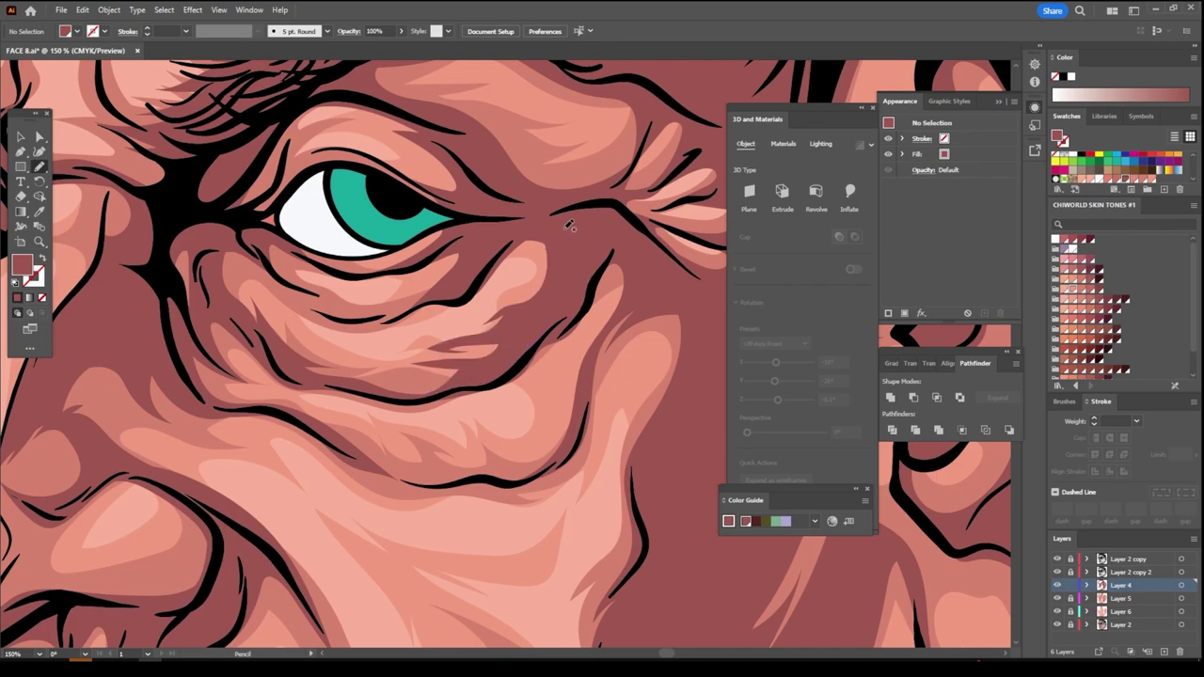
{"action": "mouse_move", "coordinate": [606, 254]}
{"action": "left_mouse_down"}
{"action": "mouse_move", "coordinate": [541, 450]}
{"action": "mouse_move", "coordinate": [519, 453]}
{"action": "mouse_move", "coordinate": [477, 423]}
{"action": "left_mouse_up"}
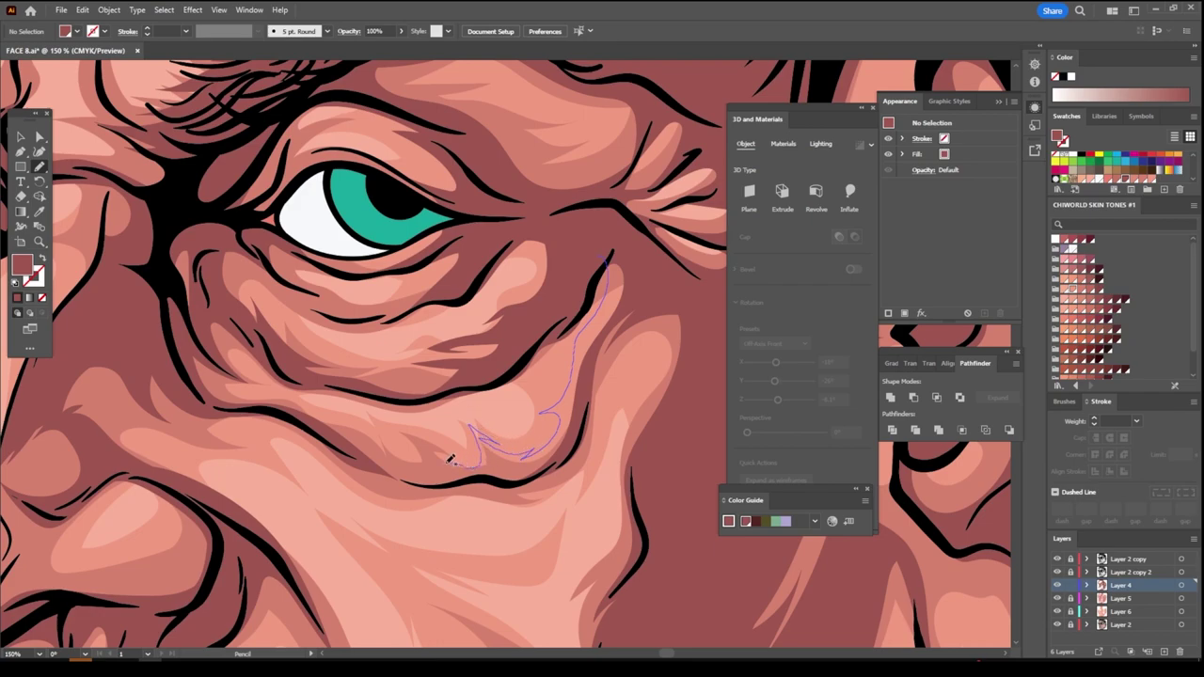
{"action": "mouse_move", "coordinate": [421, 459]}
{"action": "left_mouse_down"}
{"action": "mouse_move", "coordinate": [457, 468]}
{"action": "mouse_move", "coordinate": [417, 480]}
{"action": "mouse_move", "coordinate": [484, 480]}
{"action": "mouse_move", "coordinate": [571, 454]}
{"action": "mouse_move", "coordinate": [636, 252]}
{"action": "left_mouse_up"}
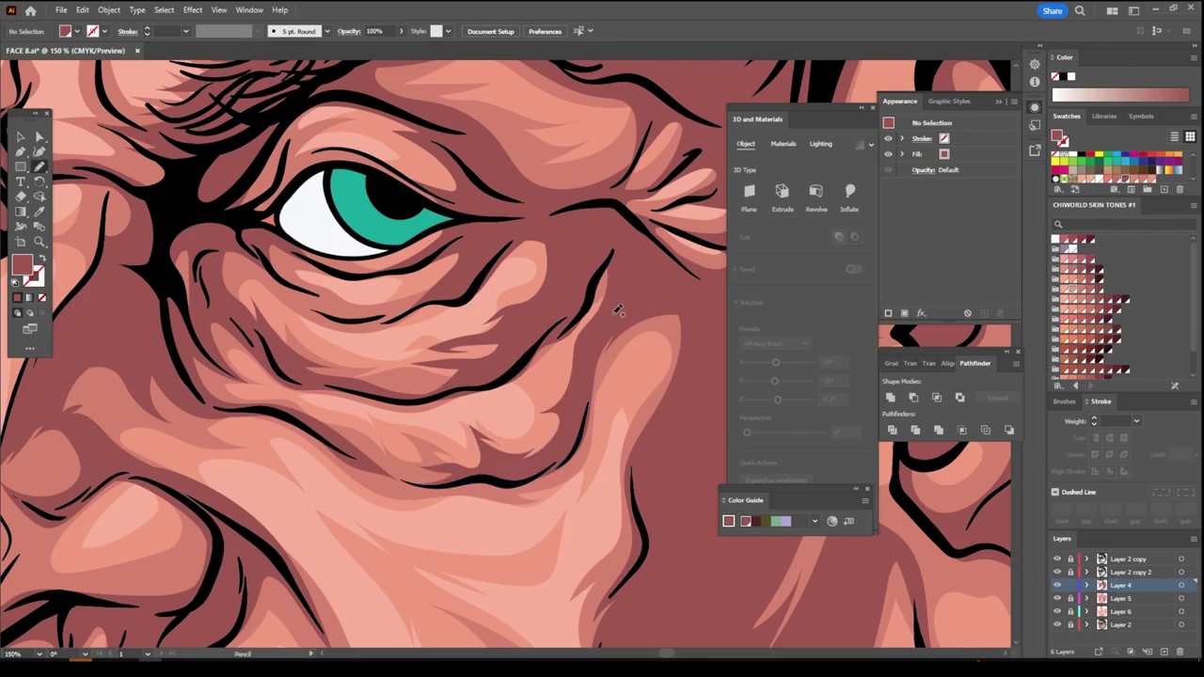
{"action": "key", "text": "ctrl+0"}
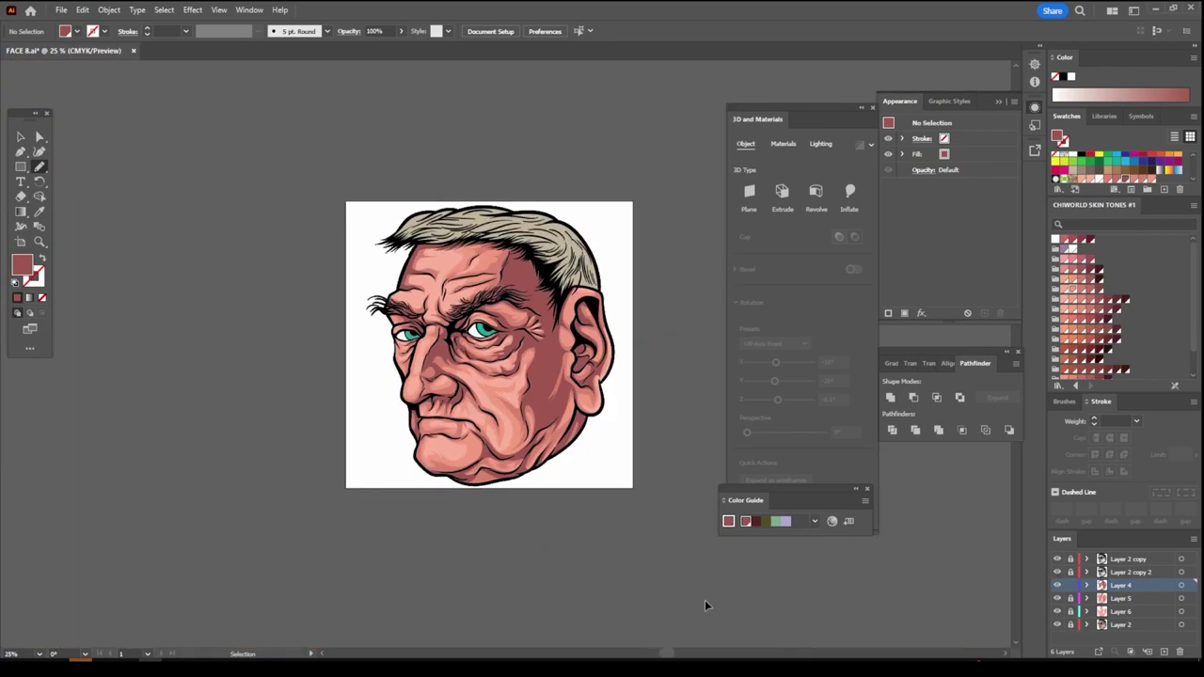
At 200%, draw dark shadow lines down the cheek from the nose and from the eye corner
{"action": "key", "text": "ctrl+equal"}
{"action": "key", "text": "ctrl+equal"}
{"action": "key", "text": "ctrl+equal"}
{"action": "scroll", "coordinate": [682, 591], "scroll_direction": "up", "scroll_amount": 1}
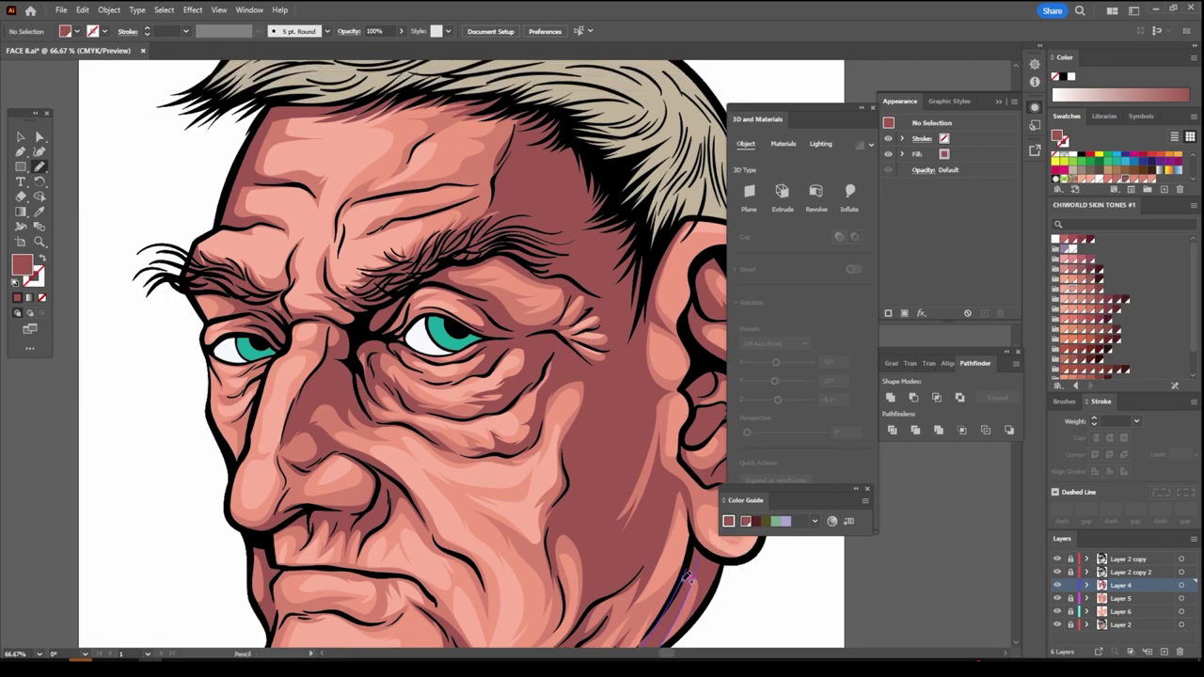
{"action": "scroll", "coordinate": [633, 580], "scroll_direction": "left", "scroll_amount": 1}
{"action": "scroll", "coordinate": [633, 579], "scroll_direction": "left", "scroll_amount": 1}
{"action": "scroll", "coordinate": [633, 580], "scroll_direction": "left", "scroll_amount": 2}
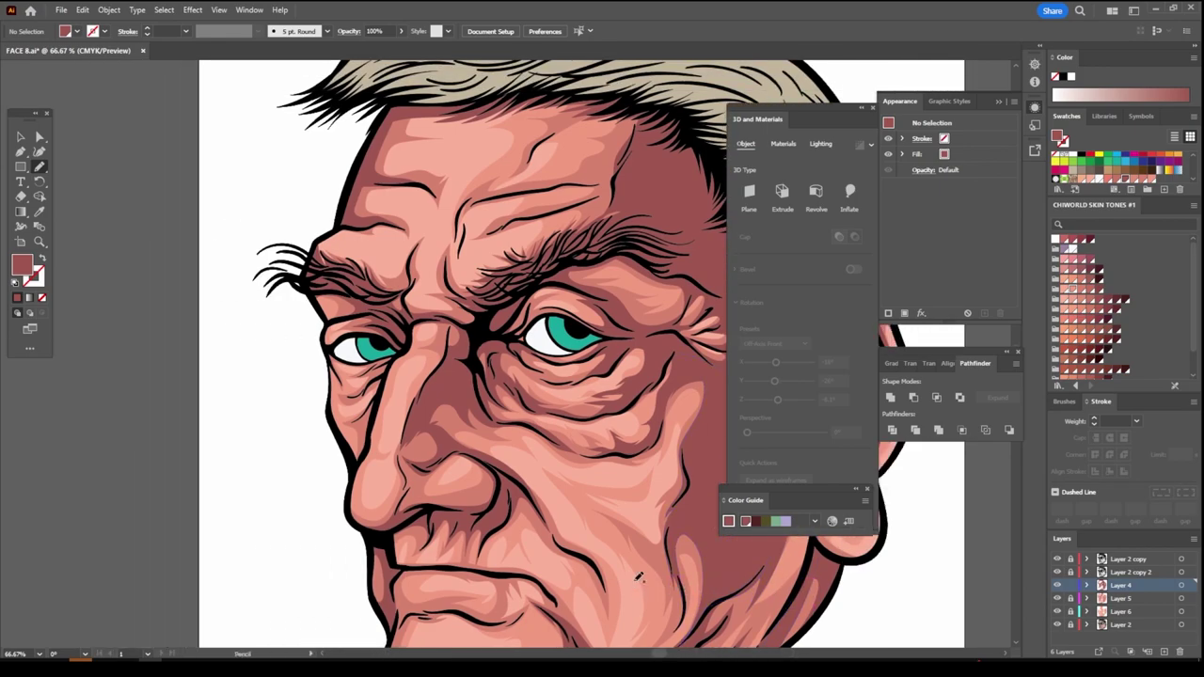
{"action": "key", "text": "ctrl+equal"}
{"action": "key", "text": "ctrl+equal"}
{"action": "key", "text": "ctrl+equal"}
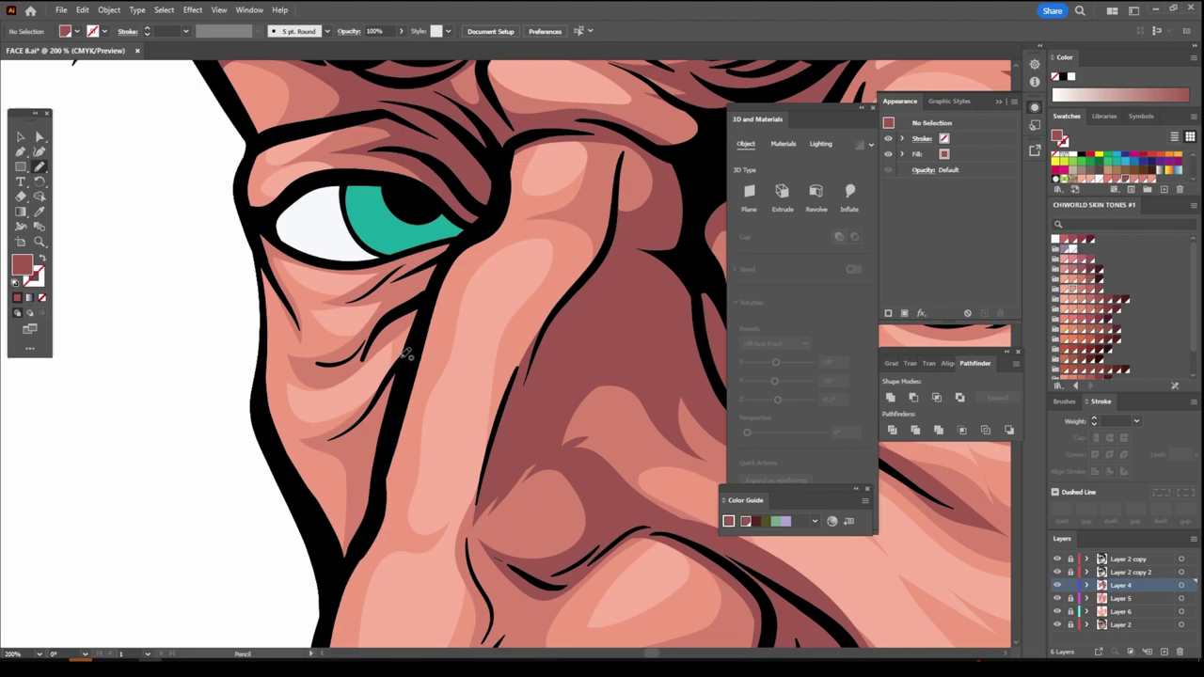
{"action": "left_click_drag", "start_coordinate": [409, 350], "coordinate": [294, 425]}
{"action": "left_click_drag", "start_coordinate": [304, 414], "coordinate": [407, 350]}
{"action": "mouse_move", "coordinate": [430, 284]}
{"action": "left_mouse_down"}
{"action": "mouse_move", "coordinate": [373, 352]}
{"action": "mouse_move", "coordinate": [295, 358]}
{"action": "mouse_move", "coordinate": [393, 293]}
{"action": "mouse_move", "coordinate": [330, 299]}
{"action": "mouse_move", "coordinate": [454, 227]}
{"action": "left_mouse_up"}
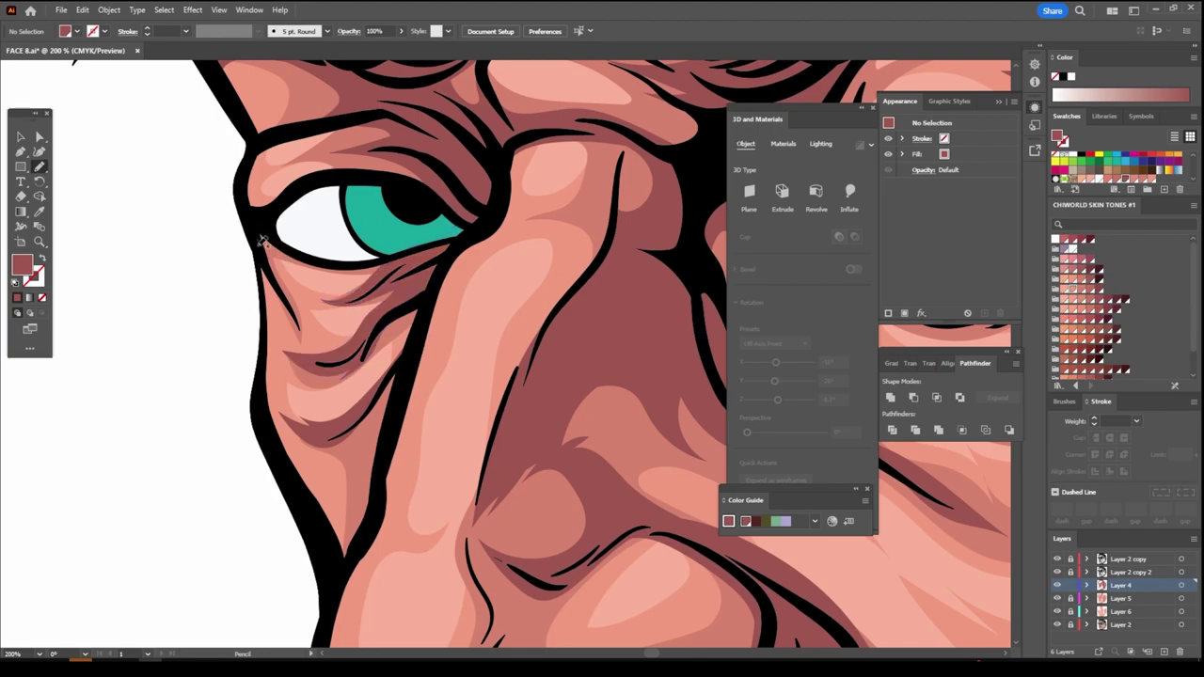
{"action": "mouse_move", "coordinate": [263, 241]}
{"action": "left_mouse_down"}
{"action": "mouse_move", "coordinate": [293, 311]}
{"action": "mouse_move", "coordinate": [350, 263]}
{"action": "left_mouse_up"}
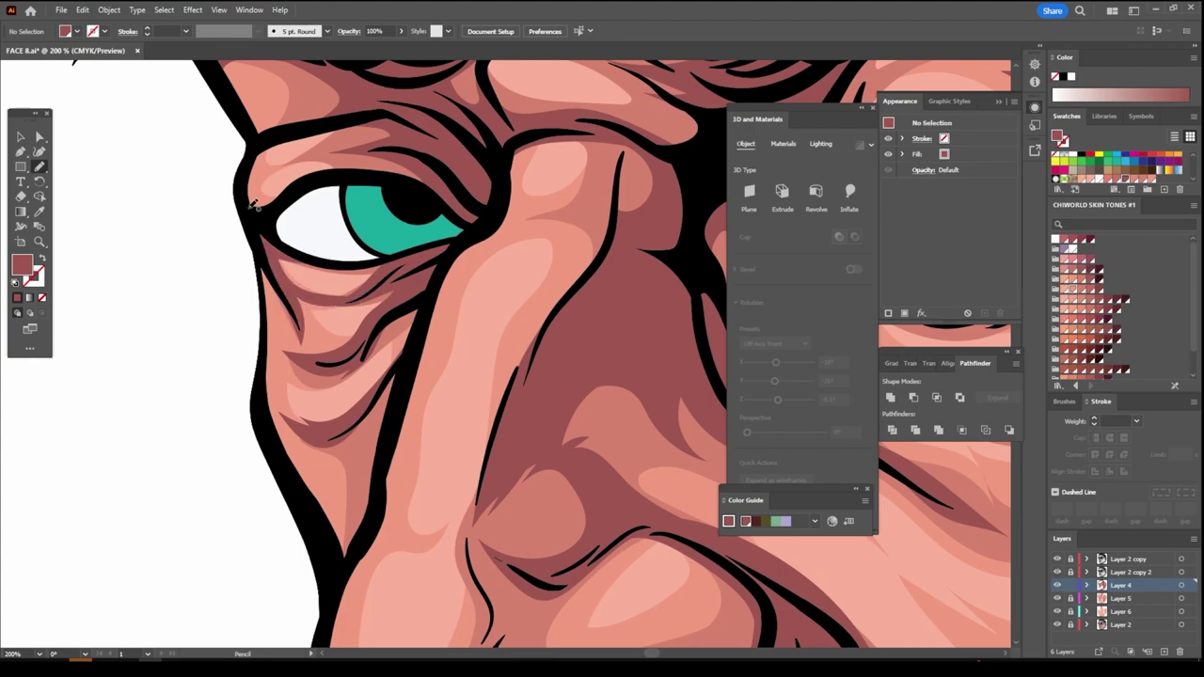
Add dark shadows beneath the brows and beside the right eye toward the temple
{"action": "scroll", "coordinate": [254, 283], "scroll_direction": "up", "scroll_amount": 3}
{"action": "scroll", "coordinate": [254, 282], "scroll_direction": "up", "scroll_amount": 3}
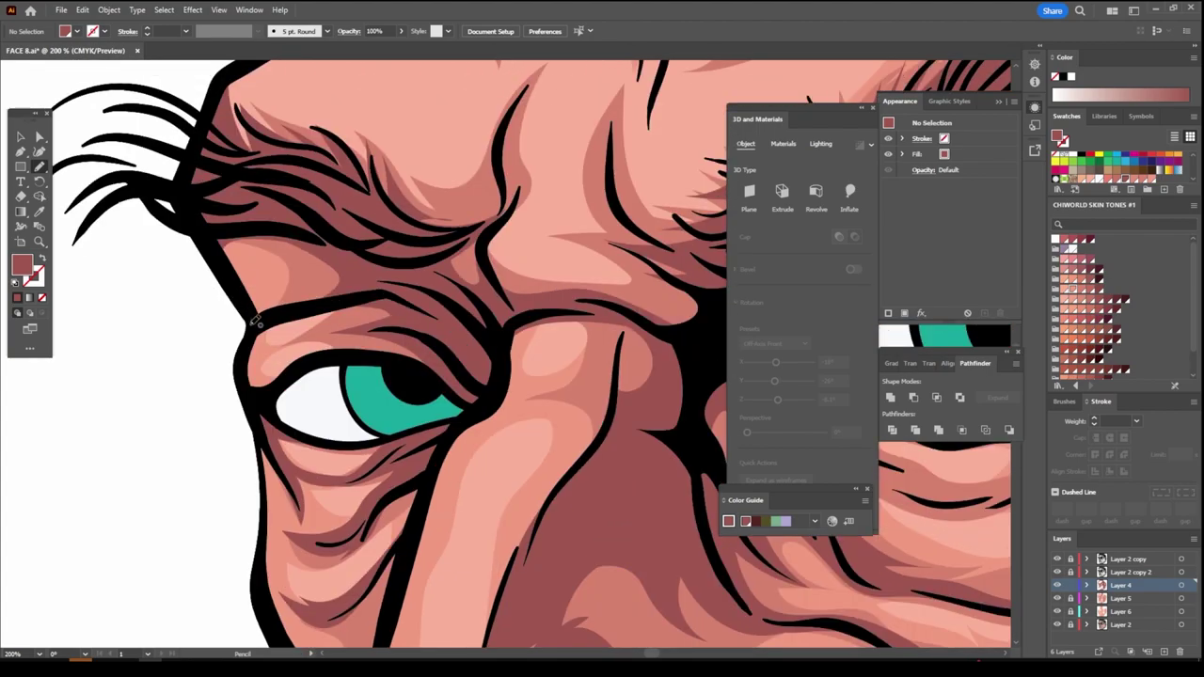
{"action": "mouse_move", "coordinate": [252, 322]}
{"action": "left_mouse_down"}
{"action": "mouse_move", "coordinate": [350, 292]}
{"action": "mouse_move", "coordinate": [247, 252]}
{"action": "mouse_move", "coordinate": [250, 304]}
{"action": "left_mouse_up"}
{"action": "key", "text": "ctrl+0"}
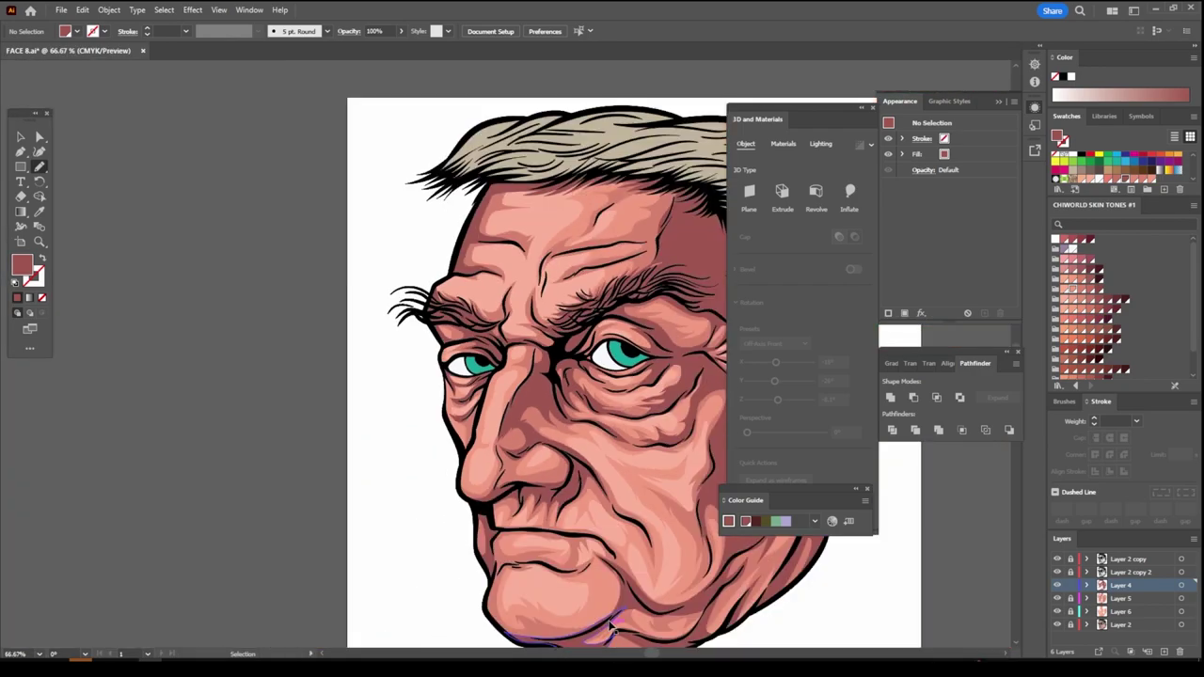
{"action": "key", "text": "ctrl+plus"}
{"action": "key", "text": "ctrl+plus"}
{"action": "key", "text": "ctrl+plus"}
{"action": "key", "text": "ctrl+plus"}
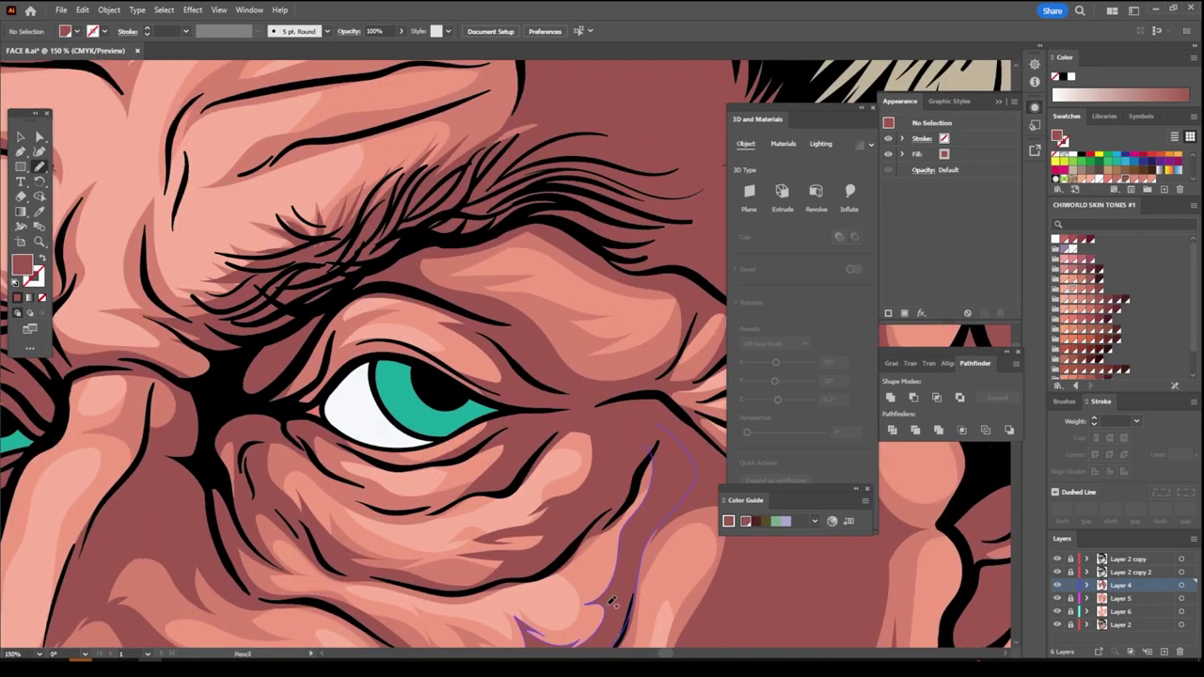
{"action": "scroll", "coordinate": [223, 311], "scroll_direction": "up", "scroll_amount": 2}
{"action": "left_click_drag", "start_coordinate": [242, 338], "coordinate": [160, 321]}
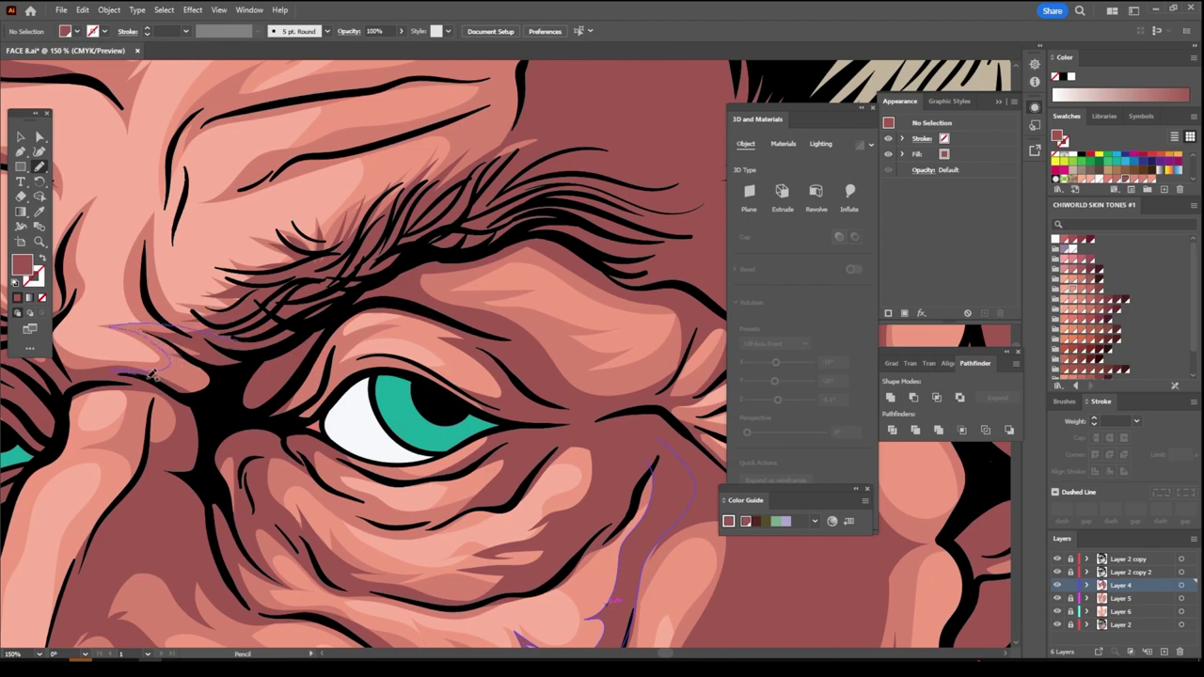
{"action": "left_click_drag", "start_coordinate": [117, 323], "coordinate": [214, 390]}
{"action": "mouse_move", "coordinate": [568, 389]}
{"action": "left_mouse_down"}
{"action": "mouse_move", "coordinate": [698, 325]}
{"action": "mouse_move", "coordinate": [537, 318]}
{"action": "mouse_move", "coordinate": [497, 302]}
{"action": "mouse_move", "coordinate": [673, 494]}
{"action": "left_mouse_up"}
{"action": "key", "text": "ctrl+minus"}
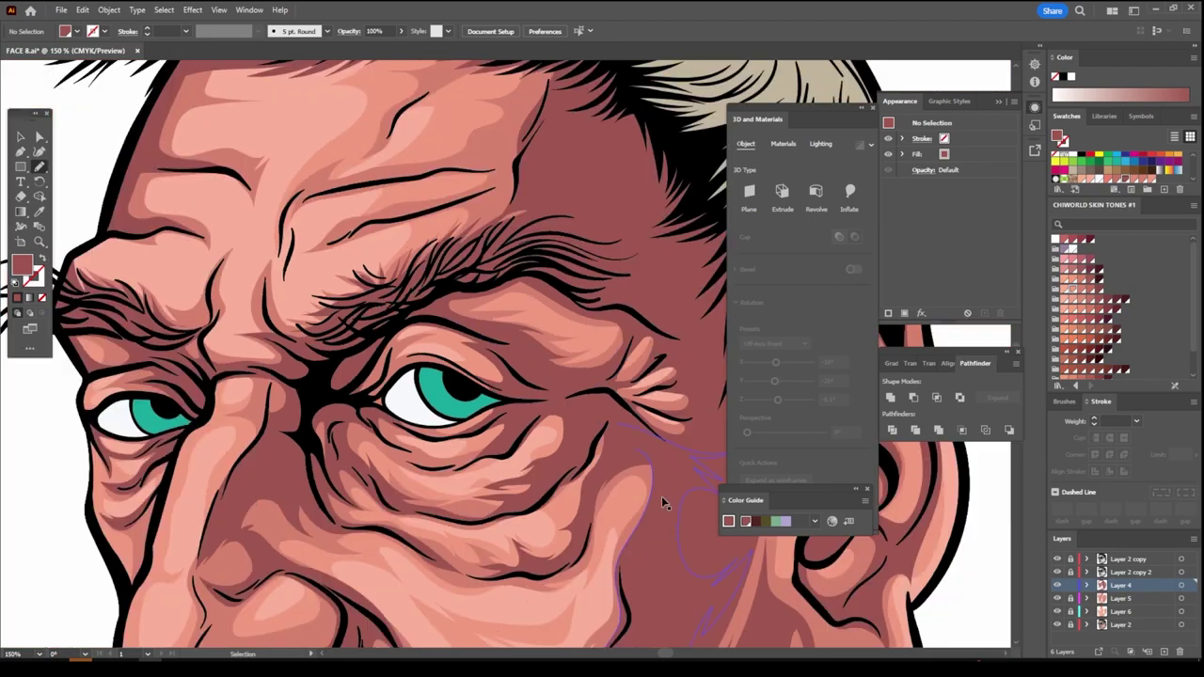
{"action": "key", "text": "ctrl+0"}
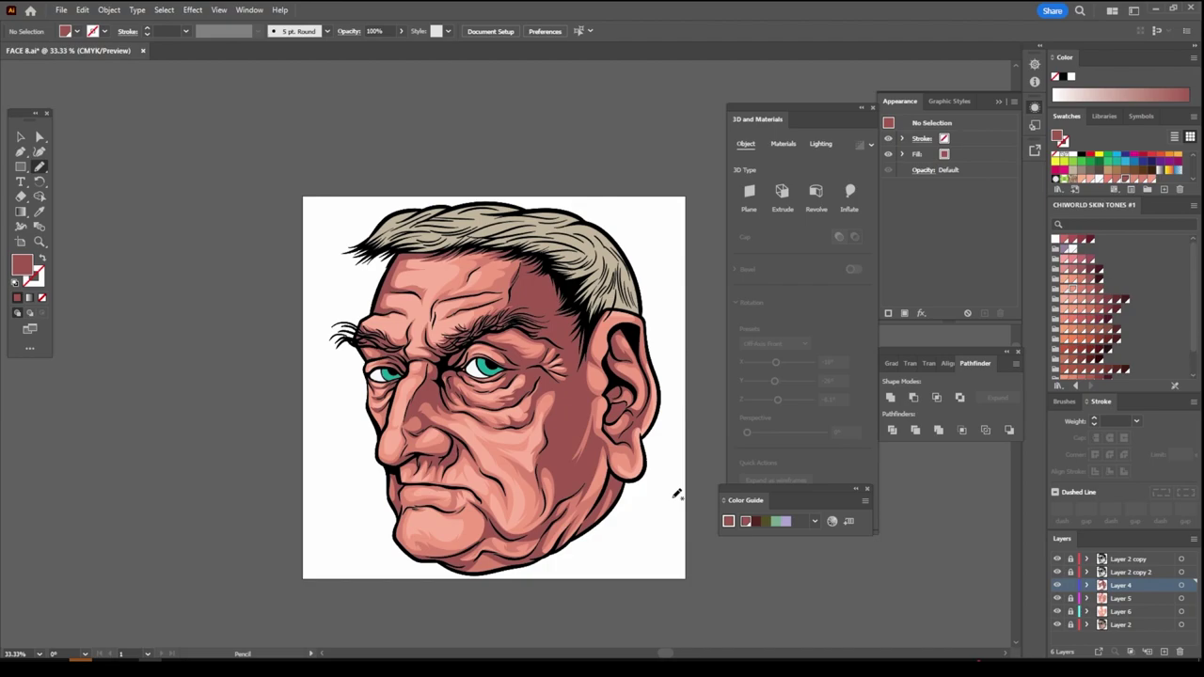
Zoom in on the eye area and shade the deep forehead wrinkle in dark red
{"action": "key", "text": "ctrl+minus"}
{"action": "key", "text": "ctrl+minus"}
{"action": "key", "text": "ctrl+plus"}
{"action": "key", "text": "ctrl+plus"}
{"action": "key", "text": "ctrl+plus"}
{"action": "key", "text": "ctrl+plus"}
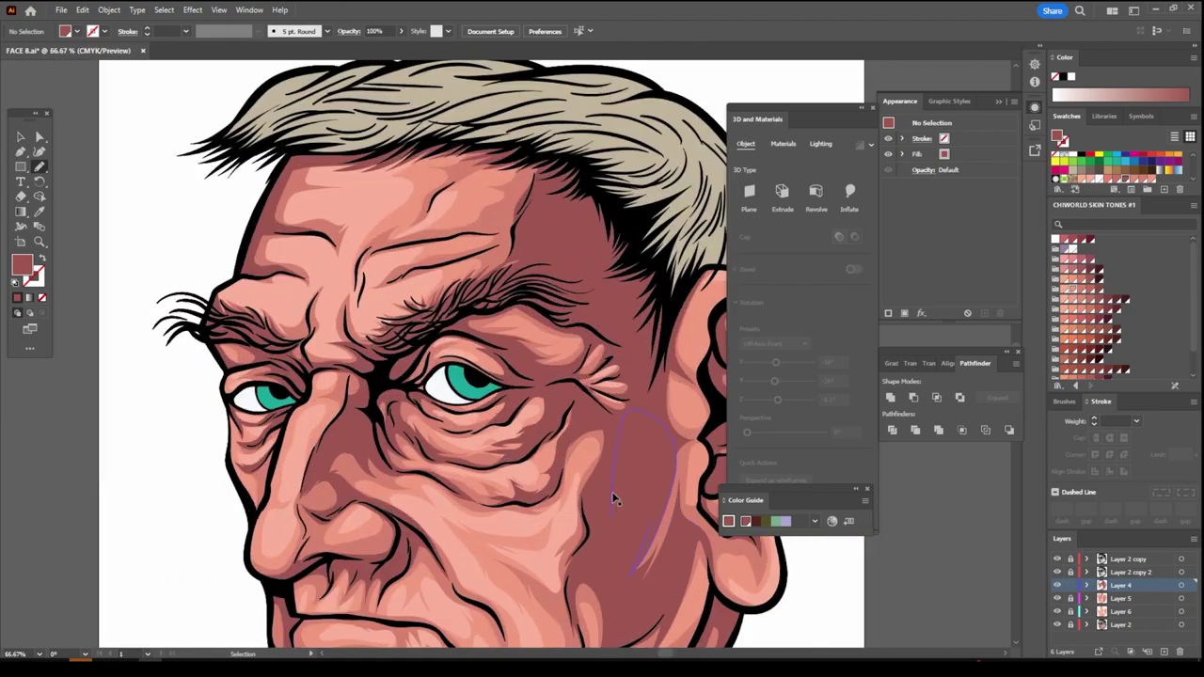
{"action": "key", "text": "ctrl+plus"}
{"action": "key", "text": "ctrl+plus"}
{"action": "scroll", "coordinate": [616, 487], "scroll_direction": "up", "scroll_amount": 5}
{"action": "mouse_move", "coordinate": [533, 400]}
{"action": "left_mouse_down"}
{"action": "mouse_move", "coordinate": [585, 327]}
{"action": "mouse_move", "coordinate": [391, 378]}
{"action": "left_mouse_up"}
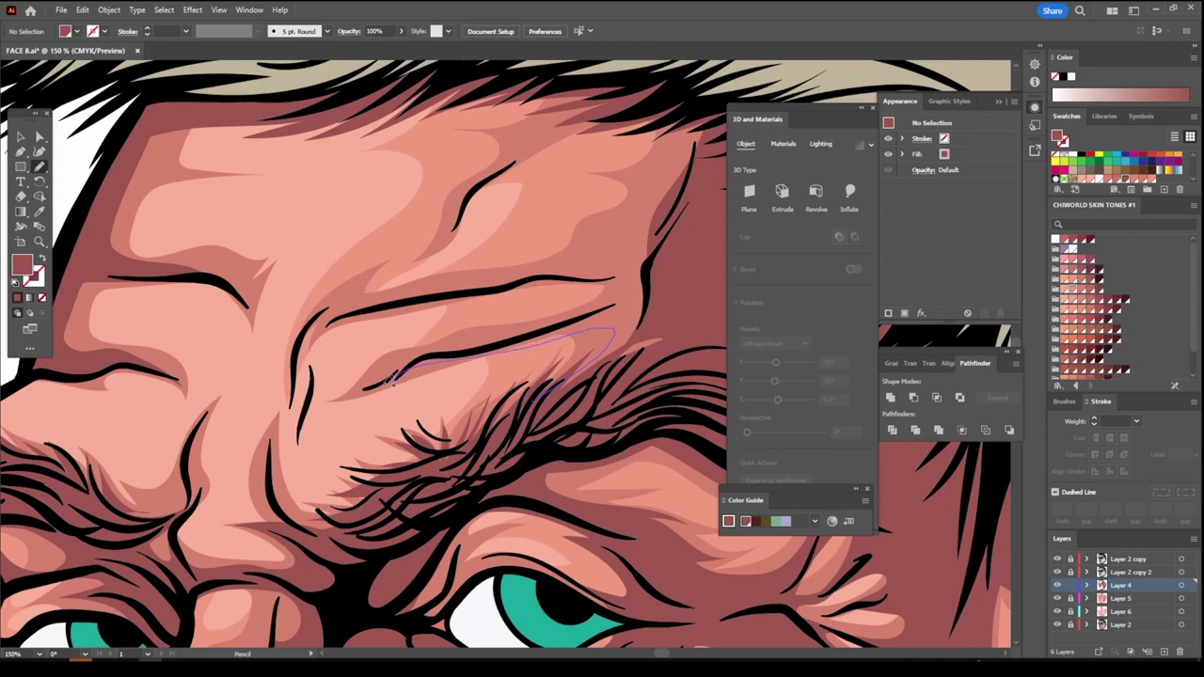
{"action": "mouse_move", "coordinate": [433, 344]}
{"action": "left_mouse_down"}
{"action": "mouse_move", "coordinate": [535, 326]}
{"action": "mouse_move", "coordinate": [618, 288]}
{"action": "mouse_move", "coordinate": [551, 285]}
{"action": "mouse_move", "coordinate": [357, 316]}
{"action": "mouse_move", "coordinate": [626, 243]}
{"action": "mouse_move", "coordinate": [651, 205]}
{"action": "mouse_move", "coordinate": [647, 173]}
{"action": "mouse_move", "coordinate": [627, 382]}
{"action": "left_mouse_up"}
Draw dark red shadows on the cheek beside the right eye and up toward the brow
{"action": "key", "text": "ctrl+minus"}
{"action": "key", "text": "ctrl+minus"}
{"action": "key", "text": "ctrl+minus"}
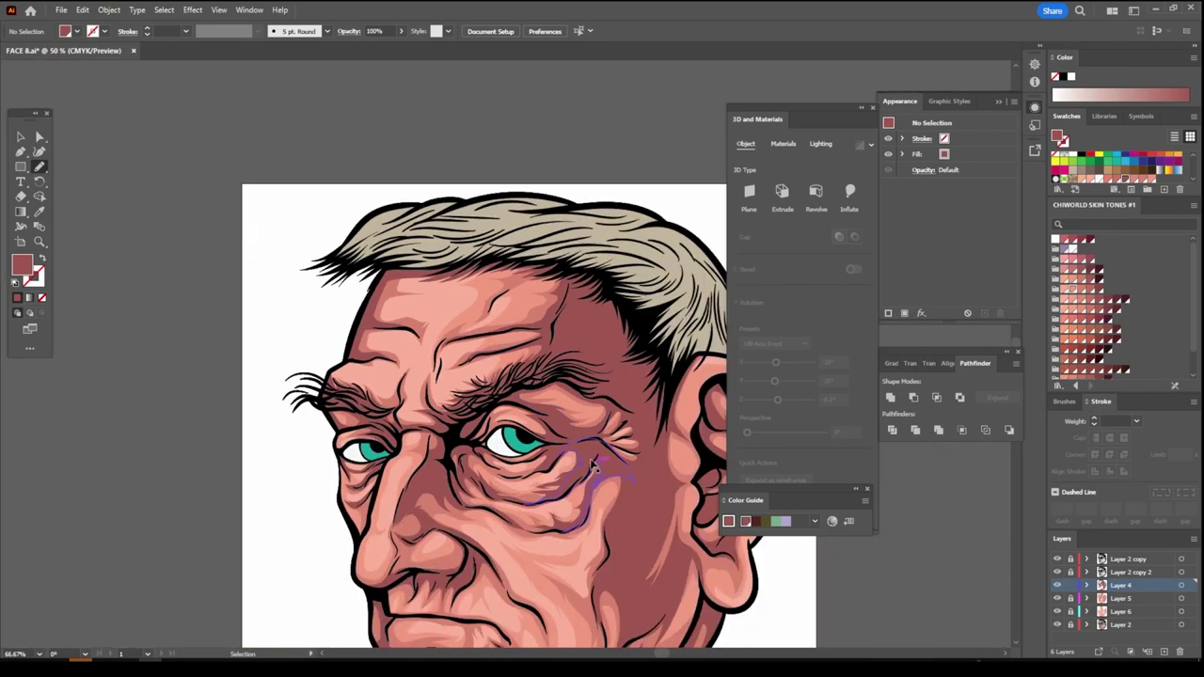
{"action": "key", "text": "ctrl+minus"}
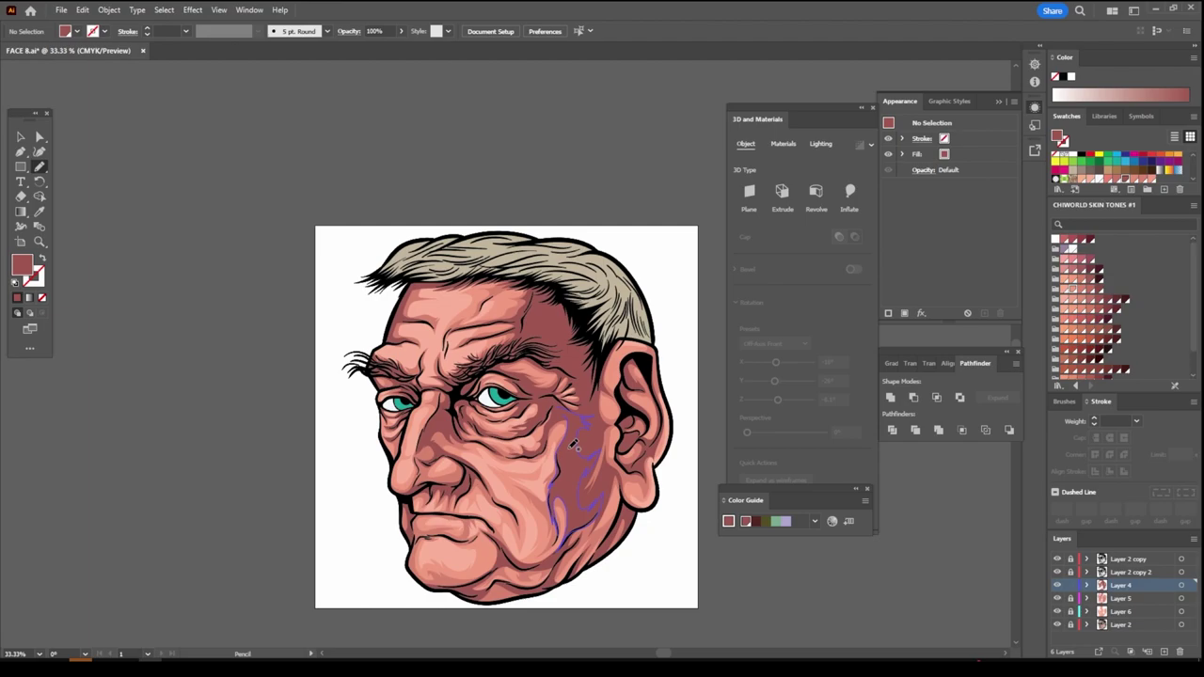
{"action": "left_click_drag", "start_coordinate": [574, 444], "coordinate": [578, 447]}
{"action": "scroll", "coordinate": [833, 657], "scroll_direction": "down", "scroll_amount": 2}
{"action": "key", "text": "ctrl+plus"}
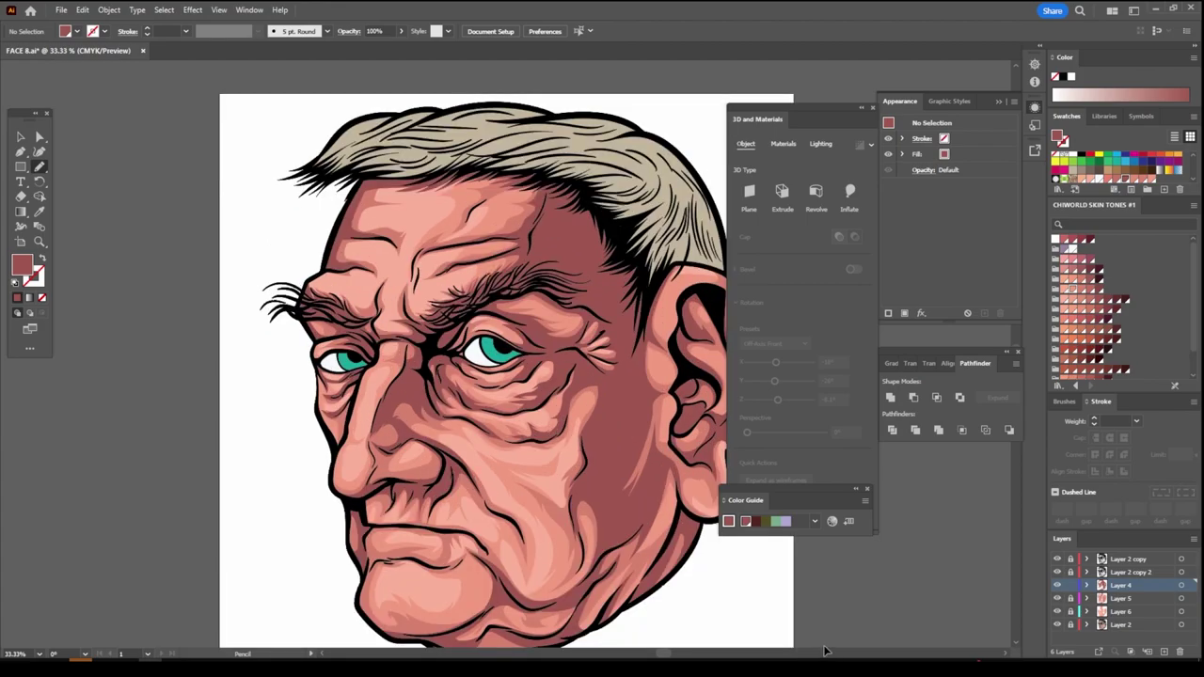
{"action": "key", "text": "ctrl+plus"}
{"action": "mouse_move", "coordinate": [568, 296]}
{"action": "left_mouse_down"}
{"action": "mouse_move", "coordinate": [438, 271]}
{"action": "mouse_move", "coordinate": [504, 263]}
{"action": "left_mouse_up"}
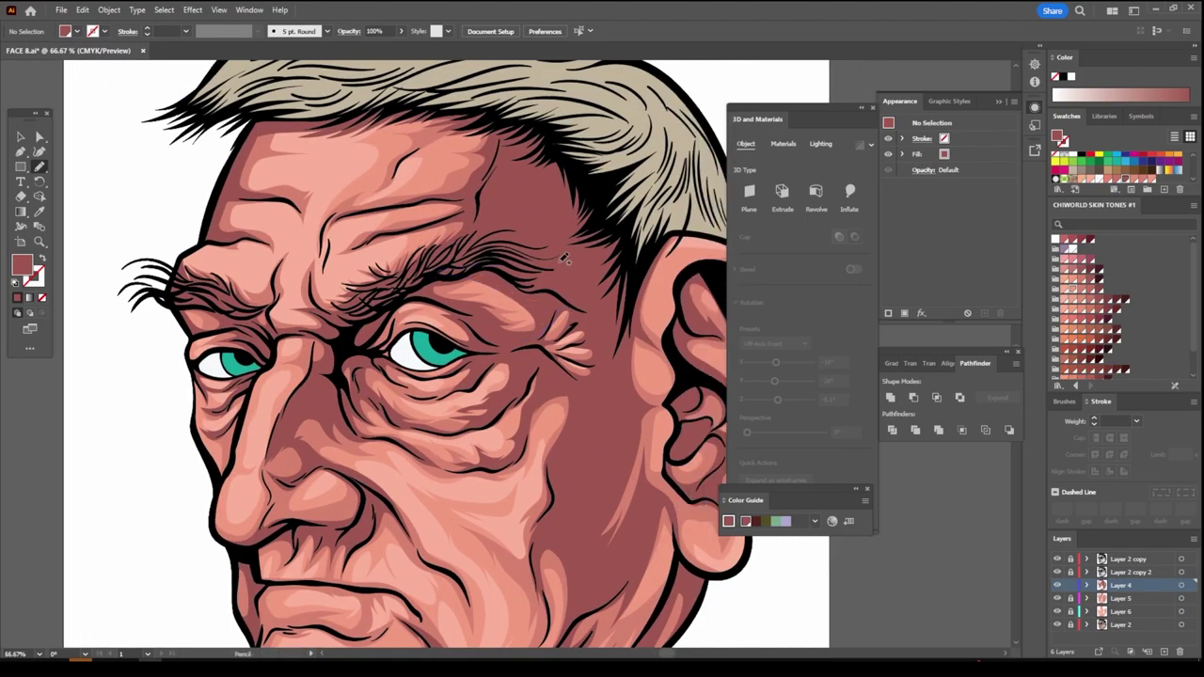
{"action": "key", "text": "ctrl+minus"}
{"action": "key", "text": "ctrl+minus"}
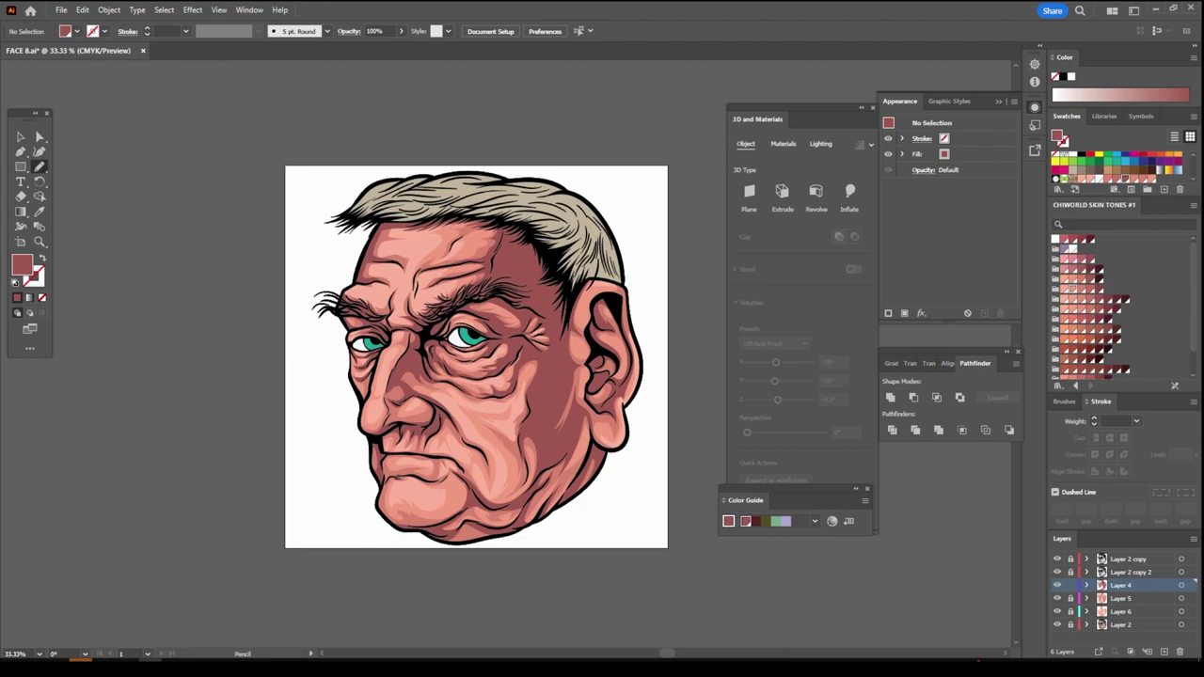
{"action": "key", "text": "ctrl+plus"}
Shade dark red shadows along the lower lip, the upper lip line and the cheek crease
{"action": "scroll", "coordinate": [729, 613], "scroll_direction": "down", "scroll_amount": 1}
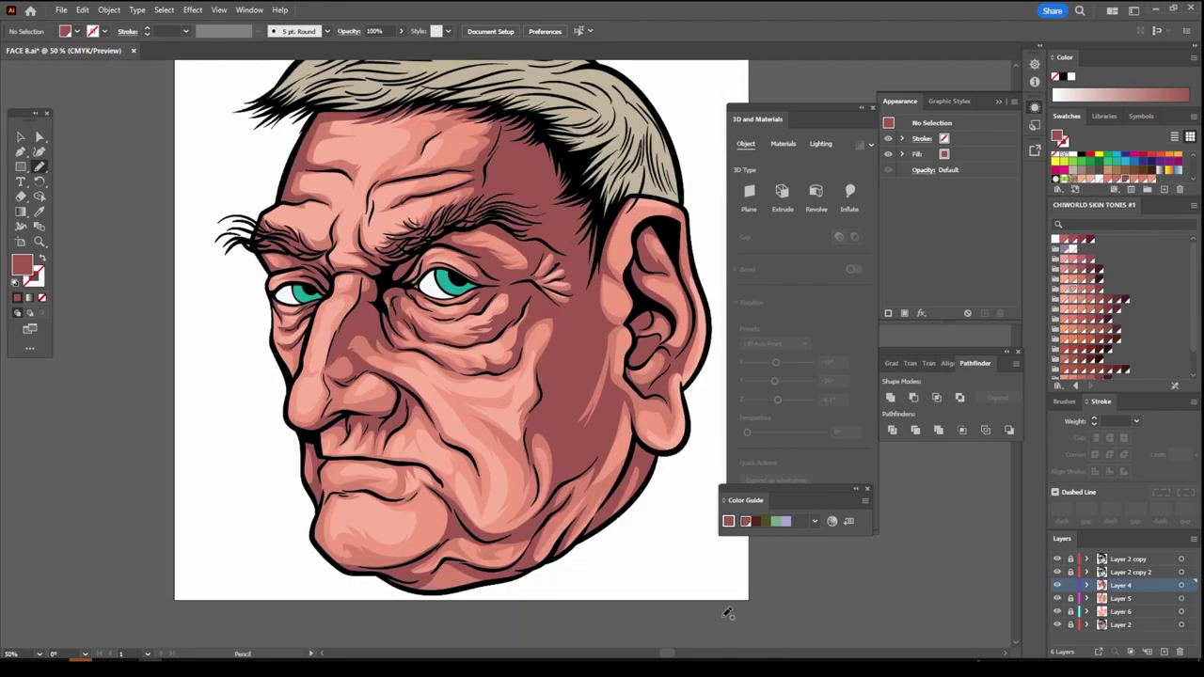
{"action": "scroll", "coordinate": [726, 613], "scroll_direction": "down", "scroll_amount": 1}
{"action": "scroll", "coordinate": [657, 611], "scroll_direction": "down", "scroll_amount": 1}
{"action": "key", "text": "ctrl+plus"}
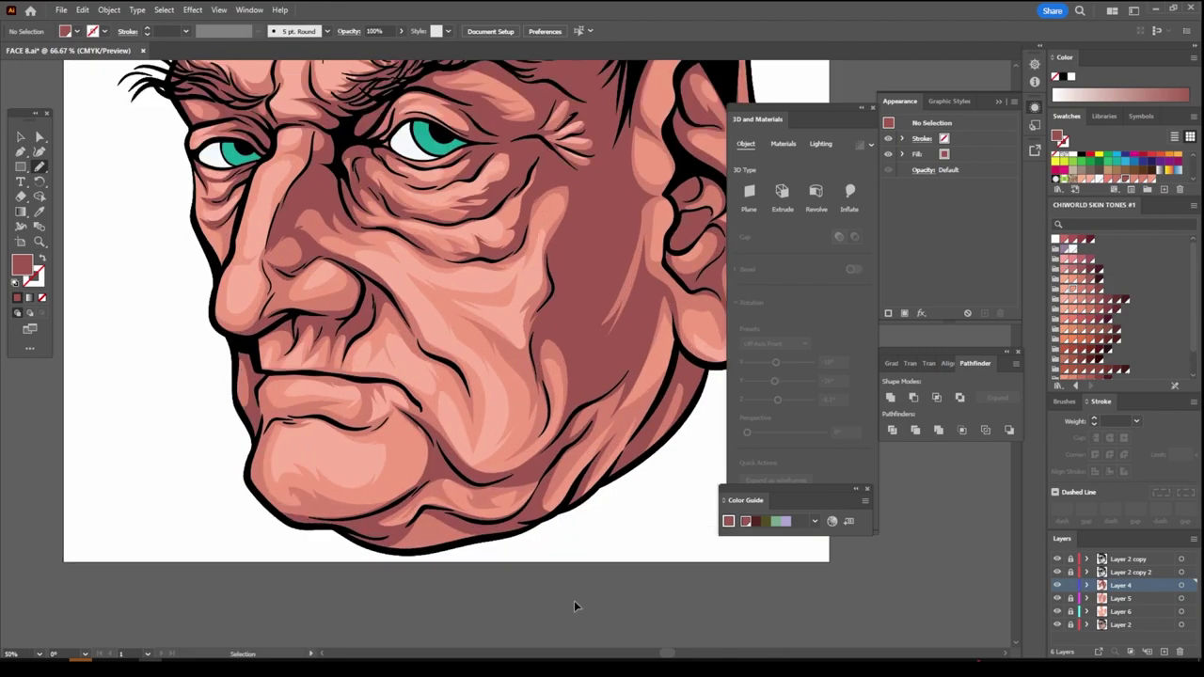
{"action": "key", "text": "ctrl+plus"}
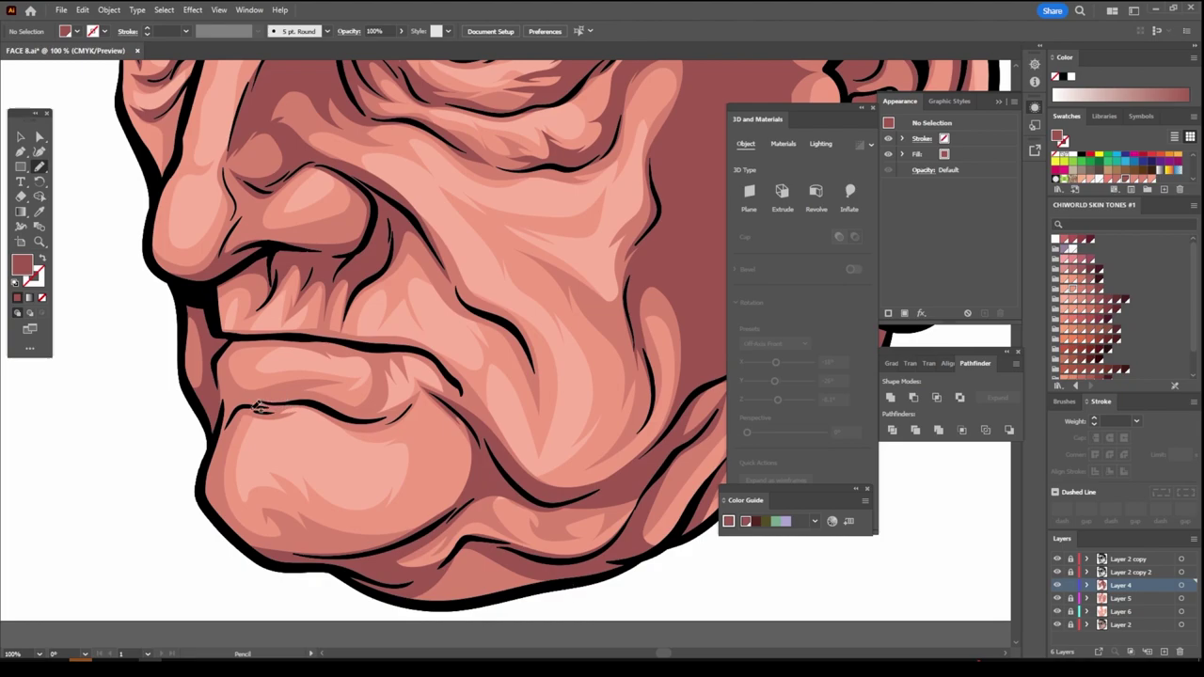
{"action": "mouse_move", "coordinate": [227, 429]}
{"action": "left_mouse_down"}
{"action": "mouse_move", "coordinate": [218, 433]}
{"action": "mouse_move", "coordinate": [424, 395]}
{"action": "left_mouse_up"}
{"action": "left_click_drag", "start_coordinate": [382, 391], "coordinate": [328, 387]}
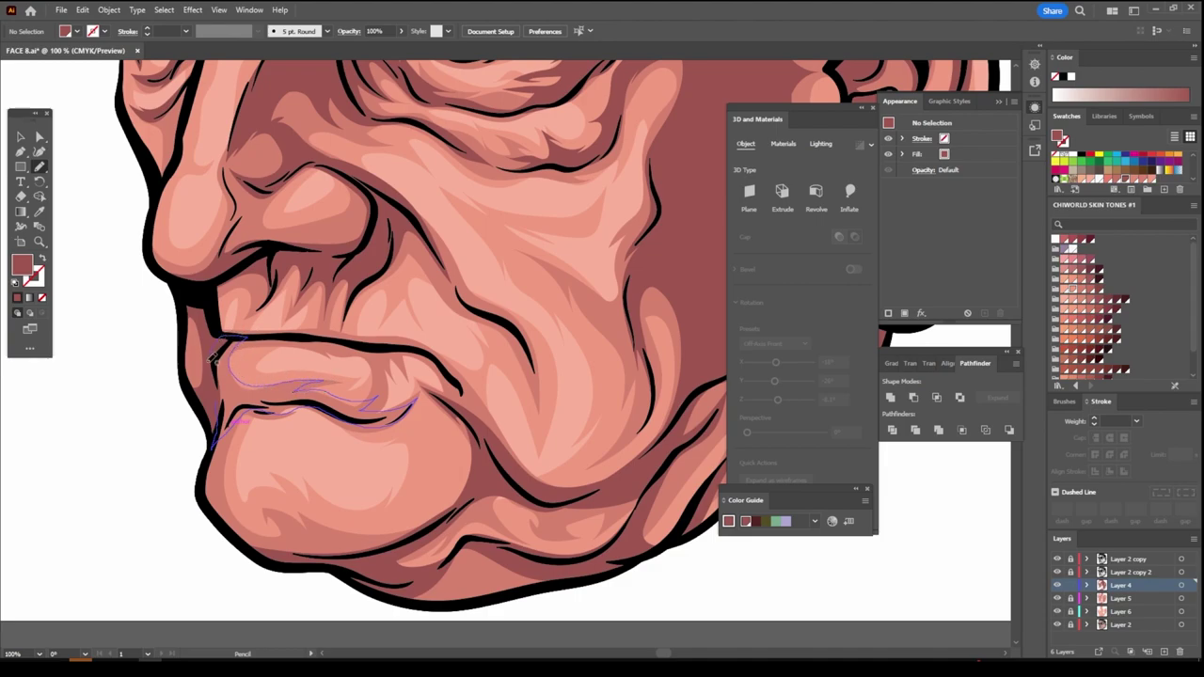
{"action": "mouse_move", "coordinate": [252, 339]}
{"action": "left_mouse_down"}
{"action": "mouse_move", "coordinate": [377, 372]}
{"action": "mouse_move", "coordinate": [428, 357]}
{"action": "mouse_move", "coordinate": [467, 400]}
{"action": "left_mouse_up"}
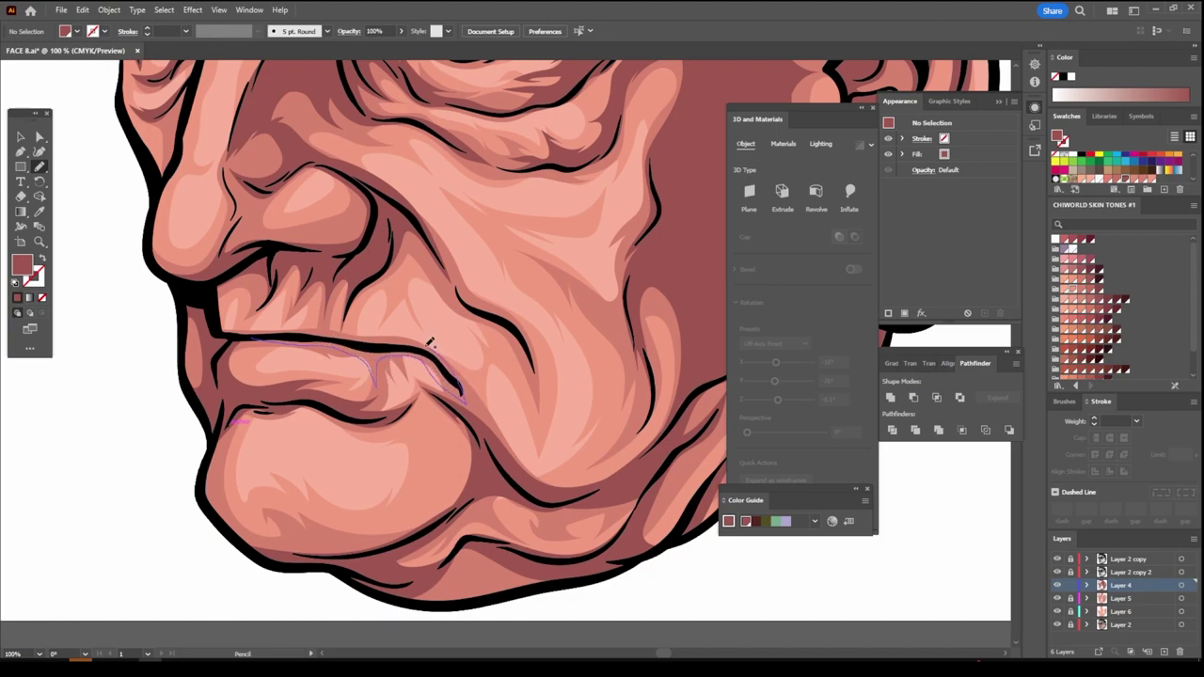
{"action": "left_click_drag", "start_coordinate": [430, 343], "coordinate": [224, 331]}
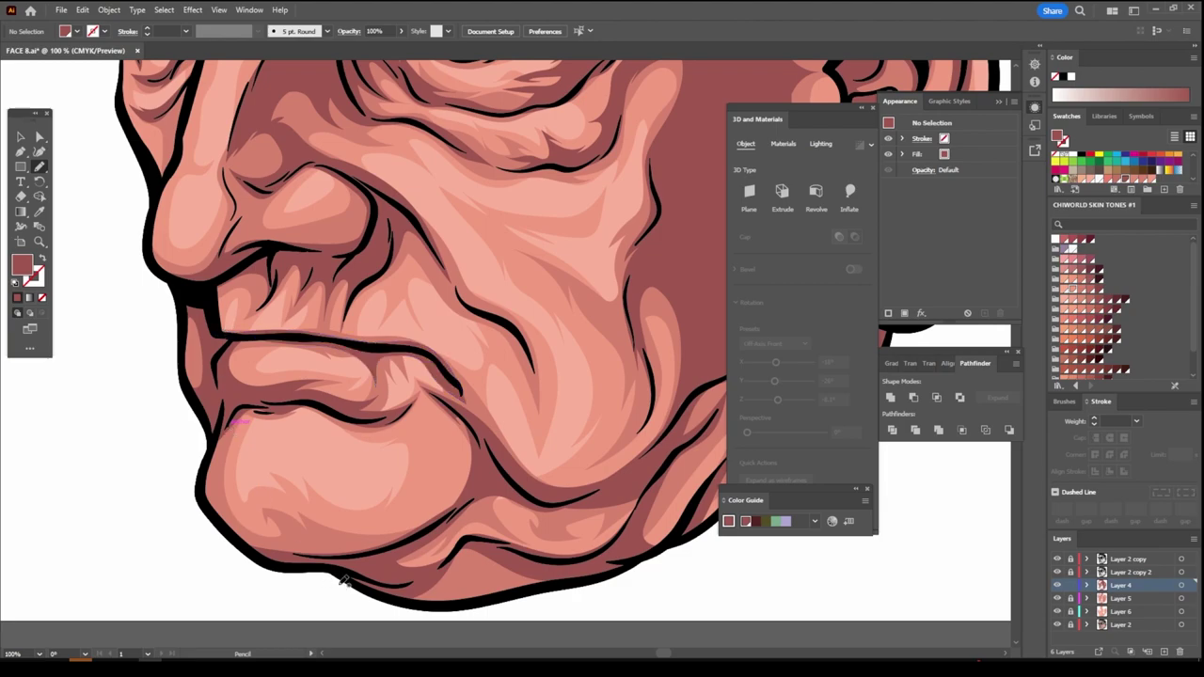
{"action": "mouse_move", "coordinate": [476, 310]}
{"action": "left_mouse_down"}
{"action": "mouse_move", "coordinate": [511, 336]}
{"action": "mouse_move", "coordinate": [543, 435]}
{"action": "mouse_move", "coordinate": [519, 332]}
{"action": "mouse_move", "coordinate": [474, 305]}
{"action": "left_mouse_up"}
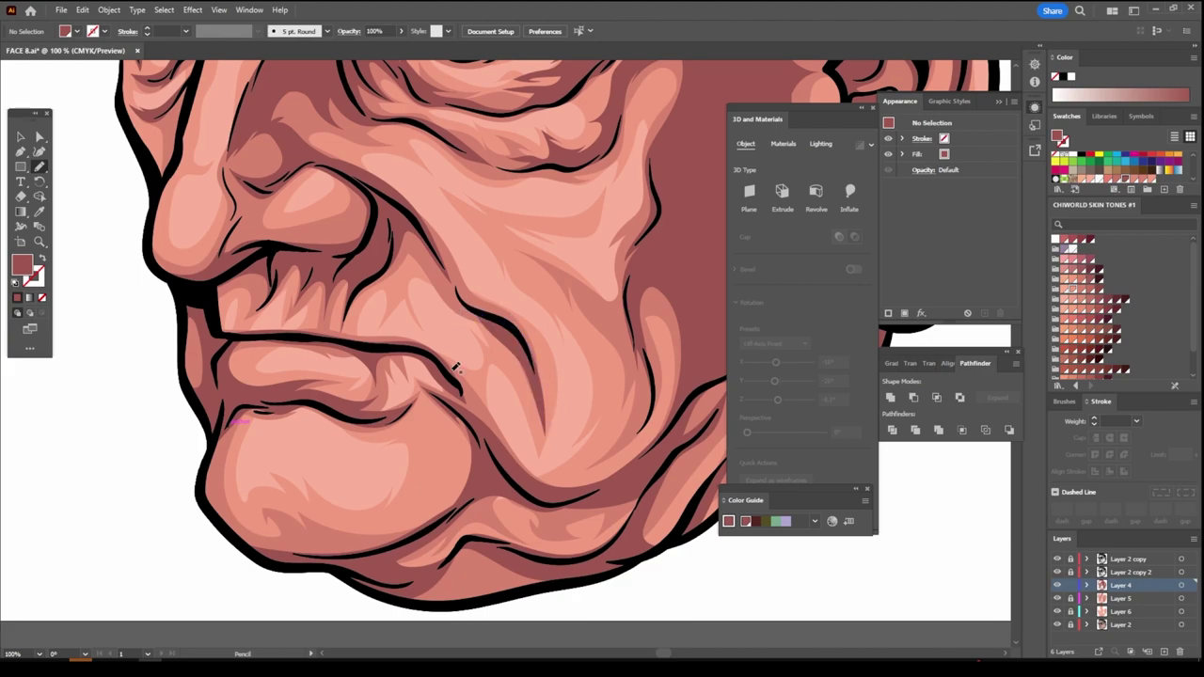
Draw a shadow along the cheek crease beside the mouth, undoing stray nose and cheek strokes
{"action": "key", "text": "ctrl+minus"}
{"action": "key", "text": "ctrl+minus"}
{"action": "scroll", "coordinate": [503, 377], "scroll_direction": "up", "scroll_amount": 2}
{"action": "scroll", "coordinate": [508, 378], "scroll_direction": "up", "scroll_amount": 3}
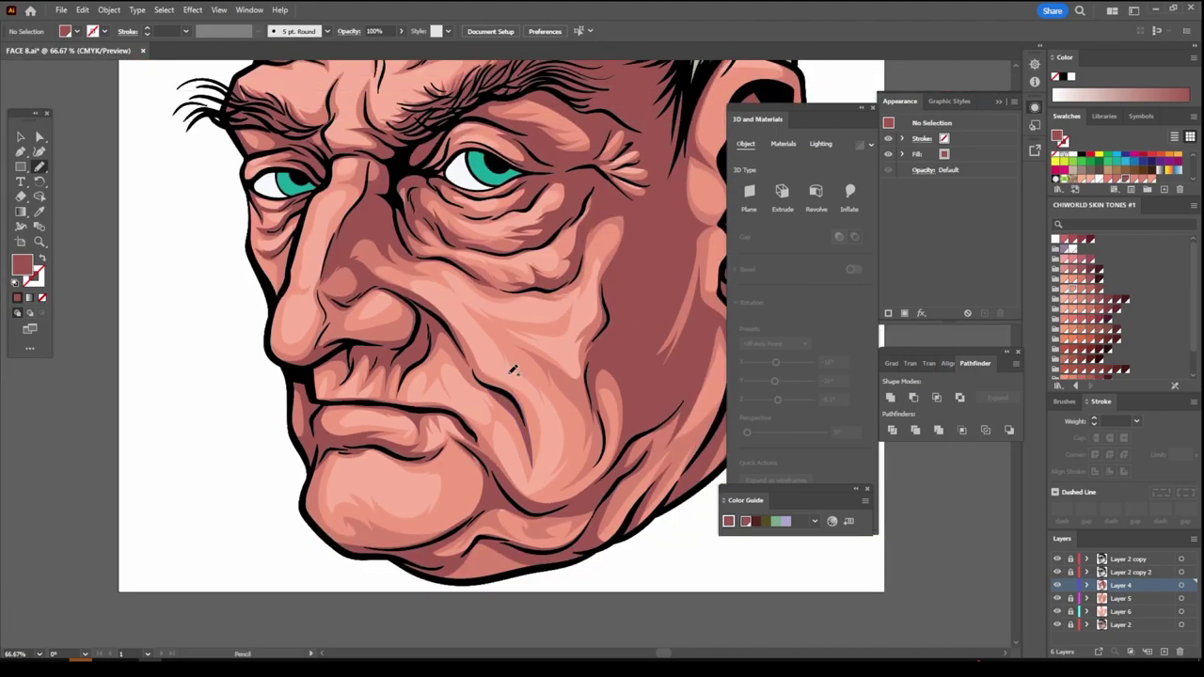
{"action": "key", "text": "ctrl+plus"}
{"action": "key", "text": "ctrl+plus"}
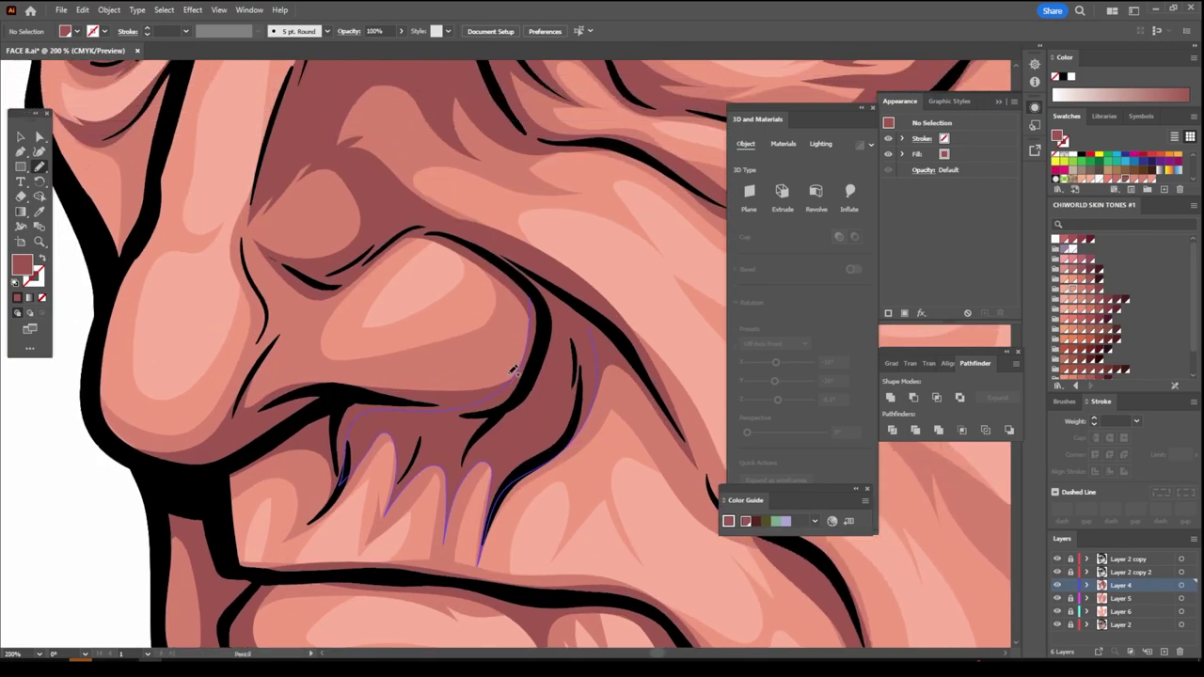
{"action": "mouse_move", "coordinate": [533, 342]}
{"action": "left_mouse_down"}
{"action": "mouse_move", "coordinate": [480, 365]}
{"action": "mouse_move", "coordinate": [508, 272]}
{"action": "left_mouse_up"}
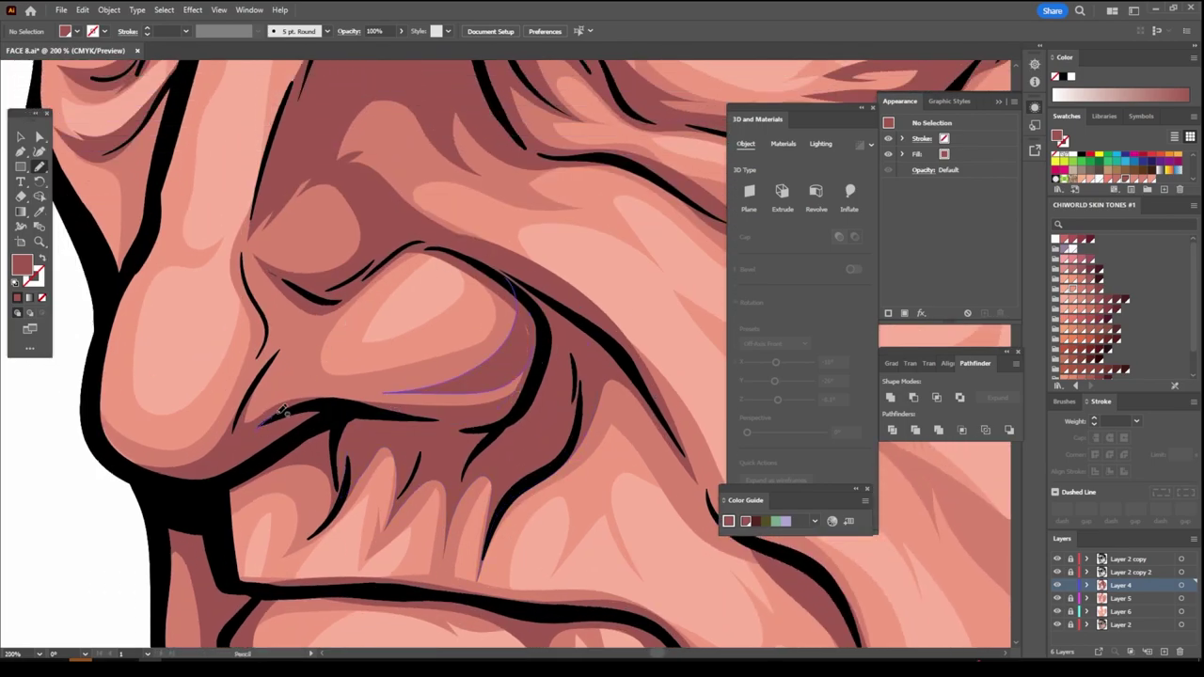
{"action": "left_click_drag", "start_coordinate": [340, 390], "coordinate": [320, 290]}
{"action": "left_click_drag", "start_coordinate": [278, 169], "coordinate": [216, 451]}
{"action": "key", "text": "ctrl+z"}
{"action": "key", "text": "ctrl+z"}
{"action": "mouse_move", "coordinate": [284, 403]}
{"action": "left_mouse_down"}
{"action": "mouse_move", "coordinate": [344, 393]}
{"action": "mouse_move", "coordinate": [305, 348]}
{"action": "left_mouse_up"}
{"action": "key", "text": "ctrl+z"}
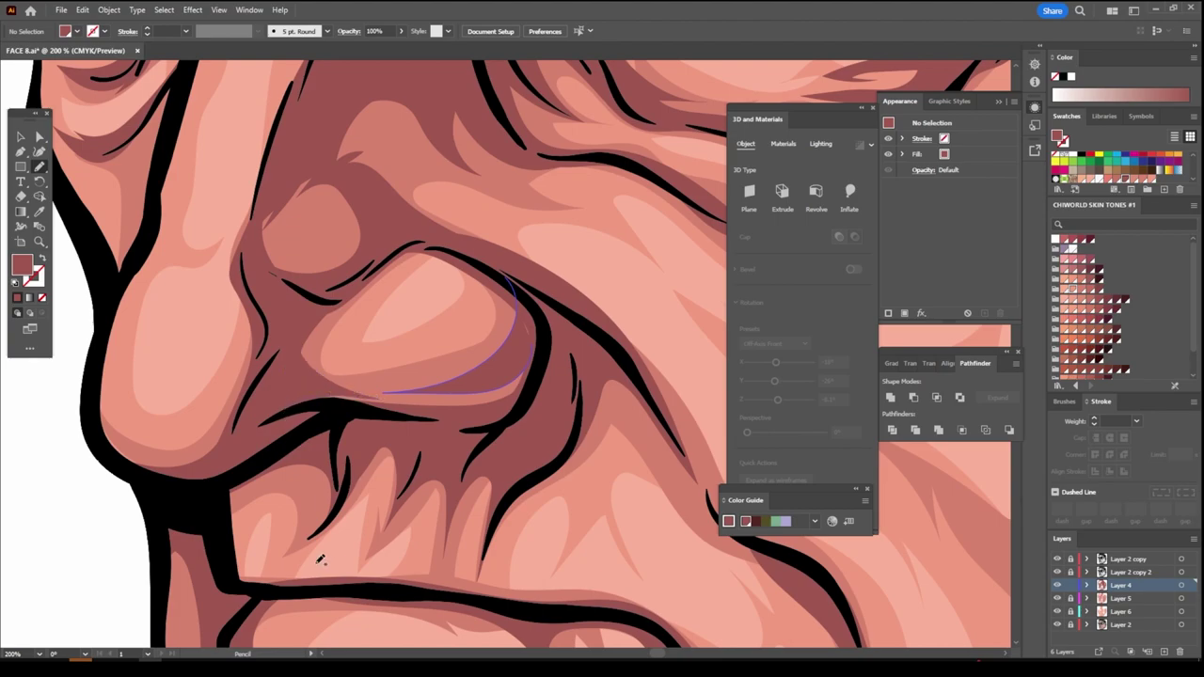
Shade a dark red shadow along the nostril edge and zoom out to the whole face
{"action": "scroll", "coordinate": [532, 622], "scroll_direction": "down", "scroll_amount": 3}
{"action": "scroll", "coordinate": [533, 611], "scroll_direction": "down", "scroll_amount": 2}
{"action": "scroll", "coordinate": [531, 606], "scroll_direction": "down", "scroll_amount": 1}
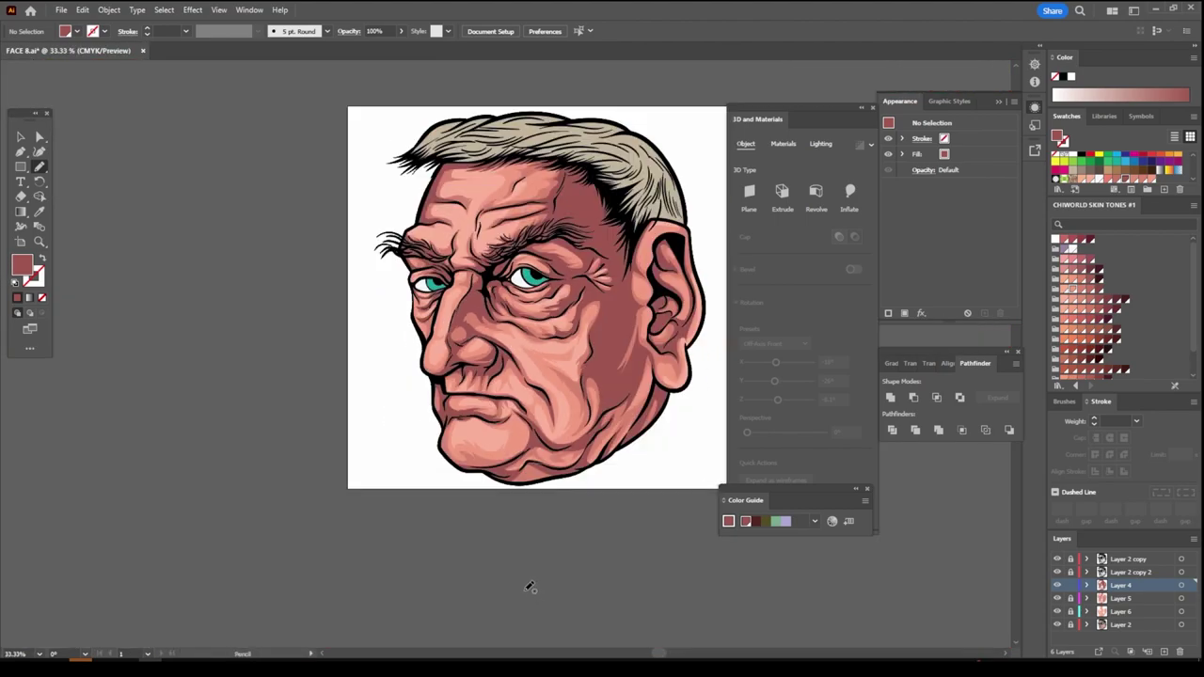
{"action": "scroll", "coordinate": [527, 597], "scroll_direction": "up", "scroll_amount": 1}
{"action": "scroll", "coordinate": [527, 597], "scroll_direction": "up", "scroll_amount": 2}
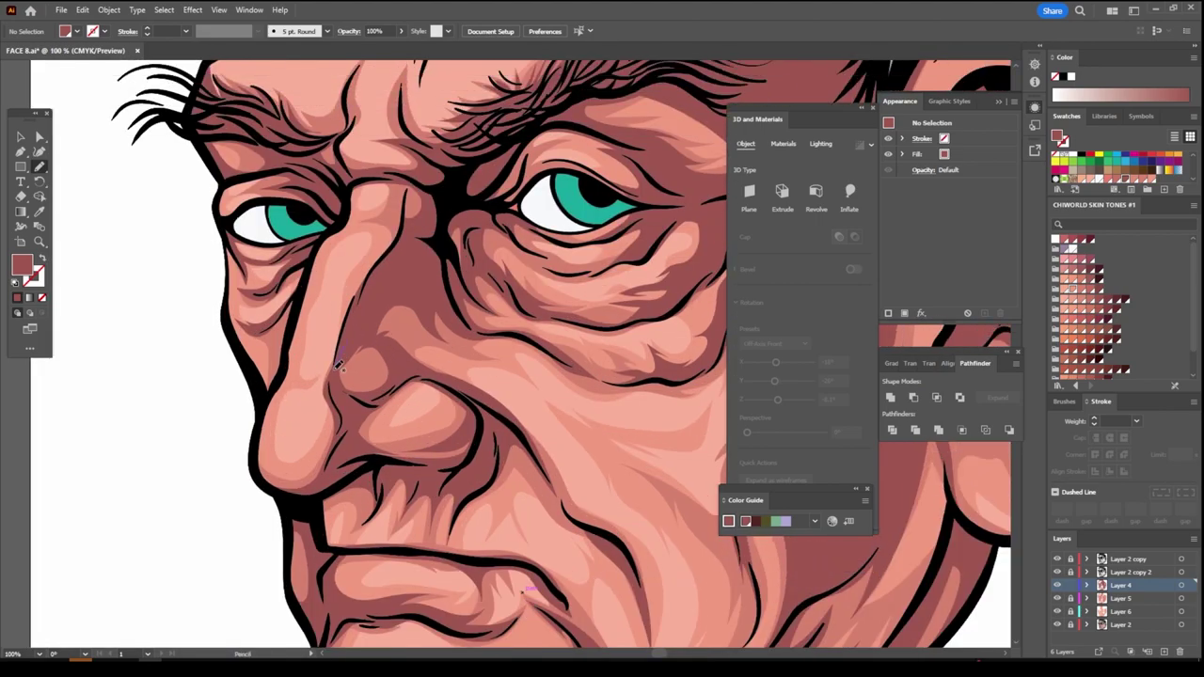
{"action": "left_click_drag", "start_coordinate": [395, 358], "coordinate": [340, 384]}
{"action": "key", "text": "ctrl+minus"}
{"action": "key", "text": "ctrl+minus"}
{"action": "key", "text": "ctrl+minus"}
{"action": "scroll", "coordinate": [408, 555], "scroll_direction": "right", "scroll_amount": 1}
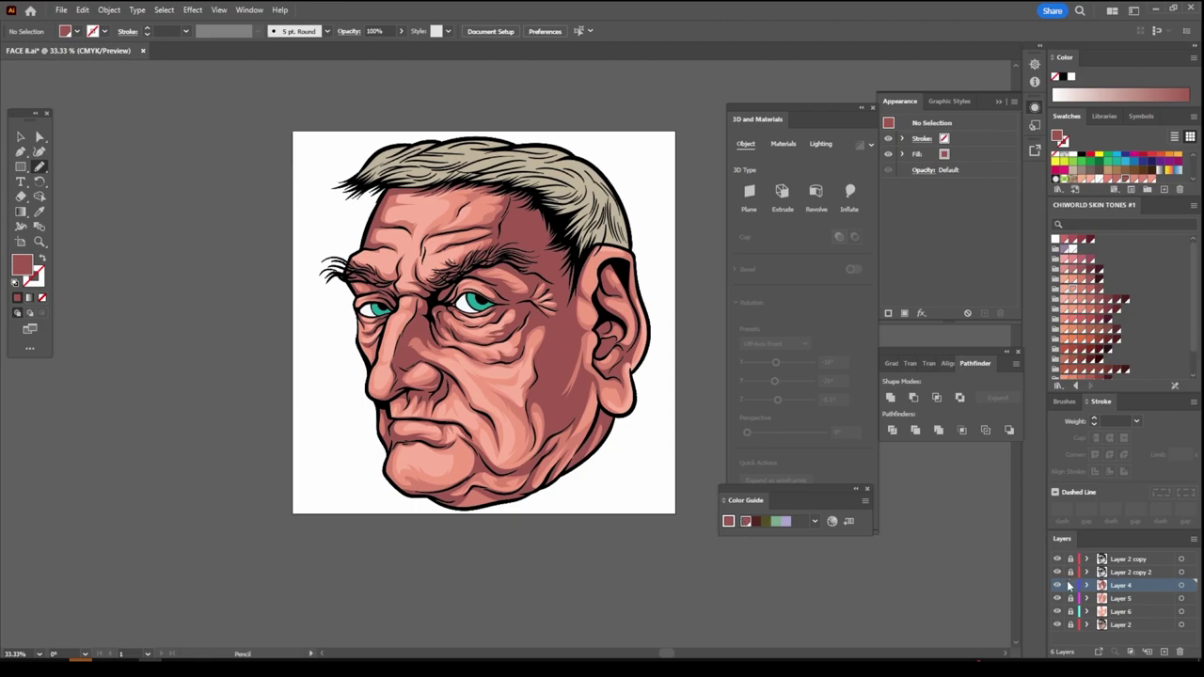
Add a new highlight layer and set the fill to pale pink FFD8CC
{"action": "left_click", "coordinate": [1164, 649]}
{"action": "left_click", "coordinate": [1066, 290]}
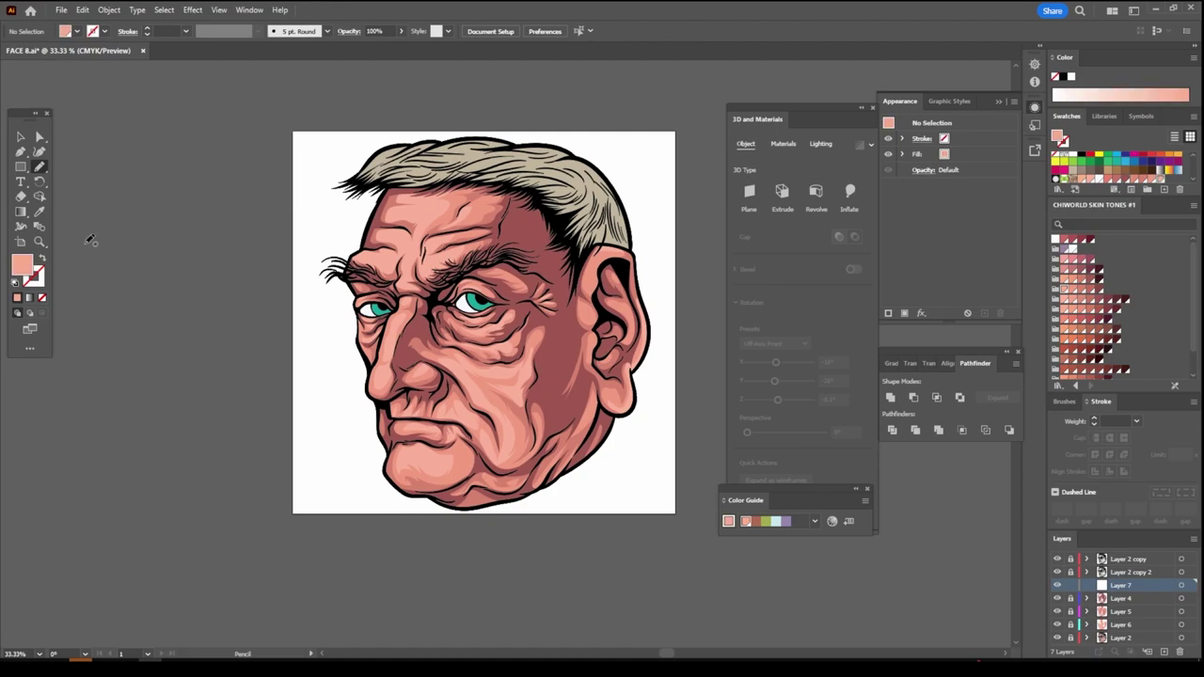
{"action": "double_click", "coordinate": [23, 265]}
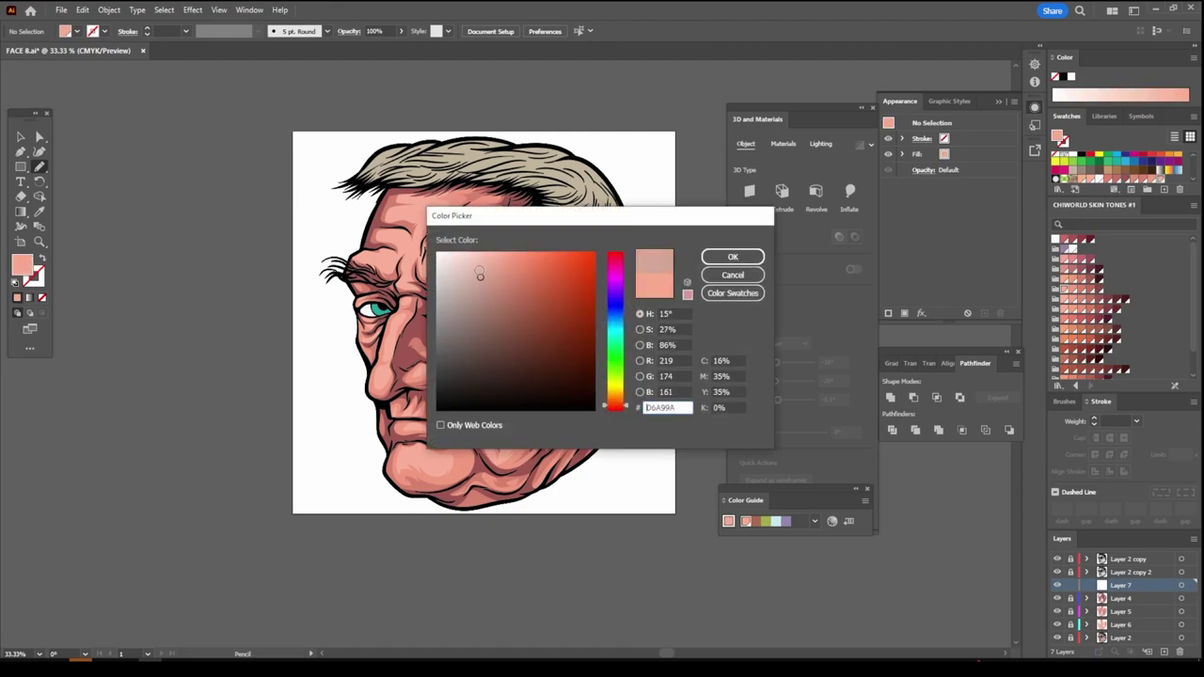
{"action": "left_click_drag", "start_coordinate": [480, 273], "coordinate": [468, 245]}
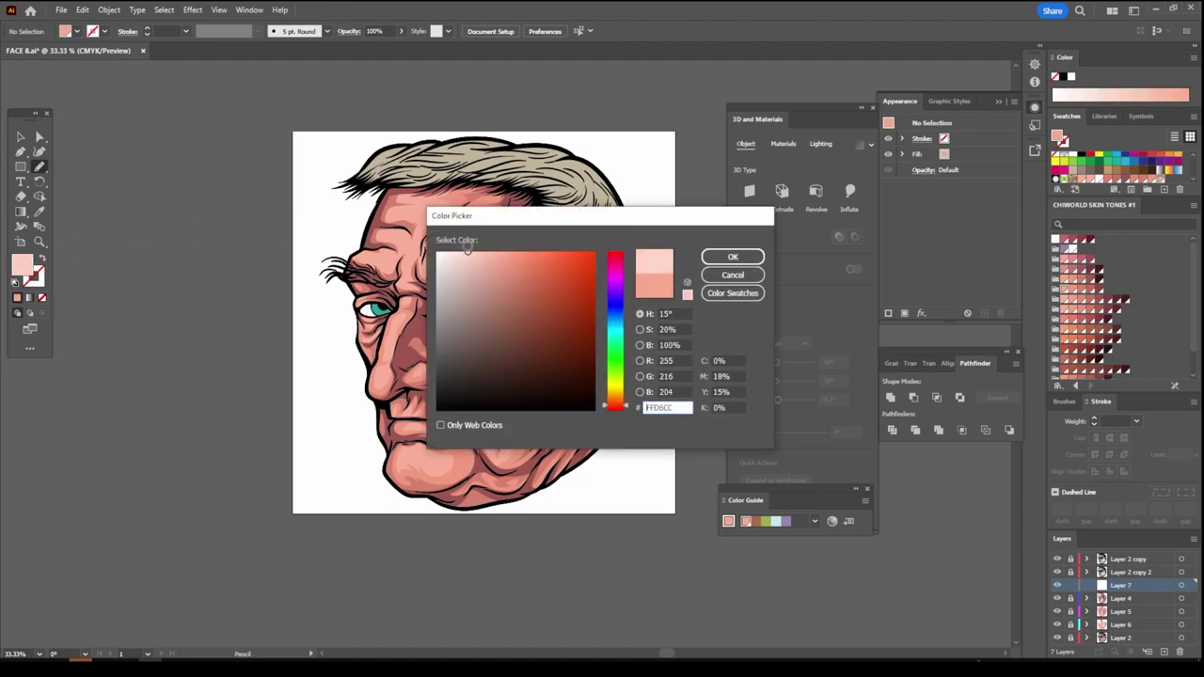
{"action": "left_click", "coordinate": [729, 257]}
Draw pale pink Pencil highlights on the nose tip and nose bridge
{"action": "scroll", "coordinate": [269, 322], "scroll_direction": "up", "scroll_amount": 1}
{"action": "key", "text": "ctrl+plus"}
{"action": "scroll", "coordinate": [333, 375], "scroll_direction": "up", "scroll_amount": 2}
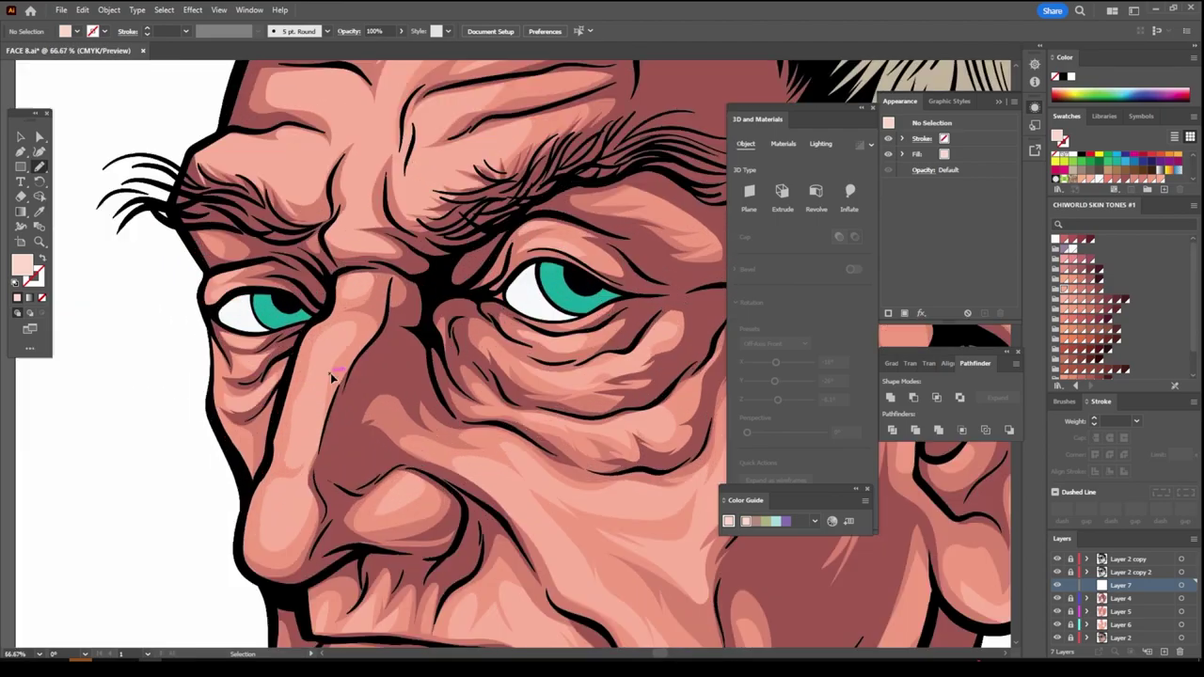
{"action": "scroll", "coordinate": [330, 372], "scroll_direction": "up", "scroll_amount": 1}
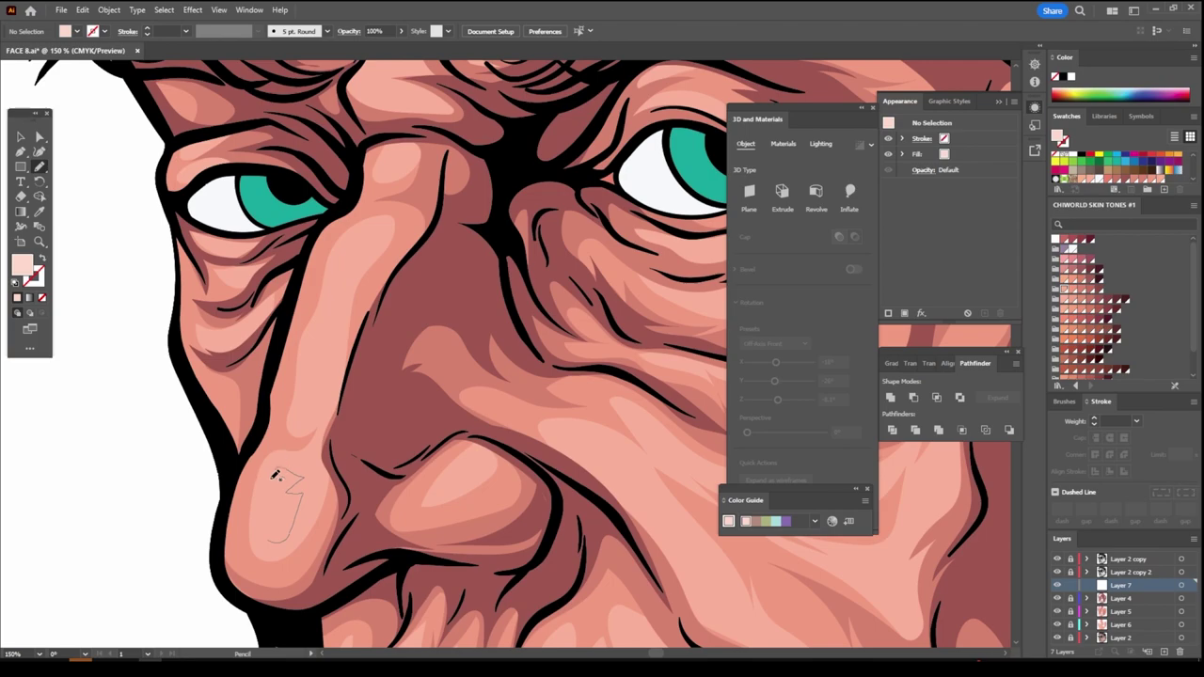
{"action": "mouse_move", "coordinate": [276, 475]}
{"action": "left_mouse_down"}
{"action": "mouse_move", "coordinate": [270, 483]}
{"action": "mouse_move", "coordinate": [384, 282]}
{"action": "mouse_move", "coordinate": [325, 368]}
{"action": "left_mouse_up"}
{"action": "scroll", "coordinate": [319, 421], "scroll_direction": "up", "scroll_amount": 2}
{"action": "scroll", "coordinate": [396, 274], "scroll_direction": "up", "scroll_amount": 2}
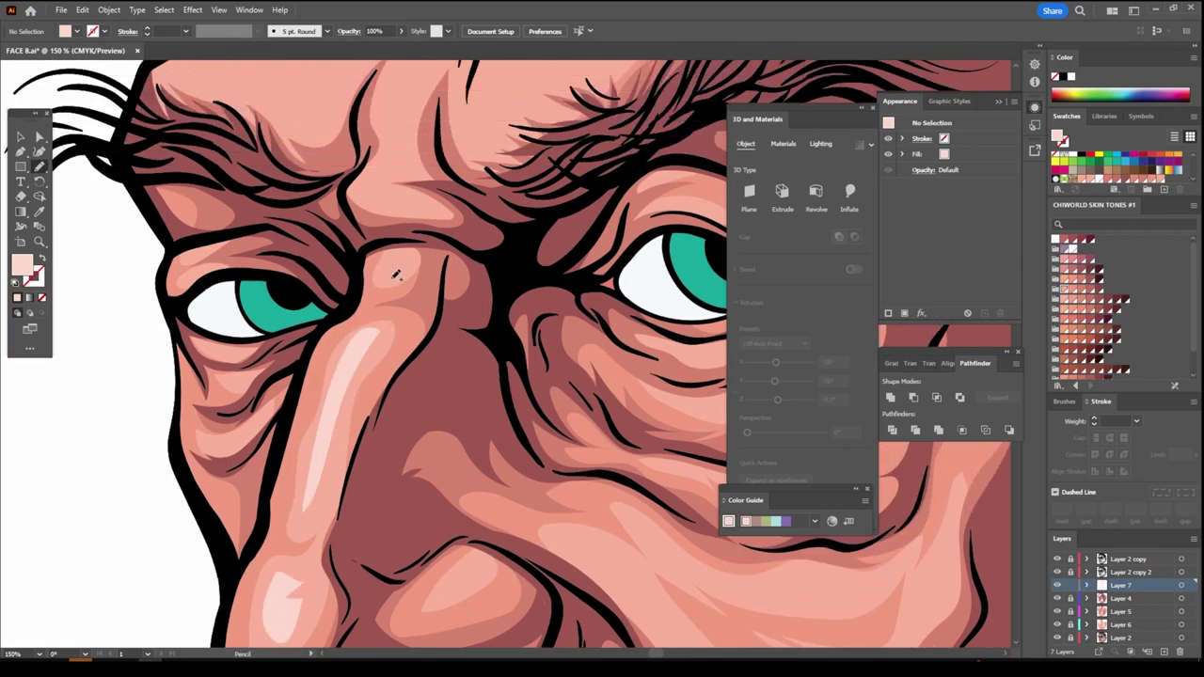
{"action": "left_click_drag", "start_coordinate": [408, 252], "coordinate": [386, 282]}
{"action": "scroll", "coordinate": [371, 301], "scroll_direction": "up", "scroll_amount": 3}
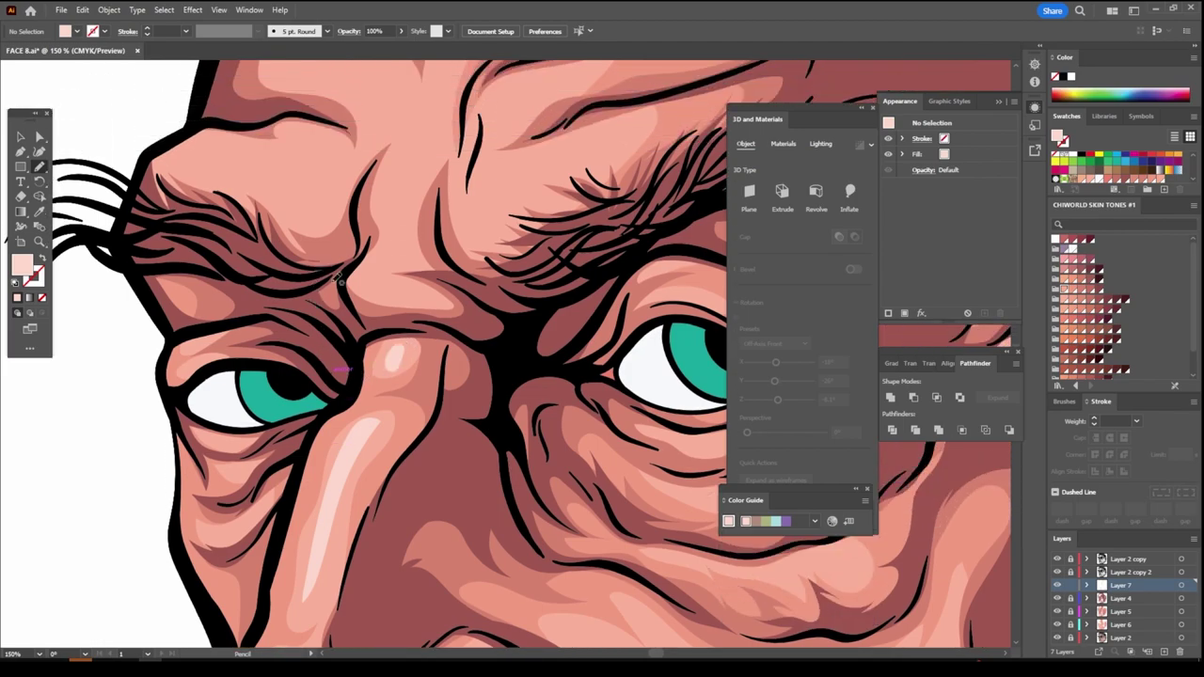
{"action": "scroll", "coordinate": [386, 353], "scroll_direction": "up", "scroll_amount": 2}
{"action": "mouse_move", "coordinate": [393, 352]}
{"action": "left_mouse_down"}
{"action": "mouse_move", "coordinate": [386, 333]}
{"action": "mouse_move", "coordinate": [408, 234]}
{"action": "left_mouse_up"}
{"action": "left_click_drag", "start_coordinate": [389, 303], "coordinate": [372, 331]}
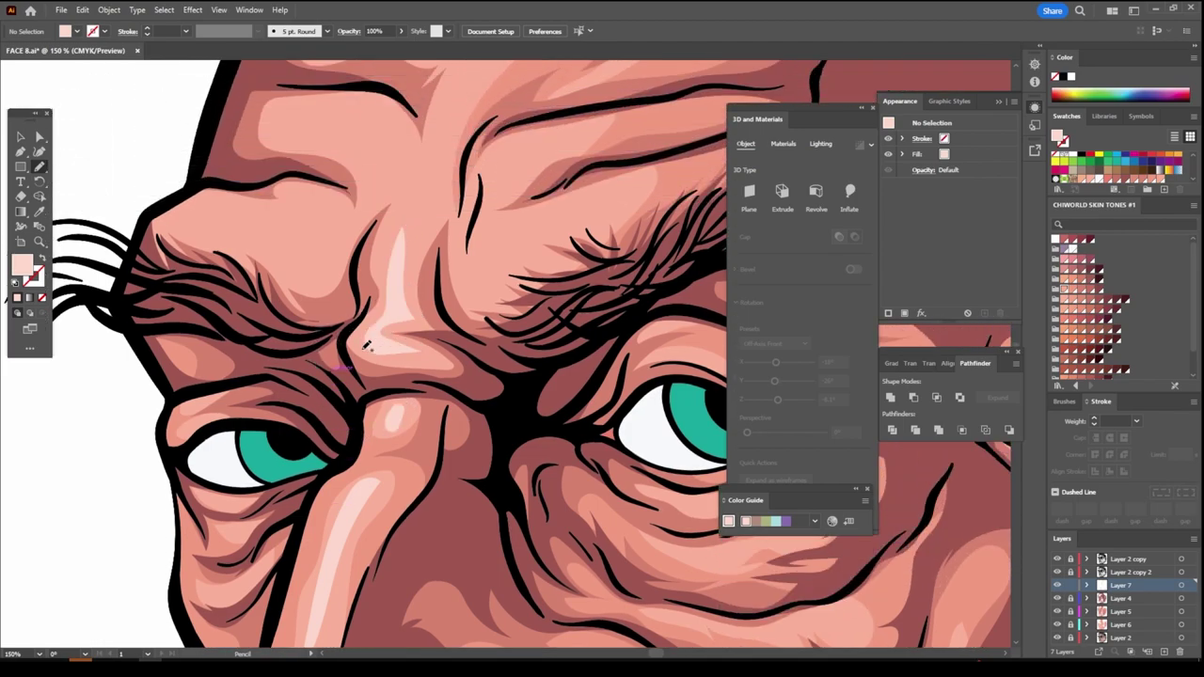
{"action": "scroll", "coordinate": [362, 338], "scroll_direction": "up", "scroll_amount": 2}
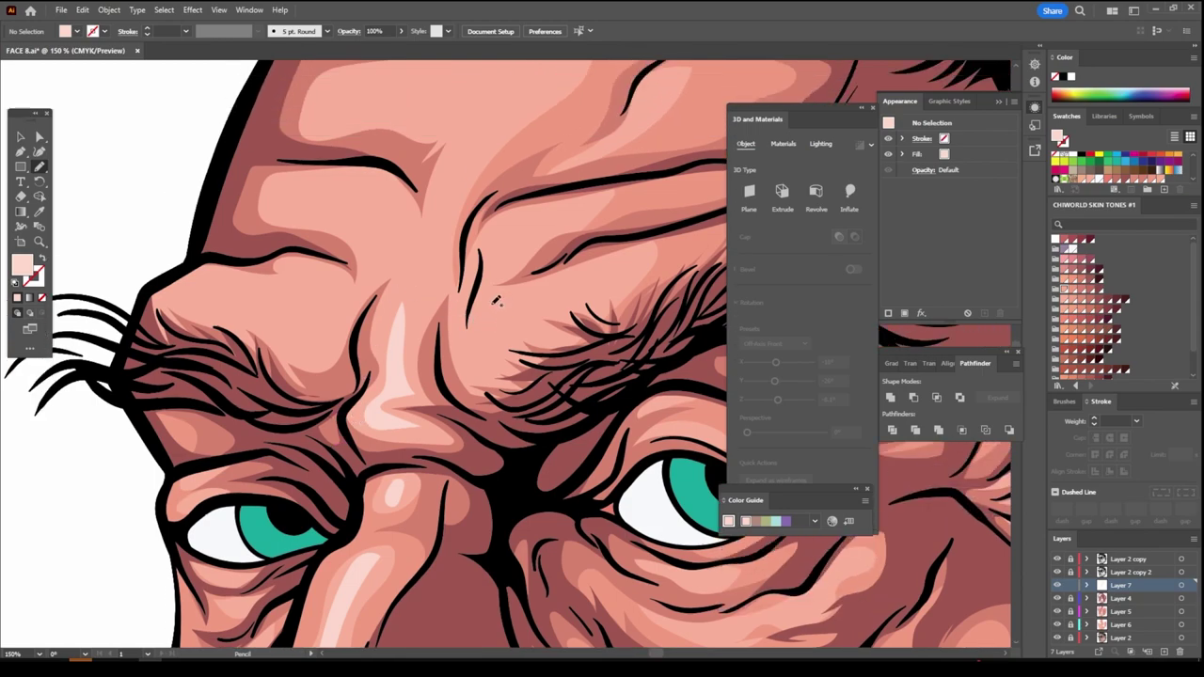
Draw closed pale pink highlight shapes along the brow ridge and forehead
{"action": "mouse_move", "coordinate": [489, 359]}
{"action": "left_mouse_down"}
{"action": "mouse_move", "coordinate": [491, 274]}
{"action": "mouse_move", "coordinate": [525, 236]}
{"action": "mouse_move", "coordinate": [496, 218]}
{"action": "left_mouse_up"}
{"action": "scroll", "coordinate": [252, 378], "scroll_direction": "up", "scroll_amount": 2}
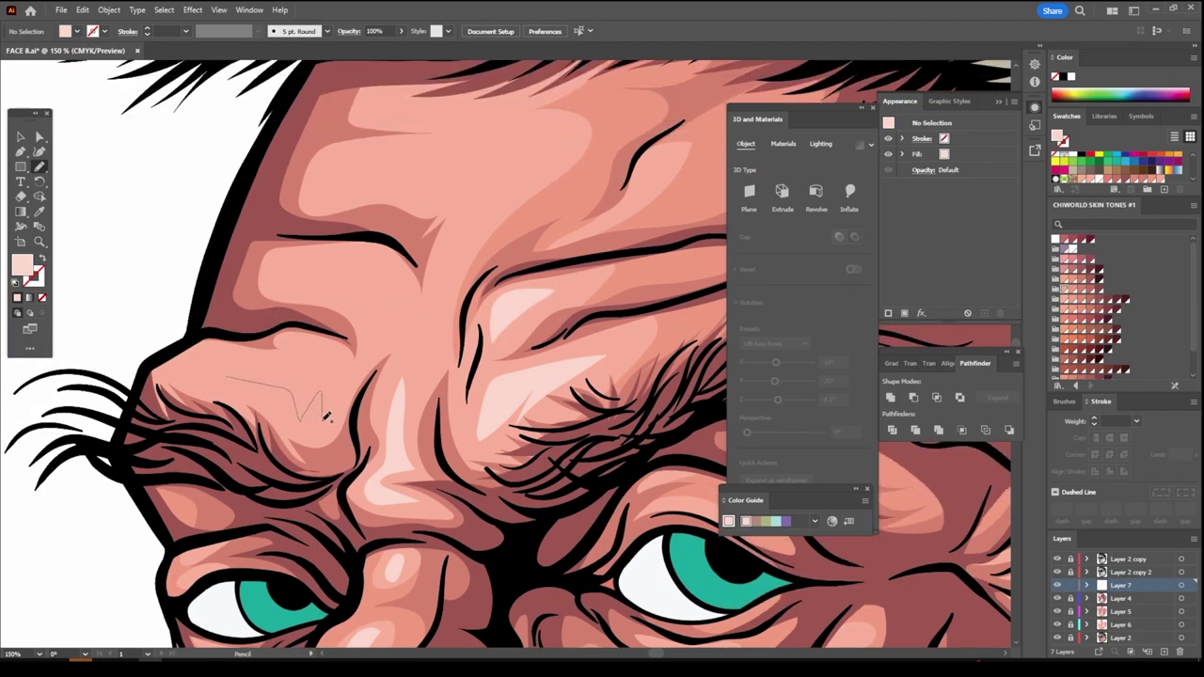
{"action": "left_click_drag", "start_coordinate": [341, 351], "coordinate": [202, 369]}
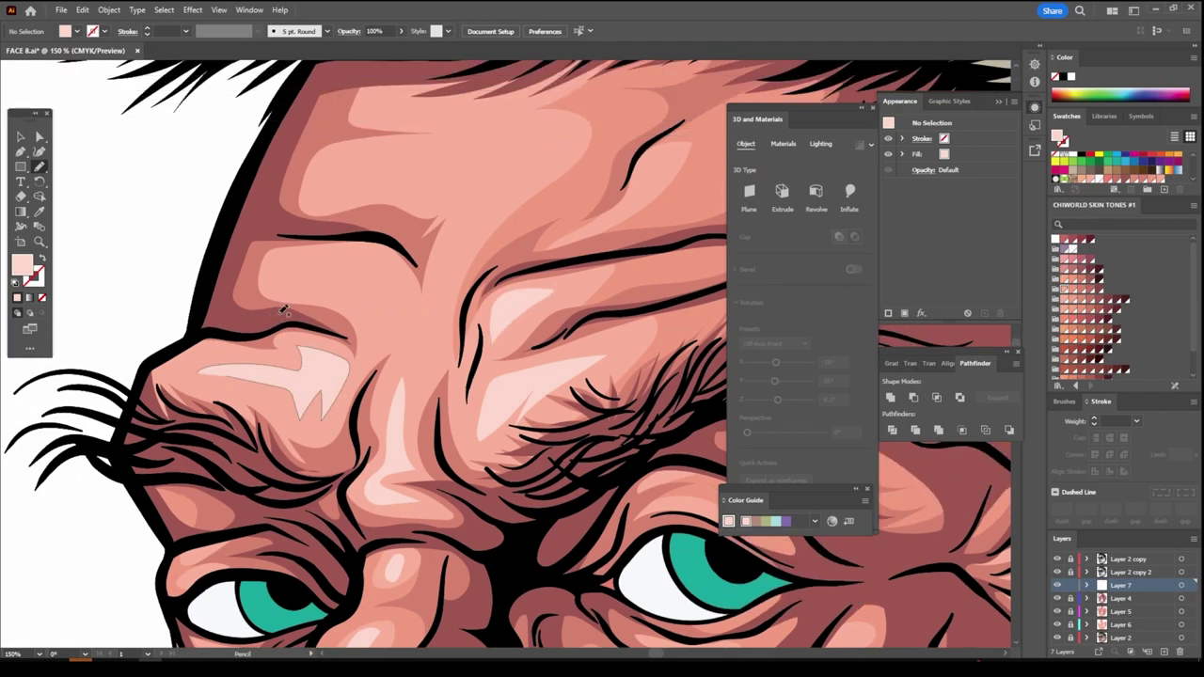
{"action": "mouse_move", "coordinate": [315, 281]}
{"action": "left_mouse_down"}
{"action": "mouse_move", "coordinate": [381, 304]}
{"action": "mouse_move", "coordinate": [414, 350]}
{"action": "mouse_move", "coordinate": [418, 274]}
{"action": "mouse_move", "coordinate": [354, 248]}
{"action": "mouse_move", "coordinate": [302, 271]}
{"action": "mouse_move", "coordinate": [452, 261]}
{"action": "mouse_move", "coordinate": [434, 340]}
{"action": "mouse_move", "coordinate": [491, 255]}
{"action": "mouse_move", "coordinate": [482, 179]}
{"action": "mouse_move", "coordinate": [376, 193]}
{"action": "mouse_move", "coordinate": [477, 205]}
{"action": "mouse_move", "coordinate": [376, 222]}
{"action": "mouse_move", "coordinate": [437, 215]}
{"action": "left_mouse_up"}
{"action": "scroll", "coordinate": [306, 270], "scroll_direction": "up", "scroll_amount": 2}
{"action": "mouse_move", "coordinate": [437, 215]}
{"action": "left_mouse_down"}
{"action": "mouse_move", "coordinate": [368, 219]}
{"action": "mouse_move", "coordinate": [339, 287]}
{"action": "left_mouse_up"}
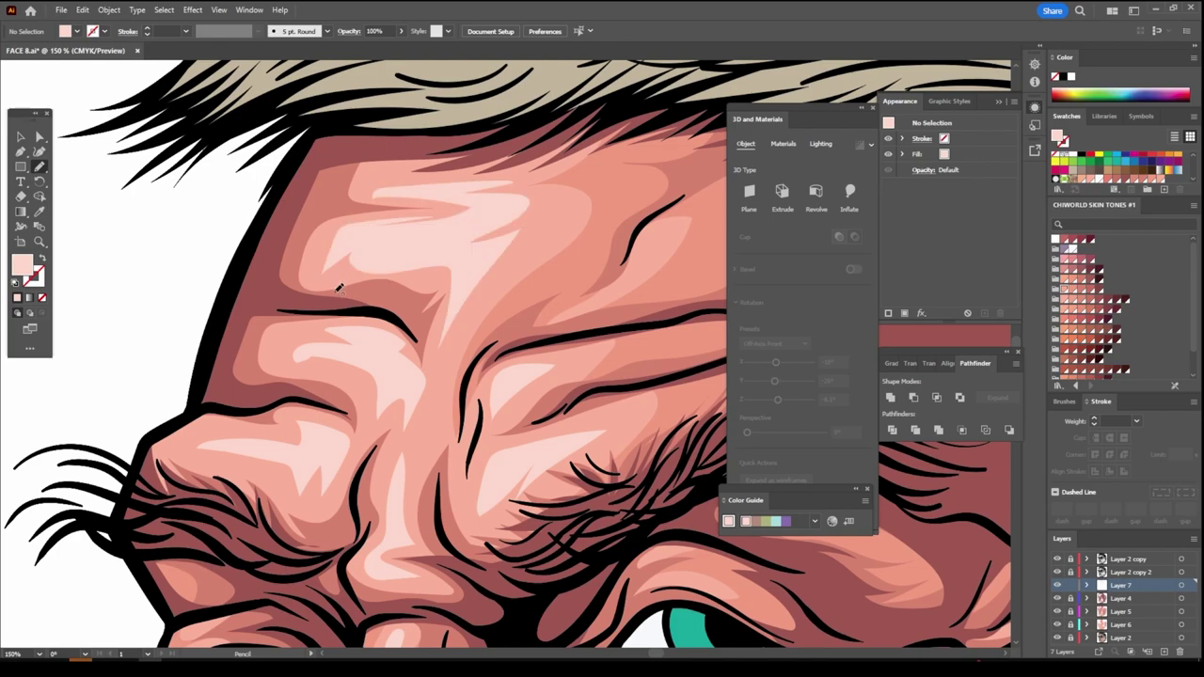
{"action": "key", "text": "ctrl+minus"}
{"action": "key", "text": "ctrl+minus"}
Draw pale pink highlight shapes on the chin, lower lip and cheek
{"action": "key", "text": "ctrl+minus"}
{"action": "key", "text": "ctrl+minus"}
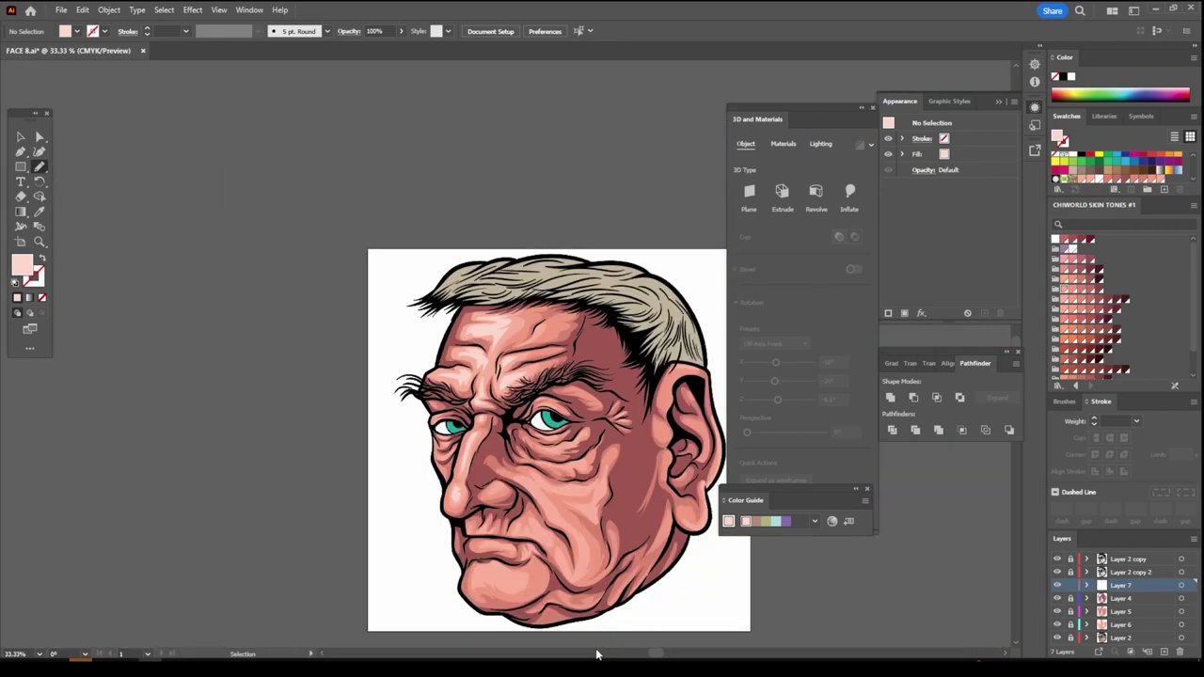
{"action": "key", "text": "ctrl+minus"}
{"action": "key", "text": "ctrl+plus"}
{"action": "key", "text": "ctrl+plus"}
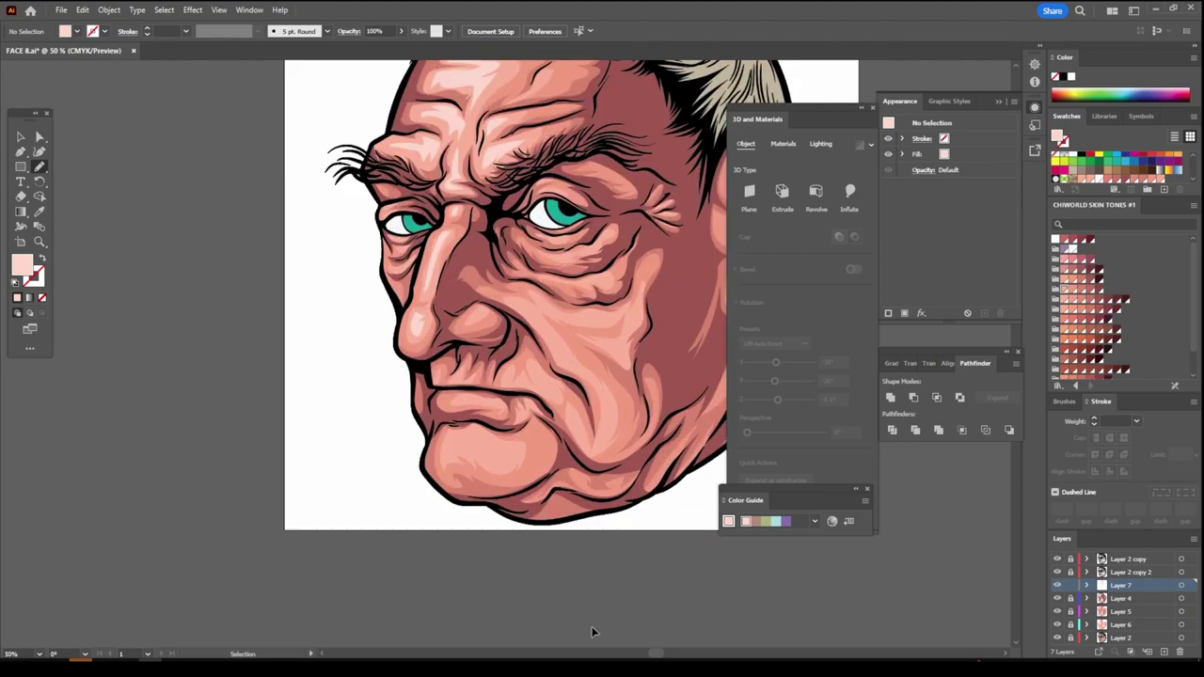
{"action": "key", "text": "ctrl+plus"}
{"action": "key", "text": "ctrl+plus"}
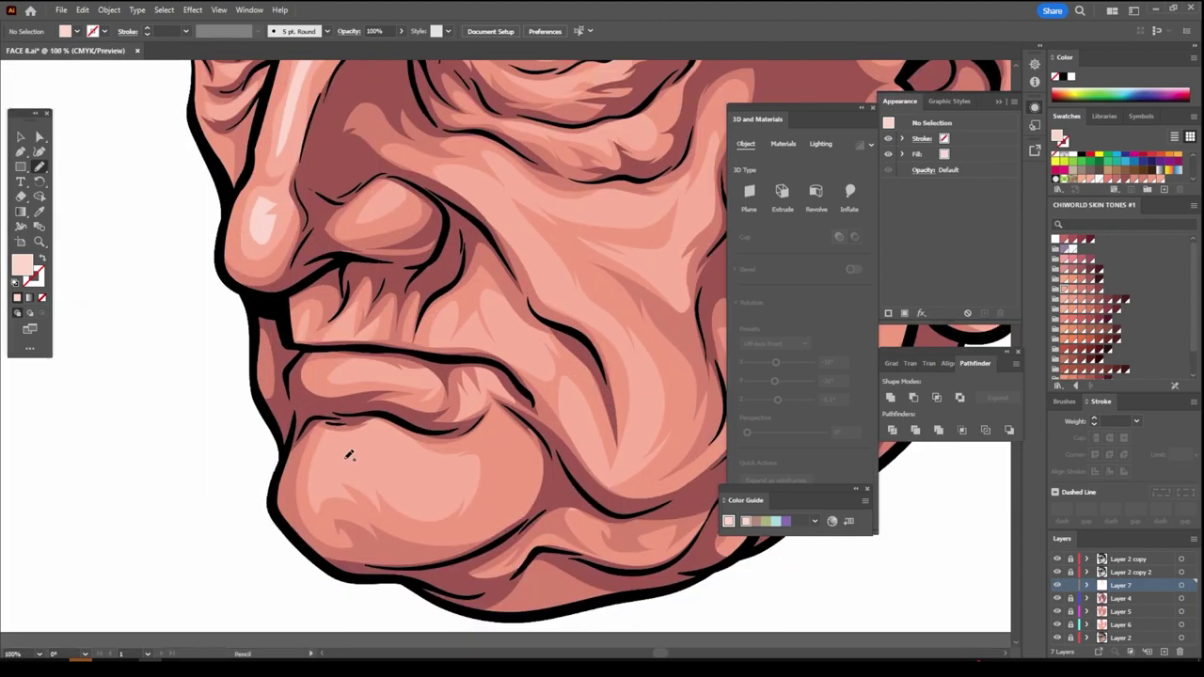
{"action": "mouse_move", "coordinate": [335, 436]}
{"action": "left_mouse_down"}
{"action": "mouse_move", "coordinate": [324, 467]}
{"action": "mouse_move", "coordinate": [417, 488]}
{"action": "mouse_move", "coordinate": [411, 447]}
{"action": "mouse_move", "coordinate": [337, 436]}
{"action": "left_mouse_up"}
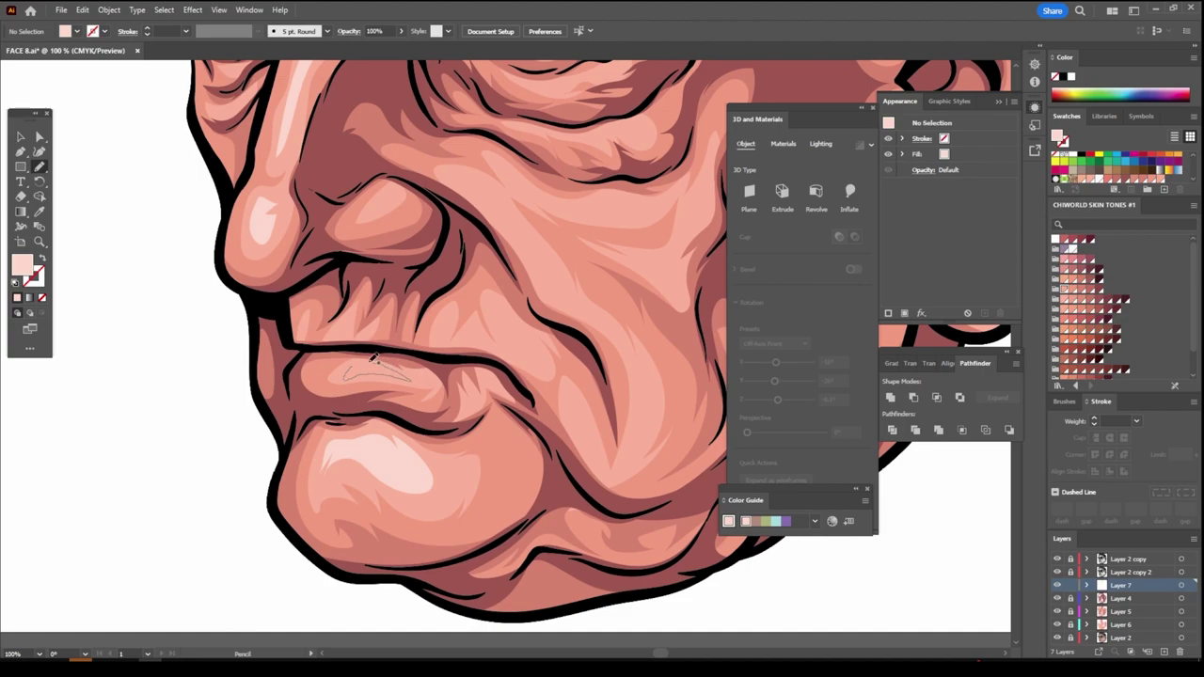
{"action": "left_click_drag", "start_coordinate": [373, 357], "coordinate": [341, 334]}
{"action": "scroll", "coordinate": [435, 358], "scroll_direction": "up", "scroll_amount": 2}
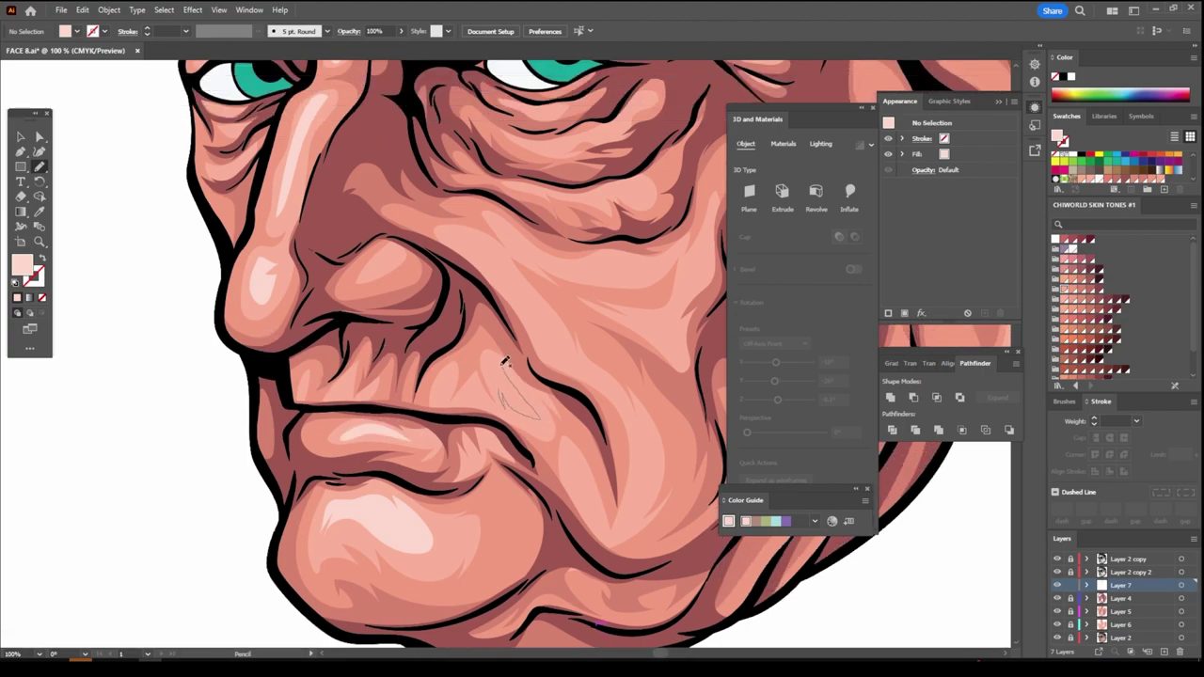
{"action": "left_click_drag", "start_coordinate": [504, 362], "coordinate": [503, 380]}
{"action": "scroll", "coordinate": [506, 367], "scroll_direction": "up", "scroll_amount": 2}
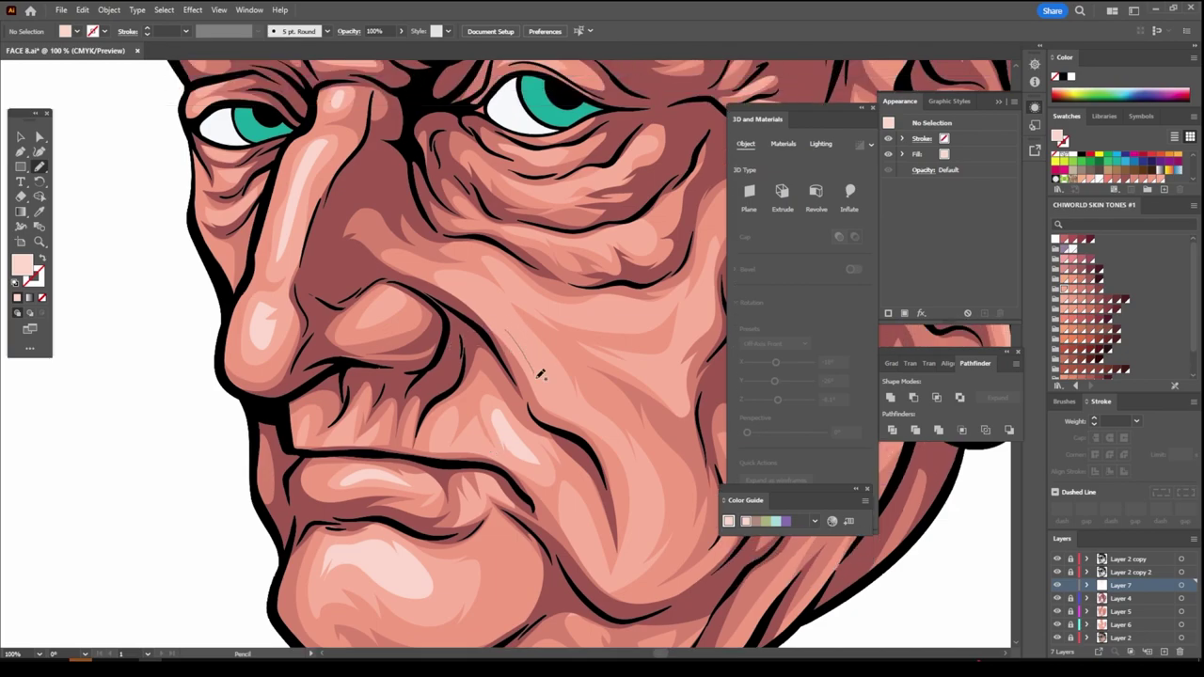
{"action": "mouse_move", "coordinate": [576, 397]}
{"action": "left_mouse_down"}
{"action": "mouse_move", "coordinate": [524, 326]}
{"action": "mouse_move", "coordinate": [498, 315]}
{"action": "left_mouse_up"}
Add small subtle highlight strokes on the cheek and under the eye
{"action": "key", "text": "ctrl+minus"}
{"action": "key", "text": "ctrl+minus"}
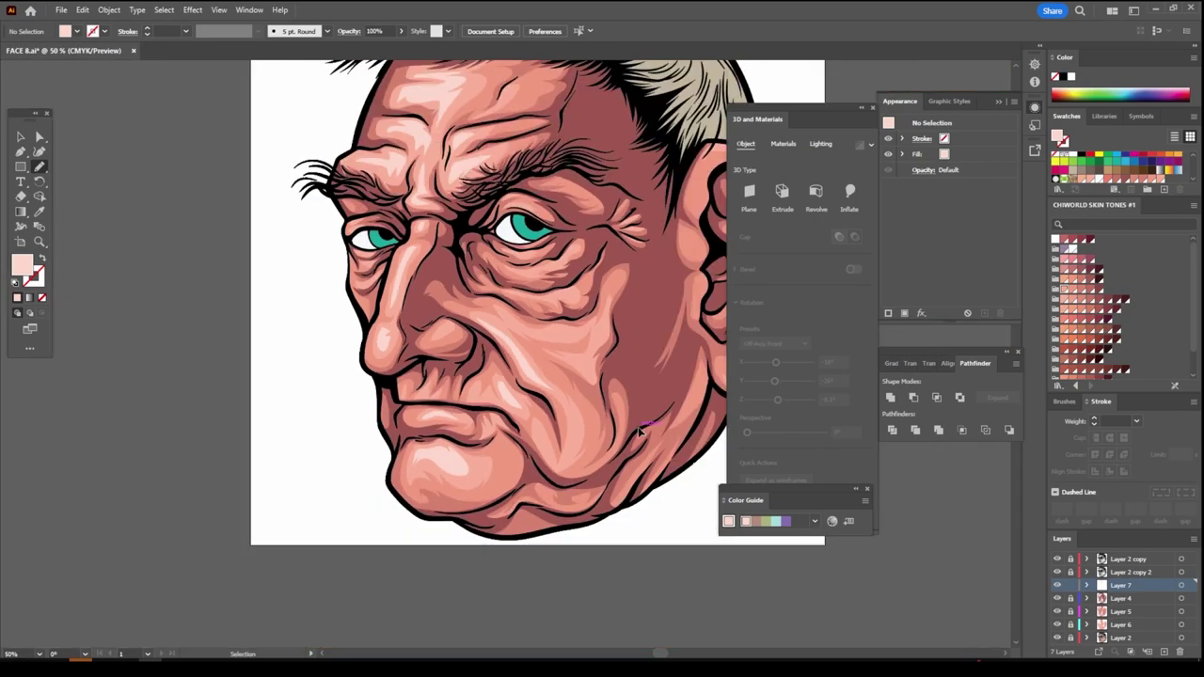
{"action": "key", "text": "ctrl+minus"}
{"action": "key", "text": "ctrl+minus"}
{"action": "scroll", "coordinate": [636, 422], "scroll_direction": "up", "scroll_amount": 2}
{"action": "key", "text": "ctrl+plus"}
{"action": "key", "text": "ctrl+plus"}
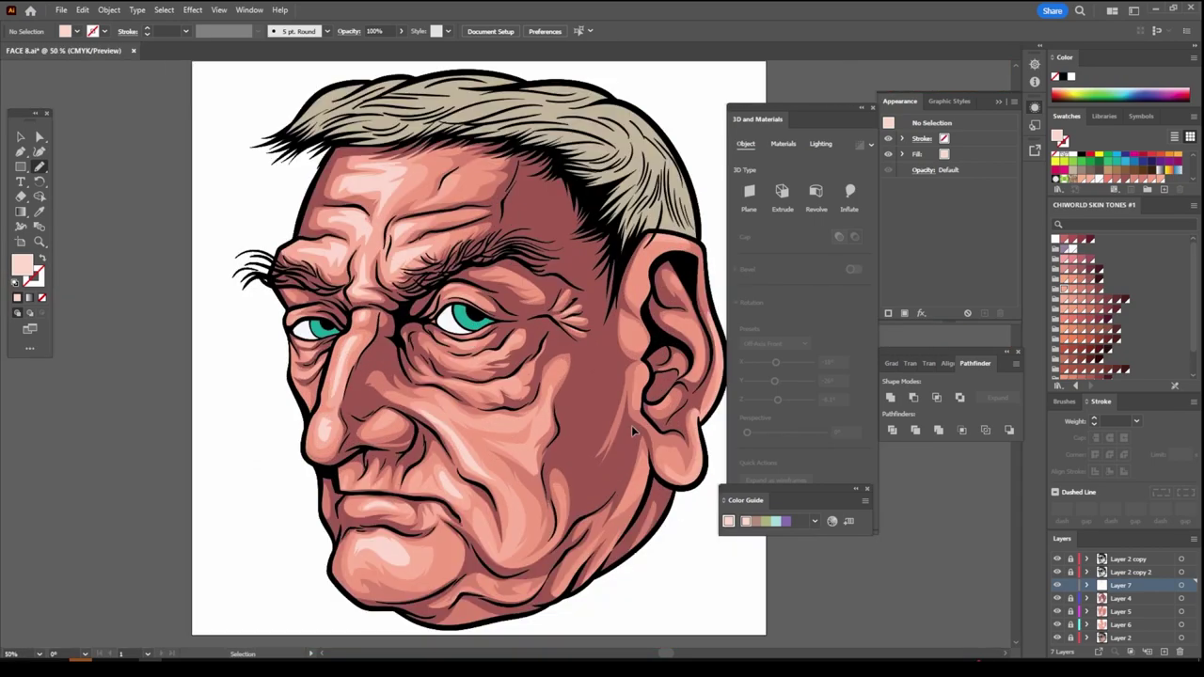
{"action": "key", "text": "ctrl+plus"}
{"action": "key", "text": "ctrl+plus"}
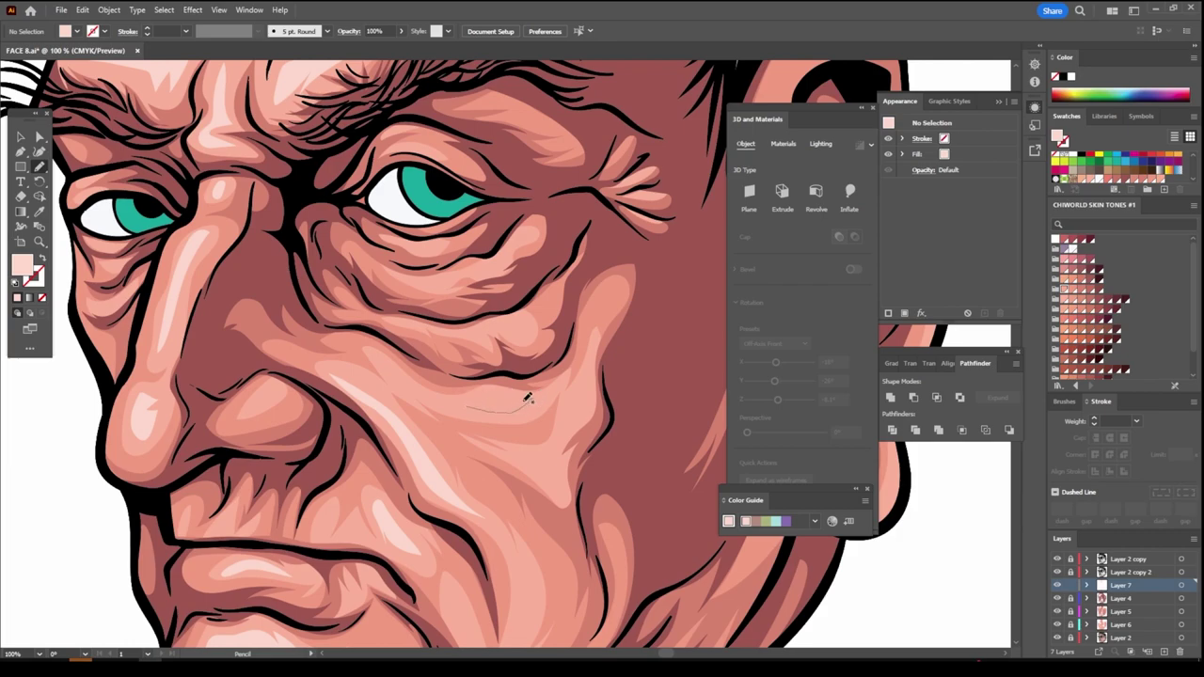
{"action": "left_click_drag", "start_coordinate": [508, 395], "coordinate": [510, 396]}
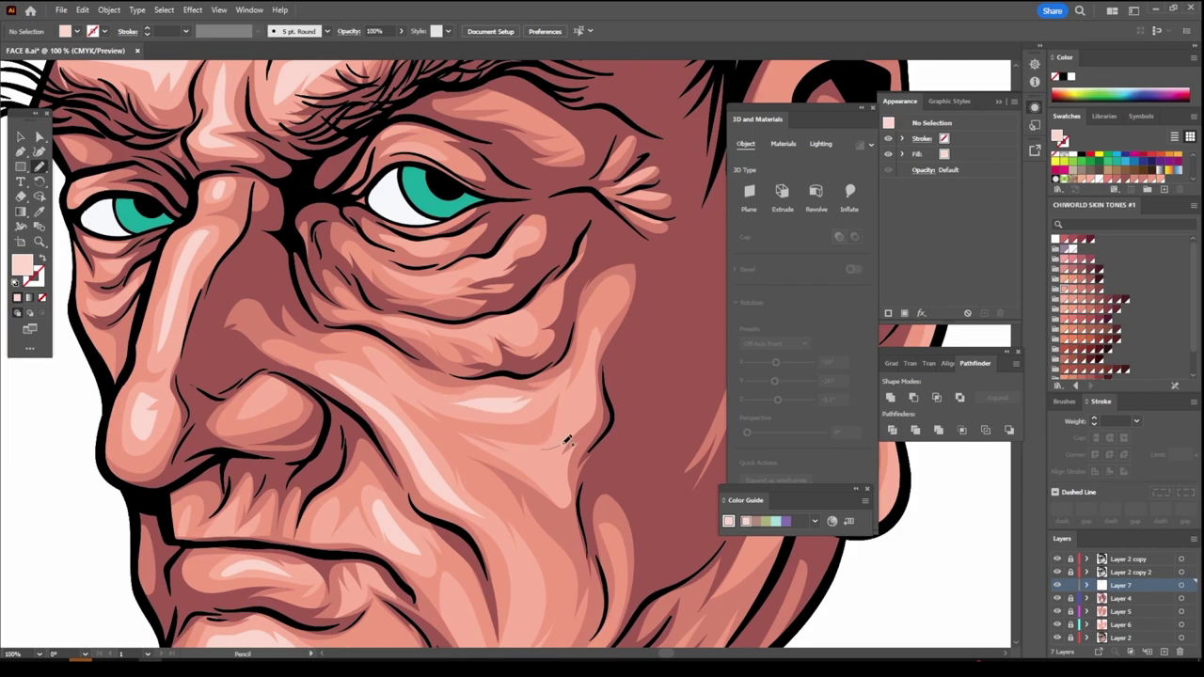
{"action": "left_click_drag", "start_coordinate": [584, 388], "coordinate": [585, 389]}
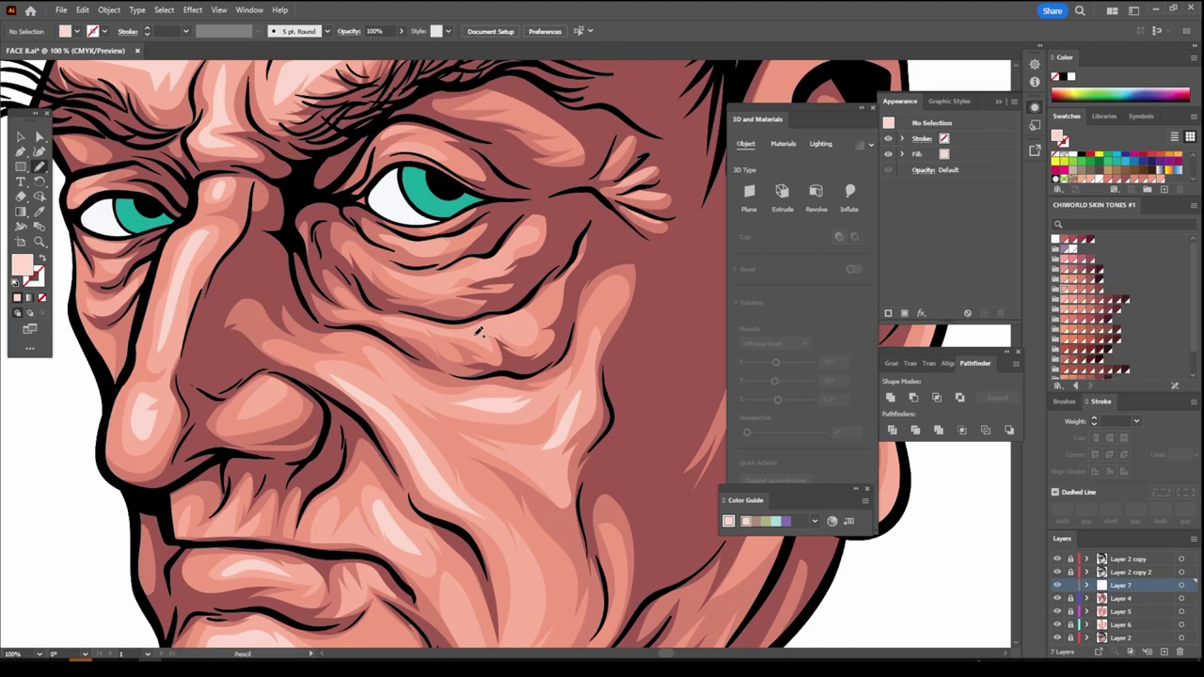
{"action": "left_click_drag", "start_coordinate": [485, 325], "coordinate": [485, 326]}
{"action": "left_click_drag", "start_coordinate": [433, 276], "coordinate": [434, 278]}
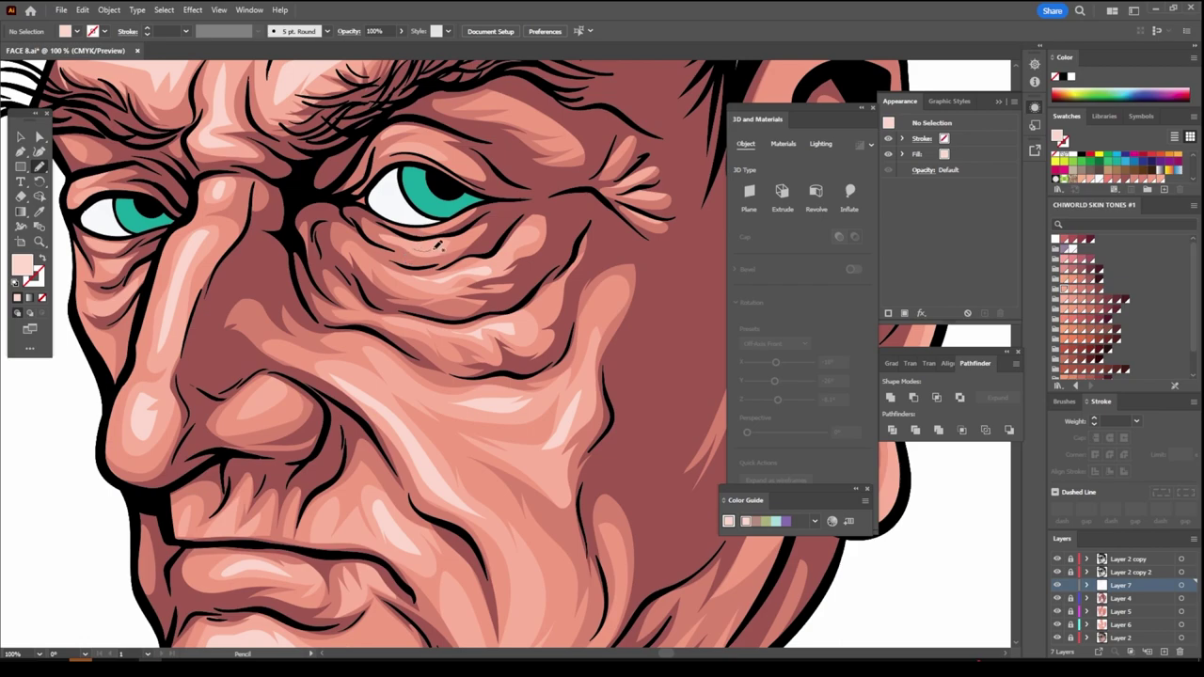
{"action": "left_click_drag", "start_coordinate": [406, 239], "coordinate": [406, 240]}
{"action": "key", "text": "ctrl+minus"}
{"action": "key", "text": "ctrl+minus"}
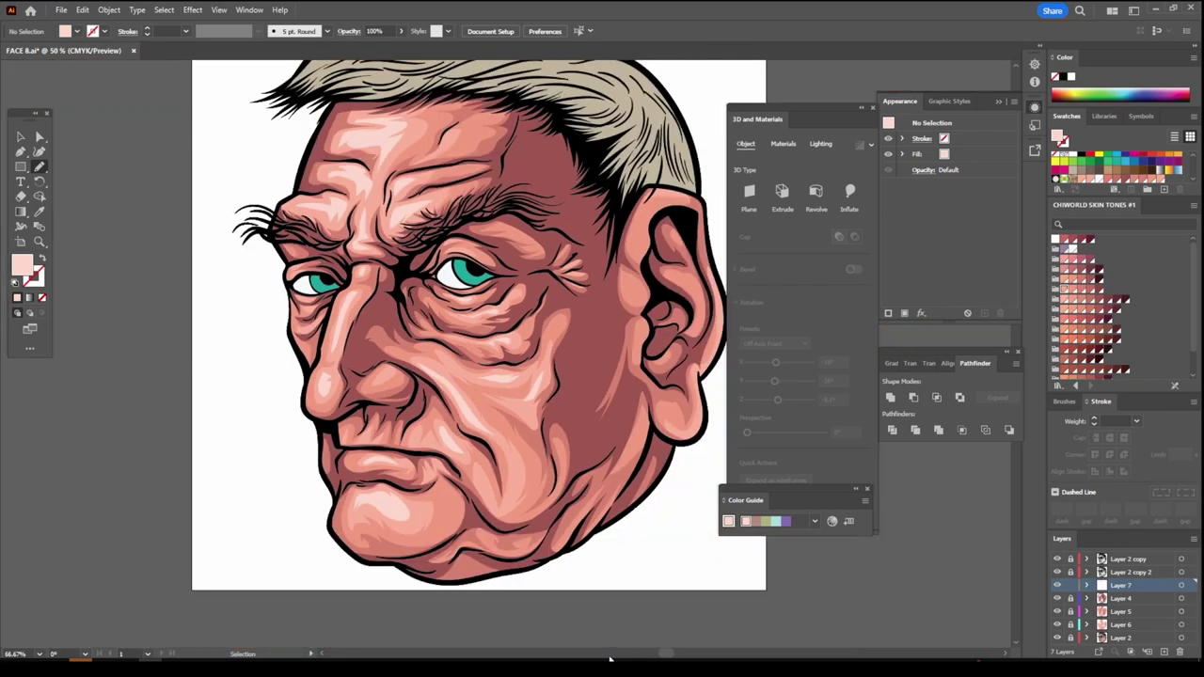
{"action": "key", "text": "ctrl+minus"}
{"action": "key", "text": "ctrl+minus"}
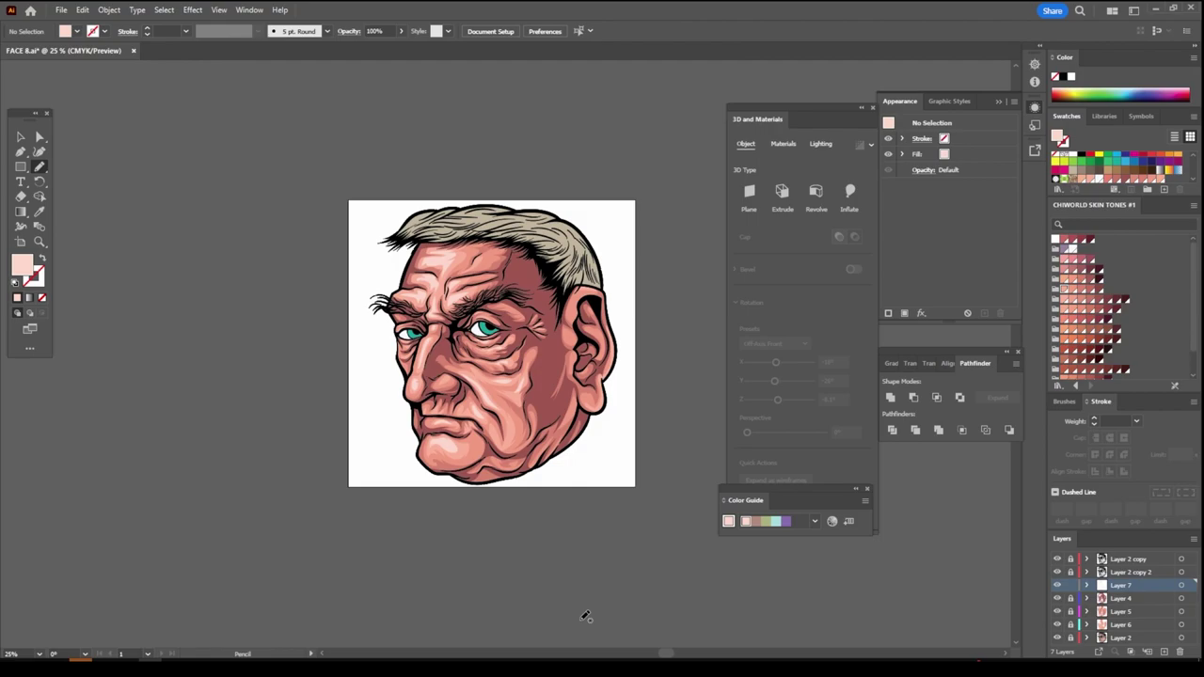
{"action": "key", "text": "ctrl+plus"}
{"action": "key", "text": "ctrl+plus"}
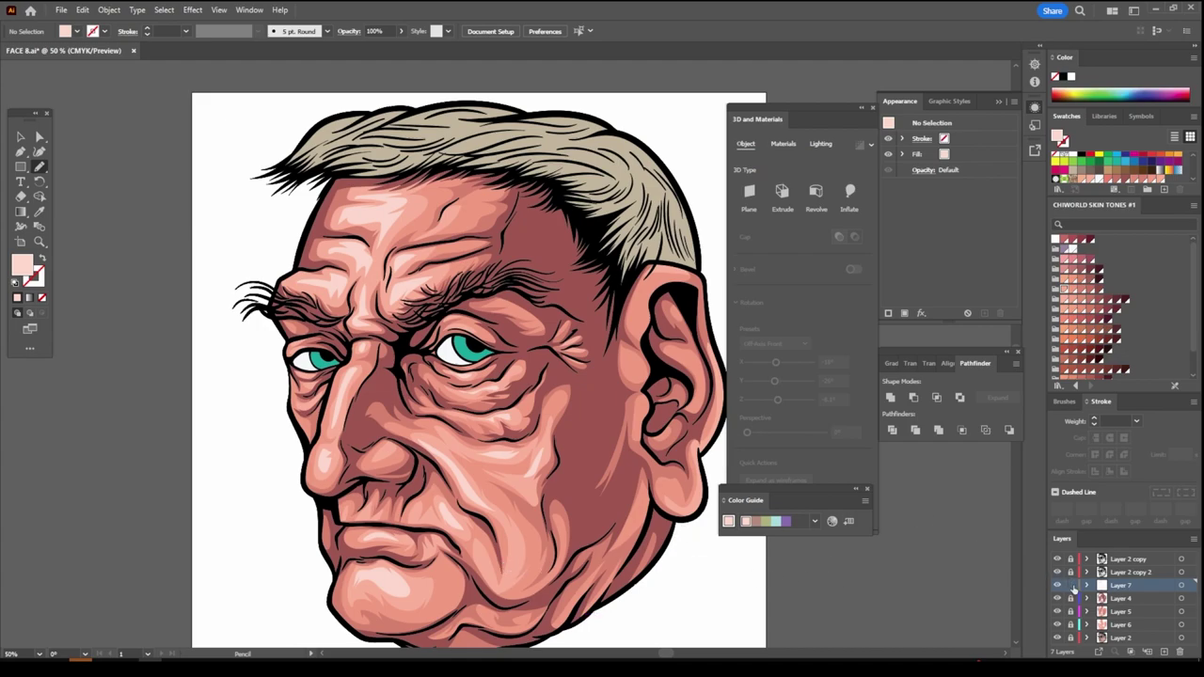
Add a new layer above Layer 2 copy 2 with a light purple fill
{"action": "left_click", "coordinate": [1119, 572]}
{"action": "left_click", "coordinate": [1164, 652]}
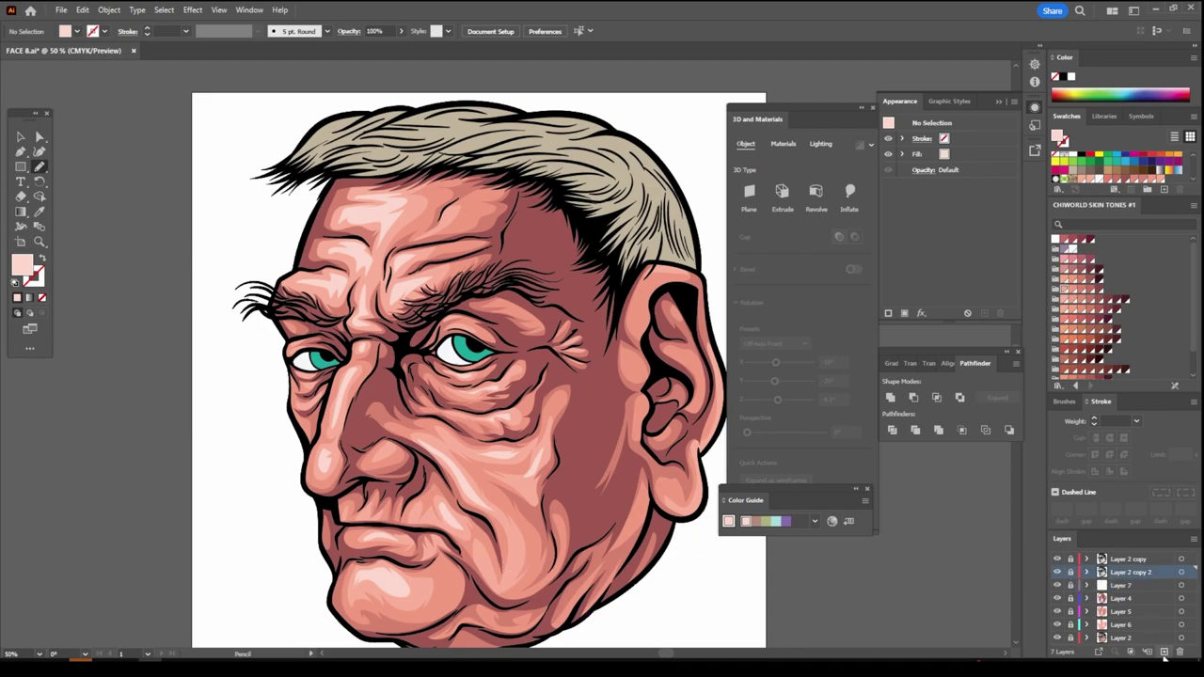
{"action": "left_click", "coordinate": [1064, 249]}
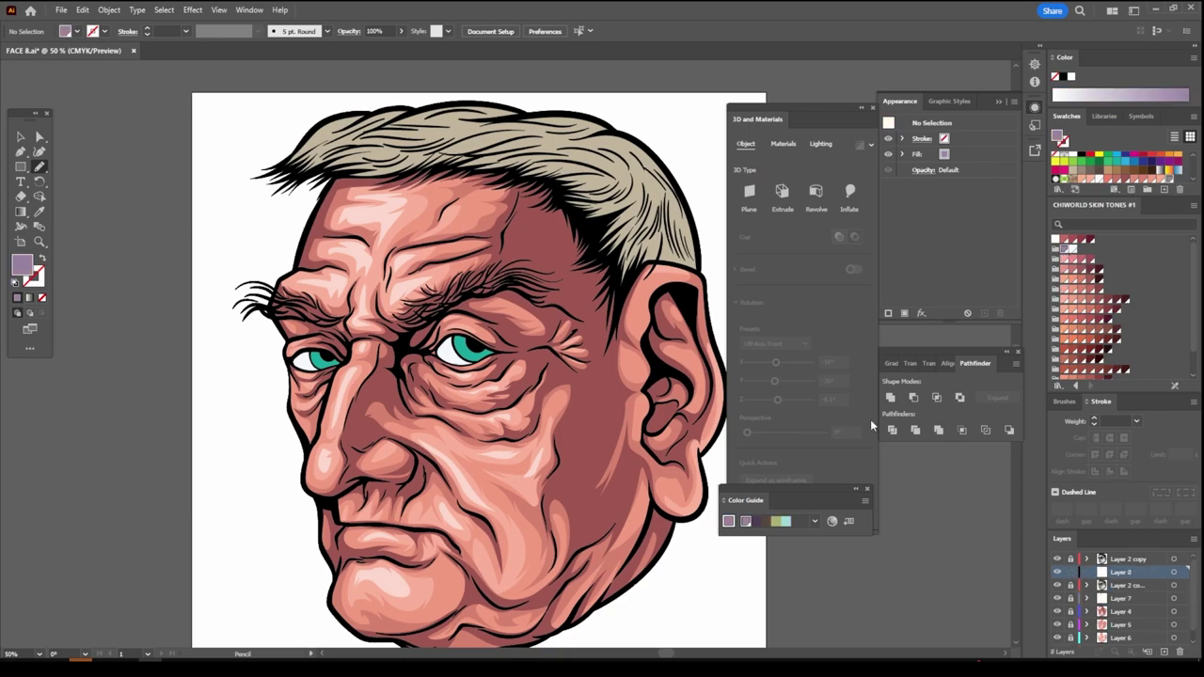
{"action": "scroll", "coordinate": [713, 479], "scroll_direction": "down", "scroll_amount": 2}
{"action": "scroll", "coordinate": [699, 471], "scroll_direction": "up", "scroll_amount": 6}
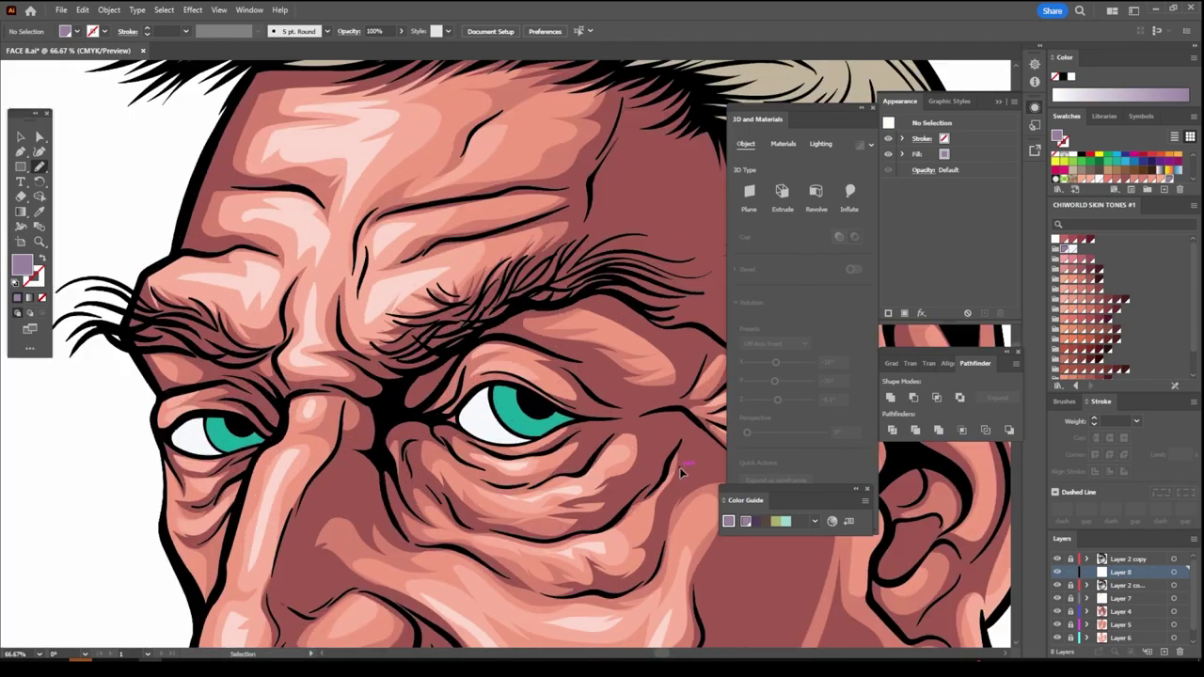
{"action": "scroll", "coordinate": [678, 465], "scroll_direction": "up", "scroll_amount": 2}
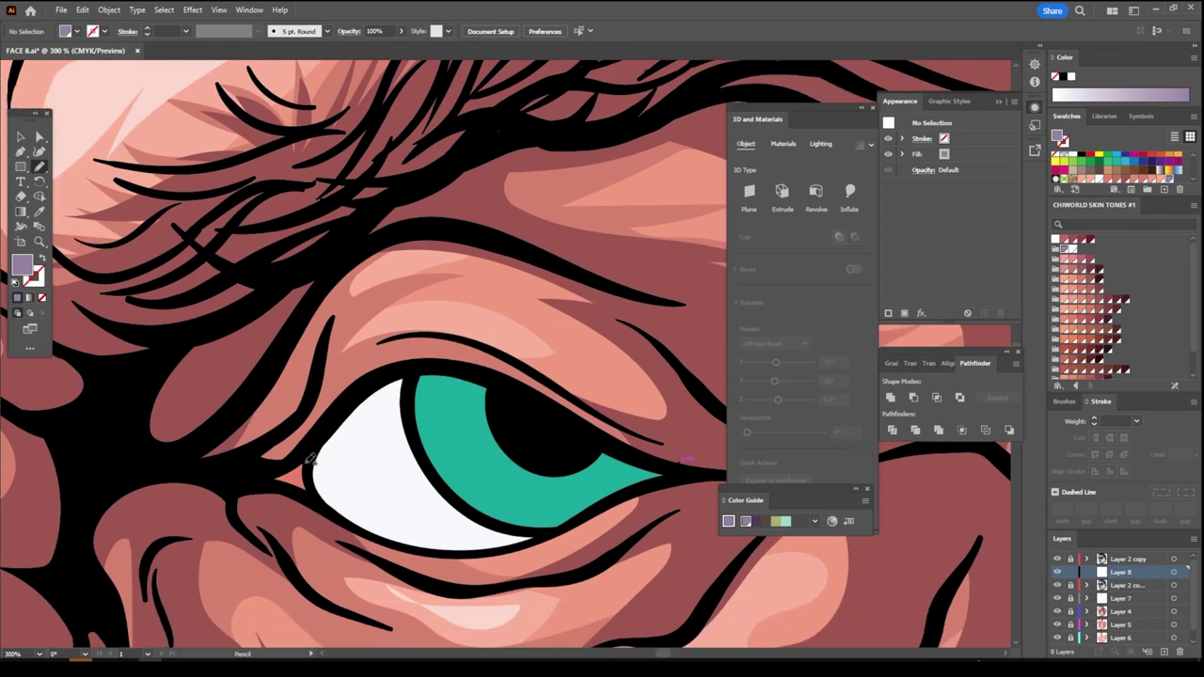
Draw light purple shadow shapes in the upper corners of both eye whites
{"action": "left_click_drag", "start_coordinate": [357, 520], "coordinate": [419, 465]}
{"action": "left_click_drag", "start_coordinate": [408, 370], "coordinate": [340, 508]}
{"action": "key", "text": "v"}
{"action": "scroll", "coordinate": [469, 568], "scroll_direction": "down", "scroll_amount": 3}
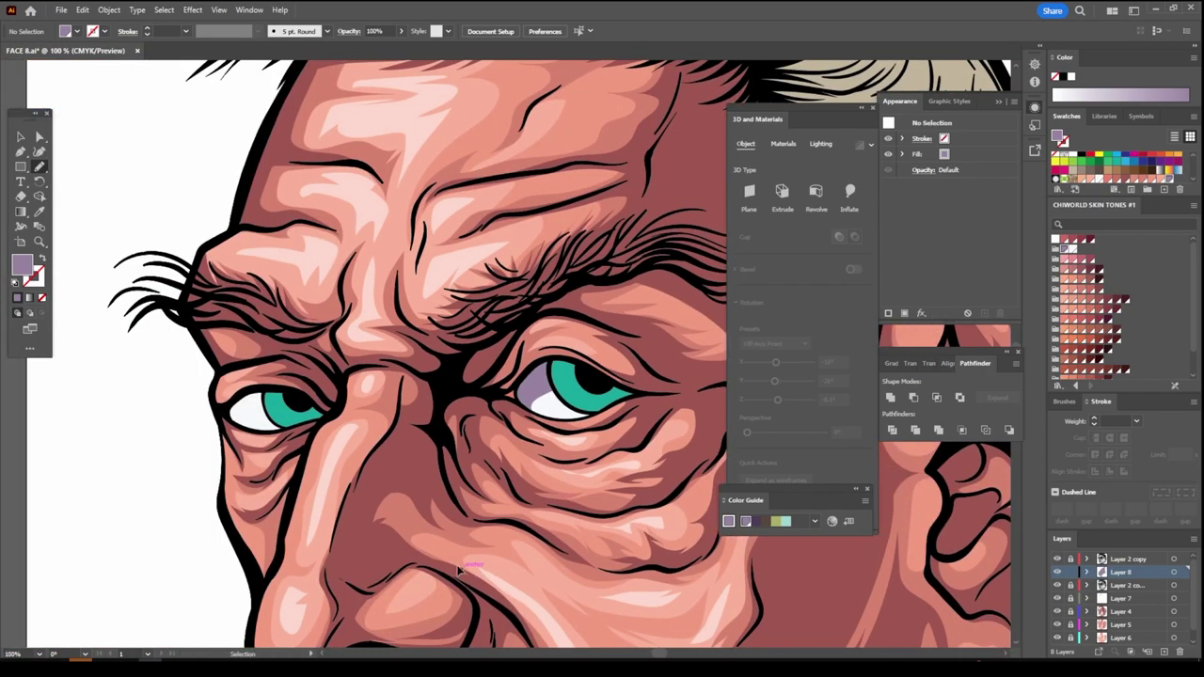
{"action": "scroll", "coordinate": [455, 565], "scroll_direction": "up", "scroll_amount": 2}
{"action": "scroll", "coordinate": [455, 564], "scroll_direction": "right", "scroll_amount": 2}
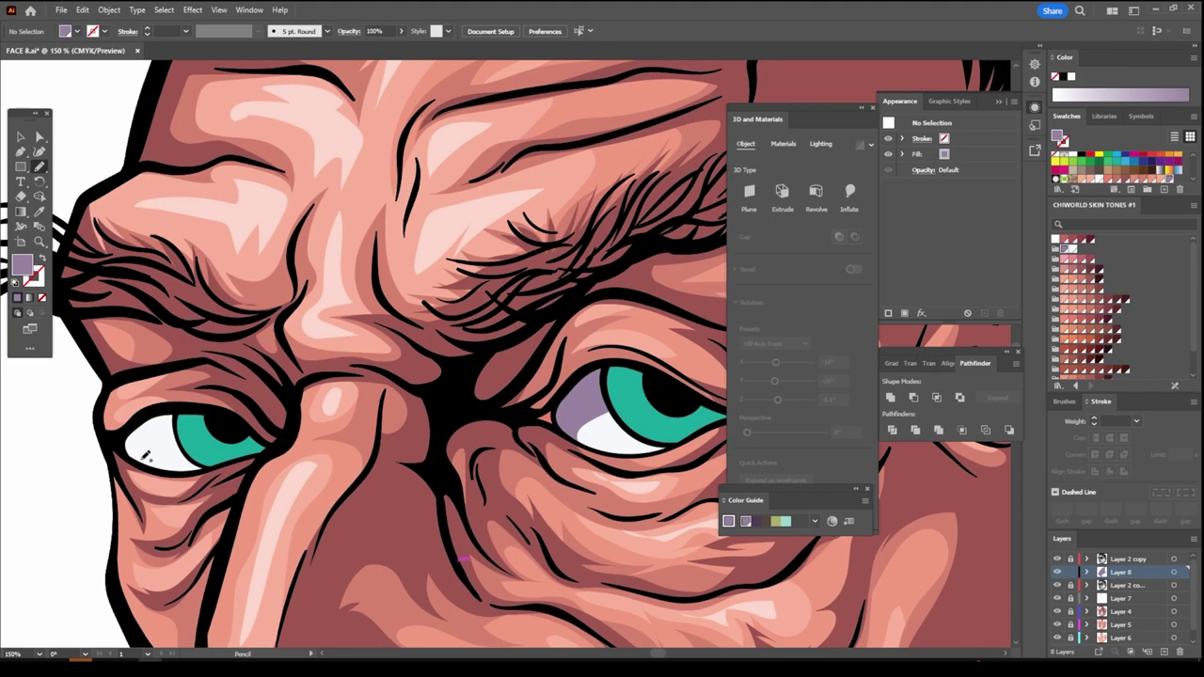
{"action": "mouse_move", "coordinate": [144, 456]}
{"action": "left_mouse_down"}
{"action": "mouse_move", "coordinate": [172, 437]}
{"action": "mouse_move", "coordinate": [126, 443]}
{"action": "left_mouse_up"}
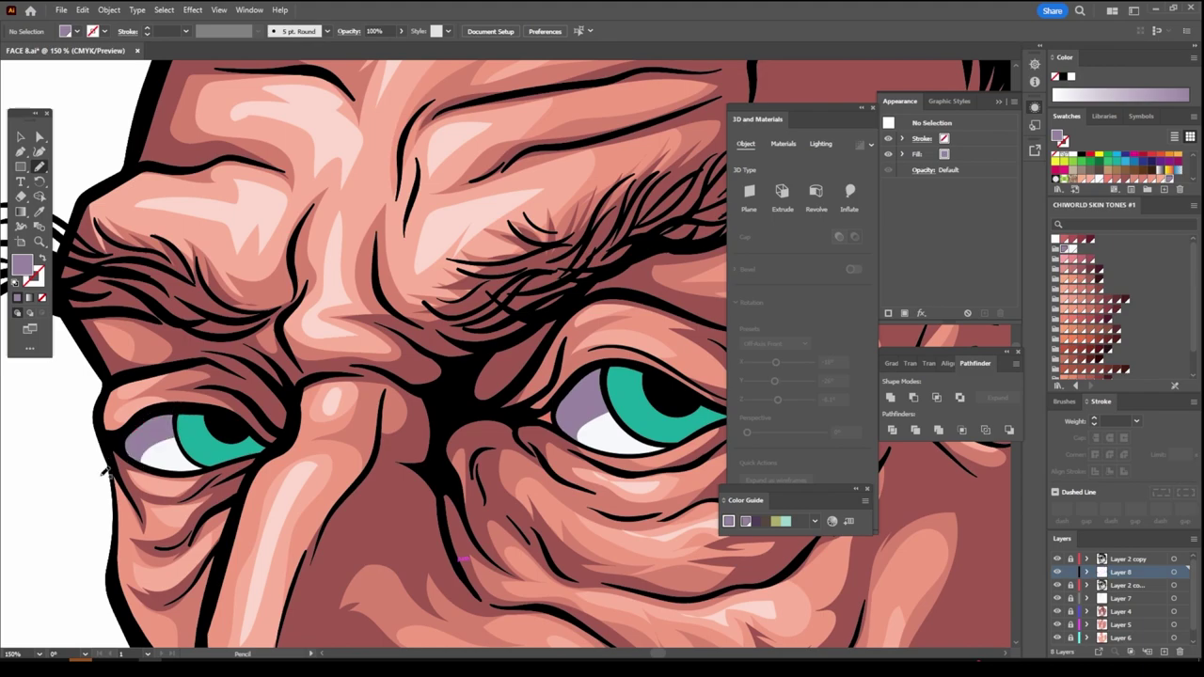
Sample the teal iris colour and darken the fill to #08514A
{"action": "left_click", "coordinate": [38, 212]}
{"action": "left_click", "coordinate": [192, 431]}
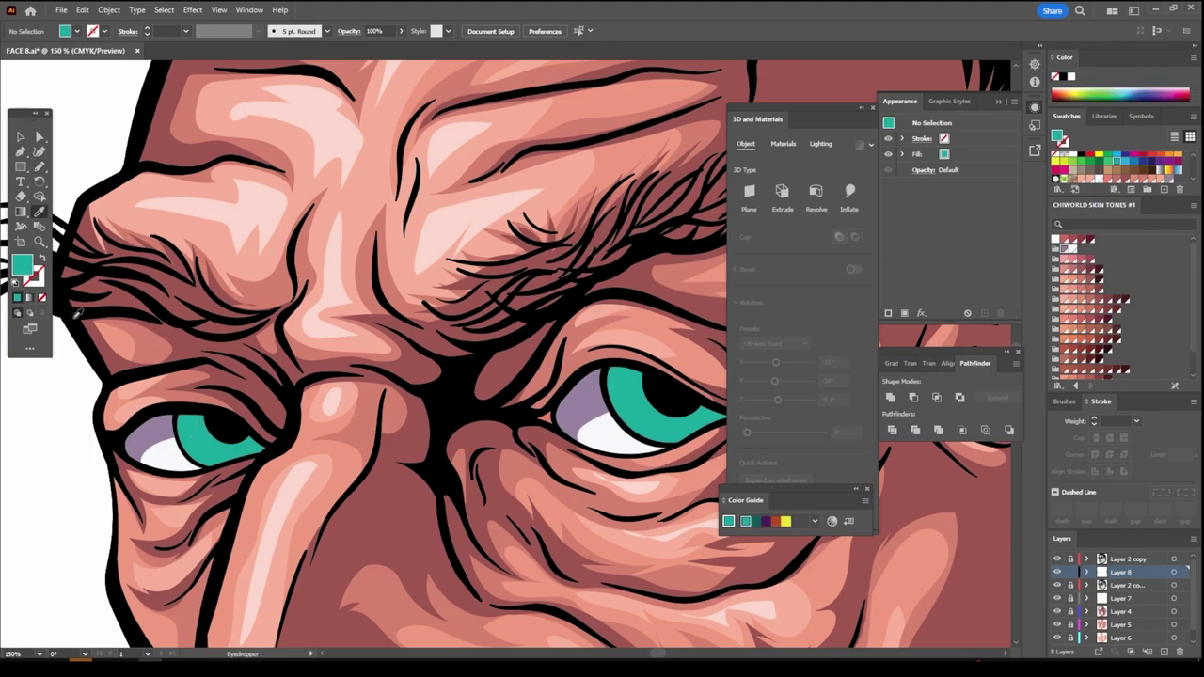
{"action": "double_click", "coordinate": [25, 266]}
{"action": "left_click_drag", "start_coordinate": [586, 319], "coordinate": [583, 362]}
{"action": "left_click", "coordinate": [733, 256]}
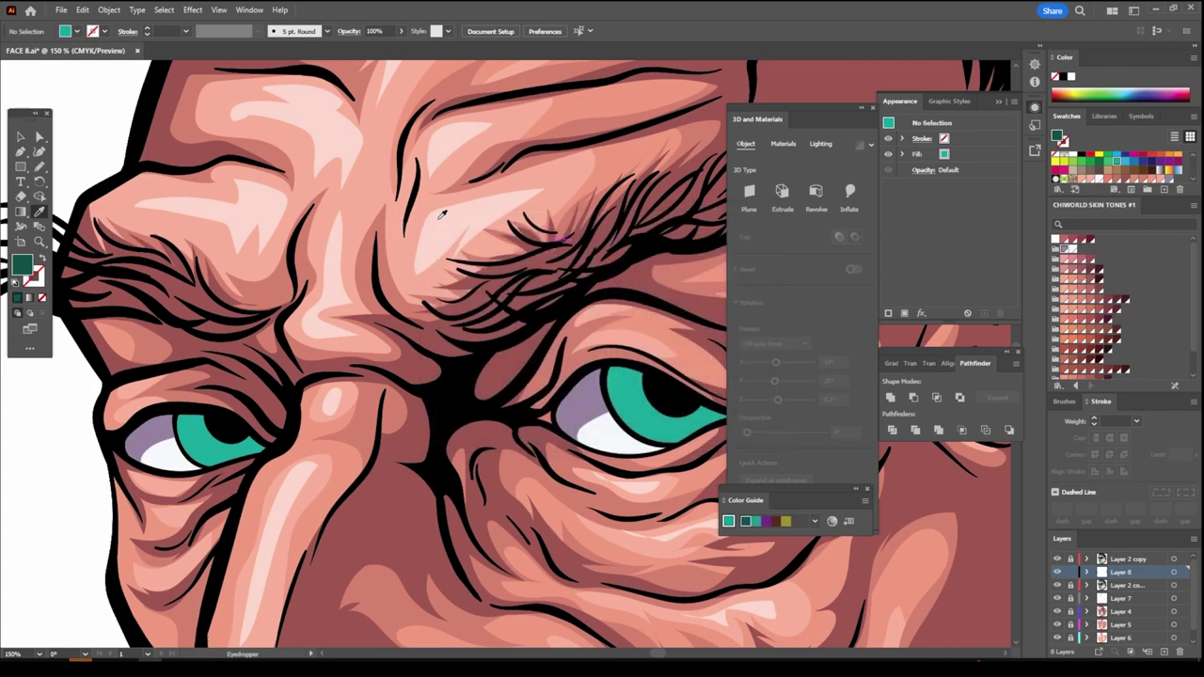
{"action": "left_click", "coordinate": [40, 166]}
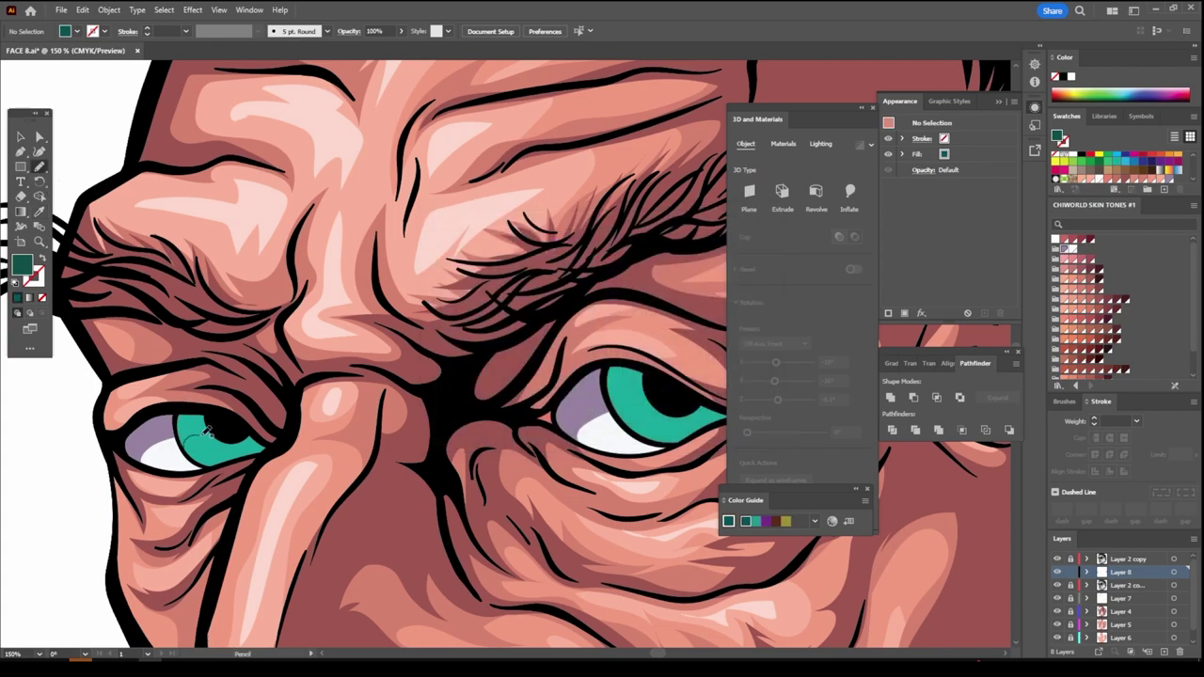
Draw a dark teal shadow shape across the top of the larger iris
{"action": "mouse_move", "coordinate": [208, 431]}
{"action": "left_mouse_down"}
{"action": "mouse_move", "coordinate": [255, 452]}
{"action": "mouse_move", "coordinate": [239, 416]}
{"action": "mouse_move", "coordinate": [188, 405]}
{"action": "left_mouse_up"}
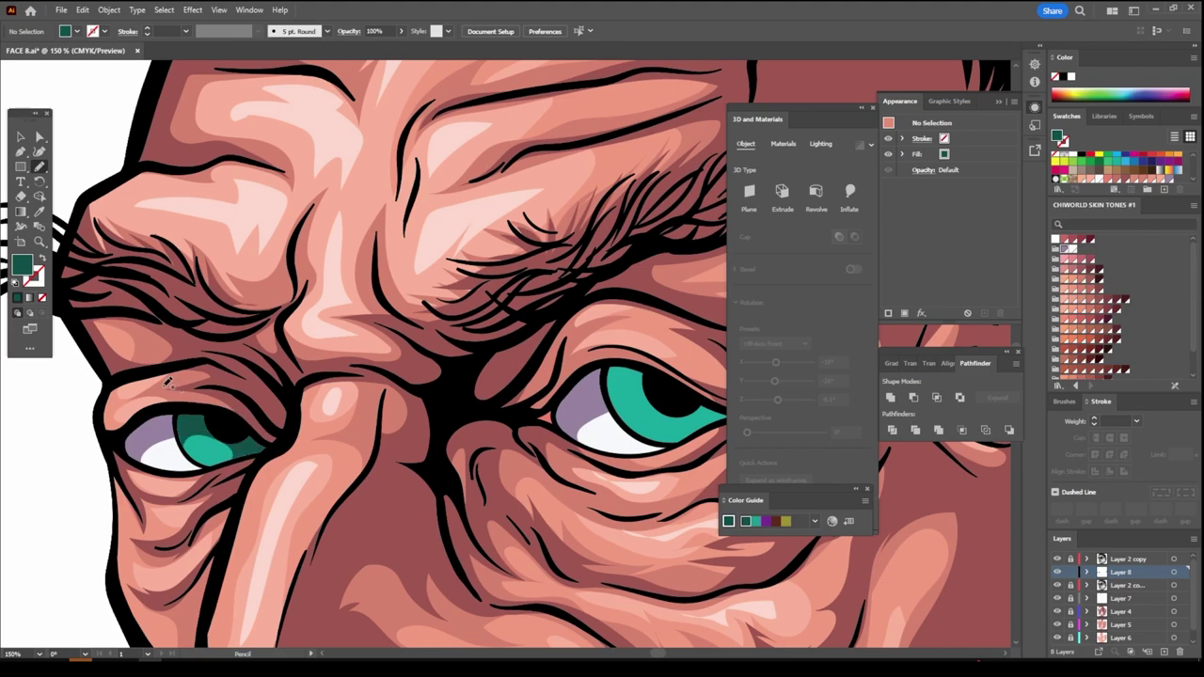
{"action": "scroll", "coordinate": [508, 590], "scroll_direction": "down", "scroll_amount": 2}
{"action": "scroll", "coordinate": [527, 590], "scroll_direction": "down", "scroll_amount": 2}
{"action": "scroll", "coordinate": [574, 585], "scroll_direction": "up", "scroll_amount": 3}
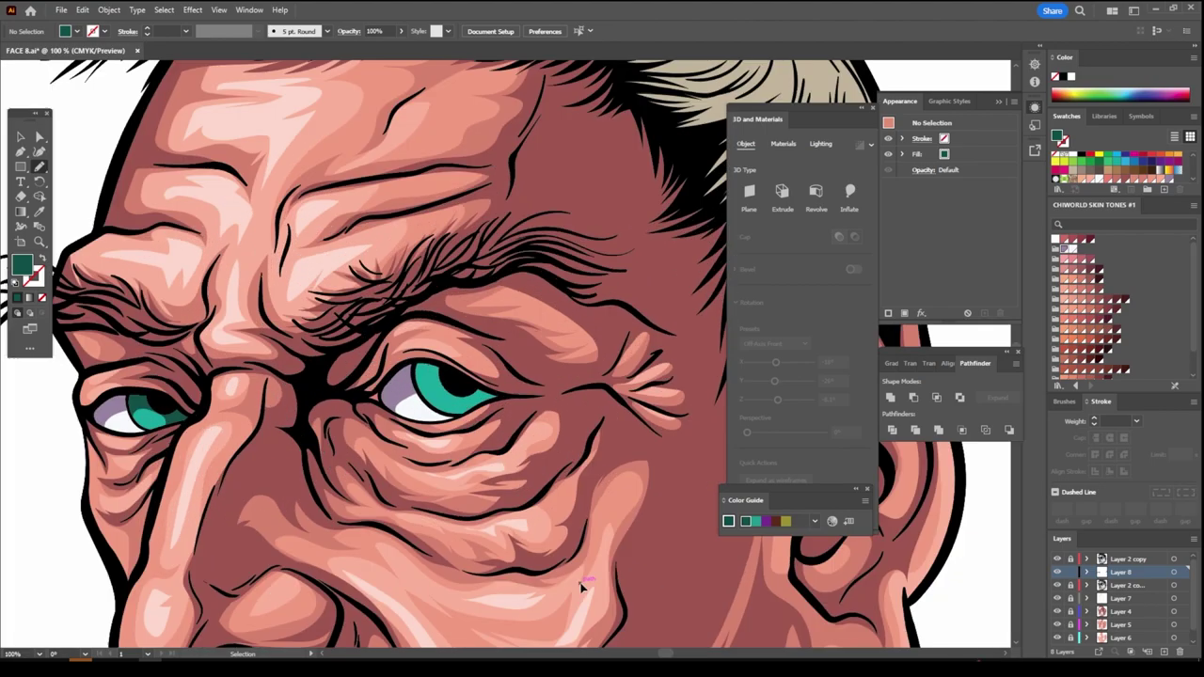
{"action": "scroll", "coordinate": [581, 588], "scroll_direction": "up", "scroll_amount": 2}
{"action": "scroll", "coordinate": [581, 588], "scroll_direction": "up", "scroll_amount": 2}
{"action": "scroll", "coordinate": [583, 573], "scroll_direction": "up", "scroll_amount": 1}
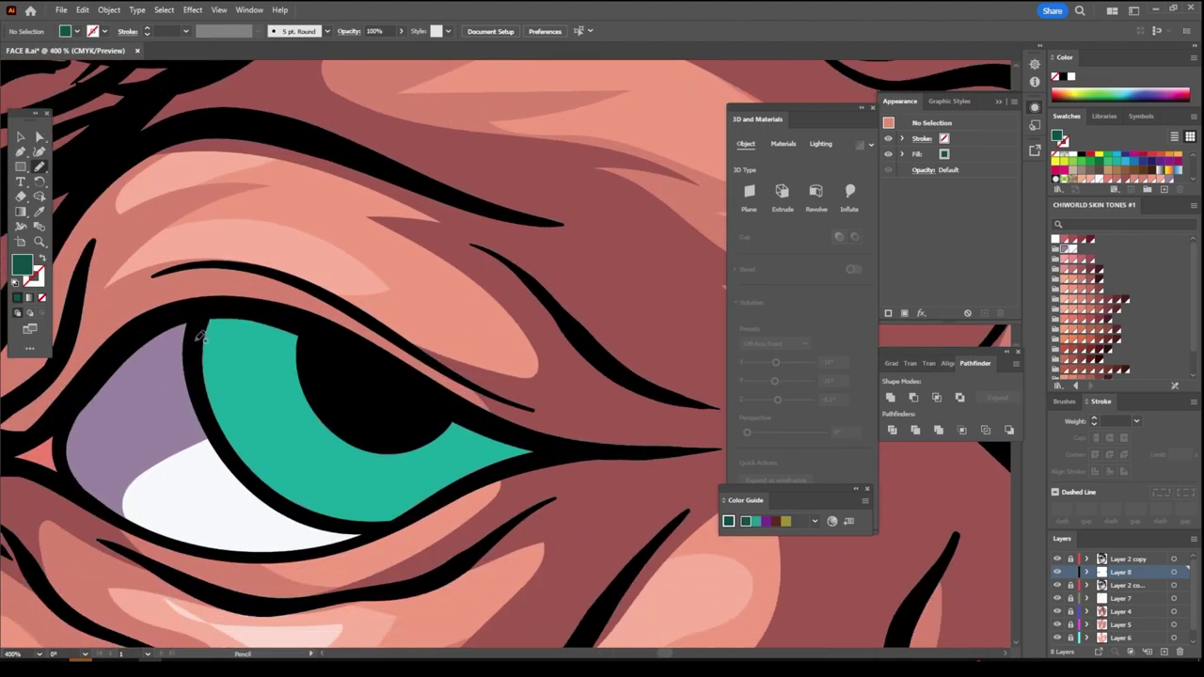
{"action": "mouse_move", "coordinate": [239, 435]}
{"action": "left_mouse_down"}
{"action": "mouse_move", "coordinate": [333, 424]}
{"action": "mouse_move", "coordinate": [402, 492]}
{"action": "mouse_move", "coordinate": [392, 522]}
{"action": "left_mouse_up"}
{"action": "key", "text": "ctrl+minus"}
{"action": "key", "text": "ctrl+minus"}
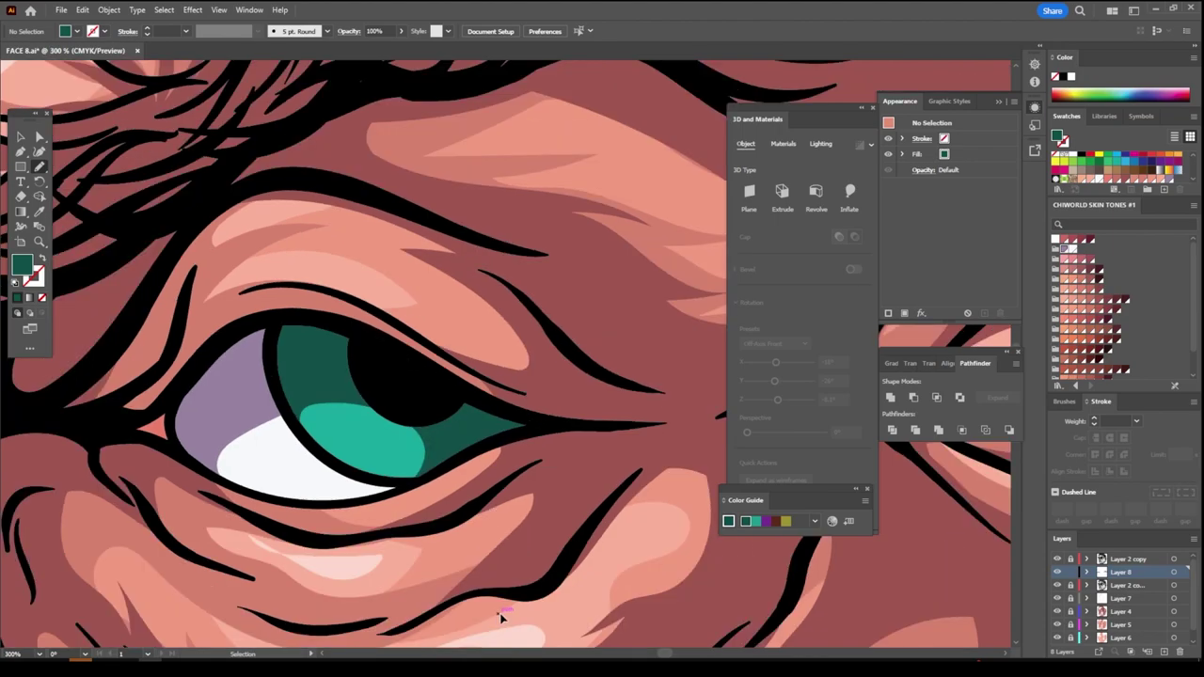
{"action": "key", "text": "ctrl+minus"}
{"action": "key", "text": "ctrl+minus"}
{"action": "key", "text": "ctrl+minus"}
{"action": "key", "text": "ctrl+minus"}
{"action": "key", "text": "ctrl+minus"}
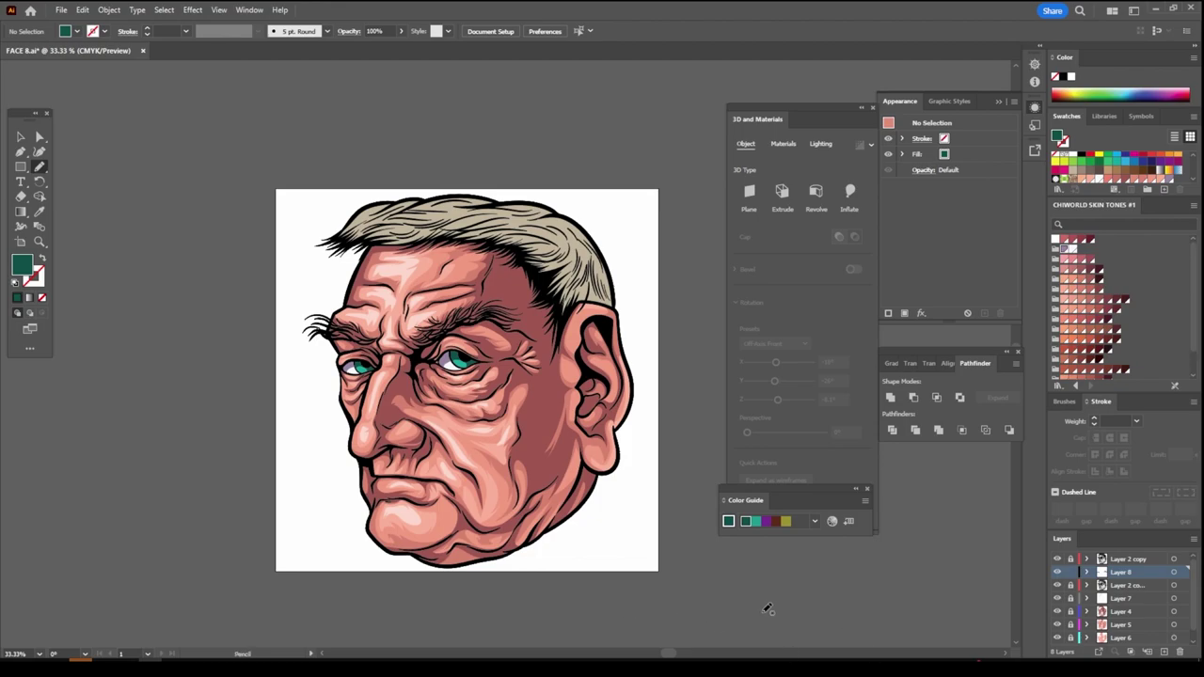
{"action": "key", "text": "ctrl+plus"}
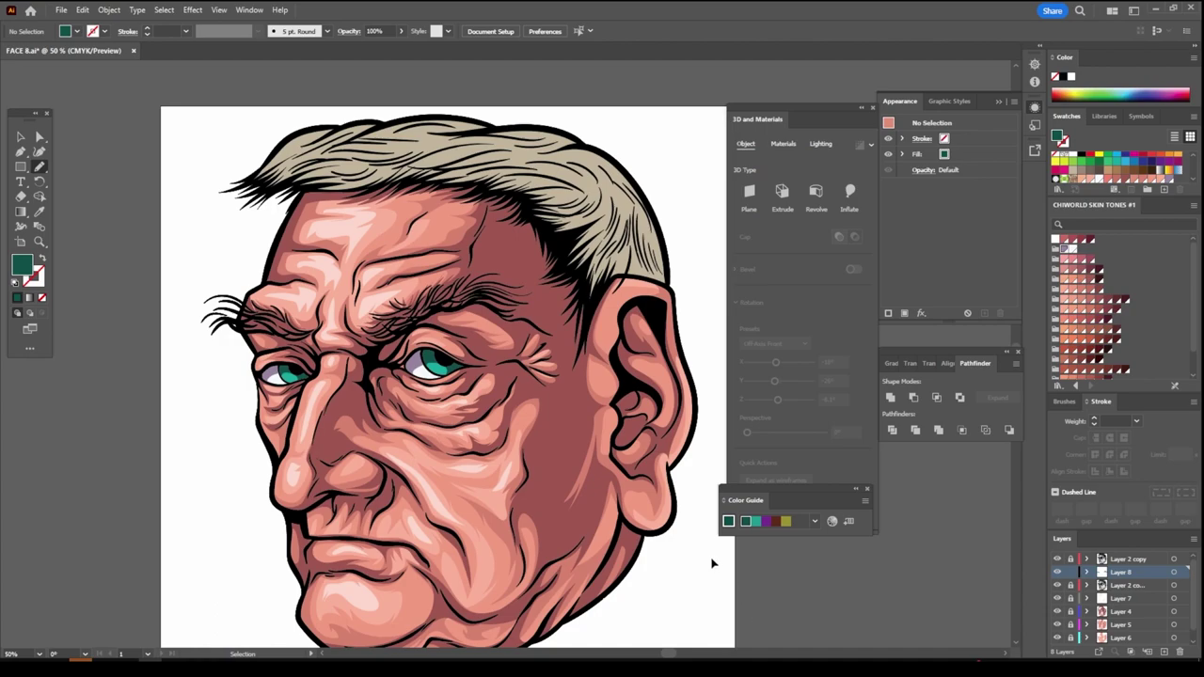
{"action": "scroll", "coordinate": [712, 562], "scroll_direction": "up", "scroll_amount": 1}
{"action": "scroll", "coordinate": [715, 548], "scroll_direction": "up", "scroll_amount": 1}
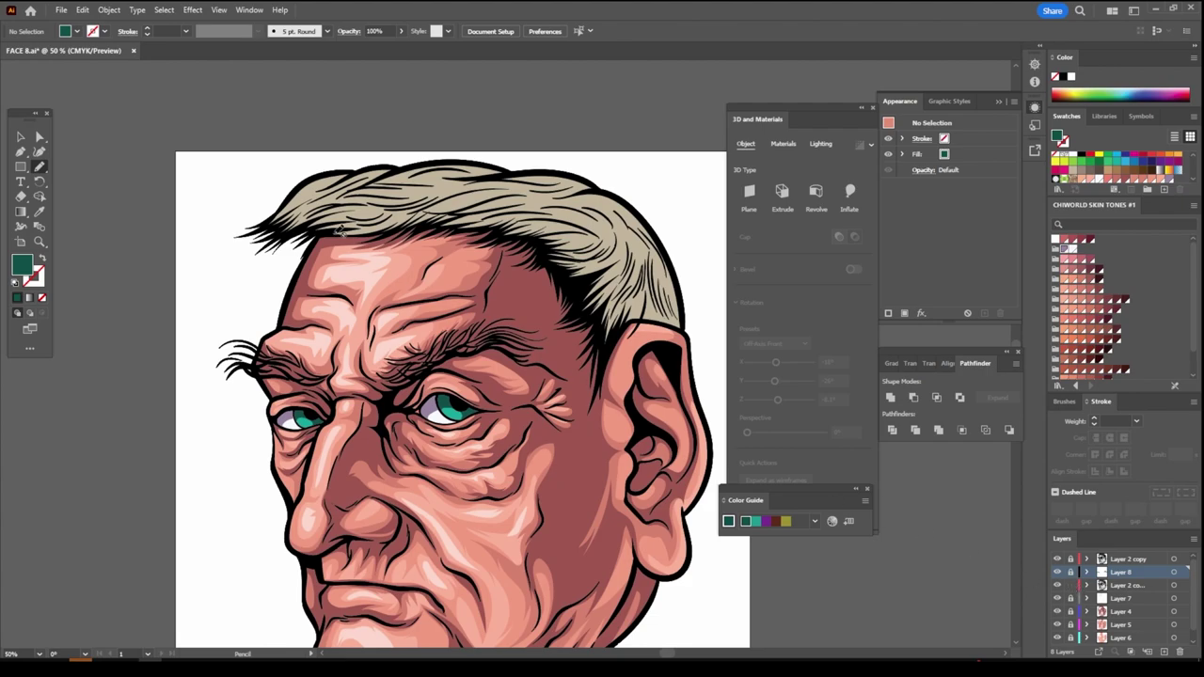
{"action": "left_click", "coordinate": [20, 137]}
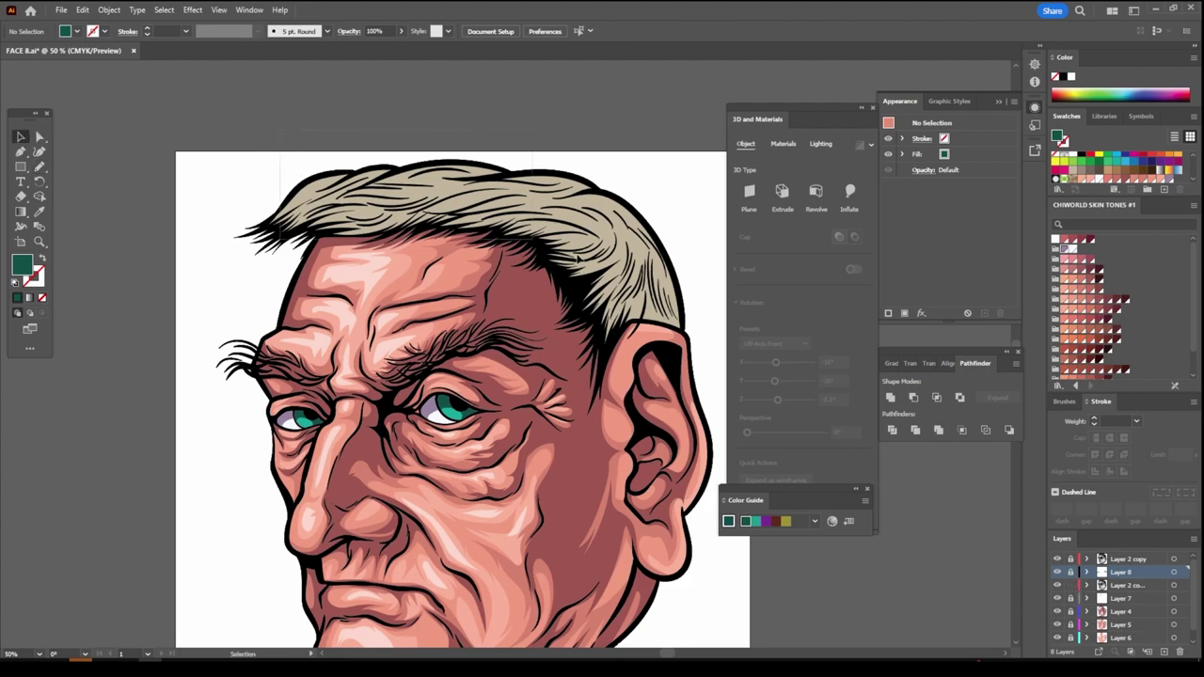
Isolate the hair group, recolour the hair strokes dark brown, and exit isolation
{"action": "left_click", "coordinate": [673, 301]}
{"action": "right_click", "coordinate": [614, 281]}
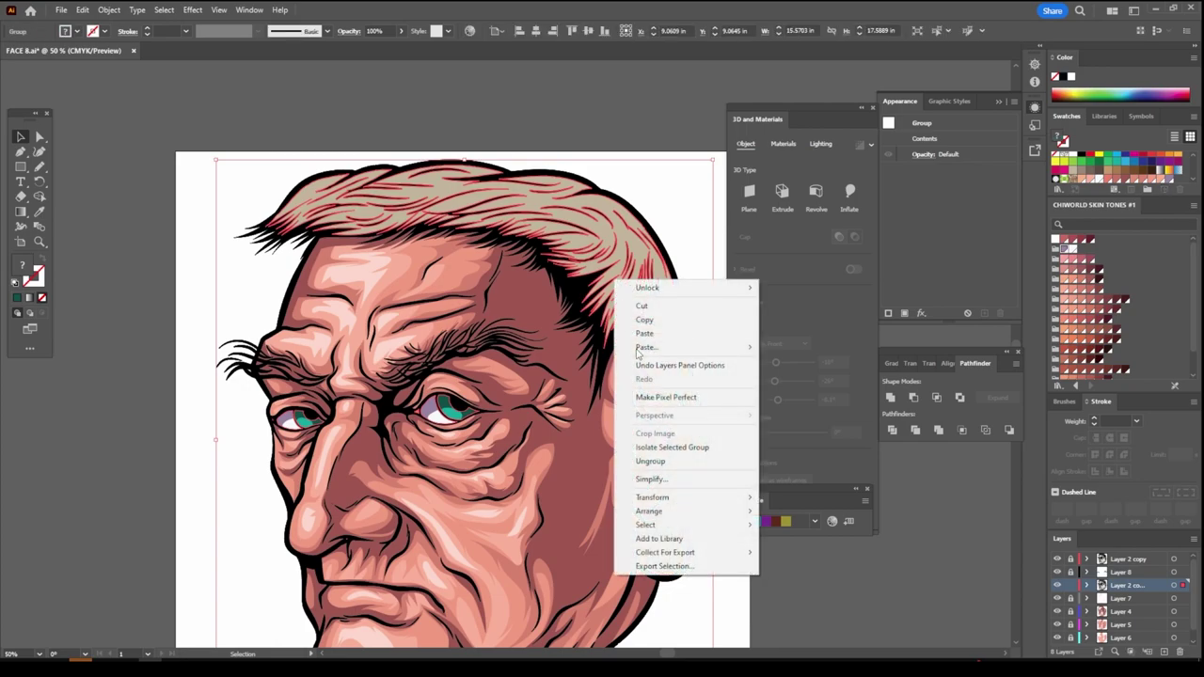
{"action": "left_click", "coordinate": [659, 446]}
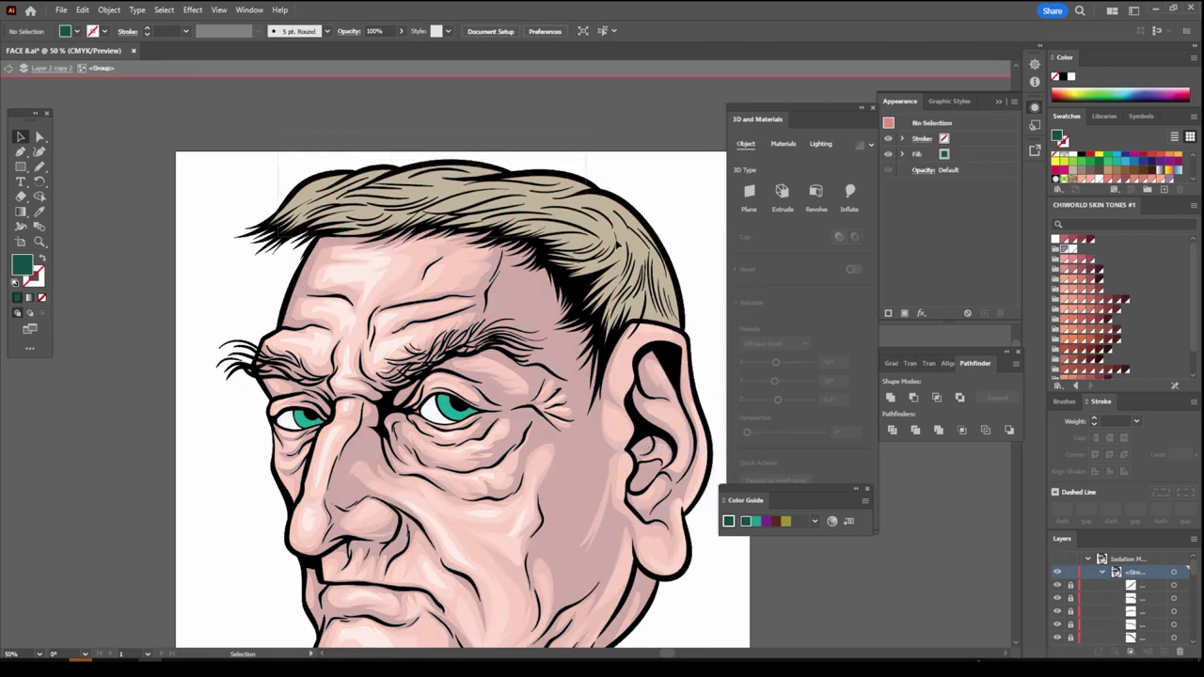
{"action": "left_click", "coordinate": [660, 271]}
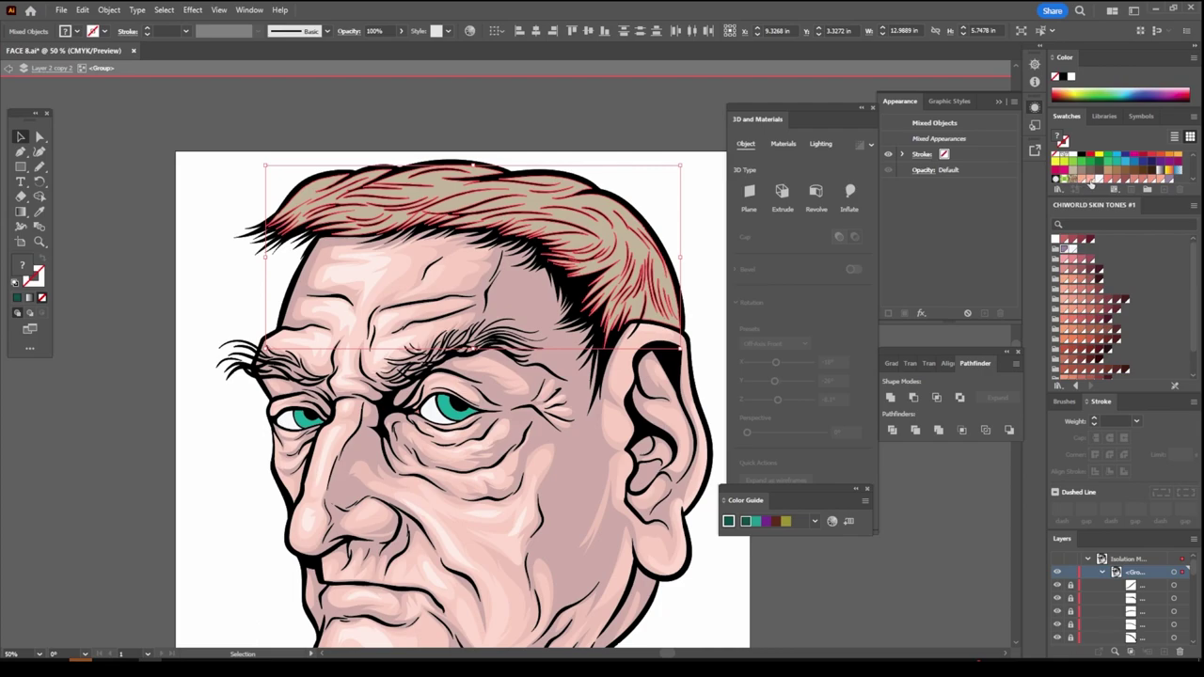
{"action": "left_click", "coordinate": [1125, 175]}
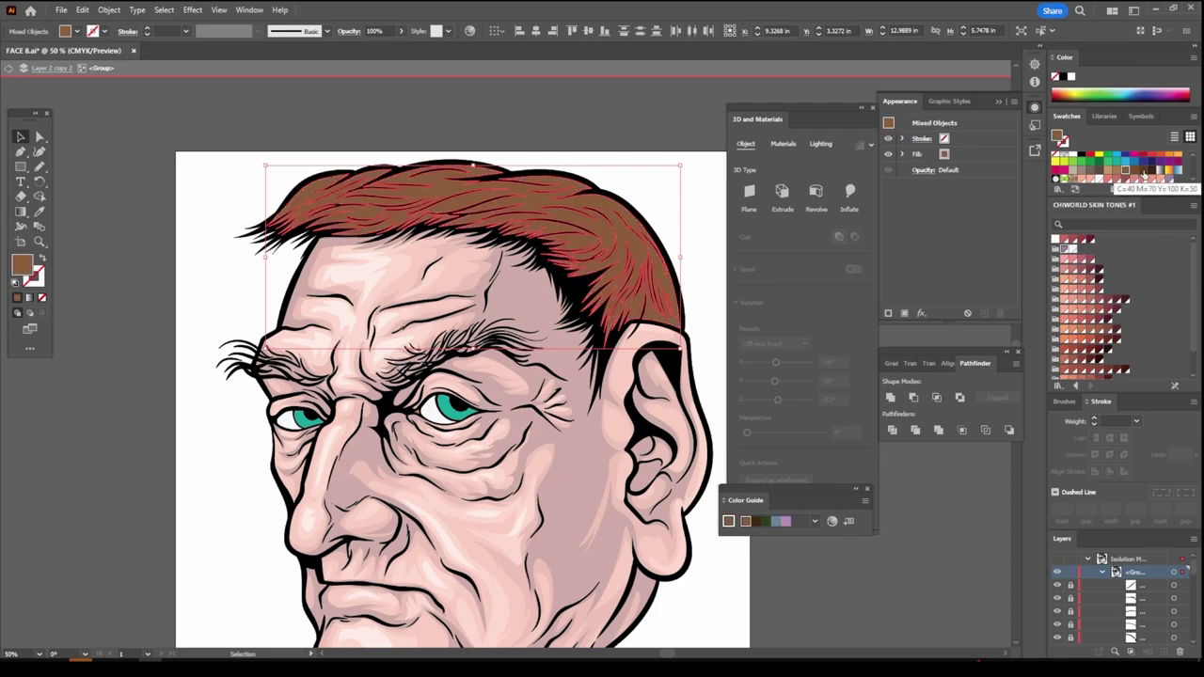
{"action": "left_click", "coordinate": [1142, 172]}
{"action": "double_click", "coordinate": [184, 250]}
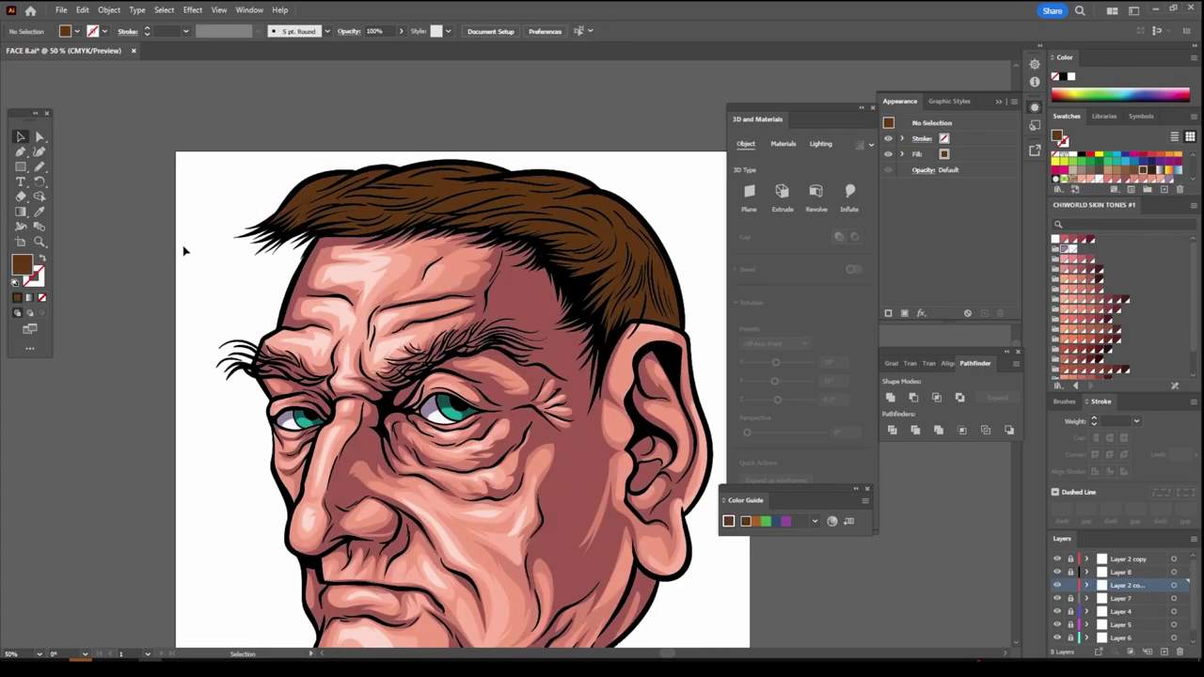
{"action": "scroll", "coordinate": [618, 462], "scroll_direction": "down", "scroll_amount": 3}
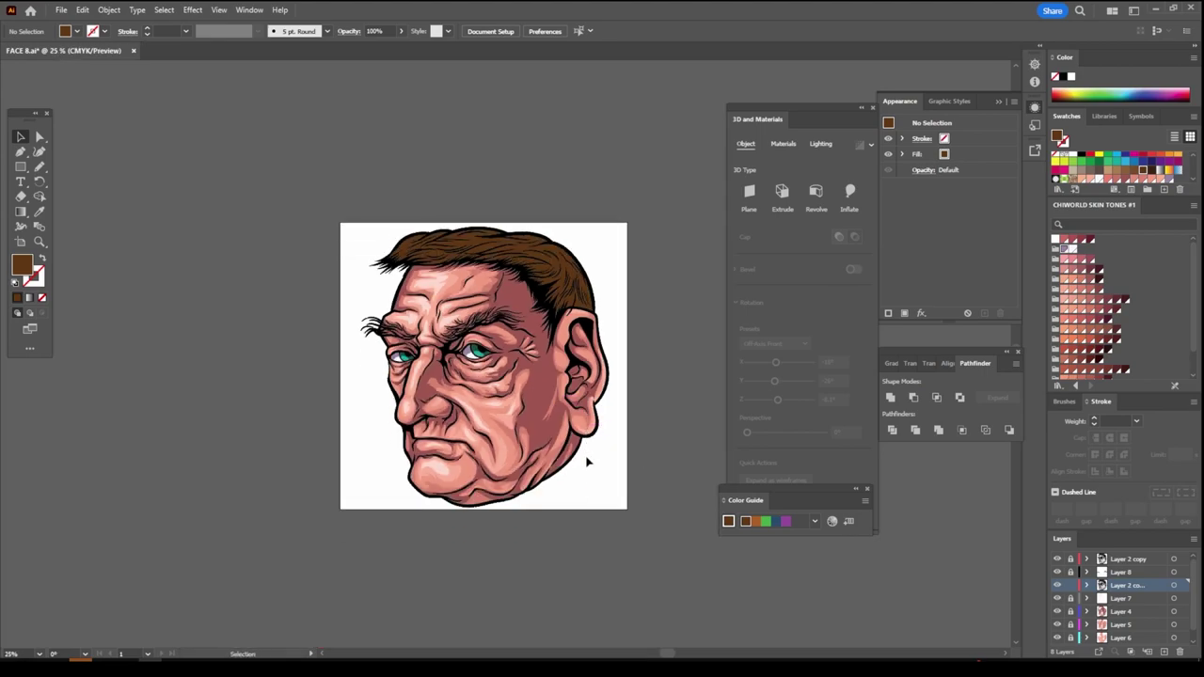
Create Layer 9 above Layer 7 with a dark reddish-brown fill
{"action": "scroll", "coordinate": [586, 462], "scroll_direction": "up", "scroll_amount": 3}
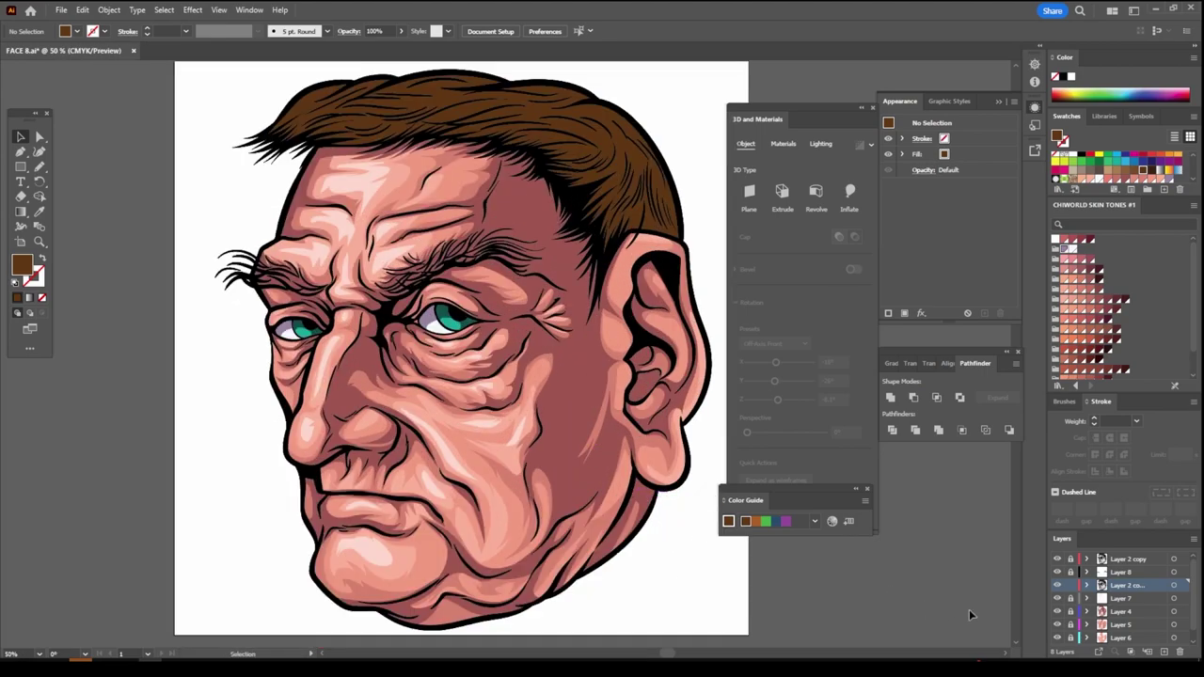
{"action": "left_click", "coordinate": [1118, 599]}
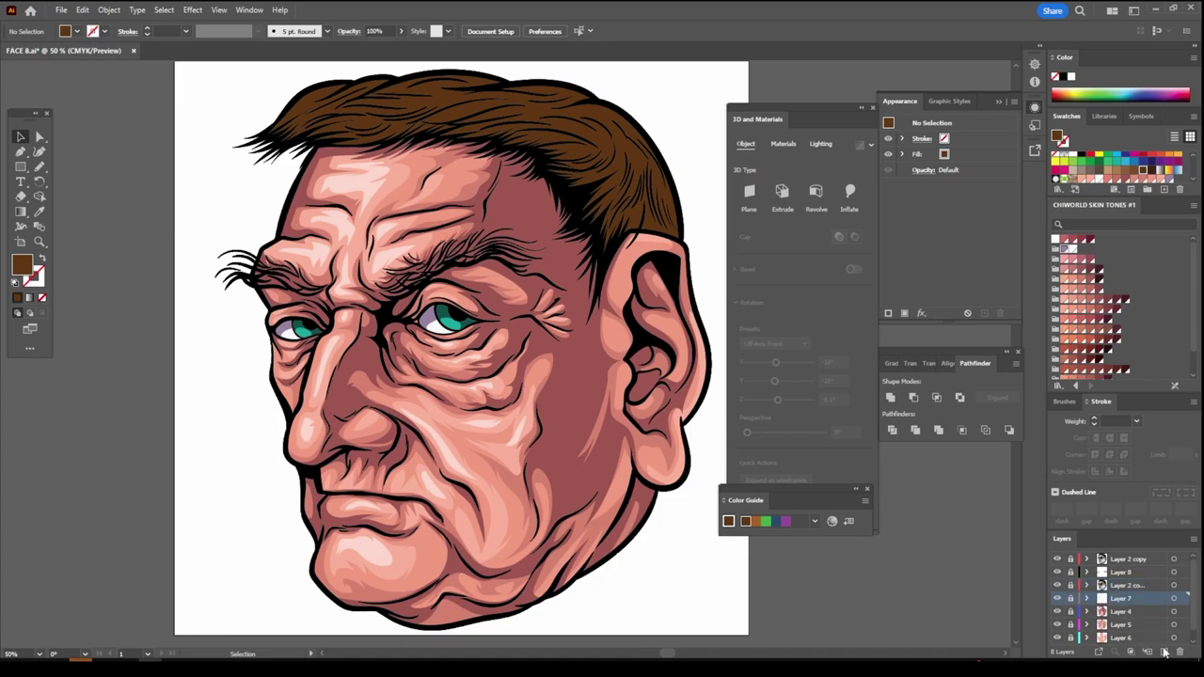
{"action": "left_click", "coordinate": [1164, 652]}
{"action": "left_click", "coordinate": [1108, 299]}
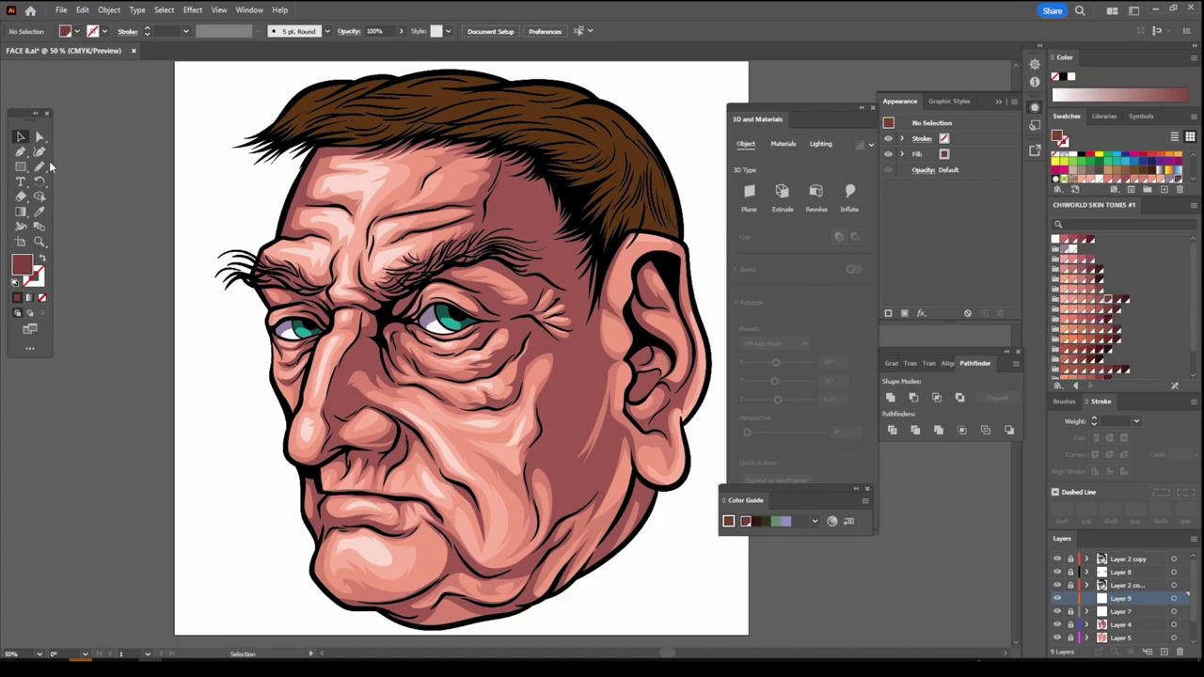
{"action": "left_click", "coordinate": [36, 168]}
Draw a shadow shape over the upper eyelid and fill it with a darker skin tone
{"action": "scroll", "coordinate": [354, 399], "scroll_direction": "down", "scroll_amount": 1}
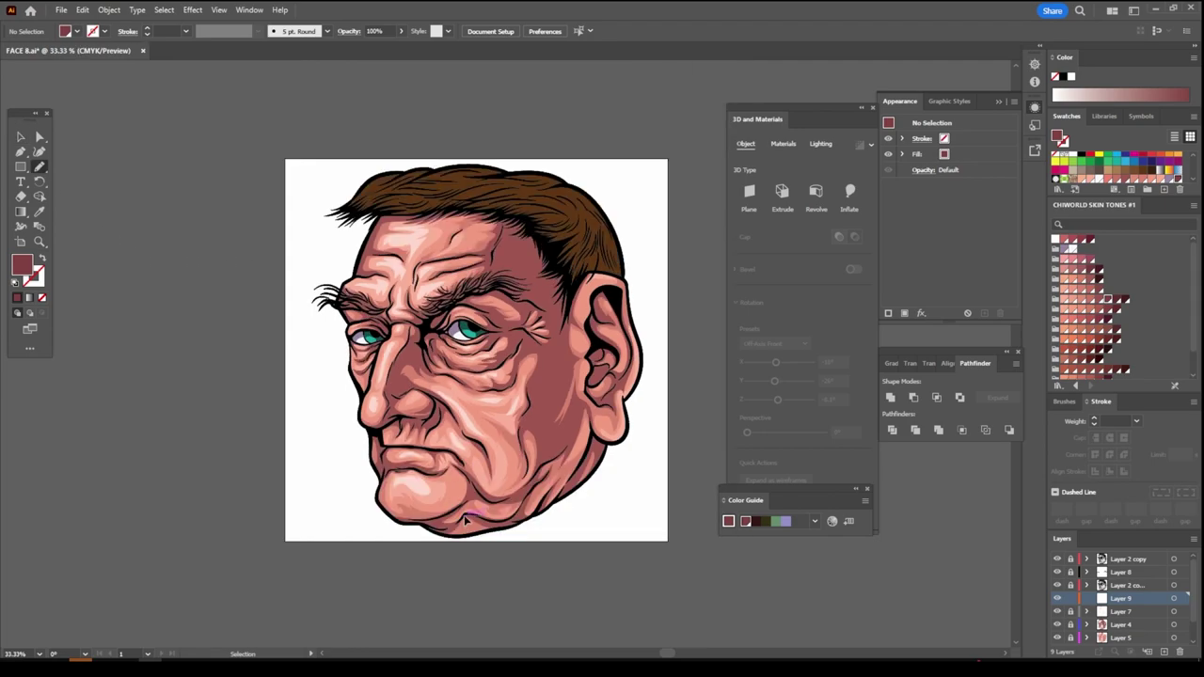
{"action": "scroll", "coordinate": [457, 511], "scroll_direction": "up", "scroll_amount": 3}
{"action": "scroll", "coordinate": [457, 503], "scroll_direction": "up", "scroll_amount": 1}
{"action": "scroll", "coordinate": [458, 499], "scroll_direction": "up", "scroll_amount": 2}
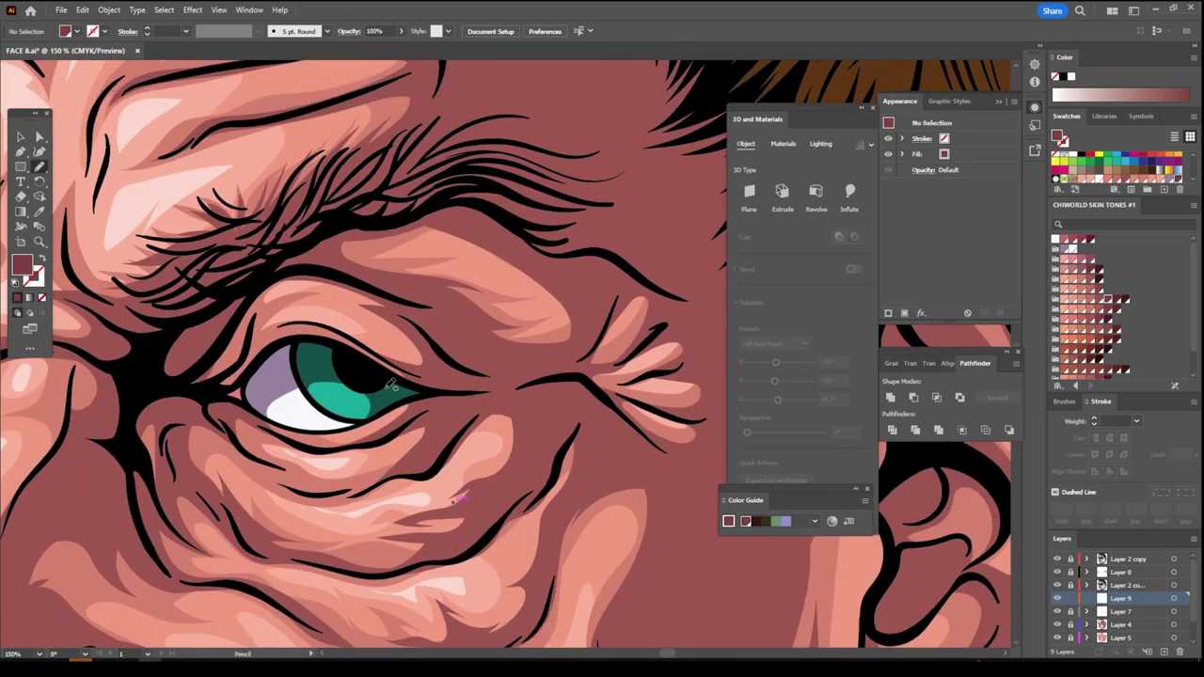
{"action": "mouse_move", "coordinate": [383, 384]}
{"action": "left_mouse_down"}
{"action": "mouse_move", "coordinate": [410, 320]}
{"action": "mouse_move", "coordinate": [372, 286]}
{"action": "mouse_move", "coordinate": [254, 283]}
{"action": "mouse_move", "coordinate": [362, 222]}
{"action": "mouse_move", "coordinate": [339, 242]}
{"action": "mouse_move", "coordinate": [607, 395]}
{"action": "mouse_move", "coordinate": [561, 392]}
{"action": "mouse_move", "coordinate": [483, 414]}
{"action": "mouse_move", "coordinate": [455, 442]}
{"action": "mouse_move", "coordinate": [419, 418]}
{"action": "mouse_move", "coordinate": [403, 427]}
{"action": "mouse_move", "coordinate": [363, 395]}
{"action": "left_mouse_up"}
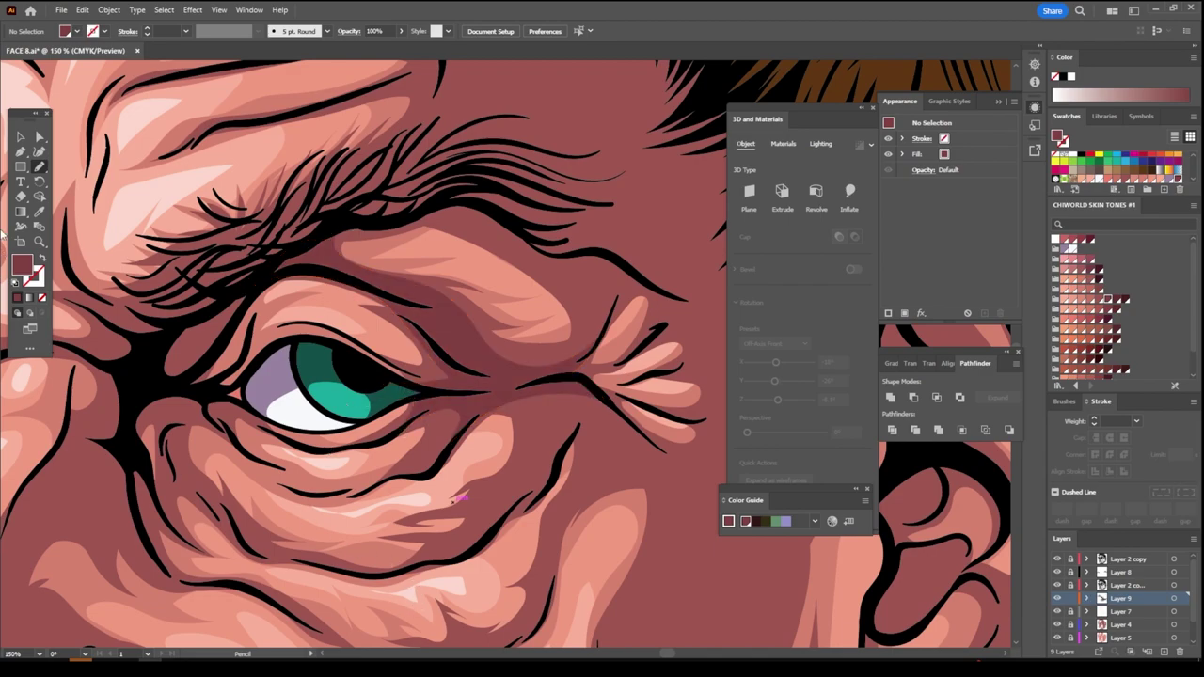
{"action": "left_click", "coordinate": [20, 137]}
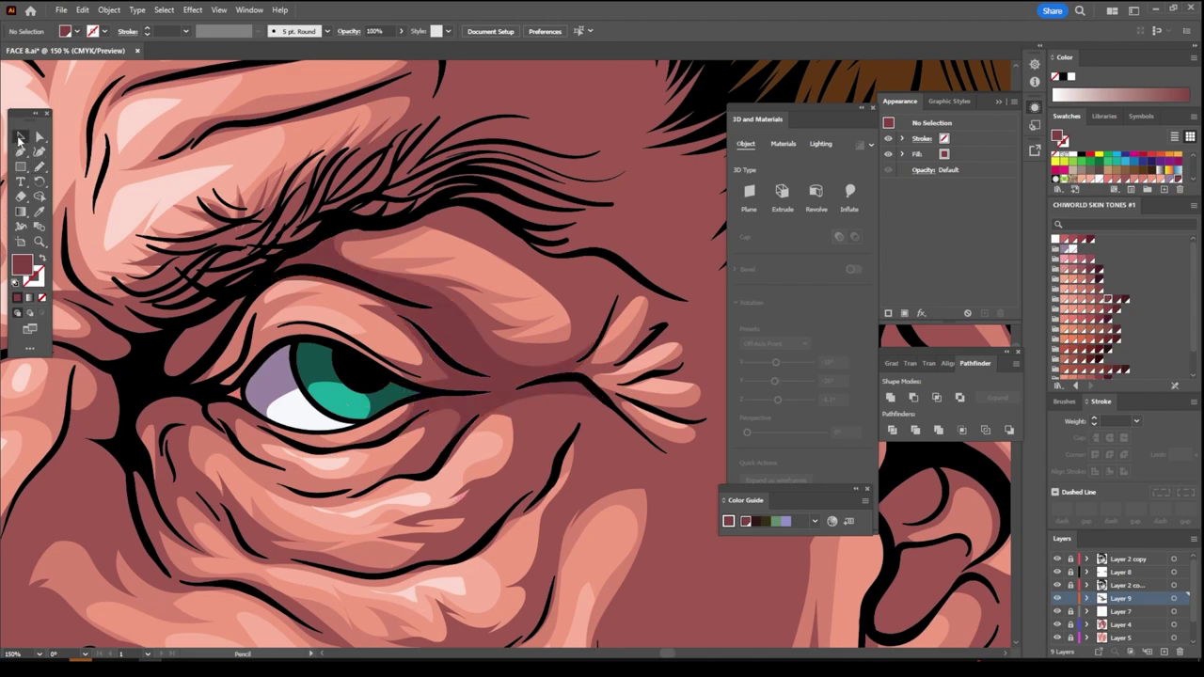
{"action": "left_click", "coordinate": [480, 362]}
{"action": "left_click", "coordinate": [1117, 299]}
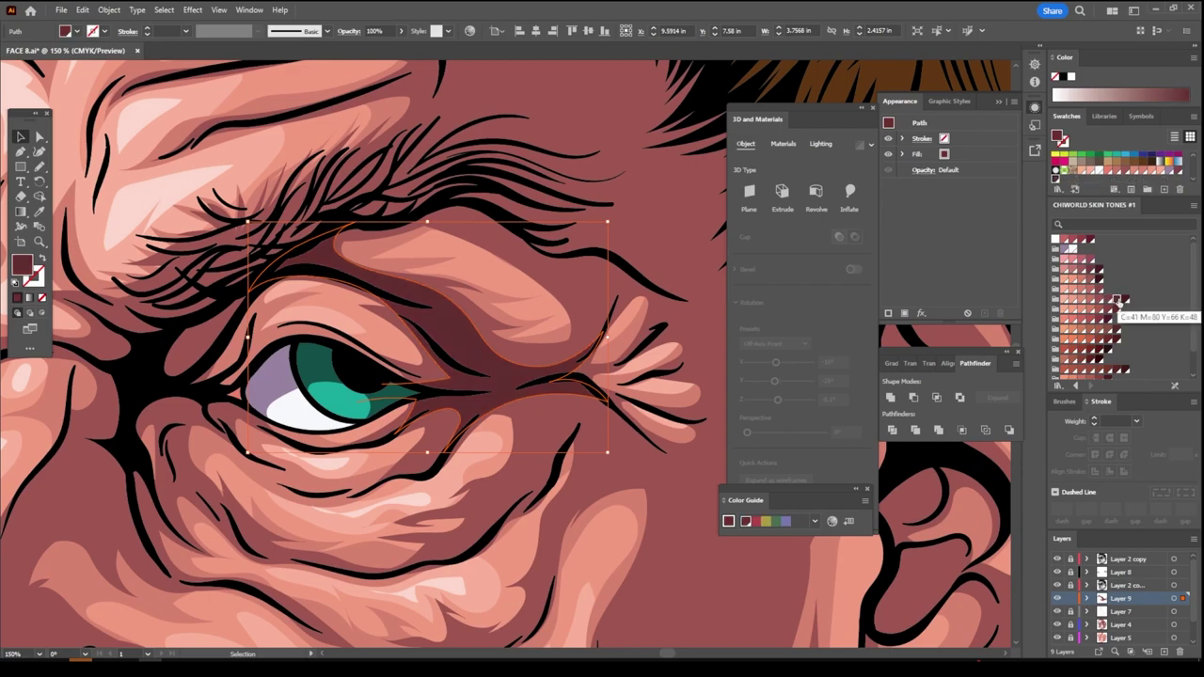
{"action": "key", "text": "ctrl+shift+a"}
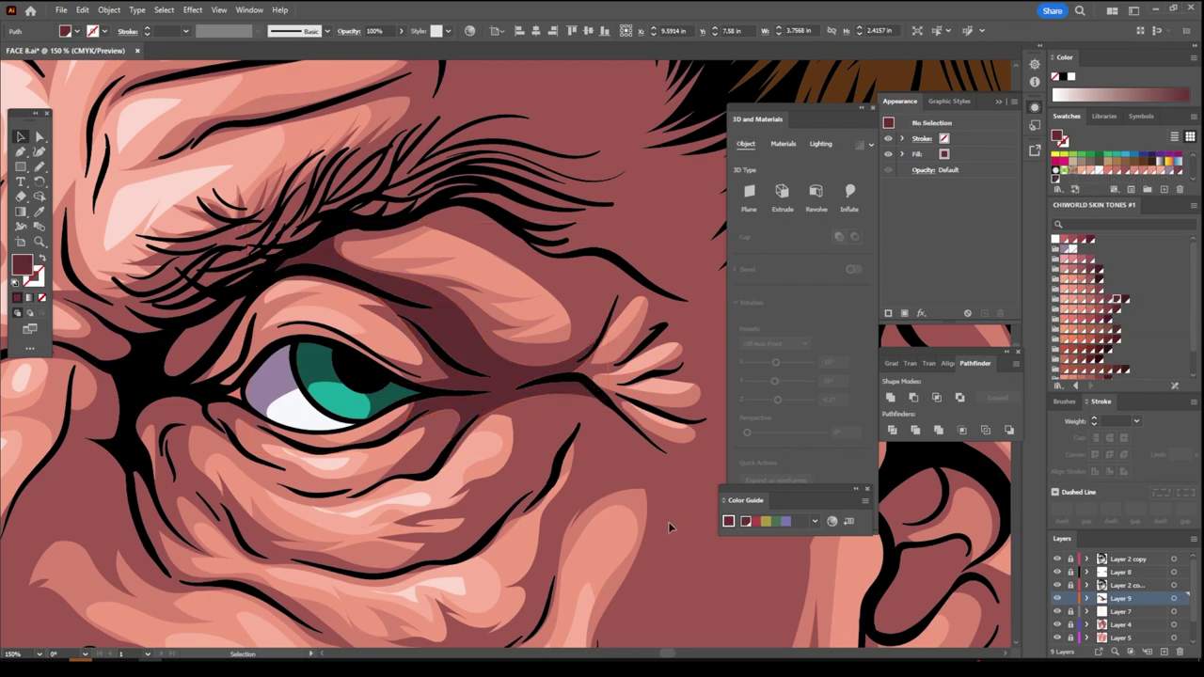
{"action": "key", "text": "ctrl+0"}
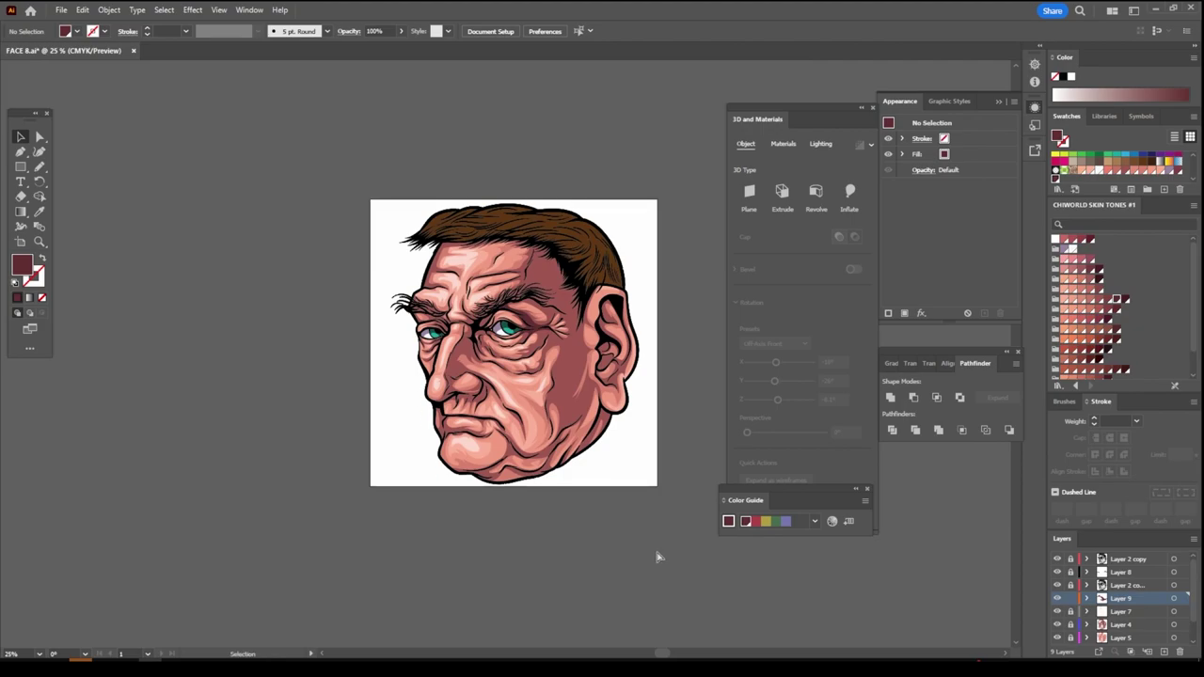
{"action": "key", "text": "ctrl+equal"}
{"action": "key", "text": "ctrl+equal"}
{"action": "key", "text": "ctrl+equal"}
{"action": "key", "text": "ctrl+equal"}
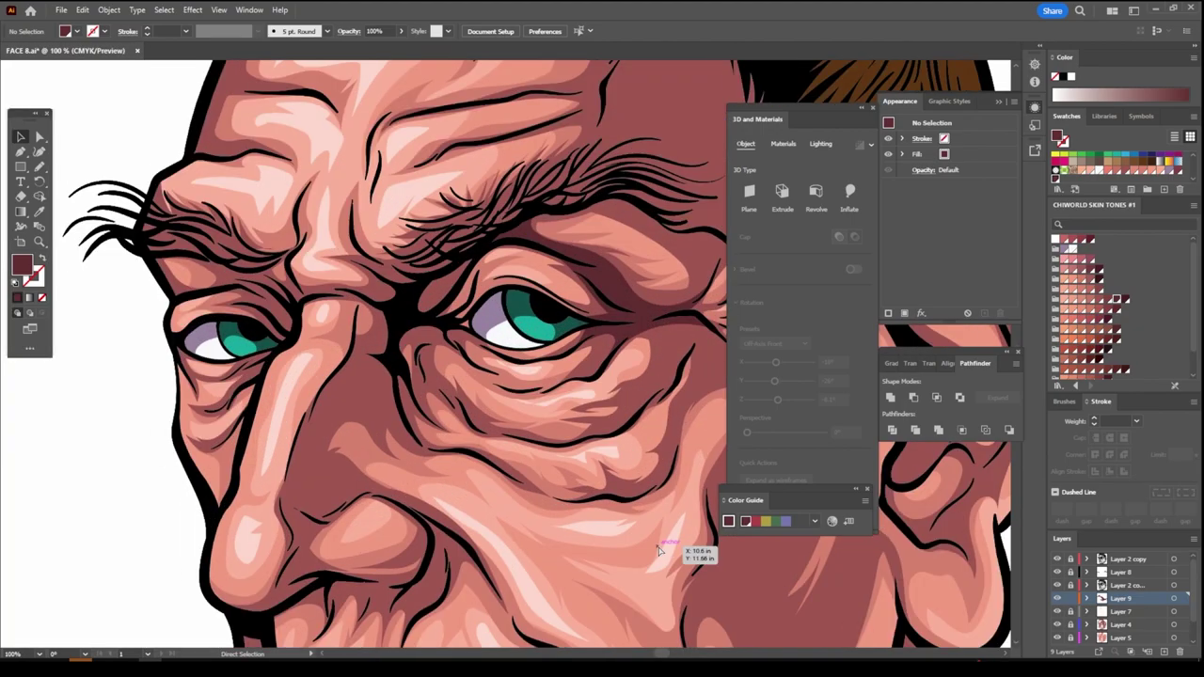
{"action": "key", "text": "ctrl+equal"}
Draw dark maroon shadow shapes along the nose crease and between the brows
{"action": "left_click", "coordinate": [38, 168]}
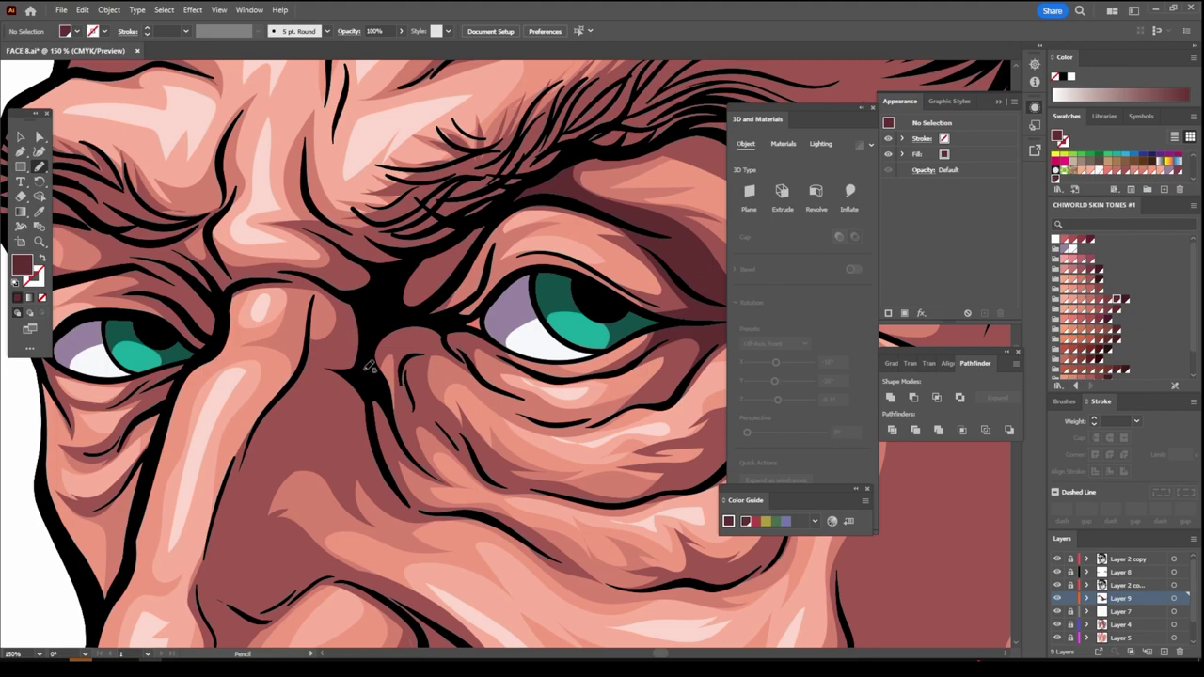
{"action": "left_click_drag", "start_coordinate": [374, 371], "coordinate": [420, 465]}
{"action": "mouse_move", "coordinate": [431, 420]}
{"action": "left_mouse_down"}
{"action": "mouse_move", "coordinate": [403, 339]}
{"action": "mouse_move", "coordinate": [456, 311]}
{"action": "left_mouse_up"}
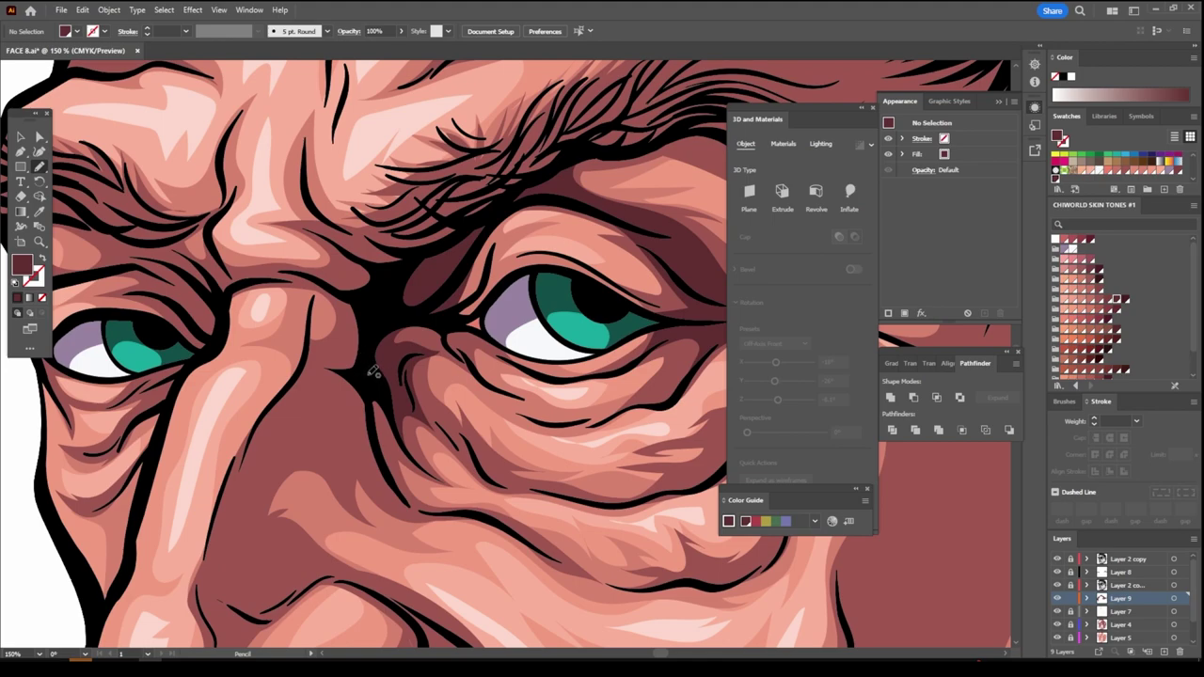
{"action": "left_click_drag", "start_coordinate": [371, 375], "coordinate": [350, 433]}
{"action": "mouse_move", "coordinate": [334, 381]}
{"action": "left_mouse_down"}
{"action": "mouse_move", "coordinate": [294, 383]}
{"action": "mouse_move", "coordinate": [310, 341]}
{"action": "left_mouse_up"}
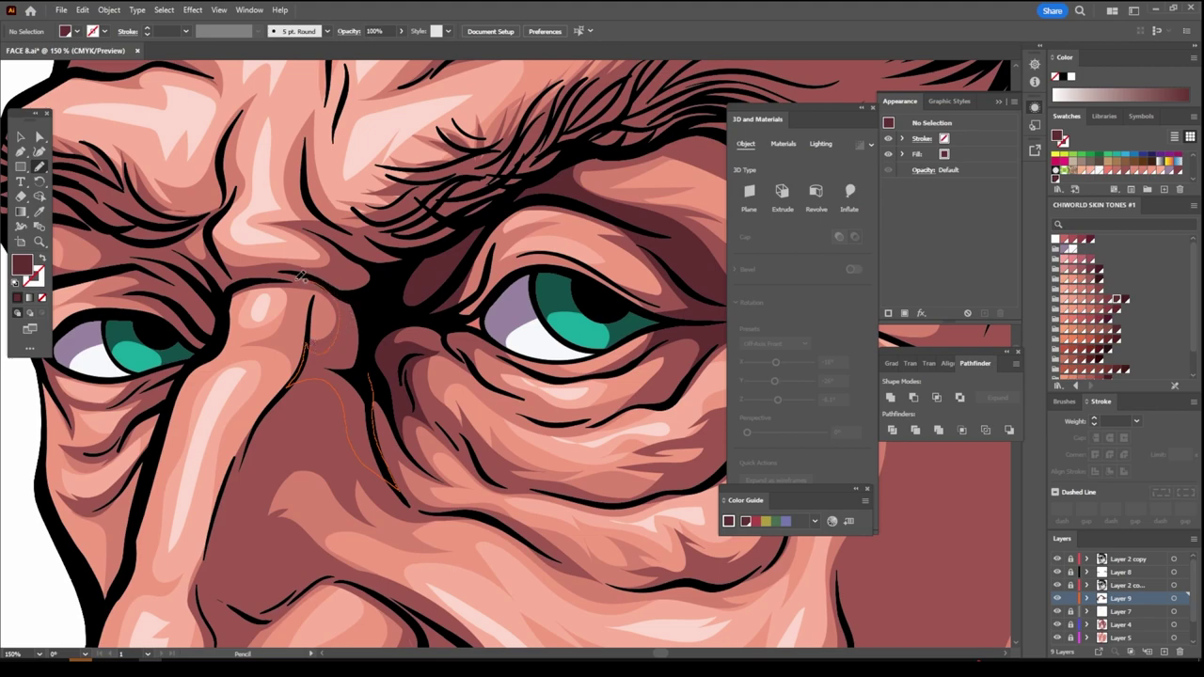
{"action": "mouse_move", "coordinate": [278, 261]}
{"action": "left_mouse_down"}
{"action": "mouse_move", "coordinate": [341, 272]}
{"action": "mouse_move", "coordinate": [323, 239]}
{"action": "mouse_move", "coordinate": [291, 223]}
{"action": "mouse_move", "coordinate": [461, 226]}
{"action": "mouse_move", "coordinate": [319, 424]}
{"action": "left_mouse_up"}
{"action": "key", "text": "ctrl+minus"}
{"action": "key", "text": "ctrl+minus"}
{"action": "key", "text": "ctrl+minus"}
{"action": "key", "text": "ctrl+minus"}
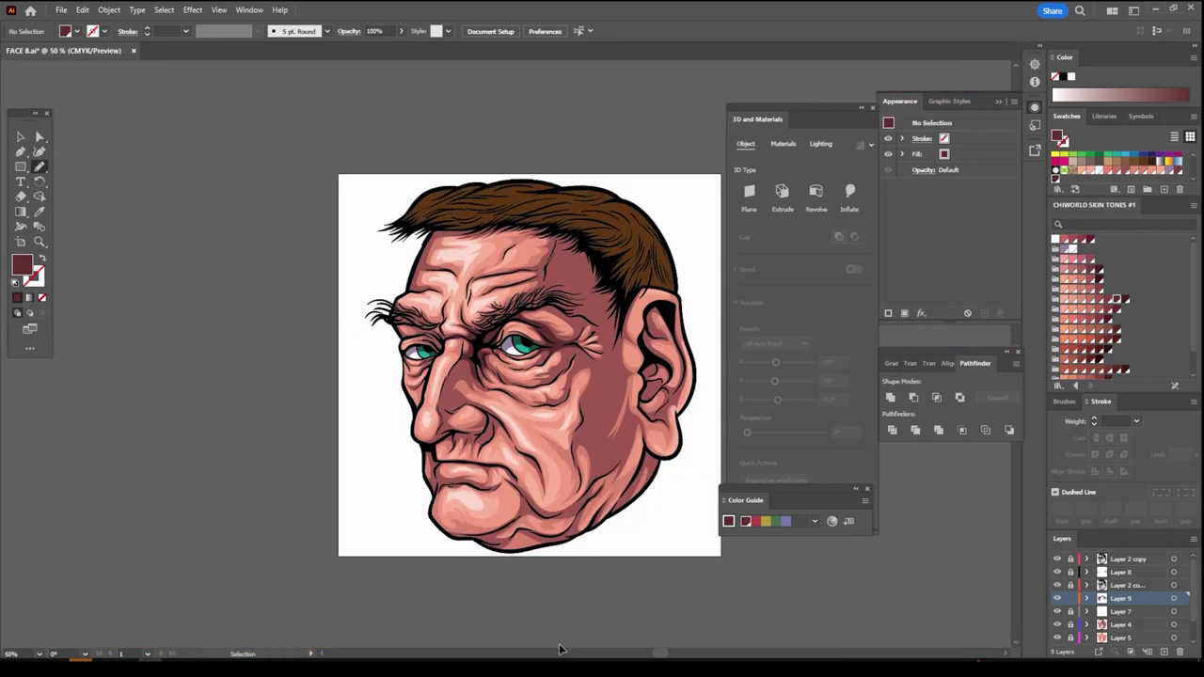
Draw a dark shadow inside the inner ear loop and along the lower ear fold
{"action": "scroll", "coordinate": [565, 618], "scroll_direction": "down", "scroll_amount": 1}
{"action": "scroll", "coordinate": [564, 619], "scroll_direction": "down", "scroll_amount": 2}
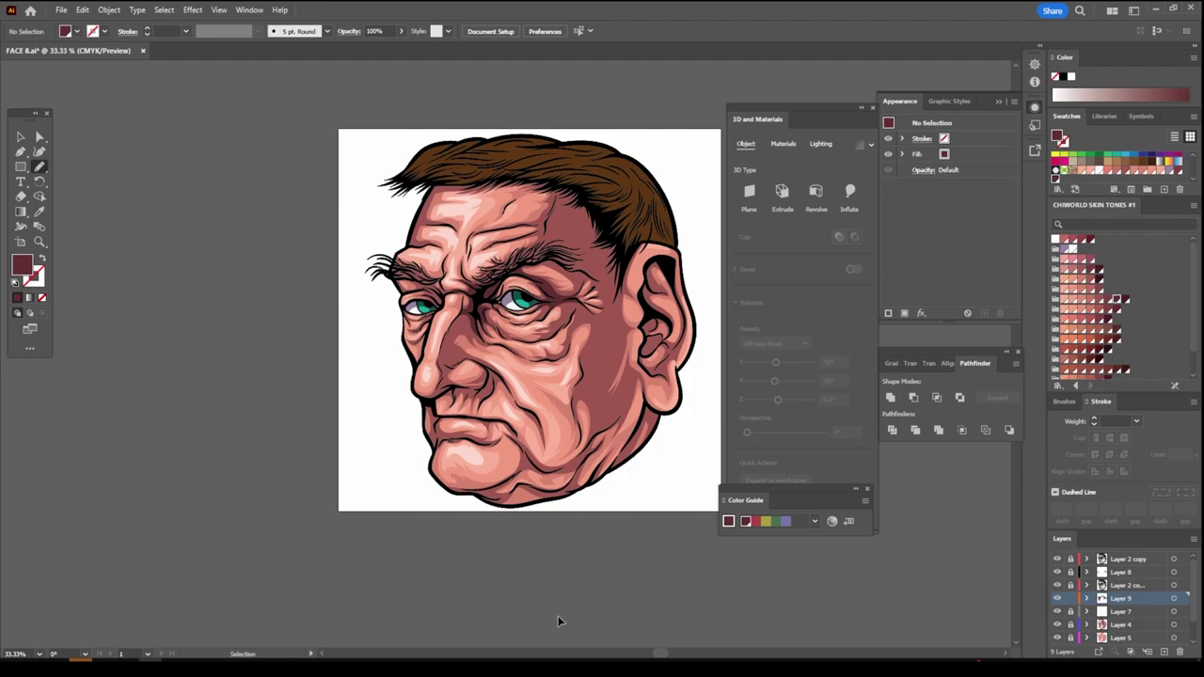
{"action": "scroll", "coordinate": [558, 615], "scroll_direction": "right", "scroll_amount": 2}
{"action": "scroll", "coordinate": [545, 596], "scroll_direction": "right", "scroll_amount": 1}
{"action": "key", "text": "ctrl+plus"}
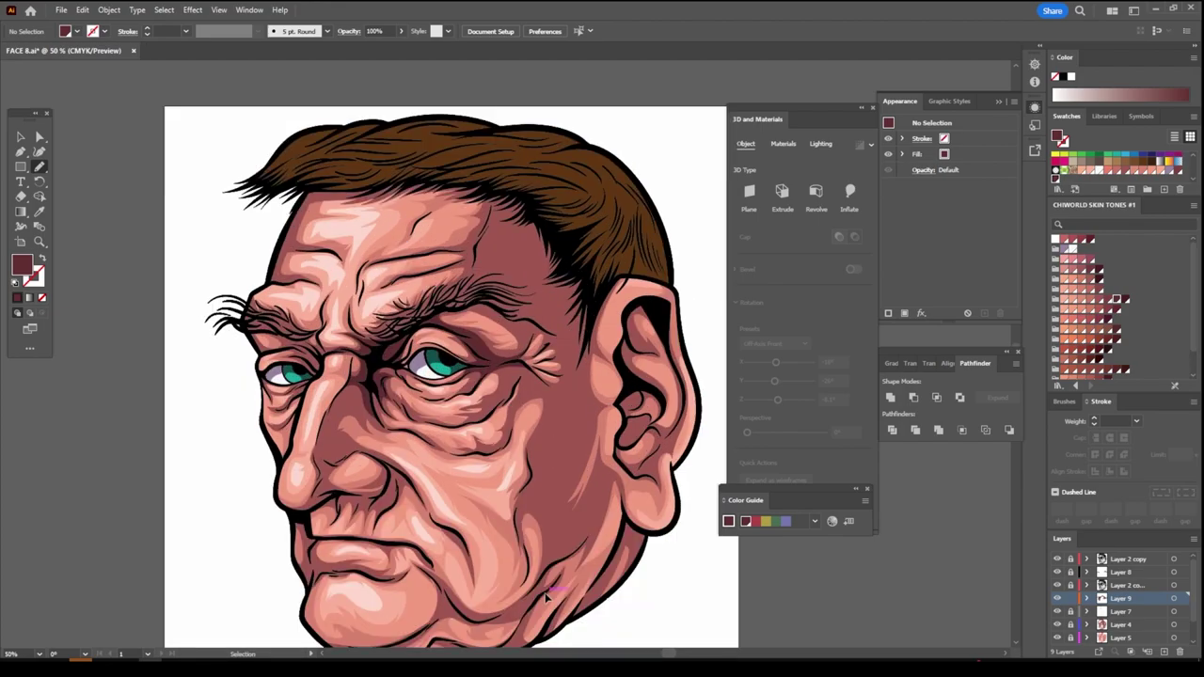
{"action": "key", "text": "ctrl+plus"}
{"action": "key", "text": "ctrl+plus"}
{"action": "key", "text": "ctrl+plus"}
{"action": "scroll", "coordinate": [506, 414], "scroll_direction": "down", "scroll_amount": 1}
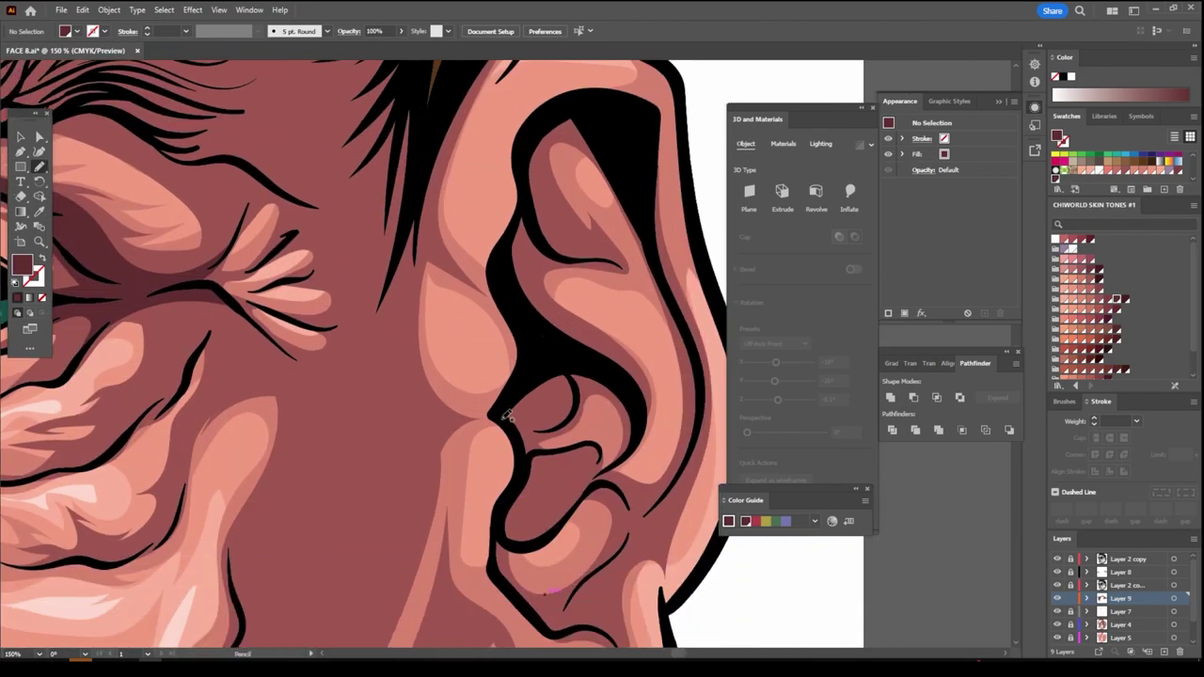
{"action": "mouse_move", "coordinate": [506, 415]}
{"action": "left_mouse_down"}
{"action": "mouse_move", "coordinate": [532, 433]}
{"action": "mouse_move", "coordinate": [564, 428]}
{"action": "mouse_move", "coordinate": [583, 385]}
{"action": "mouse_move", "coordinate": [508, 396]}
{"action": "left_mouse_up"}
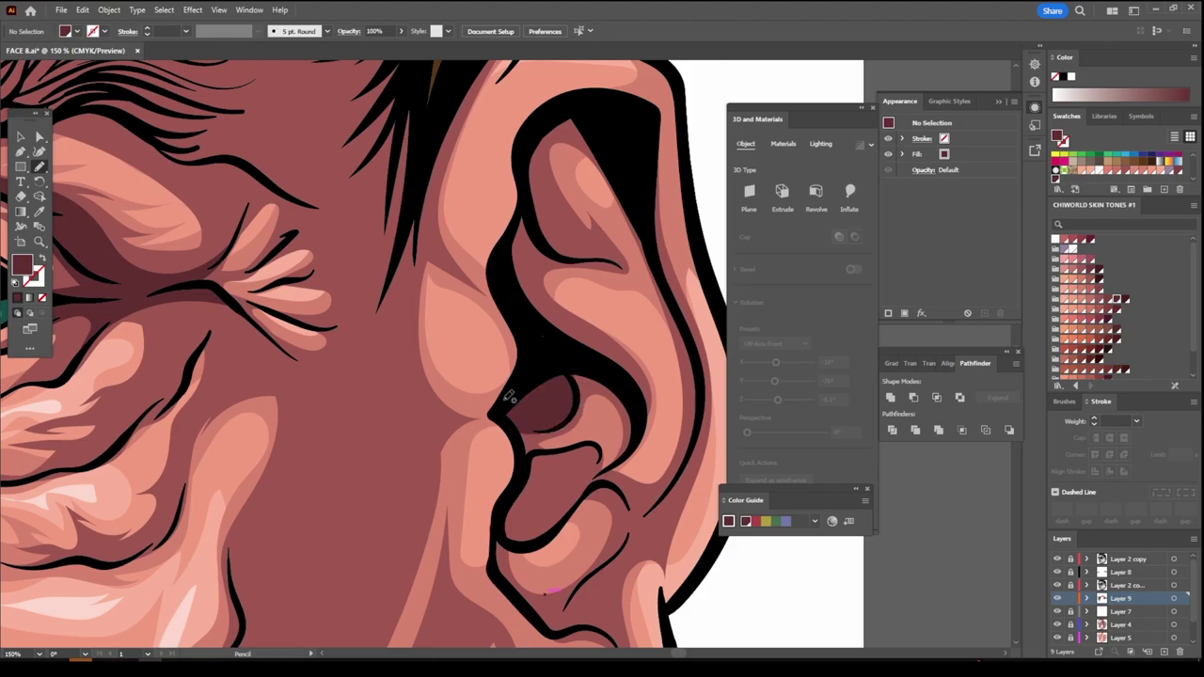
{"action": "mouse_move", "coordinate": [523, 468]}
{"action": "left_mouse_down"}
{"action": "mouse_move", "coordinate": [582, 444]}
{"action": "mouse_move", "coordinate": [596, 457]}
{"action": "mouse_move", "coordinate": [555, 470]}
{"action": "mouse_move", "coordinate": [551, 510]}
{"action": "mouse_move", "coordinate": [595, 486]}
{"action": "mouse_move", "coordinate": [550, 544]}
{"action": "mouse_move", "coordinate": [513, 512]}
{"action": "left_mouse_up"}
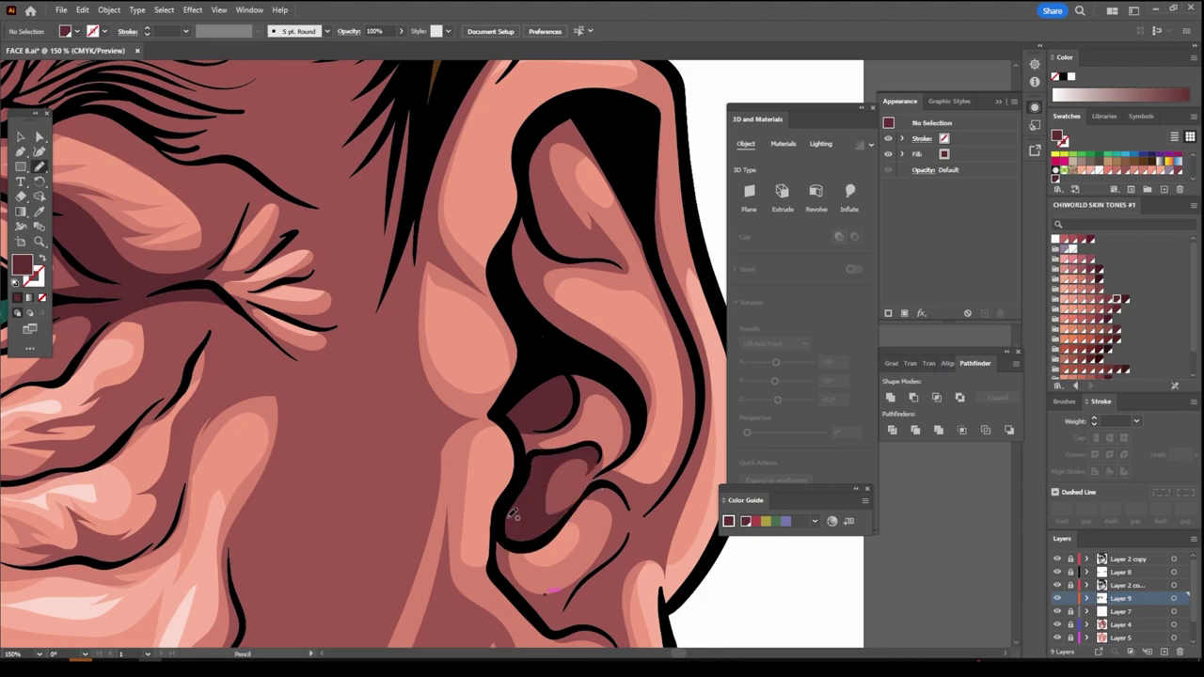
Add dark shading strokes on the cheek and thin wrinkle lines across the forehead
{"action": "scroll", "coordinate": [512, 515], "scroll_direction": "down", "scroll_amount": 3}
{"action": "scroll", "coordinate": [513, 514], "scroll_direction": "down", "scroll_amount": 2}
{"action": "scroll", "coordinate": [513, 514], "scroll_direction": "up", "scroll_amount": 2}
{"action": "scroll", "coordinate": [512, 515], "scroll_direction": "up", "scroll_amount": 1}
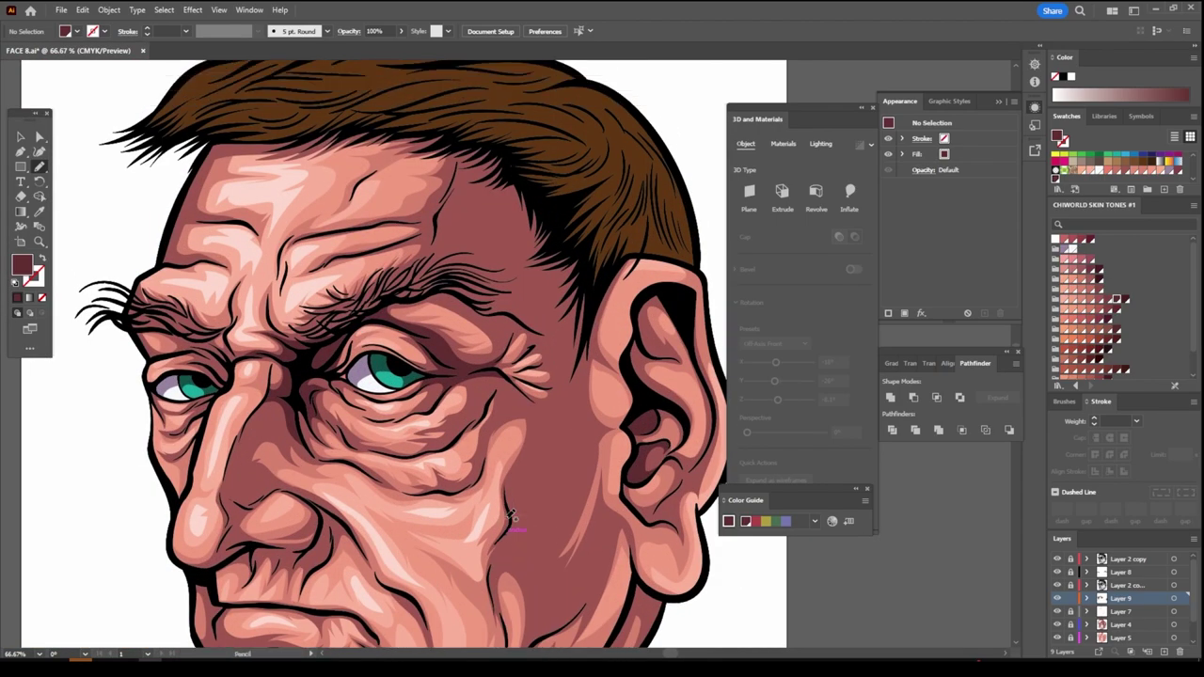
{"action": "scroll", "coordinate": [513, 515], "scroll_direction": "up", "scroll_amount": 1}
{"action": "mouse_move", "coordinate": [600, 299]}
{"action": "left_mouse_down"}
{"action": "mouse_move", "coordinate": [548, 373]}
{"action": "mouse_move", "coordinate": [568, 316]}
{"action": "mouse_move", "coordinate": [546, 299]}
{"action": "mouse_move", "coordinate": [543, 250]}
{"action": "mouse_move", "coordinate": [506, 278]}
{"action": "left_mouse_up"}
{"action": "key", "text": "ctrl+z"}
{"action": "mouse_move", "coordinate": [533, 226]}
{"action": "left_mouse_down"}
{"action": "mouse_move", "coordinate": [500, 260]}
{"action": "mouse_move", "coordinate": [450, 235]}
{"action": "left_mouse_up"}
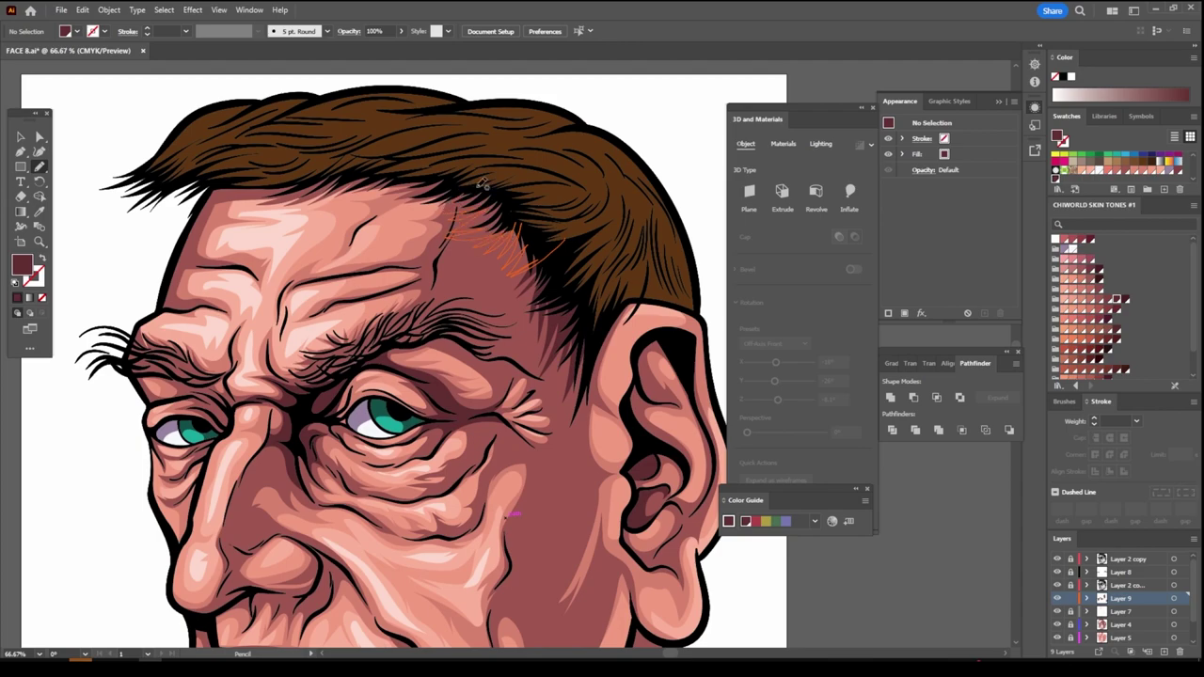
{"action": "mouse_move", "coordinate": [452, 215]}
{"action": "left_mouse_down"}
{"action": "mouse_move", "coordinate": [489, 188]}
{"action": "mouse_move", "coordinate": [284, 184]}
{"action": "mouse_move", "coordinate": [199, 207]}
{"action": "left_mouse_up"}
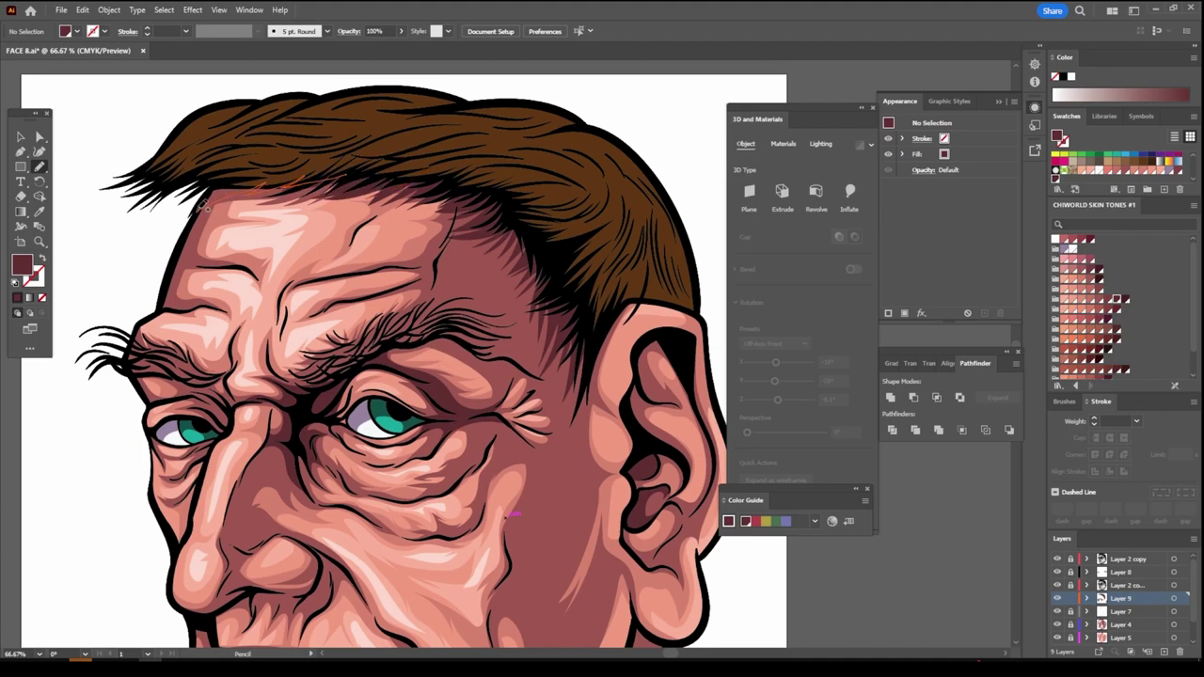
{"action": "key", "text": "ctrl+minus"}
{"action": "key", "text": "ctrl+minus"}
{"action": "key", "text": "ctrl+minus"}
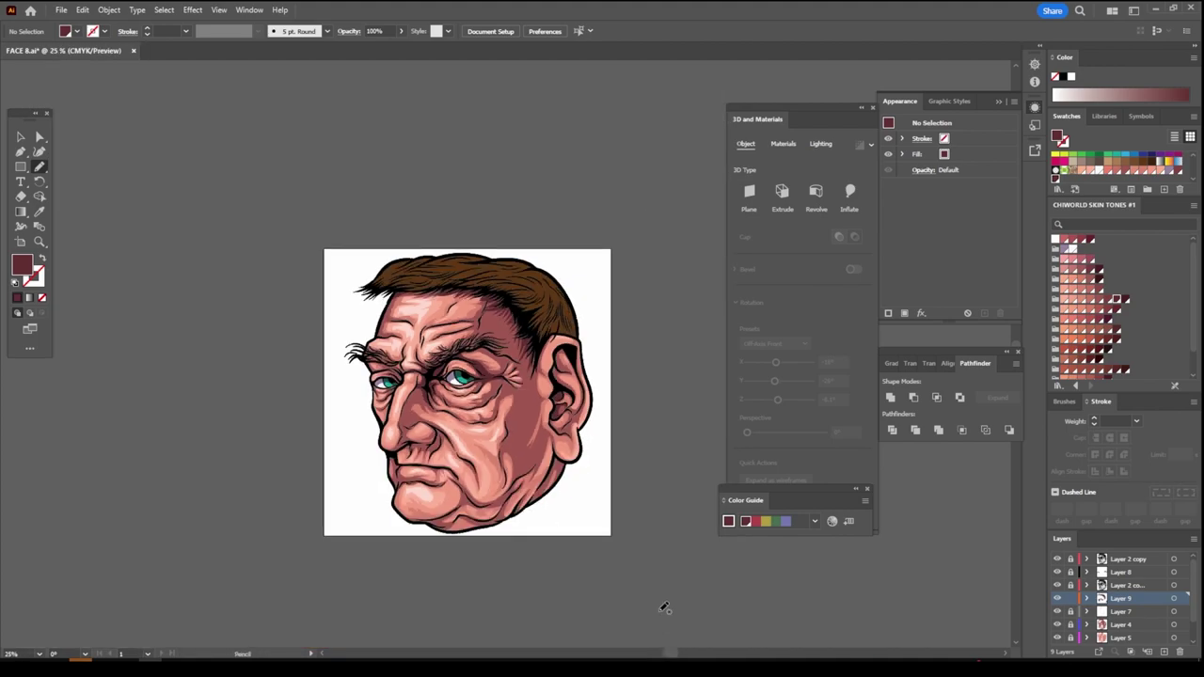
With the Pencil, draw a thin crease line beside the nose down toward the nostril
{"action": "scroll", "coordinate": [656, 597], "scroll_direction": "down", "scroll_amount": 1}
{"action": "key", "text": "ctrl+plus"}
{"action": "key", "text": "ctrl+plus"}
{"action": "key", "text": "ctrl+plus"}
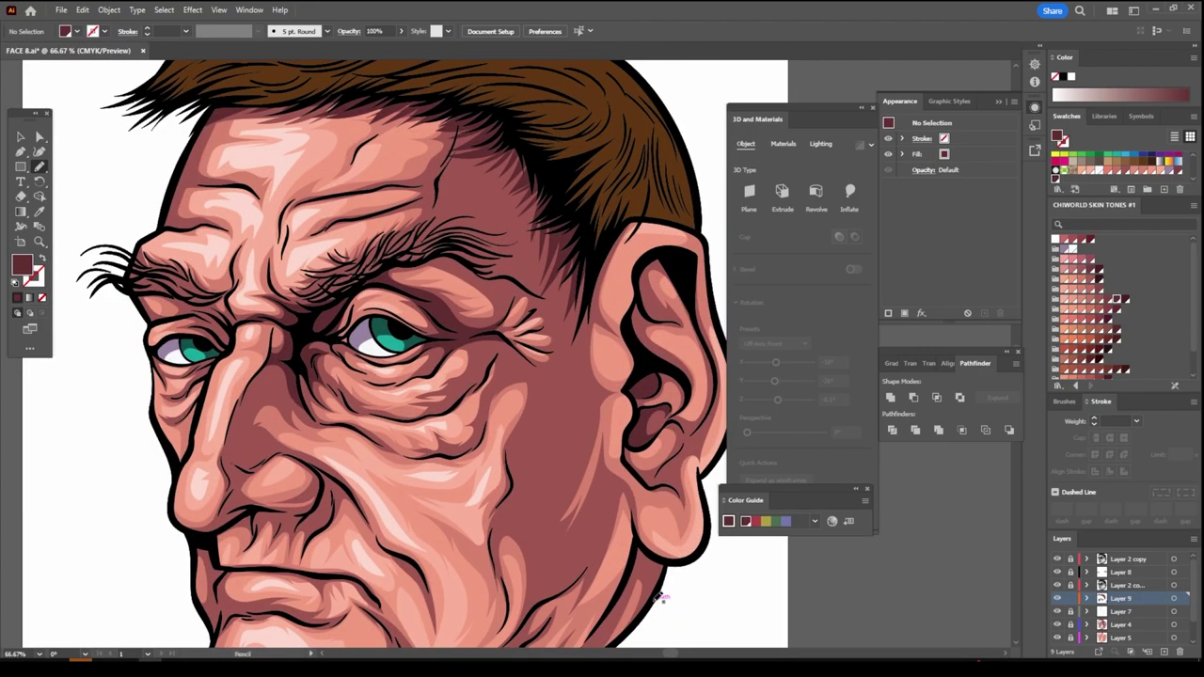
{"action": "scroll", "coordinate": [661, 598], "scroll_direction": "up", "scroll_amount": 1}
{"action": "key", "text": "ctrl+minus"}
{"action": "key", "text": "ctrl+plus"}
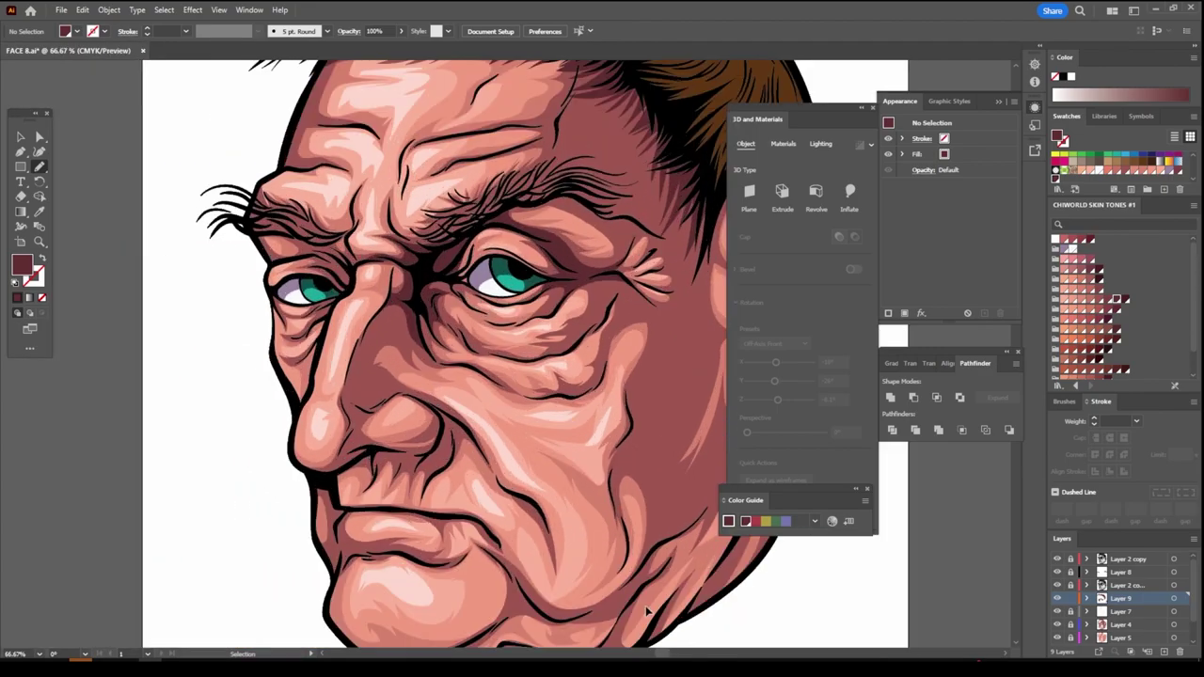
{"action": "key", "text": "ctrl+plus"}
{"action": "key", "text": "ctrl+plus"}
{"action": "scroll", "coordinate": [376, 377], "scroll_direction": "down", "scroll_amount": 2}
{"action": "key", "text": "n"}
{"action": "left_click_drag", "start_coordinate": [146, 512], "coordinate": [188, 511]}
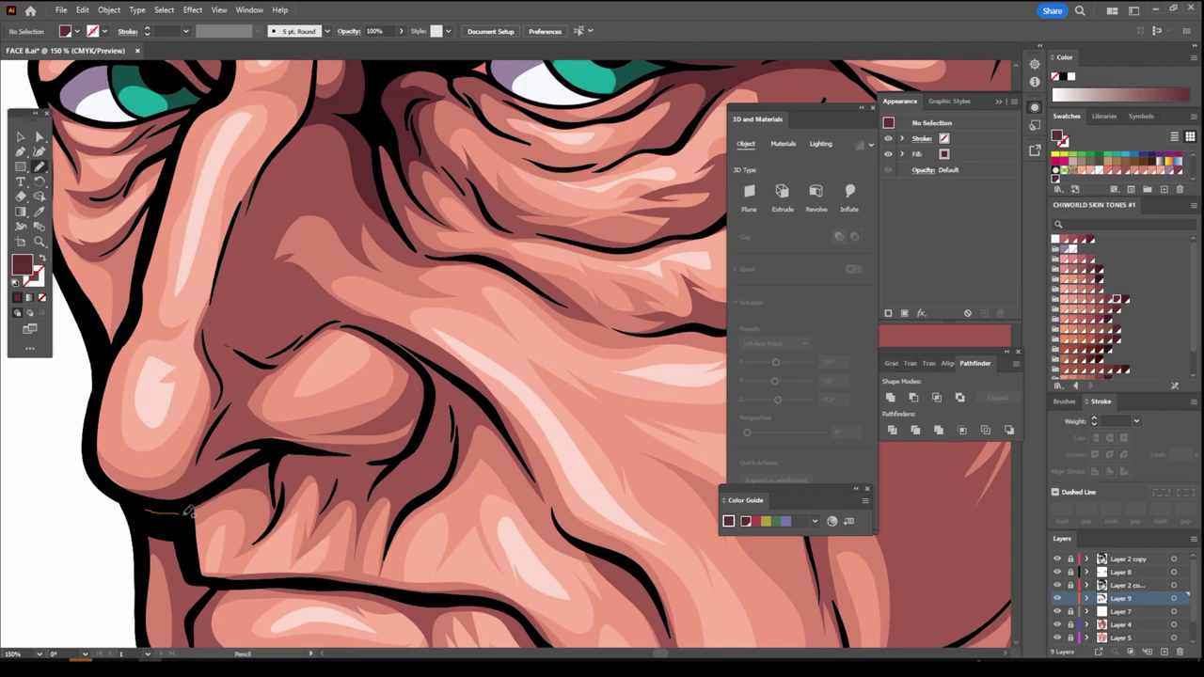
{"action": "mouse_move", "coordinate": [268, 476]}
{"action": "left_mouse_down"}
{"action": "mouse_move", "coordinate": [439, 389]}
{"action": "mouse_move", "coordinate": [415, 356]}
{"action": "mouse_move", "coordinate": [412, 411]}
{"action": "mouse_move", "coordinate": [374, 440]}
{"action": "left_mouse_up"}
{"action": "mouse_move", "coordinate": [272, 434]}
{"action": "left_mouse_down"}
{"action": "mouse_move", "coordinate": [234, 440]}
{"action": "mouse_move", "coordinate": [143, 504]}
{"action": "left_mouse_up"}
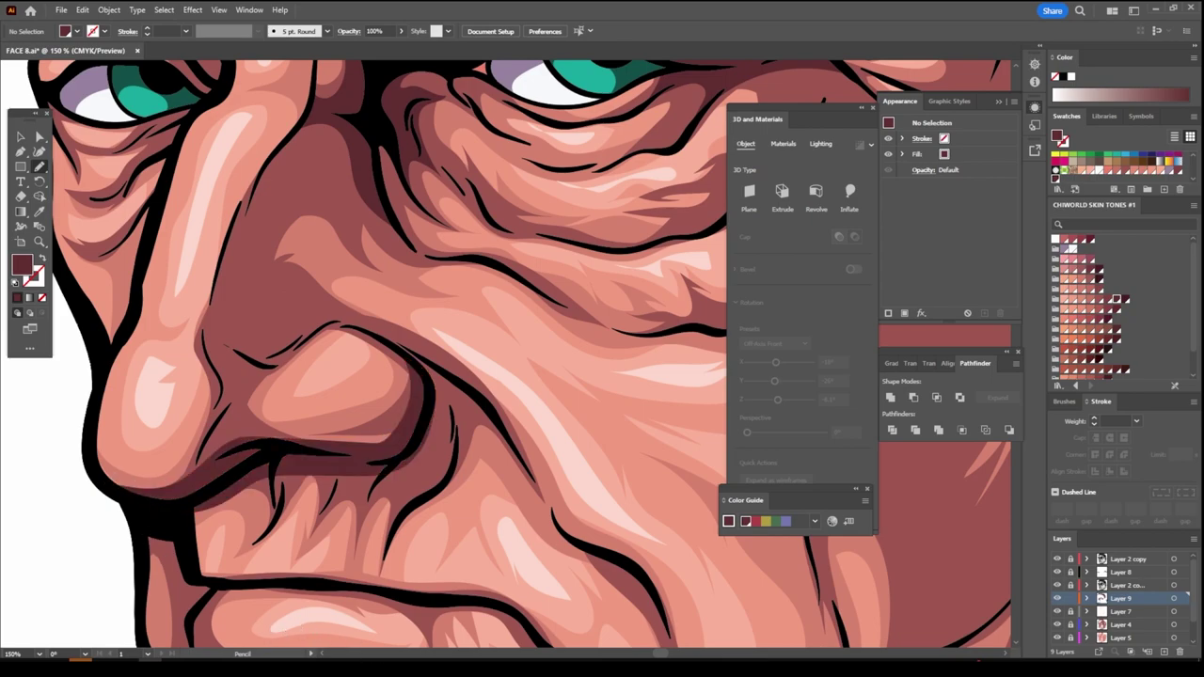
Add Pencil hair strokes along the outer part of the eyebrow, then deselect them
{"action": "key", "text": "ctrl+minus"}
{"action": "key", "text": "ctrl+minus"}
{"action": "key", "text": "ctrl+minus"}
{"action": "key", "text": "ctrl+minus"}
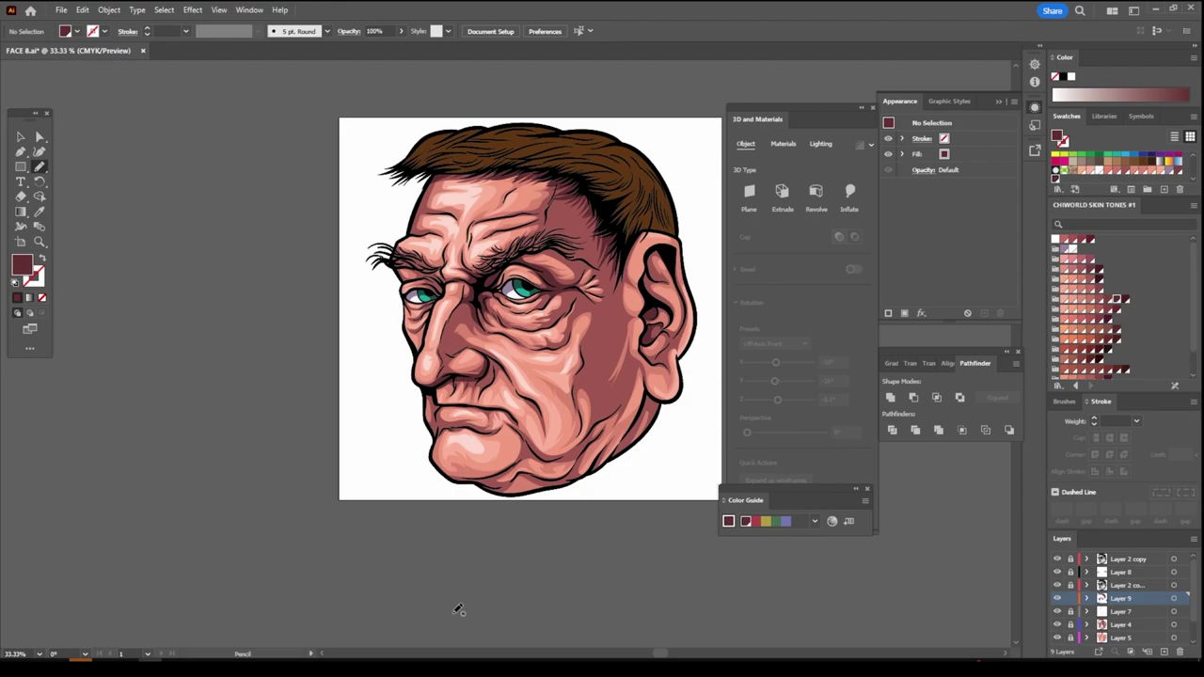
{"action": "scroll", "coordinate": [458, 610], "scroll_direction": "up", "scroll_amount": 1}
{"action": "scroll", "coordinate": [452, 602], "scroll_direction": "up", "scroll_amount": 2}
{"action": "scroll", "coordinate": [452, 599], "scroll_direction": "up", "scroll_amount": 1}
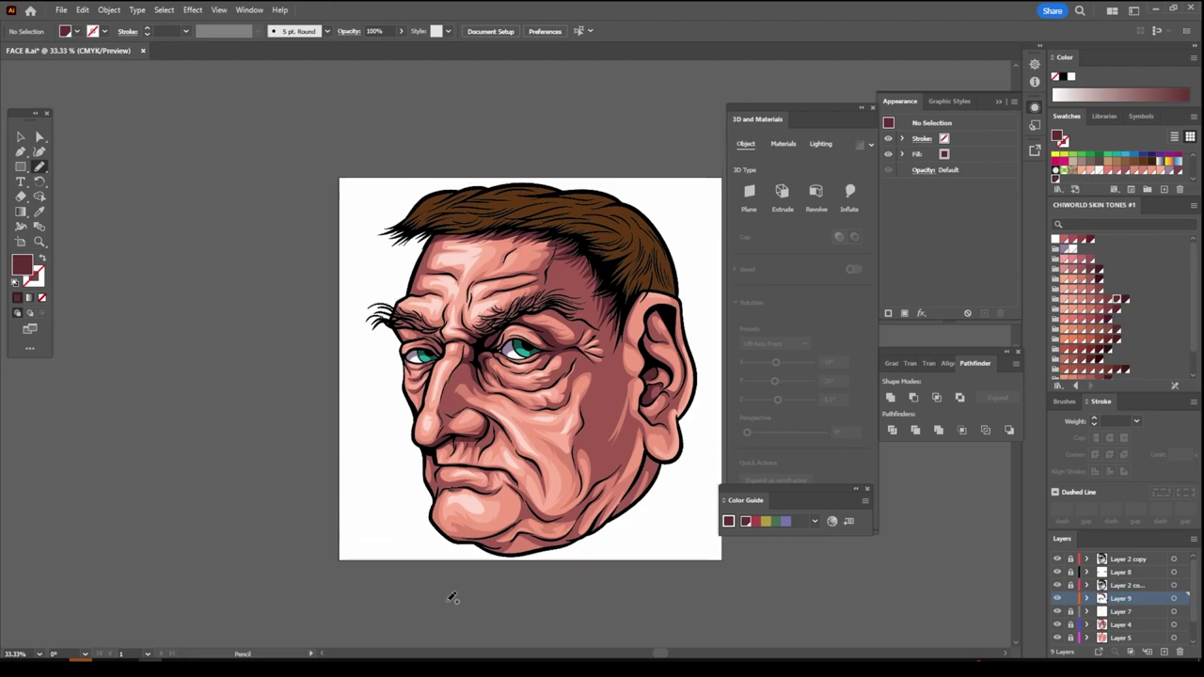
{"action": "key", "text": "ctrl+plus"}
{"action": "key", "text": "ctrl+plus"}
{"action": "key", "text": "ctrl+plus"}
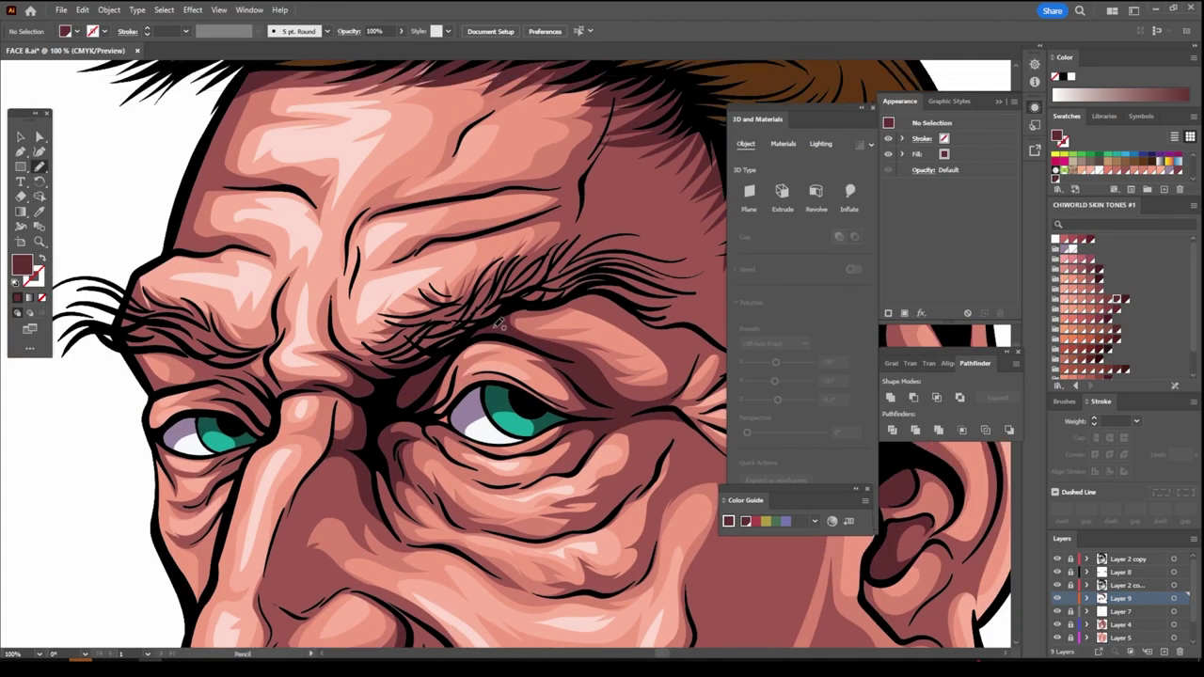
{"action": "mouse_move", "coordinate": [511, 317]}
{"action": "left_mouse_down"}
{"action": "mouse_move", "coordinate": [685, 321]}
{"action": "mouse_move", "coordinate": [696, 292]}
{"action": "mouse_move", "coordinate": [720, 286]}
{"action": "mouse_move", "coordinate": [580, 269]}
{"action": "mouse_move", "coordinate": [632, 246]}
{"action": "left_mouse_up"}
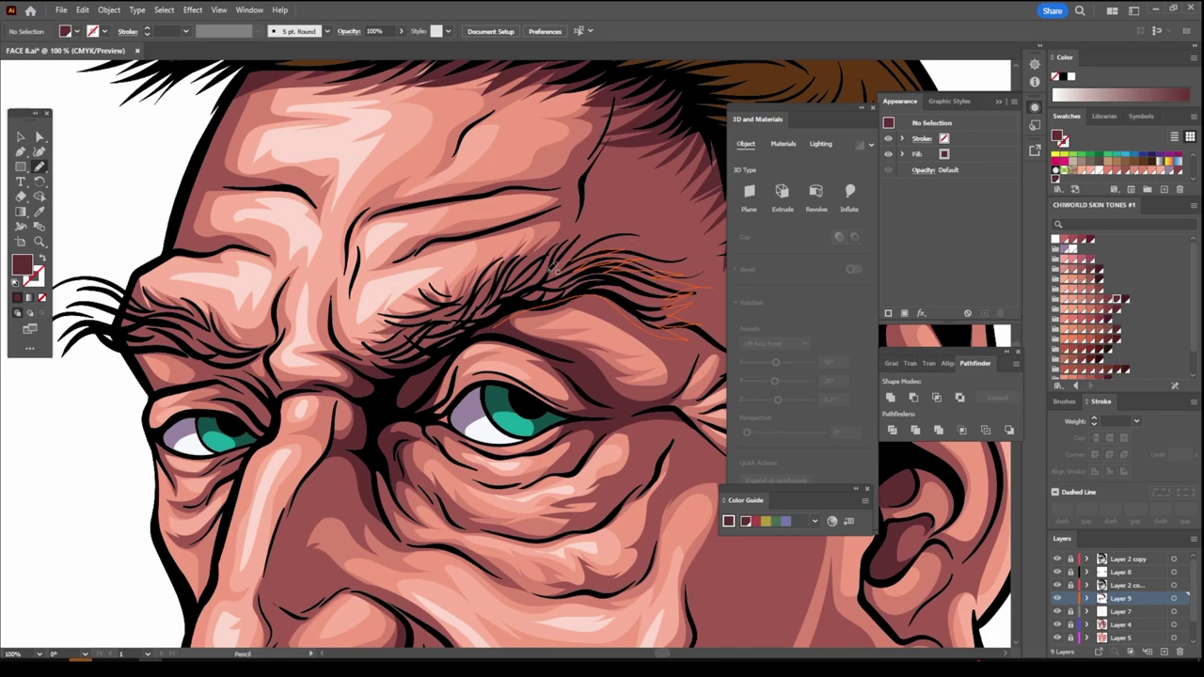
{"action": "mouse_move", "coordinate": [554, 267]}
{"action": "left_mouse_down"}
{"action": "mouse_move", "coordinate": [588, 237]}
{"action": "mouse_move", "coordinate": [528, 252]}
{"action": "mouse_move", "coordinate": [482, 286]}
{"action": "left_mouse_up"}
{"action": "key", "text": "ctrl+shift+a"}
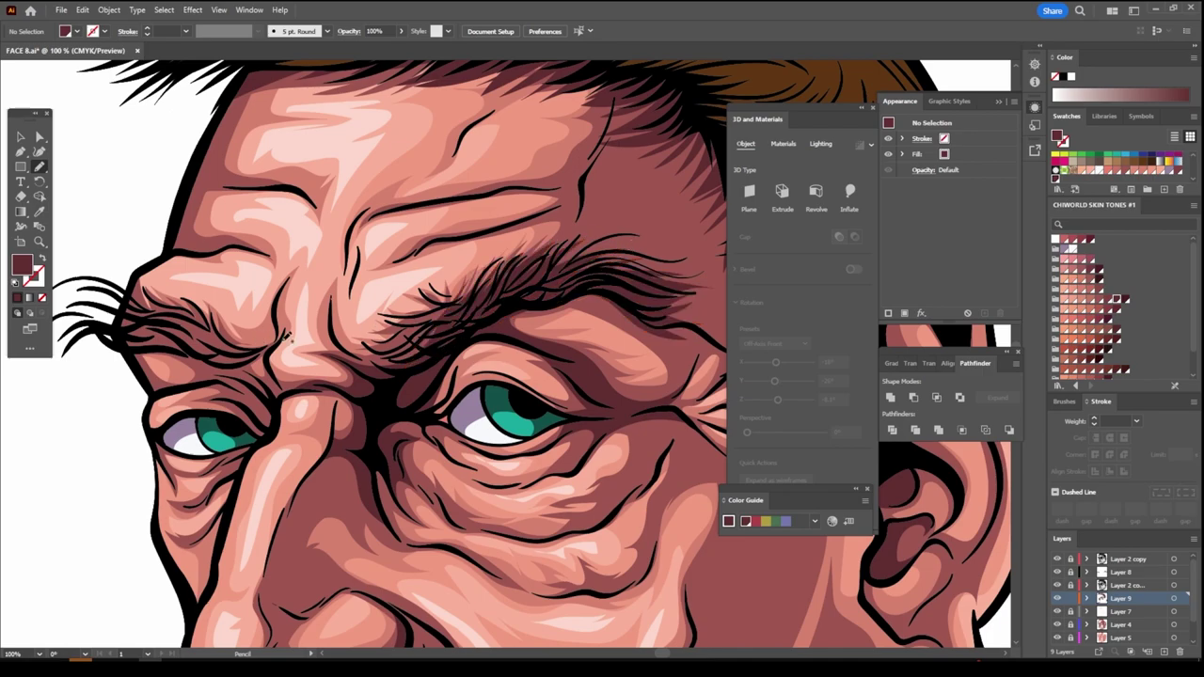
Add a short inner-eyebrow hair stroke and a long stroke along the other eyebrow
{"action": "left_click_drag", "start_coordinate": [414, 318], "coordinate": [386, 333]}
{"action": "key", "text": "ctrl+shift+a"}
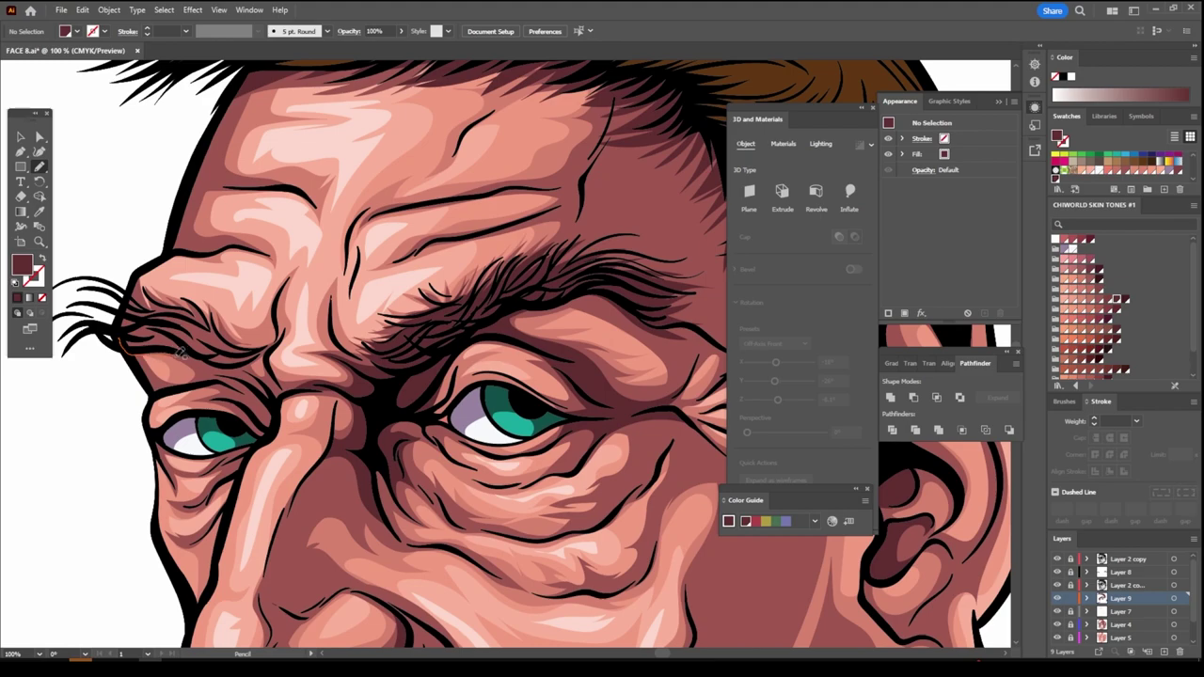
{"action": "mouse_move", "coordinate": [278, 342]}
{"action": "left_mouse_down"}
{"action": "mouse_move", "coordinate": [237, 341]}
{"action": "mouse_move", "coordinate": [155, 297]}
{"action": "mouse_move", "coordinate": [124, 320]}
{"action": "left_mouse_up"}
{"action": "scroll", "coordinate": [489, 591], "scroll_direction": "down", "scroll_amount": 5}
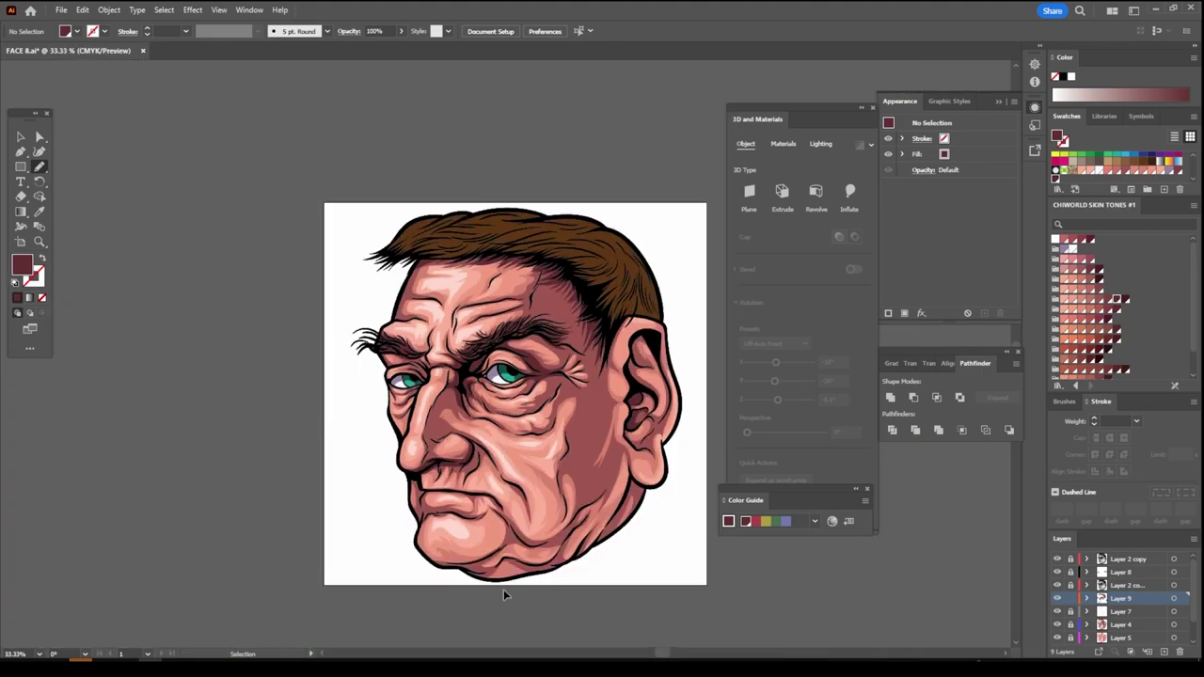
{"action": "scroll", "coordinate": [503, 589], "scroll_direction": "down", "scroll_amount": 2}
{"action": "scroll", "coordinate": [513, 564], "scroll_direction": "up", "scroll_amount": 2}
{"action": "scroll", "coordinate": [513, 563], "scroll_direction": "up", "scroll_amount": 3}
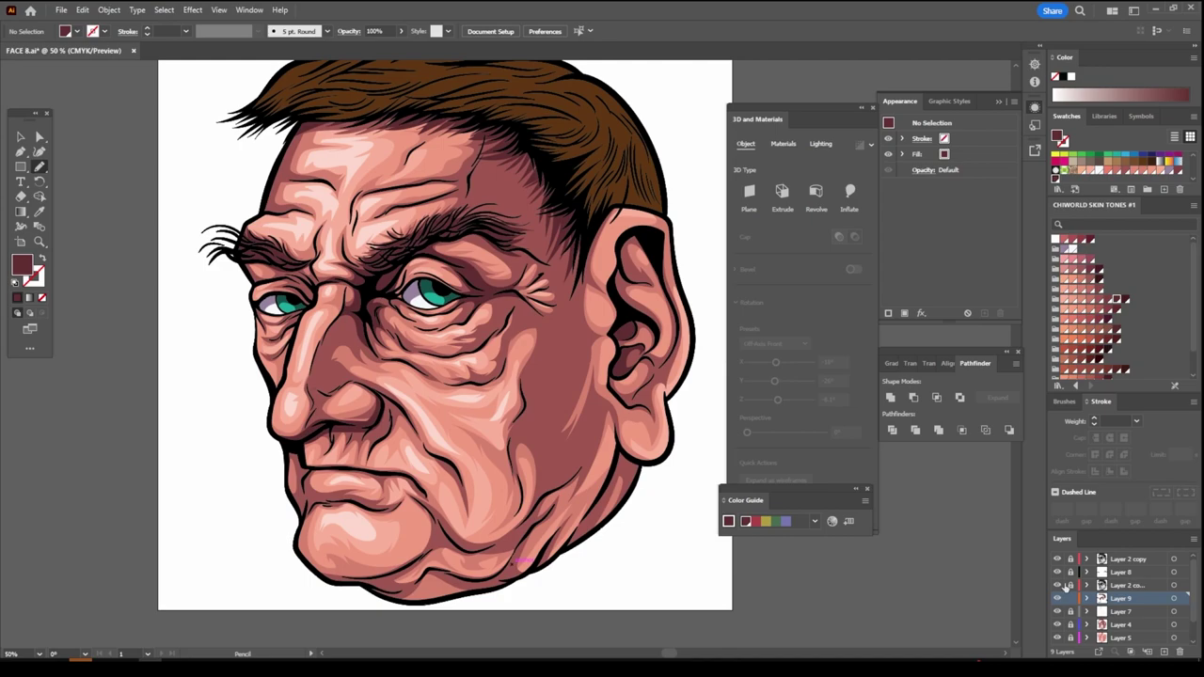
Create a new Layer 10 for the eye highlights
{"action": "left_click", "coordinate": [1127, 564]}
{"action": "left_click", "coordinate": [1164, 651]}
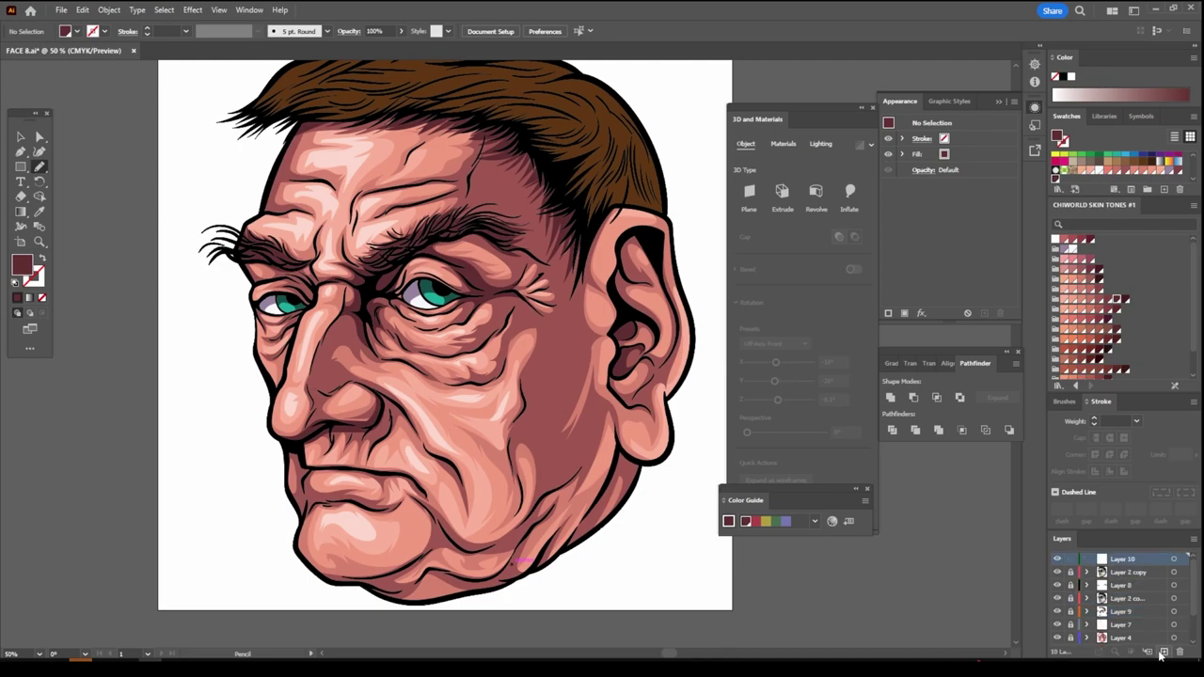
{"action": "scroll", "coordinate": [690, 579], "scroll_direction": "up", "scroll_amount": 1}
{"action": "scroll", "coordinate": [690, 580], "scroll_direction": "up", "scroll_amount": 2}
{"action": "scroll", "coordinate": [659, 574], "scroll_direction": "up", "scroll_amount": 1}
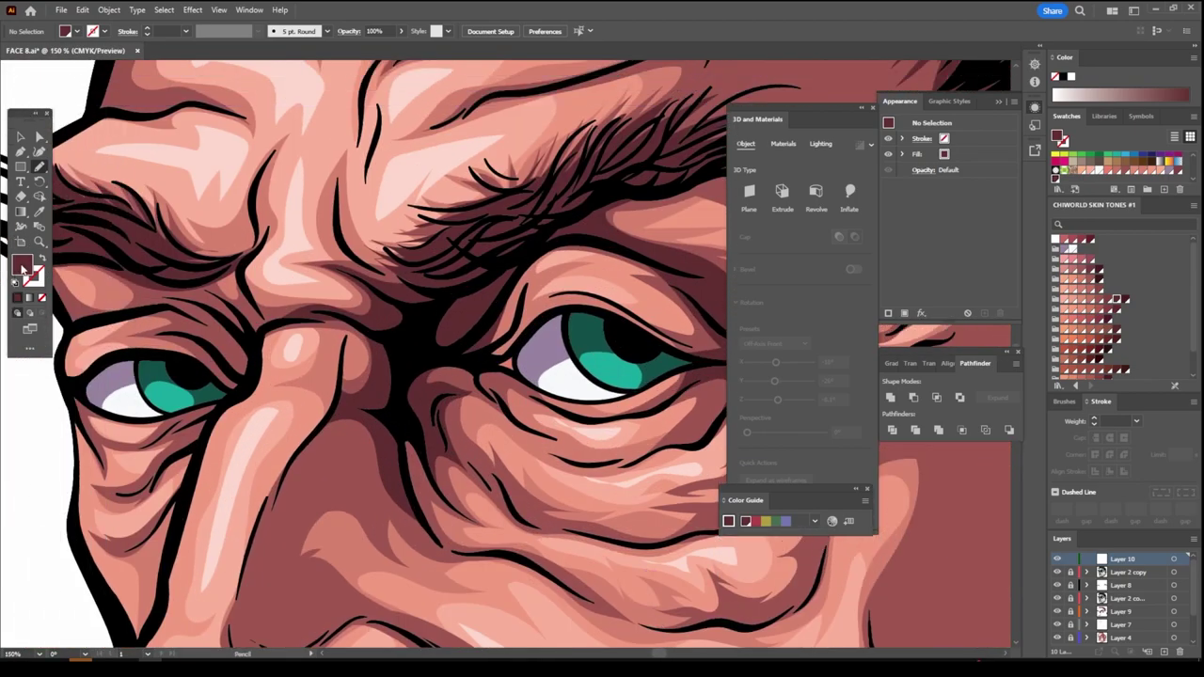
Set the fill colour to light cyan D6FCF6
{"action": "double_click", "coordinate": [21, 267]}
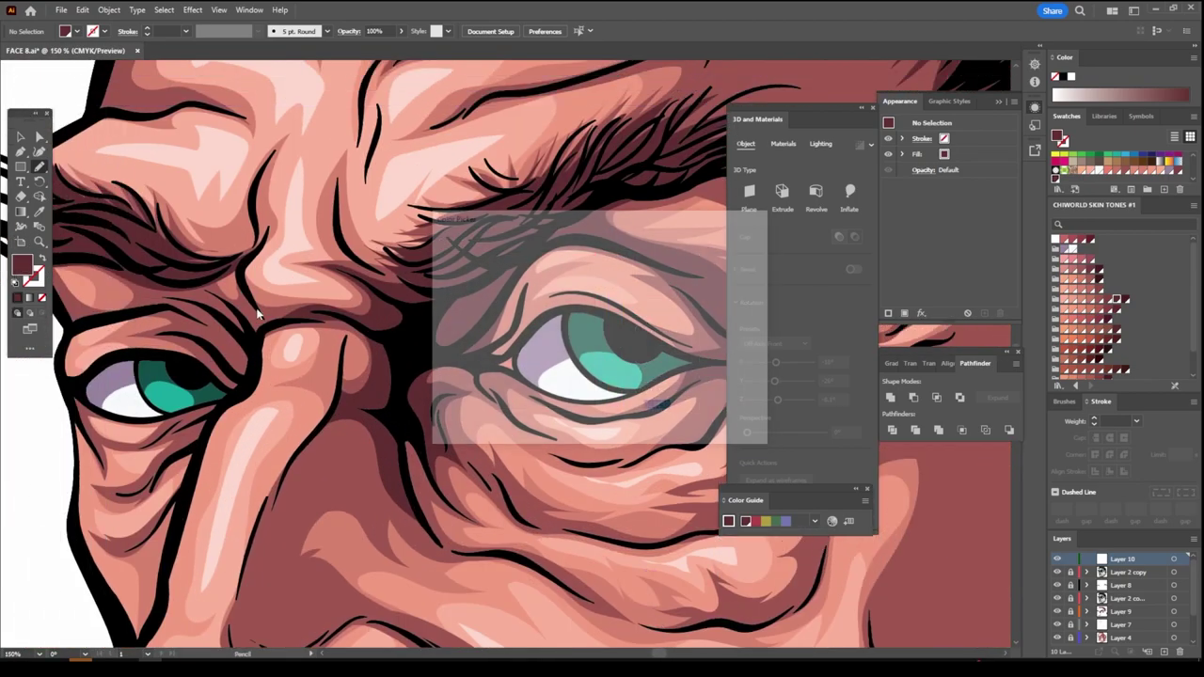
{"action": "left_click", "coordinate": [446, 262]}
{"action": "left_click_drag", "start_coordinate": [617, 369], "coordinate": [616, 336]}
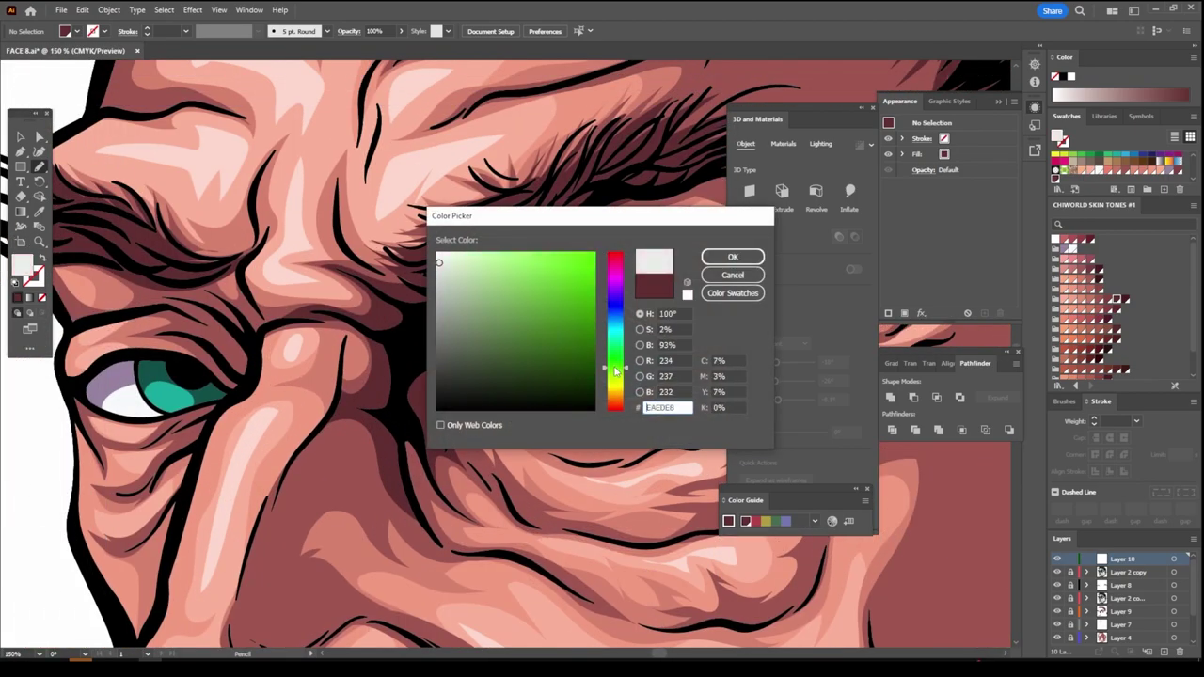
{"action": "left_click", "coordinate": [460, 253]}
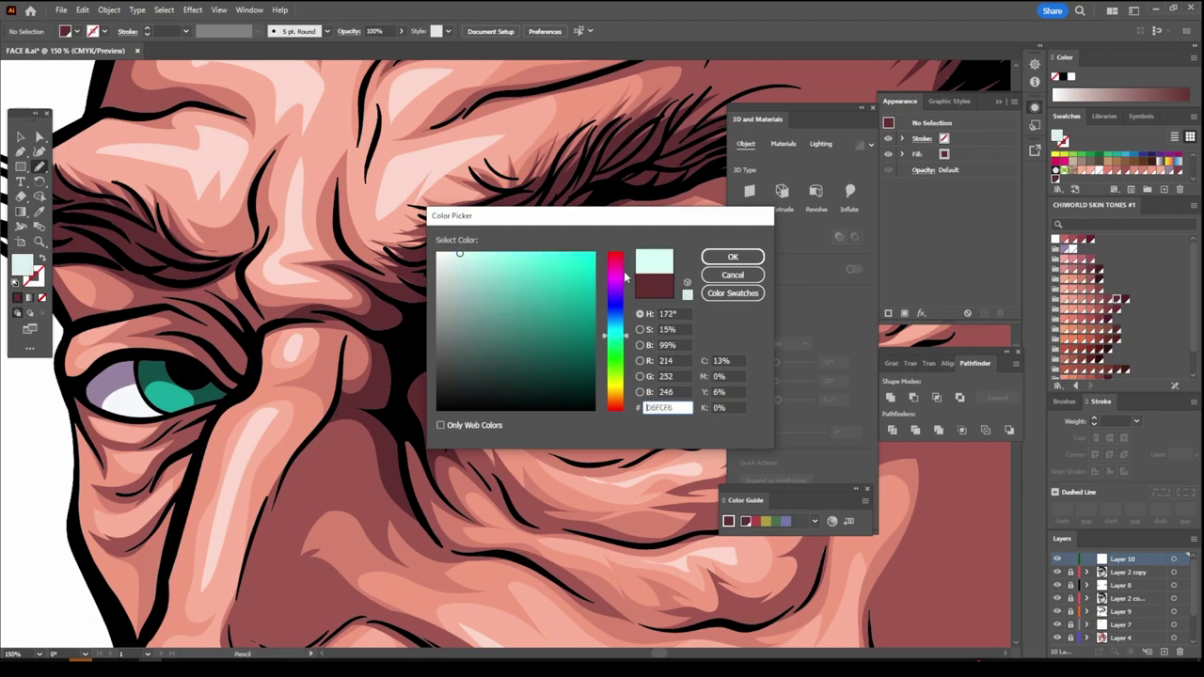
{"action": "left_click", "coordinate": [732, 257]}
Pencil-draw light cyan highlights on both irises and a small dot in the right pupil
{"action": "left_click_drag", "start_coordinate": [594, 337], "coordinate": [591, 334]}
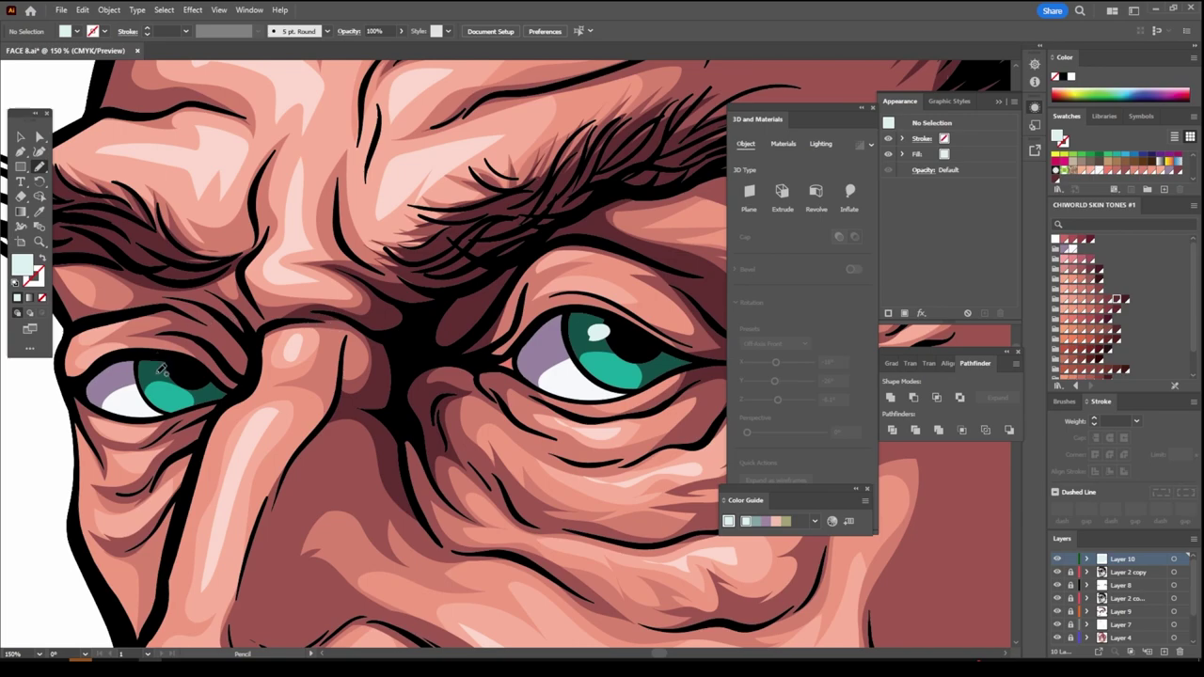
{"action": "left_click_drag", "start_coordinate": [160, 370], "coordinate": [196, 376]}
{"action": "left_click_drag", "start_coordinate": [644, 350], "coordinate": [646, 349]}
{"action": "key", "text": "ctrl+minus"}
{"action": "key", "text": "ctrl+minus"}
{"action": "key", "text": "ctrl+minus"}
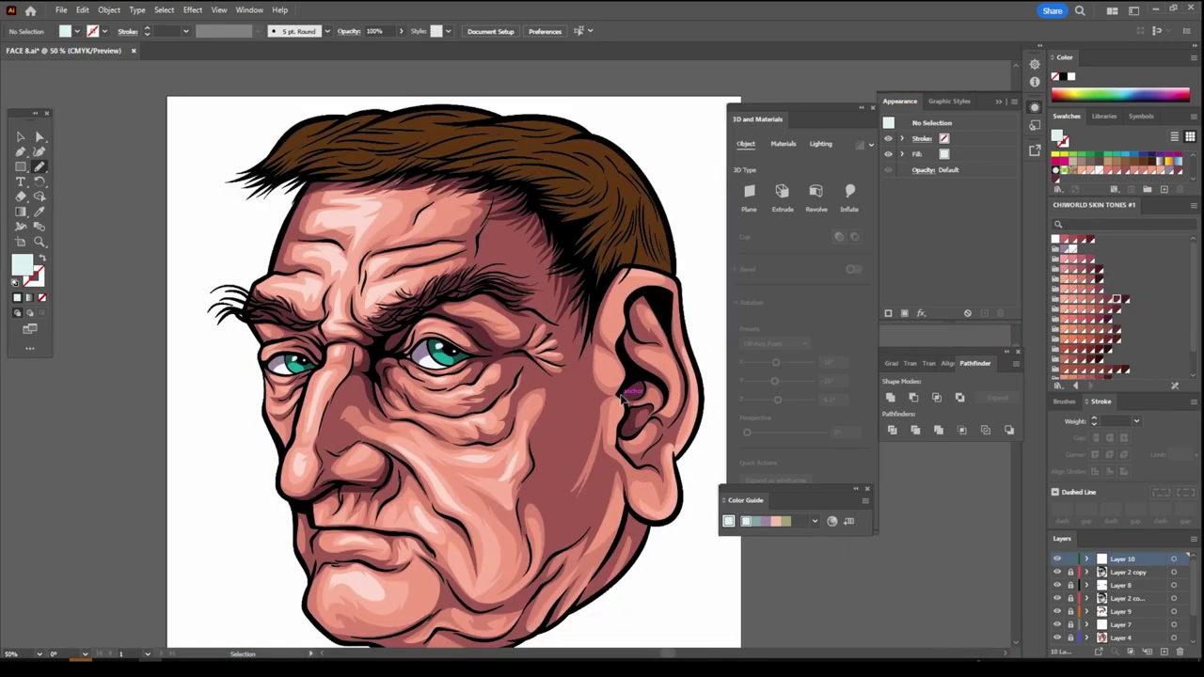
{"action": "scroll", "coordinate": [623, 393], "scroll_direction": "down", "scroll_amount": 1}
{"action": "left_click_drag", "start_coordinate": [624, 394], "coordinate": [637, 389]}
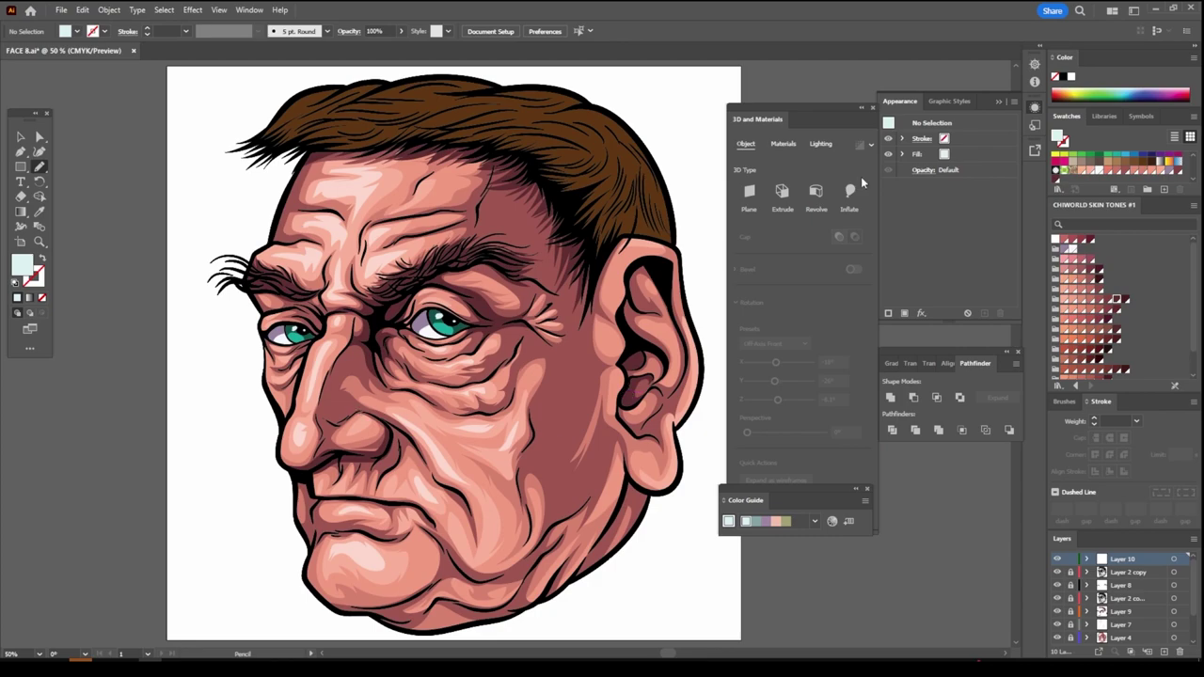